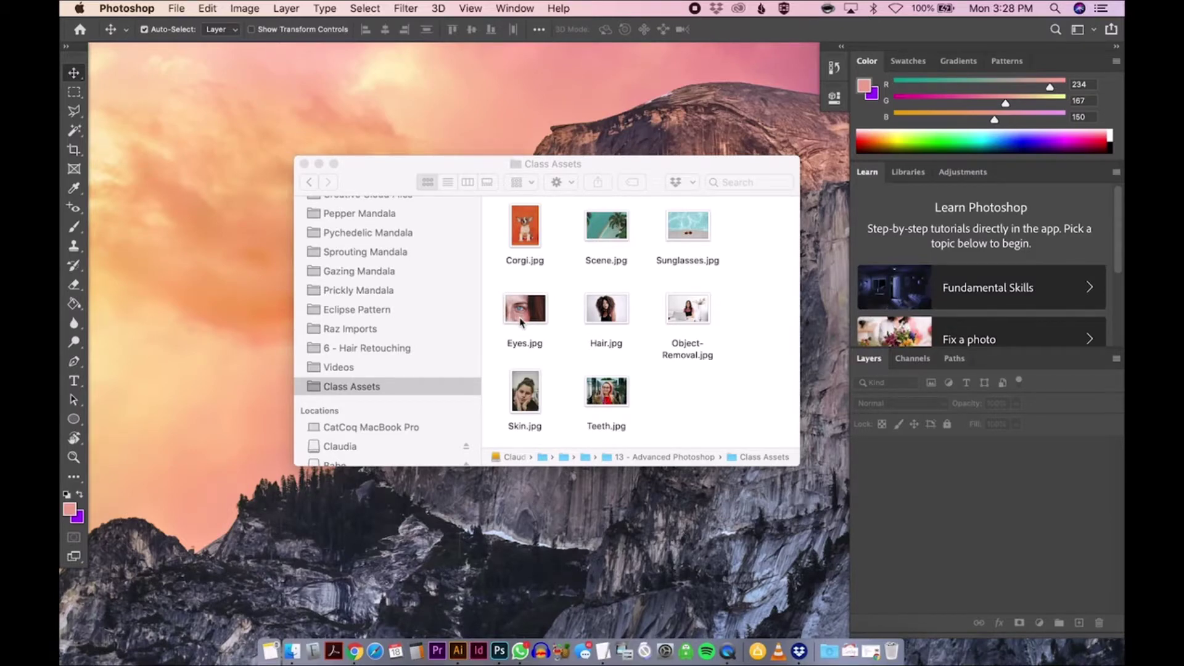
Step: Open Eyes.jpg from the Class Assets folder in Photoshop, switch it to full-screen mode and fit it to the screen
left_click_drag(521, 321, 503, 651)
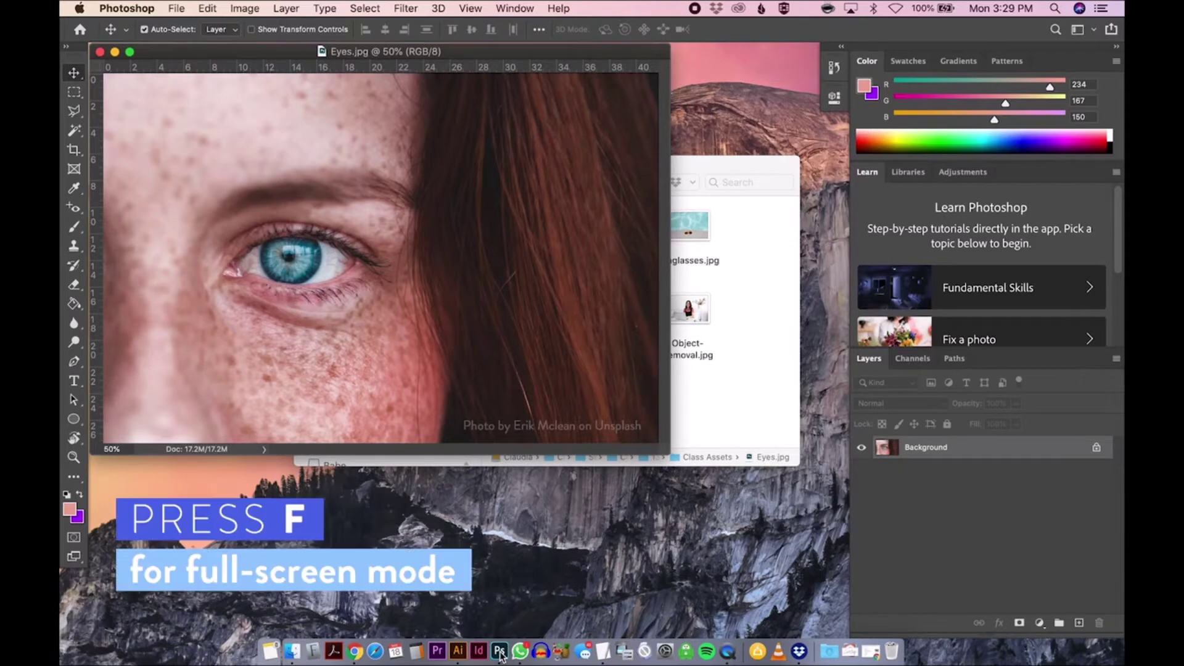
key("f")
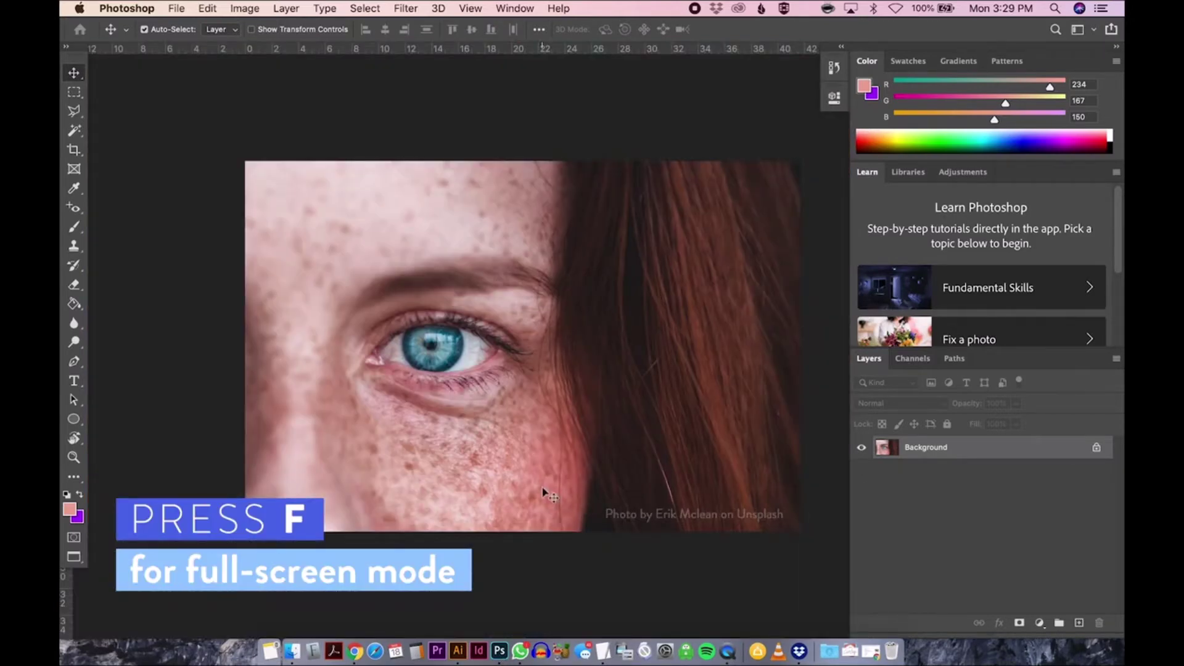
key("z")
left_click(475, 396)
left_click_drag(504, 411, 537, 423)
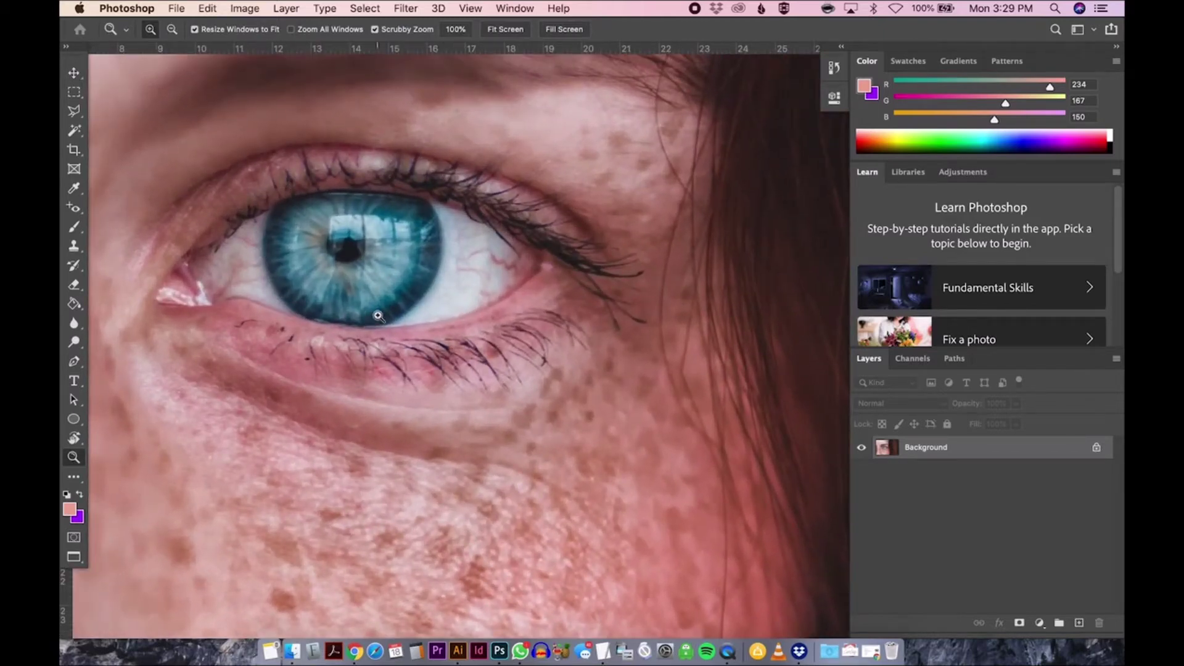
key("super+0")
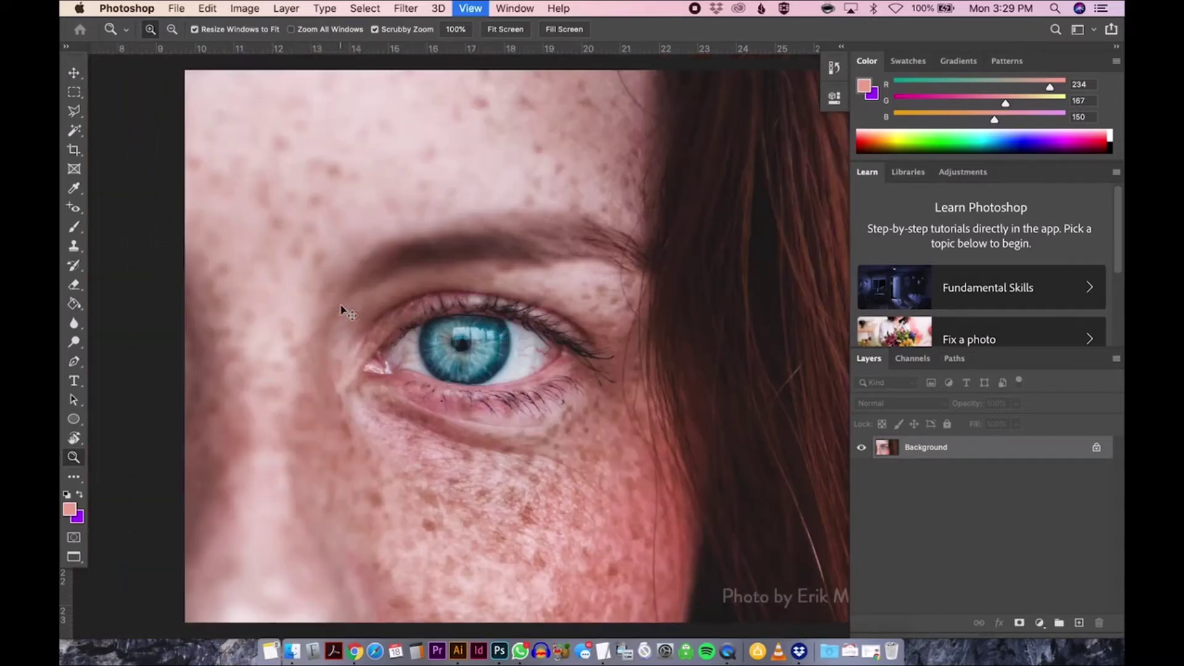
scroll(416, 334, "right", 3)
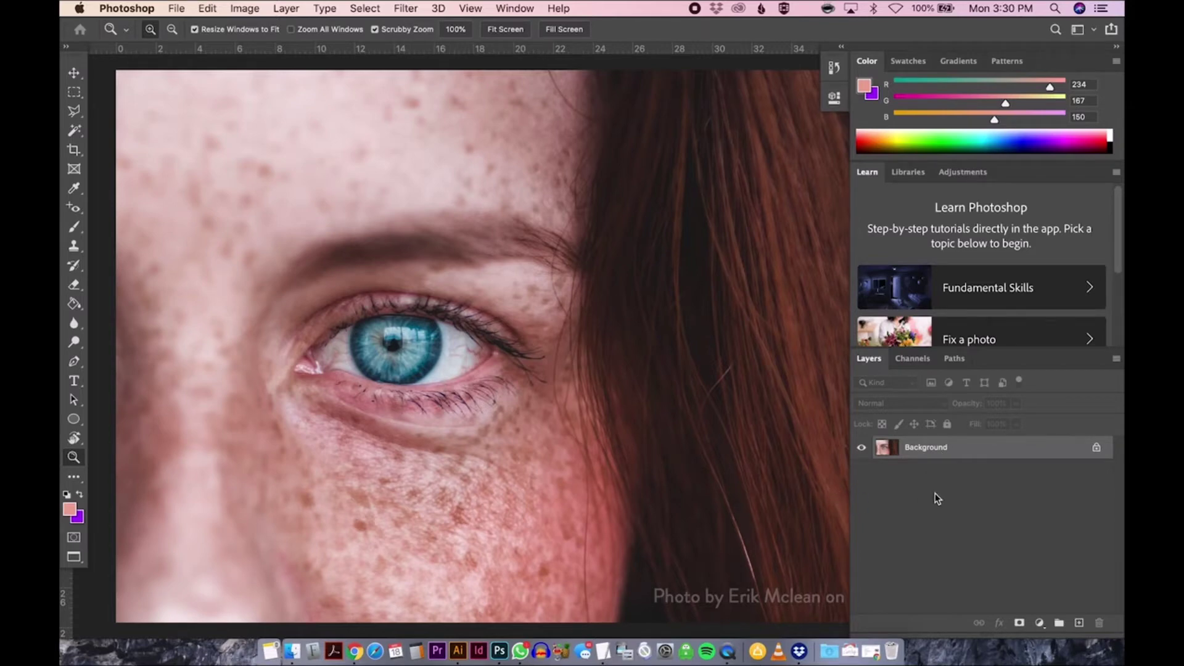
Step: Choose the Ellipse tool in Shape mode and set its fill to the purple #750ae2
left_click(75, 425)
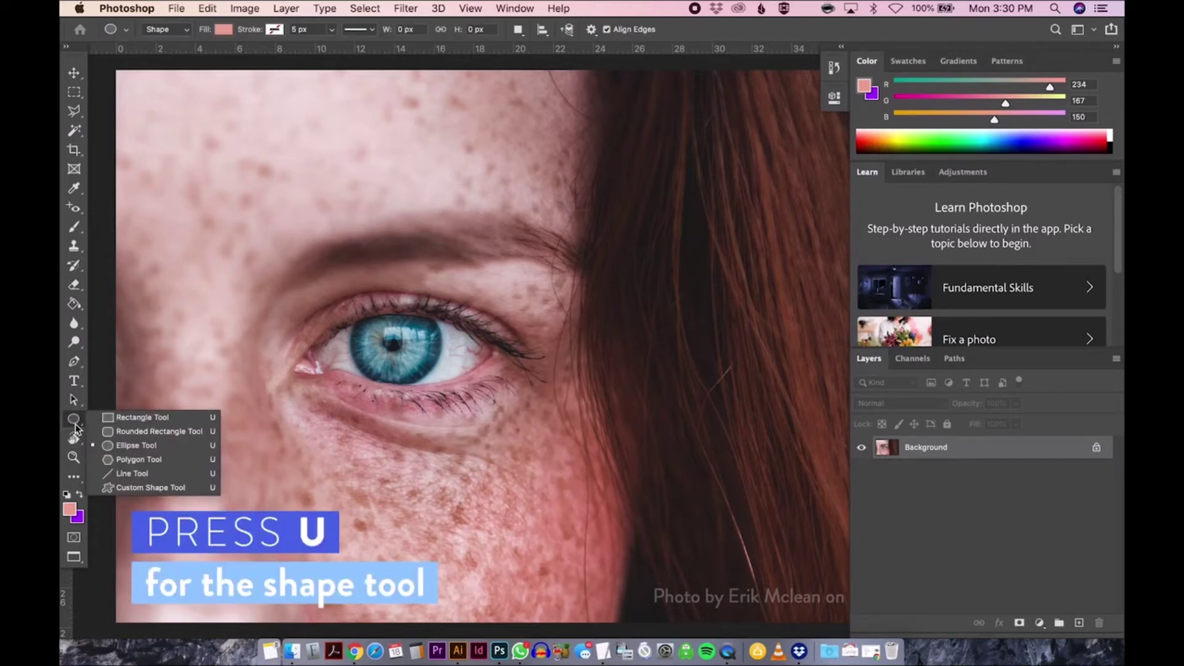
left_click(134, 446)
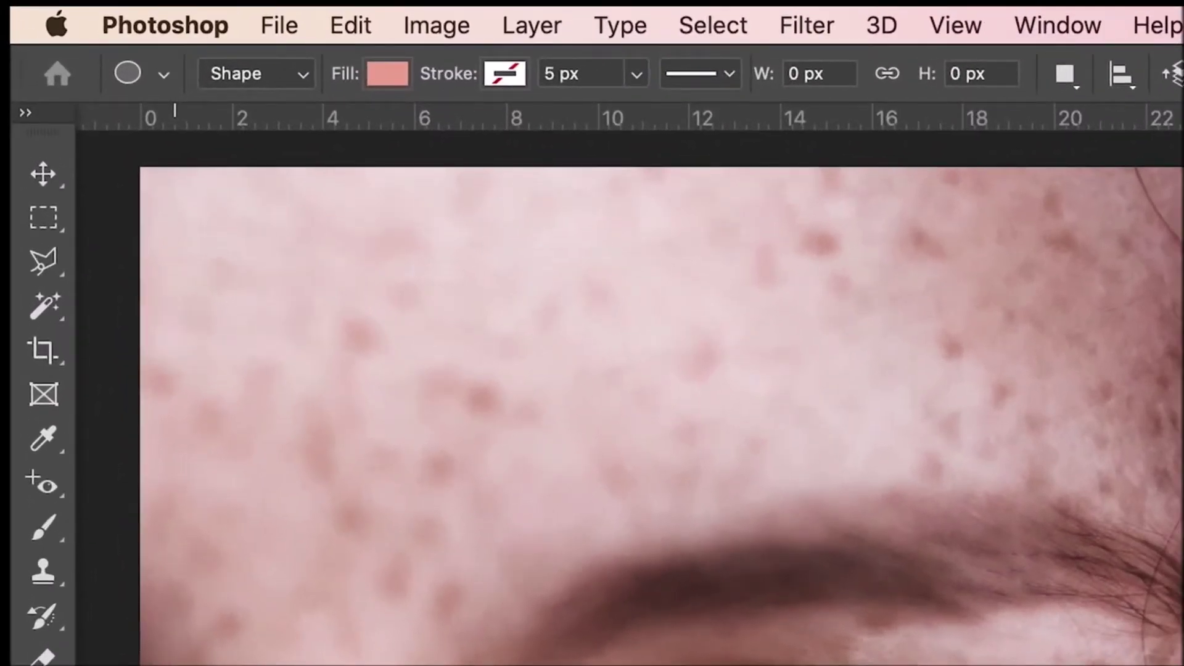
left_click(389, 74)
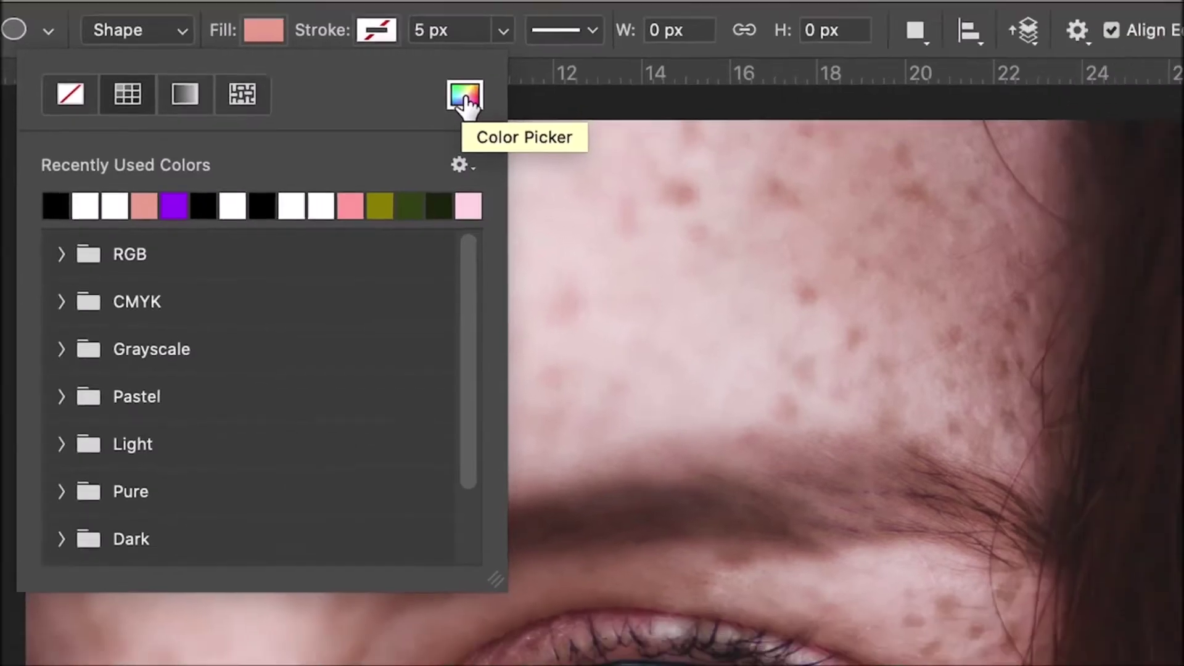
left_click(597, 142)
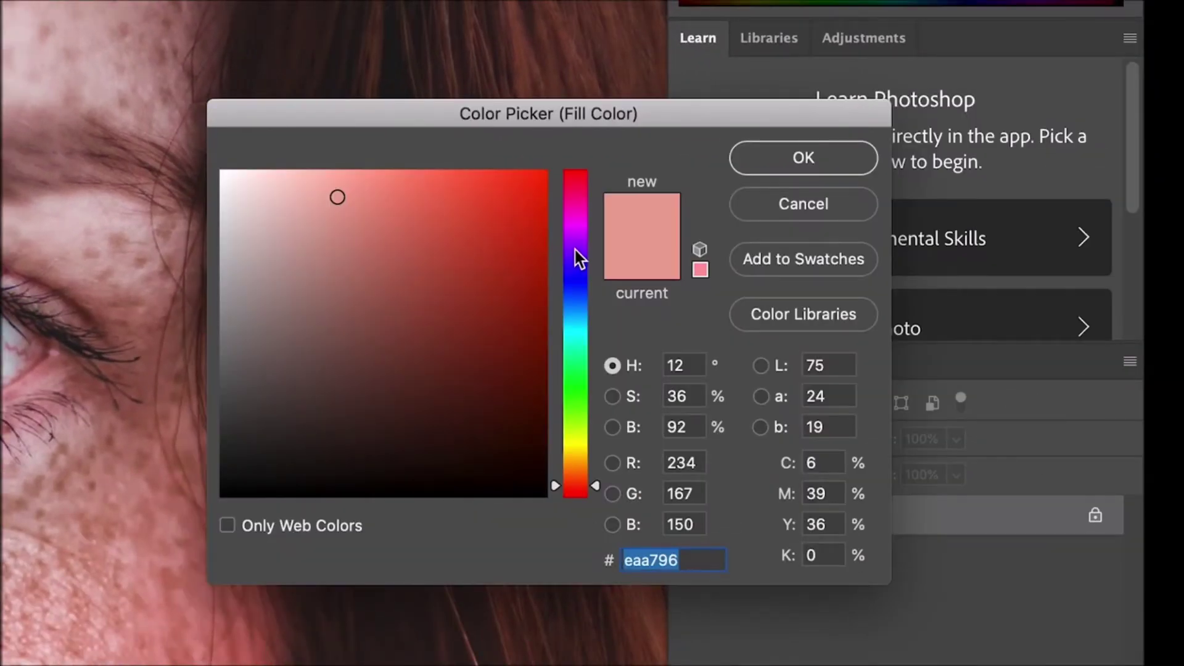
left_click(580, 249)
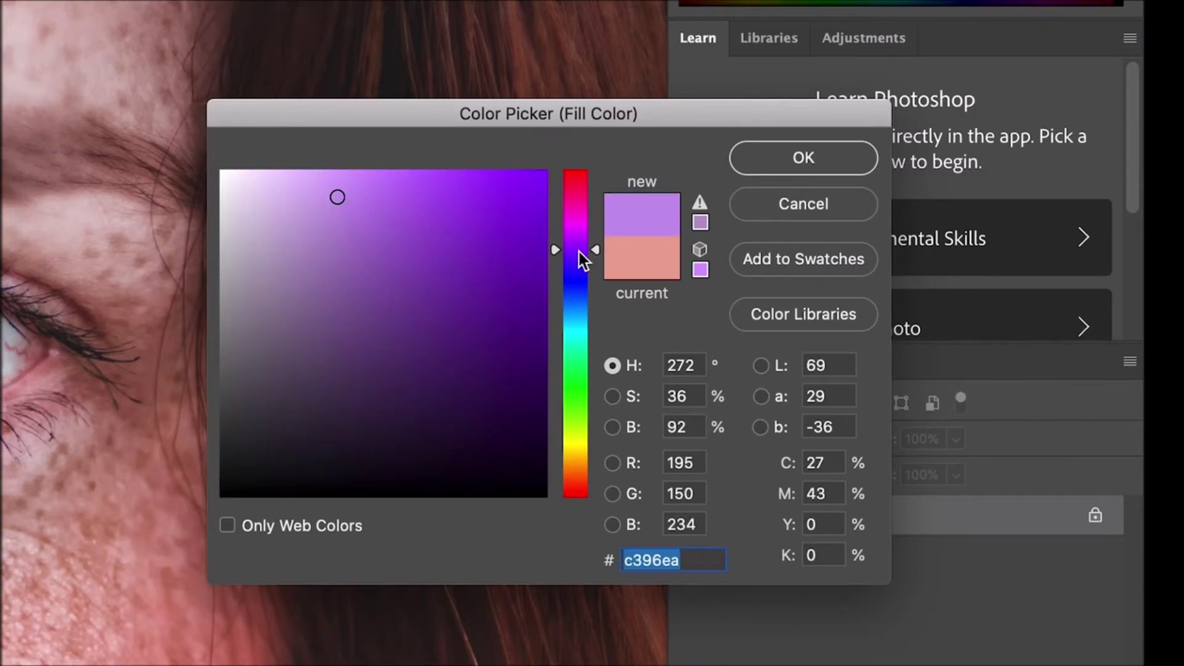
left_click(580, 261)
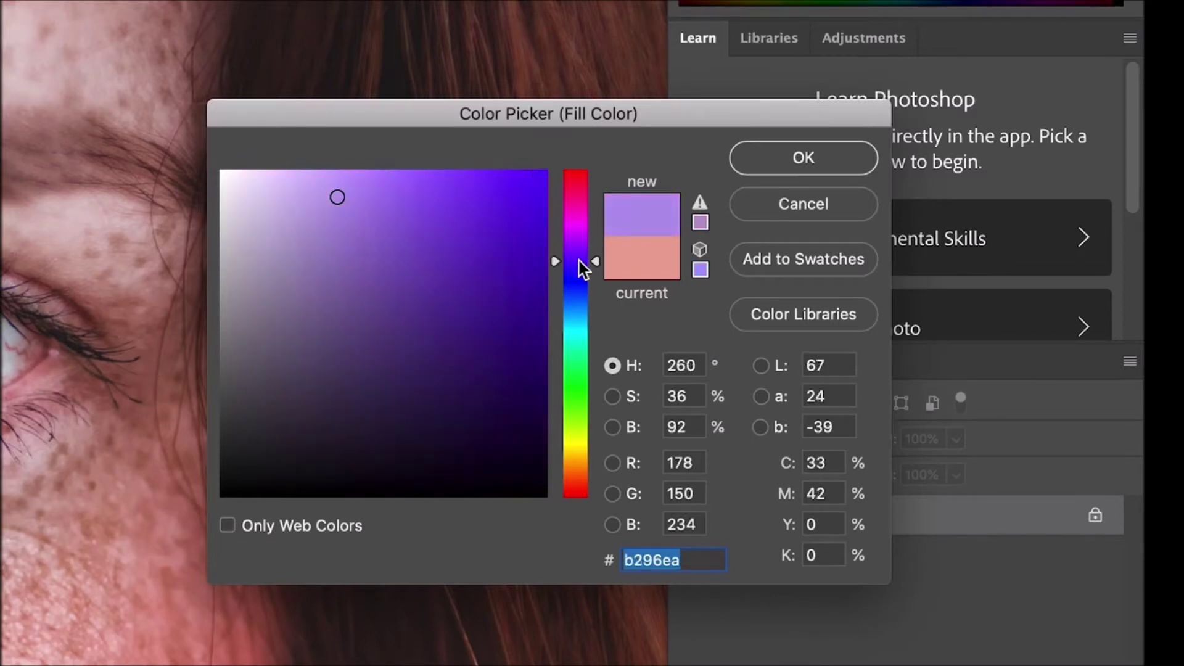
mouse_move(504, 232)
left_mouse_down()
mouse_move(529, 241)
mouse_move(535, 184)
mouse_move(533, 207)
left_mouse_up()
left_click(522, 204)
left_click(577, 252)
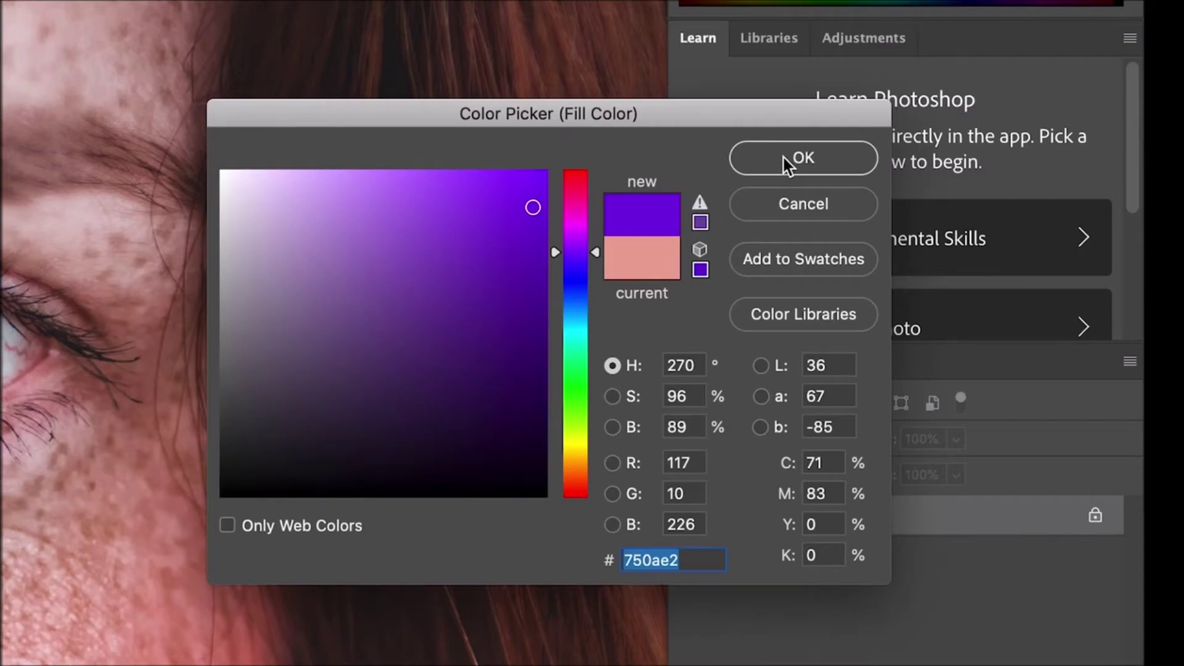
left_click(786, 161)
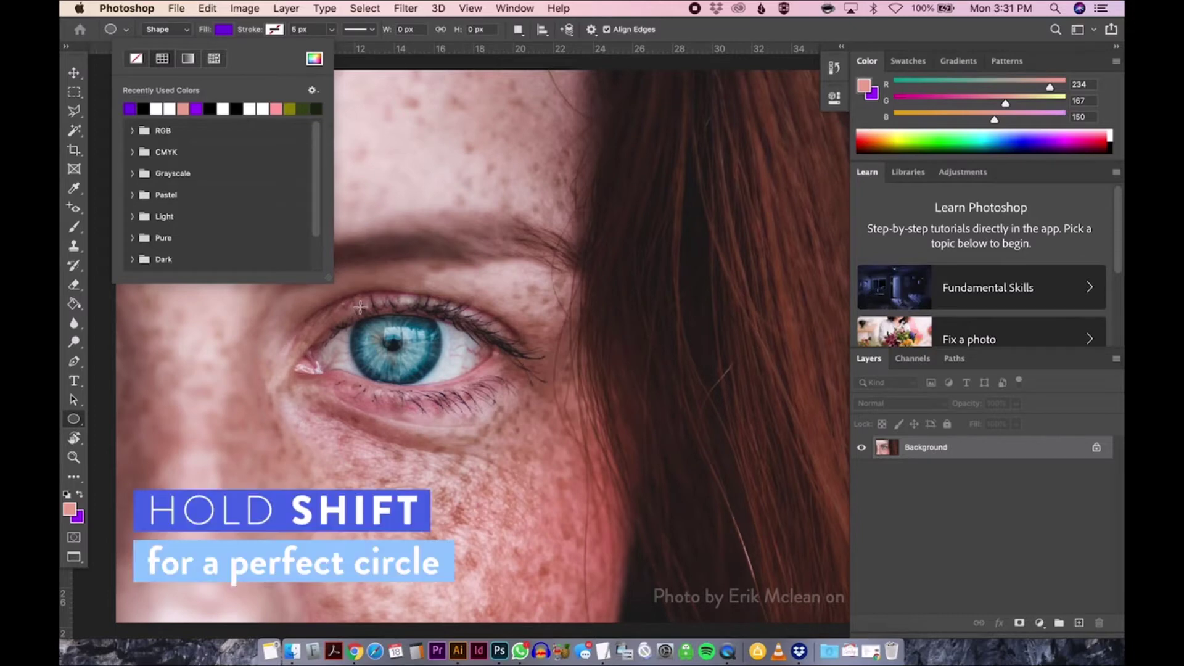
Step: Draw a perfect circle about 319 px in diameter over the iris
left_click_drag(355, 304, 492, 358)
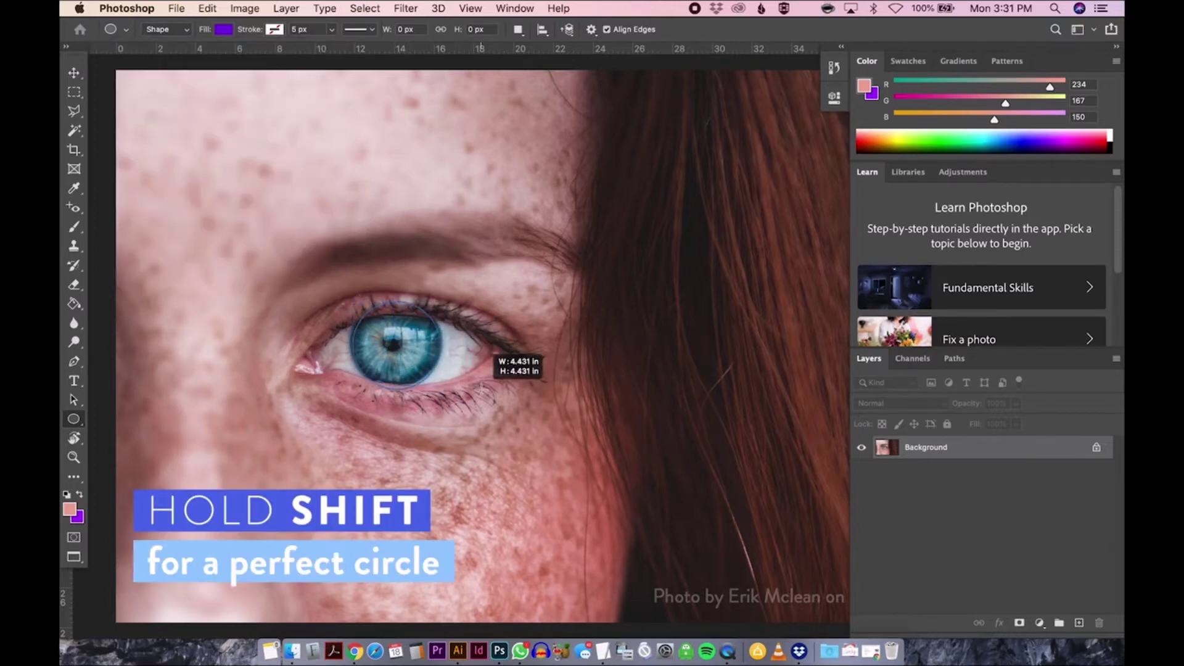
left_click_drag(482, 390, 482, 390)
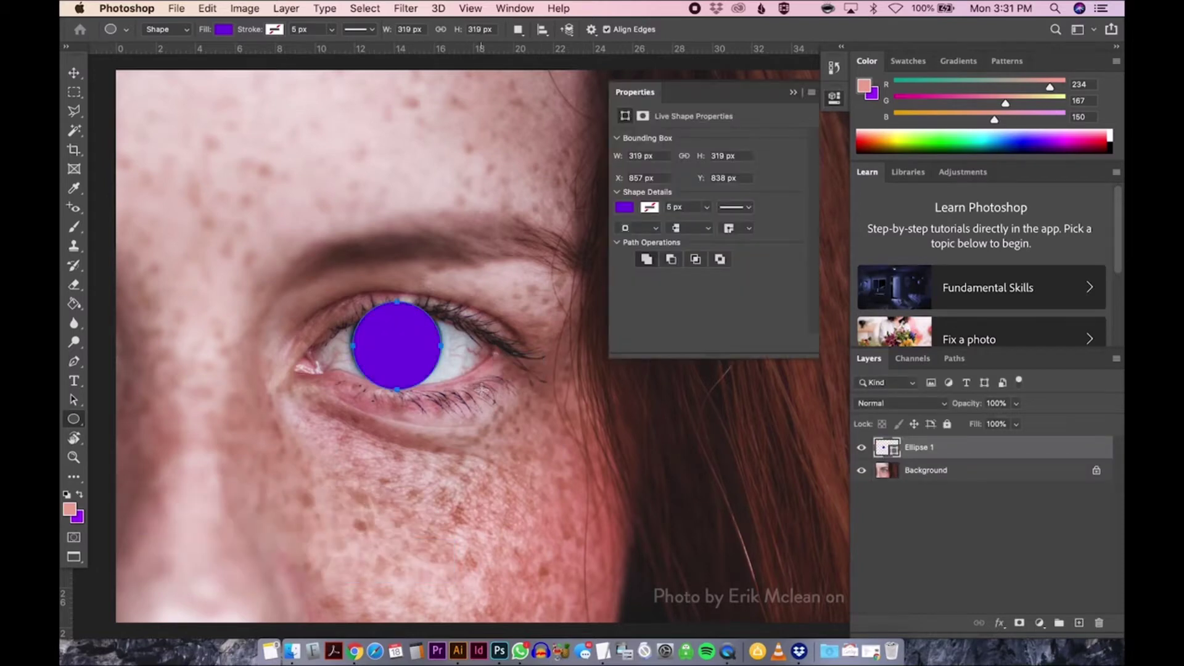
key("v")
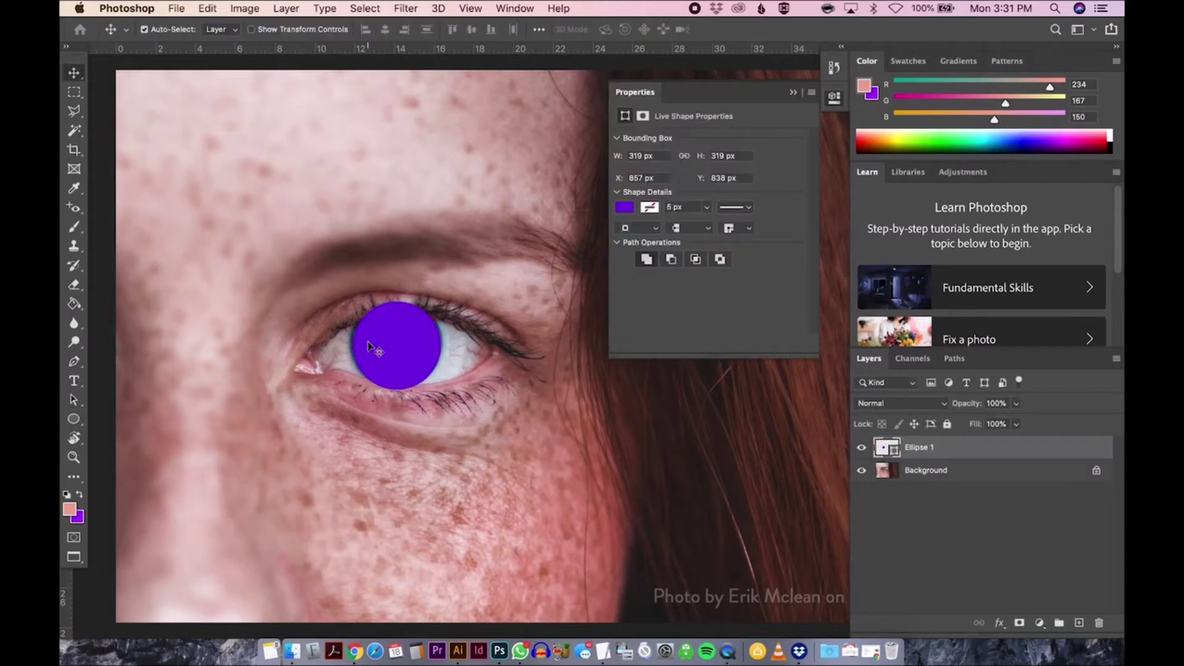
Step: Reposition the purple circle over the iris and scale it to about 104%, roughly 332 px, so it covers the iris
key("z")
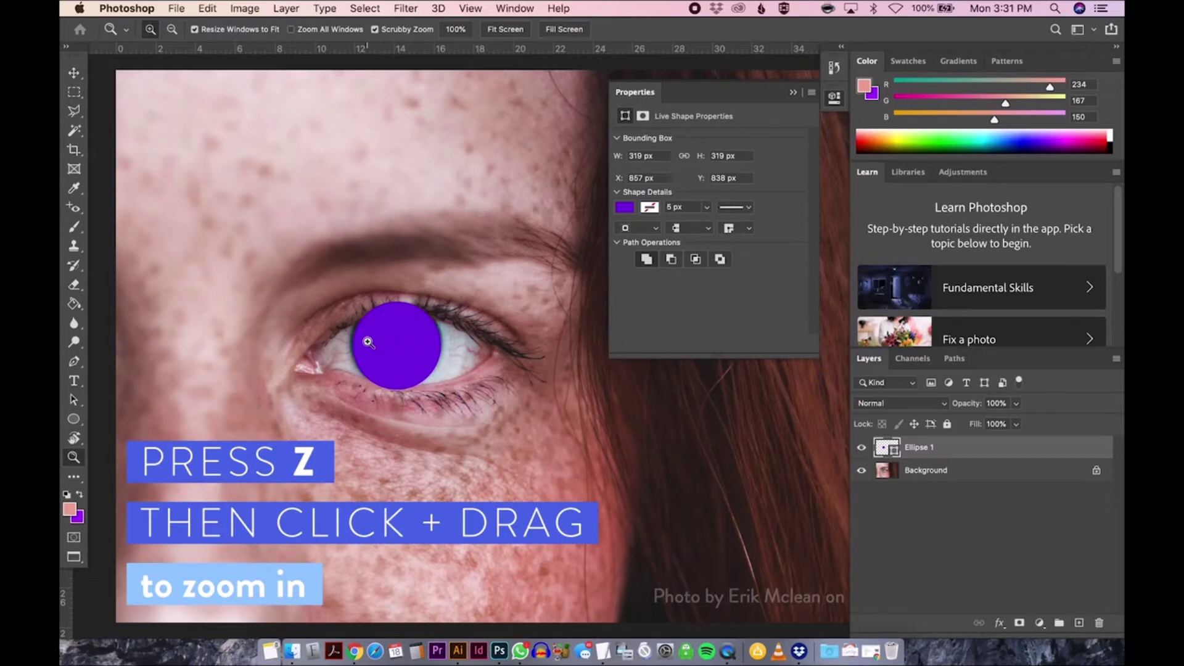
left_click_drag(368, 342, 418, 372)
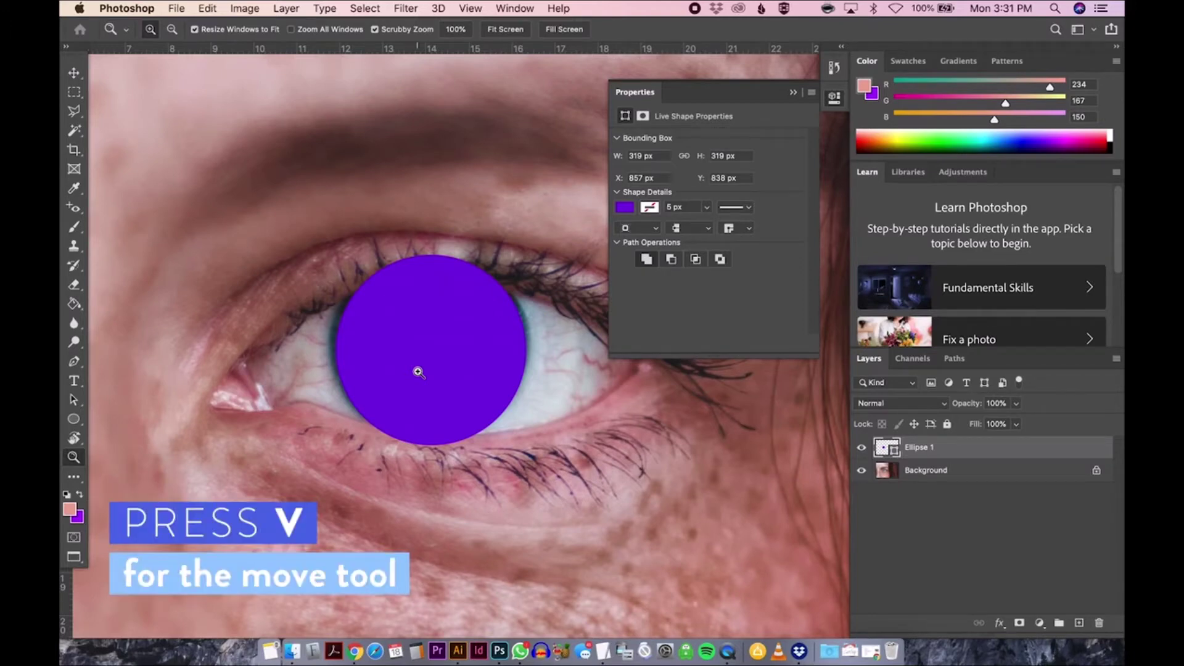
key("v")
left_click_drag(418, 371, 414, 370)
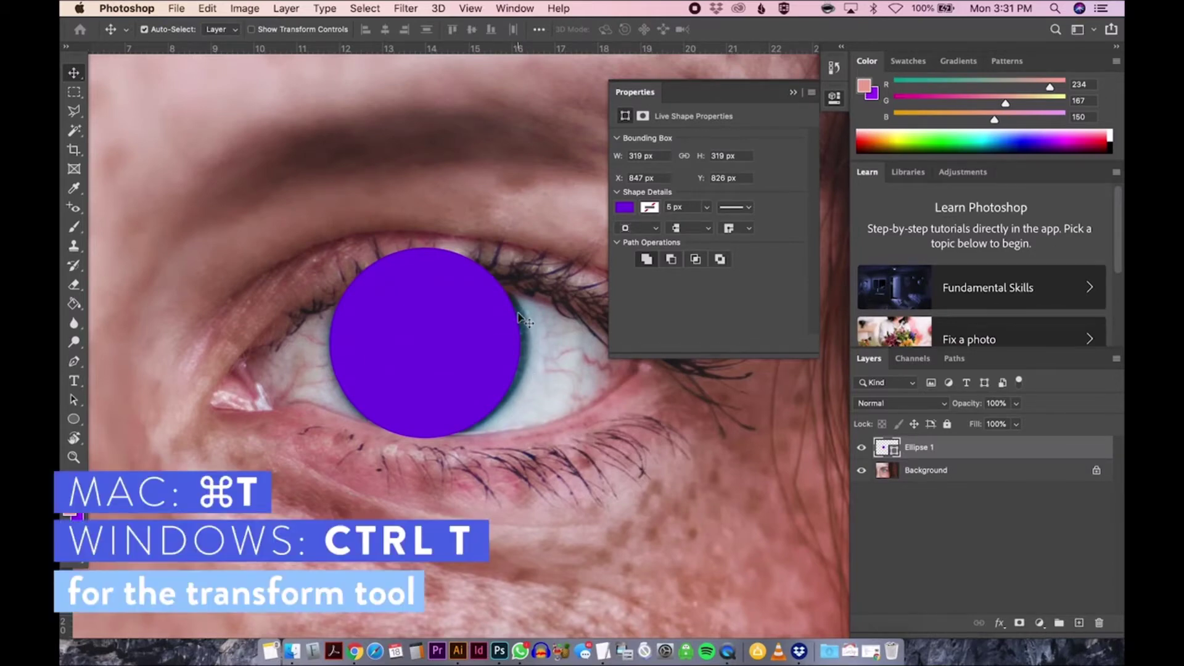
key("super+t")
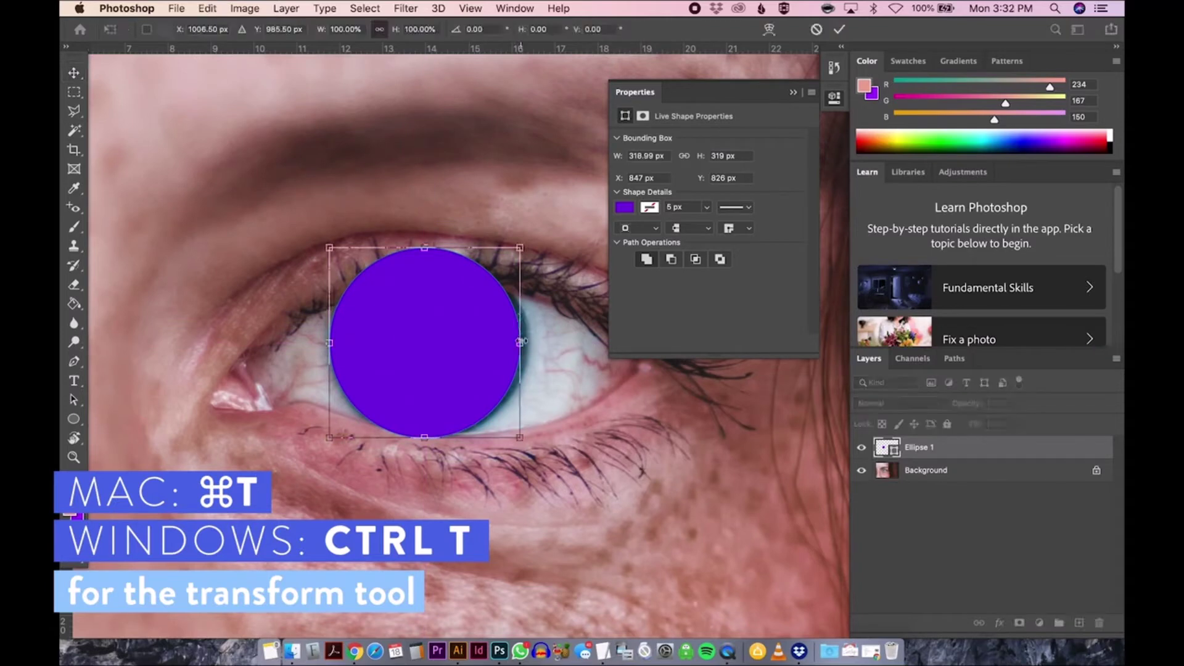
left_click_drag(521, 342, 529, 343)
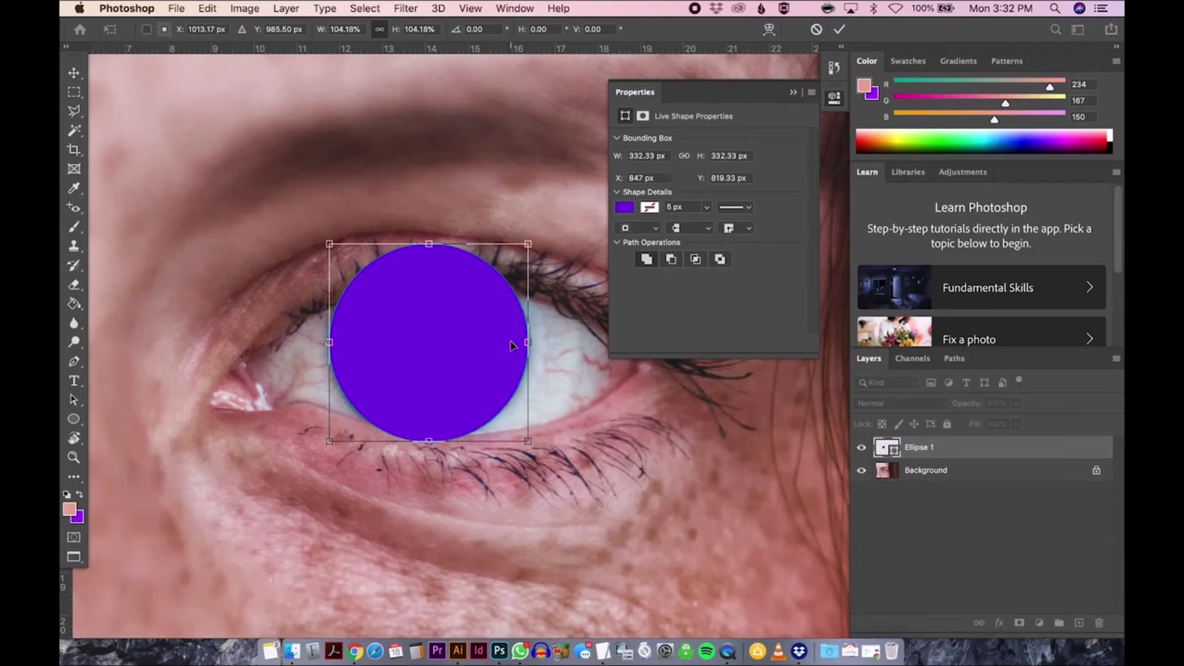
key("Return")
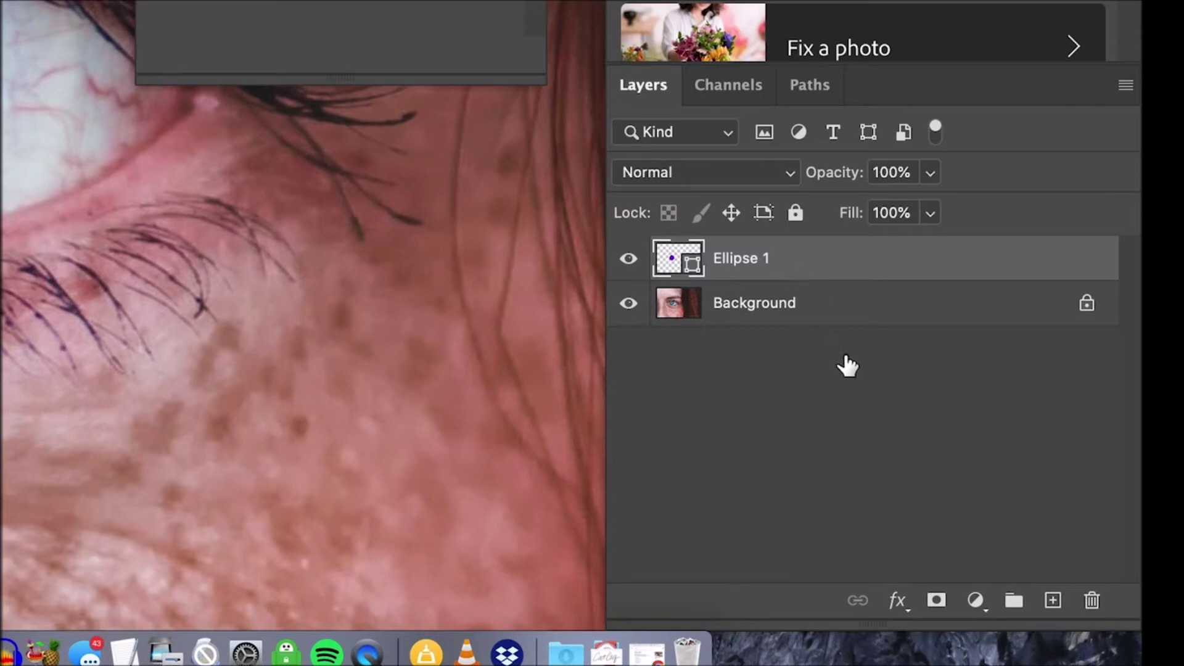
Step: Add a white layer mask to the purple circle's layer and make the mask the active target
left_click(937, 602)
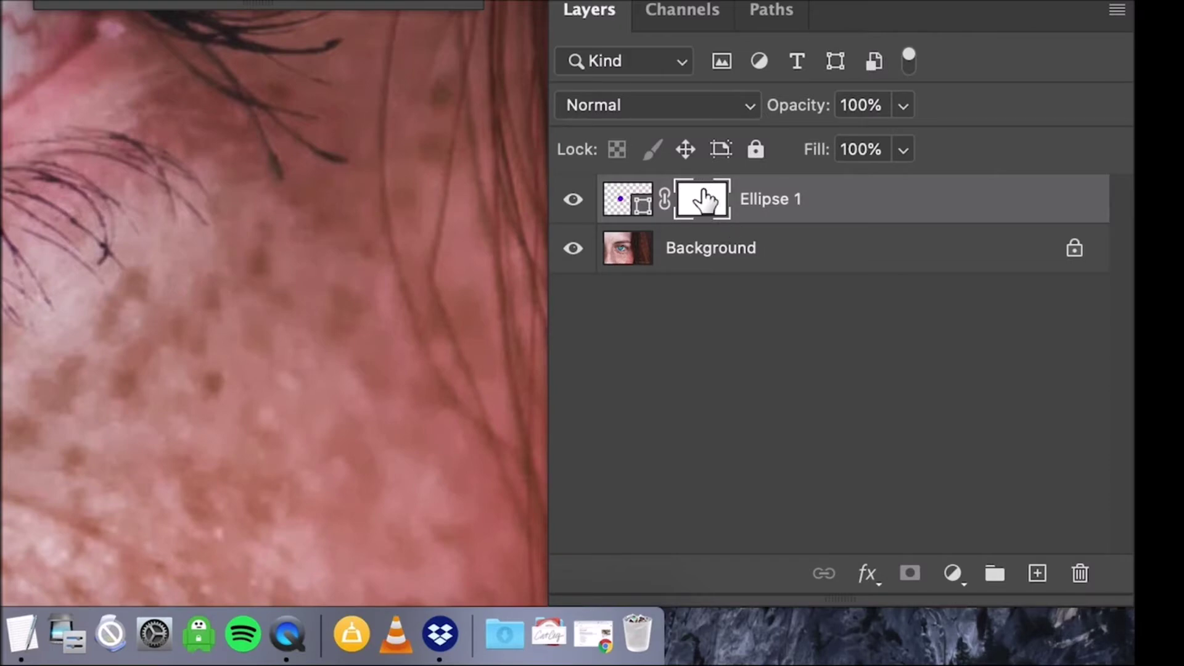
left_click(632, 208)
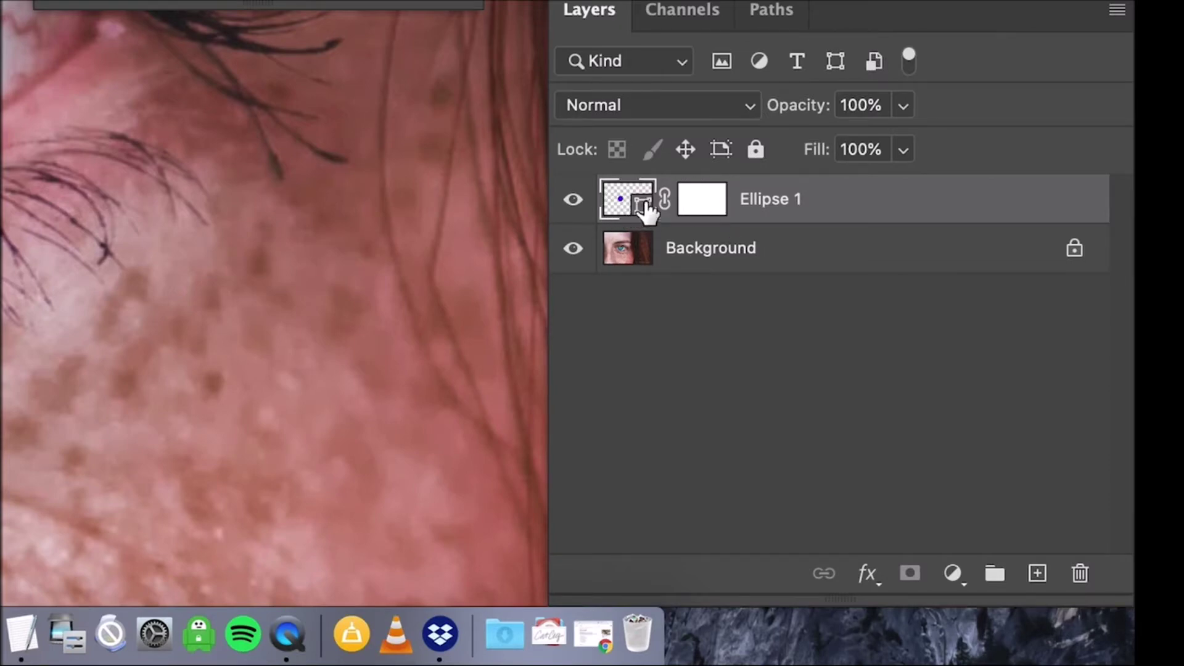
left_click(706, 213)
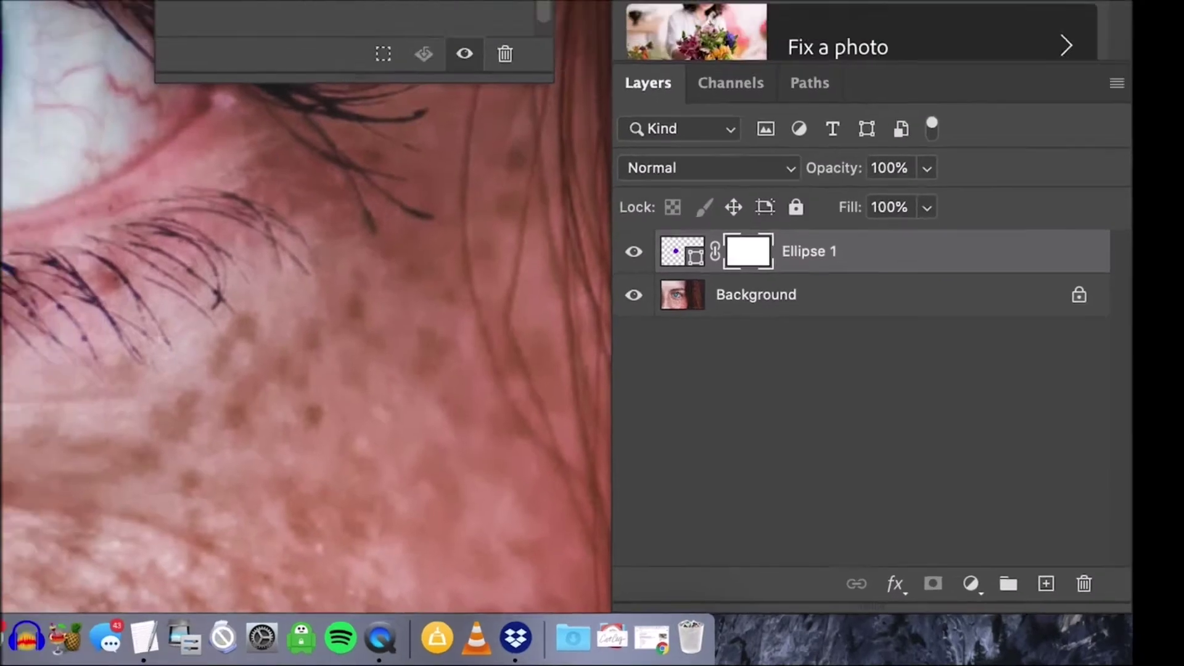
Step: Collapse the mask properties and set the foreground colour to black with white as the background colour
key("z")
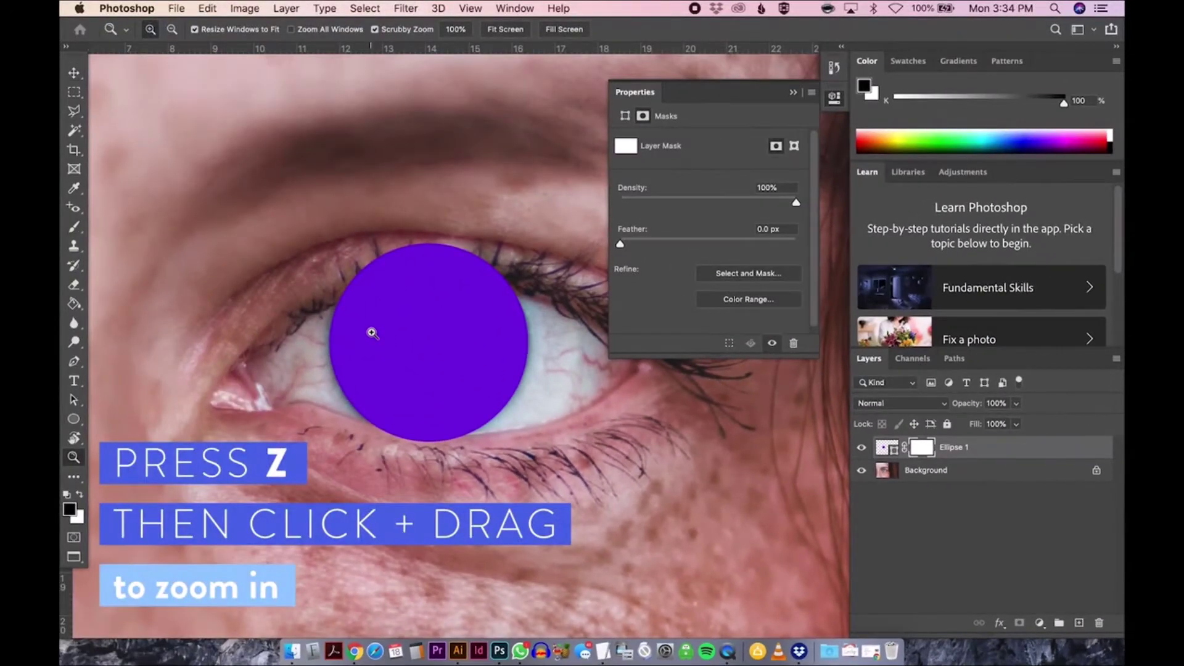
left_click_drag(383, 338, 413, 357)
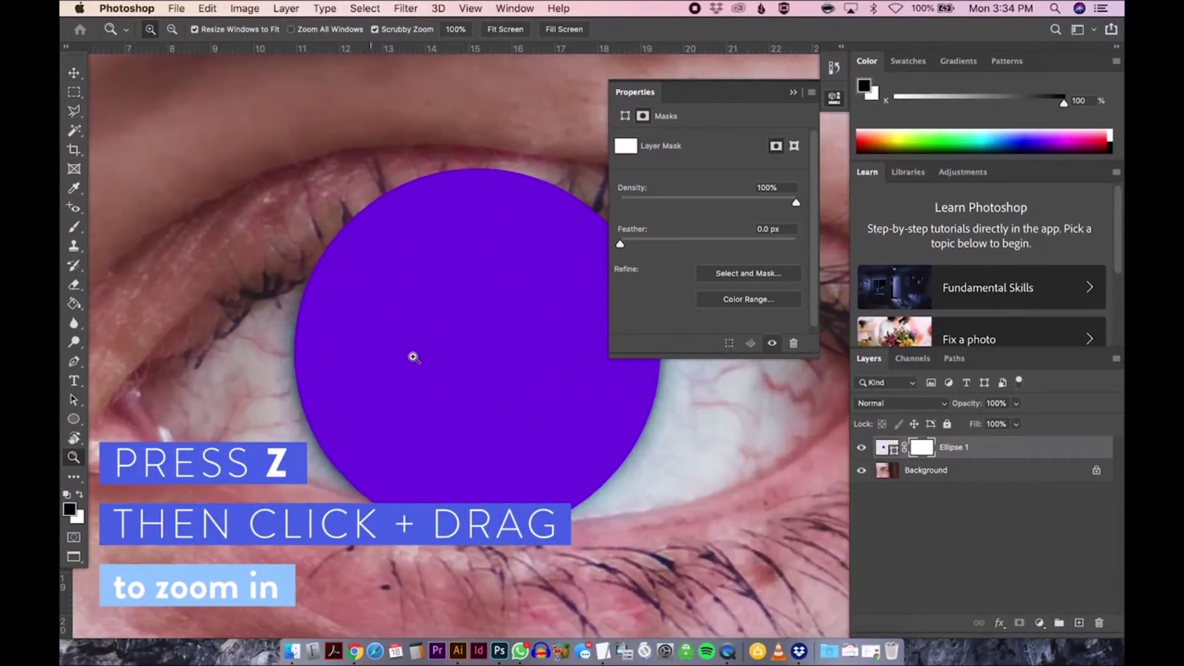
left_click(794, 94)
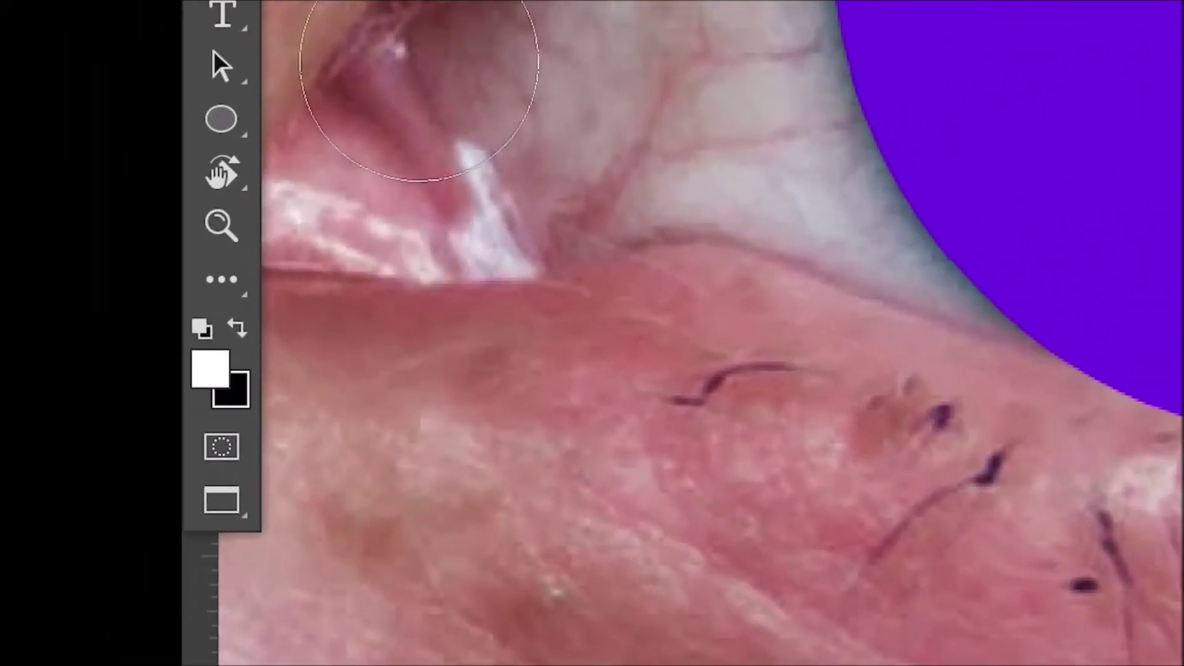
left_click(239, 328)
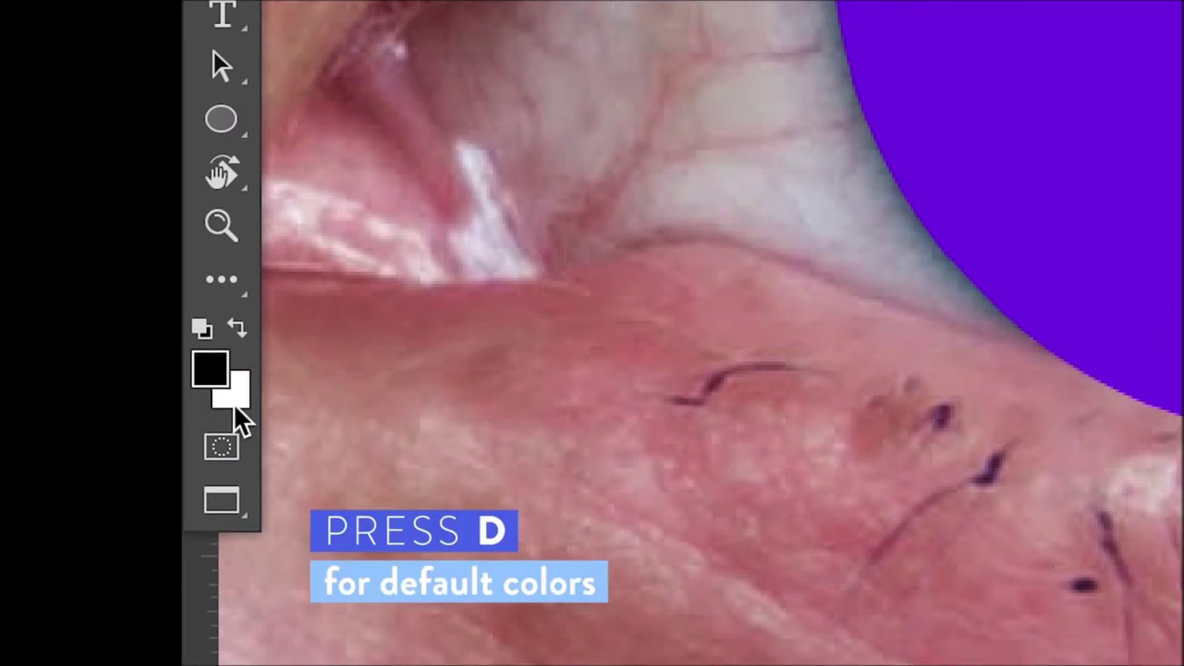
left_click(238, 332)
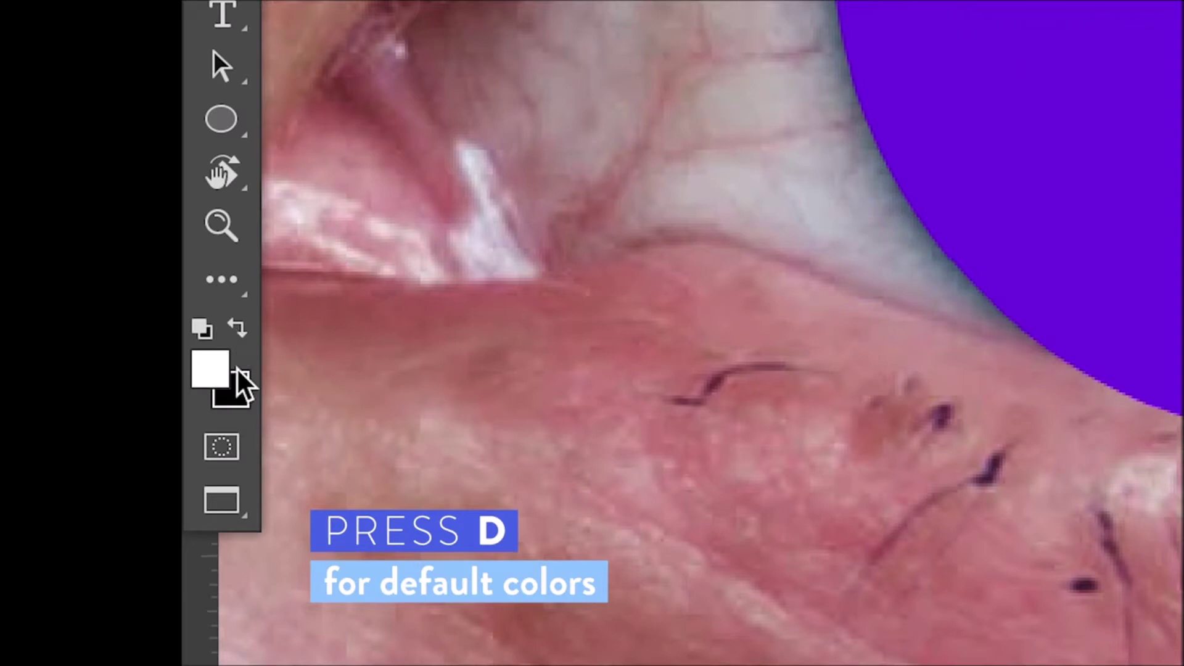
left_click(243, 335)
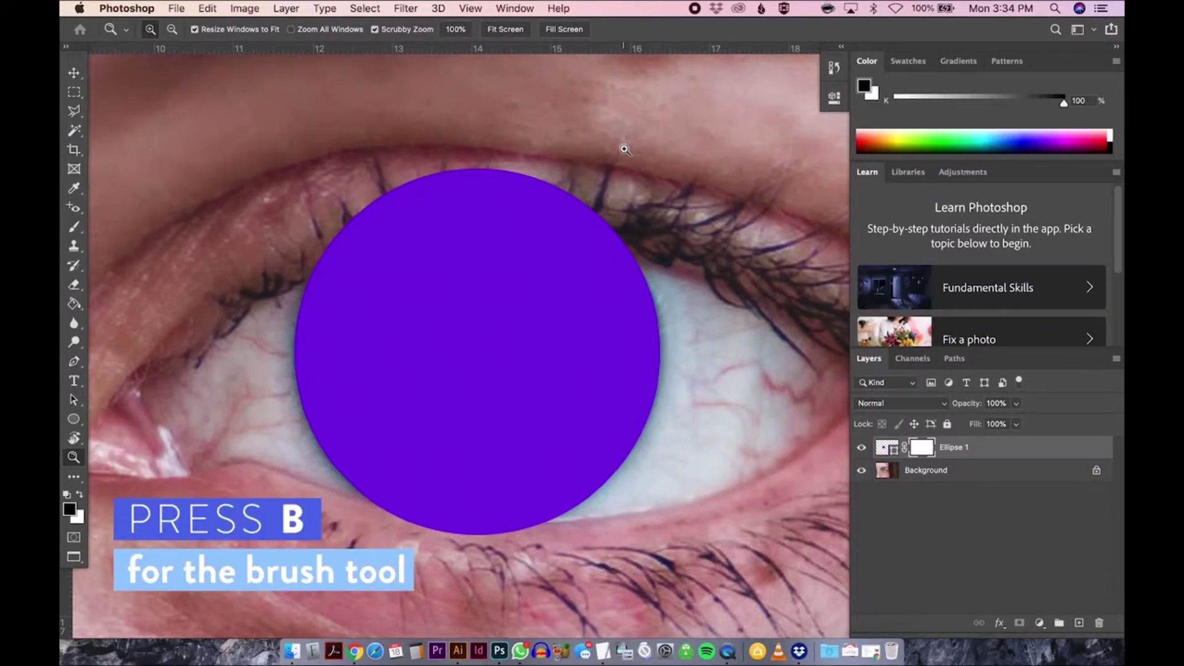
Step: Choose the Brush tool and set its size to 31 px and its hardness to 18%
key("b")
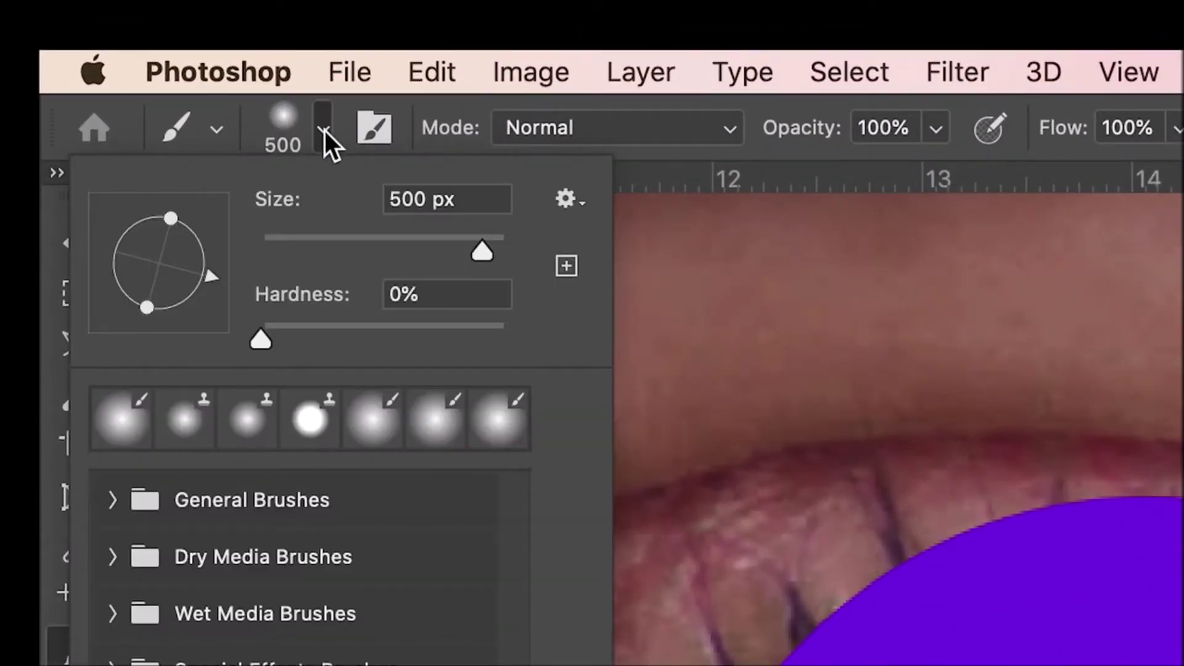
left_click(300, 243)
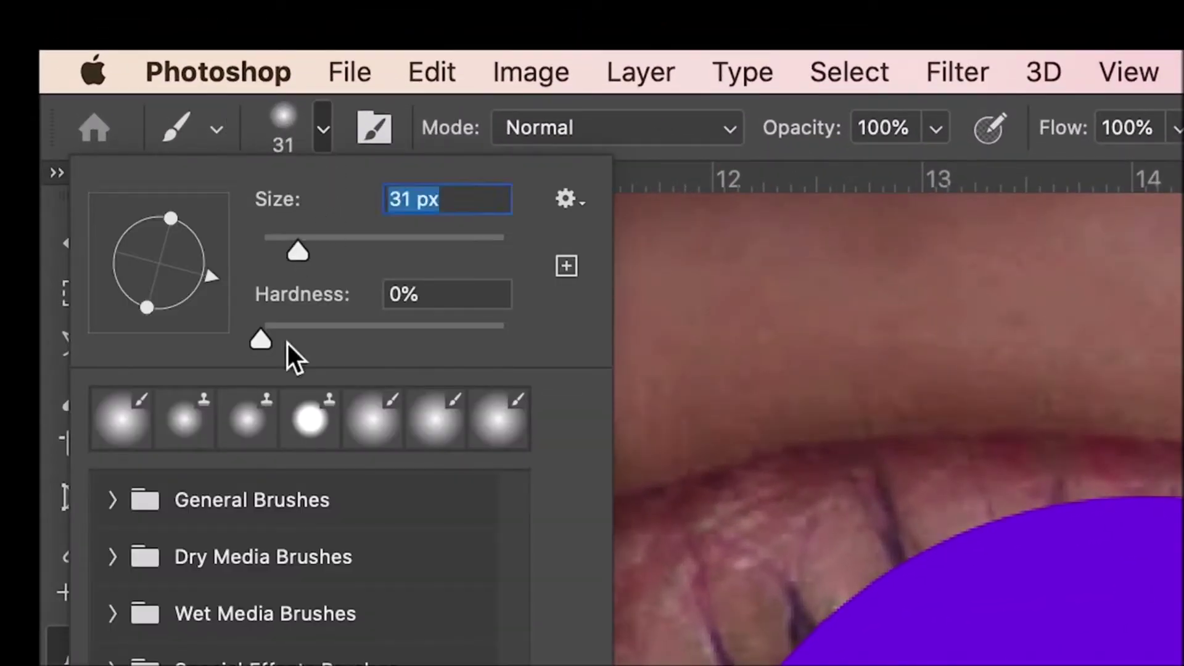
left_click_drag(290, 331, 307, 337)
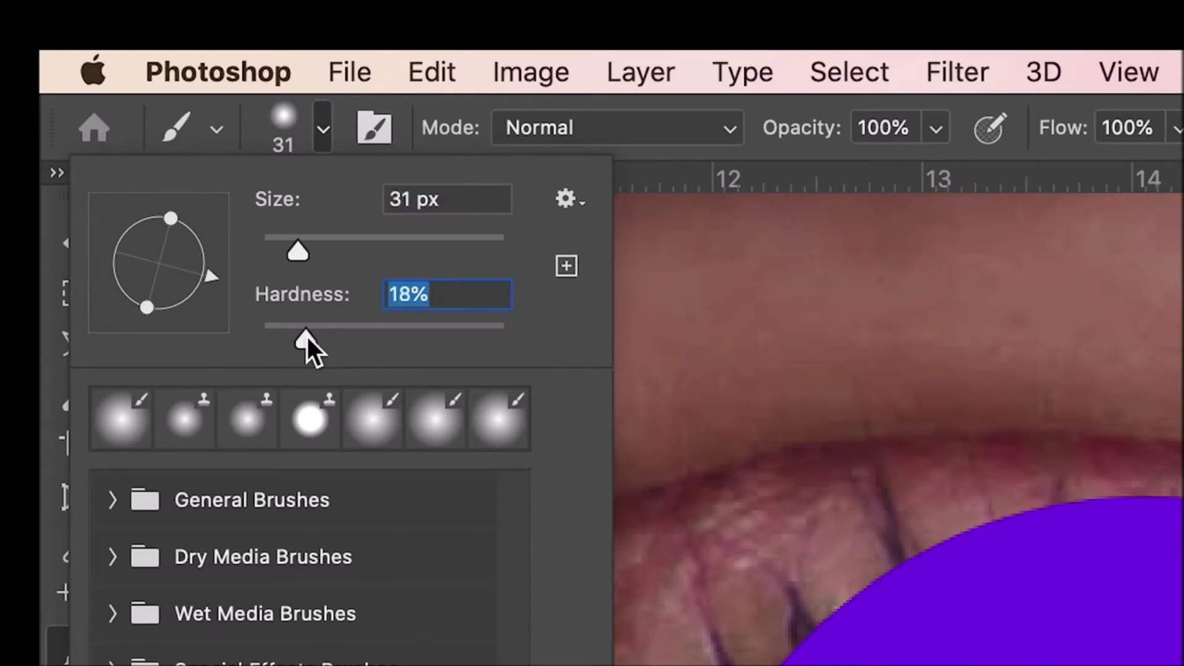
left_click(844, 356)
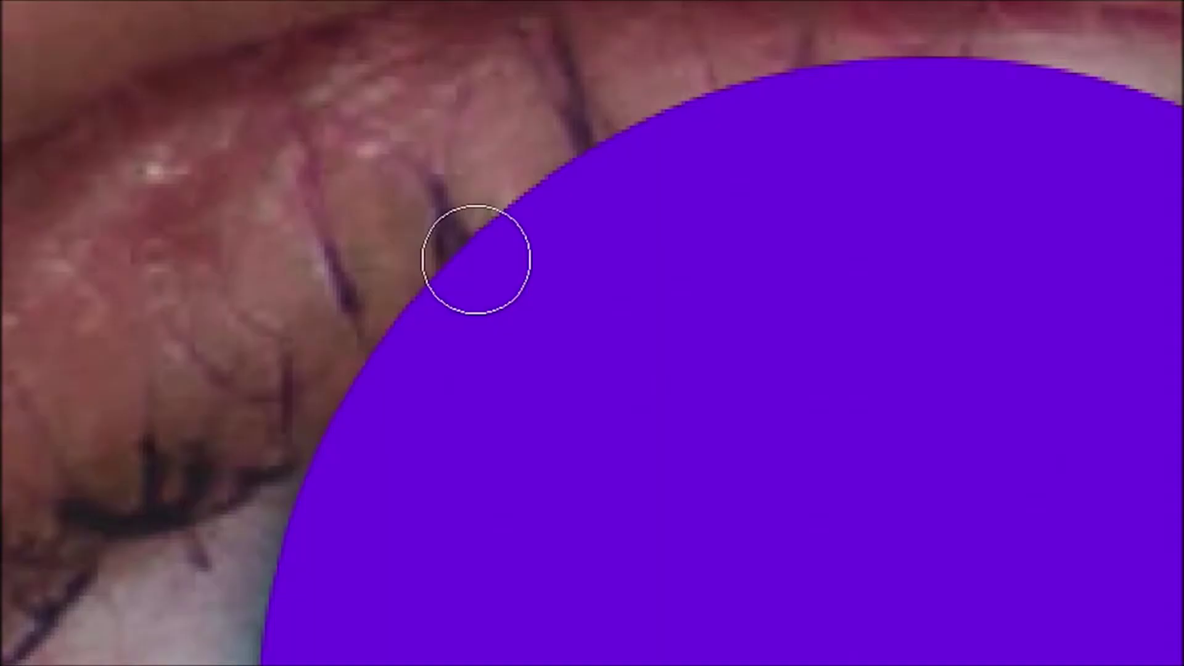
Step: Enlarge the brush and paint black on the mask to hide the purple circle where it overlaps the upper and lower eyelids
key("bracketright")
key("bracketright")
key("bracketright")
key("bracketright")
key("bracketright")
key("bracketright")
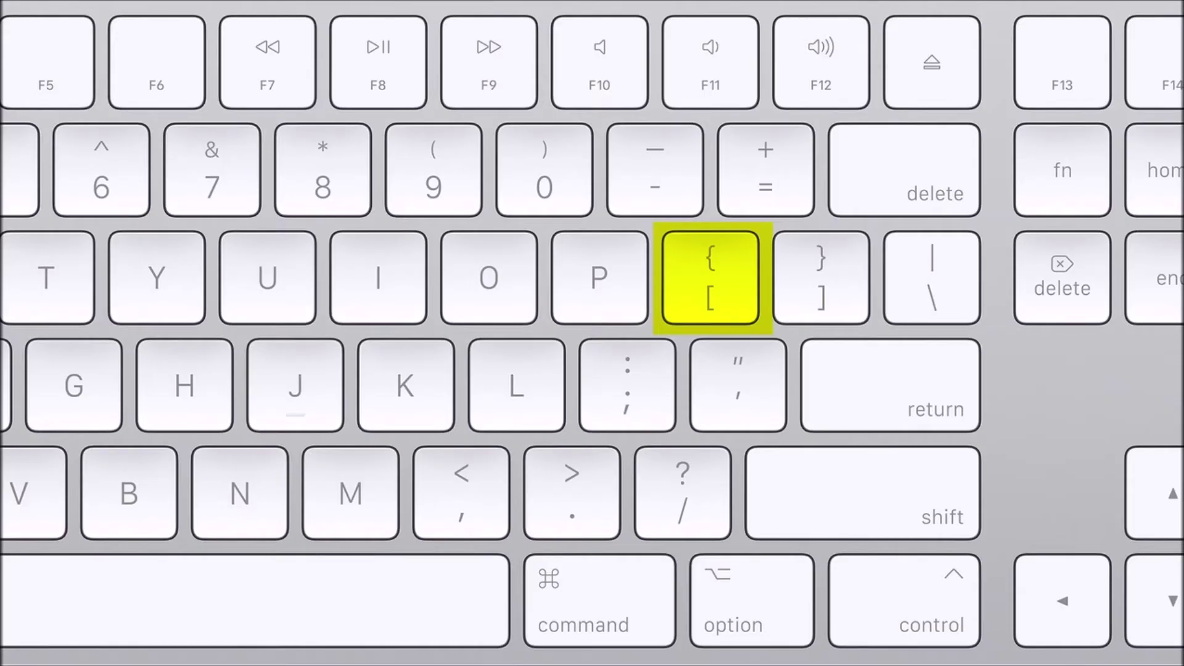
key("bracketleft")
key("bracketleft")
key("bracketleft")
key("bracketleft")
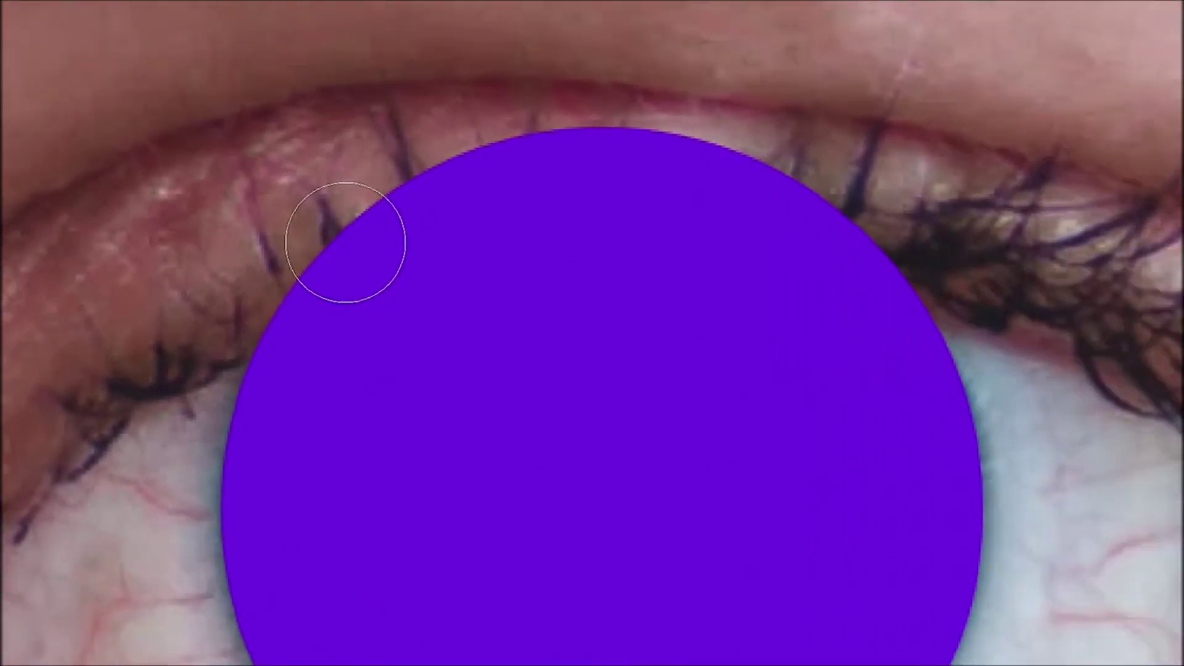
key("bracketright")
key("bracketright")
key("bracketright")
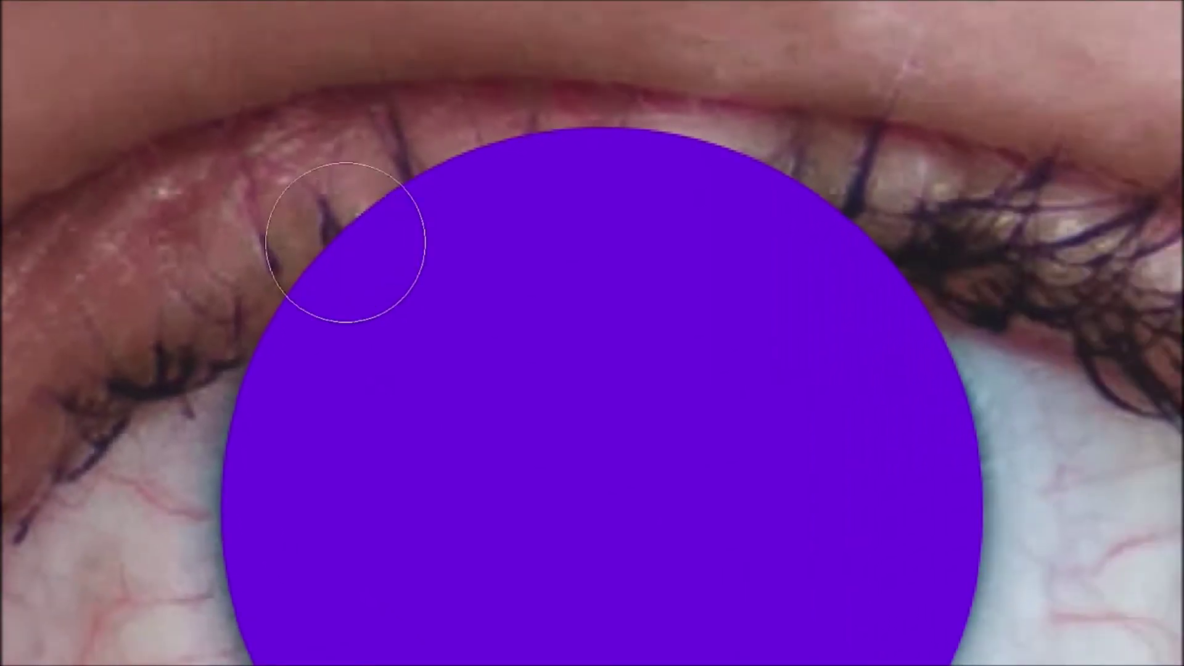
mouse_move(454, 155)
left_mouse_down()
mouse_move(370, 177)
mouse_move(528, 146)
mouse_move(783, 130)
mouse_move(472, 160)
mouse_move(235, 209)
mouse_move(629, 140)
mouse_move(922, 204)
mouse_move(820, 198)
mouse_move(442, 243)
mouse_move(225, 286)
mouse_move(674, 221)
mouse_move(856, 291)
left_mouse_up()
scroll(856, 291, "down", 3)
mouse_move(503, 607)
left_mouse_down()
mouse_move(752, 623)
mouse_move(494, 586)
mouse_move(857, 607)
left_mouse_up()
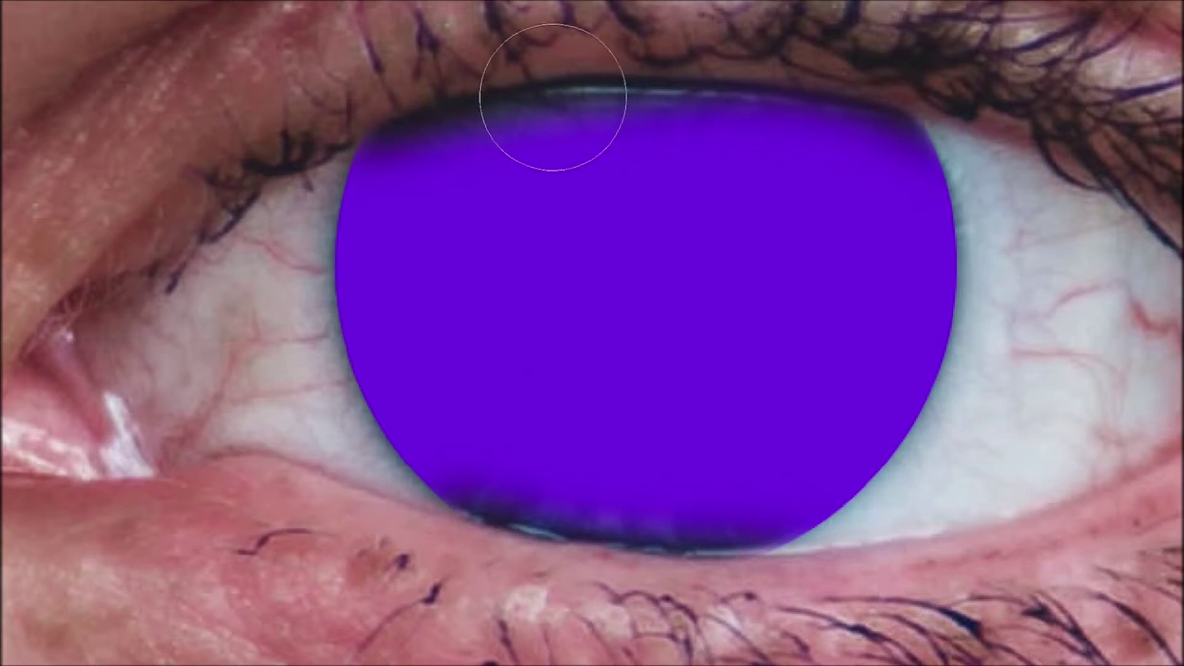
mouse_move(554, 97)
left_mouse_down()
mouse_move(672, 98)
mouse_move(560, 109)
mouse_move(653, 103)
left_mouse_up()
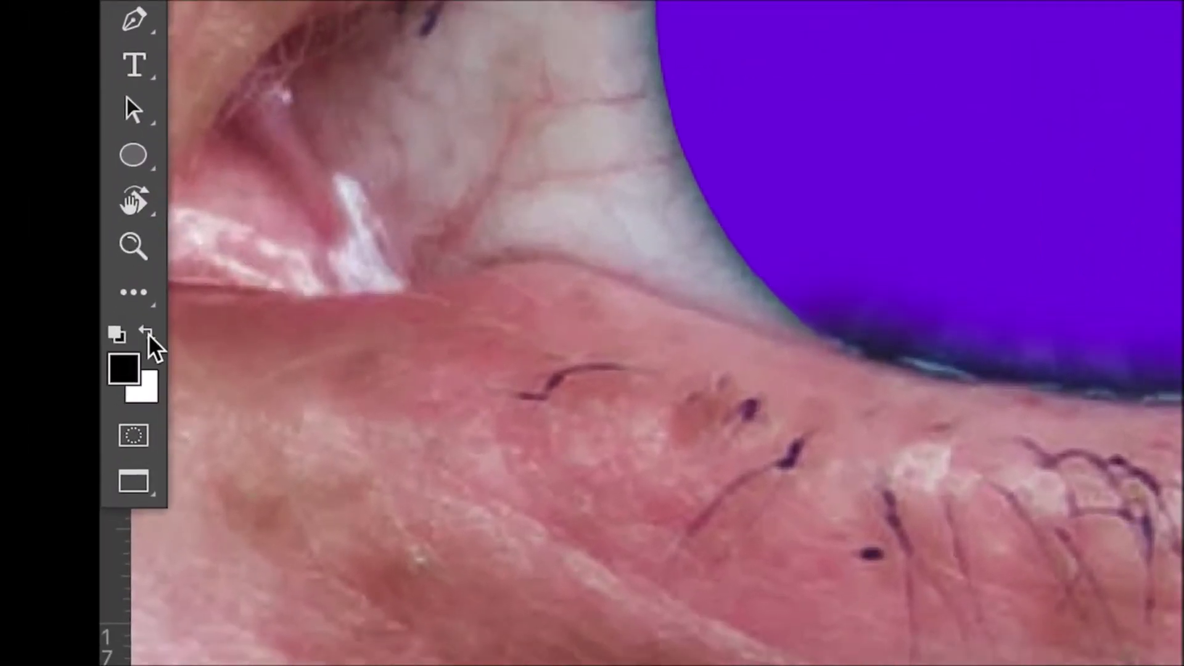
Step: Make white the foreground colour, reduce the brush to 35 px and paint the purple back along the iris's upper and lower edges
left_click(148, 336)
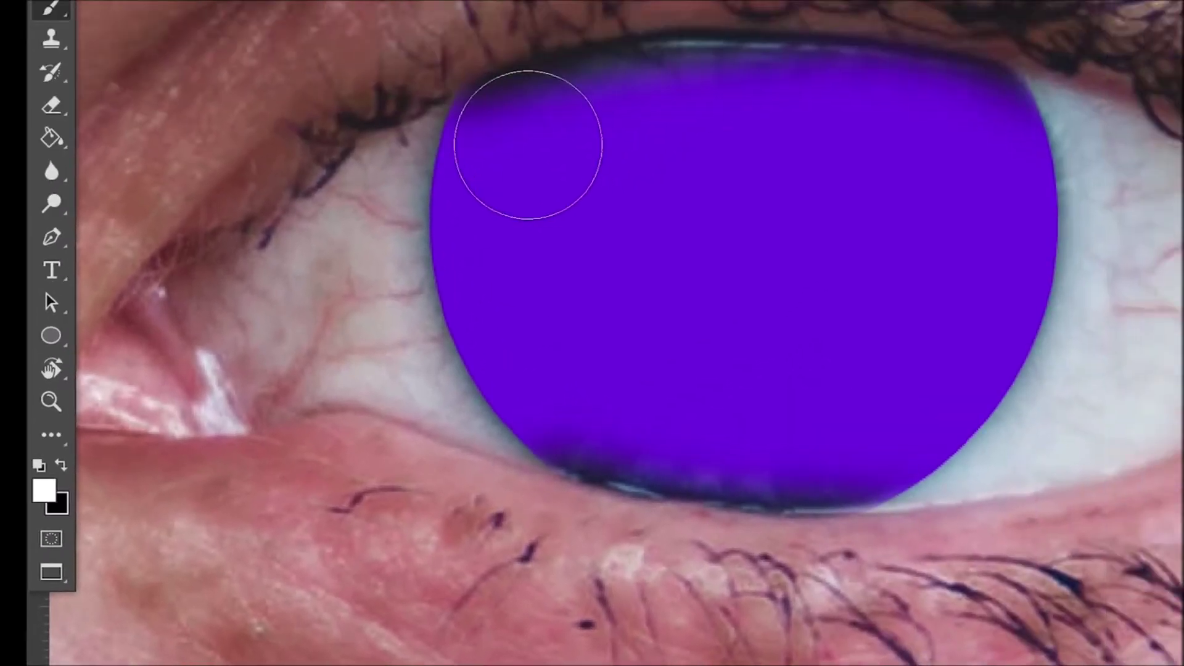
key("bracketleft")
key("bracketleft")
key("bracketleft")
key("bracketleft")
key("bracketleft")
key("bracketleft")
key("bracketleft")
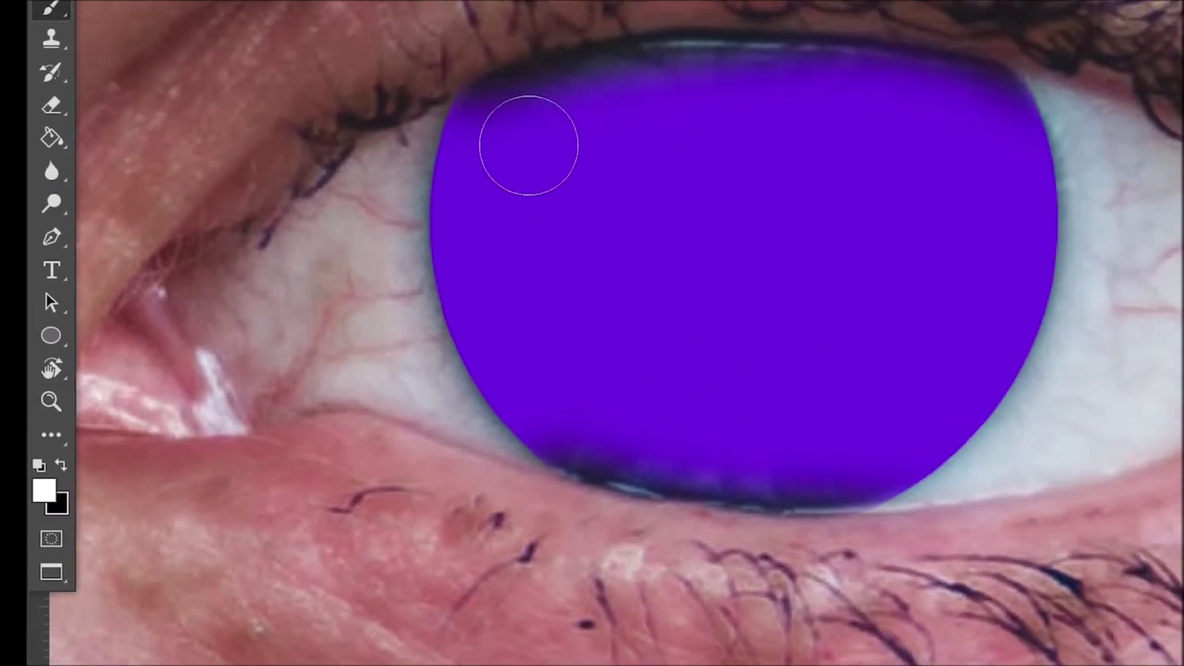
mouse_move(528, 146)
left_mouse_down()
mouse_move(481, 114)
mouse_move(583, 82)
mouse_move(484, 106)
mouse_move(672, 64)
mouse_move(608, 81)
mouse_move(801, 63)
mouse_move(1001, 107)
left_mouse_up()
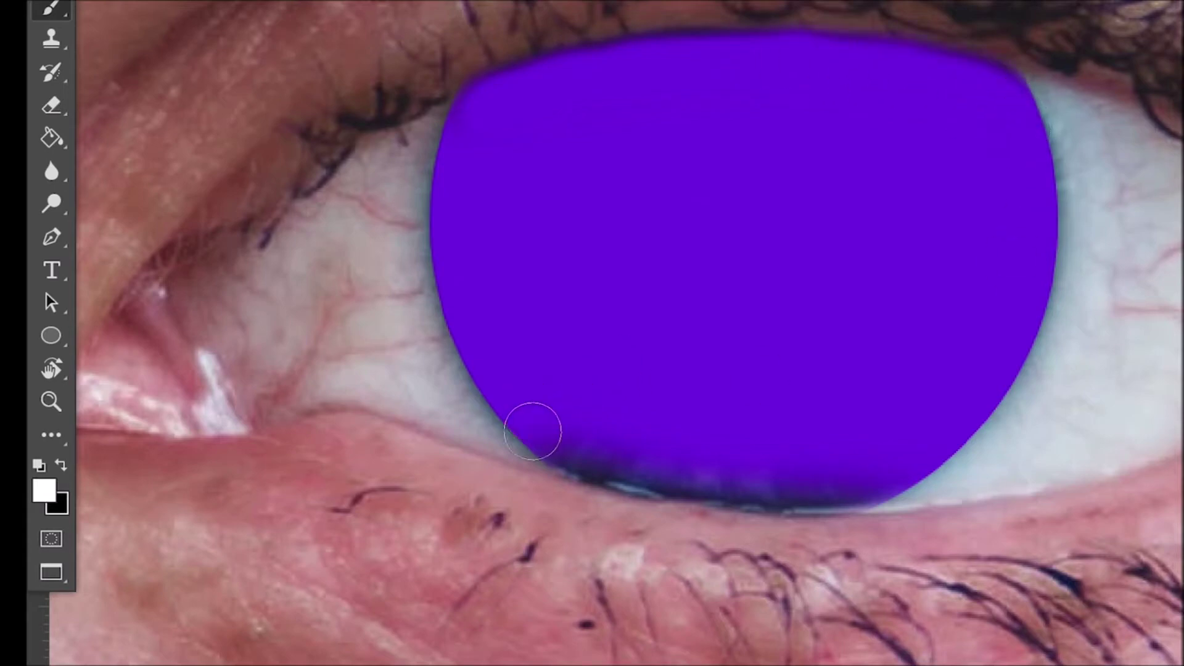
mouse_move(560, 444)
left_mouse_down()
mouse_move(613, 463)
mouse_move(857, 484)
left_mouse_up()
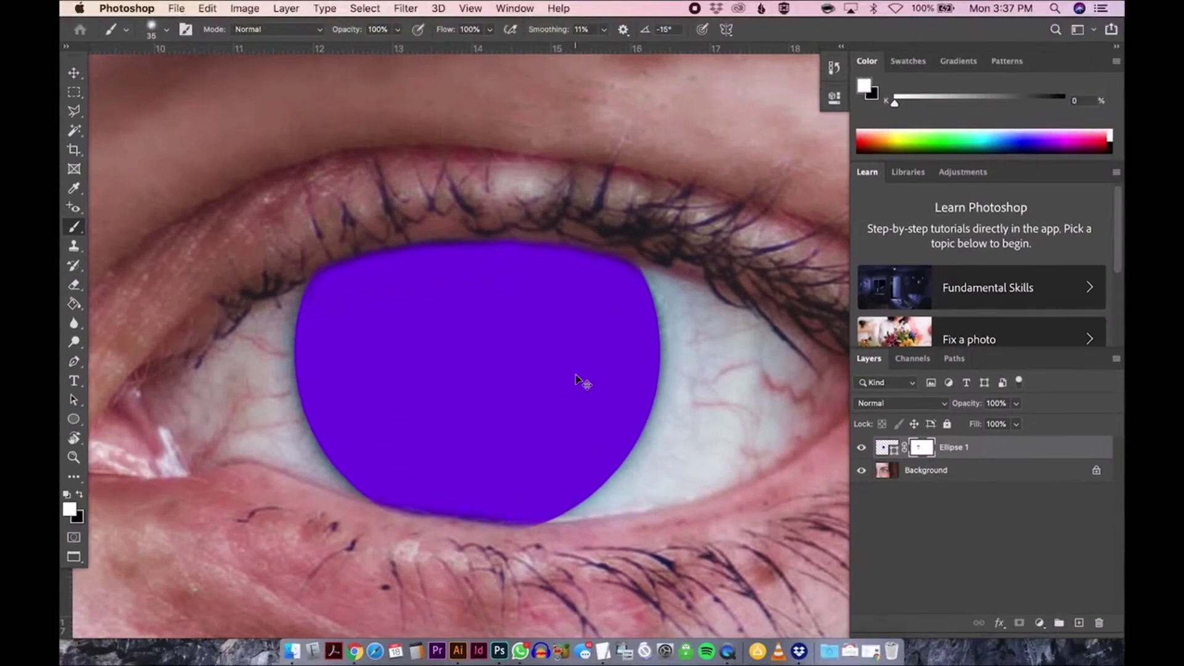
Step: Add a new empty layer above the masked ellipse and merge the two into one layer
key("super+0")
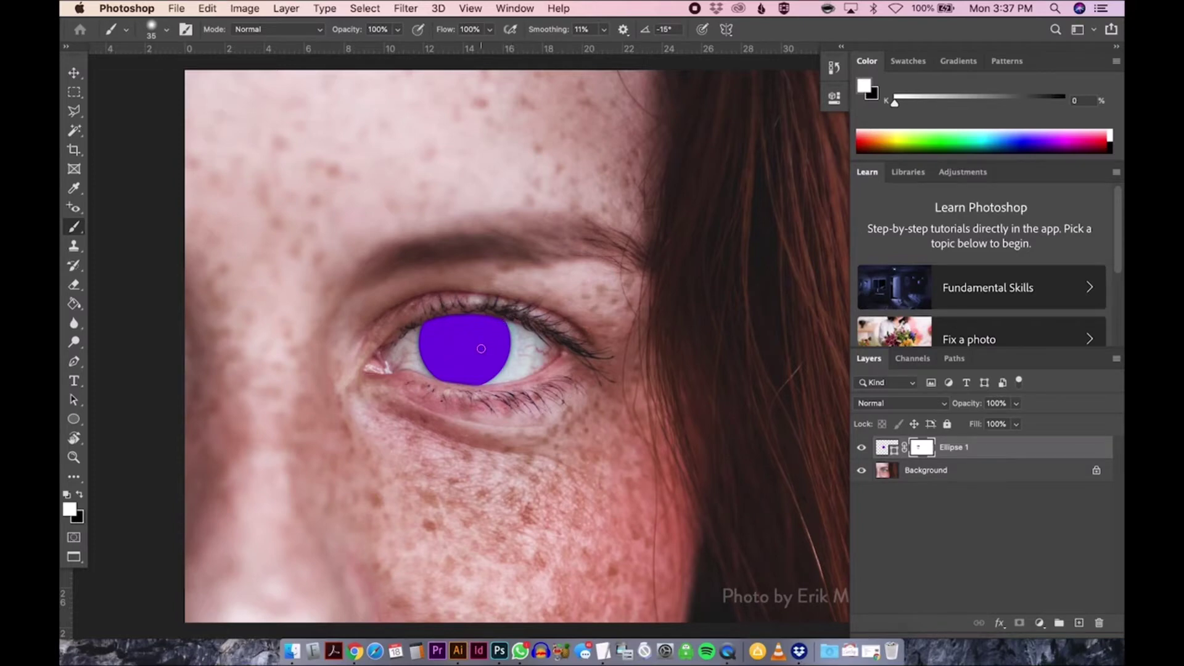
key("v")
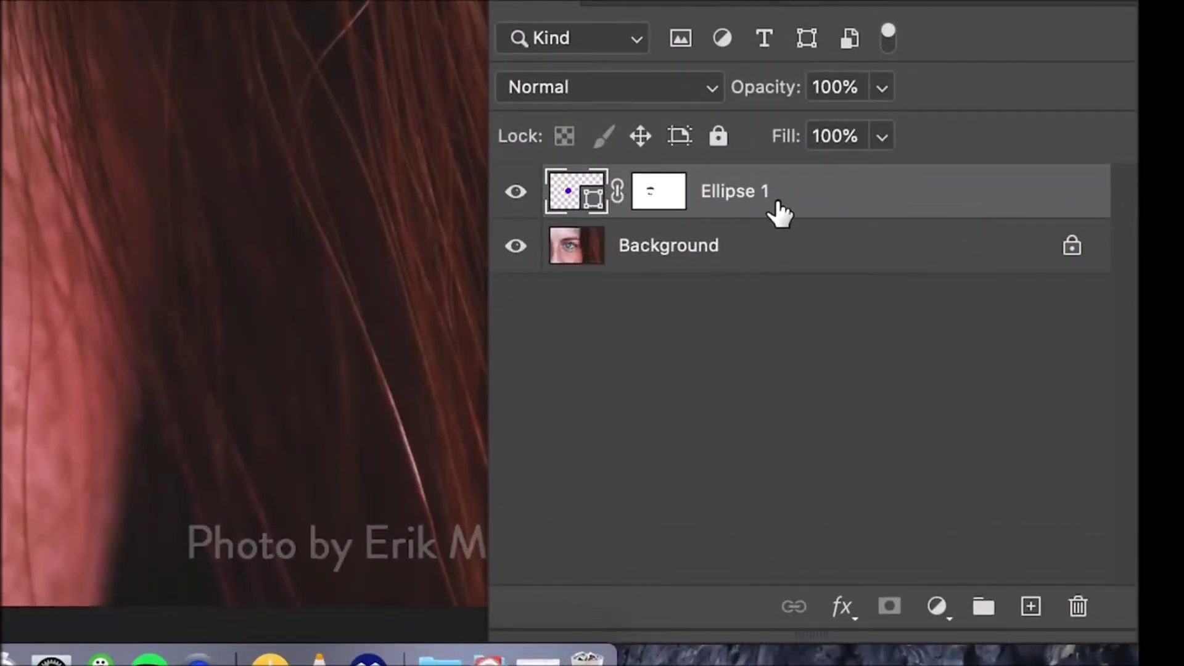
left_click(1032, 608)
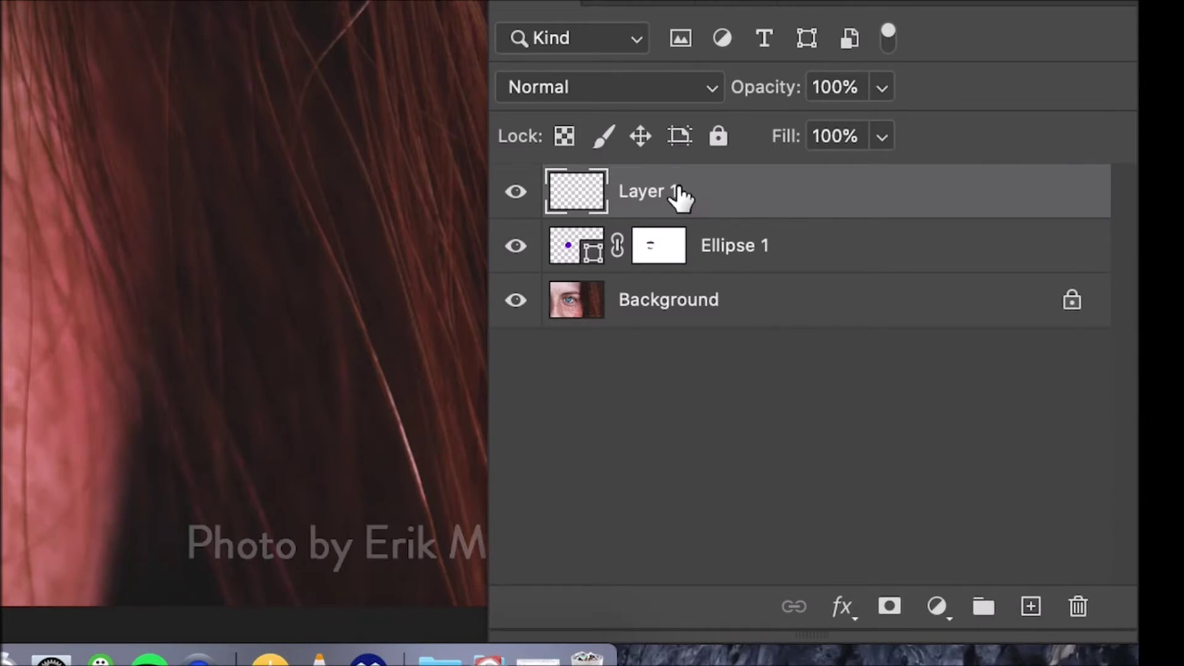
left_click(777, 259, "shift")
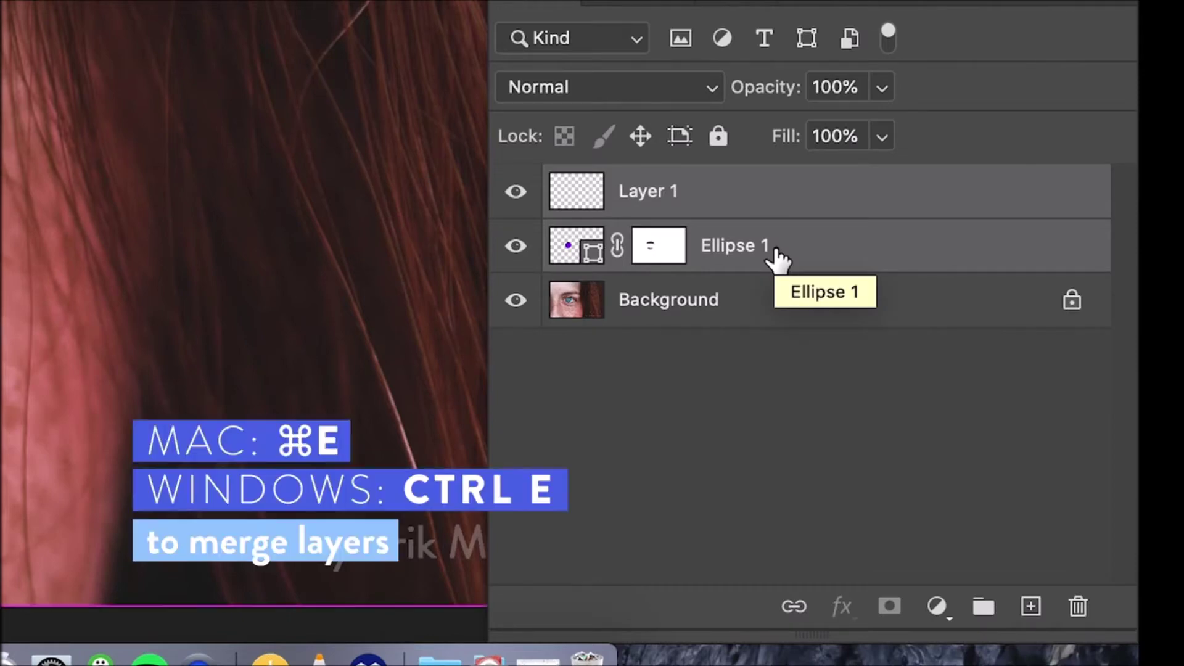
key("super+e")
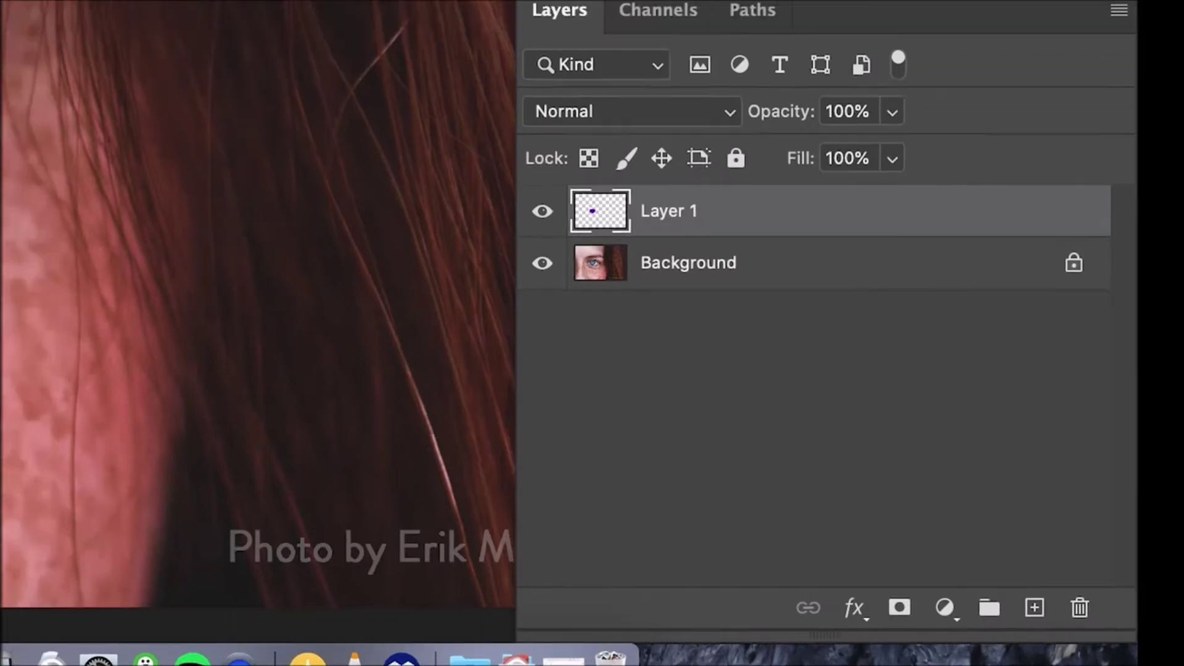
Step: Try shifting the merged purple shape sideways off the iris and undo the move
key("z")
left_click_drag(463, 339, 536, 386)
key("v")
left_click_drag(429, 401, 464, 403)
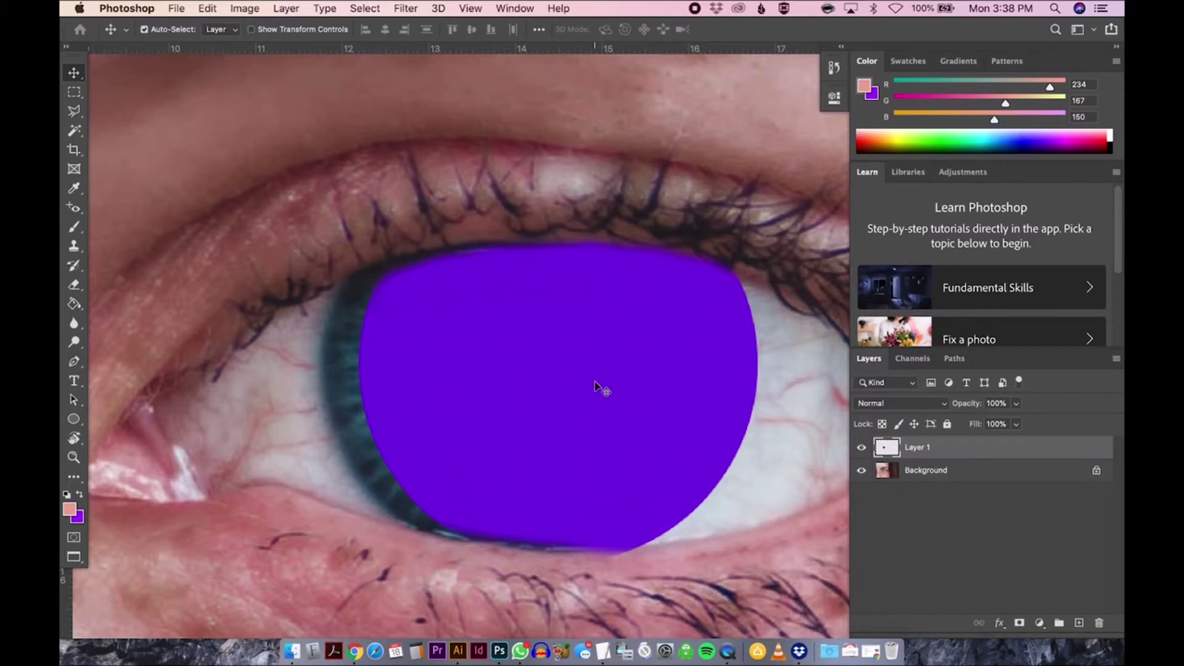
key("super+z")
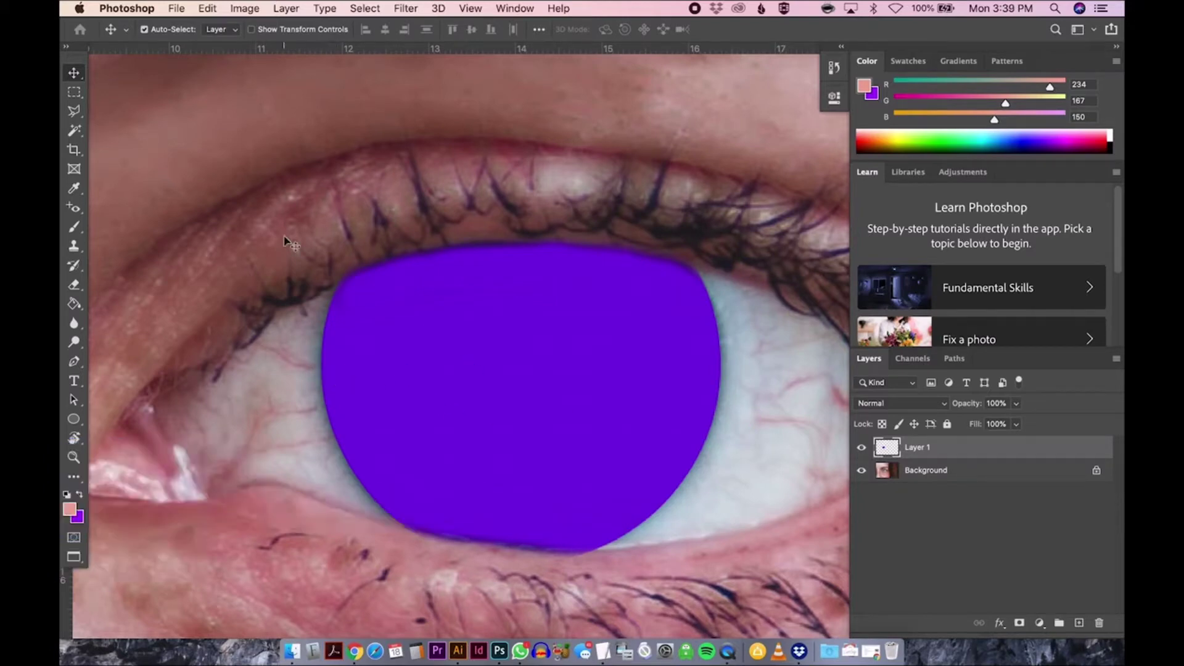
Step: Apply a slight Gaussian Blur to the merged purple layer to soften its edges around the iris
left_click(405, 7)
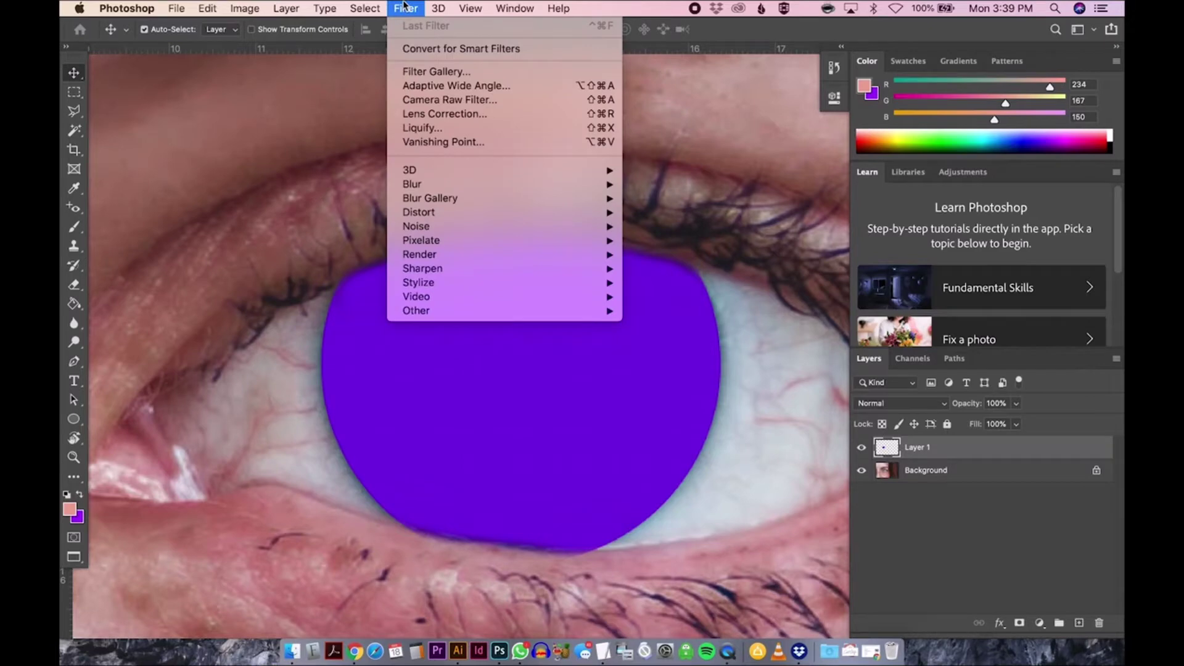
mouse_move(459, 185)
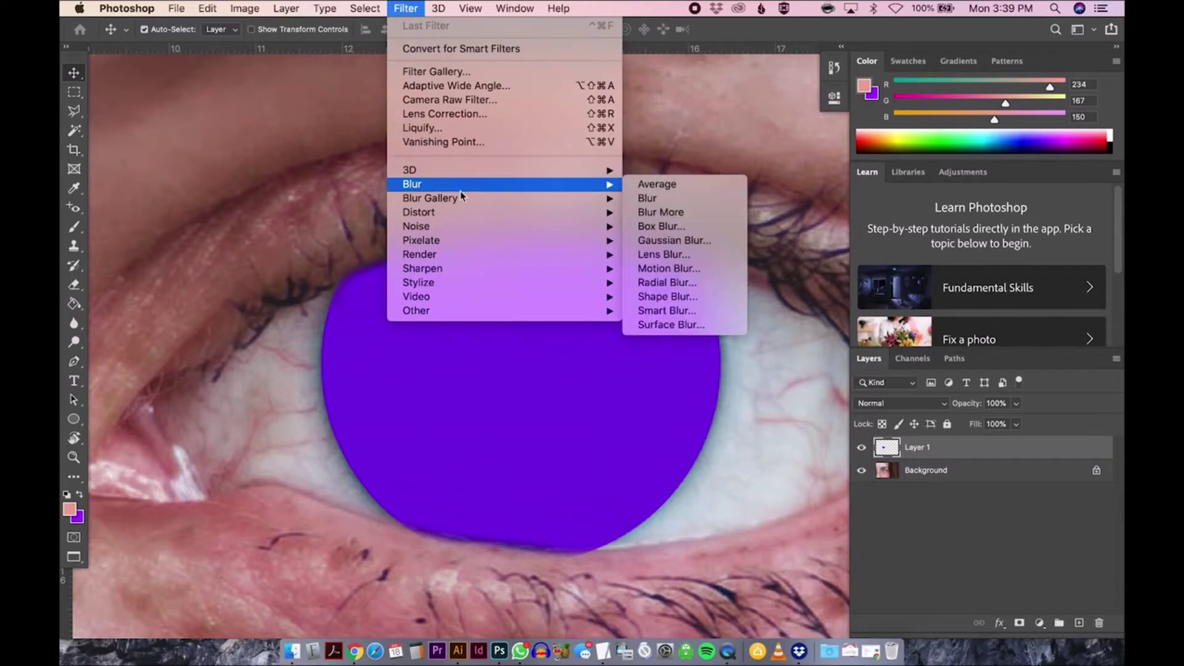
left_click(678, 241)
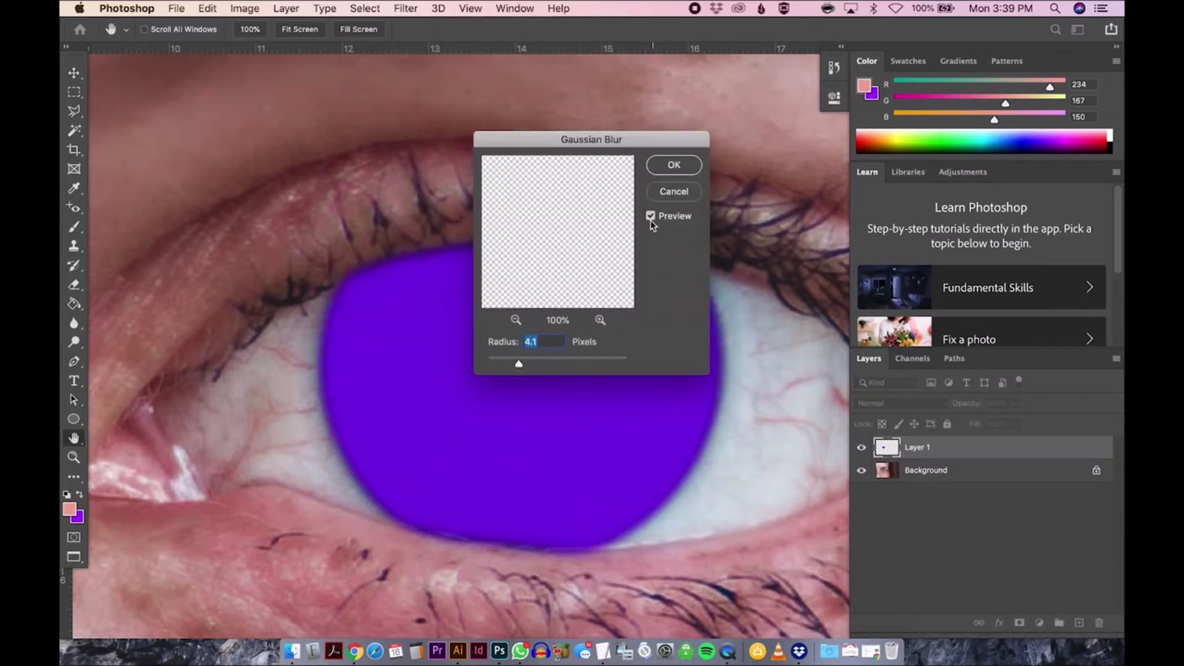
mouse_move(519, 364)
left_mouse_down()
mouse_move(547, 368)
mouse_move(513, 364)
left_mouse_up()
left_click_drag(503, 363, 522, 365)
left_click(674, 165)
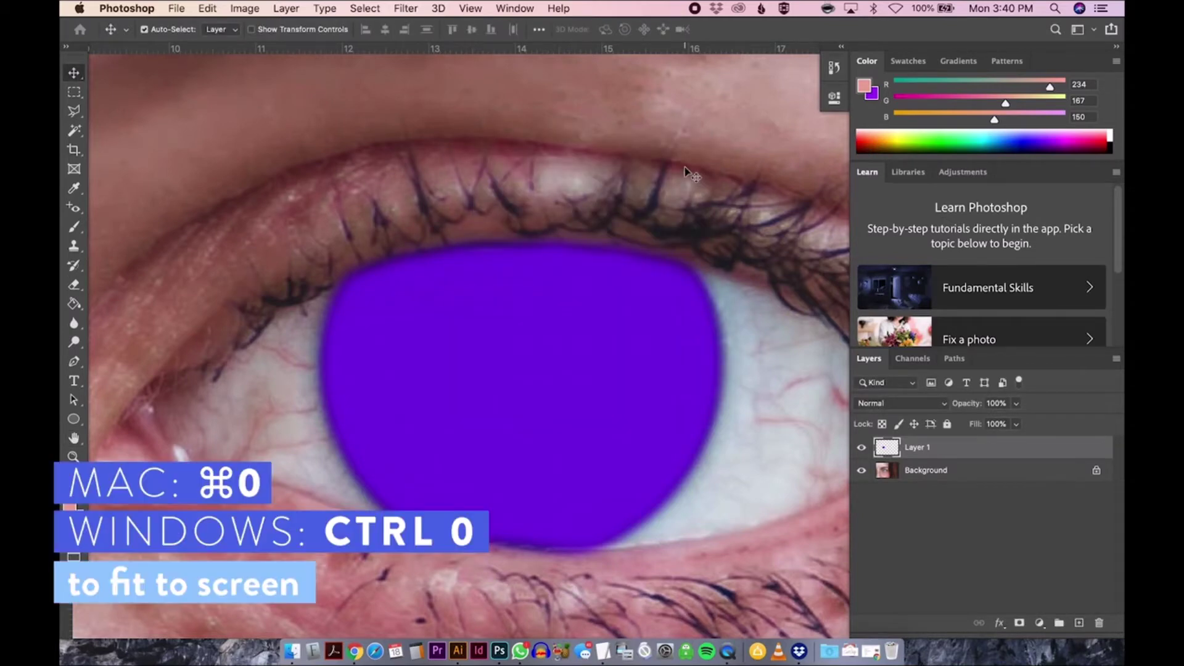
Step: Set the purple layer's blending mode to Soft Light and compare the eye with the layer hidden and shown
key("super+0")
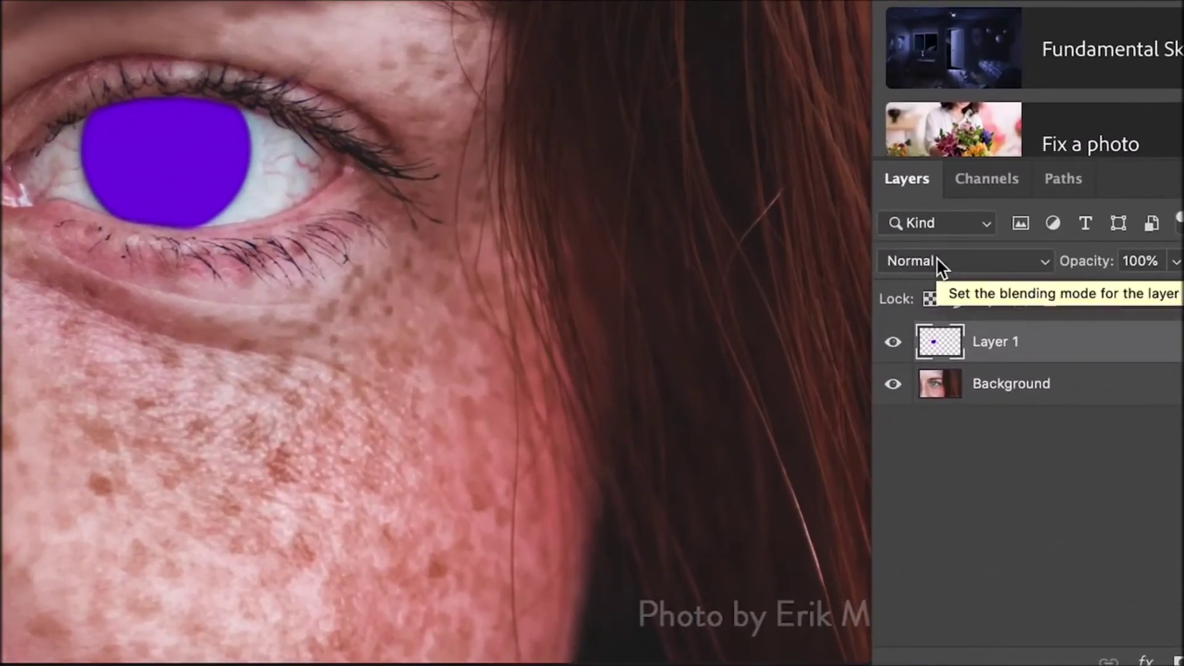
left_click(1023, 259)
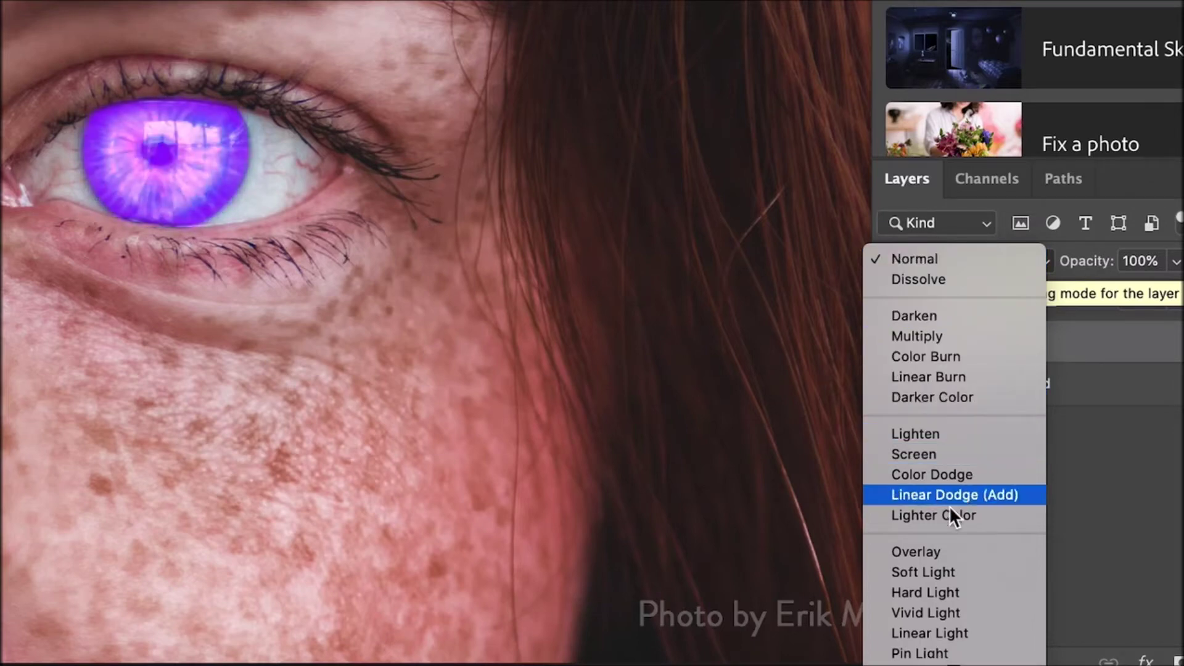
left_click(935, 571)
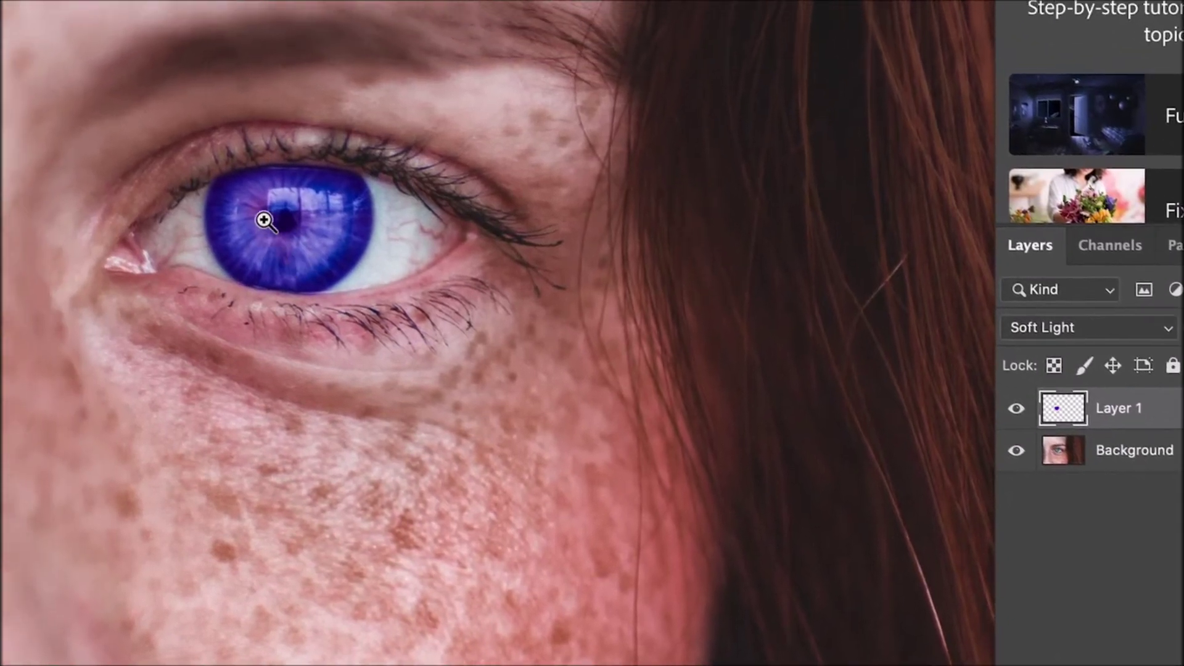
left_click_drag(254, 209, 402, 284)
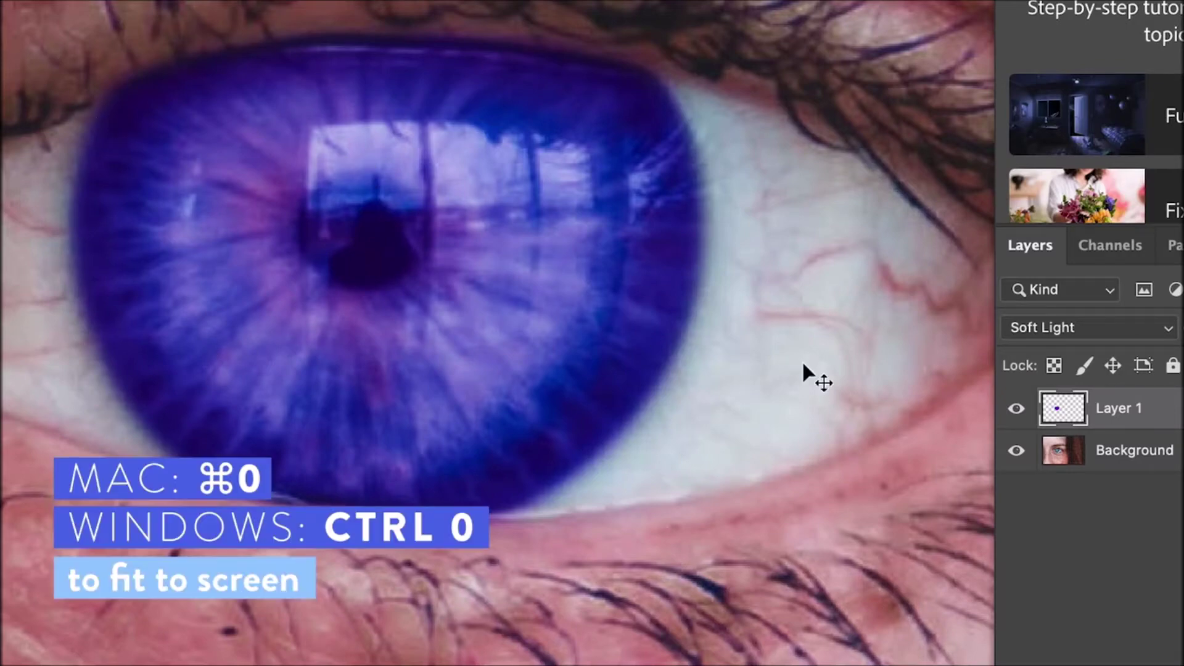
key("ctrl+0")
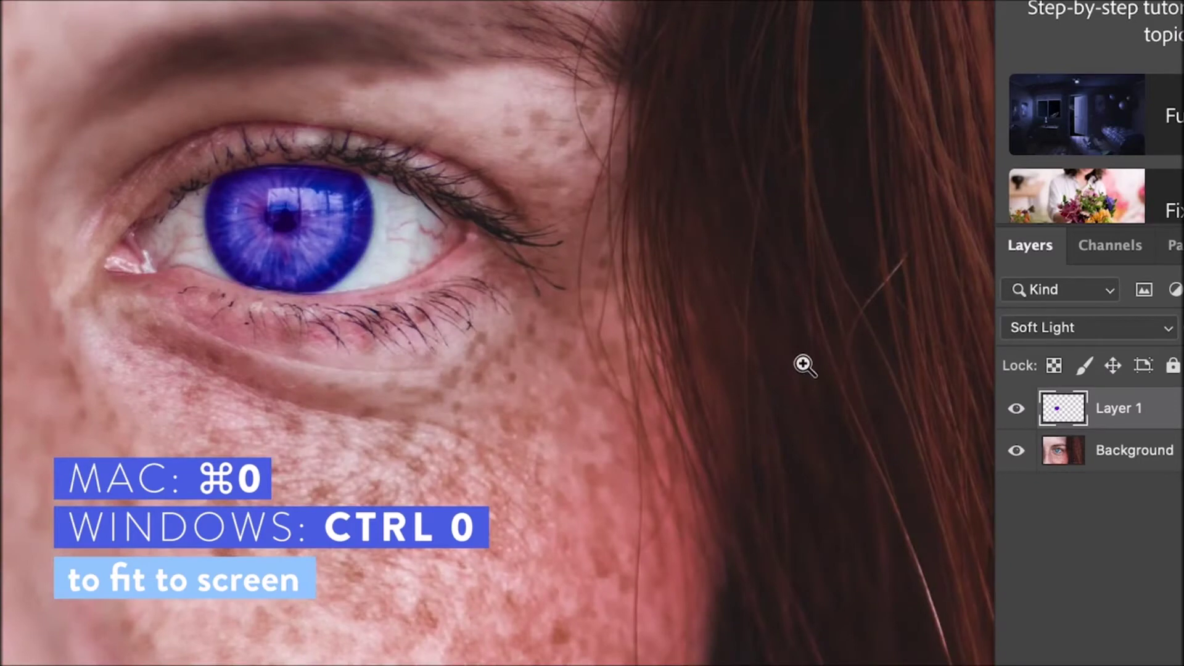
left_click(1017, 410)
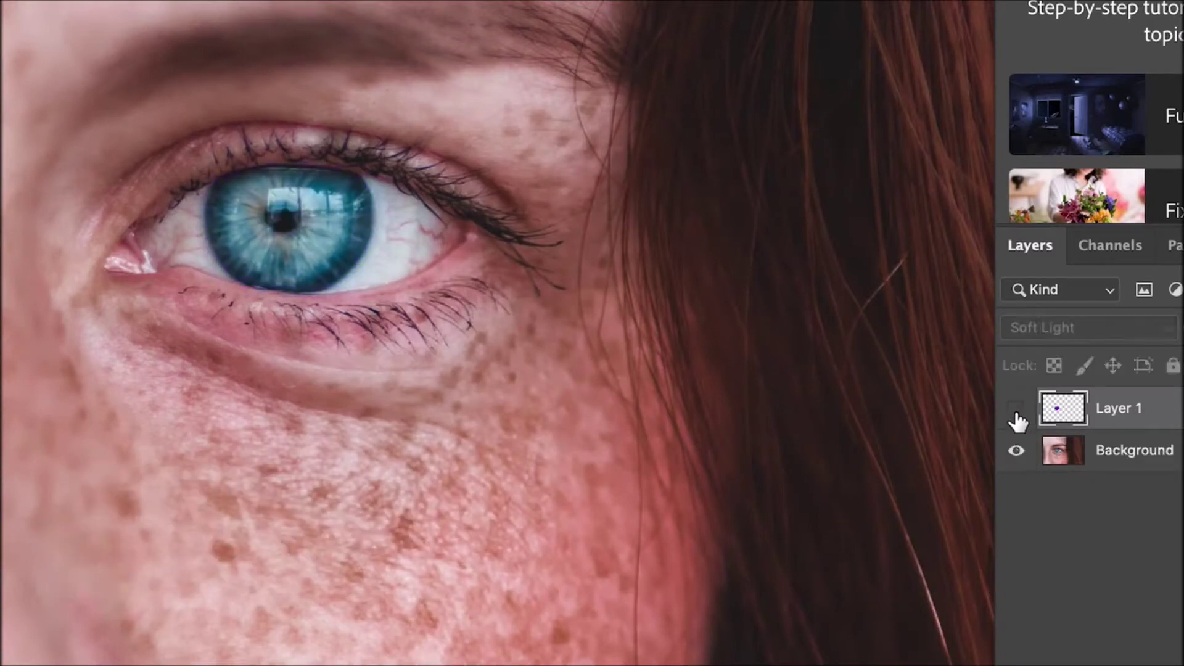
left_click(1017, 410)
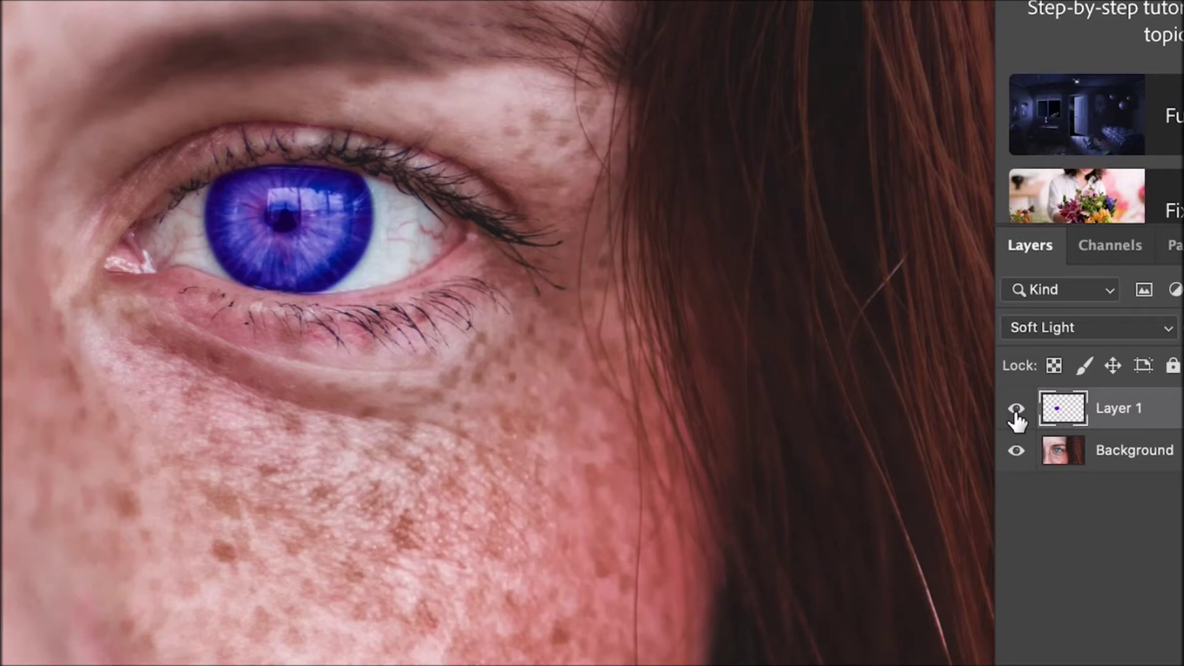
Step: Set the purple layer's blending mode to Hue and toggle its visibility to compare the iris close up with the original
left_click(1109, 333)
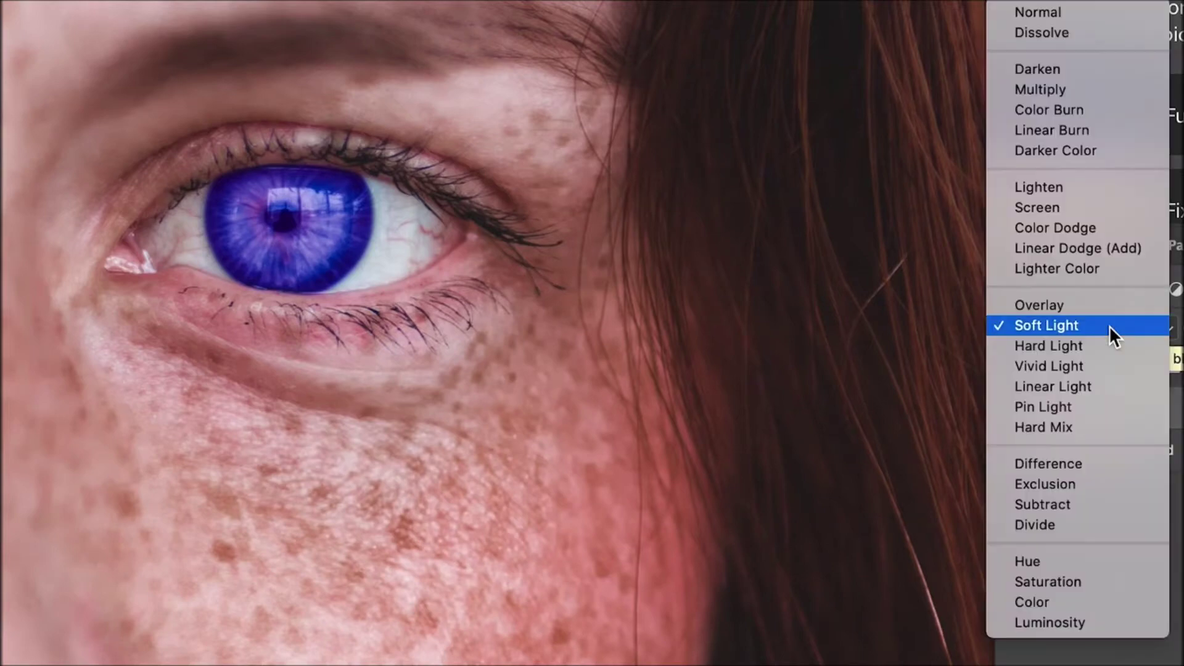
left_click(1061, 559)
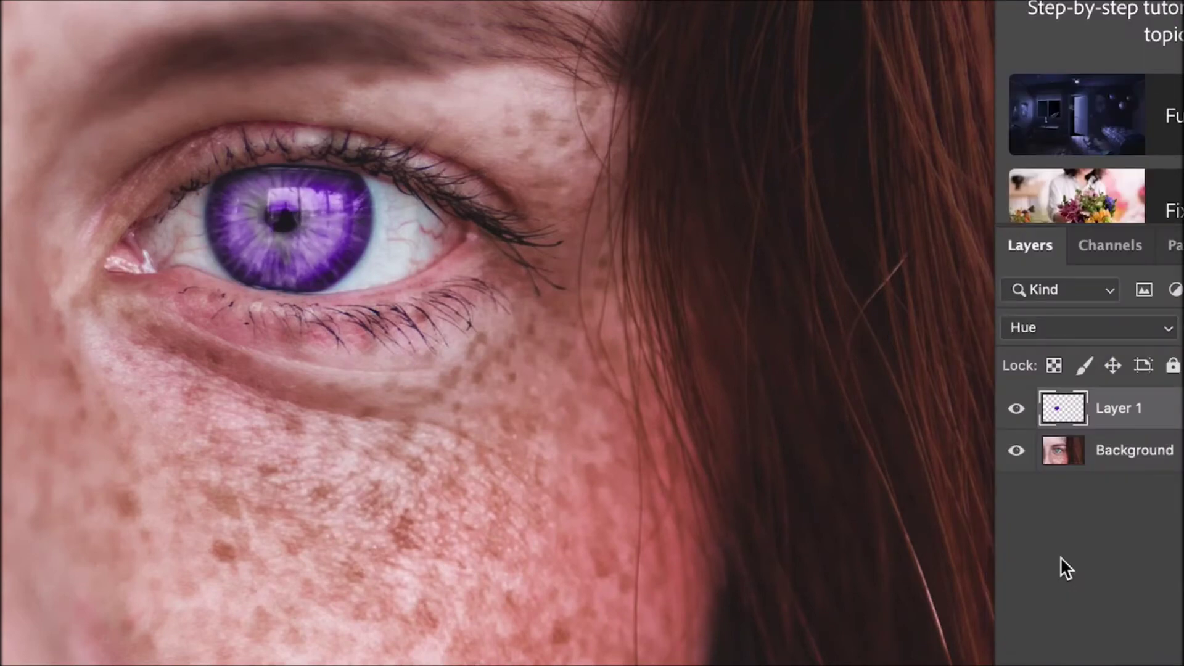
left_click_drag(278, 216, 430, 290)
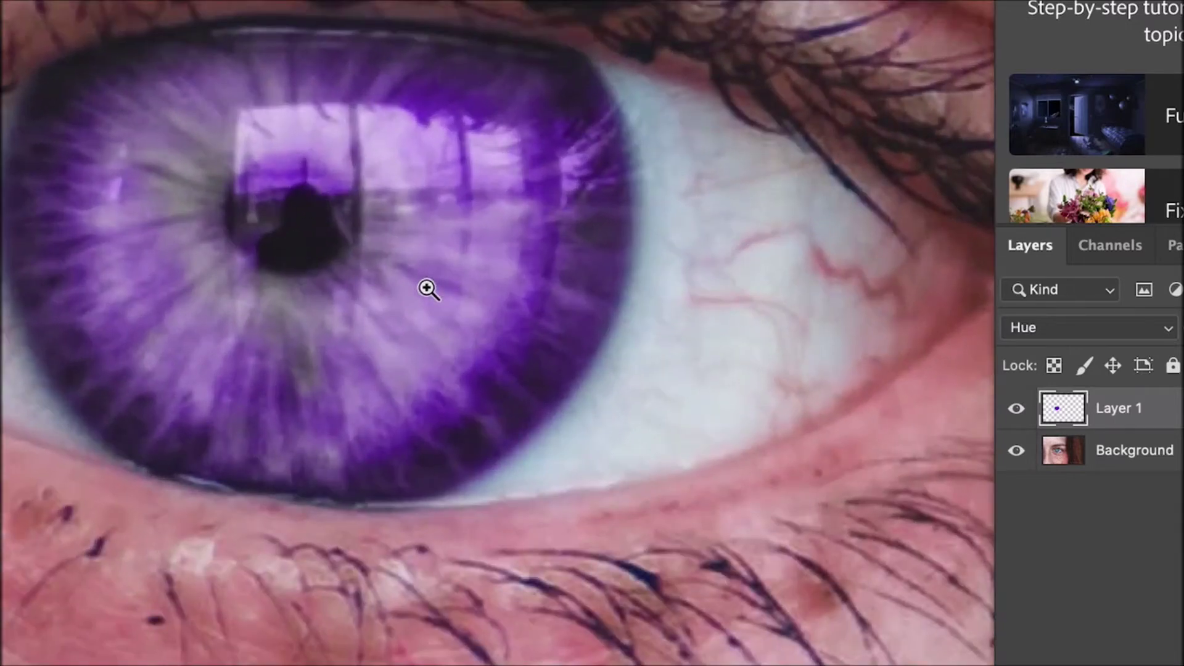
left_click(1017, 414)
left_click(1017, 416)
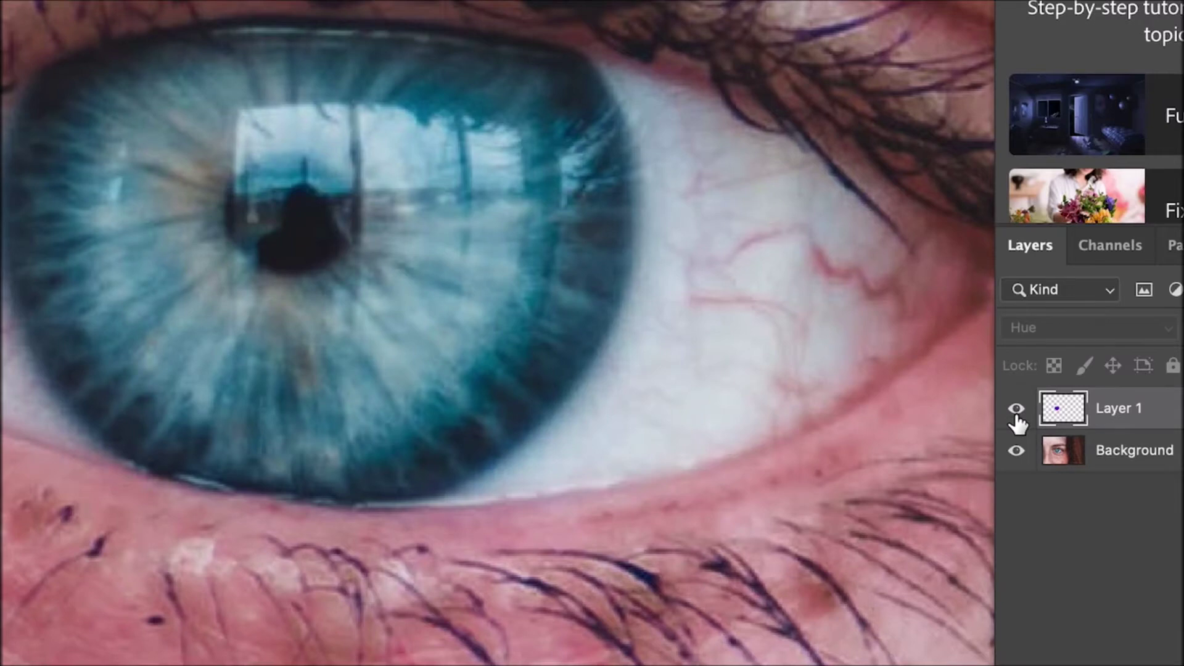
left_click(1016, 414)
left_click(1016, 408)
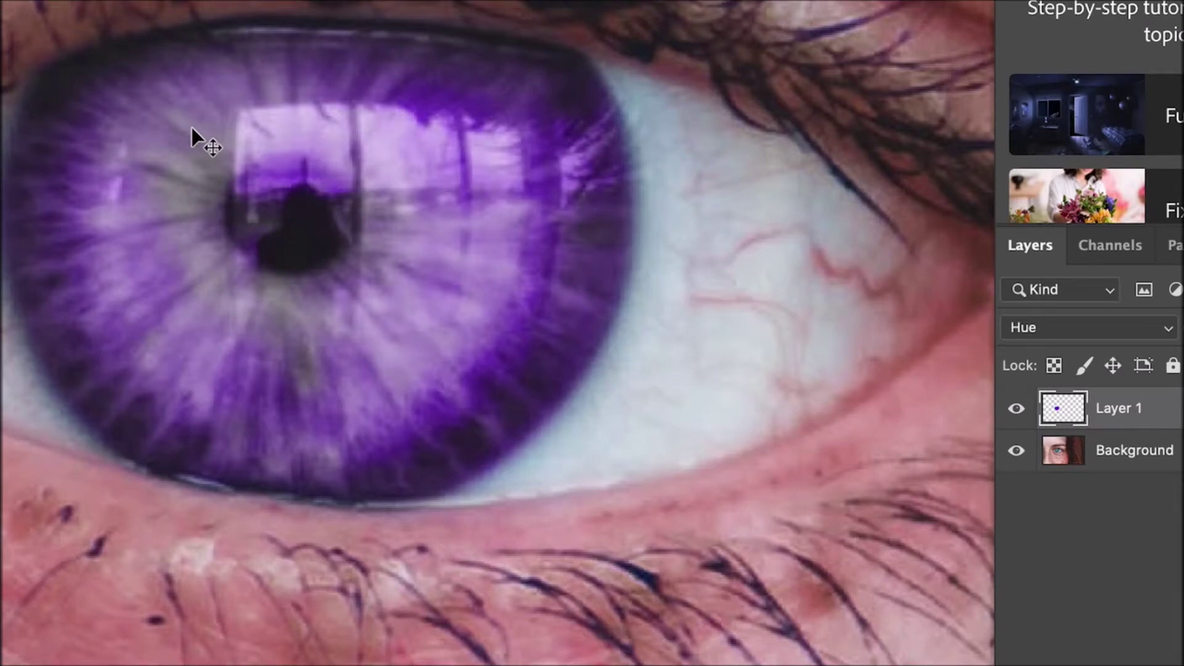
Step: Try the Soft Light blending mode on the purple layer once more and undo that change
key("super+0")
left_click(1052, 329)
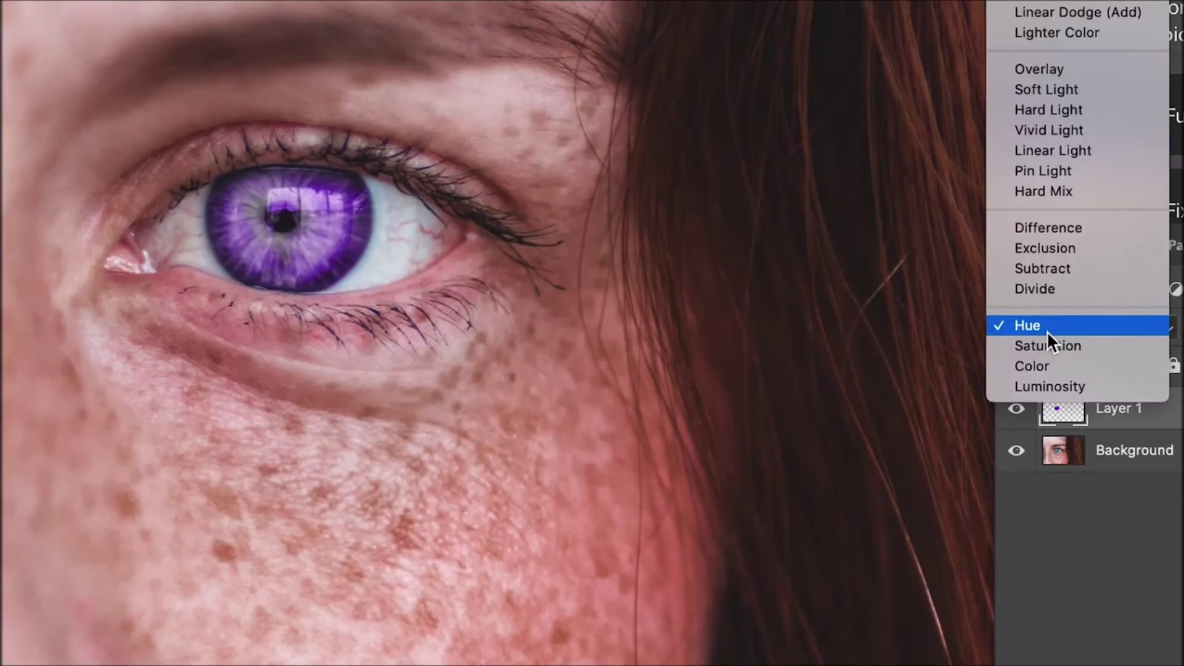
left_click(1102, 92)
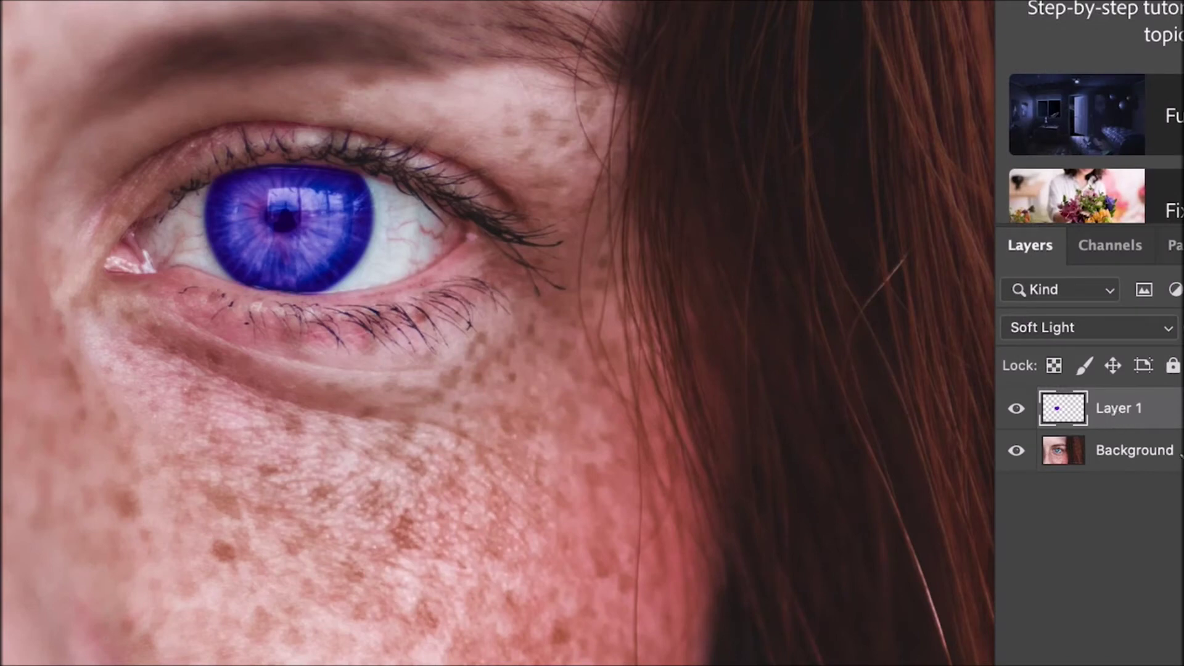
key("super+z")
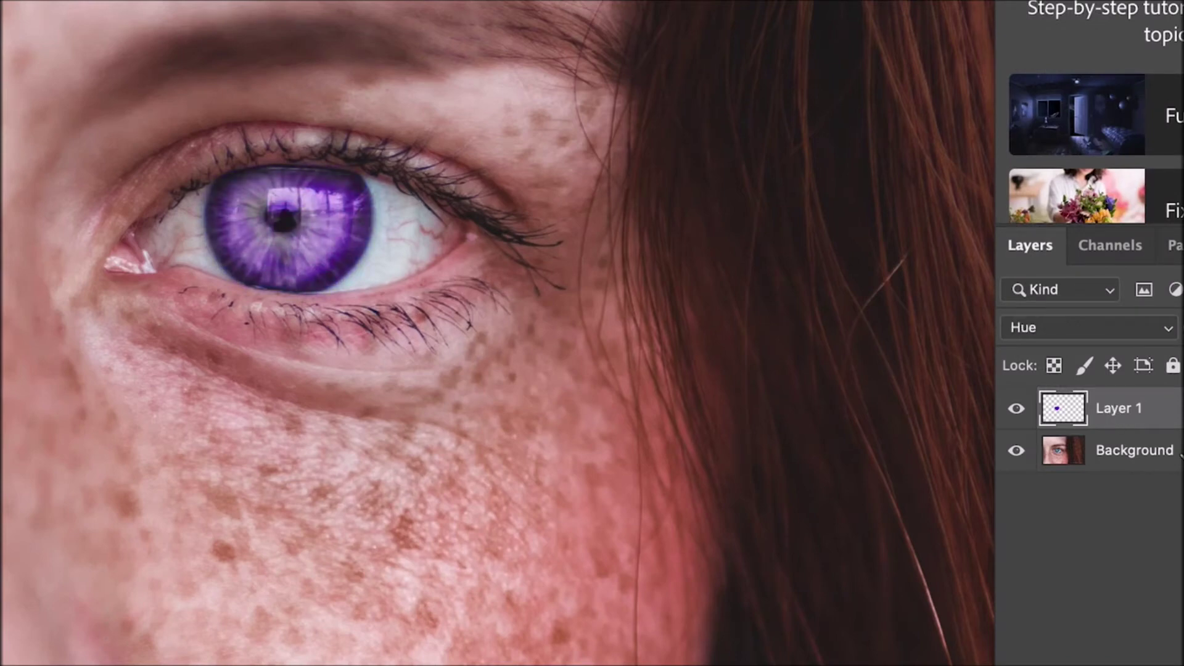
Step: Compare the Hue and Soft Light blending modes on the purple iris layer and keep Soft Light
key("super+shift+z")
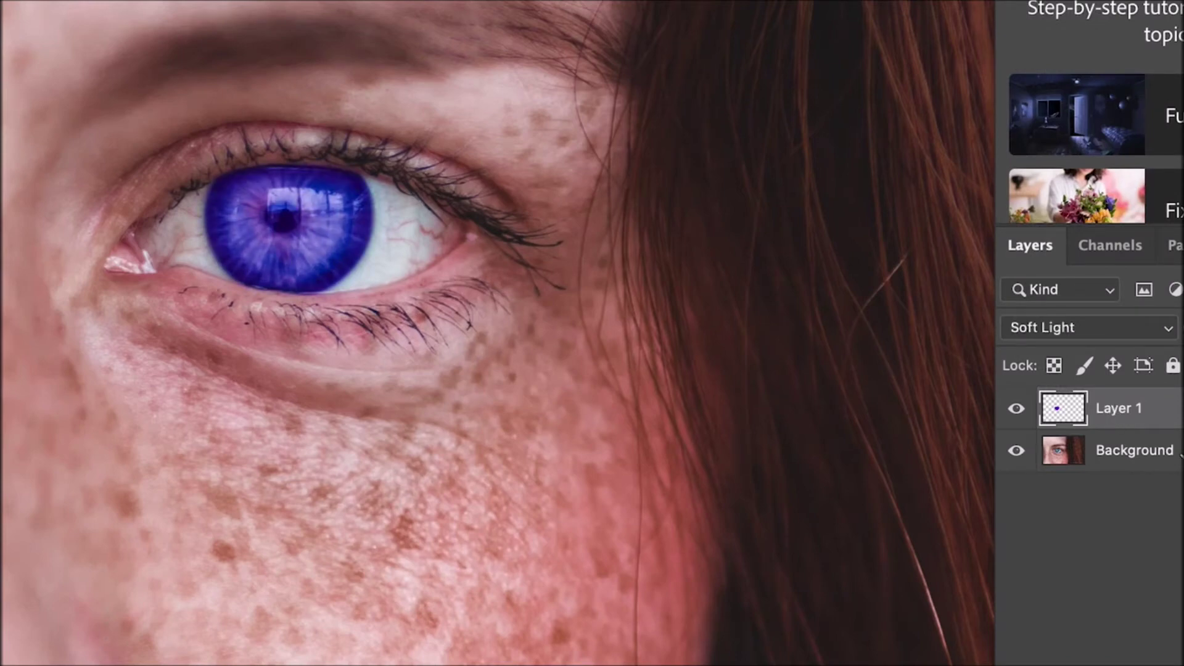
key("super+z")
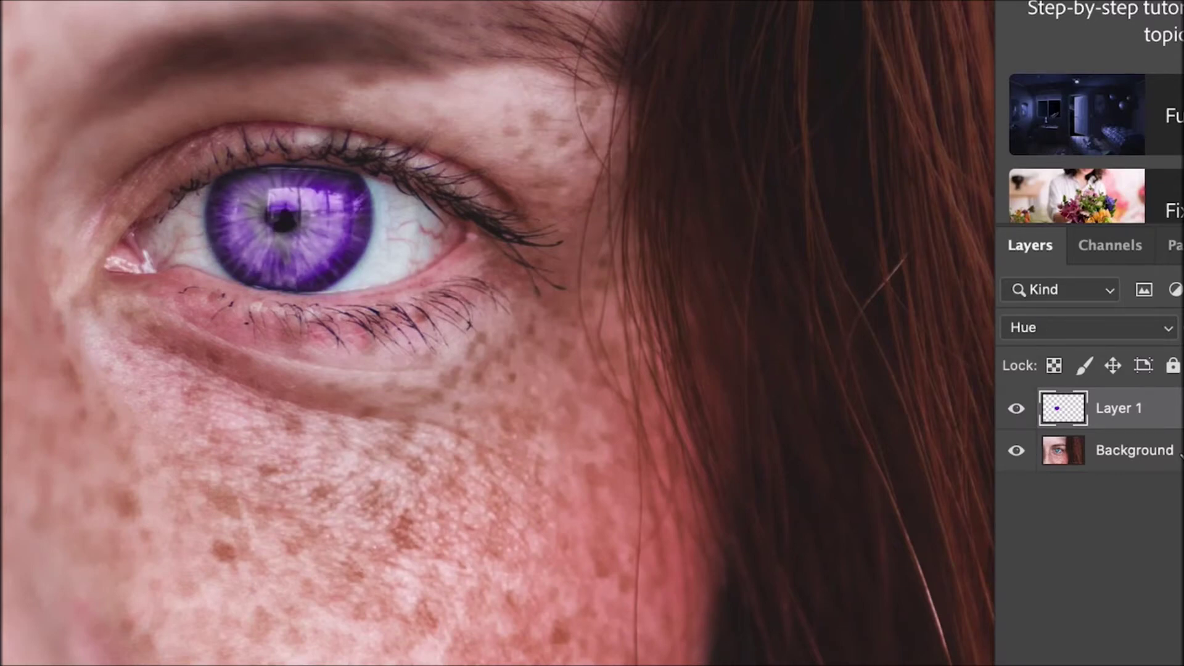
key("super+shift+z")
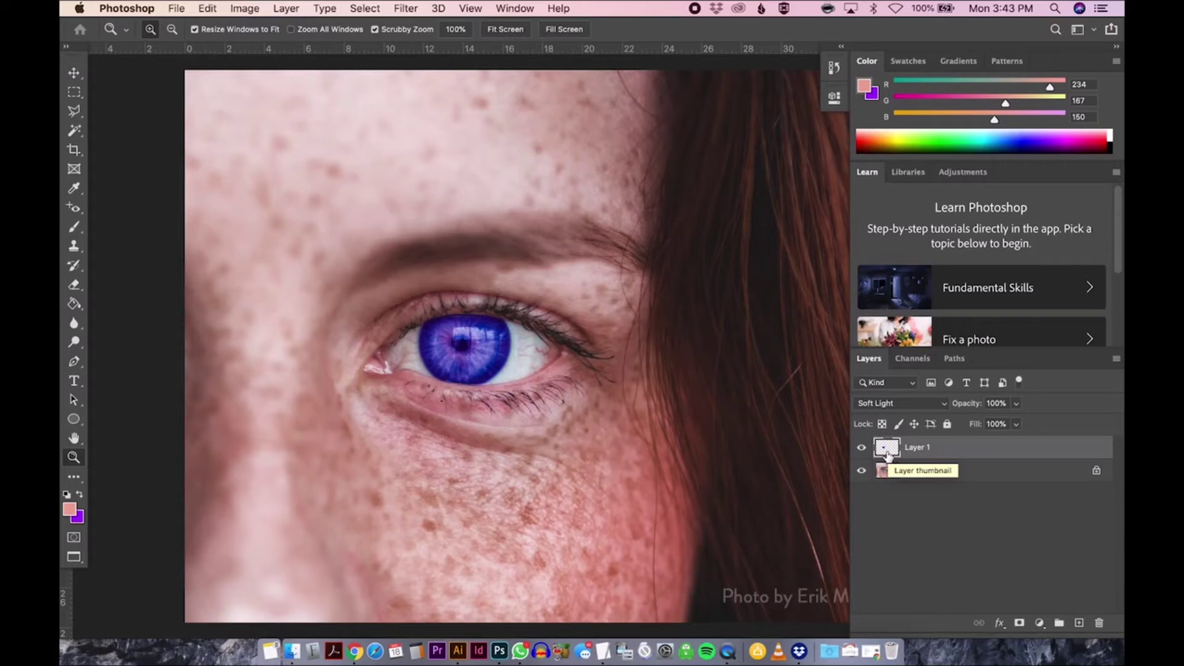
left_click(245, 8)
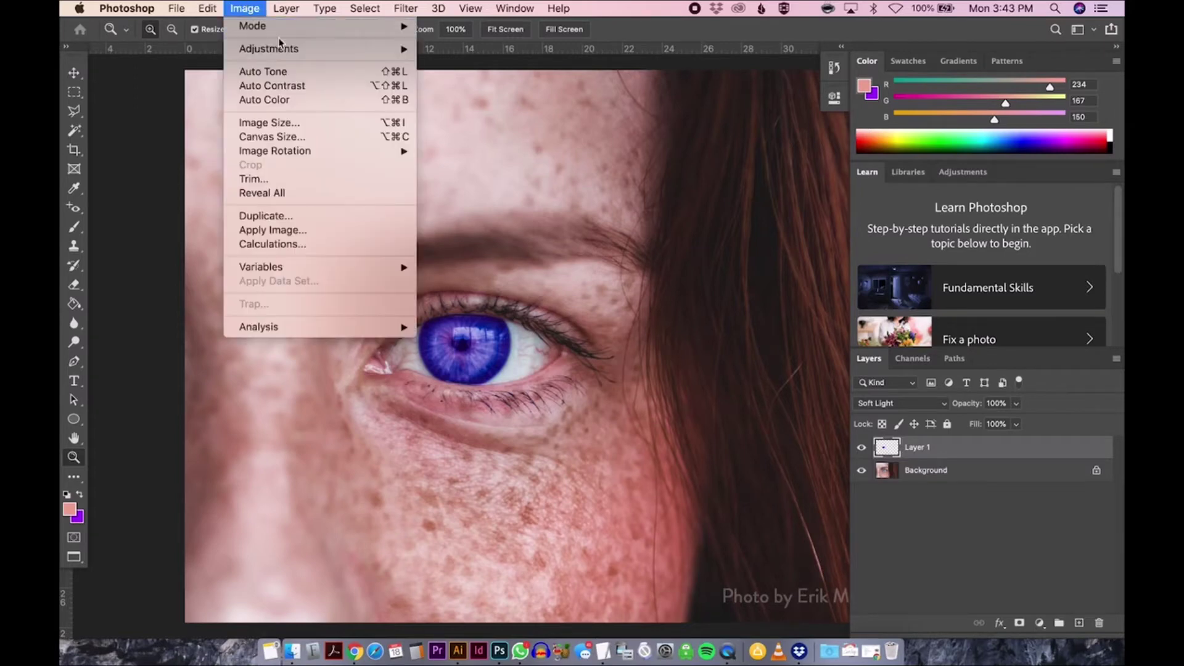
mouse_move(285, 51)
left_click(514, 128)
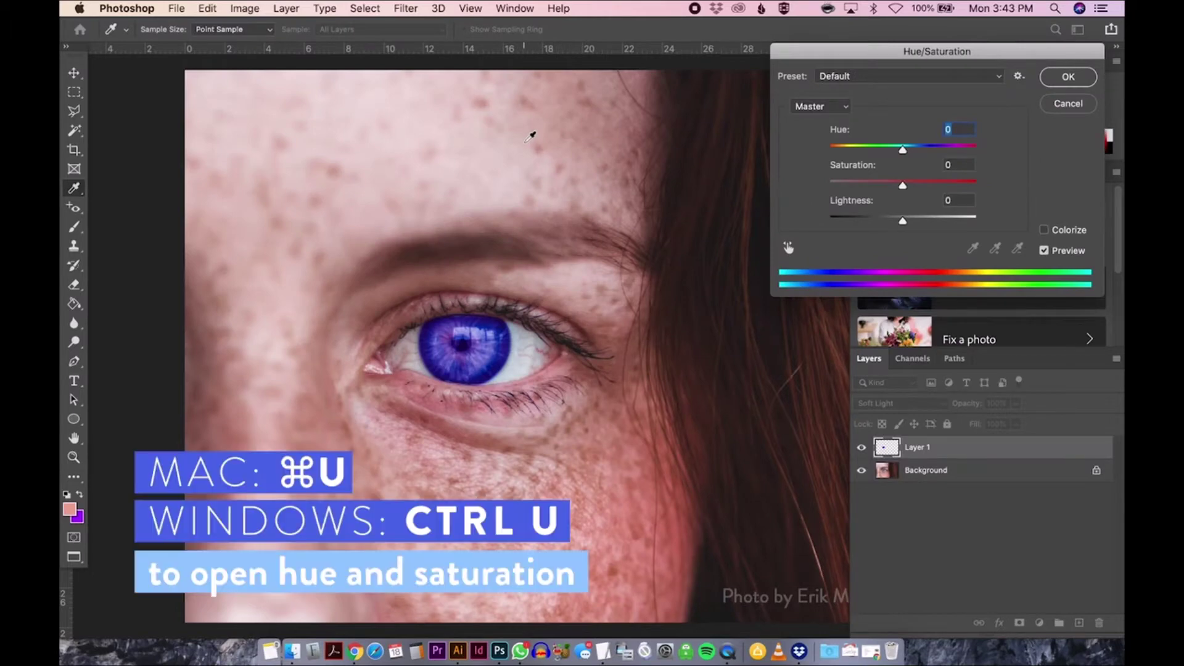
key("Escape")
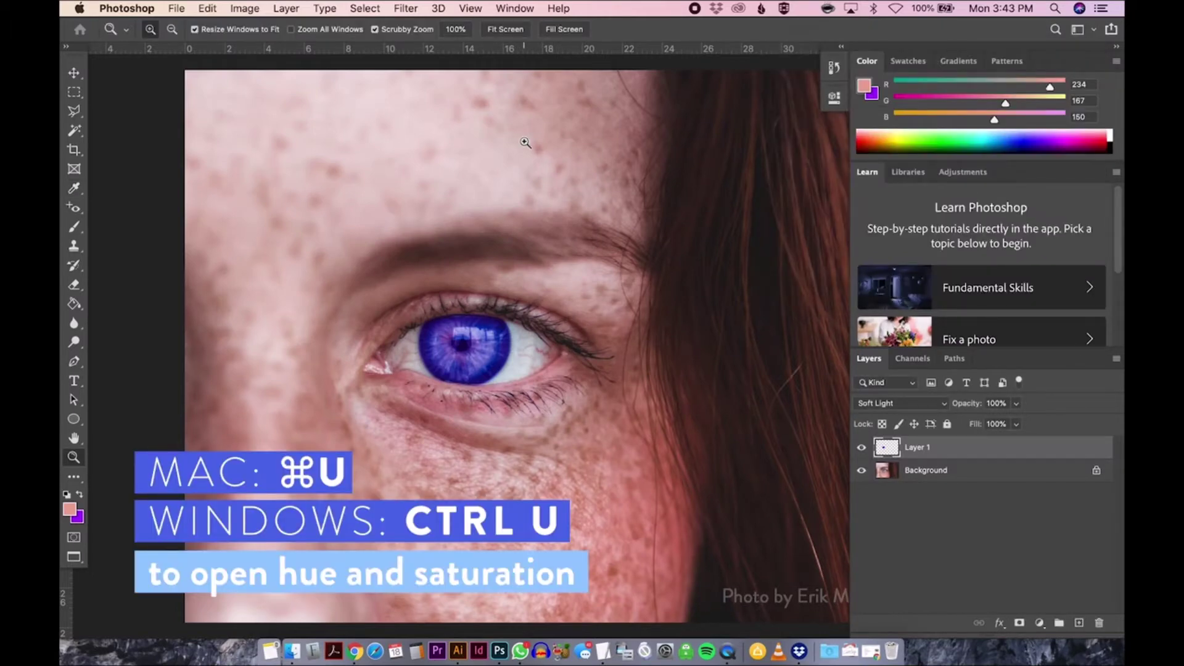
Step: Try a hue shift of -55 on the purple iris layer with Hue/Saturation and return the hue to 0
key("super+u")
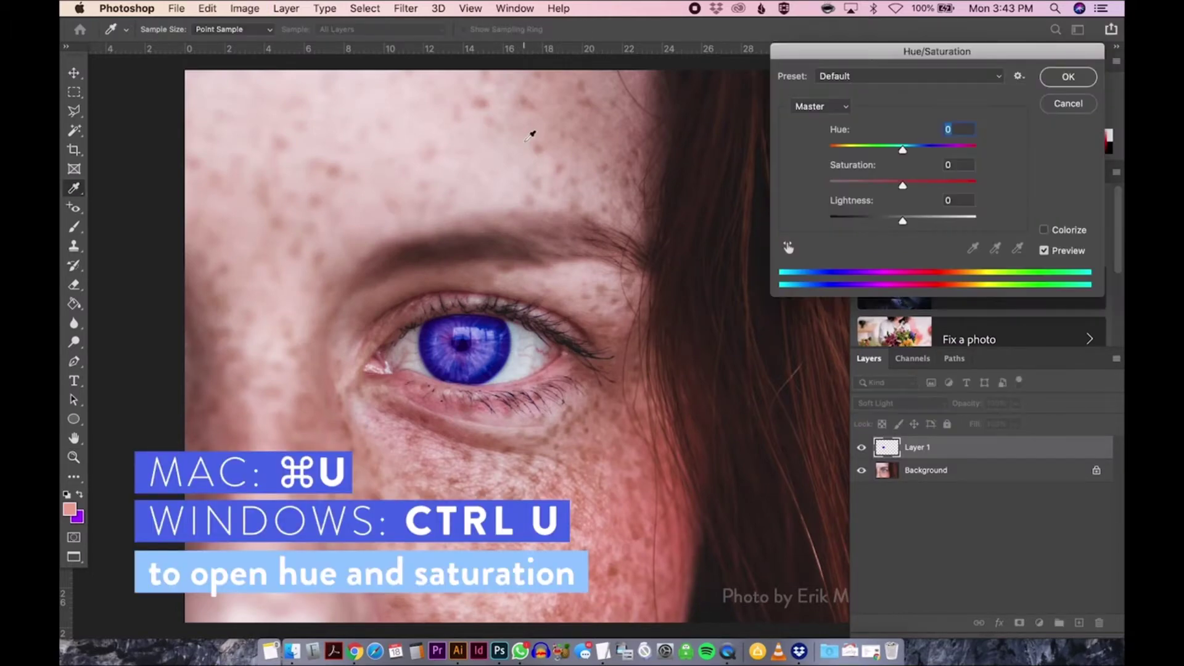
left_click_drag(857, 51, 632, 77)
left_click_drag(679, 171, 644, 174)
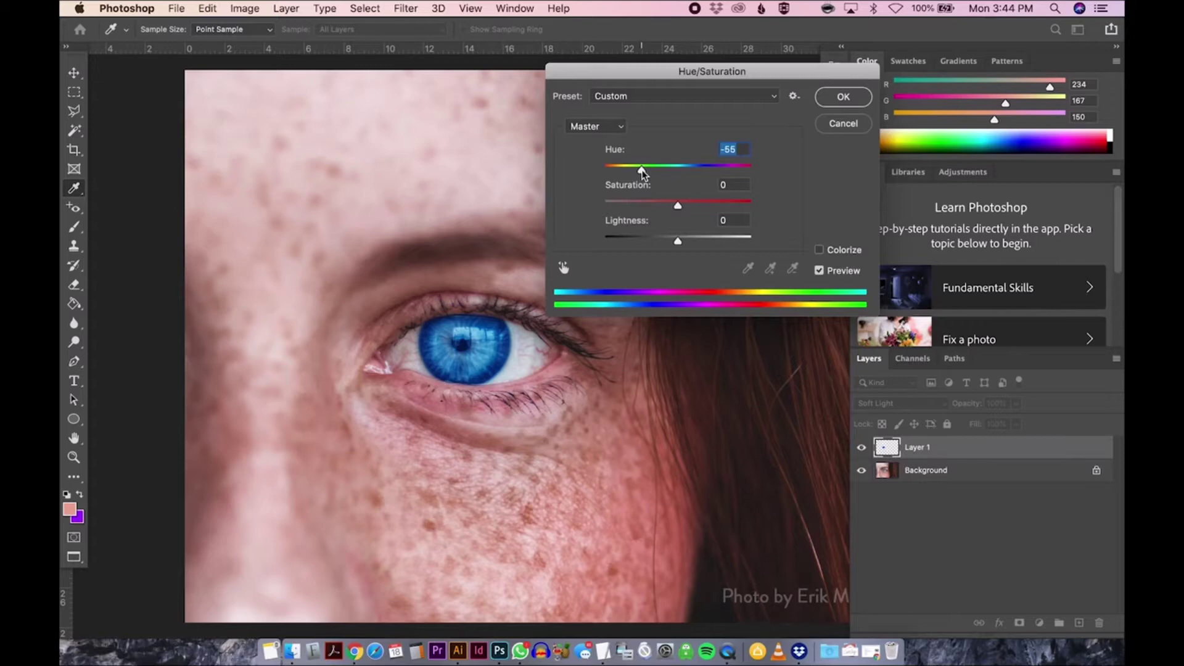
left_click_drag(643, 175, 682, 177)
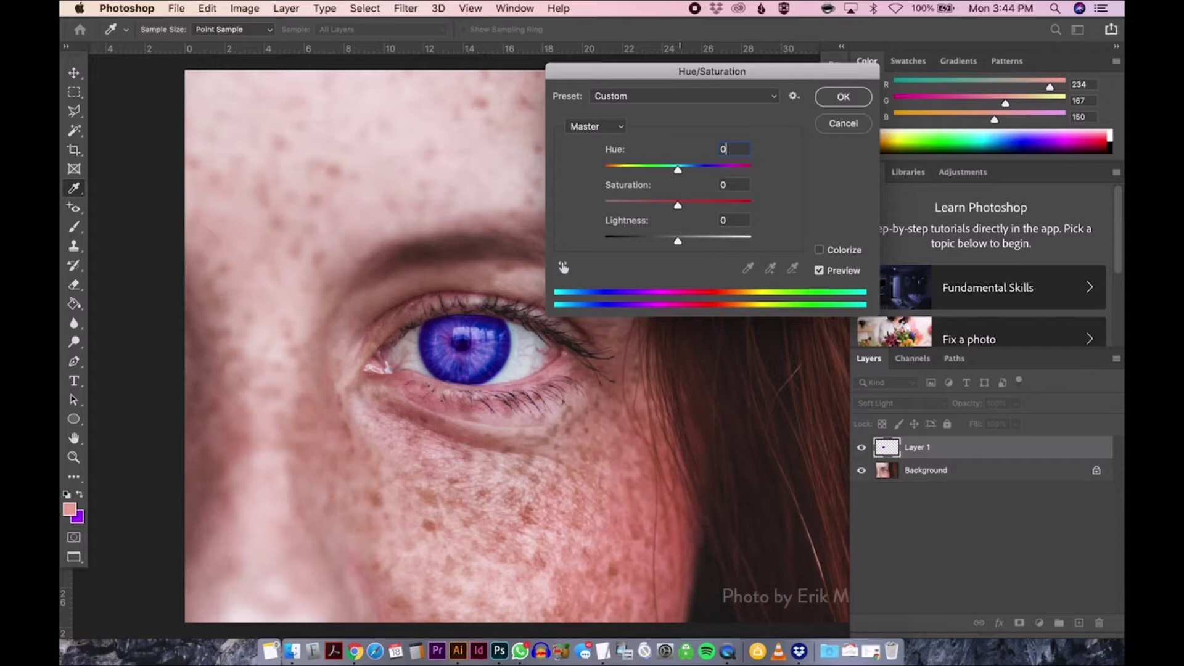
left_click(843, 100)
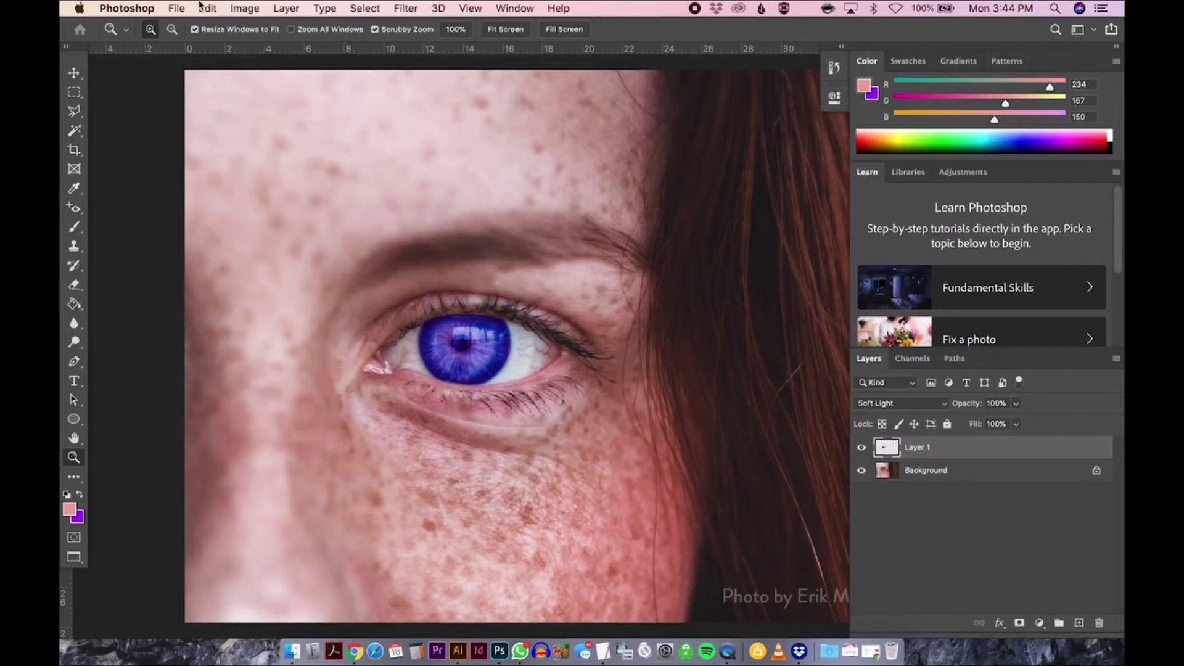
Step: Save the layered image in Photoshop format as Eyes-Recolored.psd in Class Assets, with Maximize Compatibility on
left_click(183, 7)
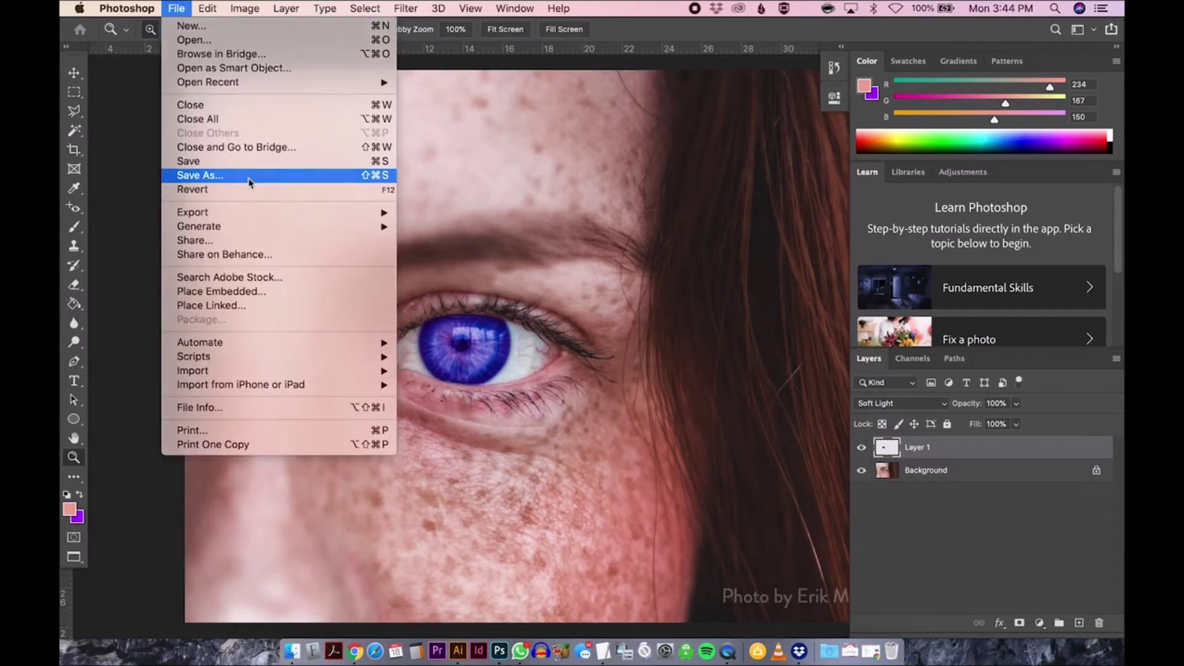
left_click(247, 176)
type("-")
type("Recolored")
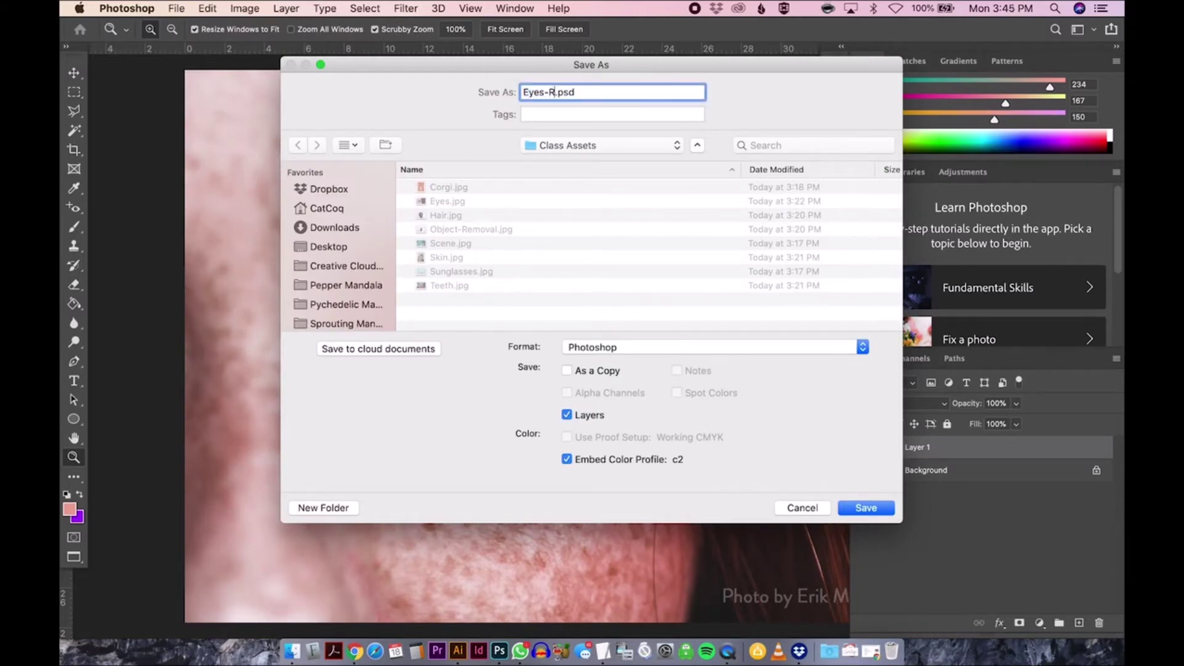
left_click(624, 348)
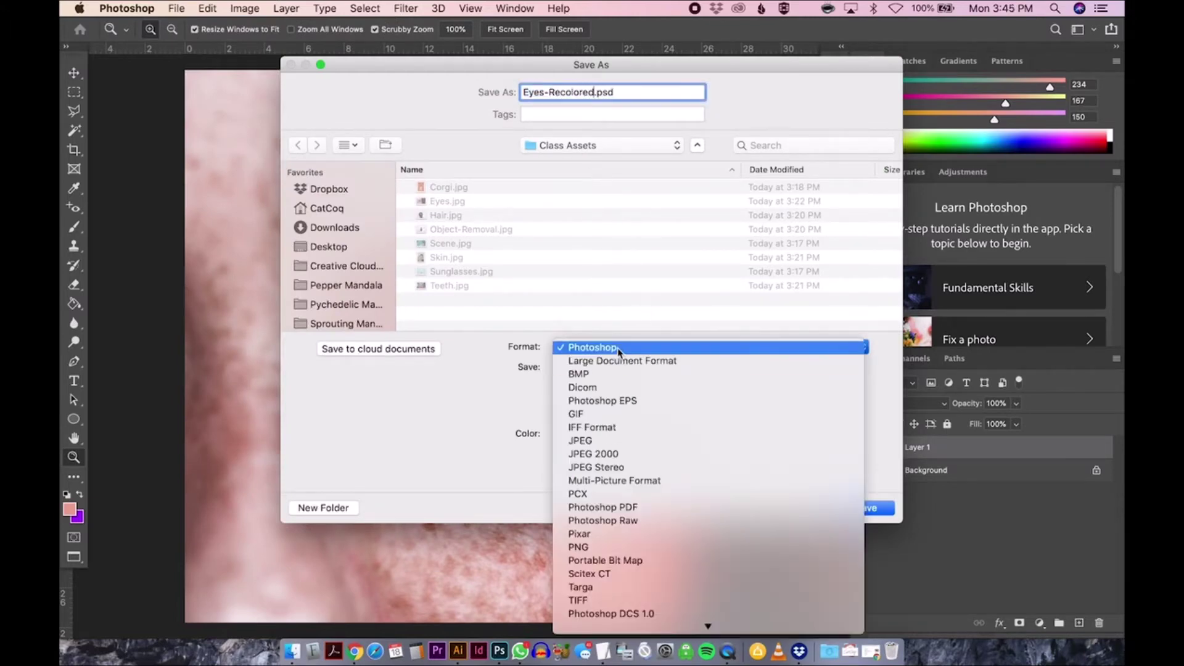
left_click(617, 348)
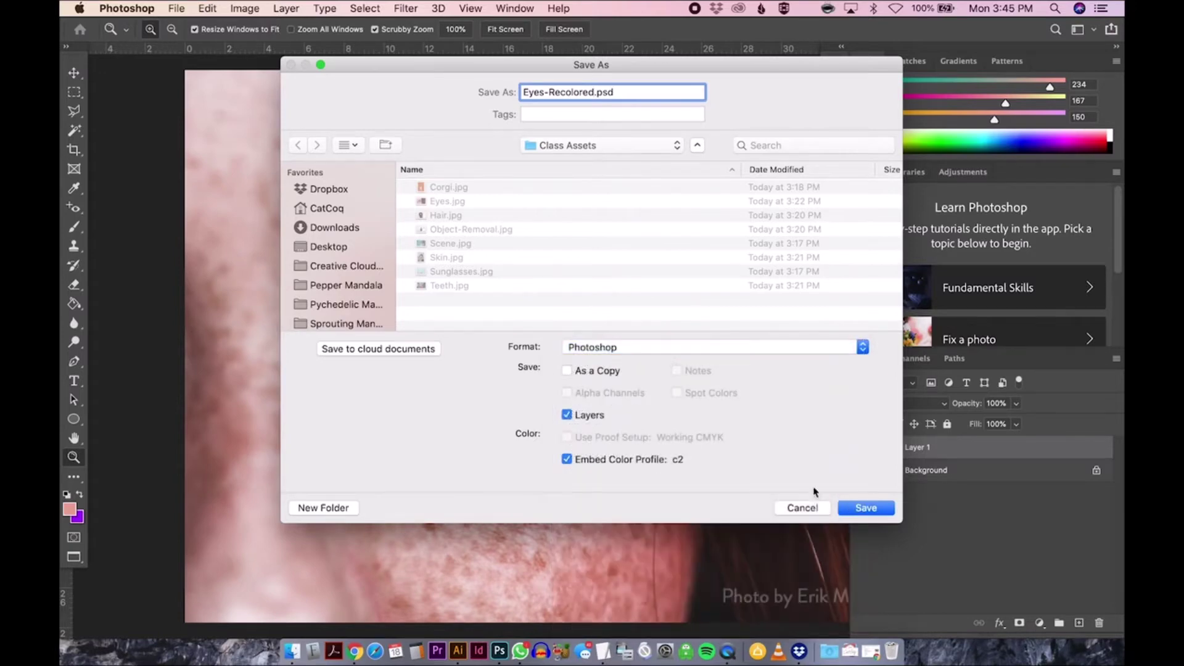
left_click(878, 511)
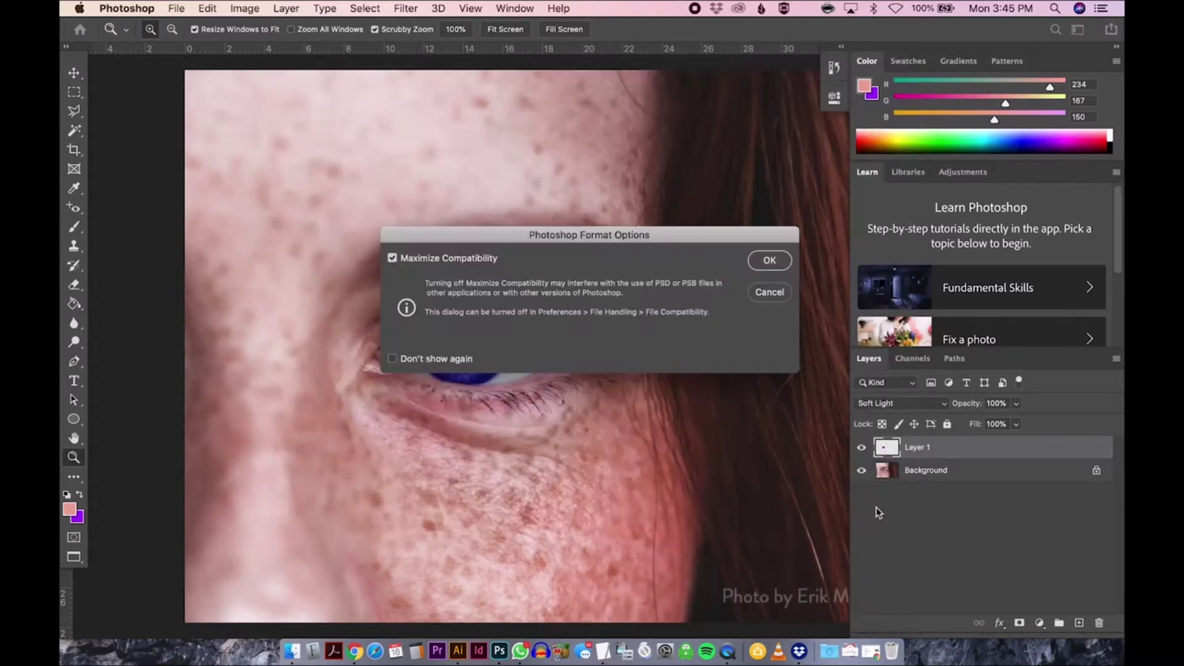
left_click(769, 261)
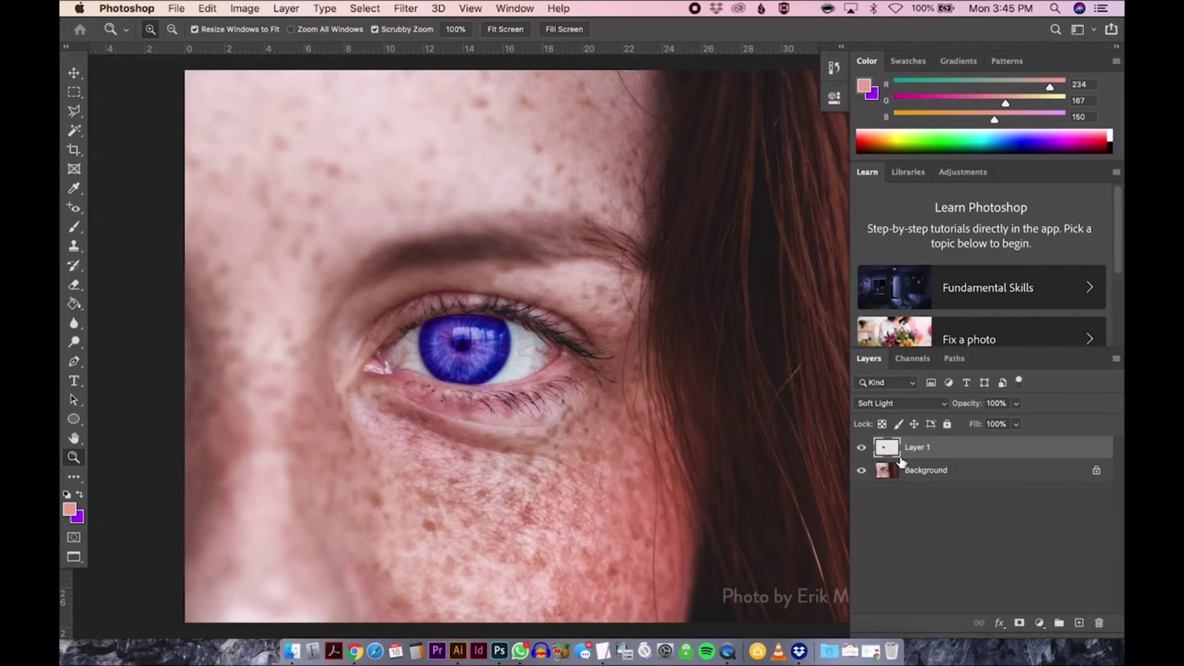
Step: Save a JPEG copy as Eyes-Recolored.jpg in Class Assets with quality 12 (Maximum) and the Progressive format option
key("super+shift+s")
left_click(650, 349)
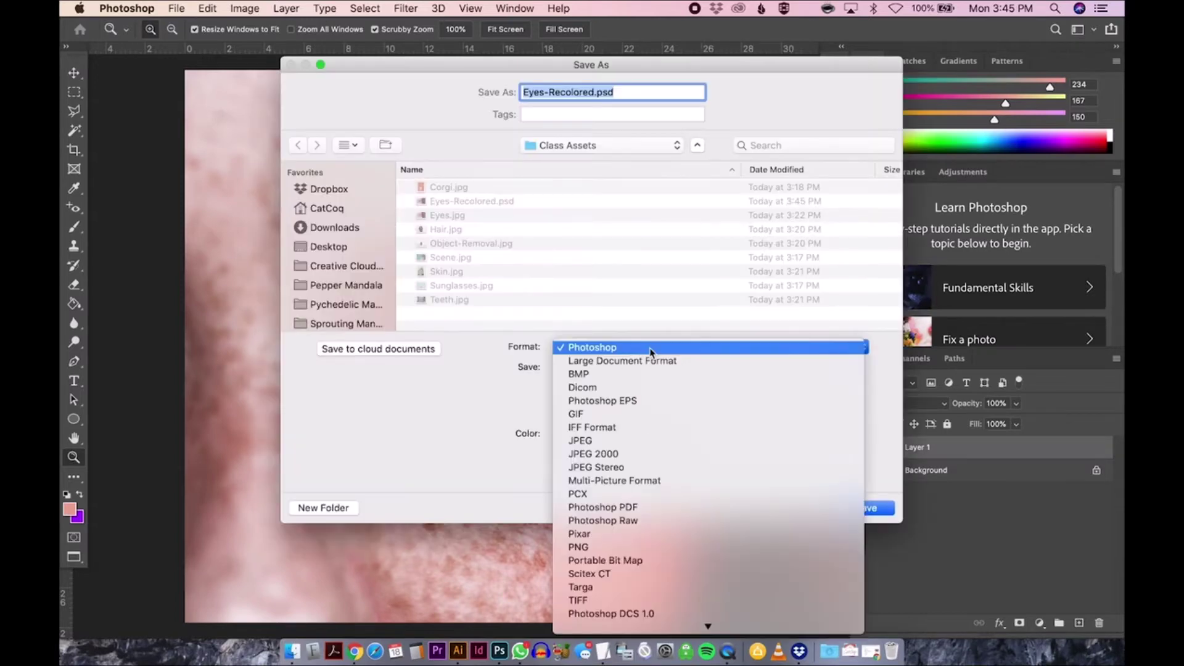
left_click(663, 441)
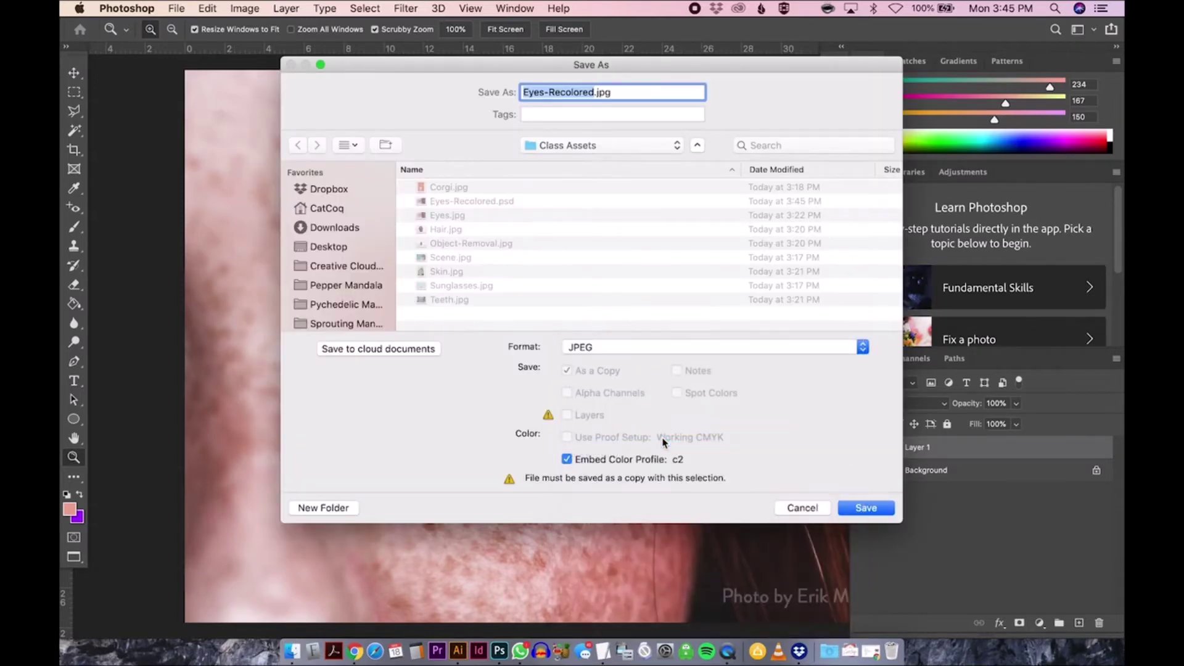
left_click(875, 507)
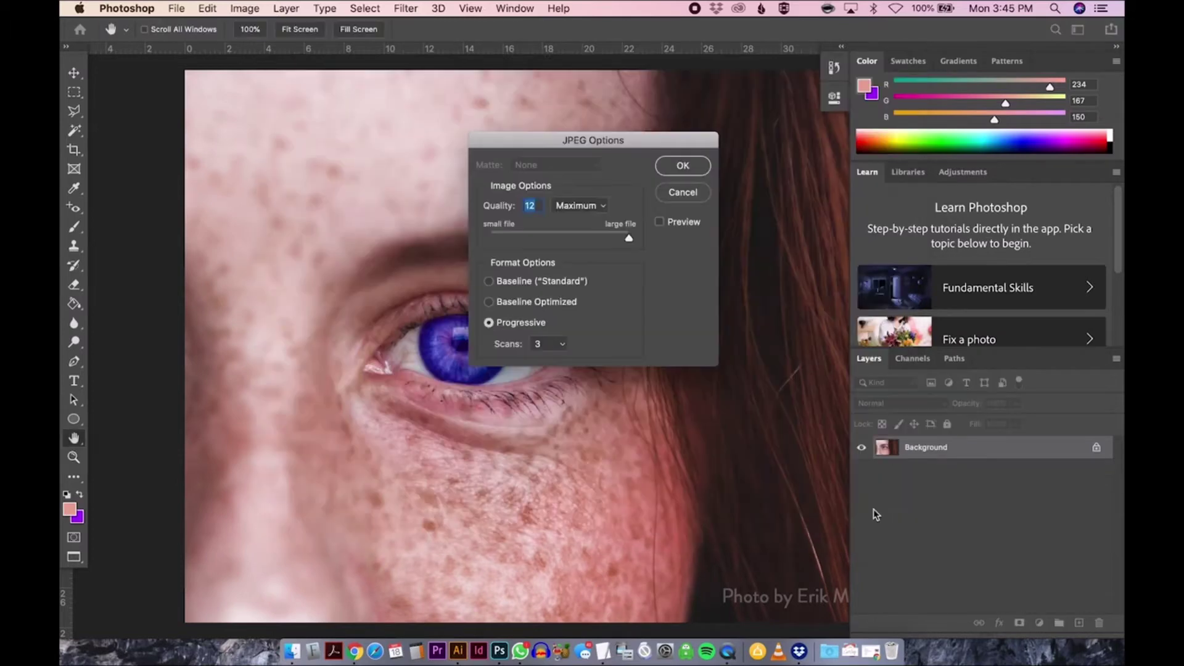
left_click(683, 166)
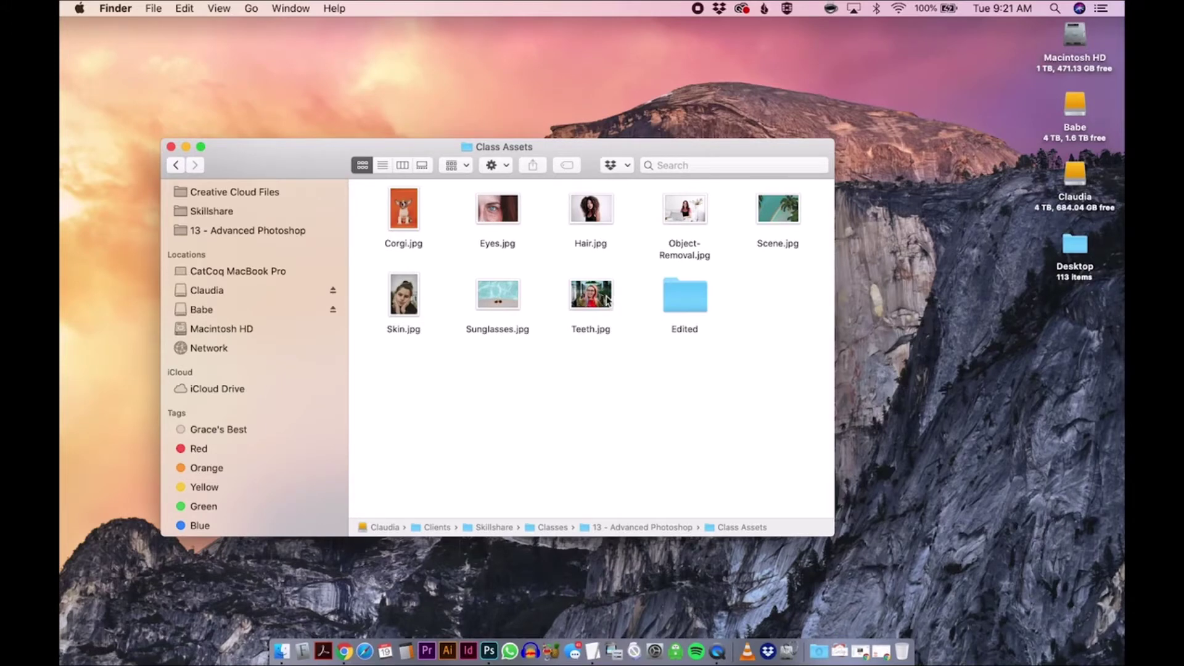
Step: Open Teeth.jpg from the Class Assets folder in Photoshop and show it in full-screen mode
left_click(607, 300)
left_click_drag(607, 301, 489, 652)
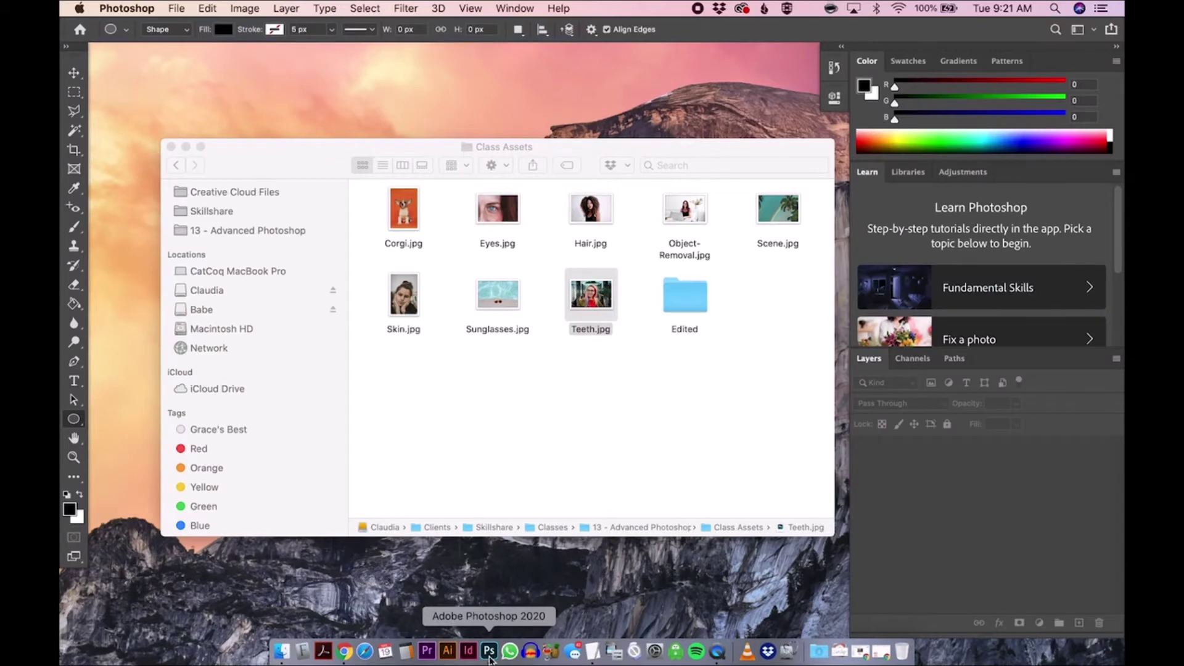
key("f")
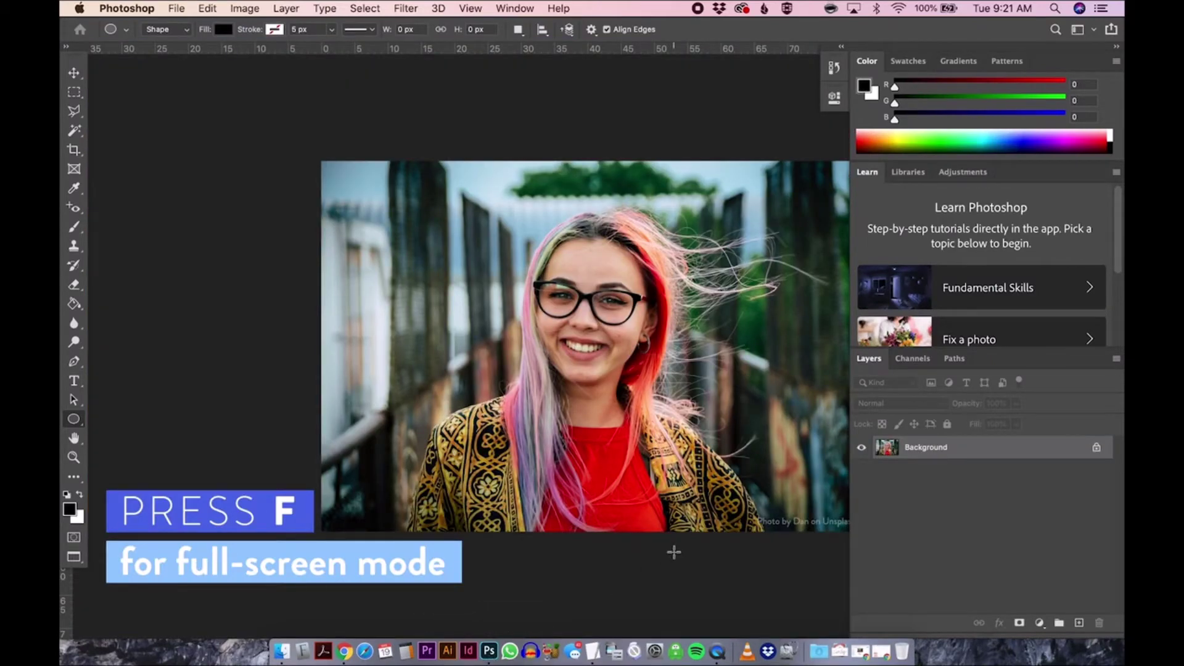
scroll(675, 552, "right", 5)
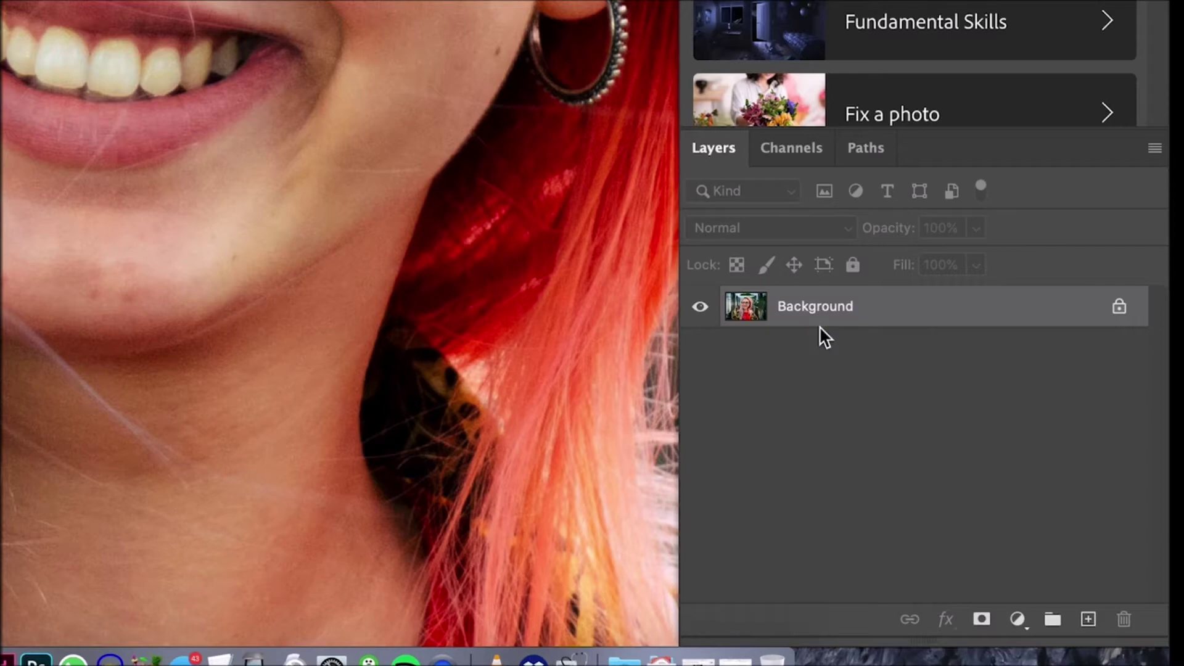
Step: Duplicate the Background layer of the smiling portrait, keeping a single copy above the original
left_click_drag(812, 322, 1089, 622)
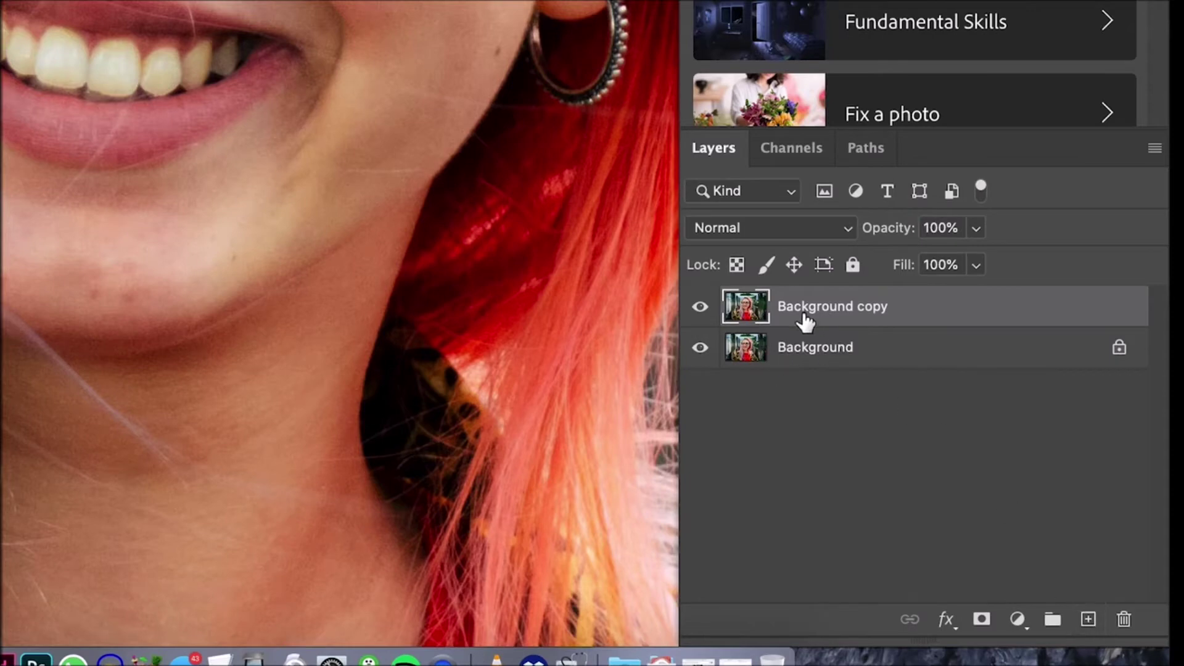
key("super+z")
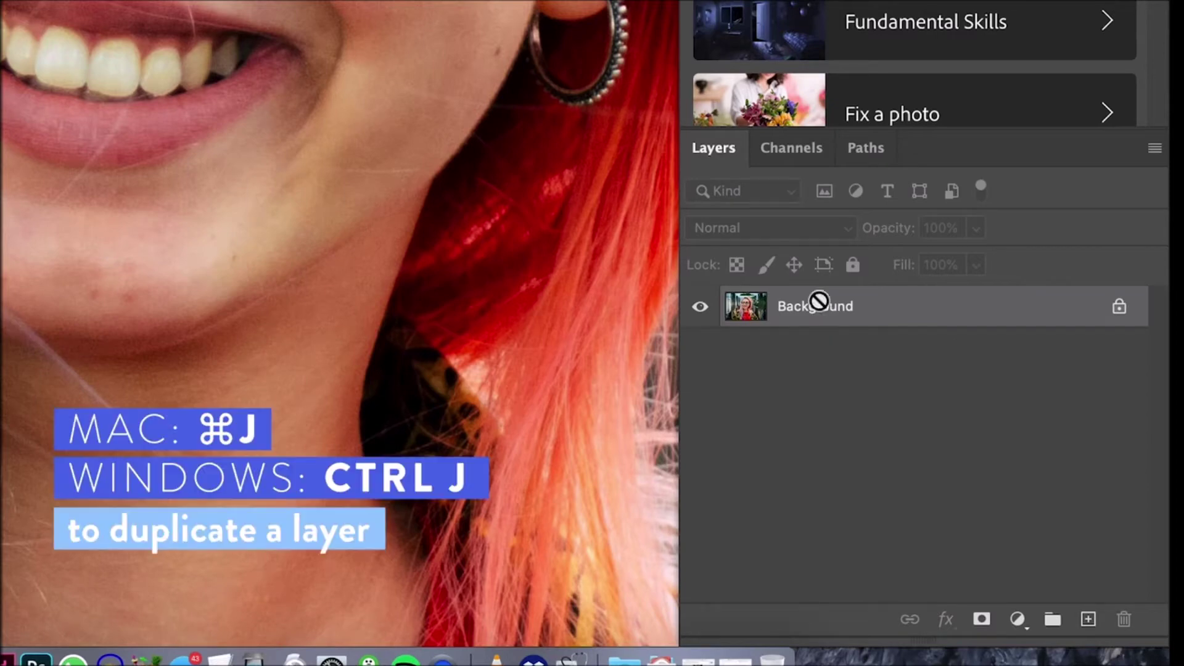
key("super+j")
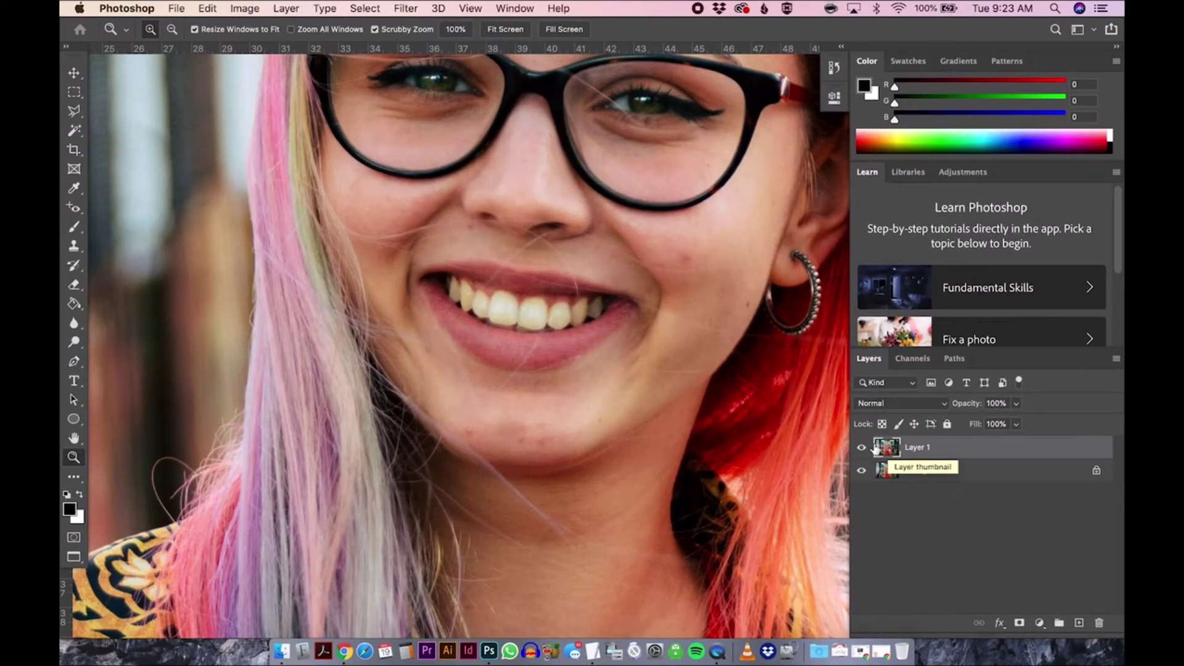
Step: Lower the duplicated layer's saturation to -76 with a Hue/Saturation adjustment to remove the yellow from the teeth
left_click(244, 7)
mouse_move(291, 49)
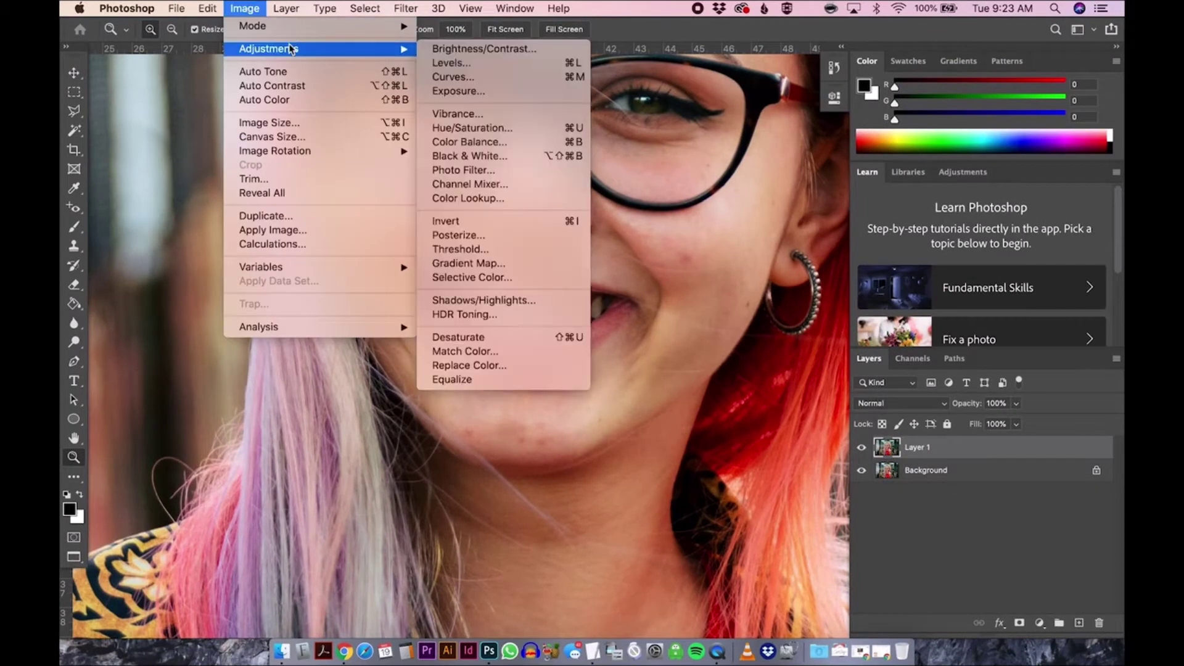
left_click(467, 127)
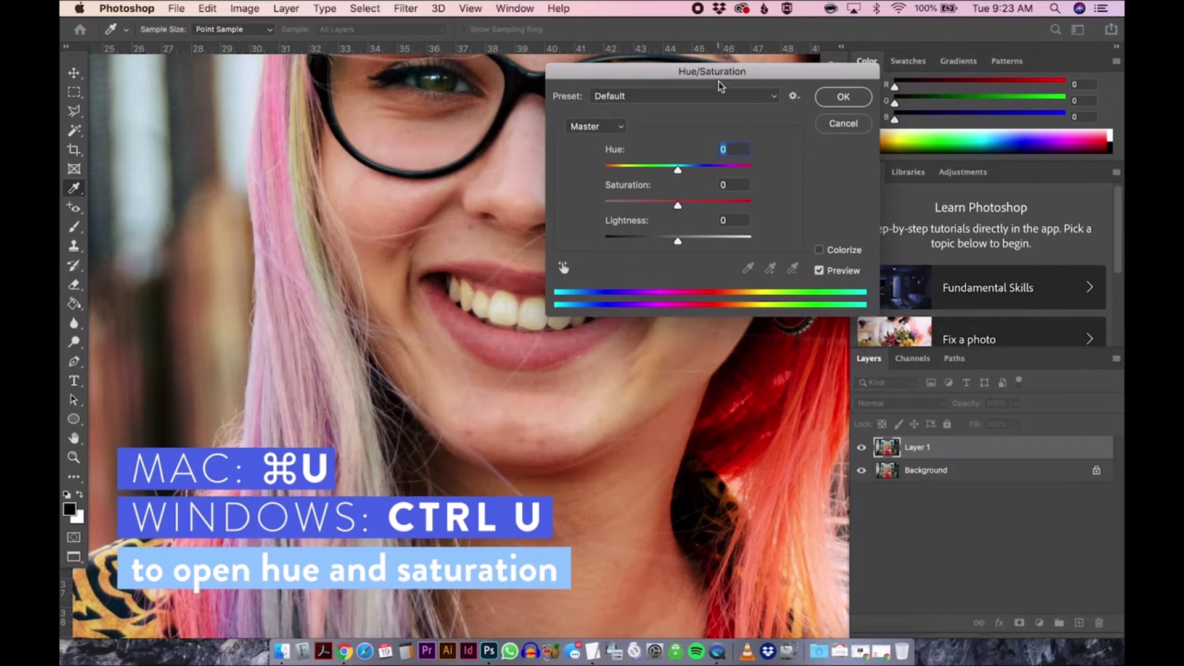
left_click_drag(720, 86, 816, 161)
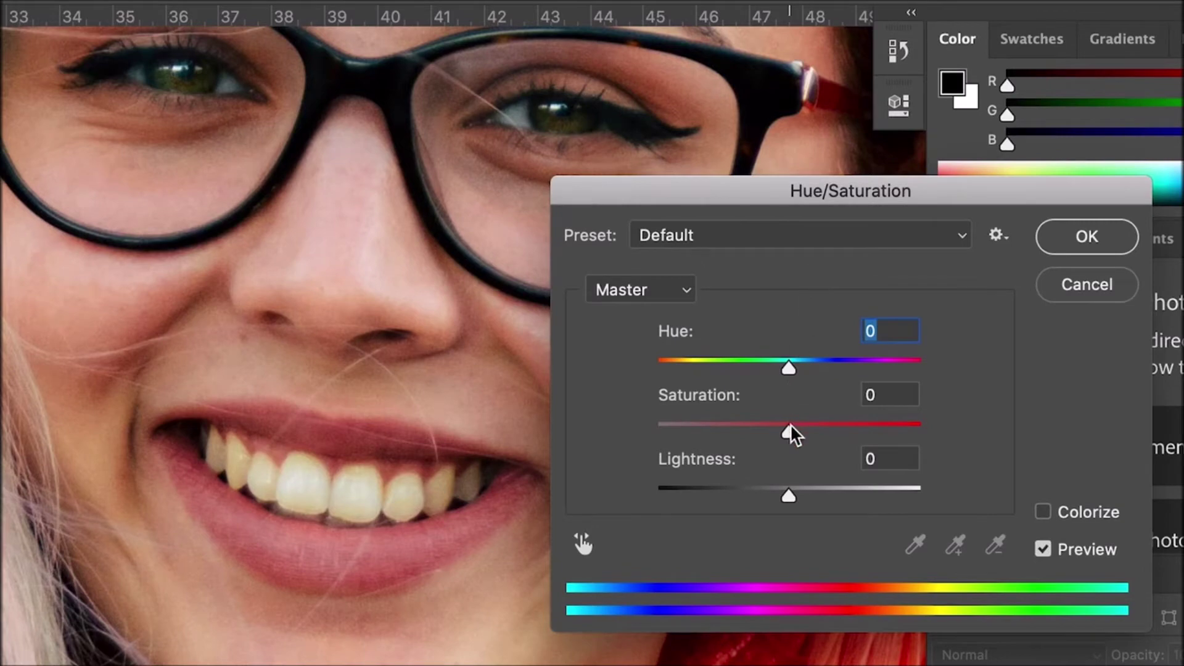
left_click_drag(790, 433, 690, 445)
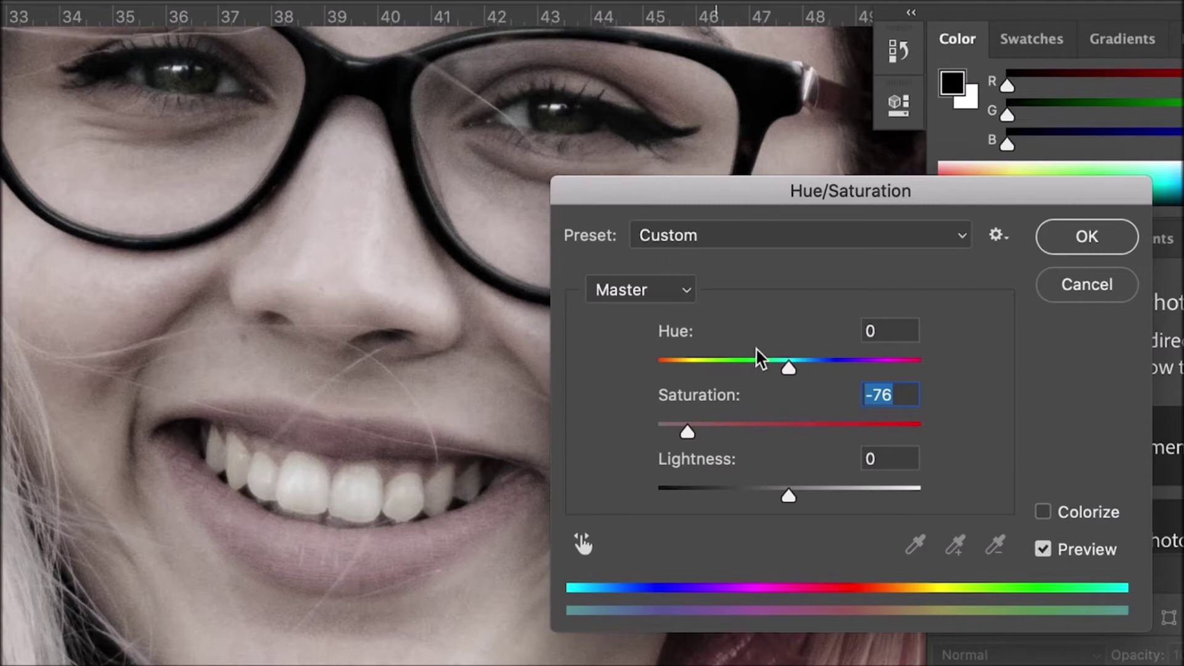
left_click(1067, 243)
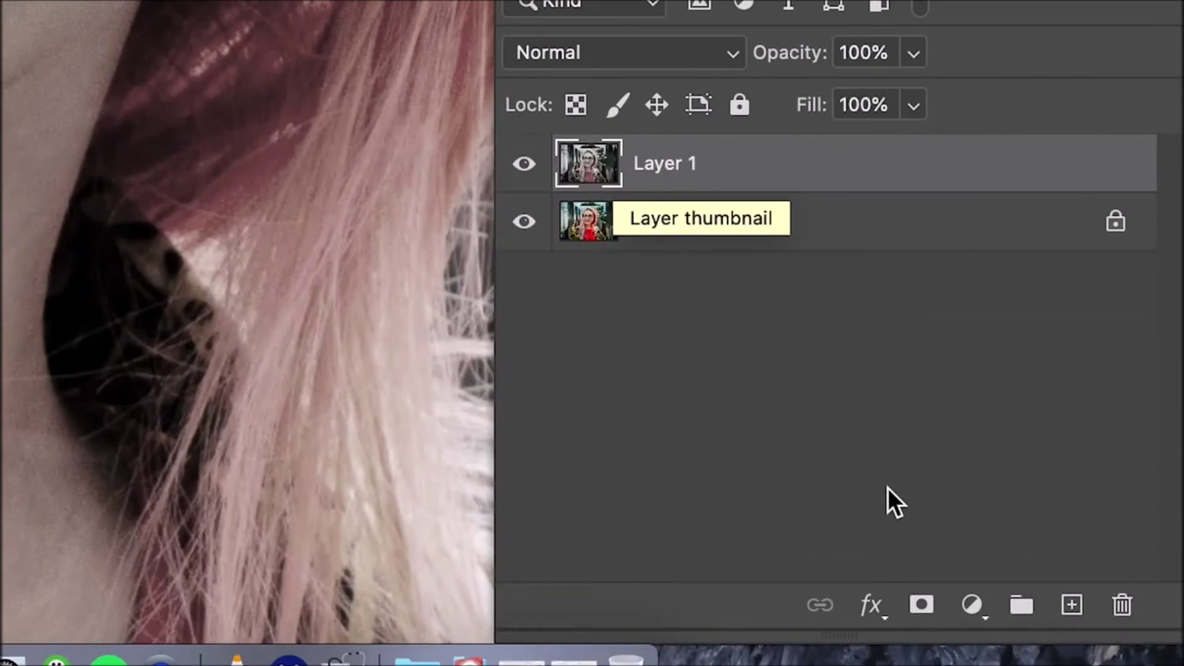
Step: Add a layer mask to the desaturated layer and make black the foreground colour with white as background
left_click(923, 611)
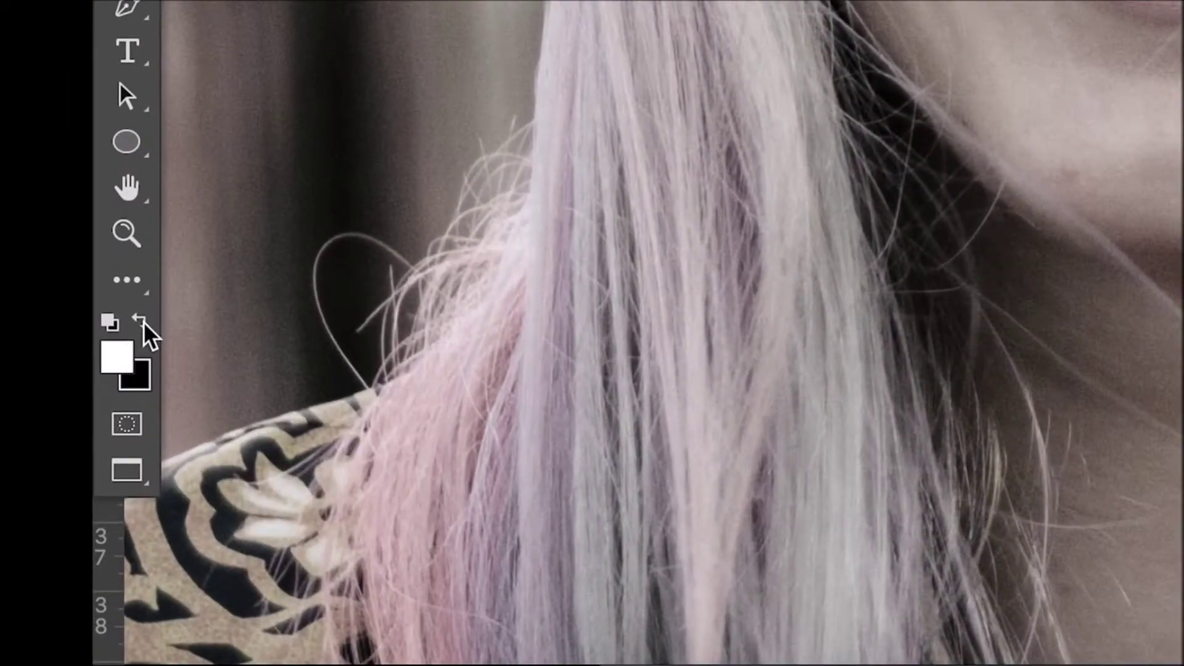
left_click(143, 322)
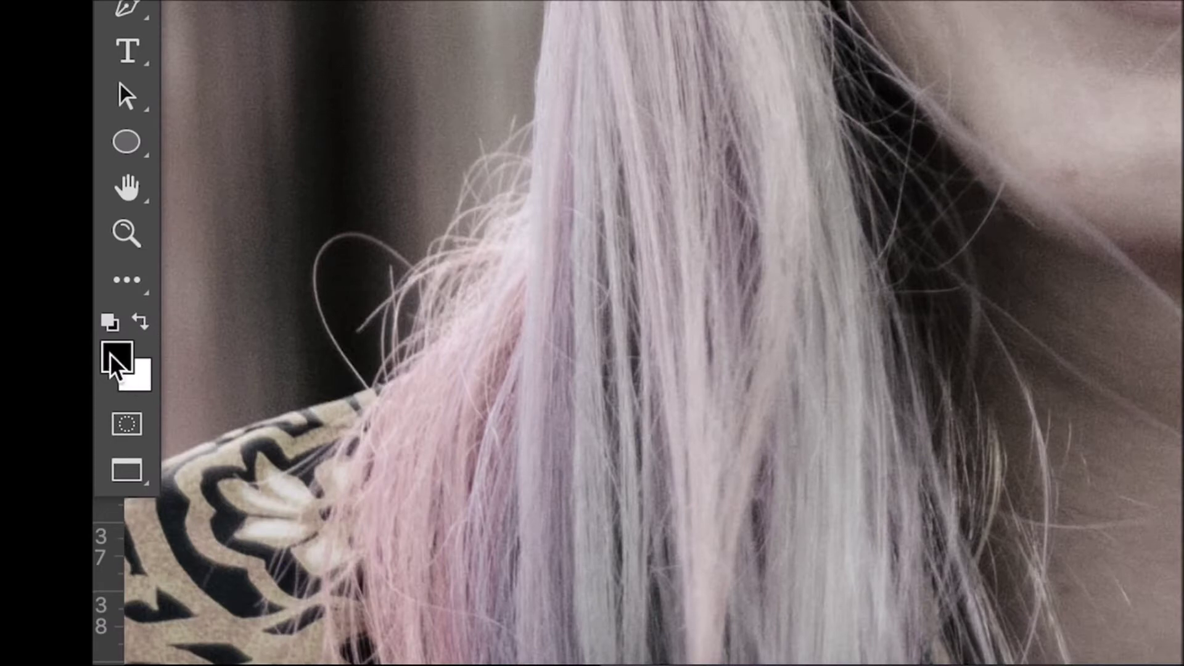
left_click(143, 338)
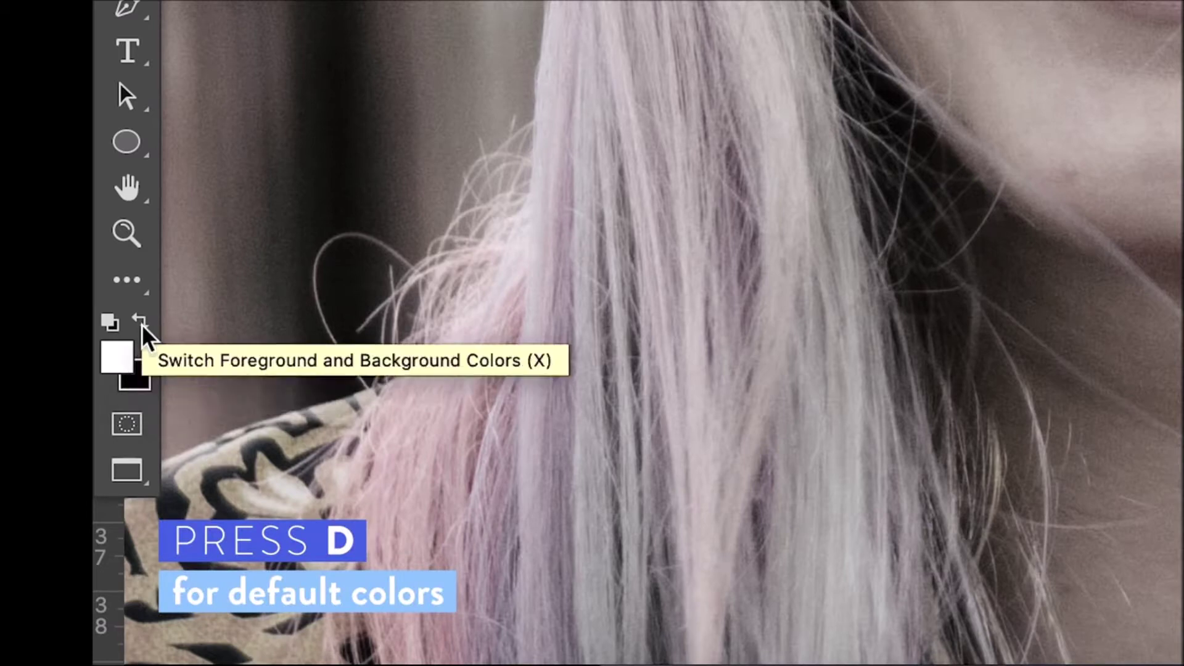
left_click(142, 335)
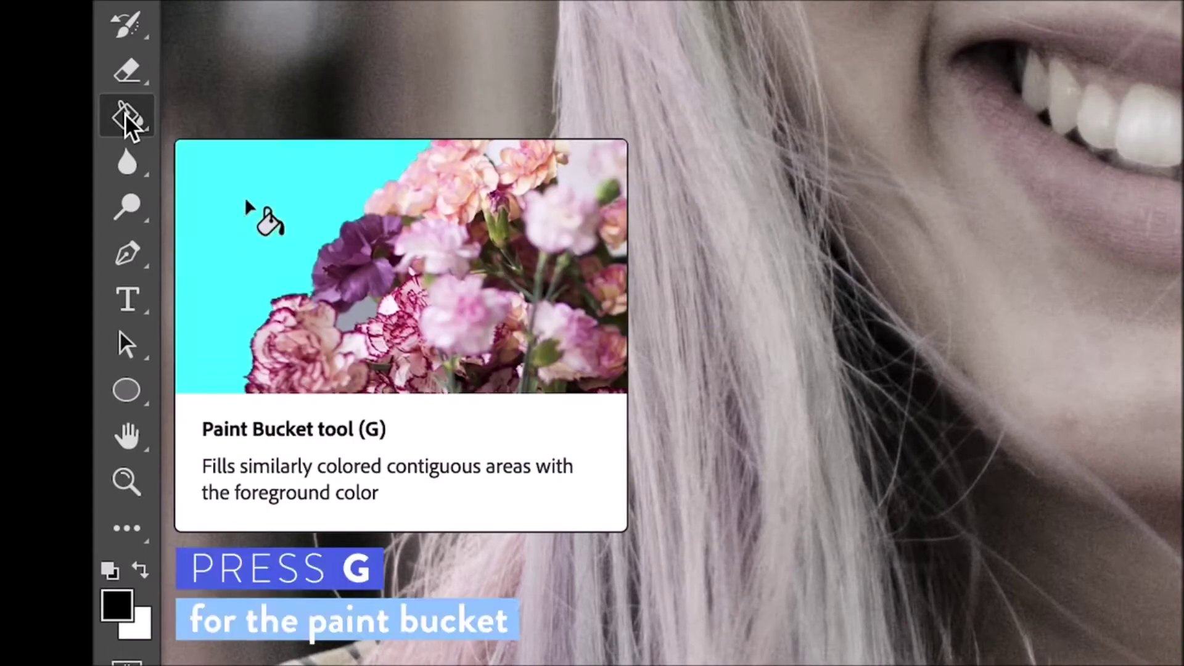
Step: Fill Layer 1's mask with black using the Paint Bucket to hide the desaturated layer
left_click(129, 120)
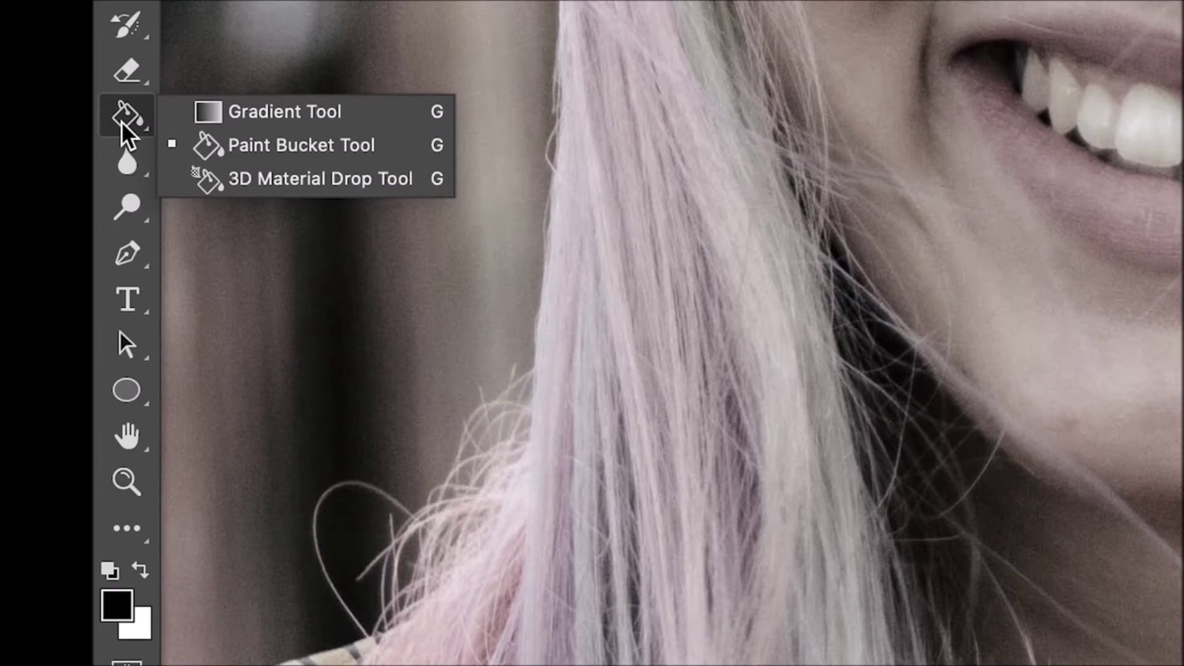
left_click(213, 154)
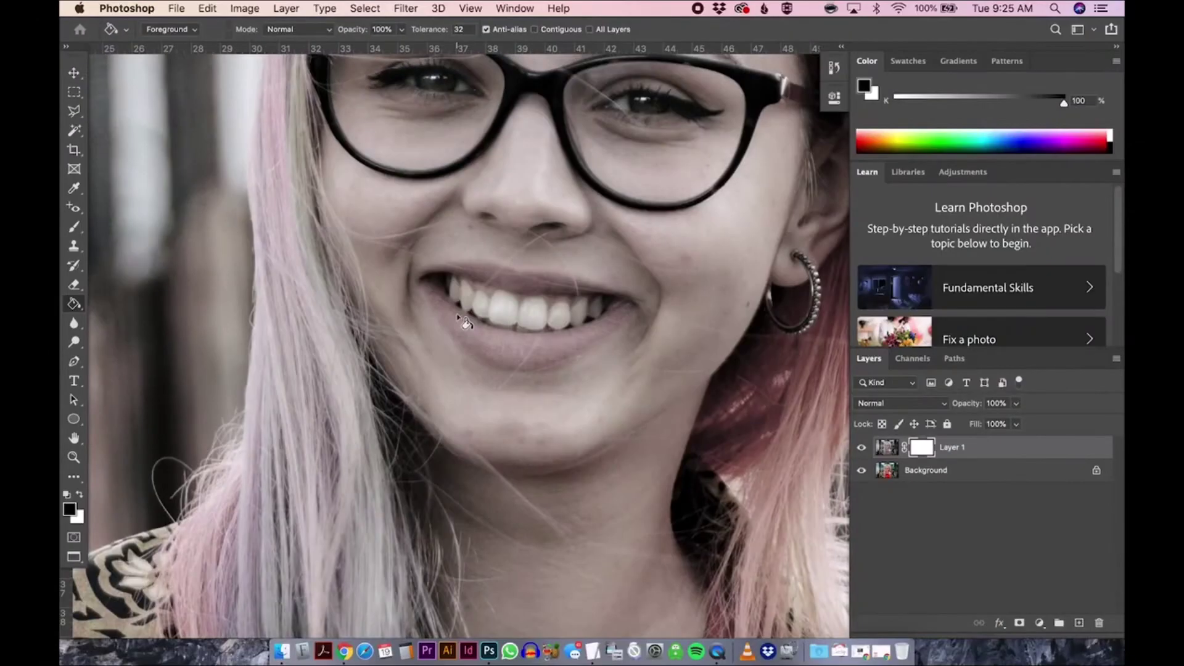
left_click(461, 318)
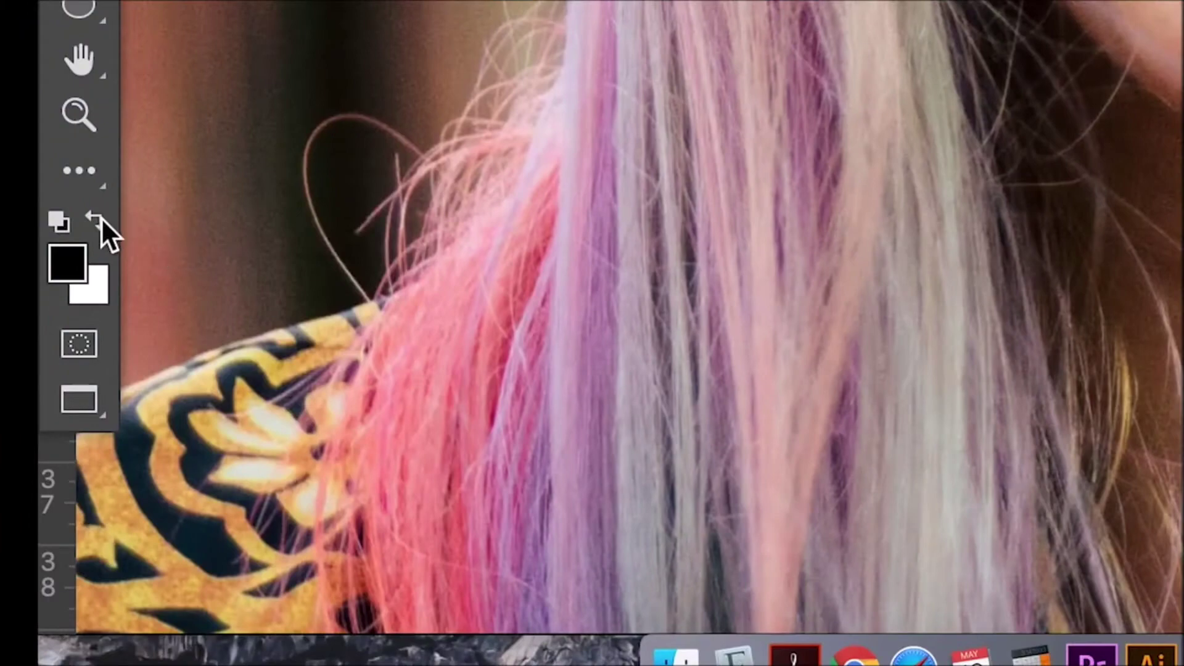
Step: Paint white over all the teeth on Layer 1's mask with a soft 35 px brush at 100% opacity
left_click(101, 221)
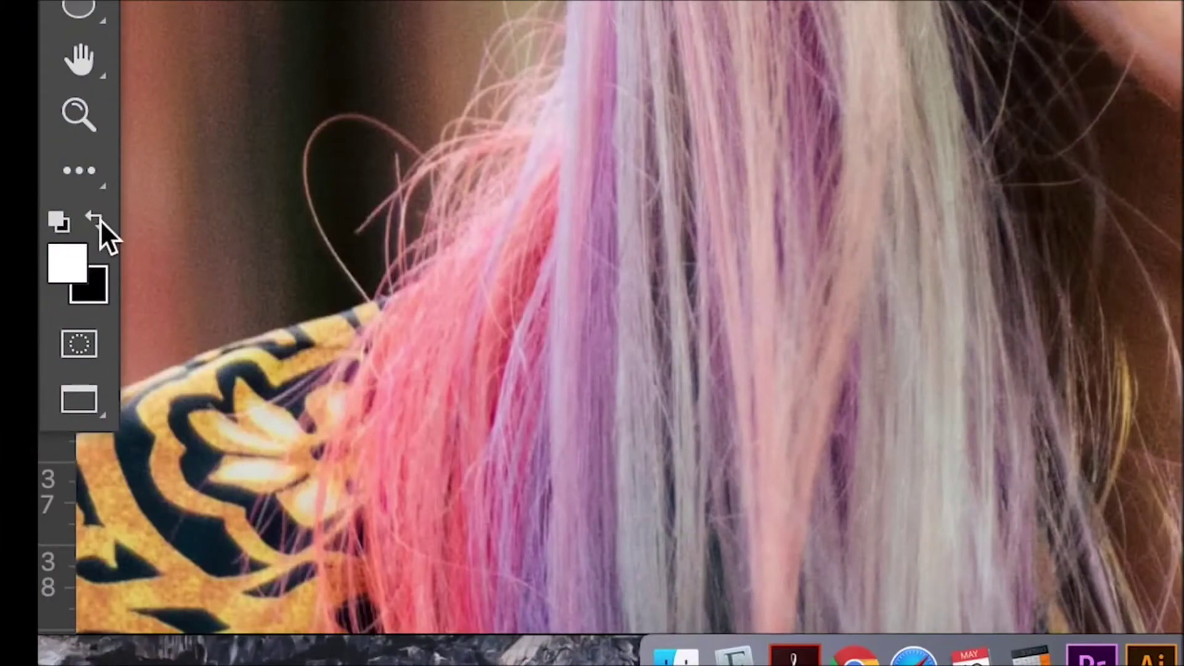
key("z")
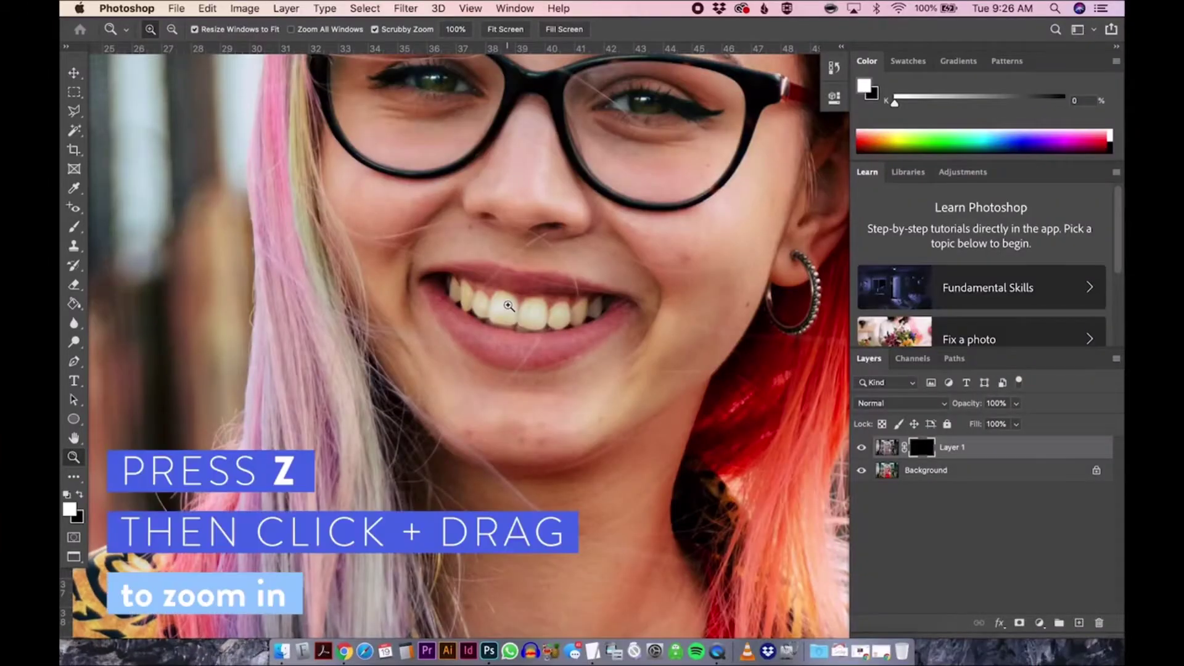
left_click_drag(512, 307, 576, 346)
key("b")
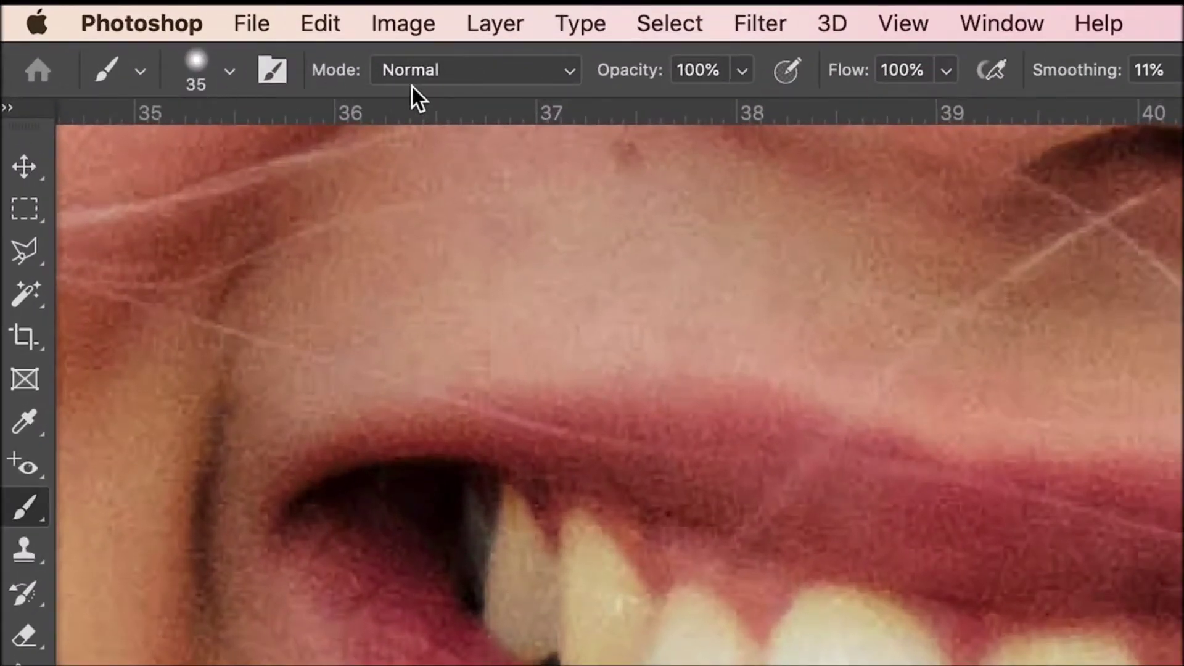
left_click(229, 73)
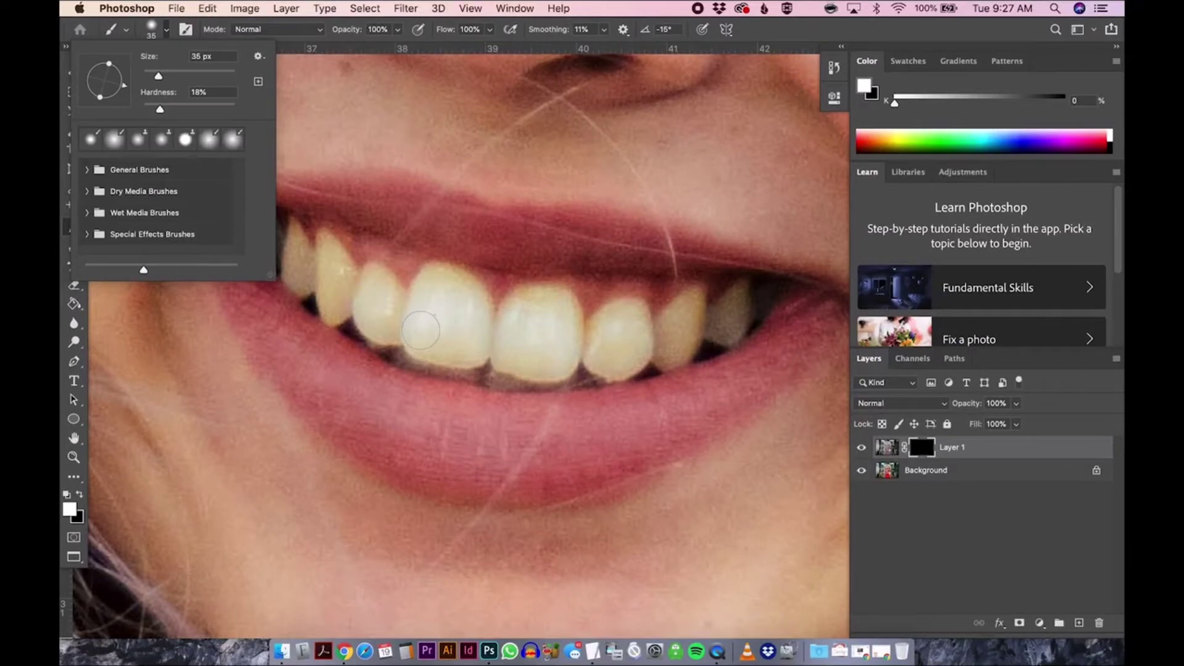
mouse_move(420, 331)
left_mouse_down()
mouse_move(472, 343)
mouse_move(419, 338)
mouse_move(446, 347)
mouse_move(474, 342)
mouse_move(438, 283)
left_mouse_up()
mouse_move(475, 321)
left_mouse_down()
mouse_move(363, 324)
mouse_move(377, 286)
mouse_move(336, 305)
mouse_move(333, 262)
left_mouse_up()
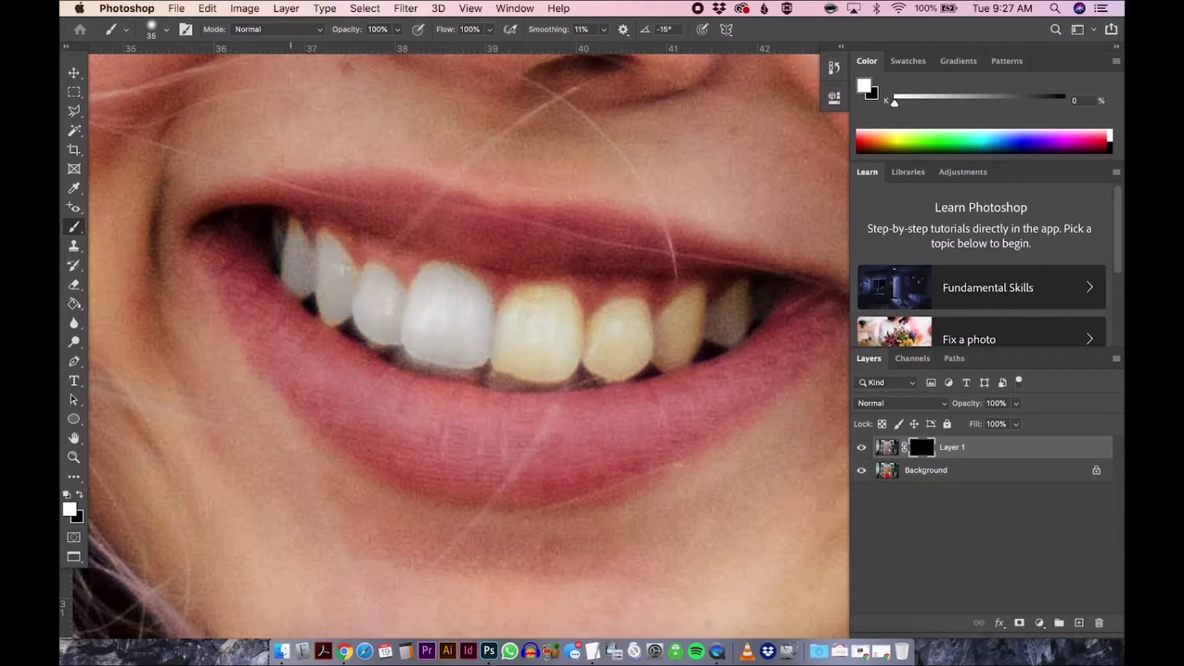
left_click_drag(311, 295, 316, 315)
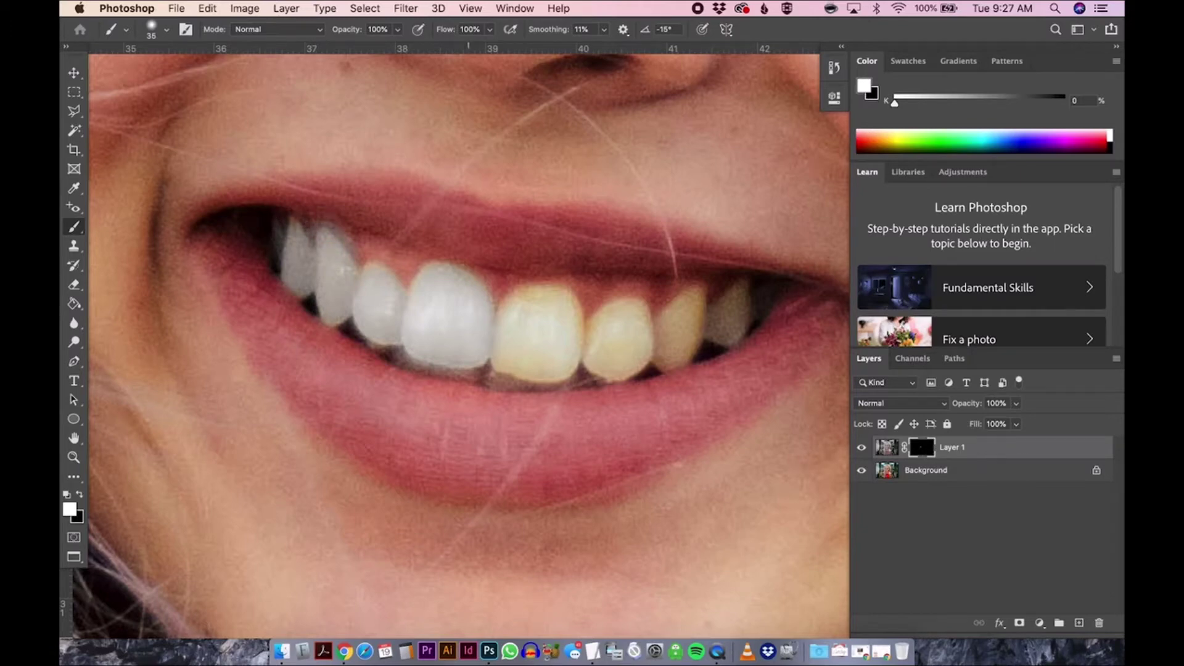
mouse_move(500, 374)
left_mouse_down()
mouse_move(574, 330)
mouse_move(521, 299)
mouse_move(543, 327)
left_mouse_up()
mouse_move(589, 373)
left_mouse_down()
mouse_move(636, 321)
mouse_move(601, 324)
left_mouse_up()
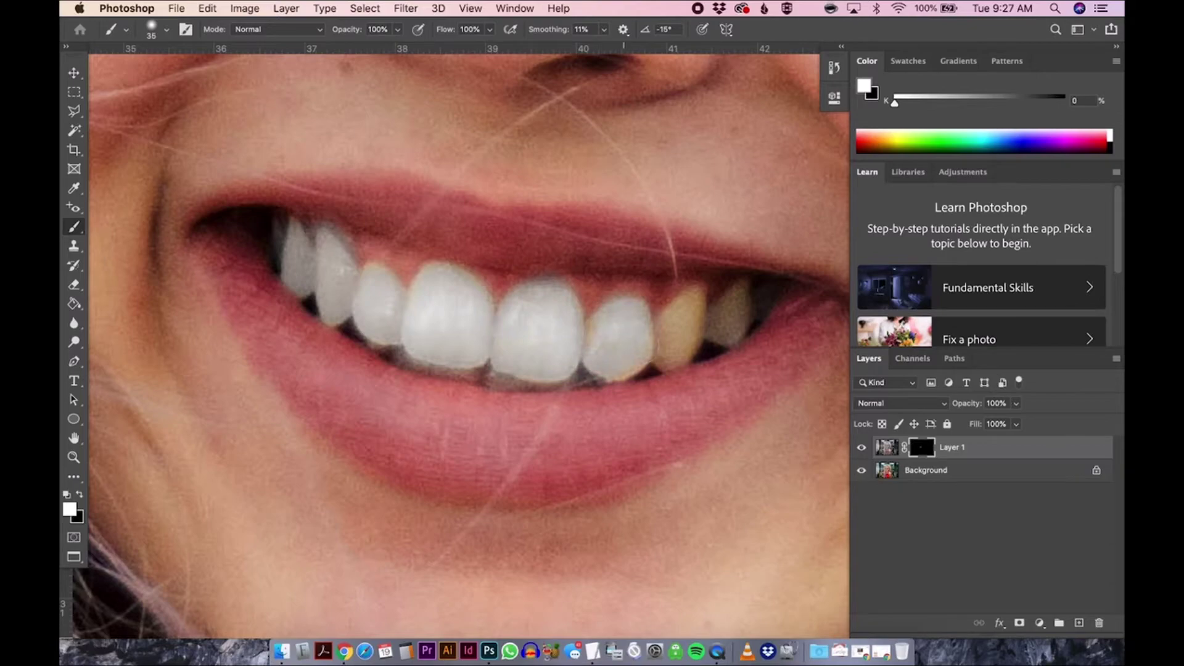
left_click_drag(685, 327, 719, 332)
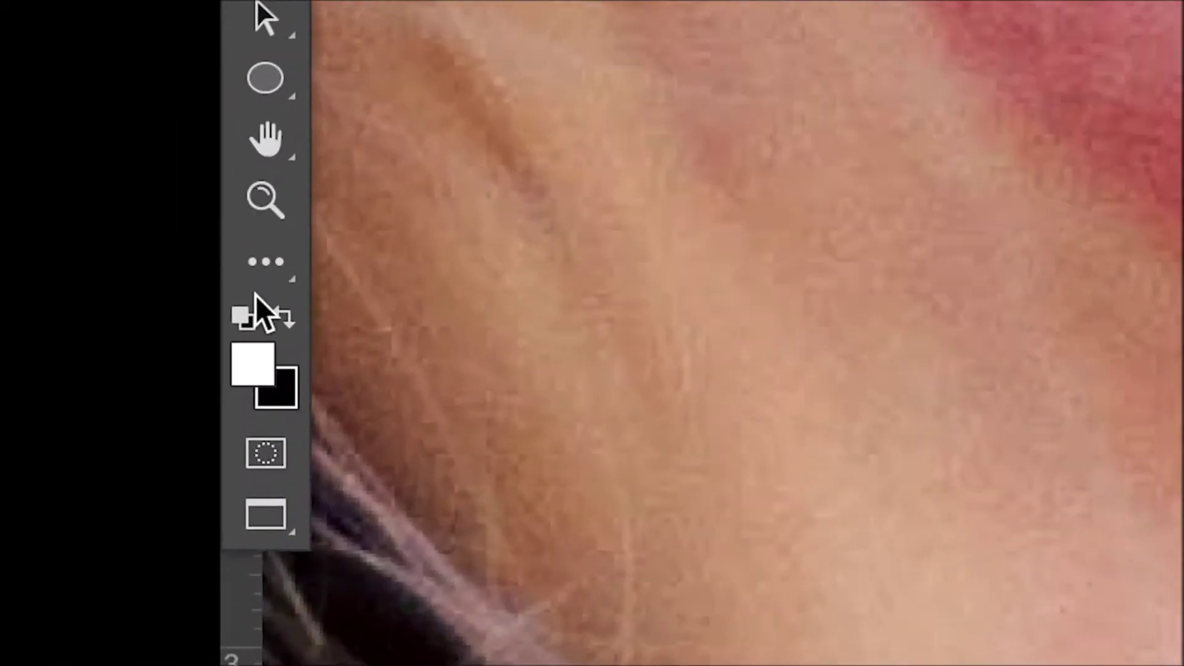
Step: Paint black on the mask where the whitening spills onto the gums, and toggle Layer 1's visibility to compare before and after
left_click(286, 317)
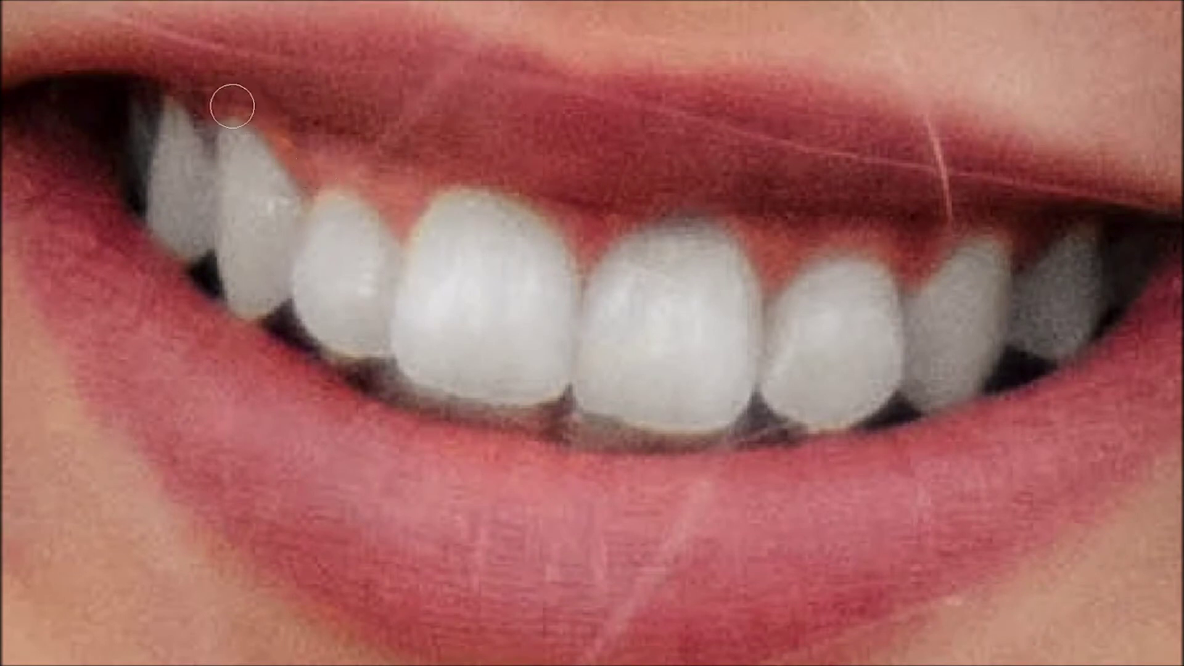
left_click_drag(212, 122, 210, 155)
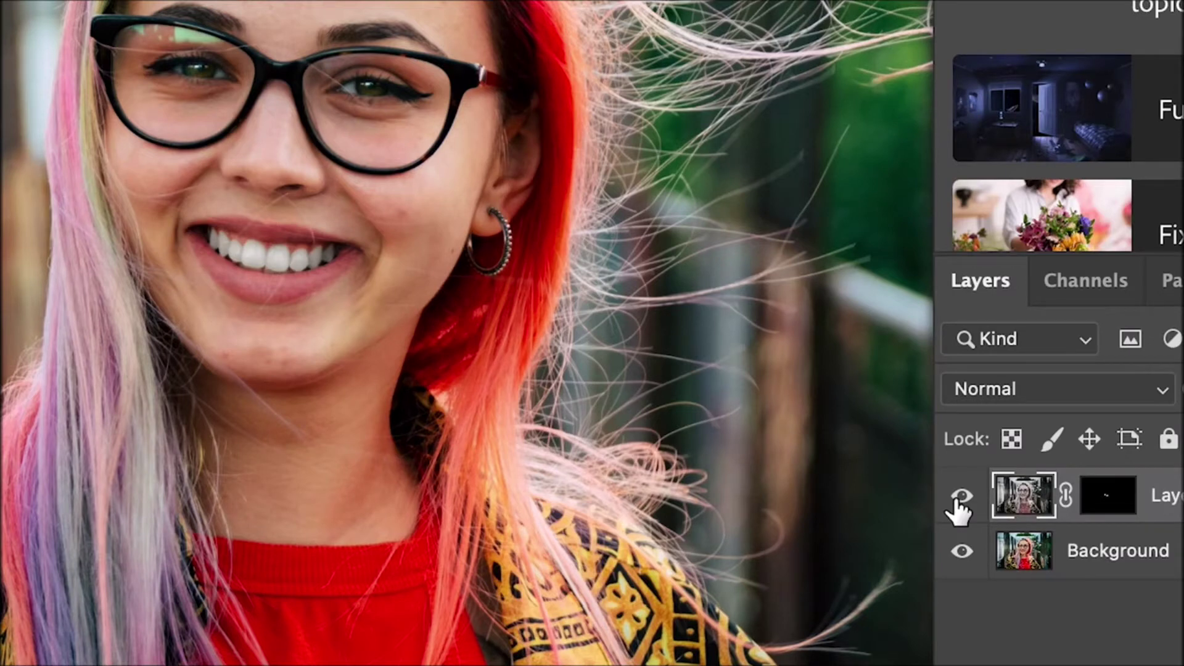
left_click(961, 498)
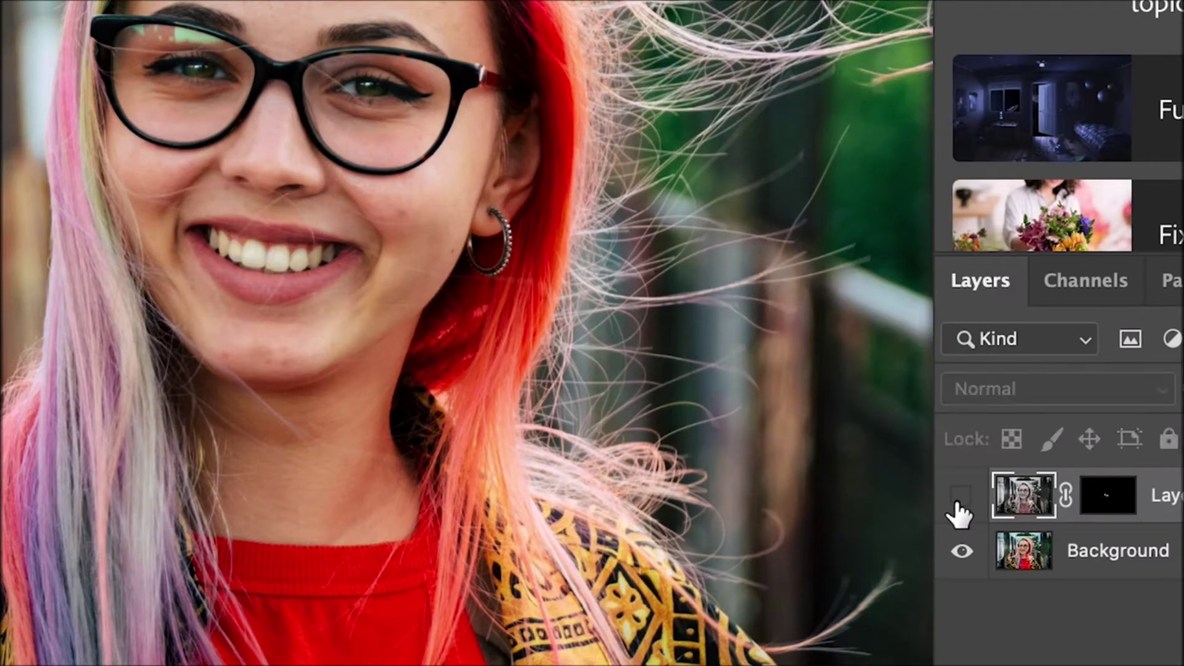
left_click(958, 501)
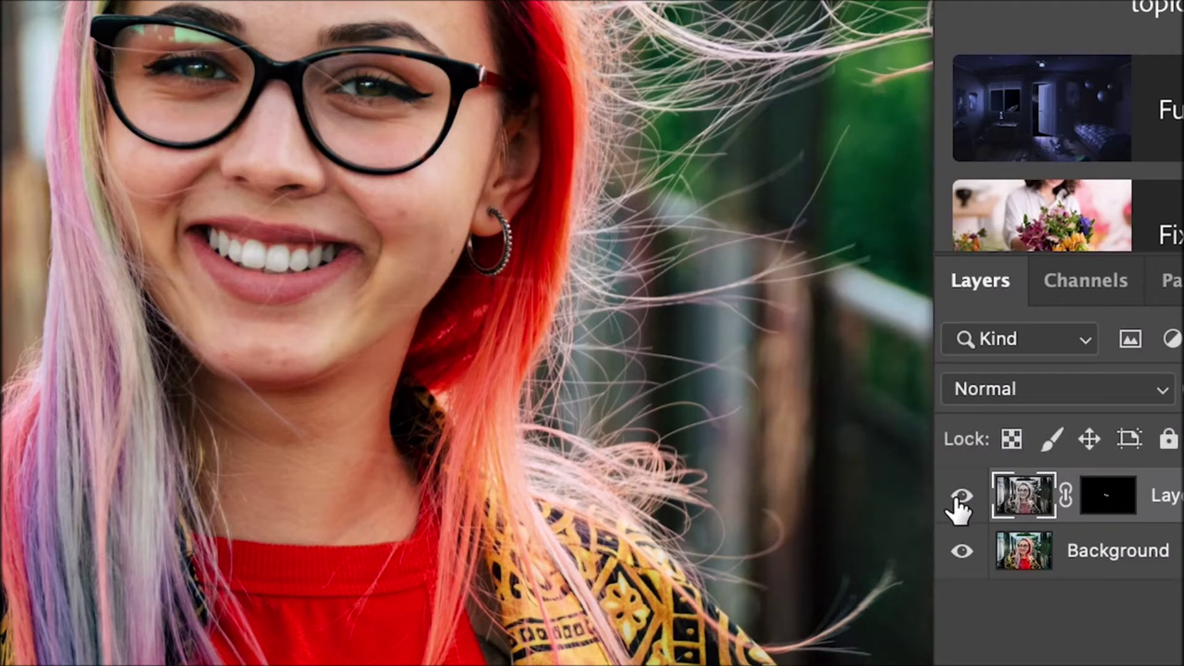
Step: Brighten the teeth by applying Levels to Layer 1's image rather than its mask, with white input 218 and lighter midtones
left_click_drag(343, 253, 485, 336)
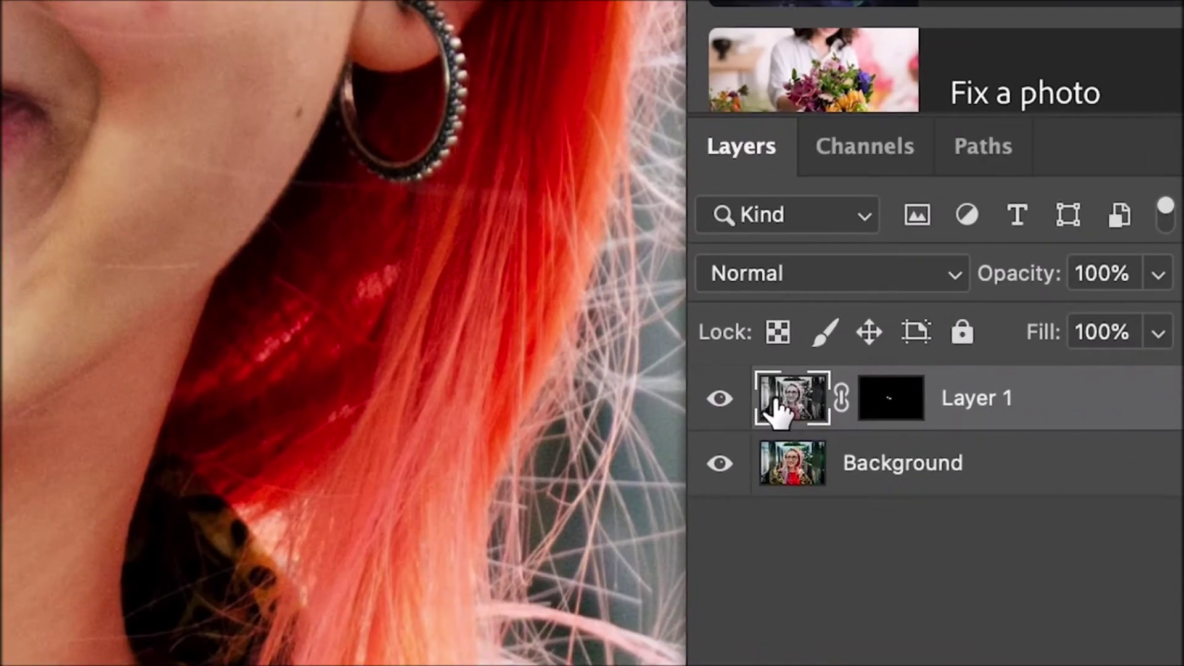
left_click(898, 408)
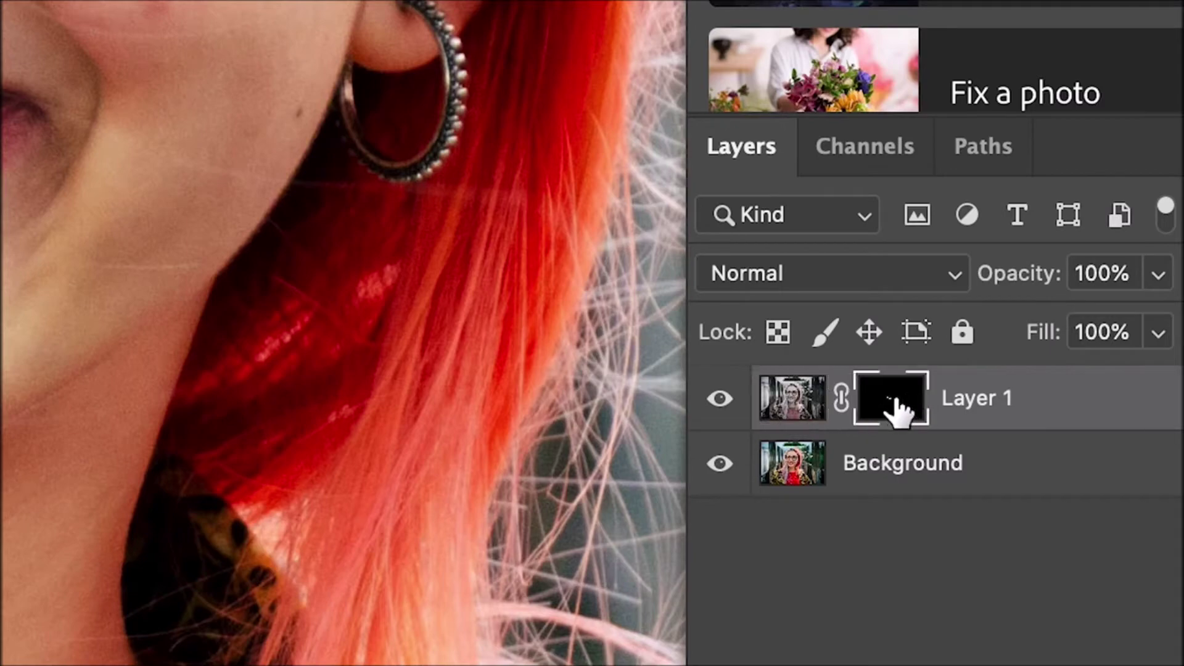
left_click(778, 404)
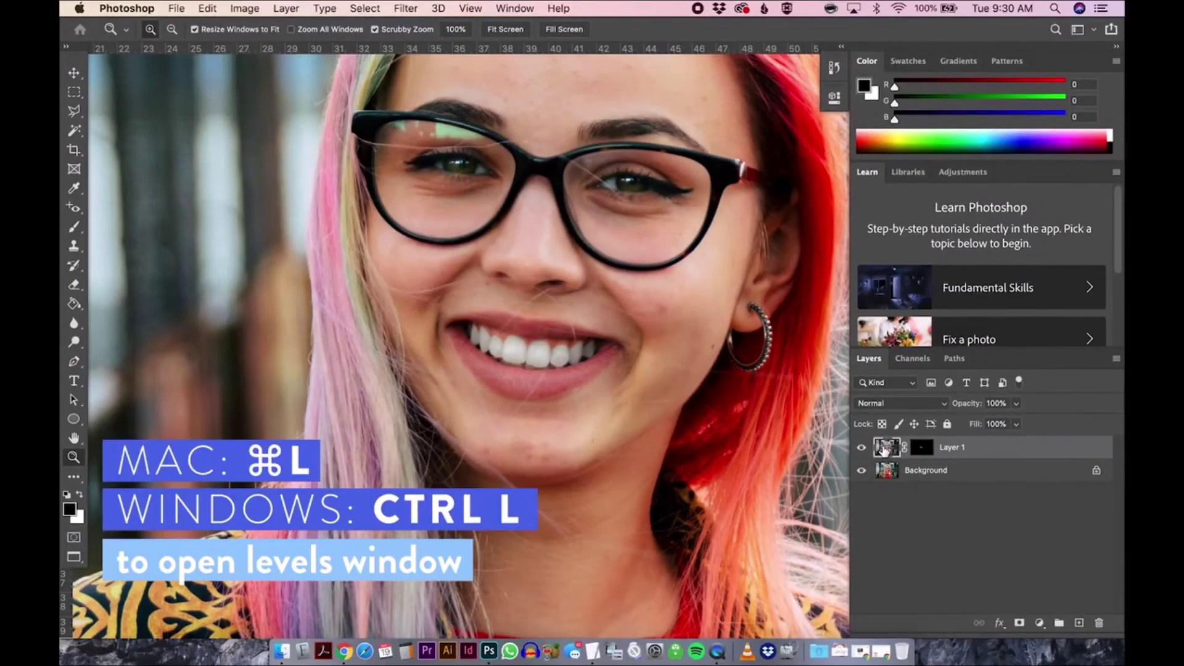
key("super+l")
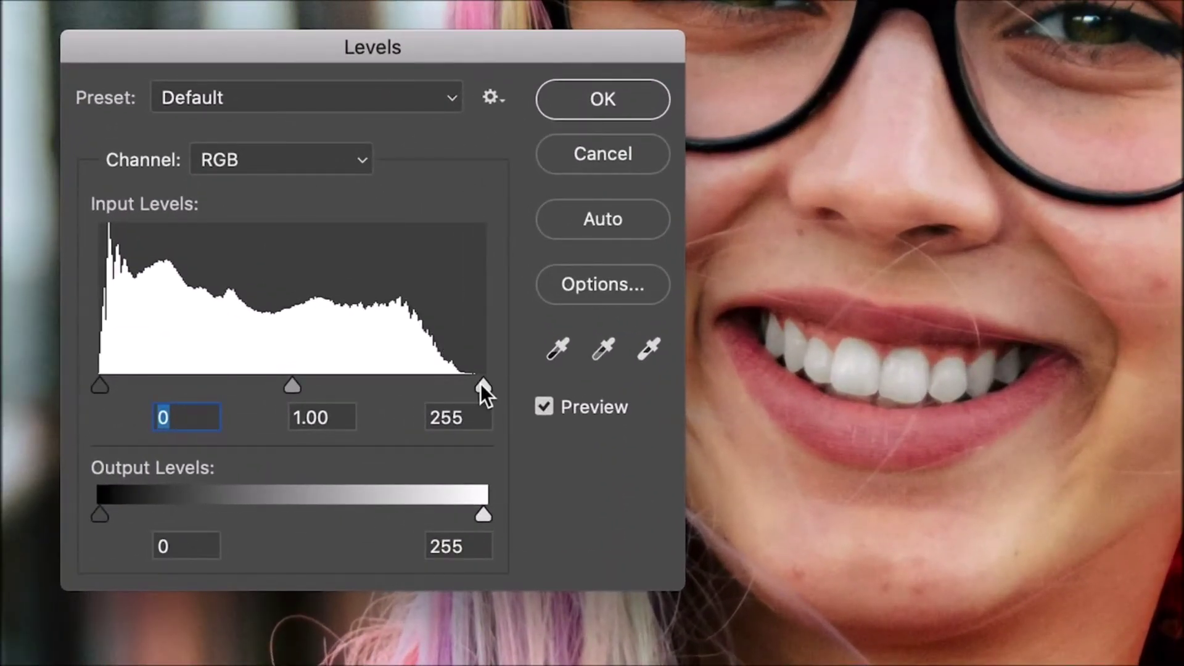
left_click_drag(480, 383, 428, 386)
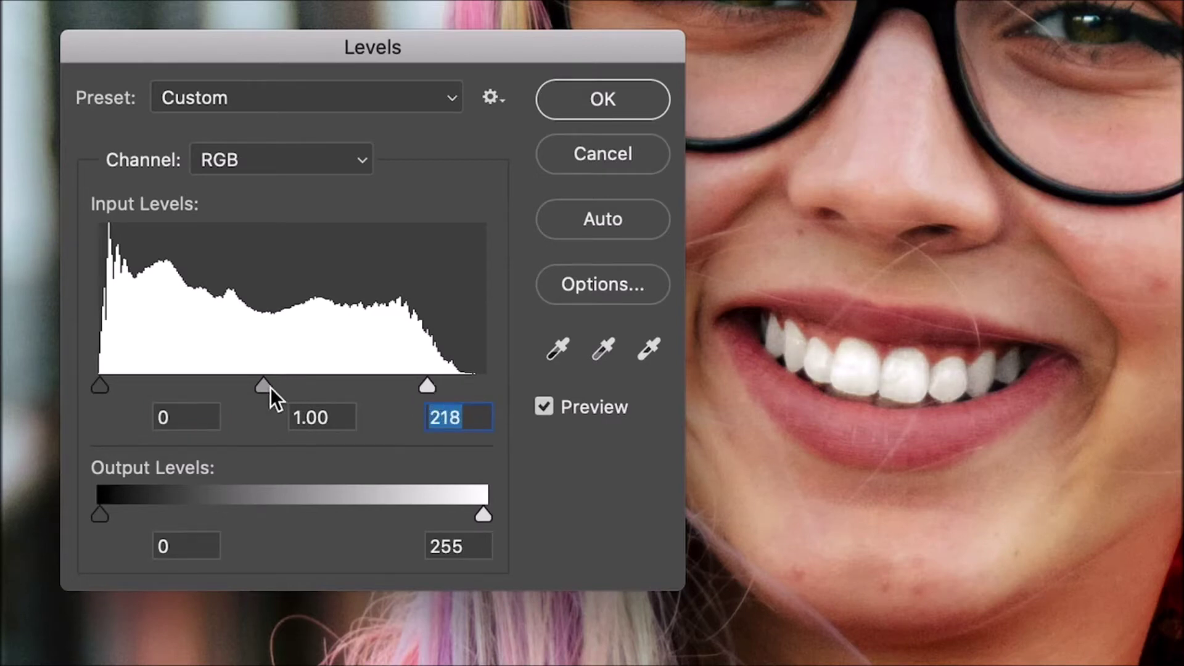
left_click_drag(267, 387, 251, 389)
left_click(572, 100)
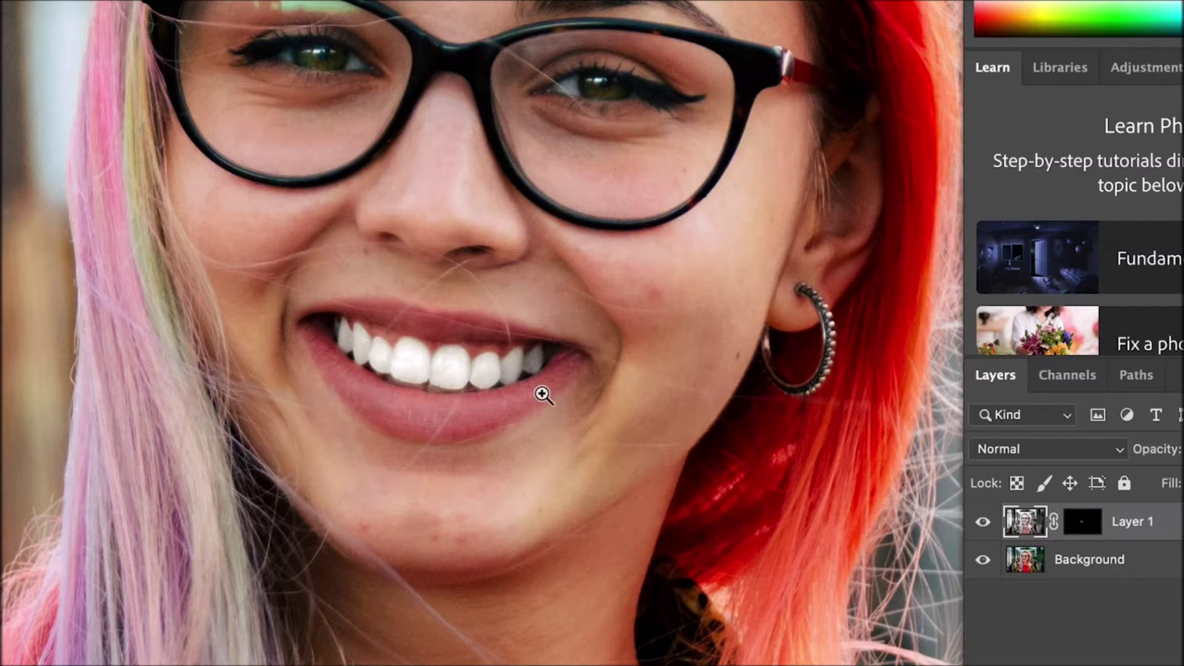
Step: Fit the portrait to the screen and toggle Layer 1's visibility to compare the brightened teeth with the original
key("super+0")
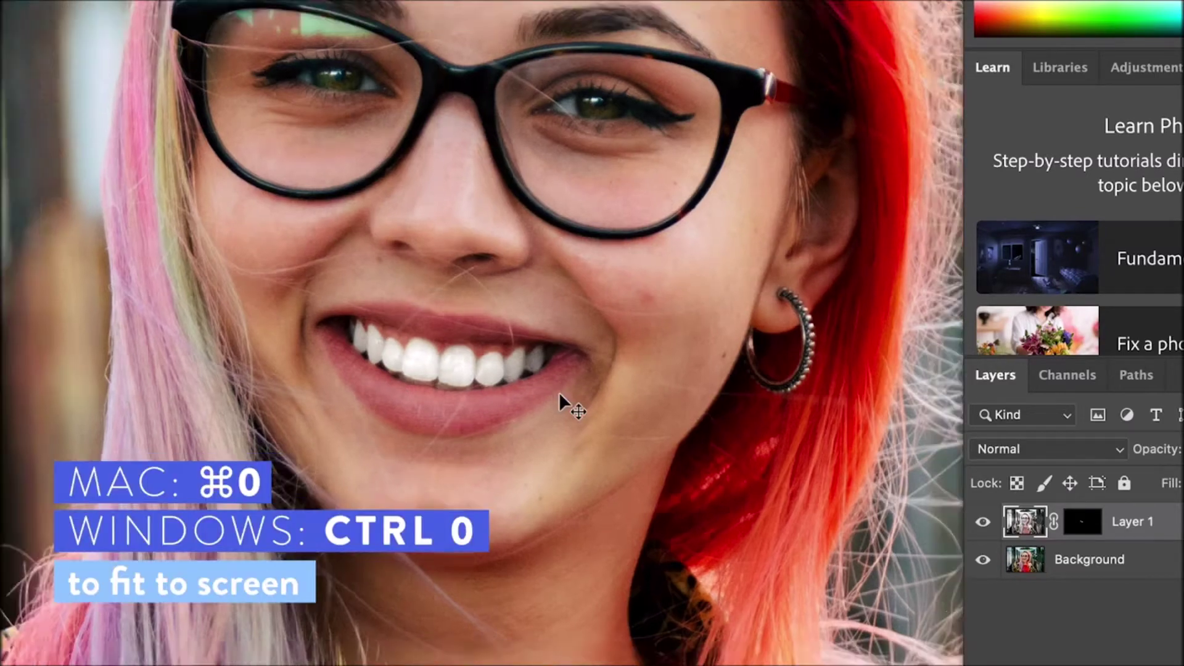
left_click(982, 523)
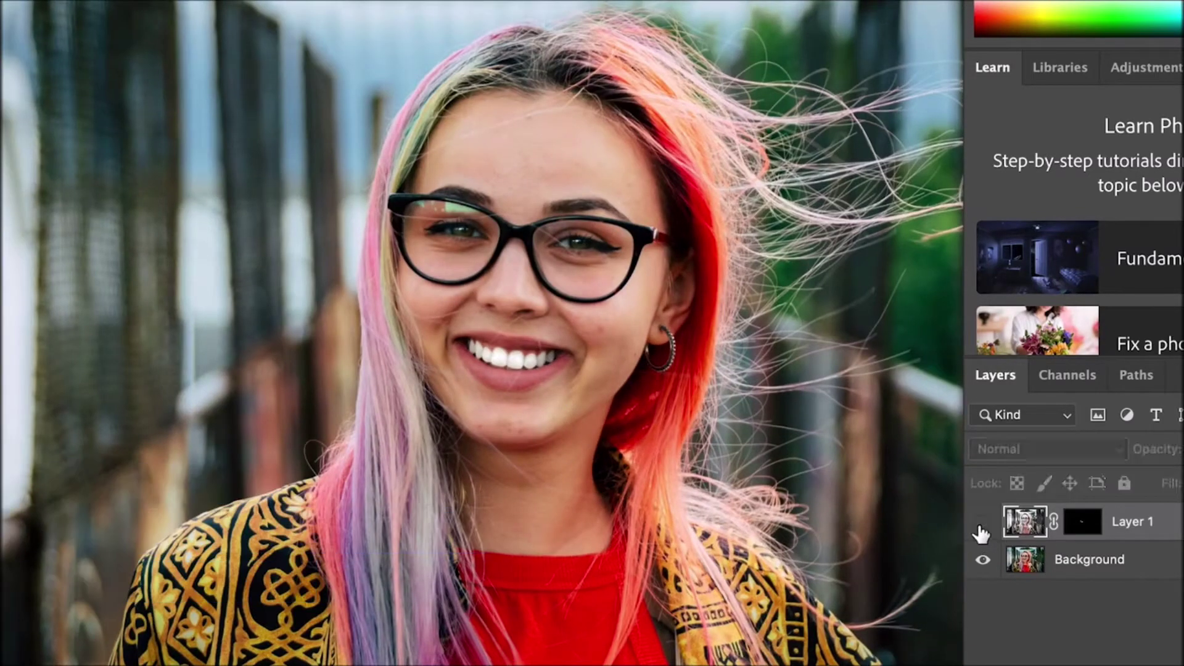
left_click(982, 523)
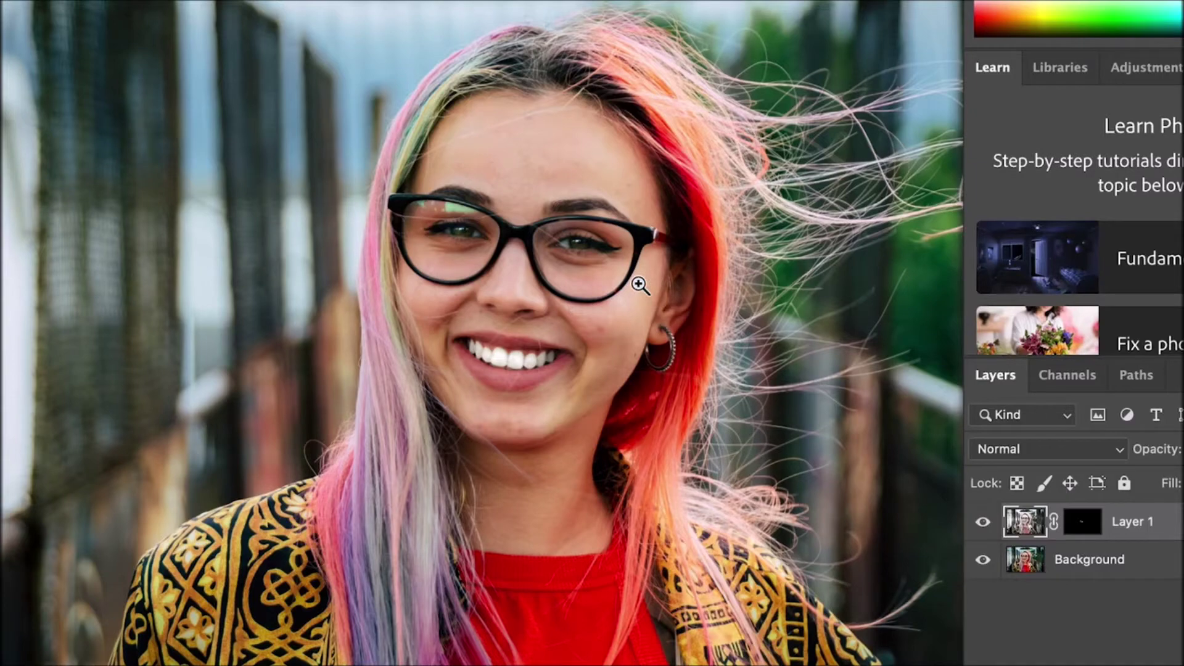
Step: Brighten the whites of both eyes by painting white on Layer 1's mask with a small 8 px brush at 52% opacity
left_click(660, 295)
left_click(598, 276)
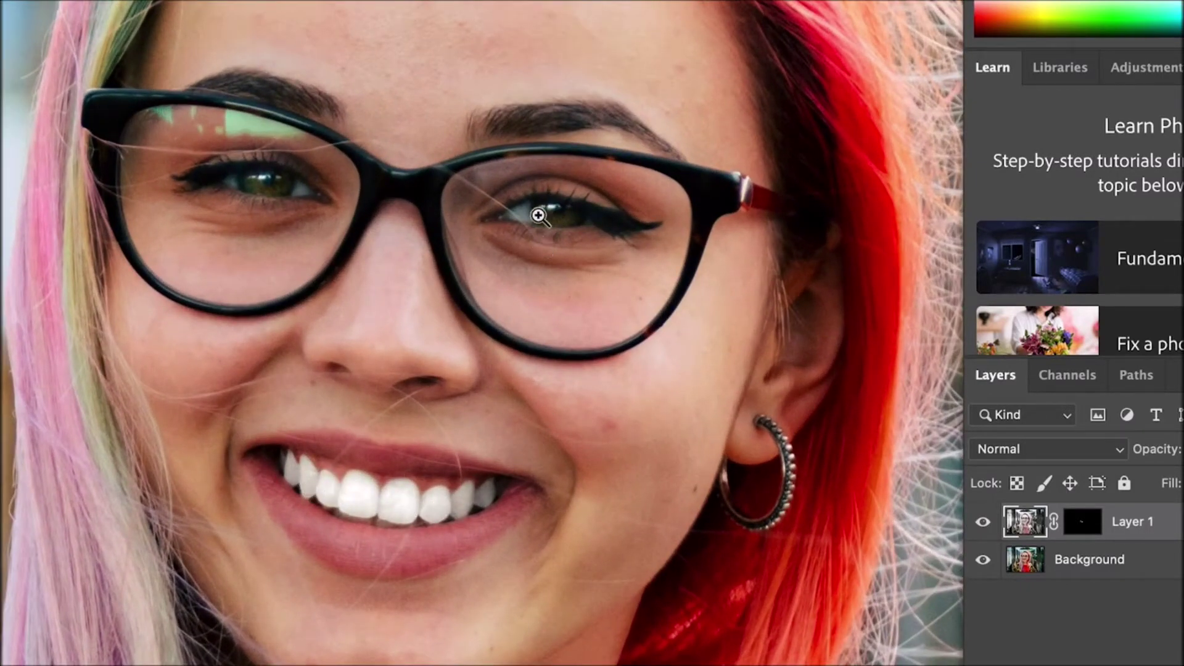
left_click(514, 204)
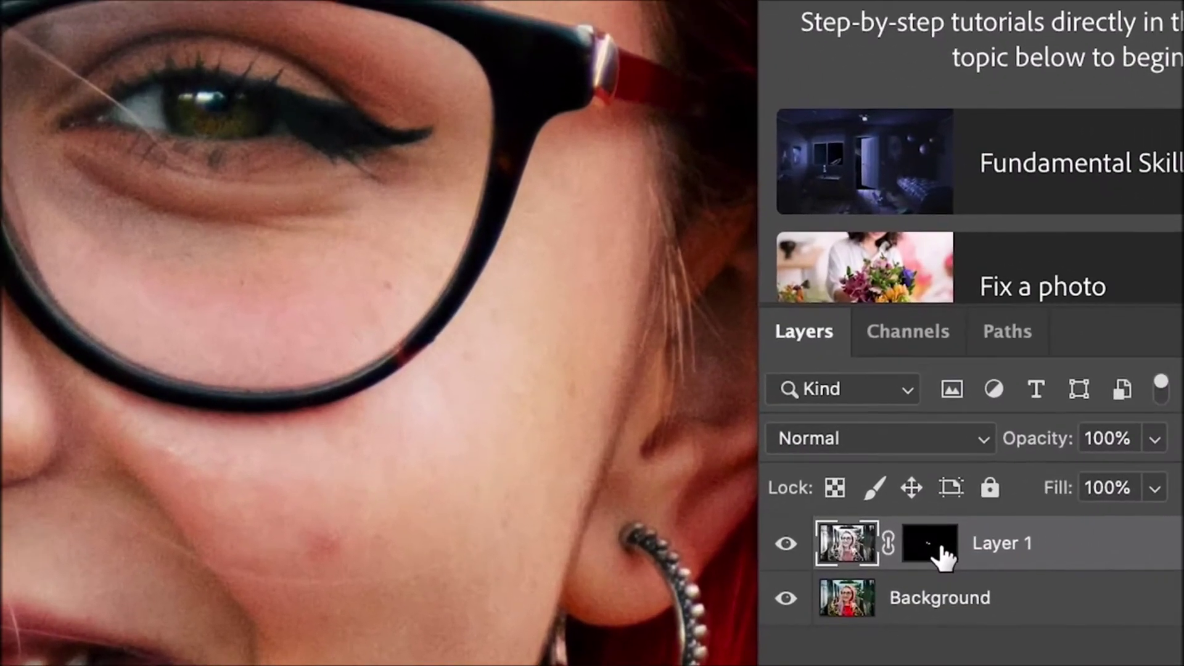
left_click(1050, 537)
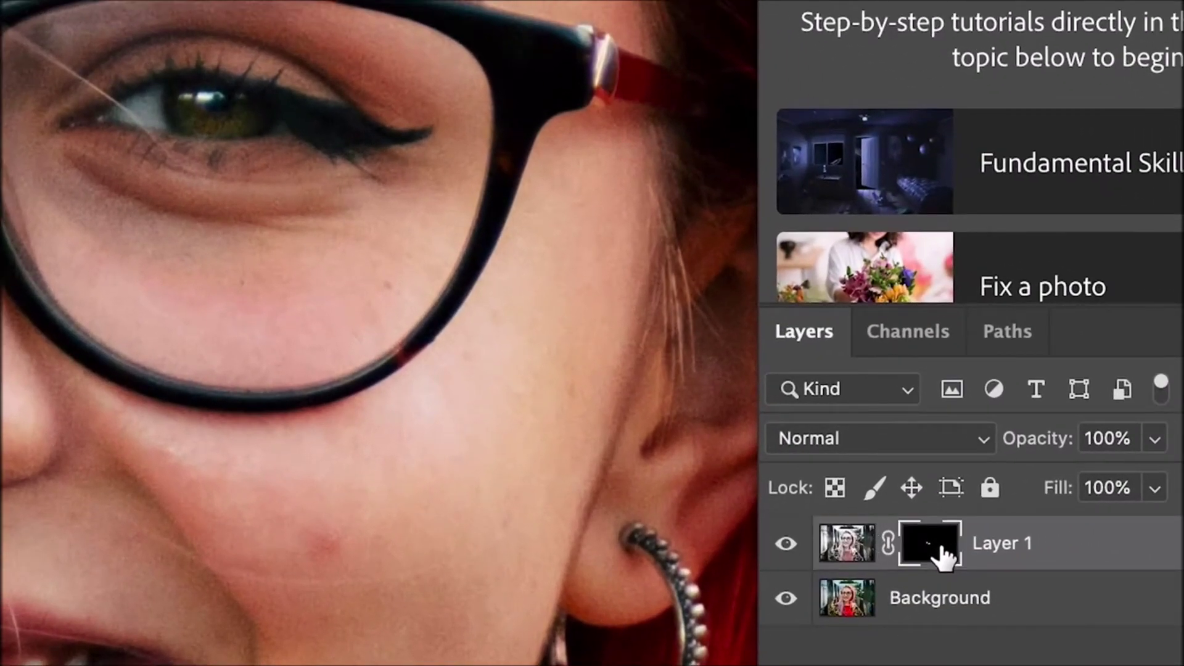
left_click_drag(164, 103, 217, 125)
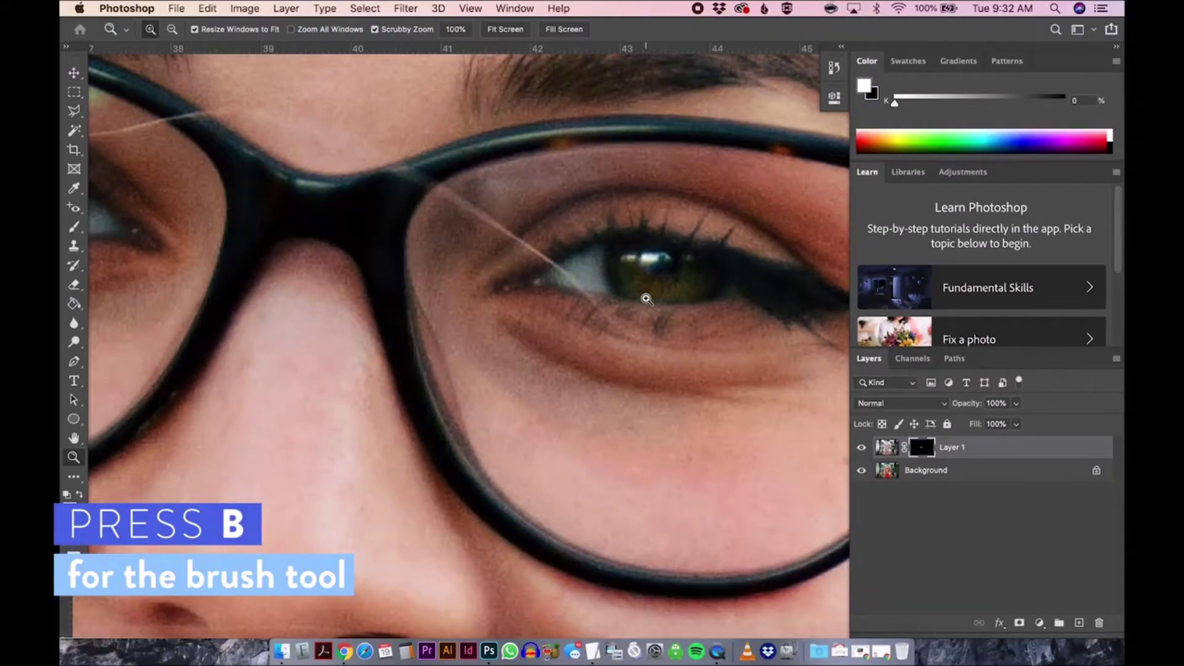
key("b")
left_click(398, 30)
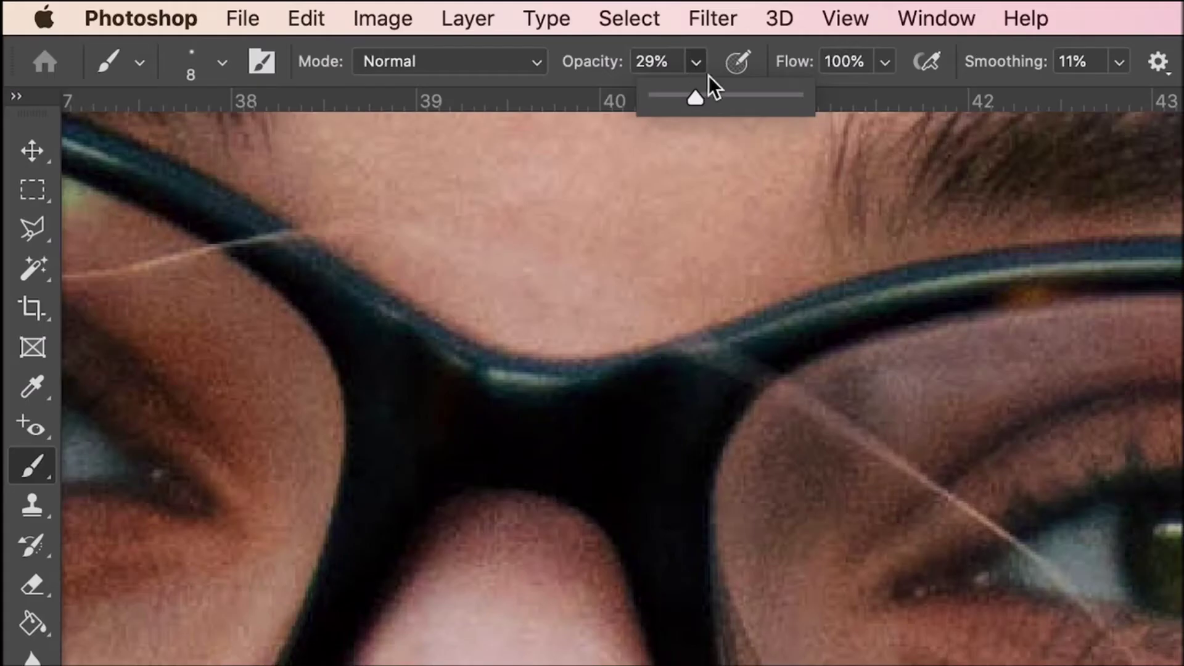
left_click(803, 93)
left_click_drag(735, 97, 728, 95)
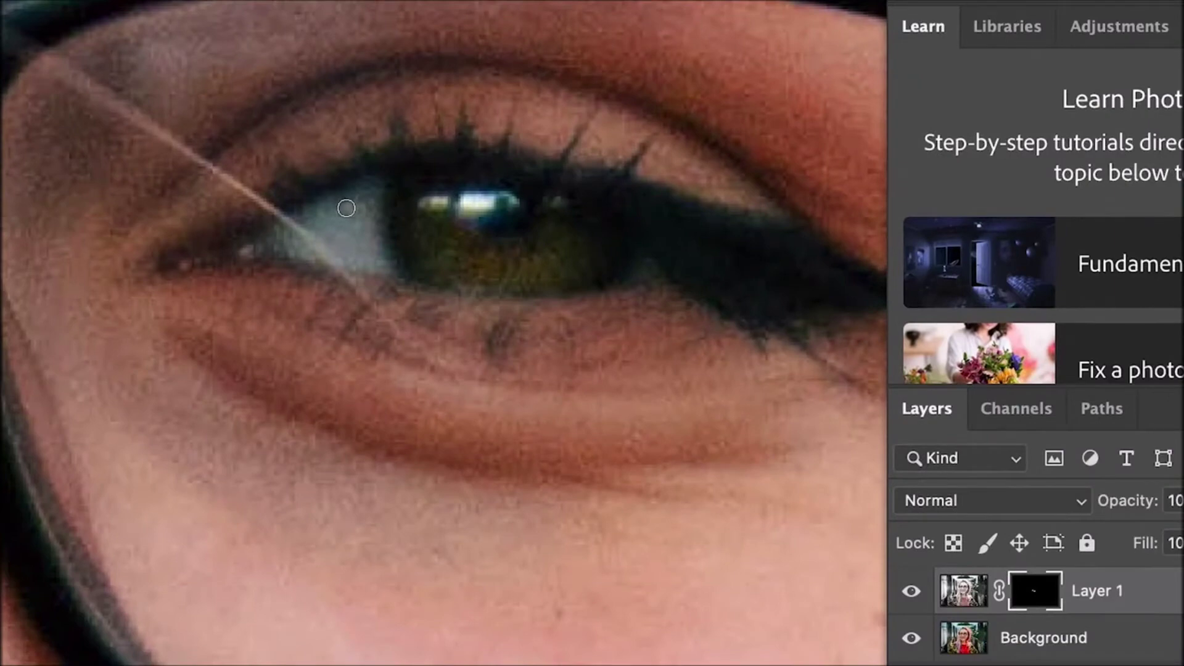
mouse_move(351, 233)
left_mouse_down()
mouse_move(286, 261)
mouse_move(294, 236)
mouse_move(336, 210)
mouse_move(334, 225)
left_mouse_up()
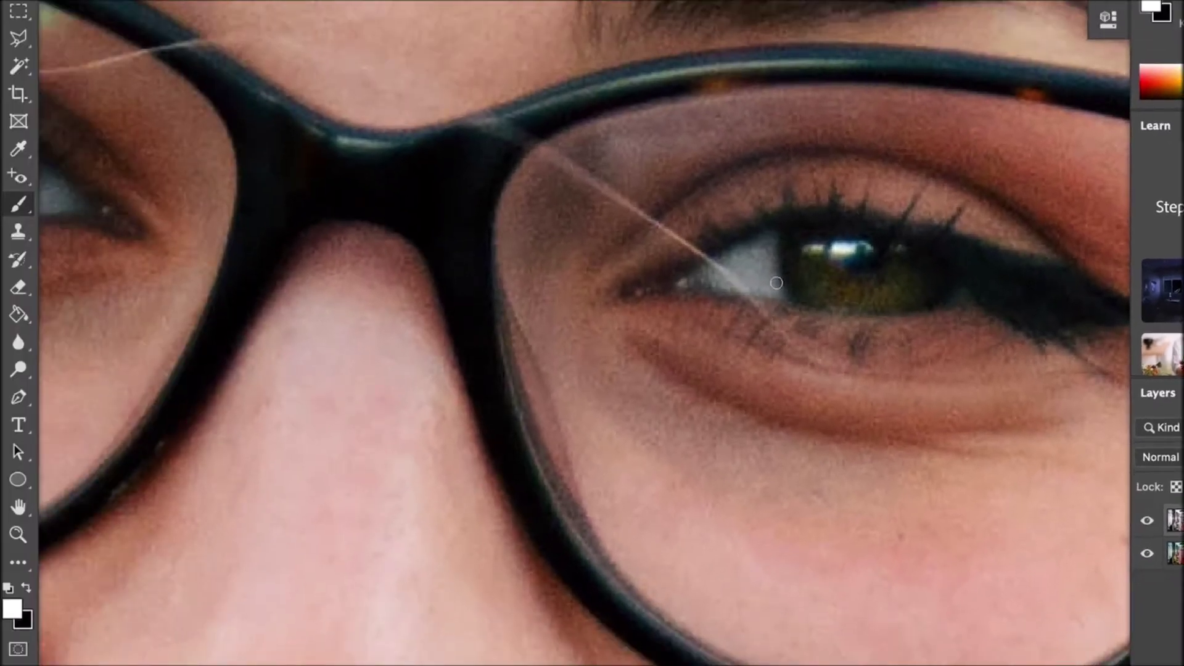
scroll(471, 243, "left", 10)
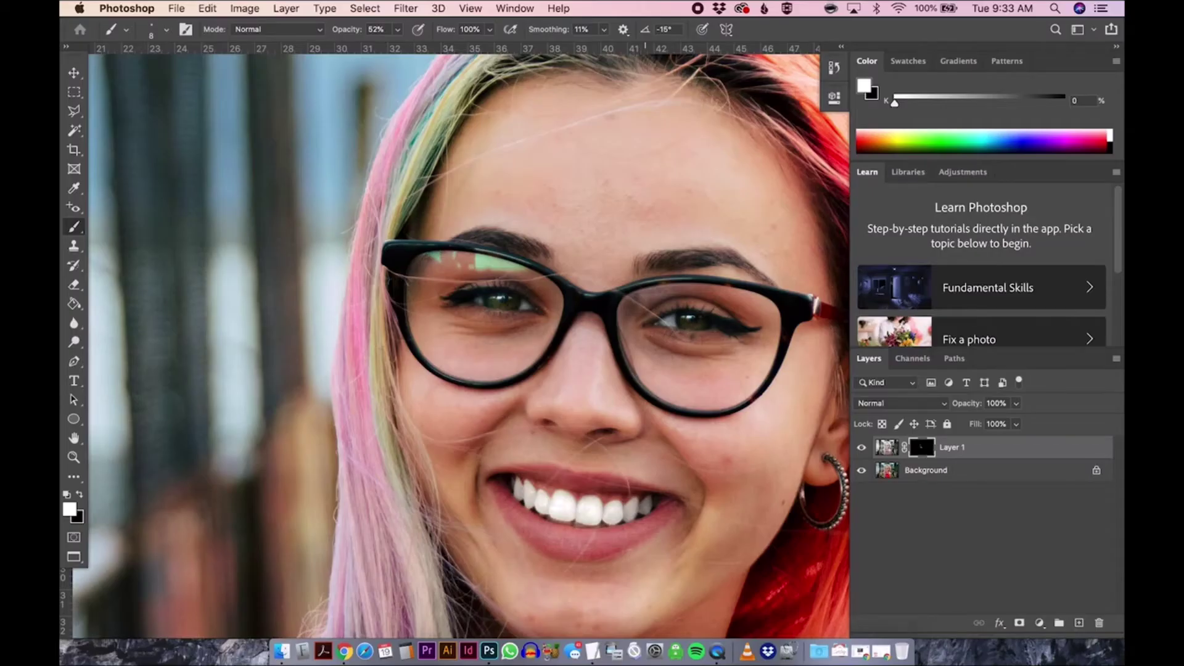
Step: Toggle Layer 1's visibility to compare the eyes and teeth before and after, and view the whole portrait
left_click(862, 448)
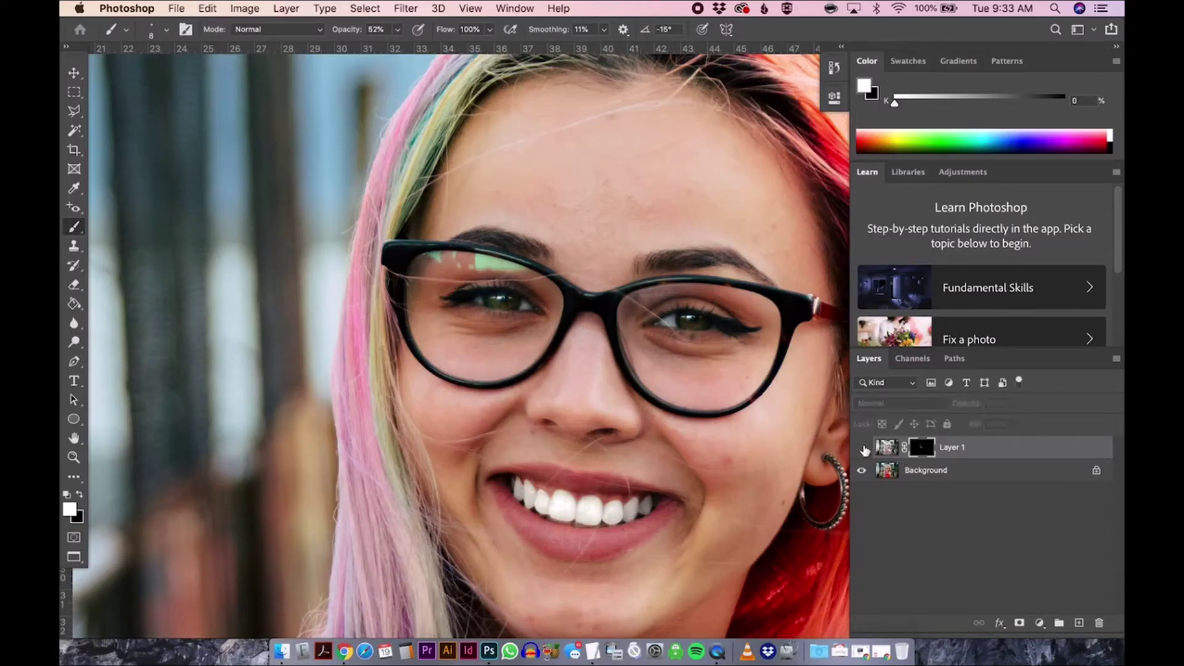
left_click(862, 449)
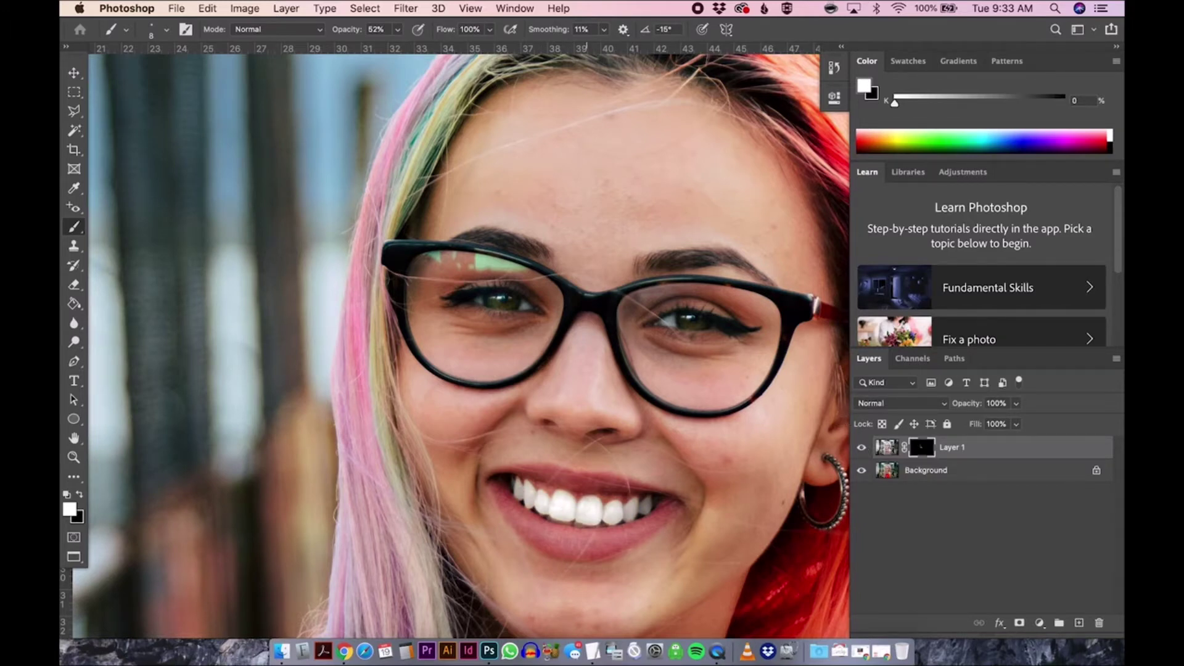
key("super+0")
Step: Save the retouched portrait as the layered Photoshop file Teeth-Retouched.psd in the Edited folder
key("shift+super+s")
left_click(549, 91)
type("-Retouched")
double_click(441, 204)
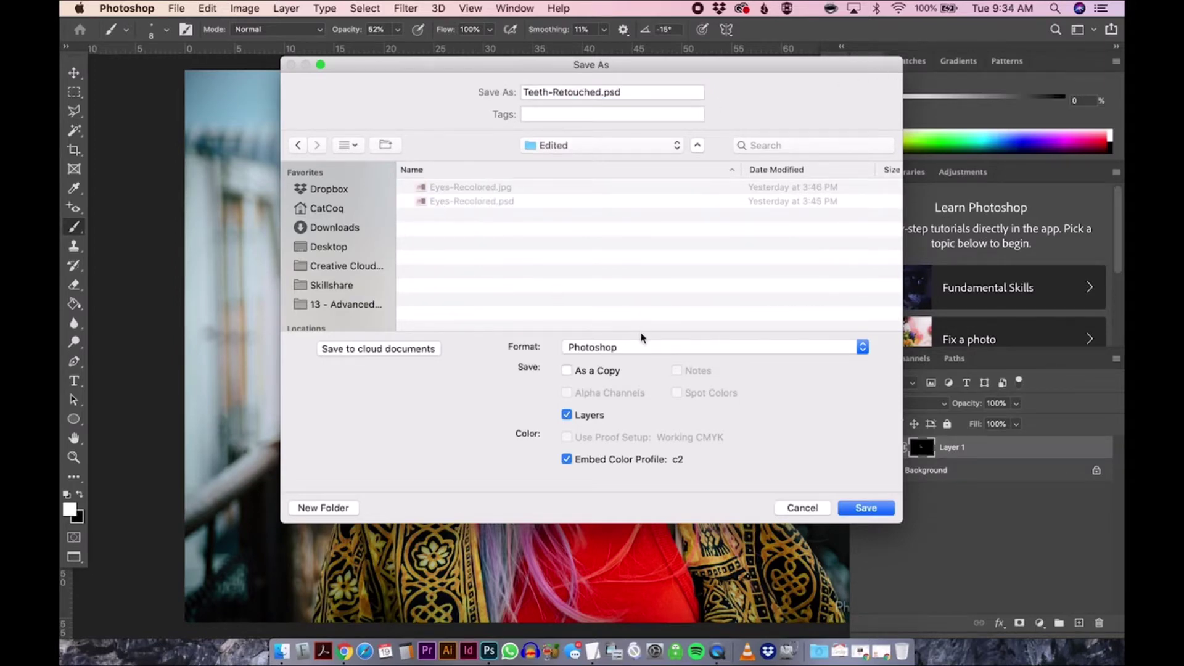
left_click(866, 508)
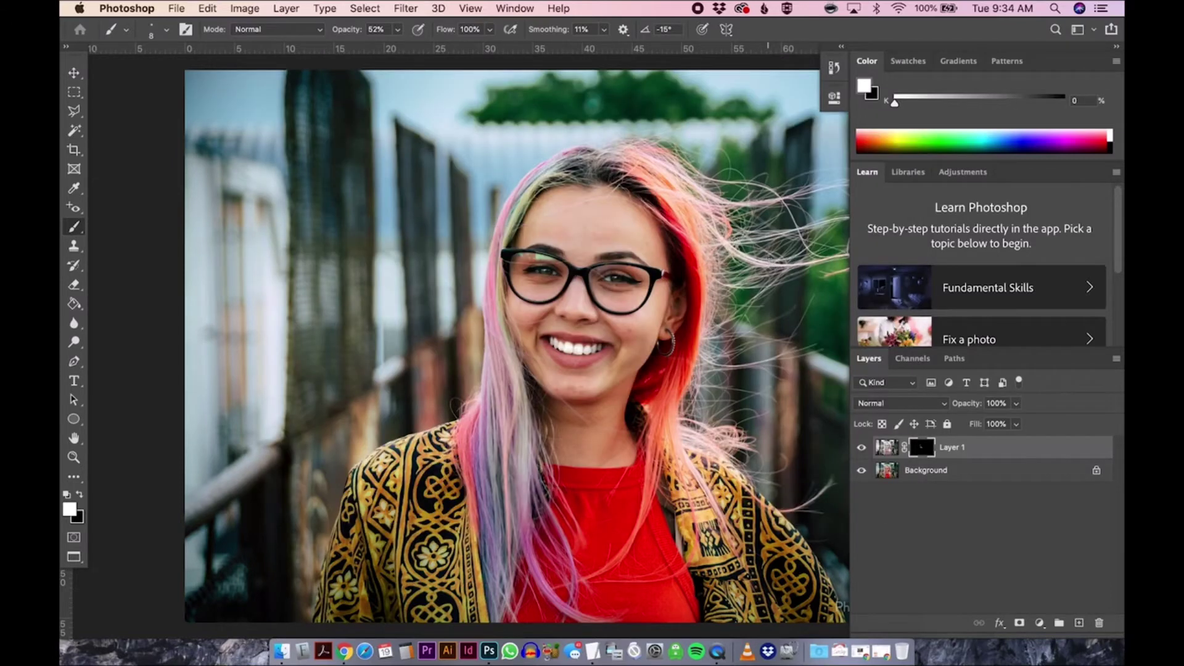
Step: Save a JPEG copy of the portrait as Teeth-Retouched.jpg in the Edited folder
key("super+shift+s")
left_click(630, 351)
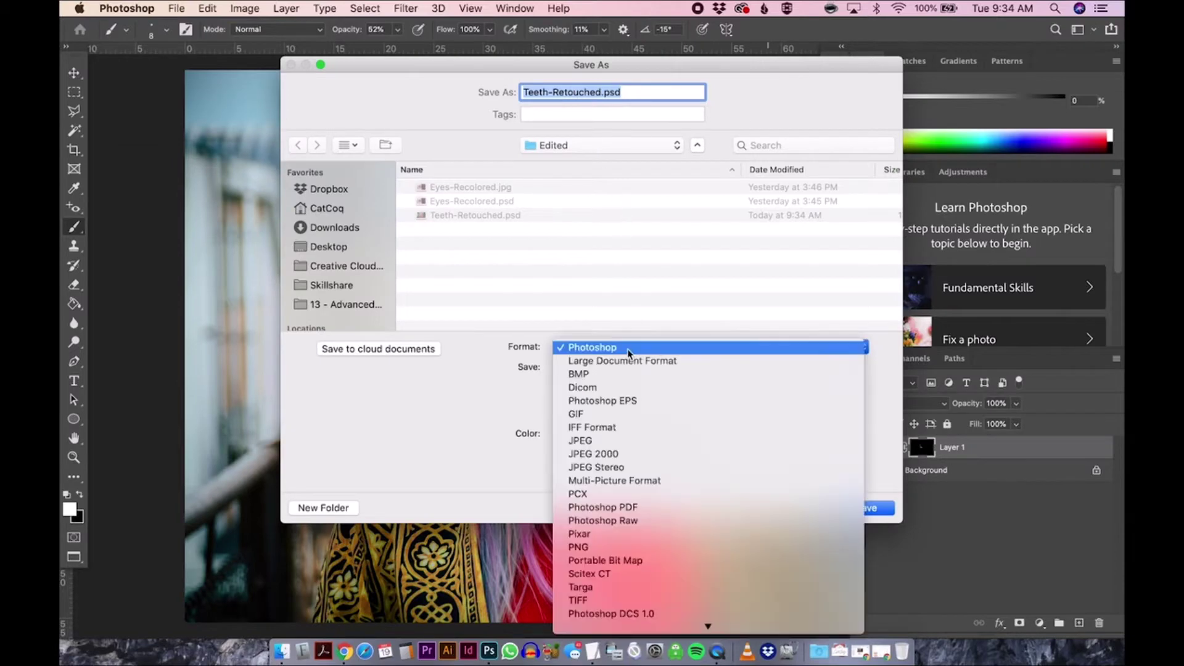
left_click(630, 451)
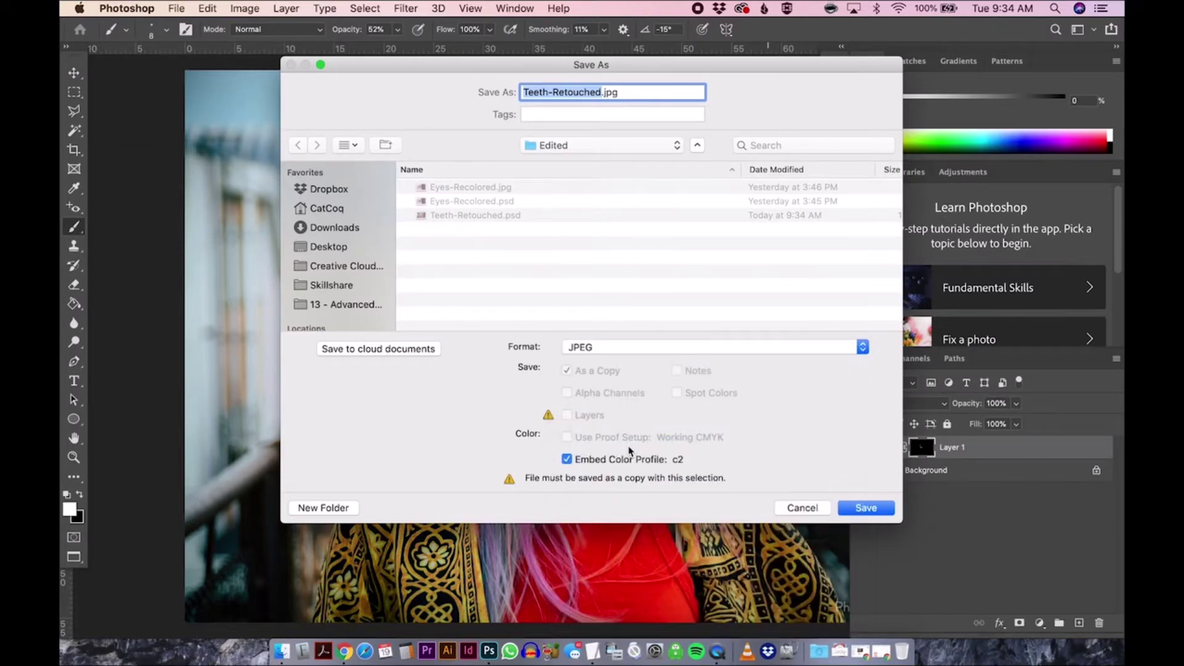
left_click(863, 508)
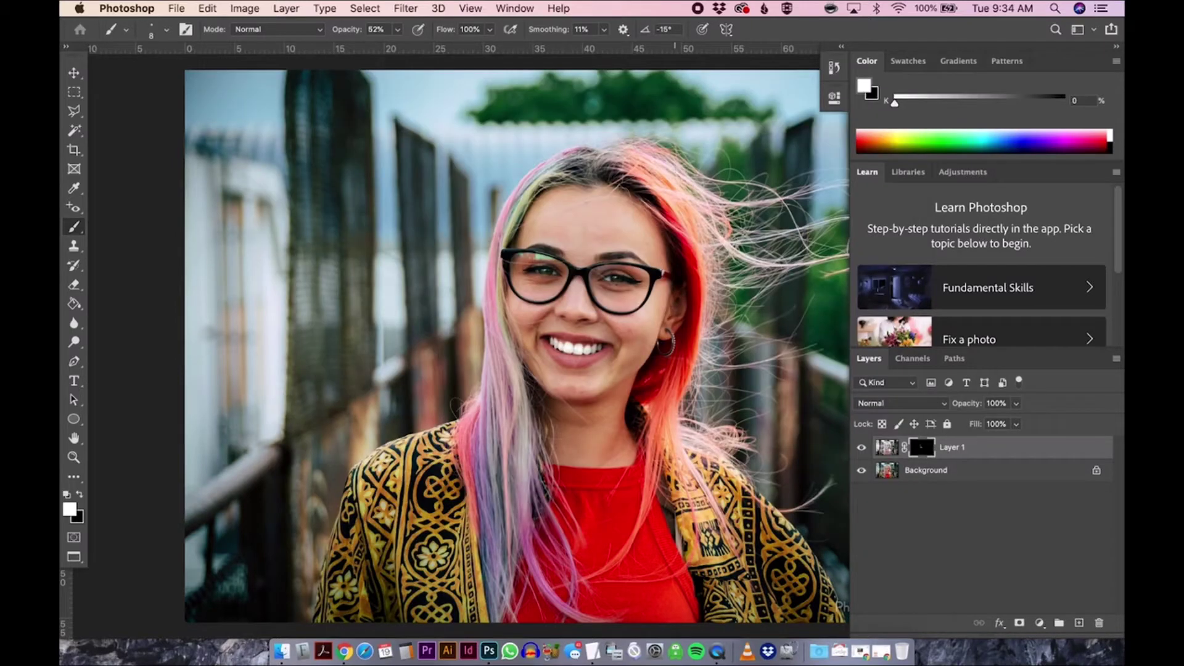
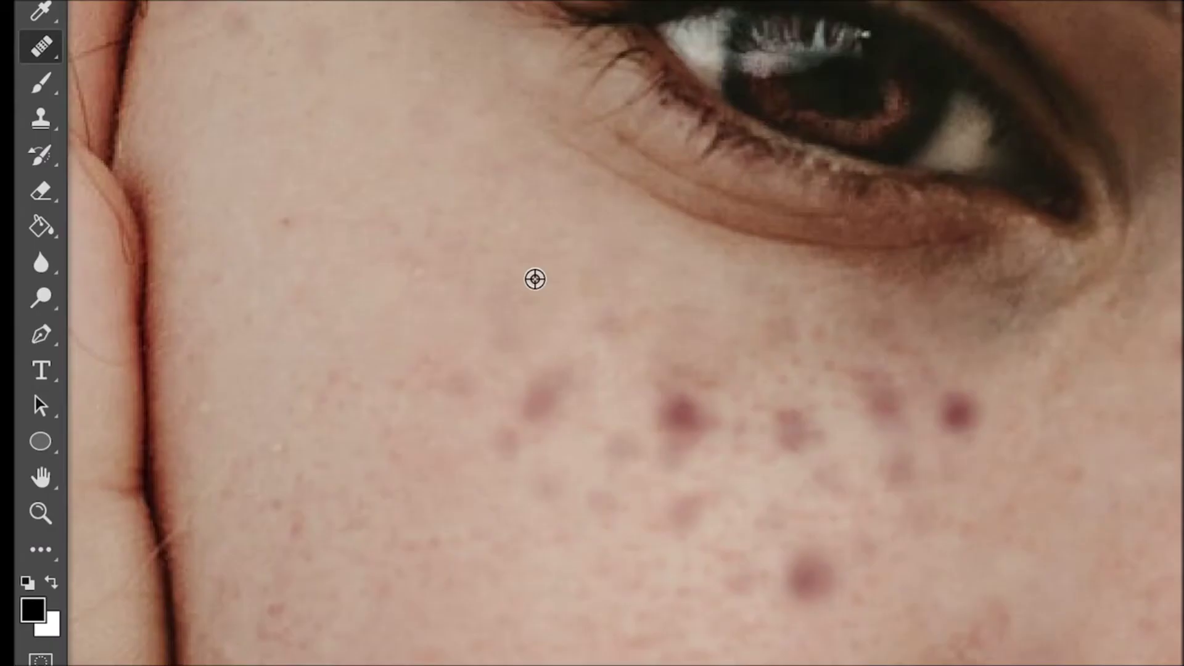
Step: Remove the dark red blemishes across the cheek beside the hand with the Healing Brush, using clear sampled skin
left_click(555, 395)
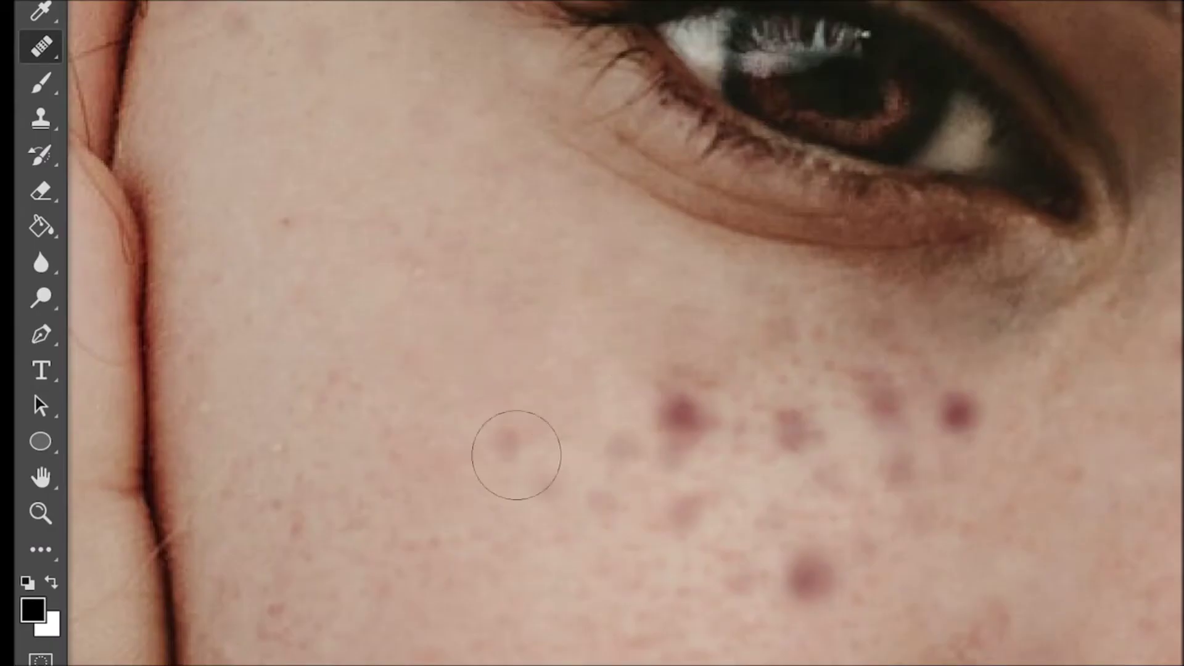
left_click(681, 413)
left_click(678, 515)
left_click(807, 576)
left_click(798, 429)
left_click(964, 413)
left_click(900, 349)
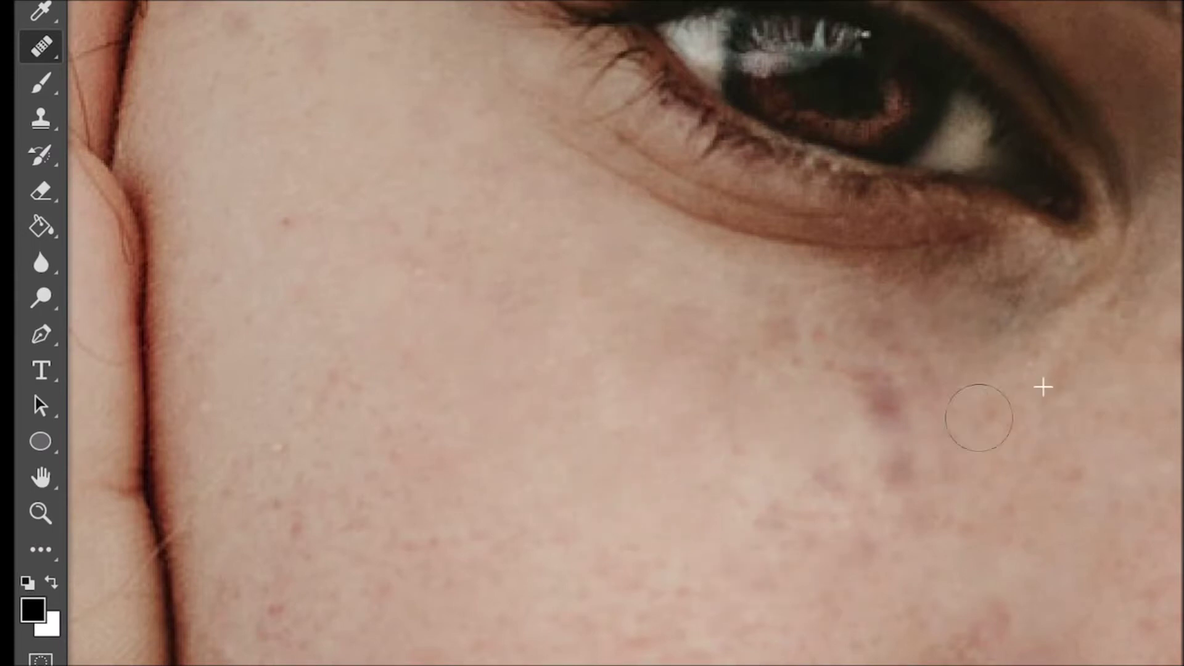
Step: Heal the remaining spots on the same cheek below the inner eye corner and just under the eye
left_click(890, 400)
left_click(830, 475)
left_click(771, 515)
left_click(901, 470)
left_click(915, 504)
left_click(1075, 475)
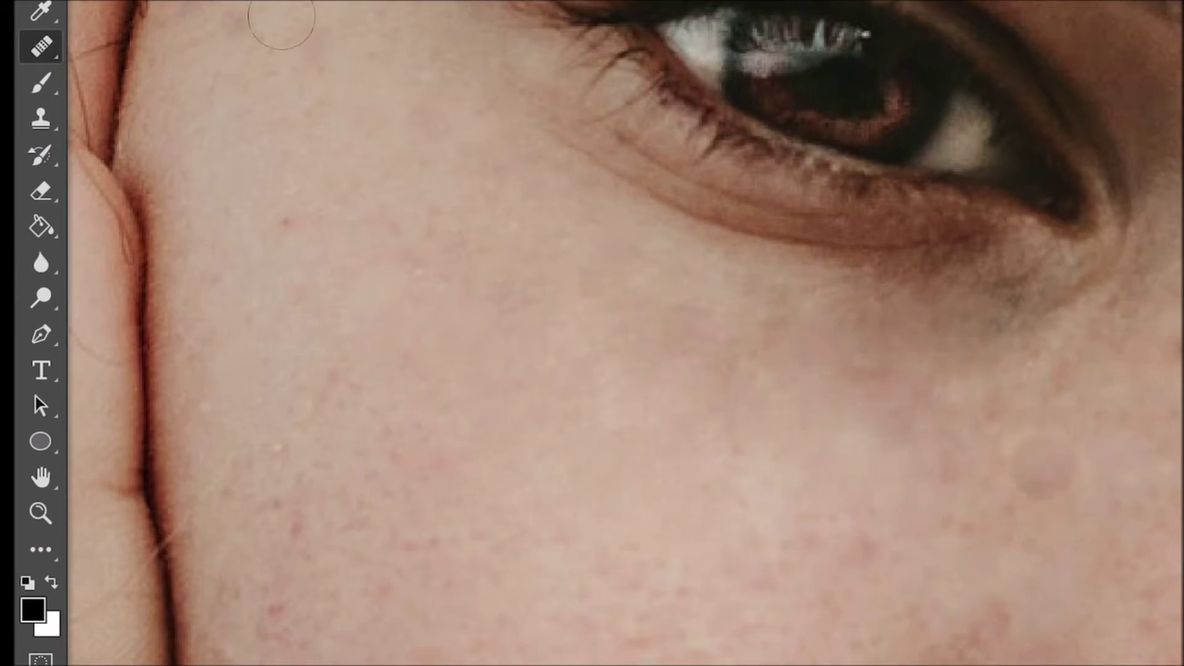
left_click(783, 336)
Step: Heal the blemishes on the bridge and side of the nose with the Healing Brush
scroll(759, 351, "right", 4)
scroll(1104, 236, "right", 3)
left_click(947, 255)
left_click(1098, 302)
left_click(930, 360)
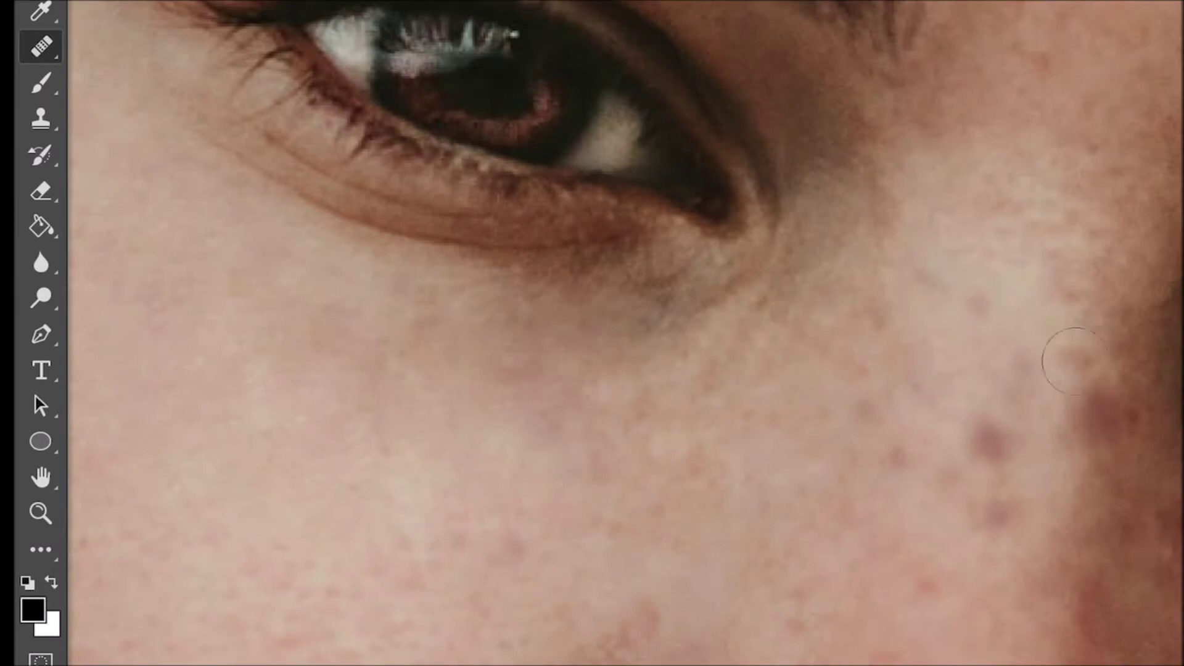
left_click(992, 442)
left_click(1110, 398)
left_click(1003, 505)
left_click(912, 457)
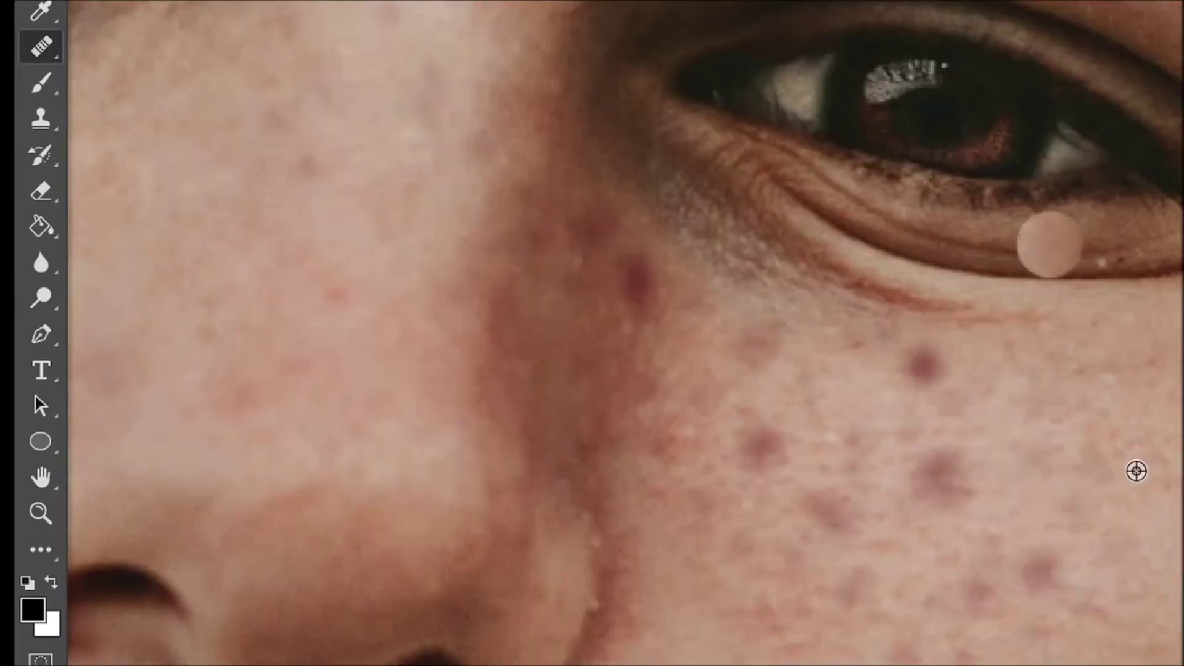
Step: Sample clear skin on the other cheek and heal the dark spots below the eye and beside the nose
left_click(1137, 472, "alt")
left_click(1040, 572)
left_click(949, 478)
left_click(927, 369)
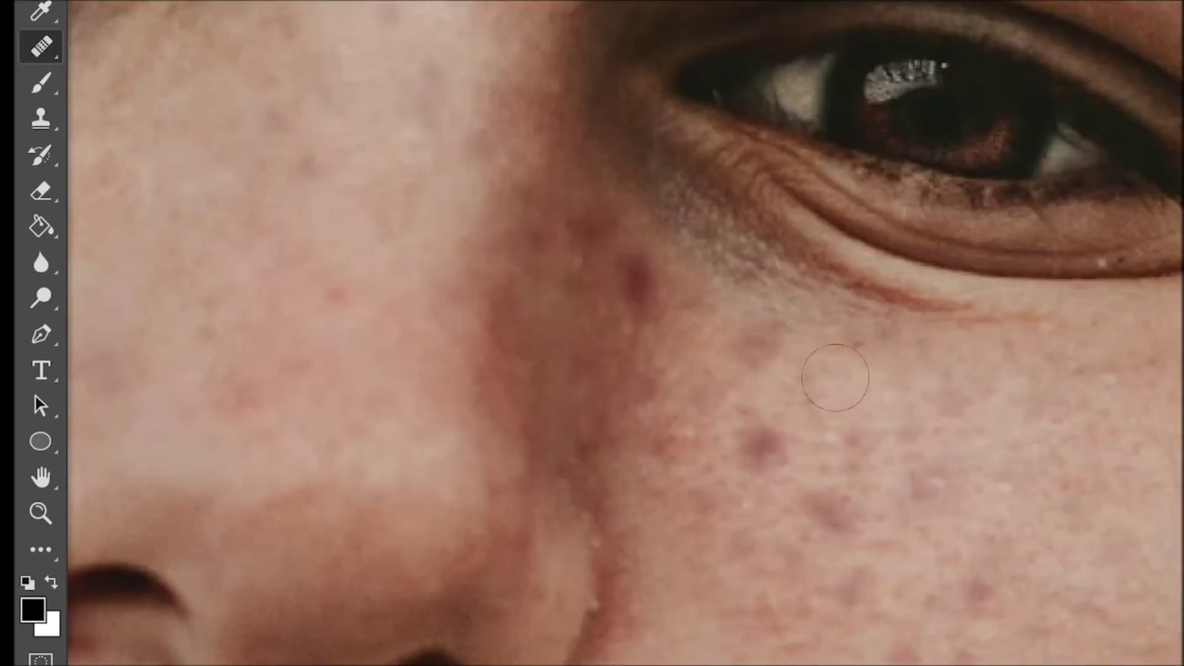
left_click(764, 346)
left_click(638, 271)
left_click(762, 445)
left_click(836, 512)
left_click(981, 589)
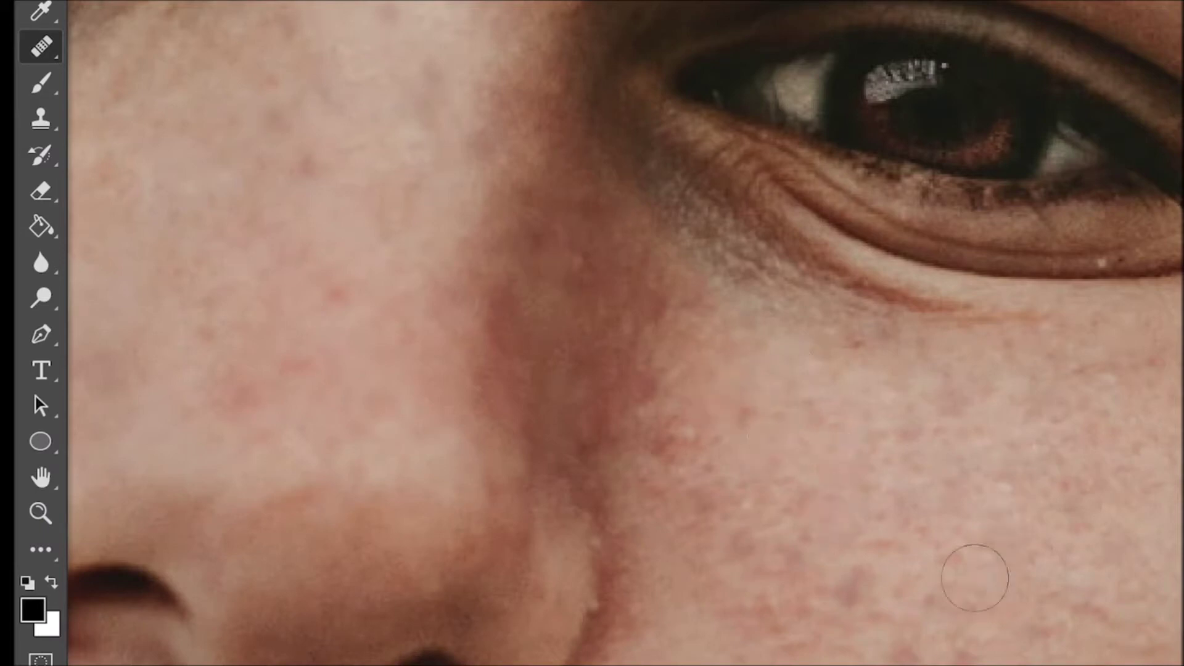
Step: Heal the fainter leftover spots on that cheek and the red marks on the nose
left_click(854, 587)
left_click(676, 443)
left_click(749, 535)
left_click(336, 291)
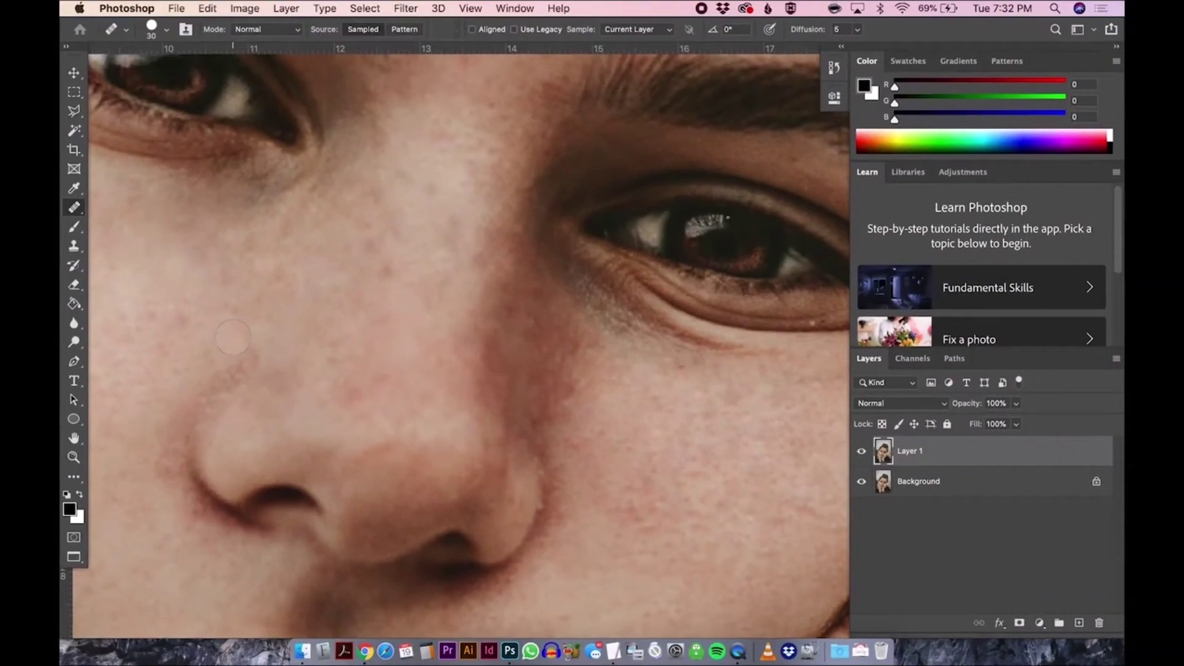
left_click(234, 337)
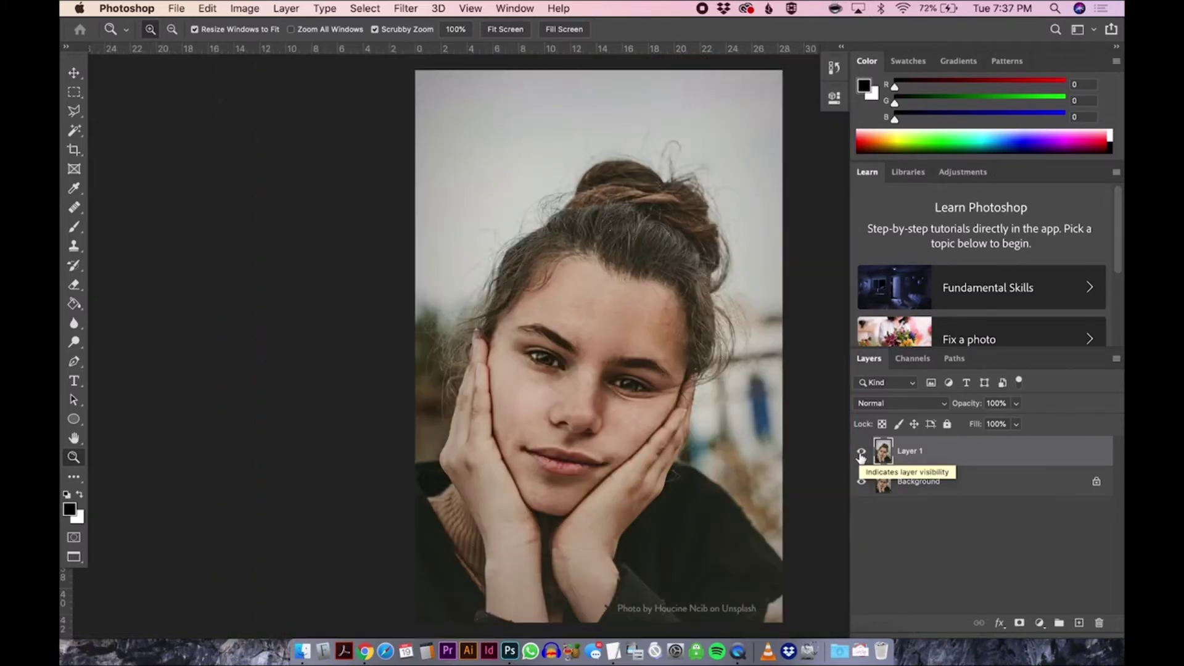
Step: Duplicate Layer 1 and apply the Dust & Scratches filter to the copy with a radius of 11 pixels
left_click(675, 431)
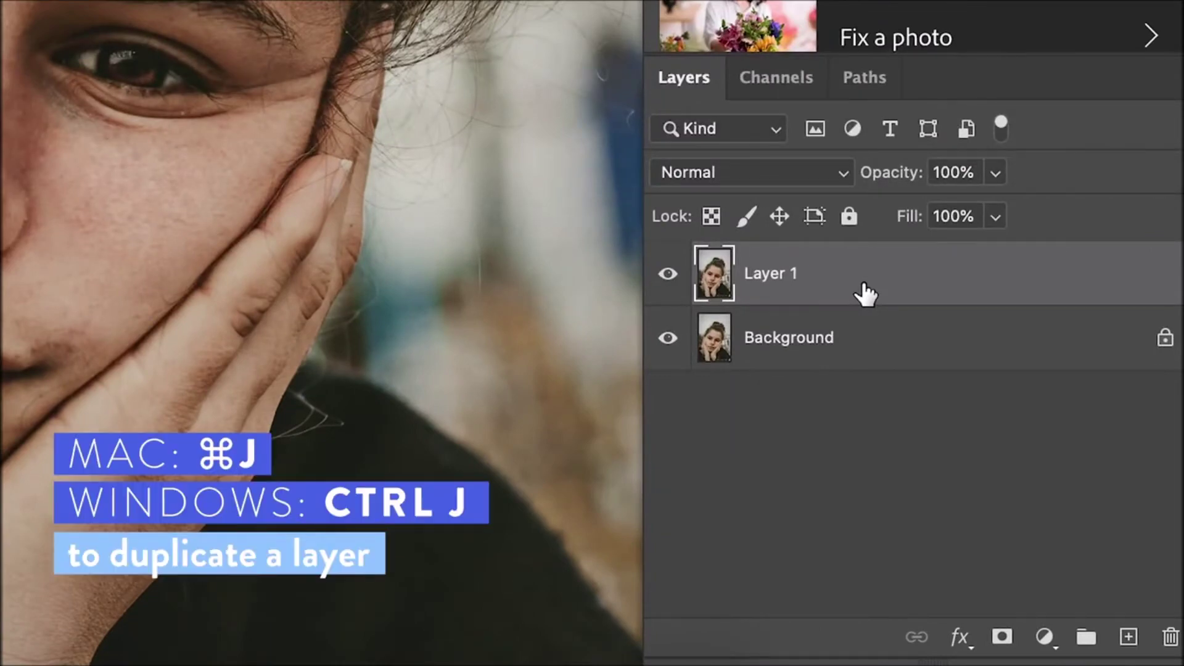
key("ctrl+j")
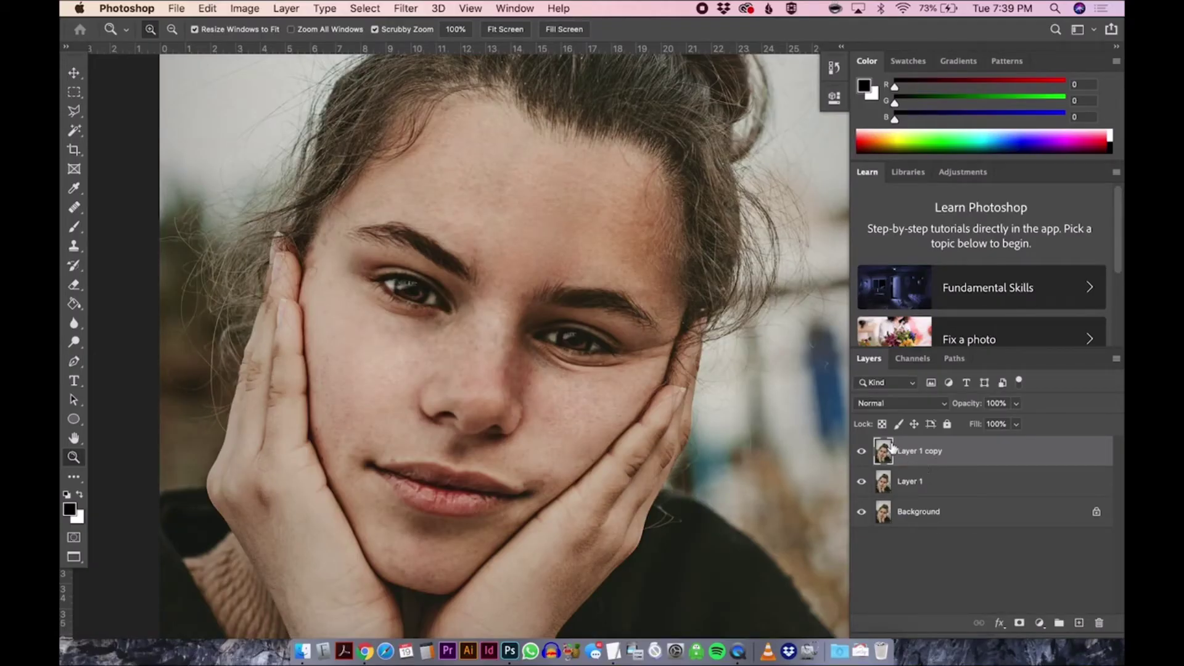
left_click(407, 8)
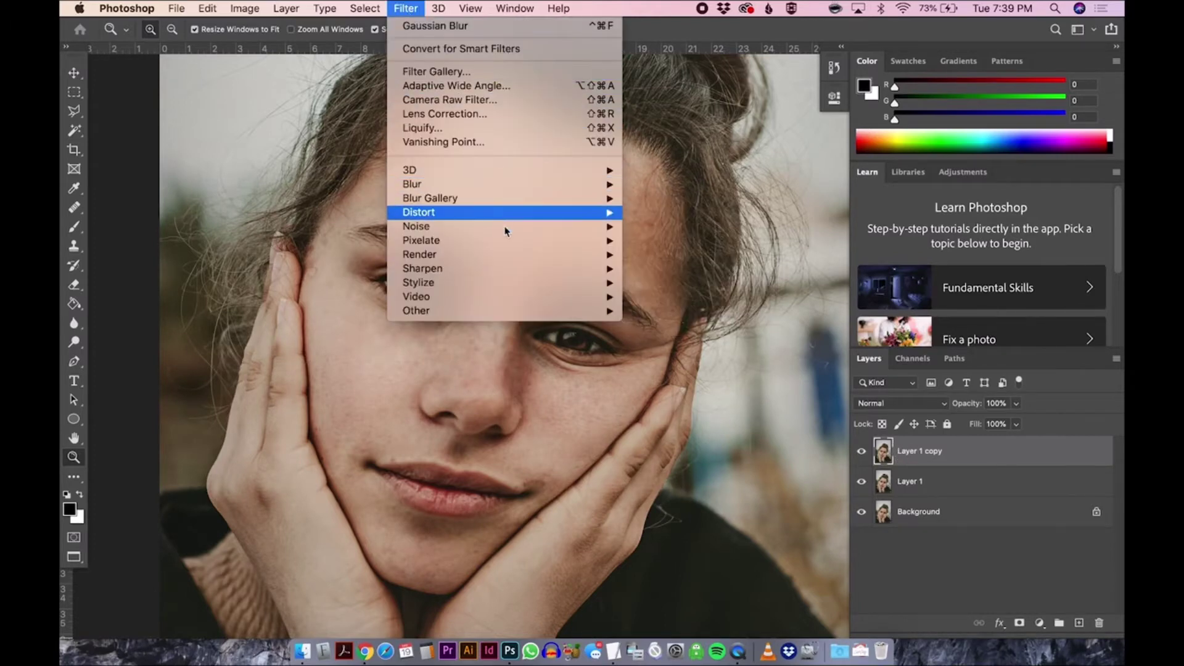
mouse_move(504, 228)
left_click(660, 254)
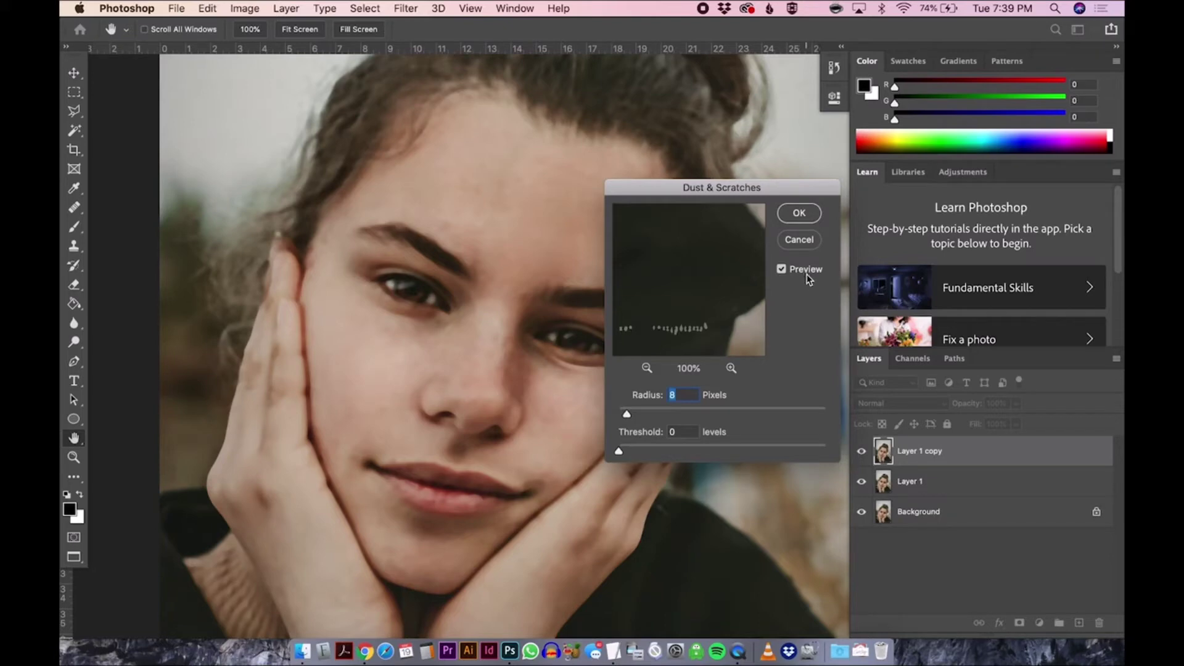
left_click_drag(626, 413, 630, 415)
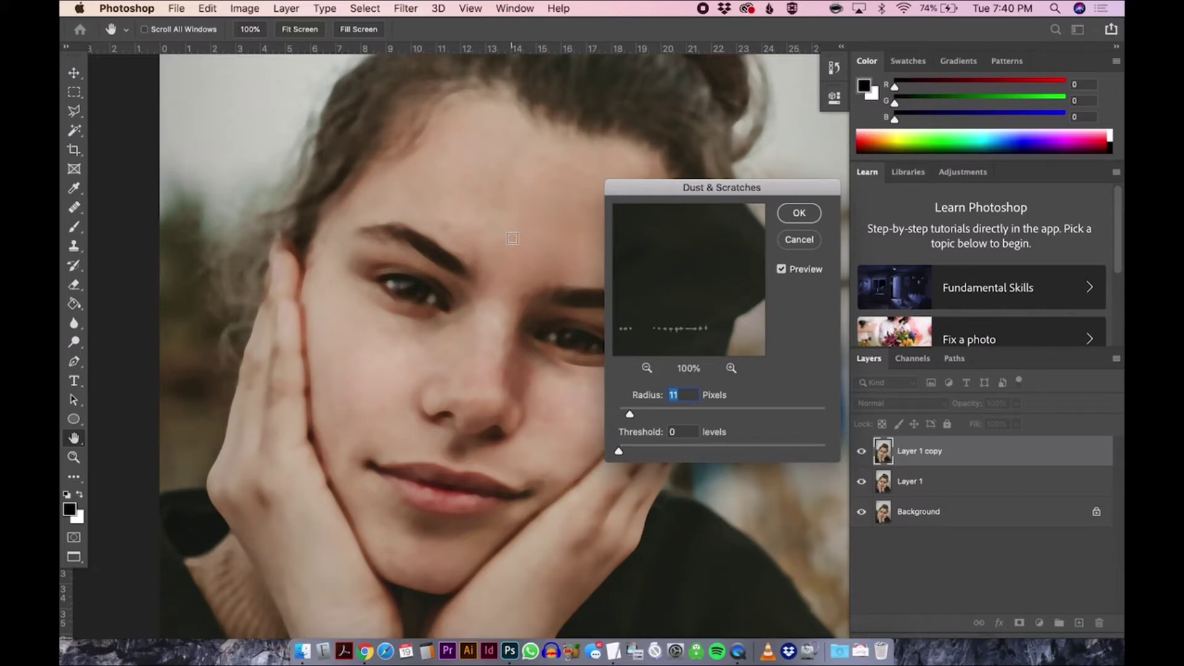
left_click(790, 409)
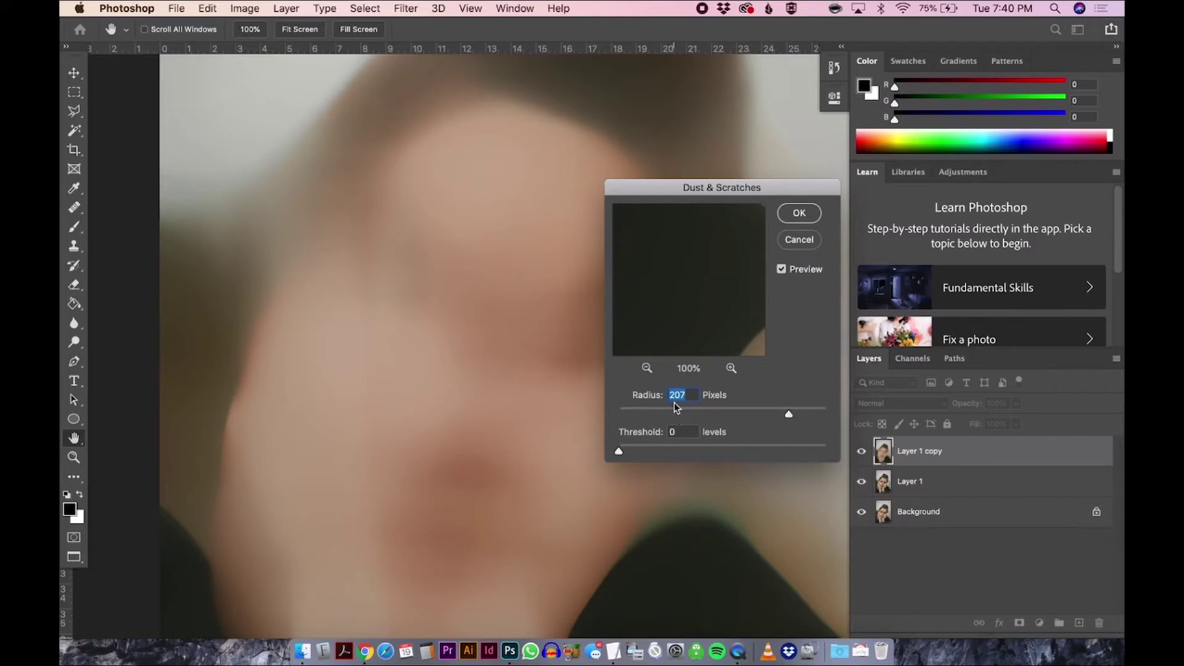
type("11")
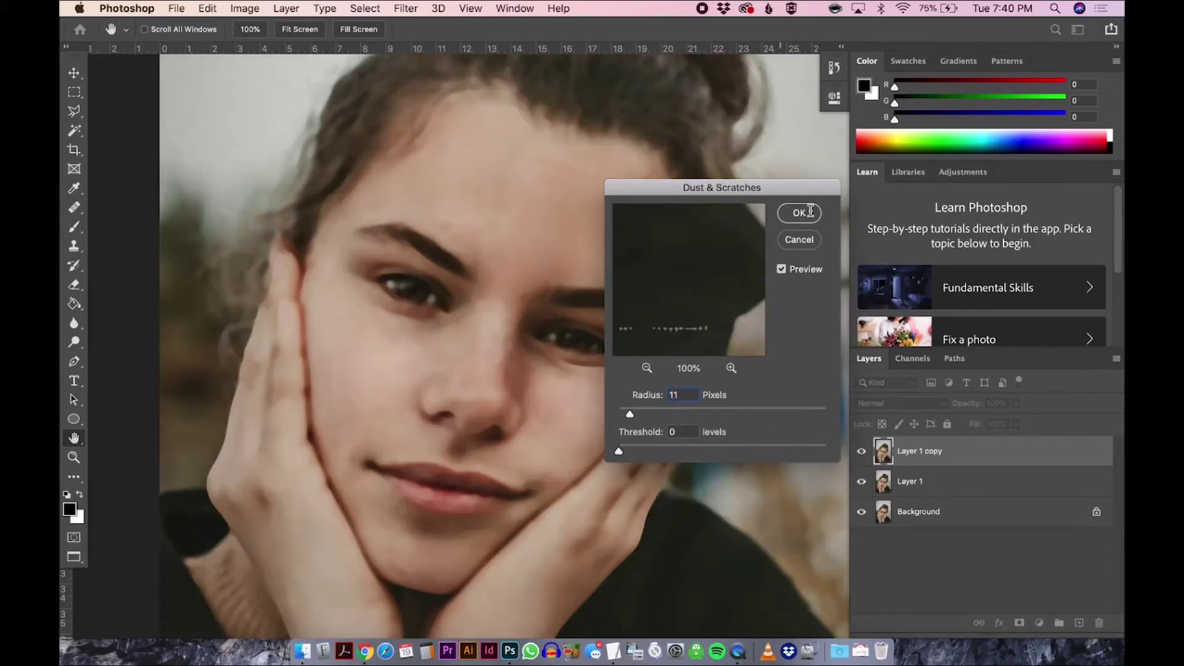
left_click(799, 213)
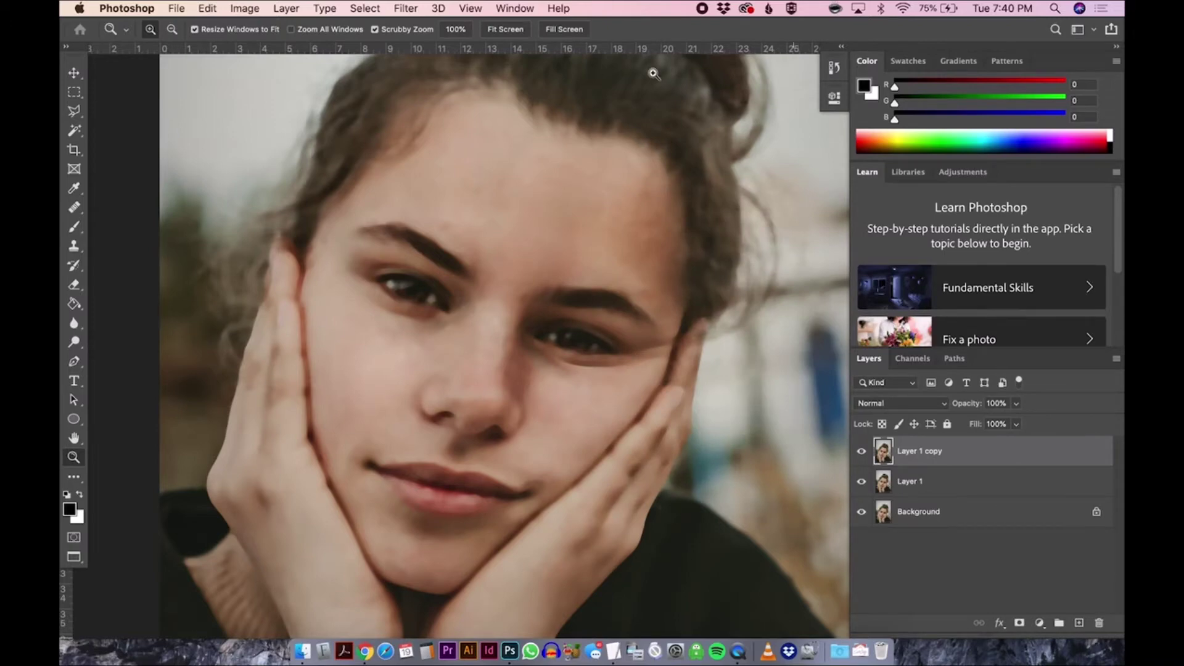
Step: Apply a Gaussian Blur with a 2.4-pixel radius to Layer 1 copy
left_click(406, 8)
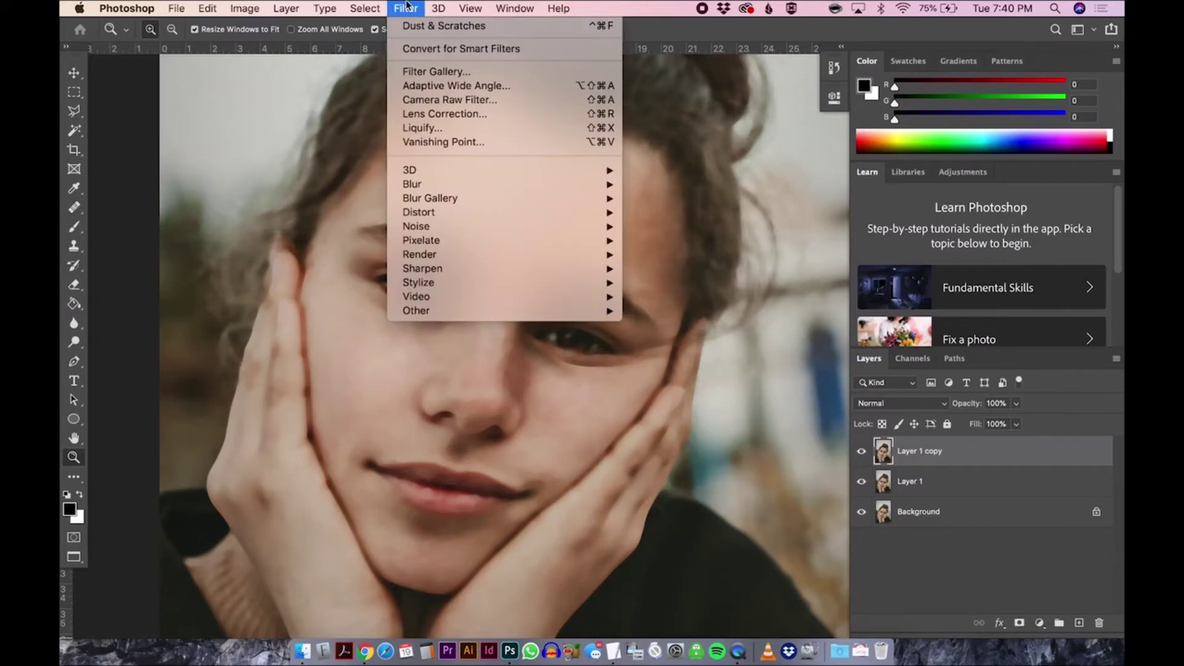
mouse_move(466, 185)
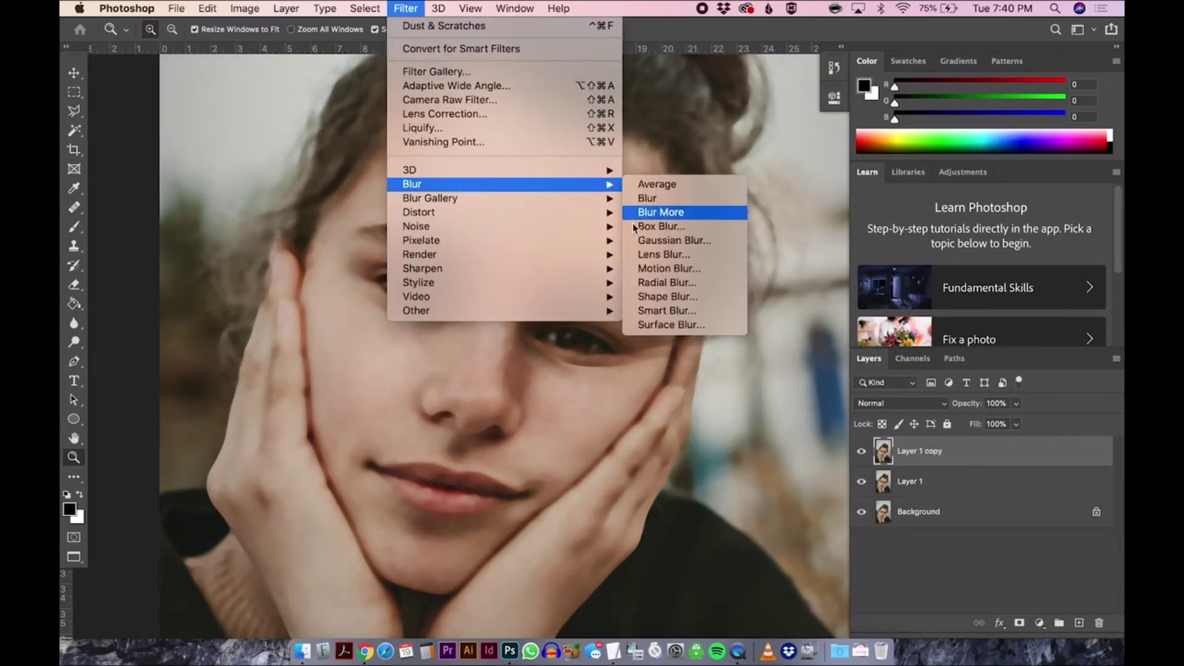
left_click(646, 240)
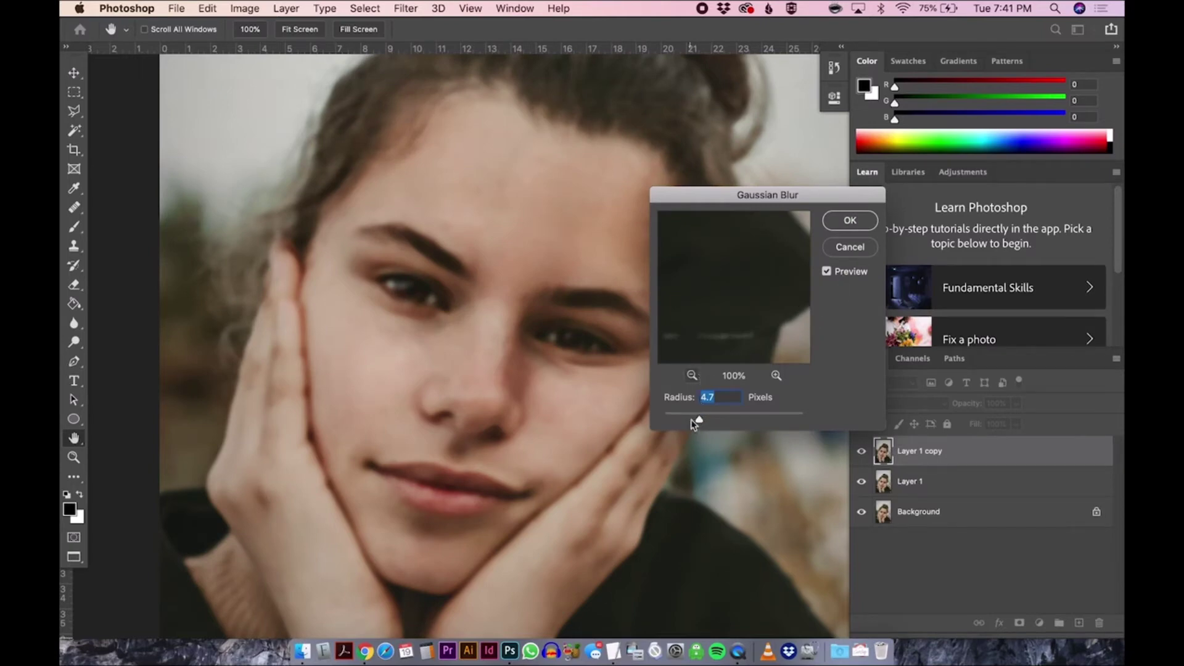
left_click_drag(701, 422, 665, 423)
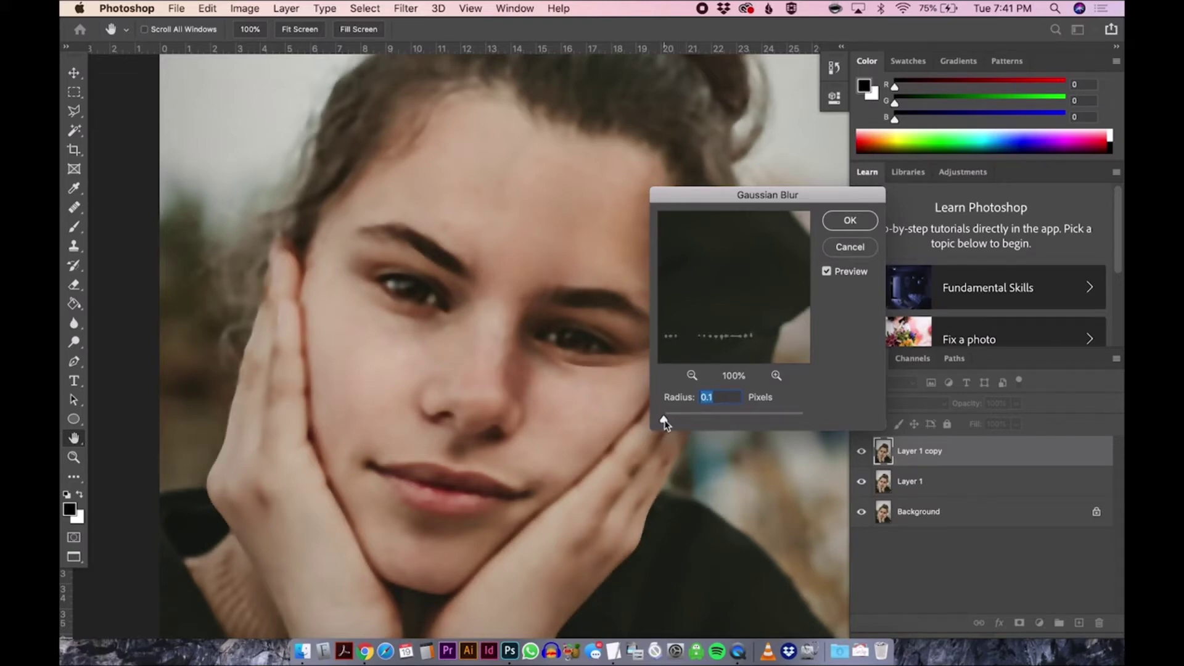
left_click_drag(665, 423, 814, 418)
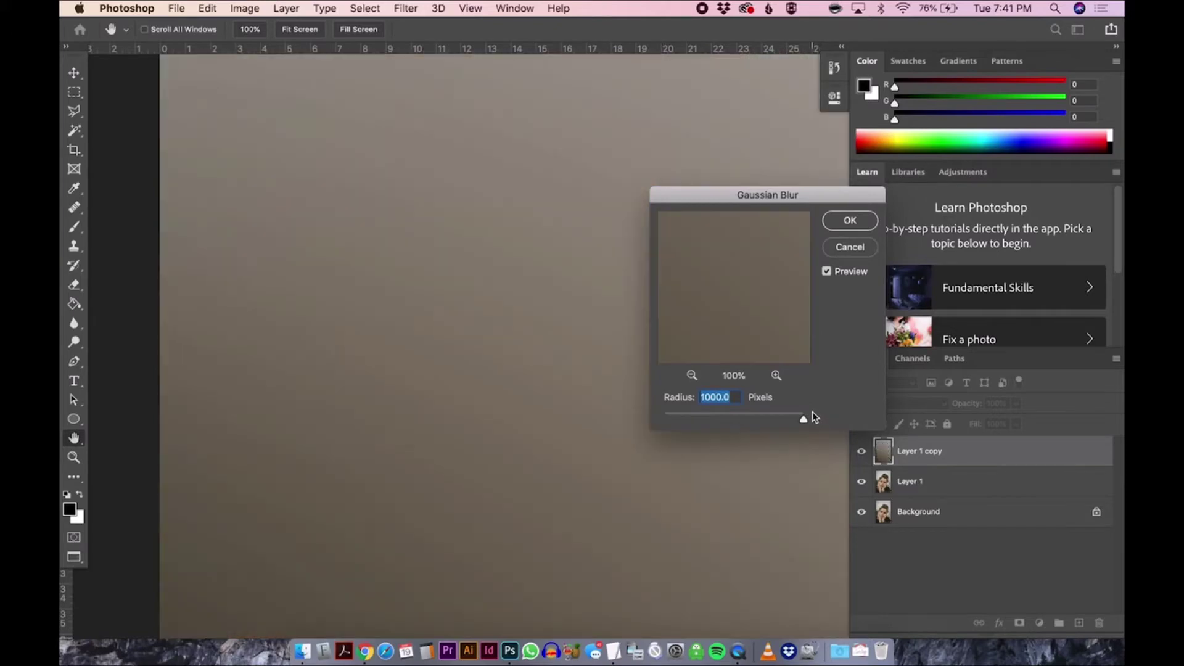
left_click(682, 418)
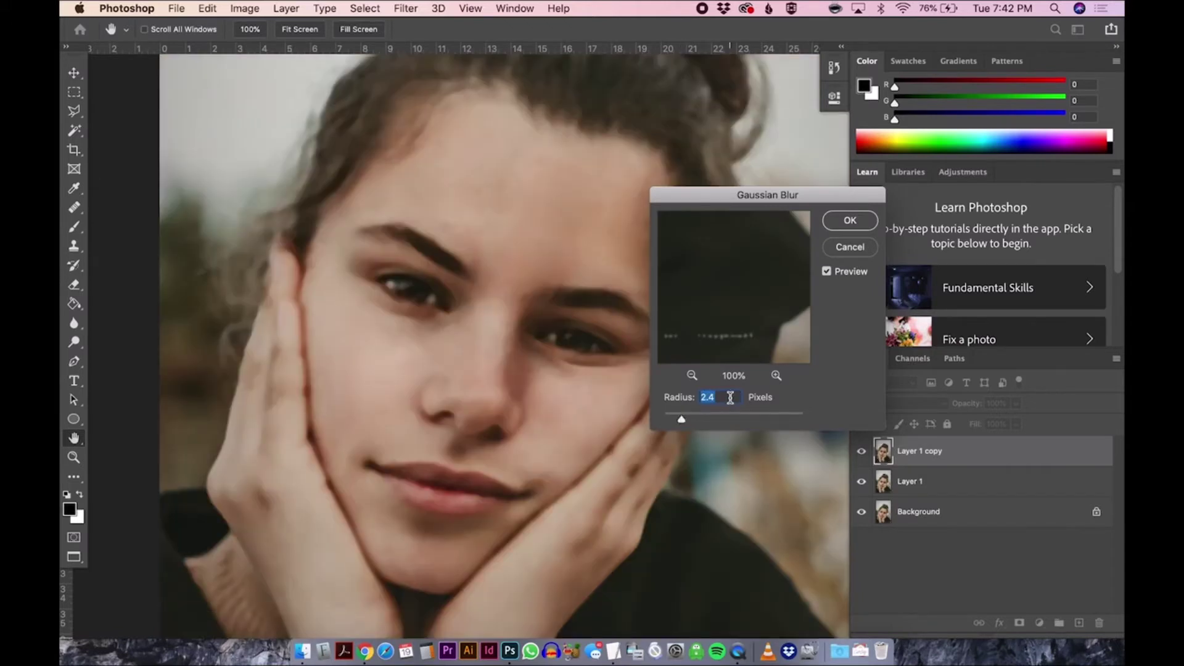
left_click(851, 221)
key("z")
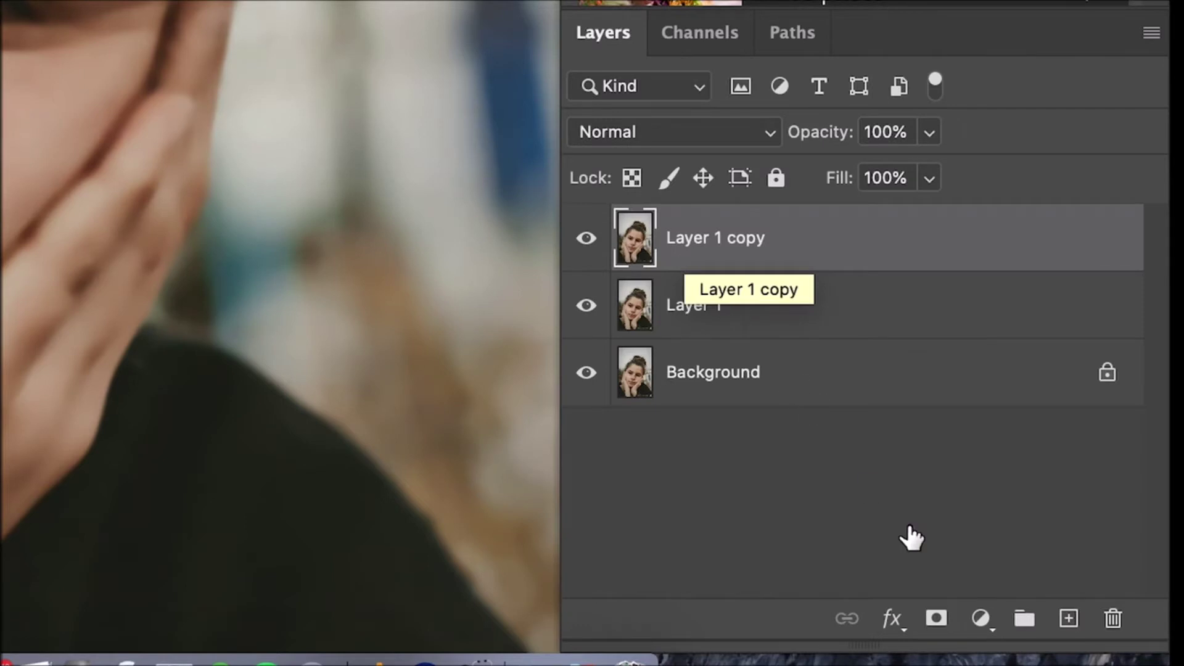
Step: Add a layer mask to Layer 1 copy and fill it with black using the Paint Bucket tool
left_click(937, 620)
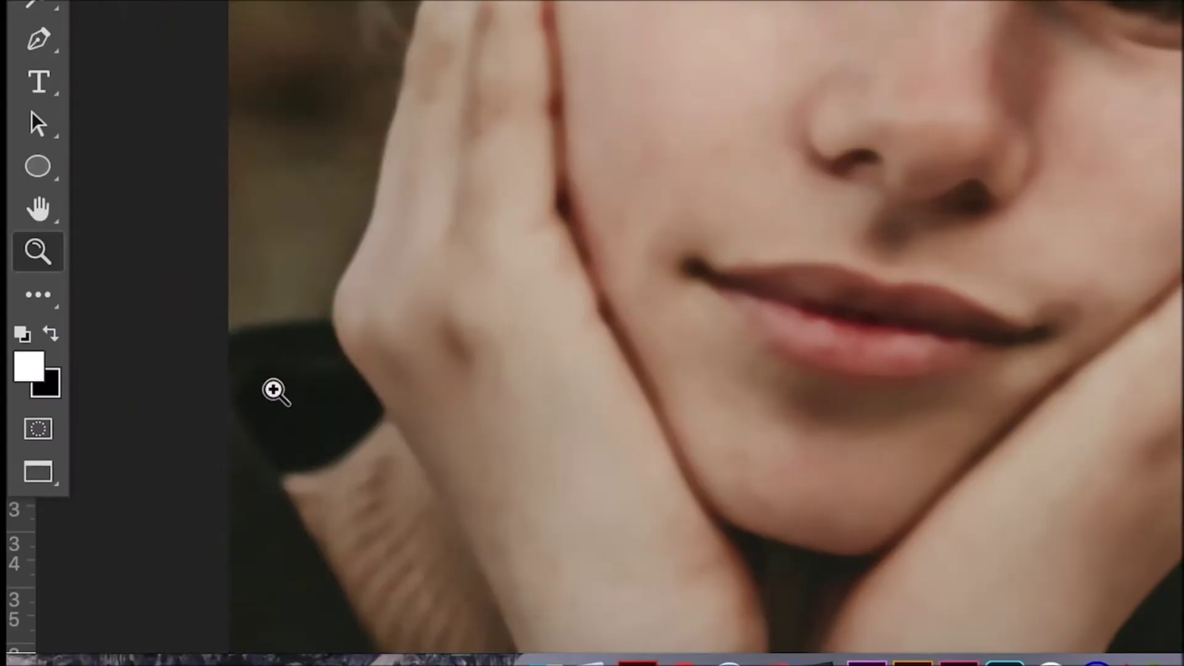
left_click(52, 334)
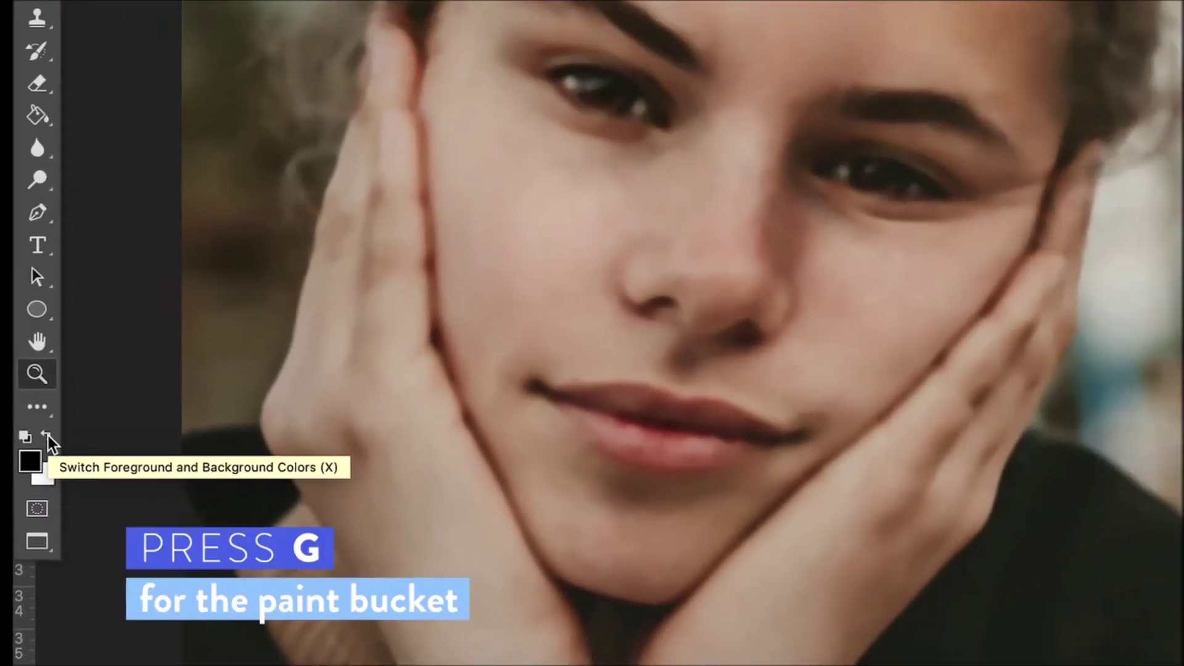
key("g")
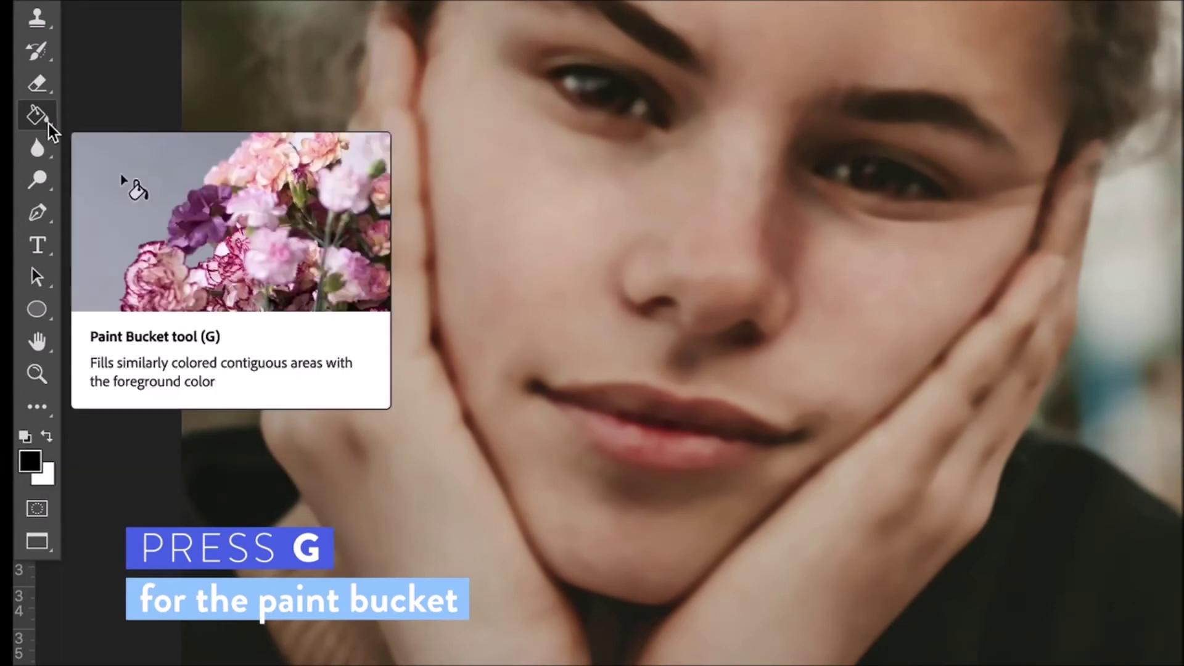
right_click(49, 124)
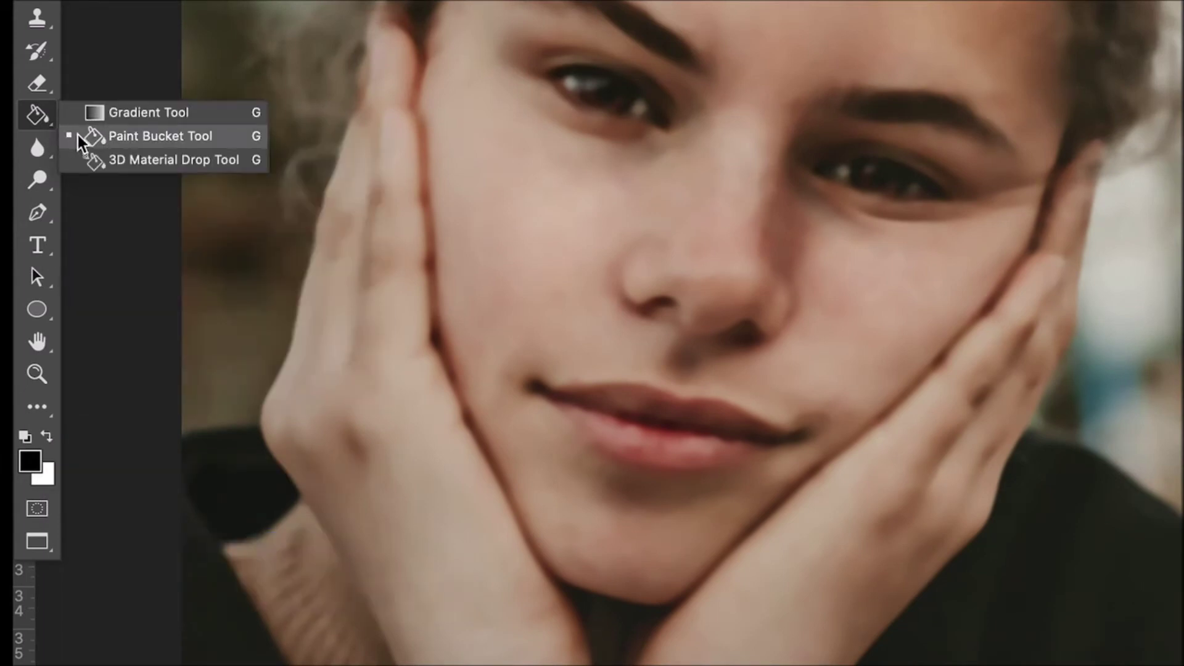
left_click(78, 135)
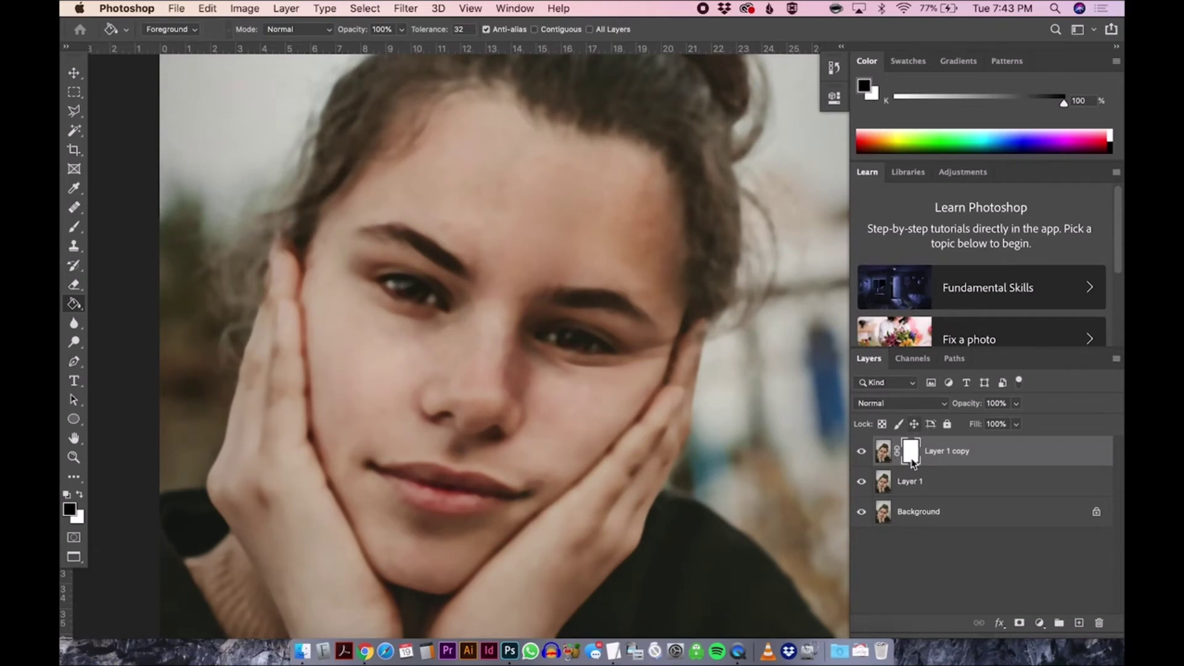
left_click(518, 367)
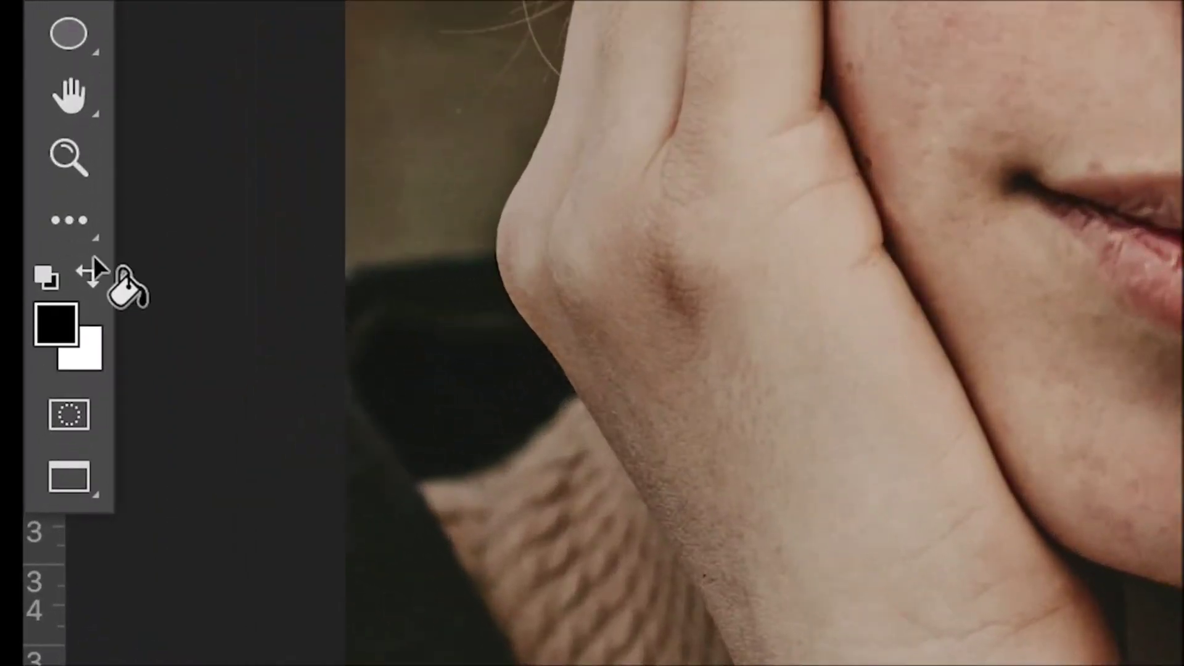
Step: Set up a soft white Brush at 65% opacity and 400 px size for painting on the mask
left_click(84, 274)
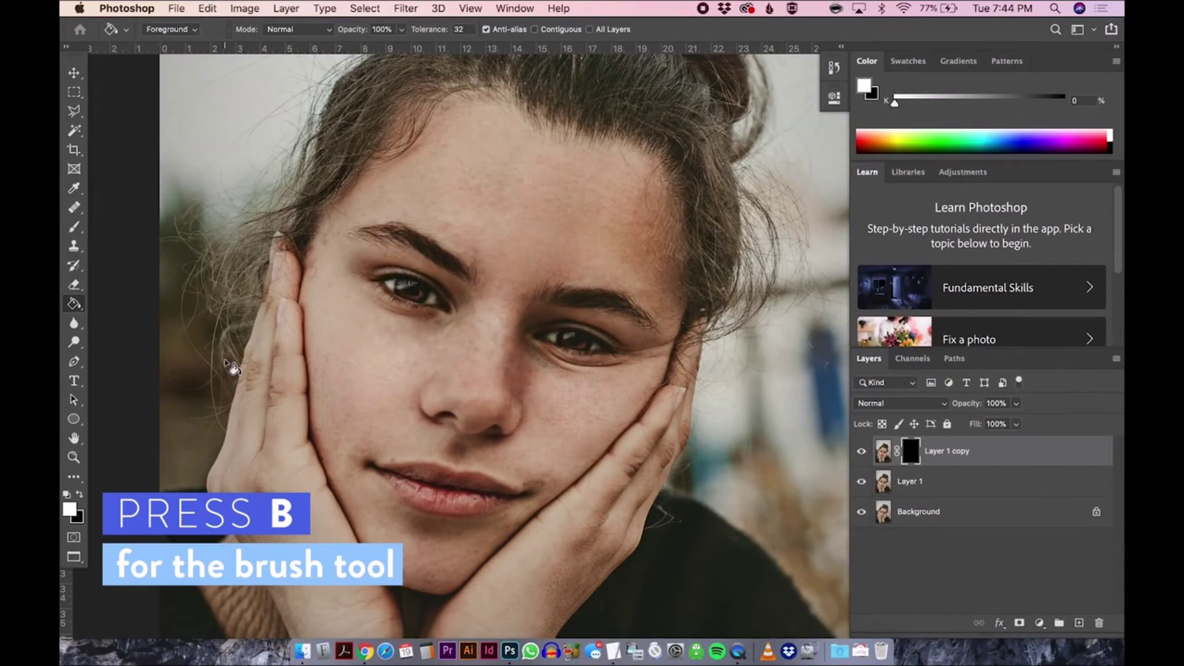
key("b")
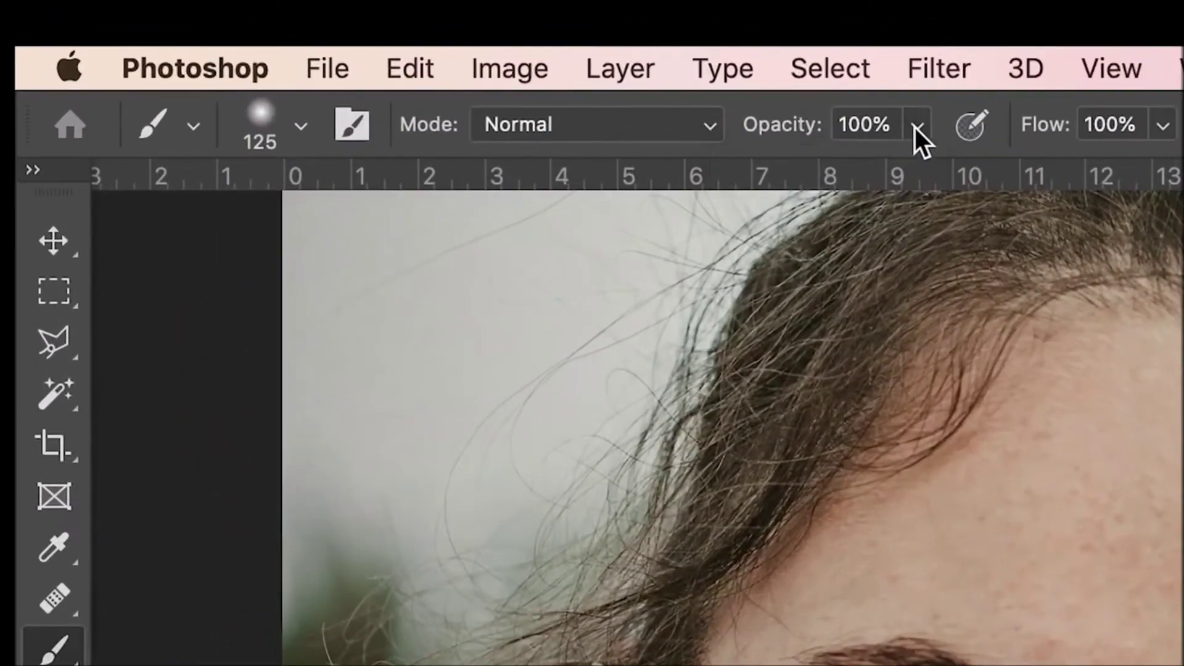
left_click(398, 29)
left_click_drag(850, 168, 856, 171)
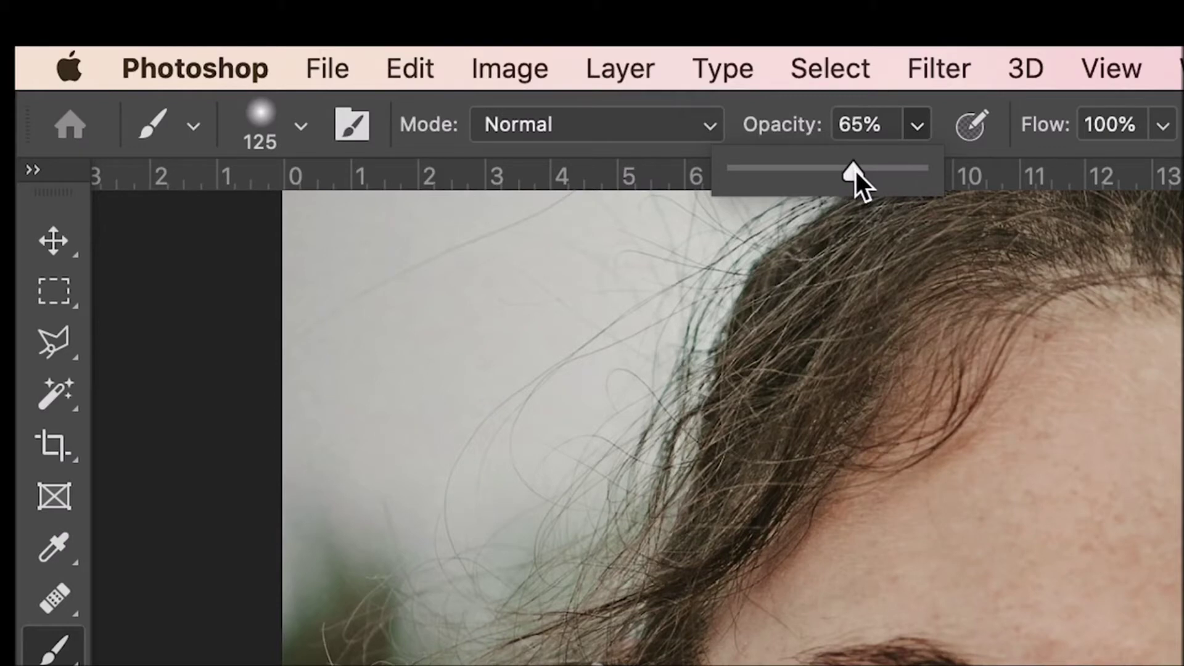
left_click(301, 126)
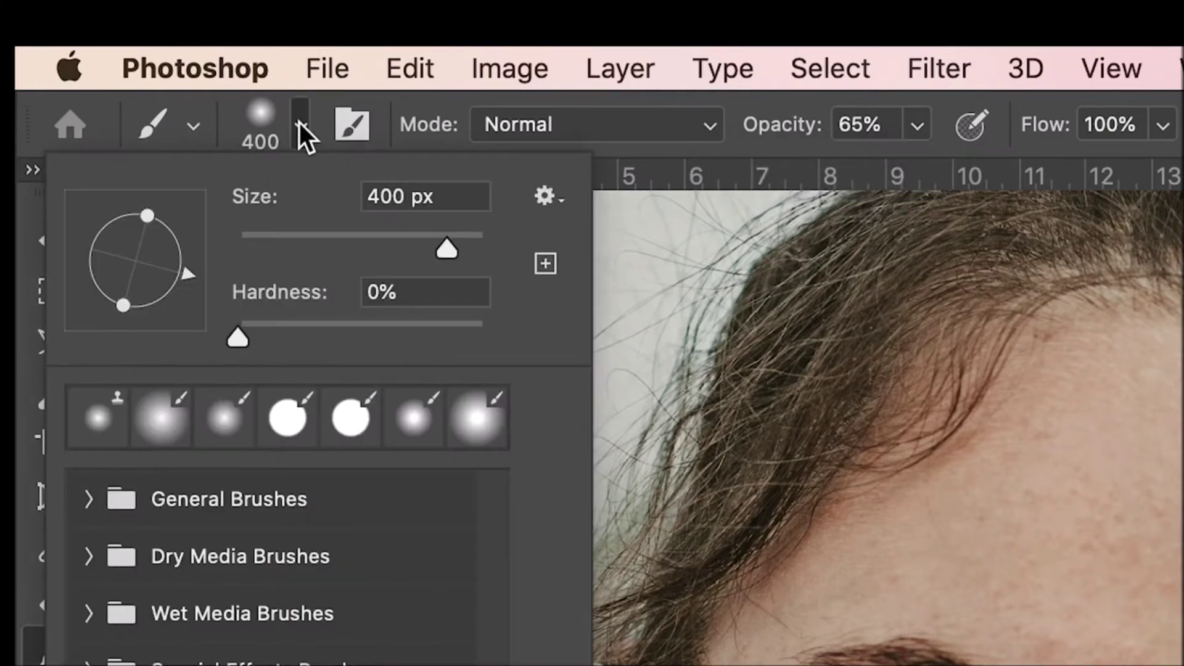
left_click(272, 333)
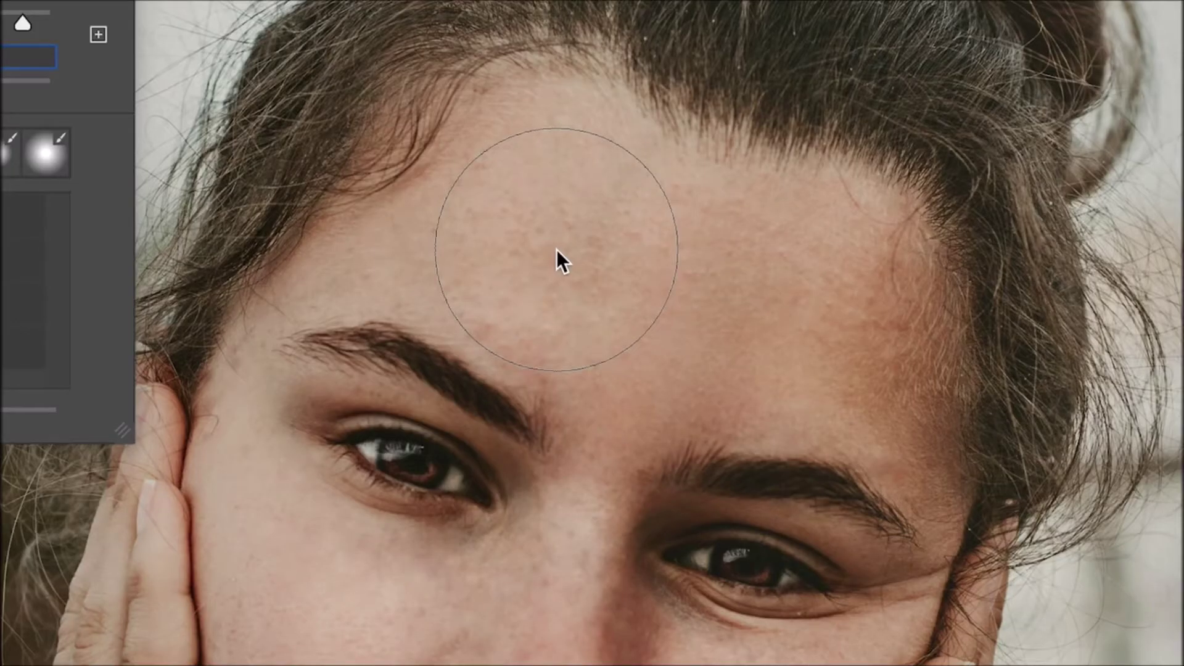
Step: Paint the mask white over the forehead and facial skin with a reduced brush size, and make black the foreground color
mouse_move(557, 250)
left_mouse_down()
mouse_move(752, 315)
mouse_move(773, 313)
mouse_move(625, 272)
mouse_move(575, 228)
mouse_move(705, 281)
mouse_move(813, 307)
left_mouse_up()
key("bracketleft")
key("bracketleft")
key("bracketleft")
key("bracketleft")
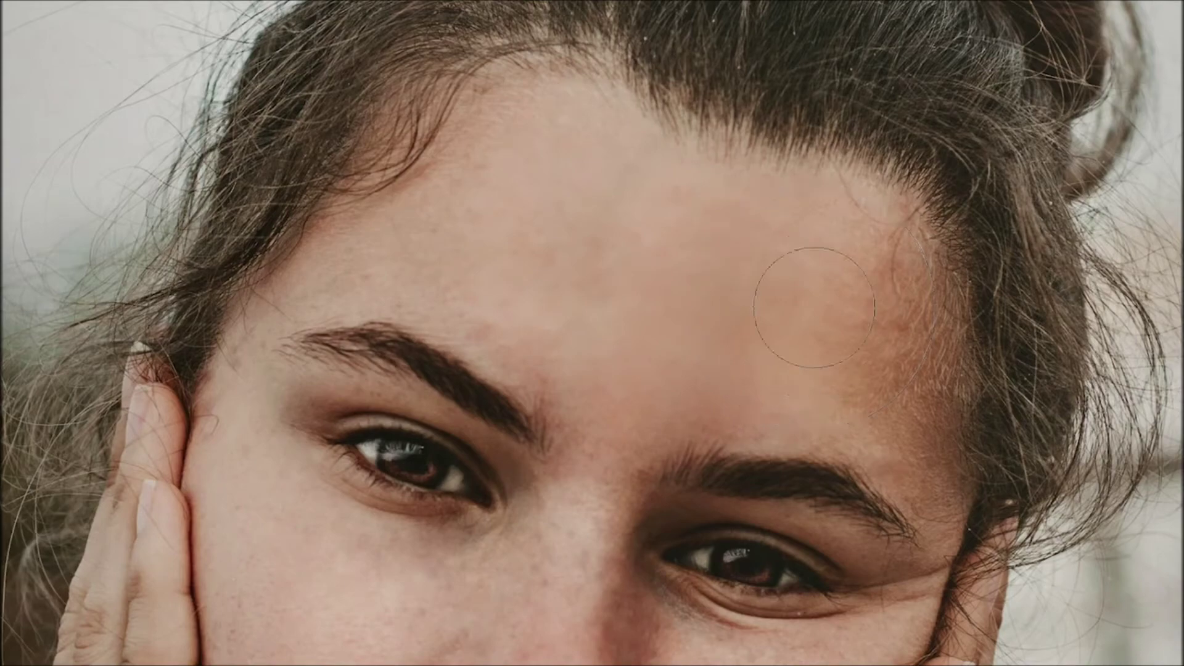
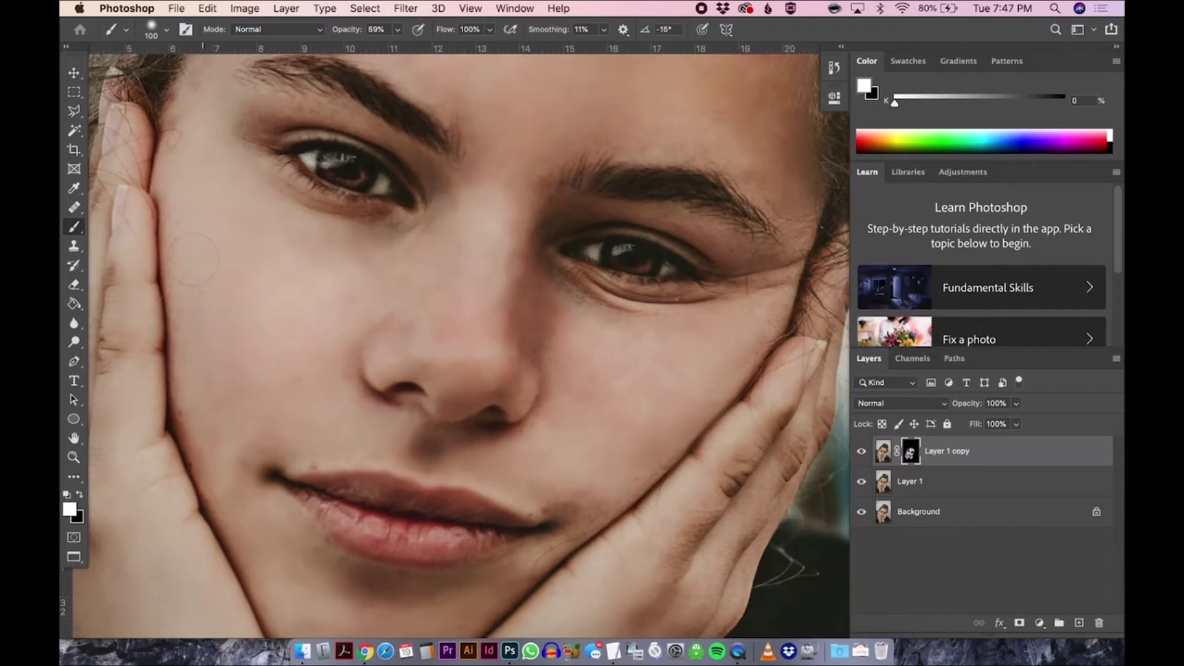
scroll(469, 346, "up", 5)
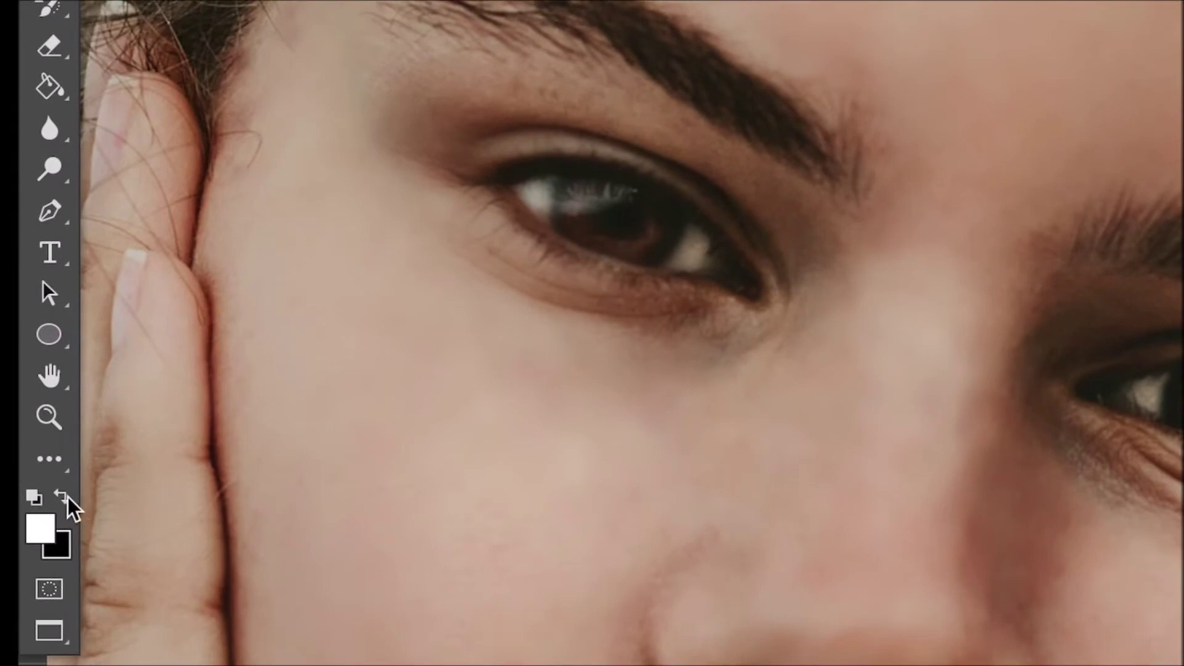
left_click(60, 495)
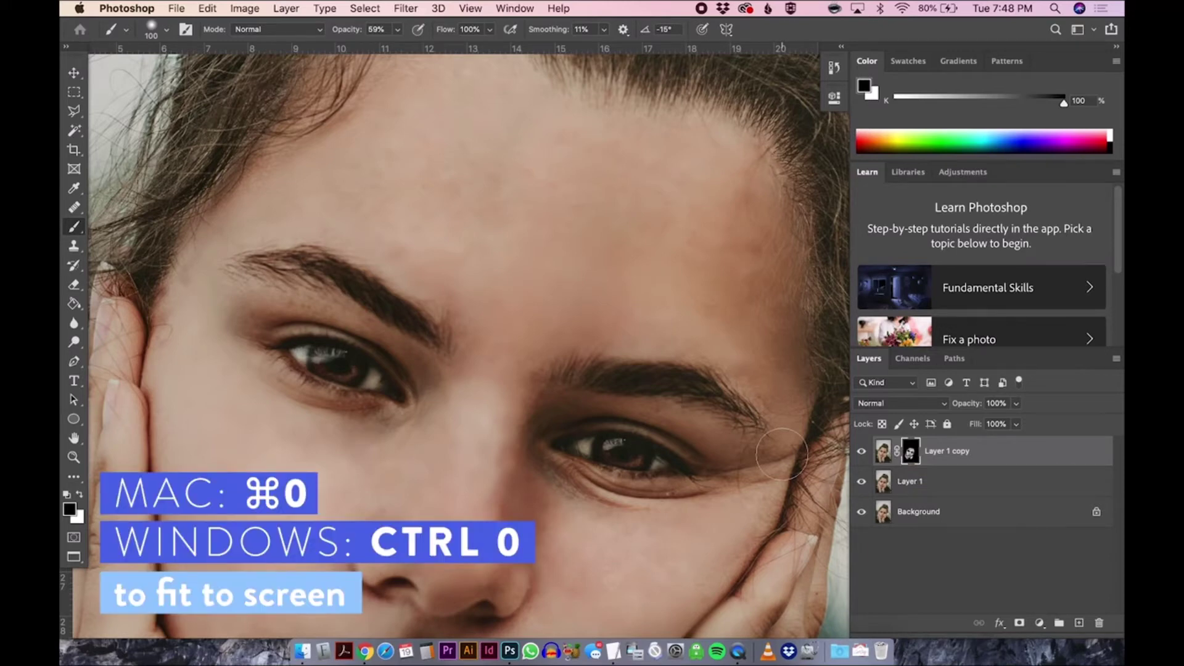
Step: Compare the face with and without the smoothing of Layer 1 copy, at full view and close up
key("z")
key("super+0")
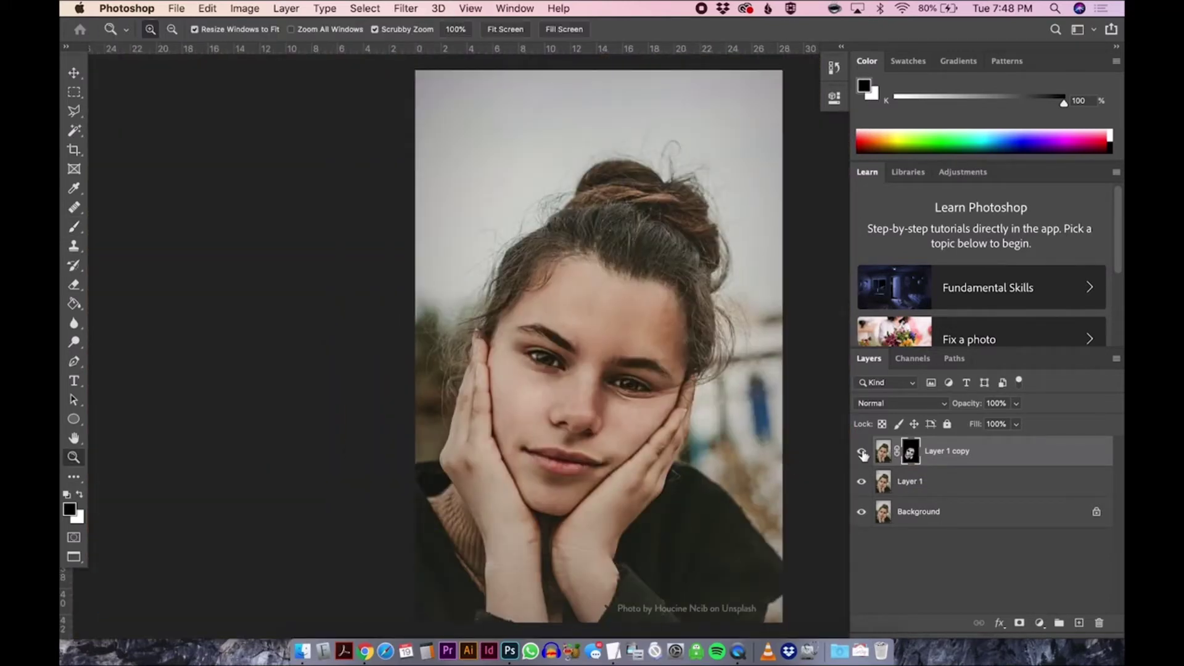
left_click(862, 455)
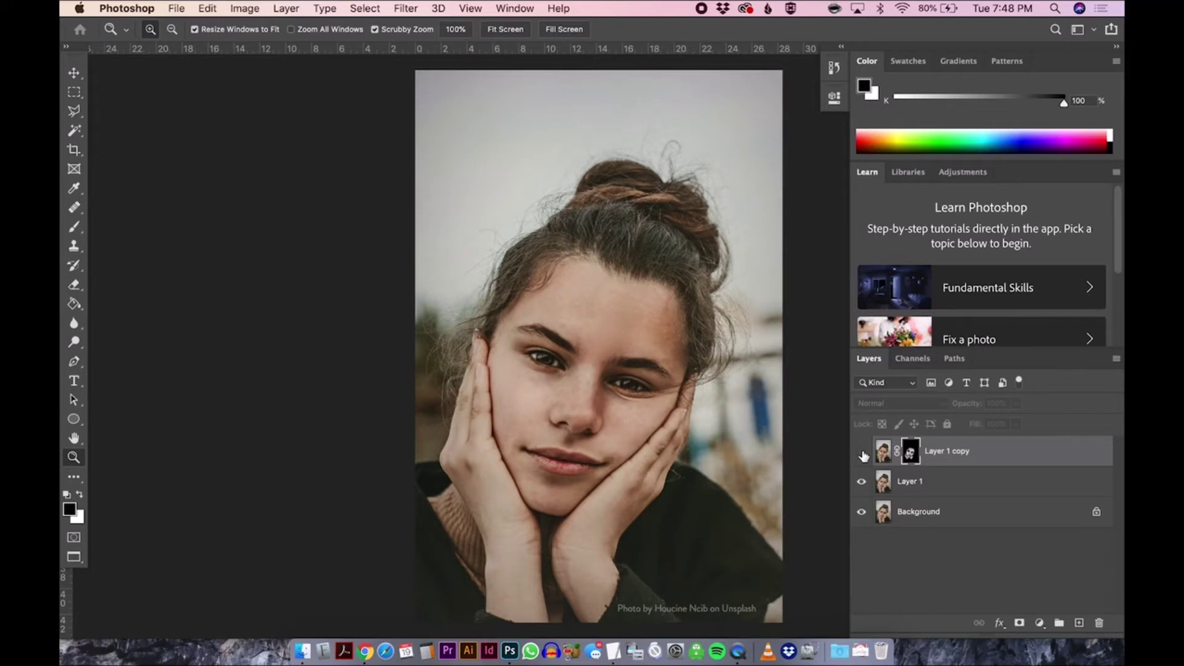
left_click(862, 454)
left_click_drag(647, 425, 693, 444)
left_click(862, 454)
left_click(861, 454)
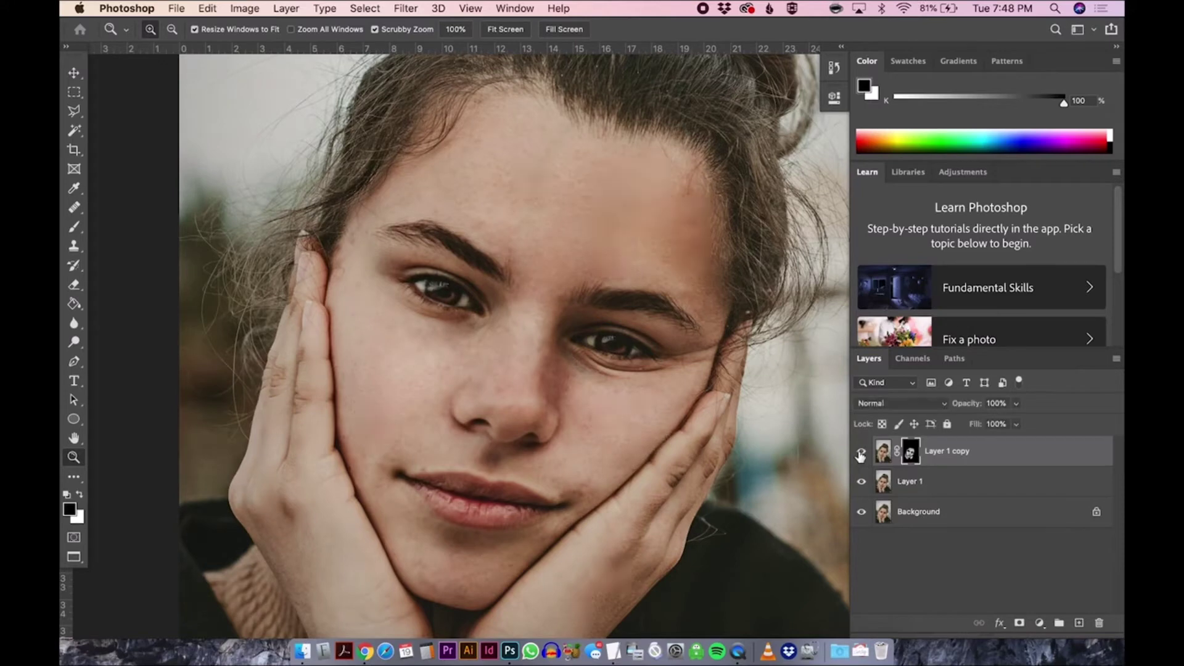
Step: Lower the opacity of Layer 1 copy to 51%
left_click(884, 452)
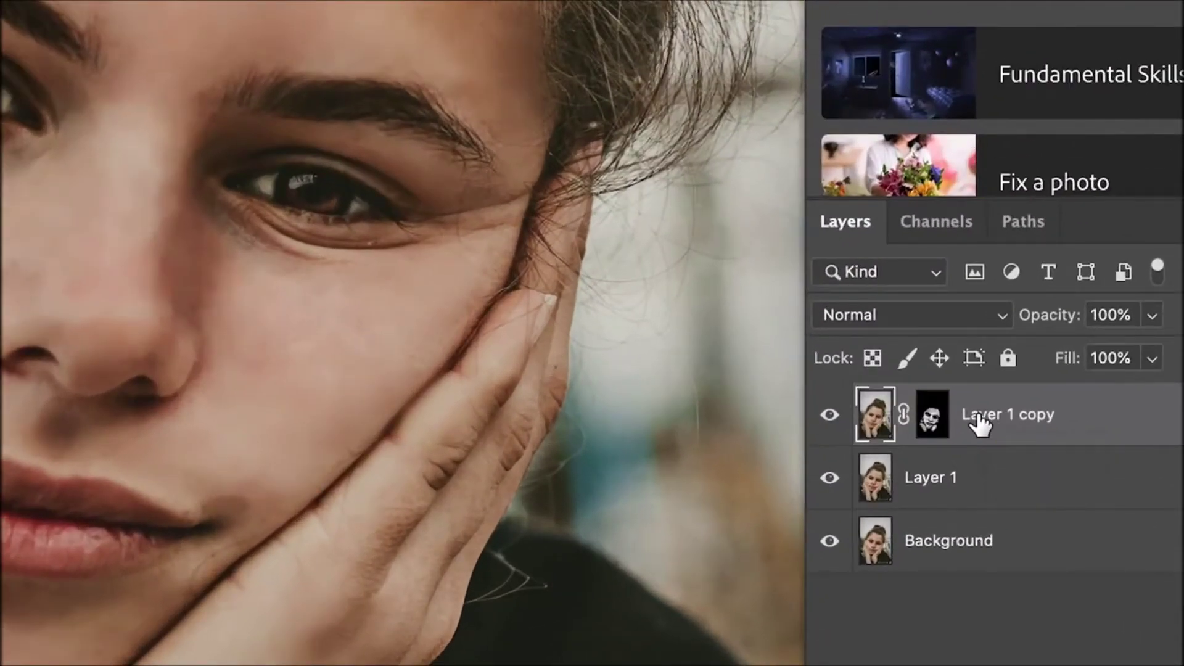
left_click(1152, 315)
left_click_drag(1146, 347, 1083, 354)
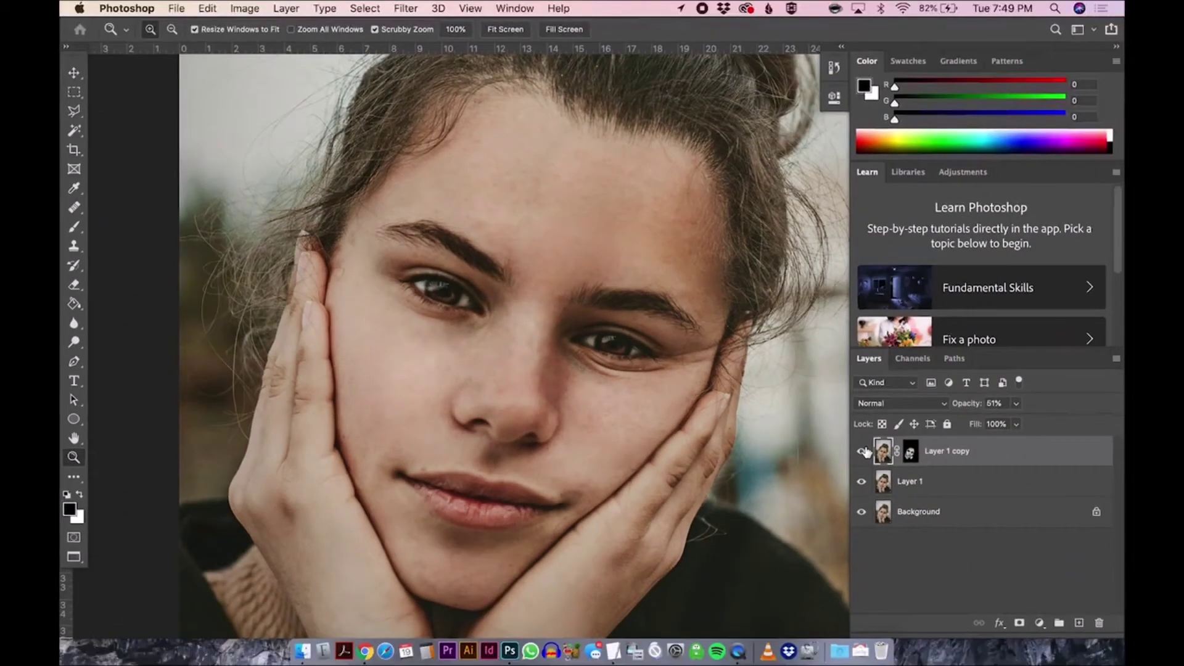
Step: Save the portrait as Skin-Retouched.psd in the Edited folder
key("super+shift+s")
type("-Retouched")
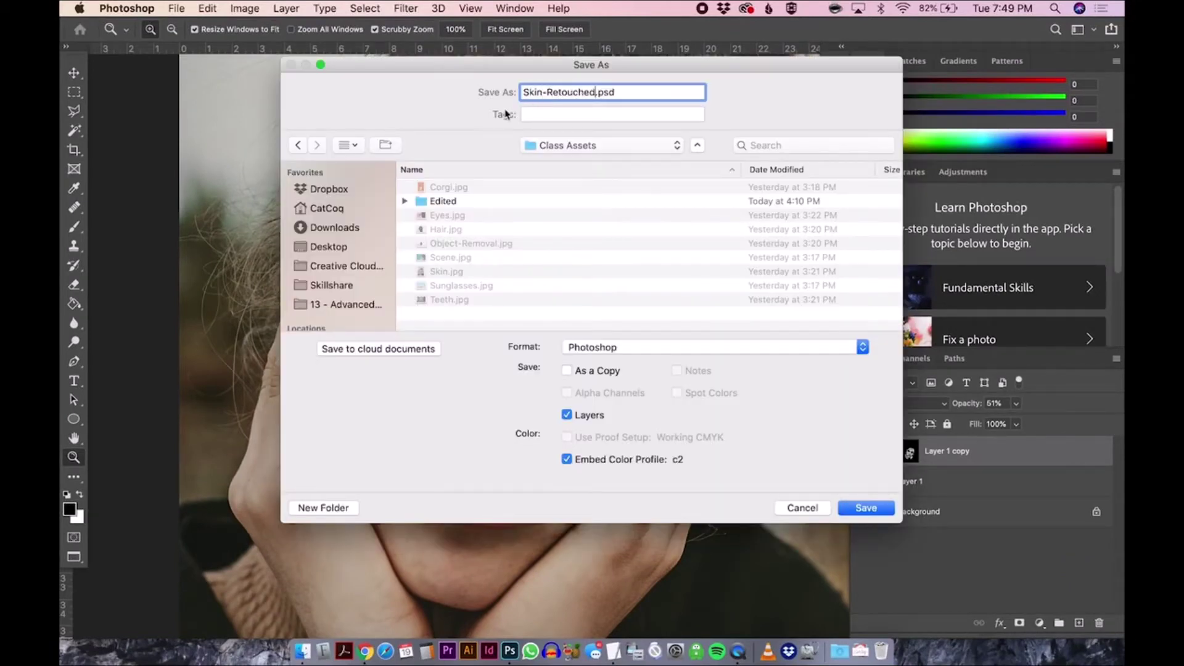
left_click(447, 202)
double_click(447, 202)
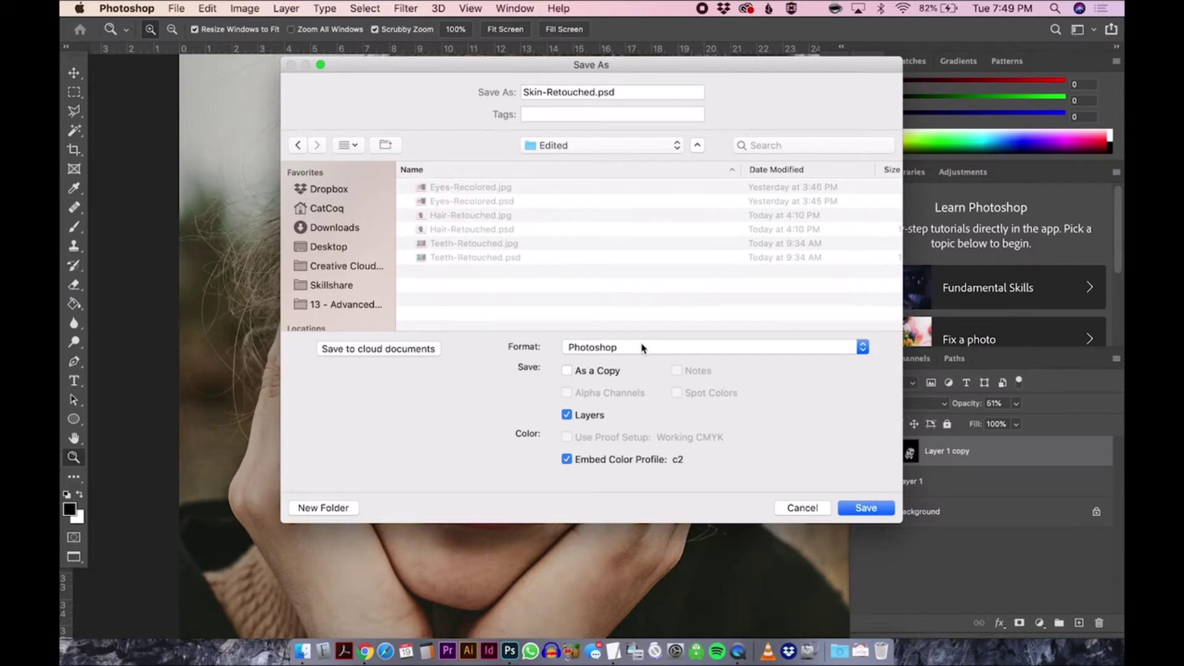
key("Return")
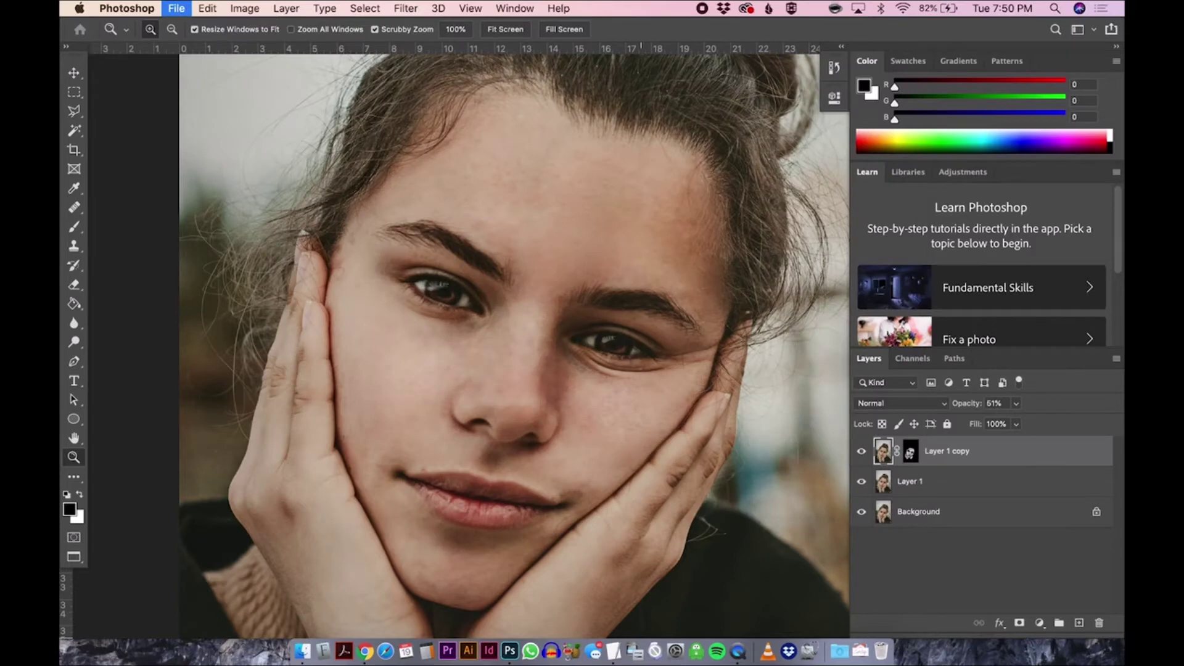
Step: Save a JPEG version of Skin-Retouched in the Edited folder
key("shift+super+s")
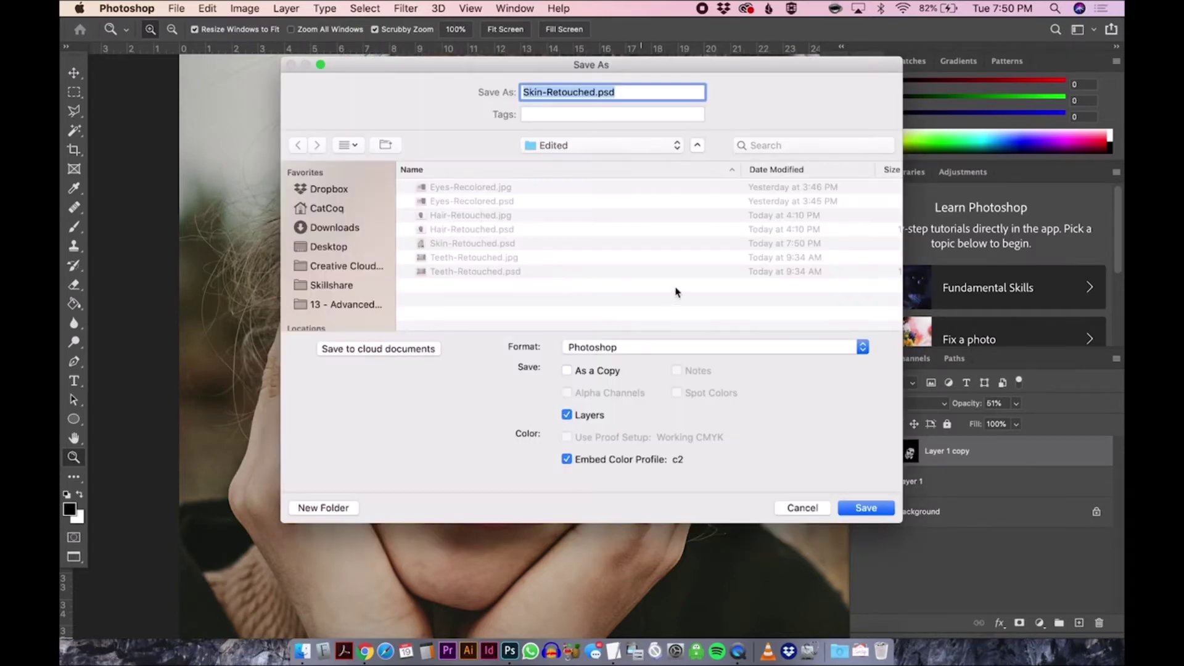
left_click(655, 347)
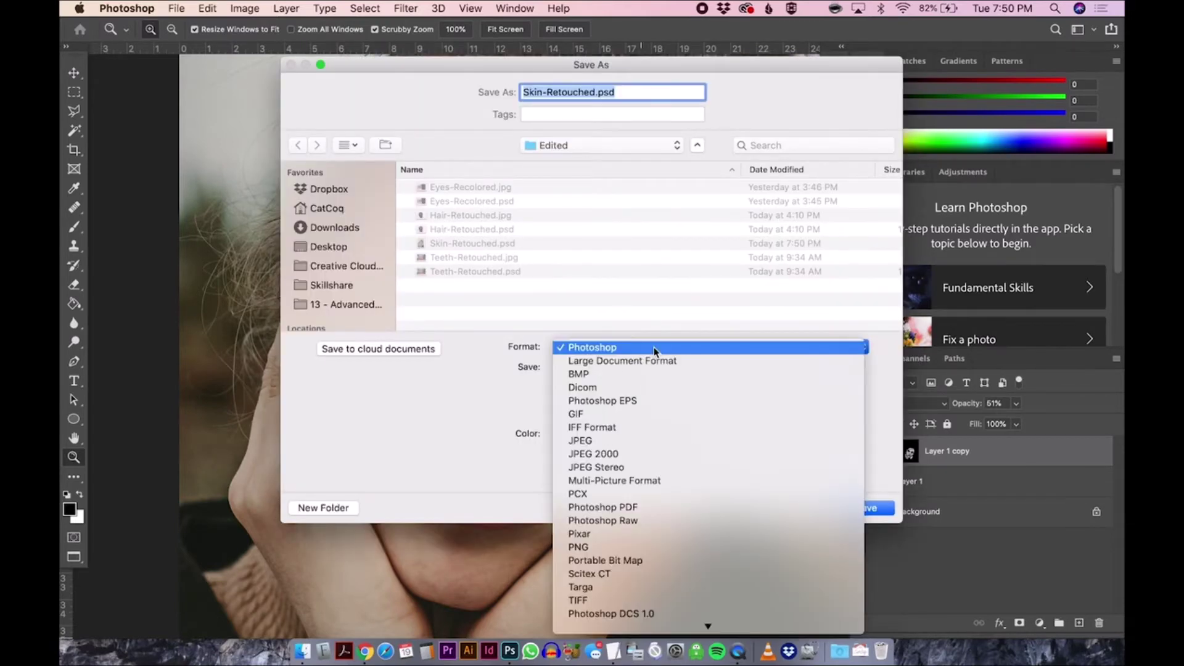
left_click(658, 442)
left_click(867, 507)
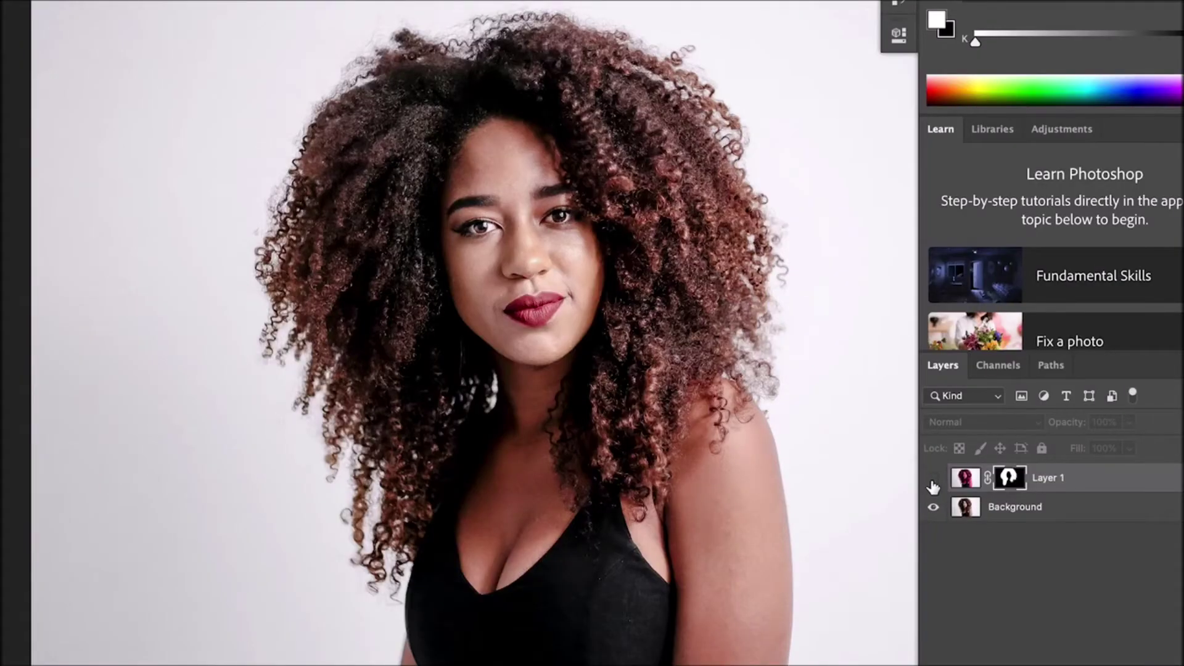
Step: Show the recolored hair on Layer 1 and try shifting its hue with Hue/Saturation
left_click(933, 479)
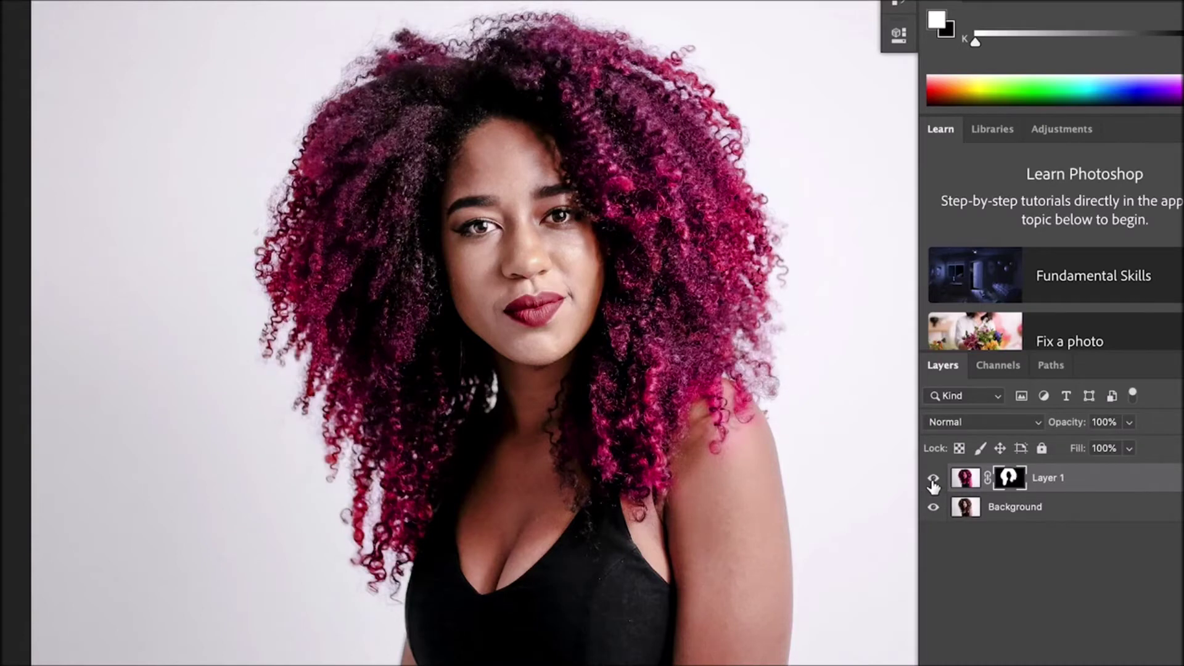
left_click(963, 480)
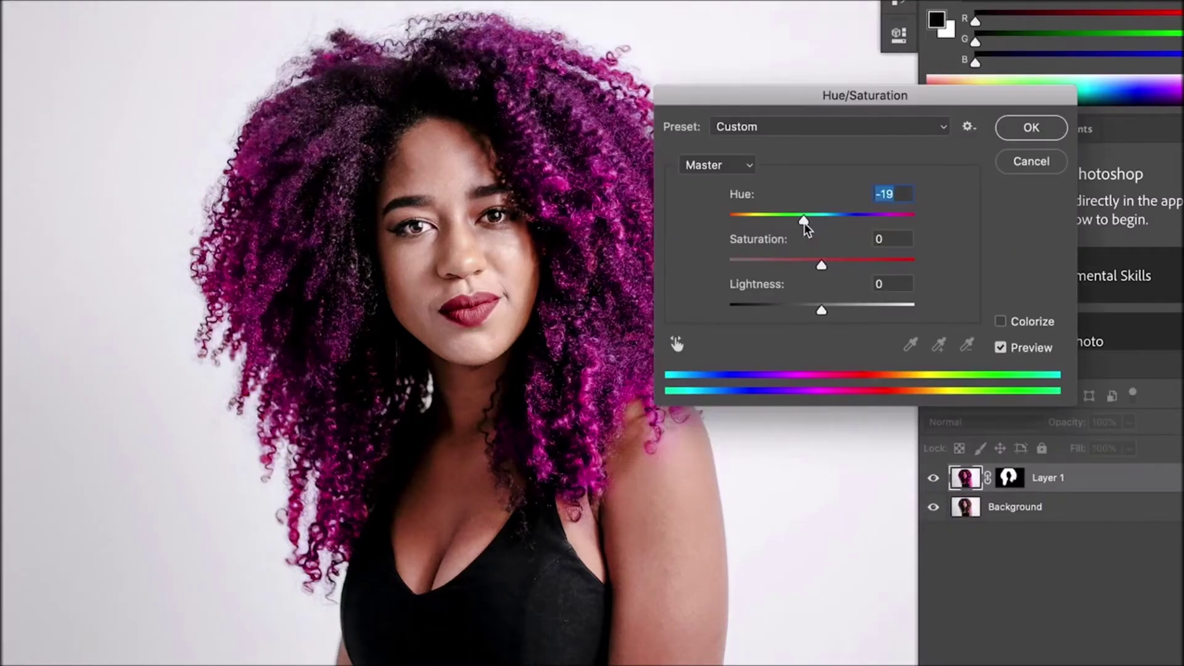
left_click_drag(804, 223, 724, 221)
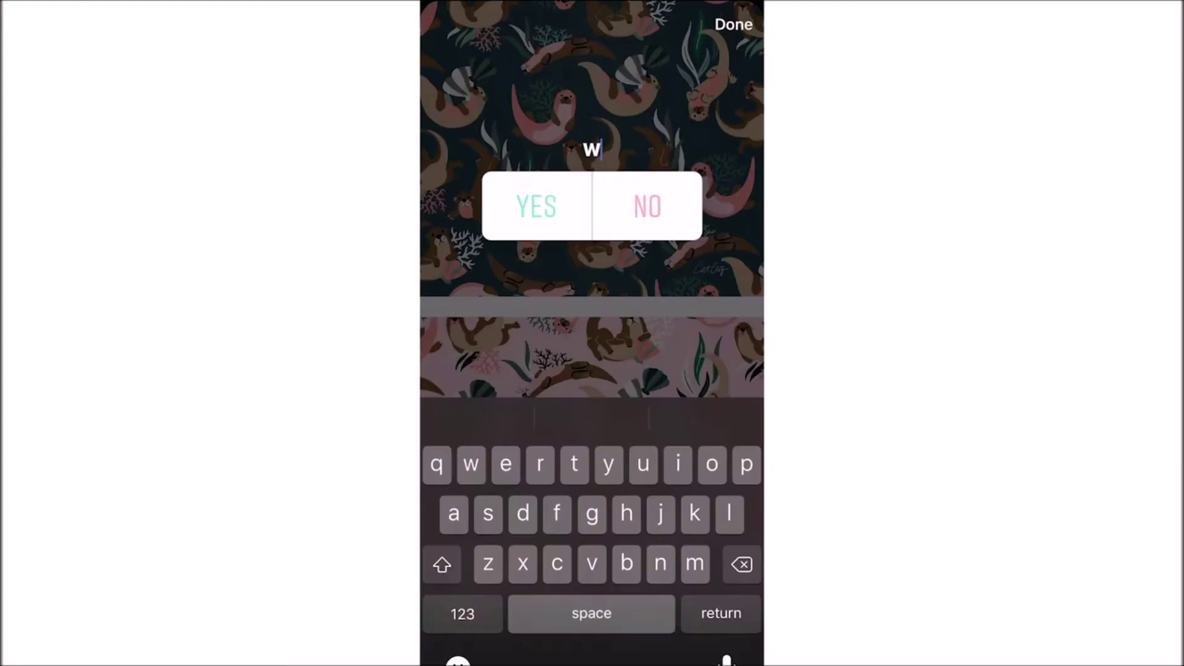
Step: Enter "Which color palette?" as the question of the yes/no poll on the phone
type("hich color palette?")
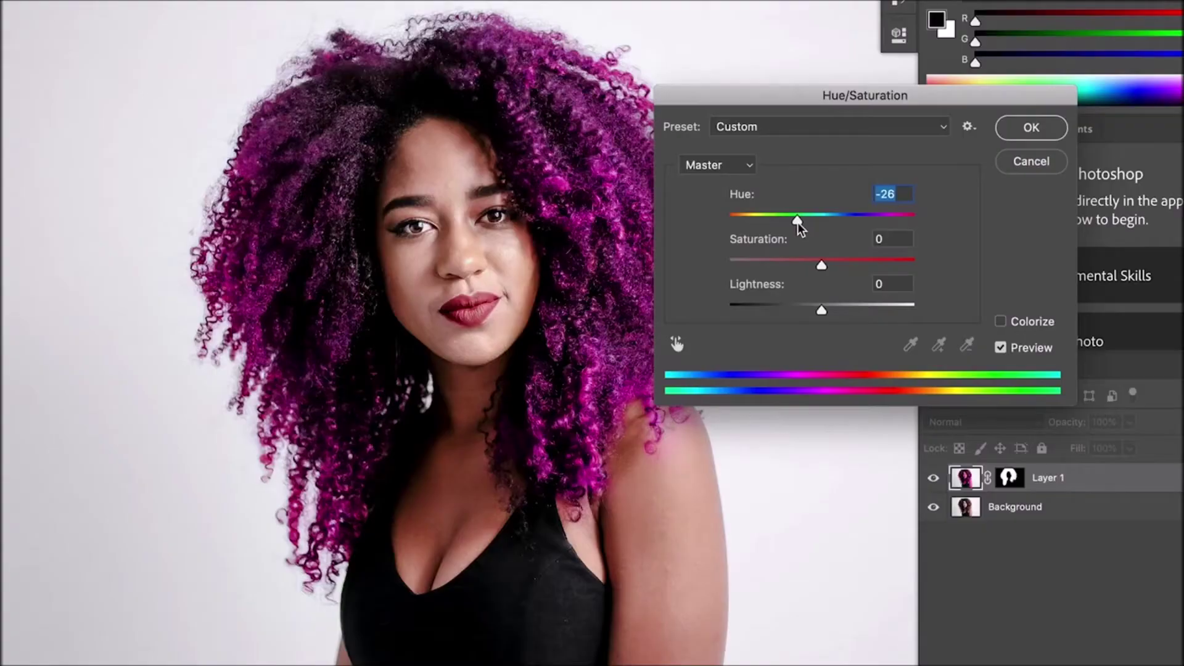
Step: Try a lower Hue value than -26 for the hair on Layer 1
left_click_drag(798, 221, 769, 221)
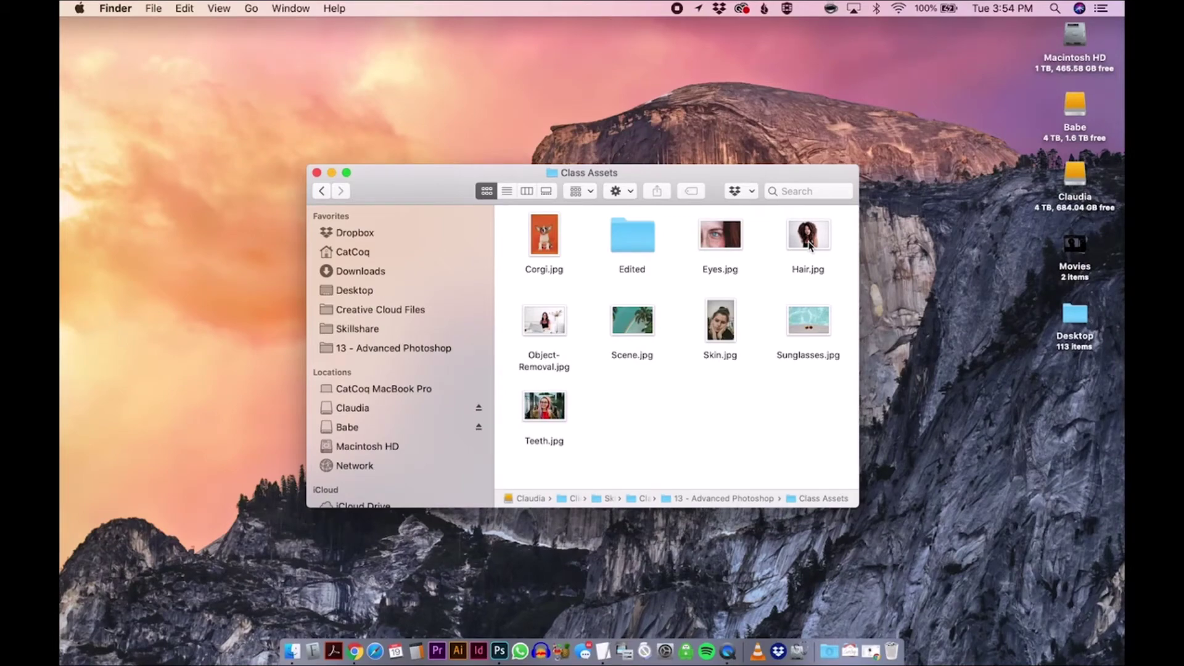
Step: Open Hair.jpg from the Class Assets folder in Photoshop and show it in full screen mode
left_click_drag(809, 245, 501, 657)
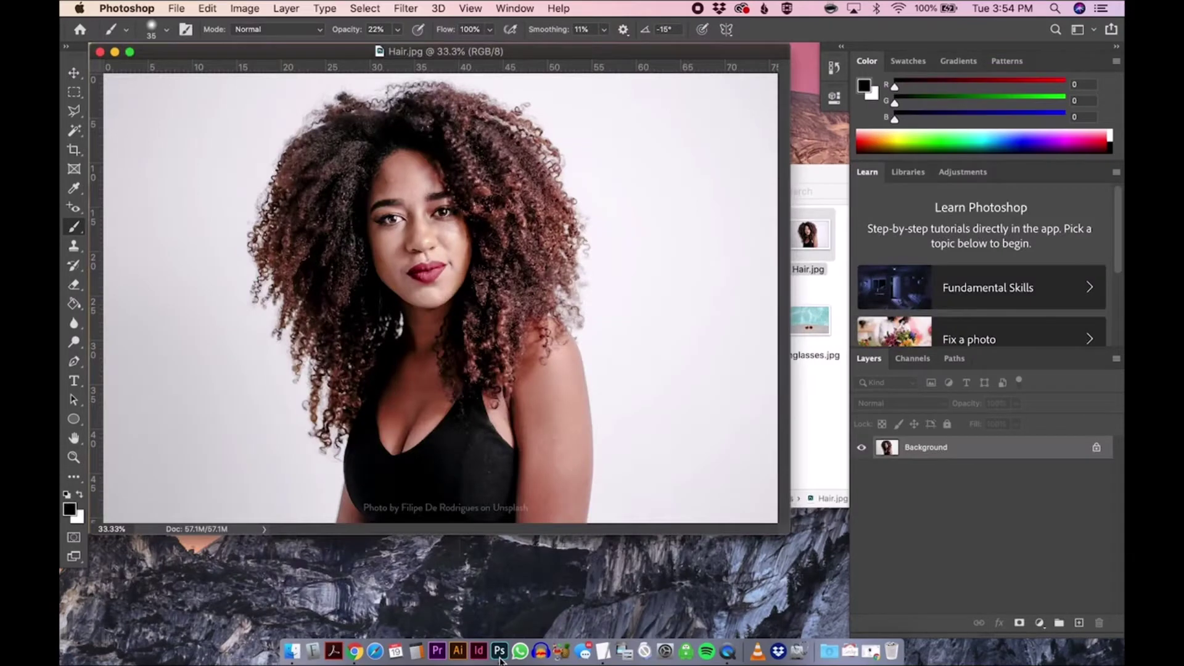
key("f")
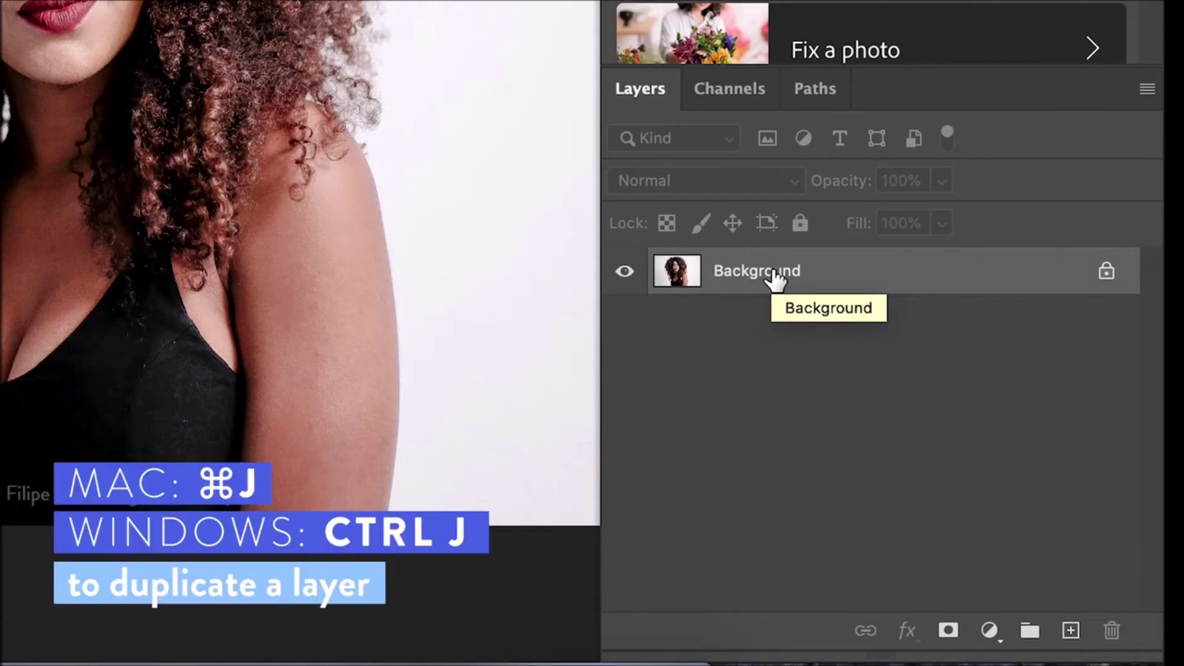
Step: Duplicate the Background layer and recolor the copy with Hue/Saturation, setting Hue to -41 and raising the Saturation
key("ctrl+j")
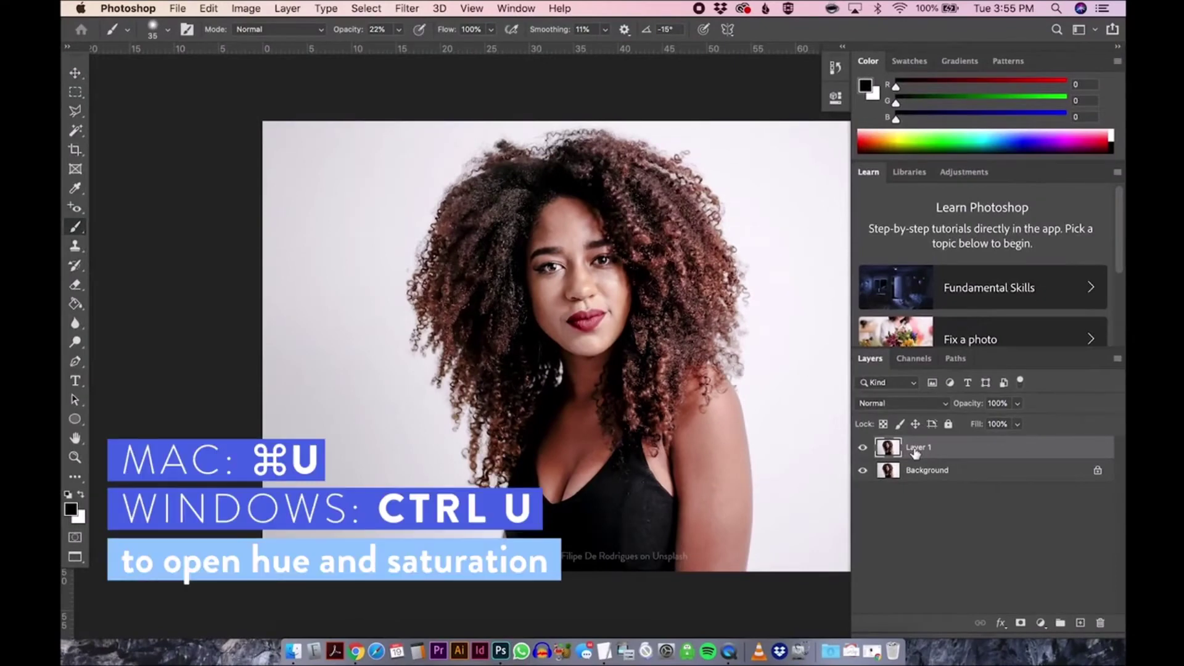
key("super+u")
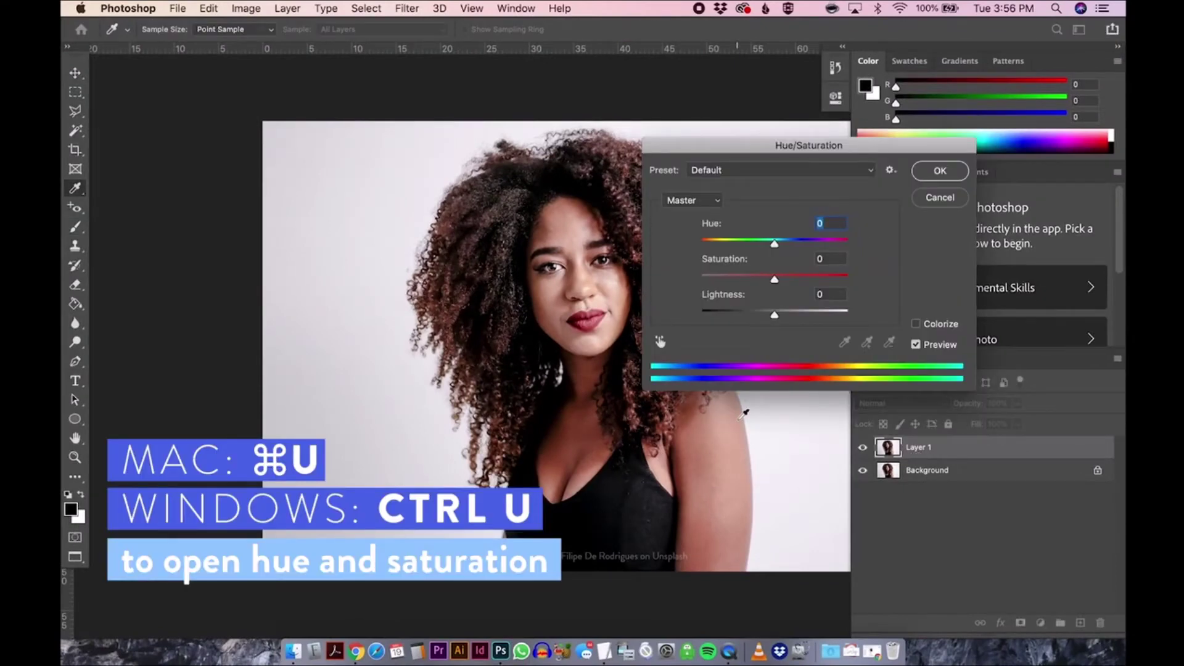
left_click(775, 244)
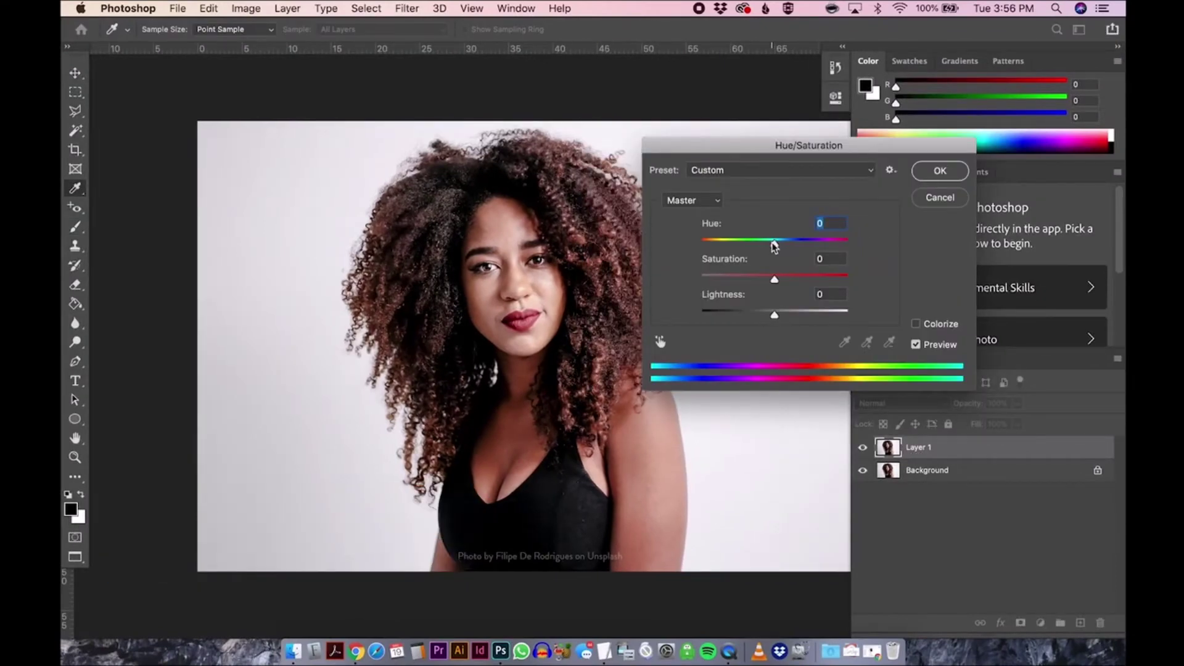
left_click_drag(775, 245, 744, 246)
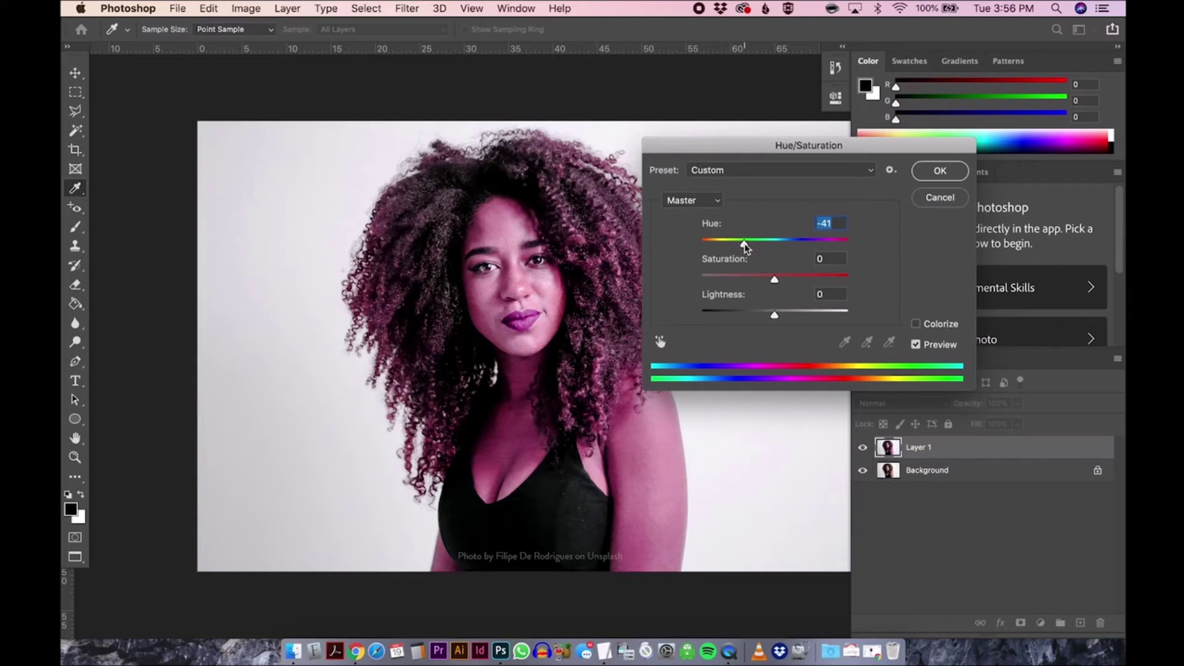
left_click(787, 278)
left_click(941, 172)
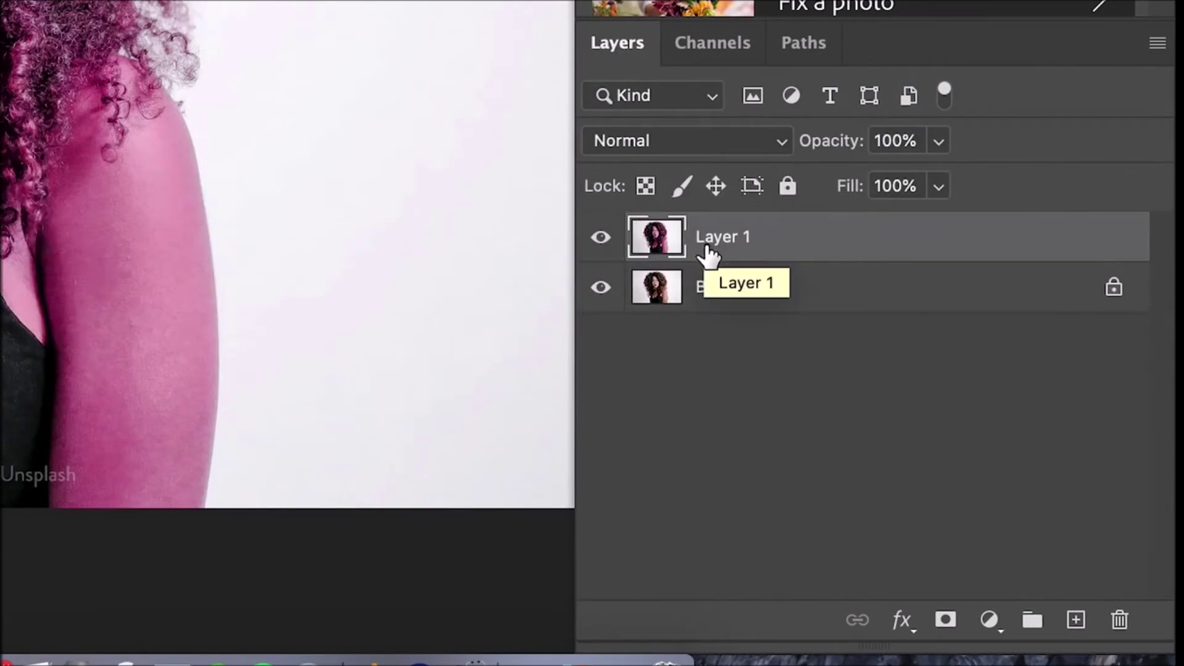
Step: Add a layer mask to Layer 1 and fill it with black using the Paint Bucket to hide the recolored copy
left_click(954, 628)
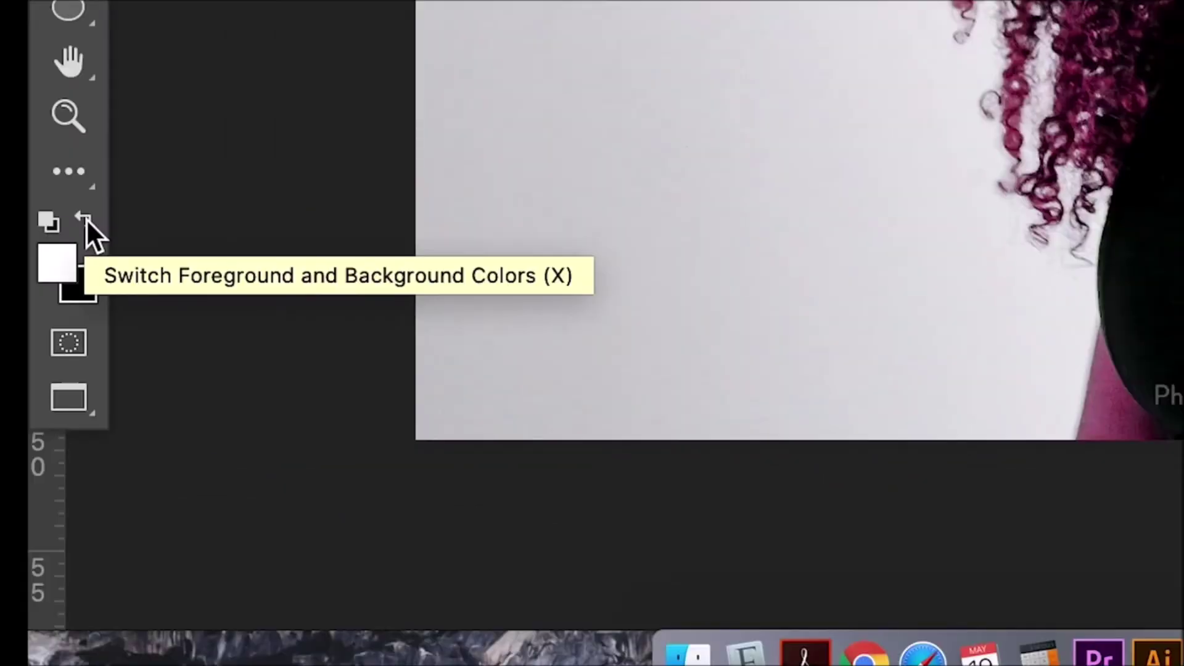
left_click(87, 218)
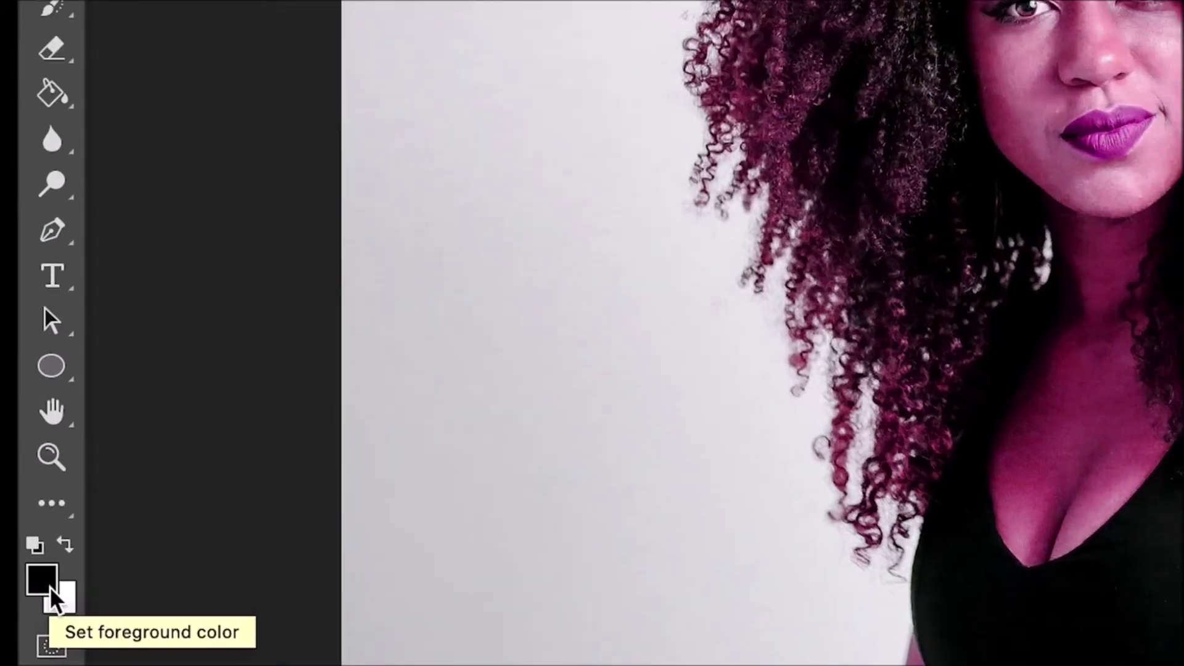
key("g")
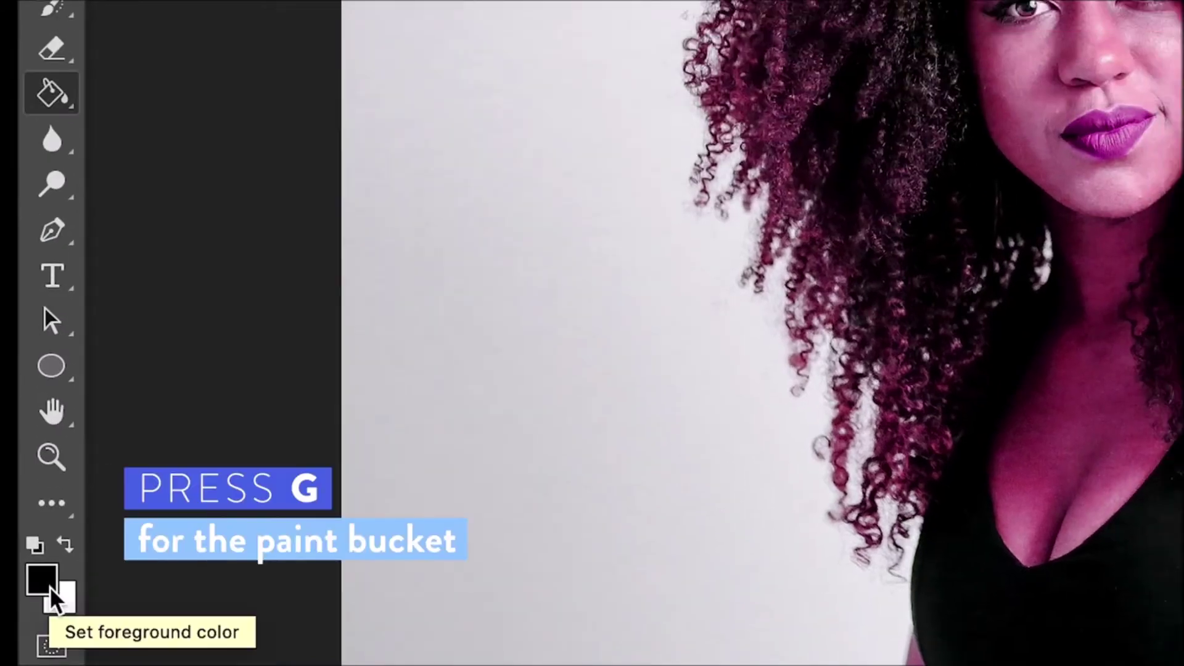
right_click(49, 91)
left_click(48, 89)
right_click(53, 97)
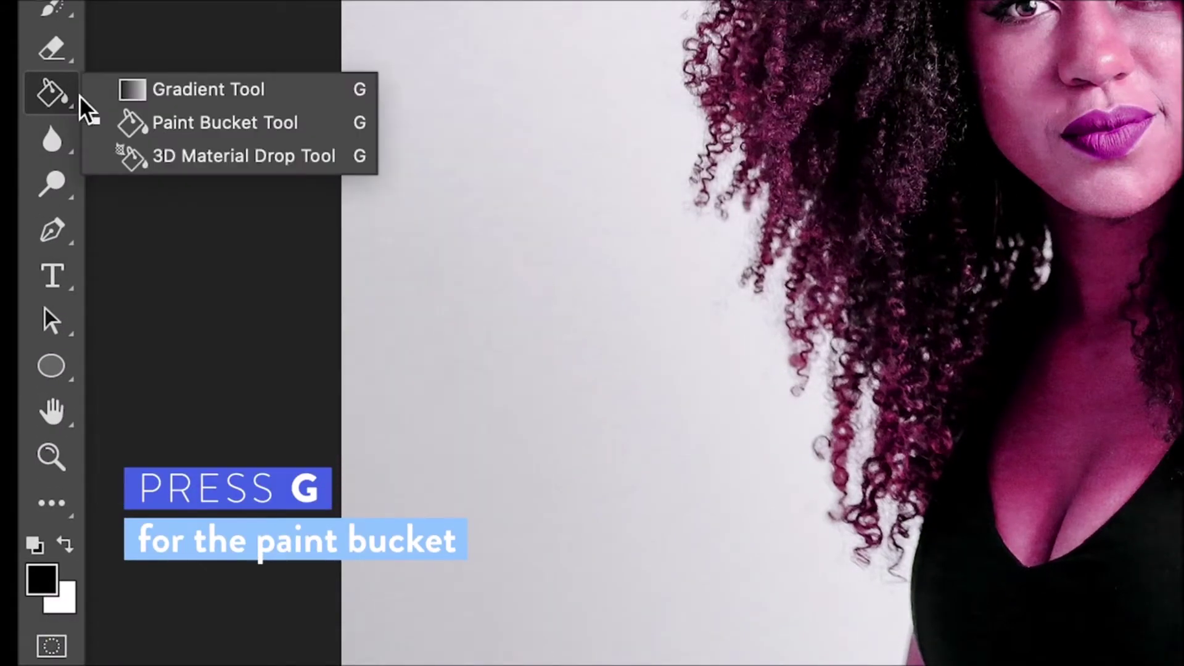
left_click(164, 130)
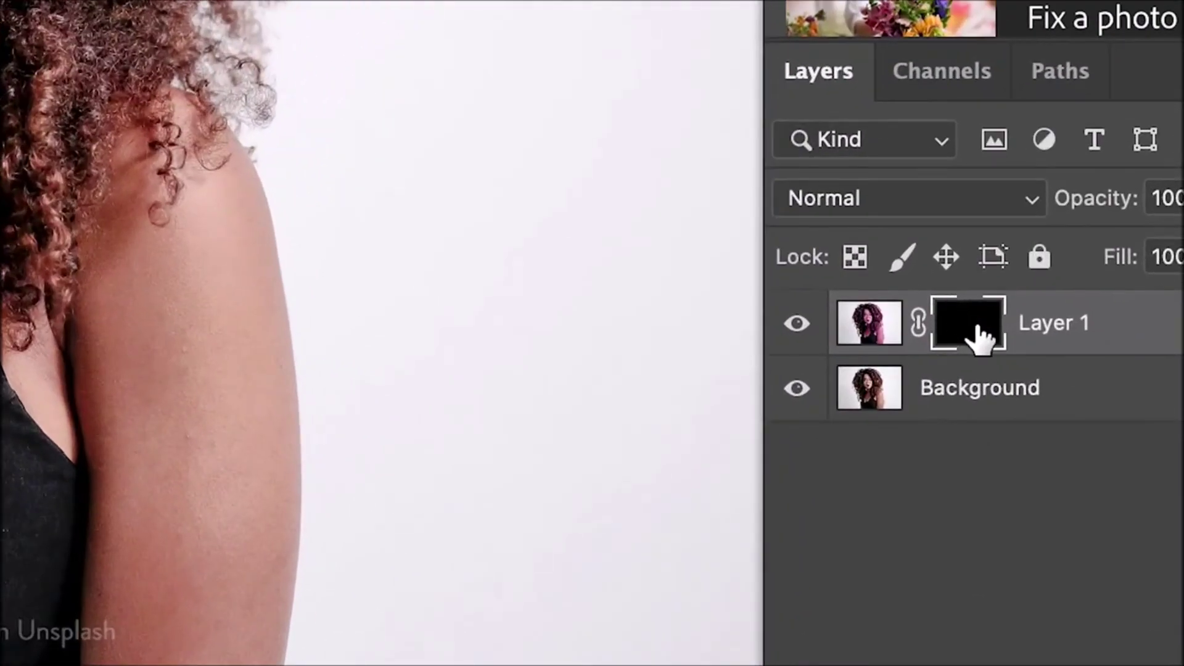
Step: Switch to the Brush tool and enlarge the brush to 600 px
key("b")
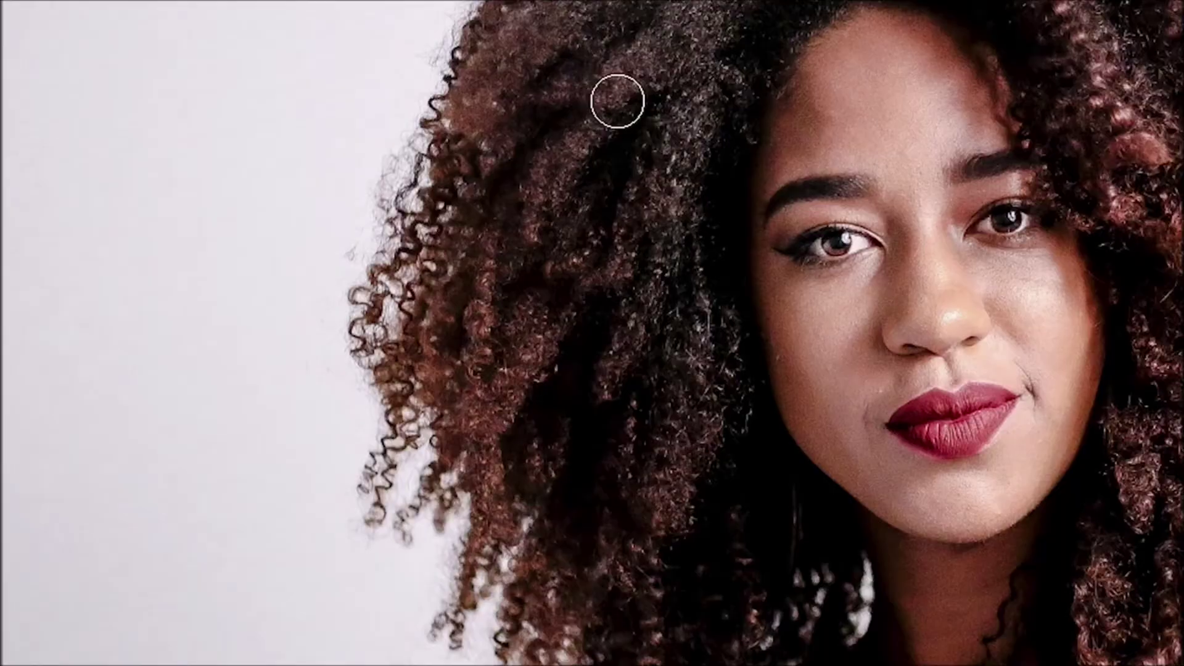
key("bracketright")
key("bracketright")
key("bracketright")
key("bracketright")
key("bracketright")
key("bracketright")
key("bracketright")
key("bracketright")
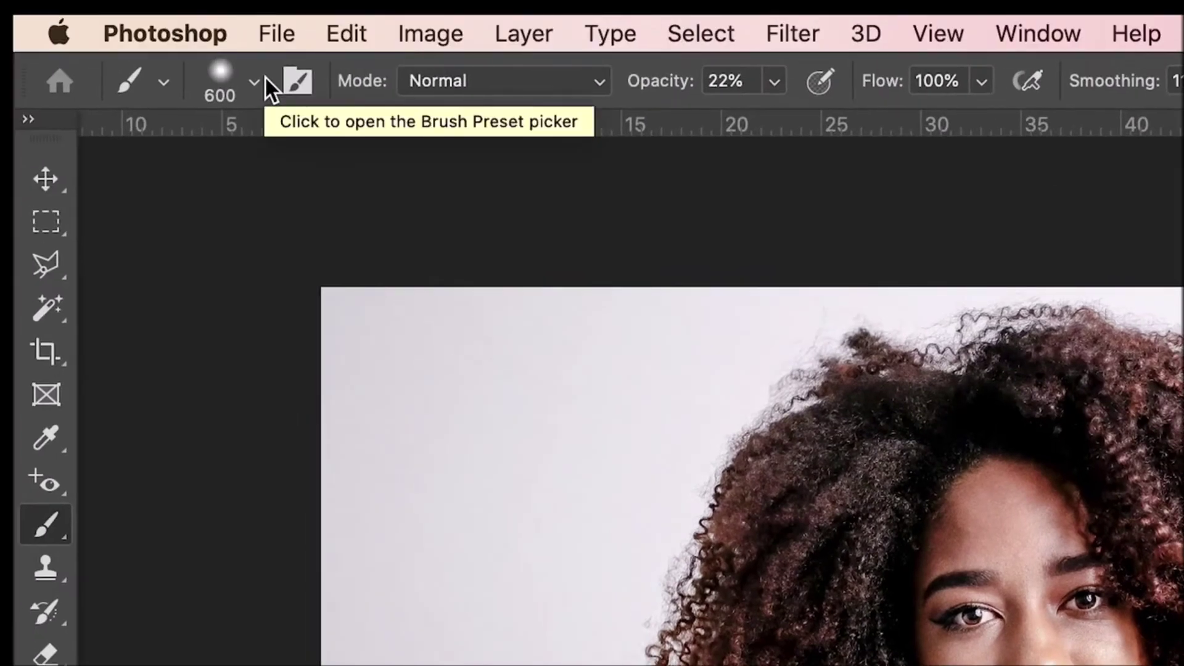
Step: Check the brush size, hardness and blend mode, and set the brush opacity to 100%
left_click(256, 81)
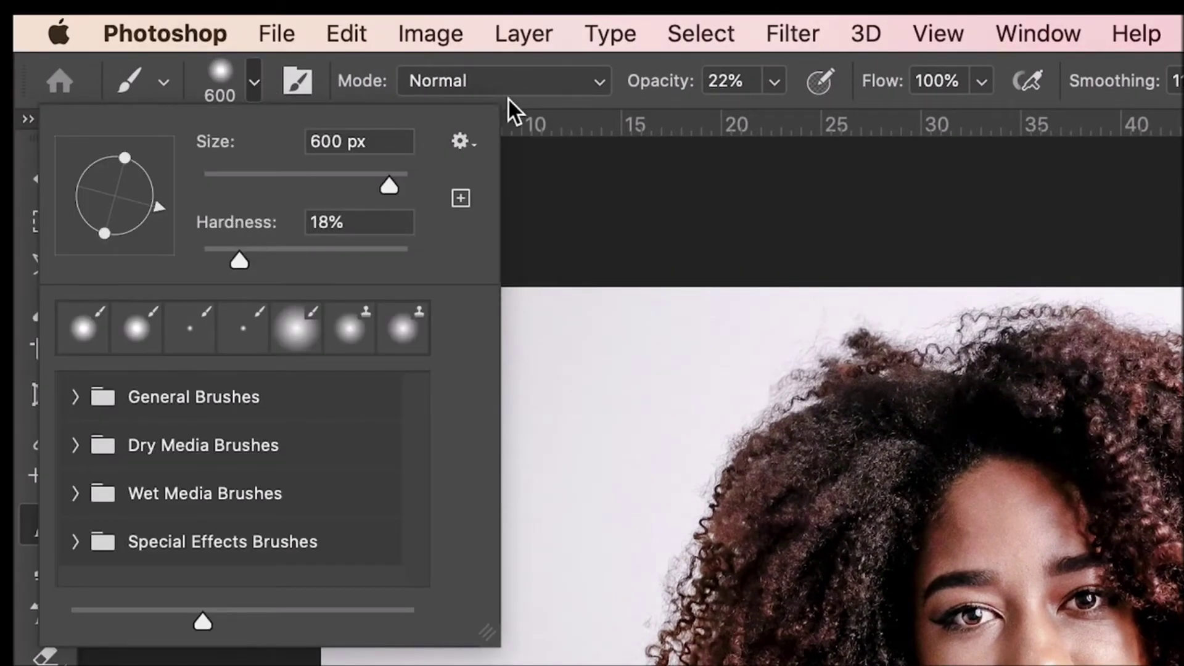
left_click(524, 81)
left_click(538, 78)
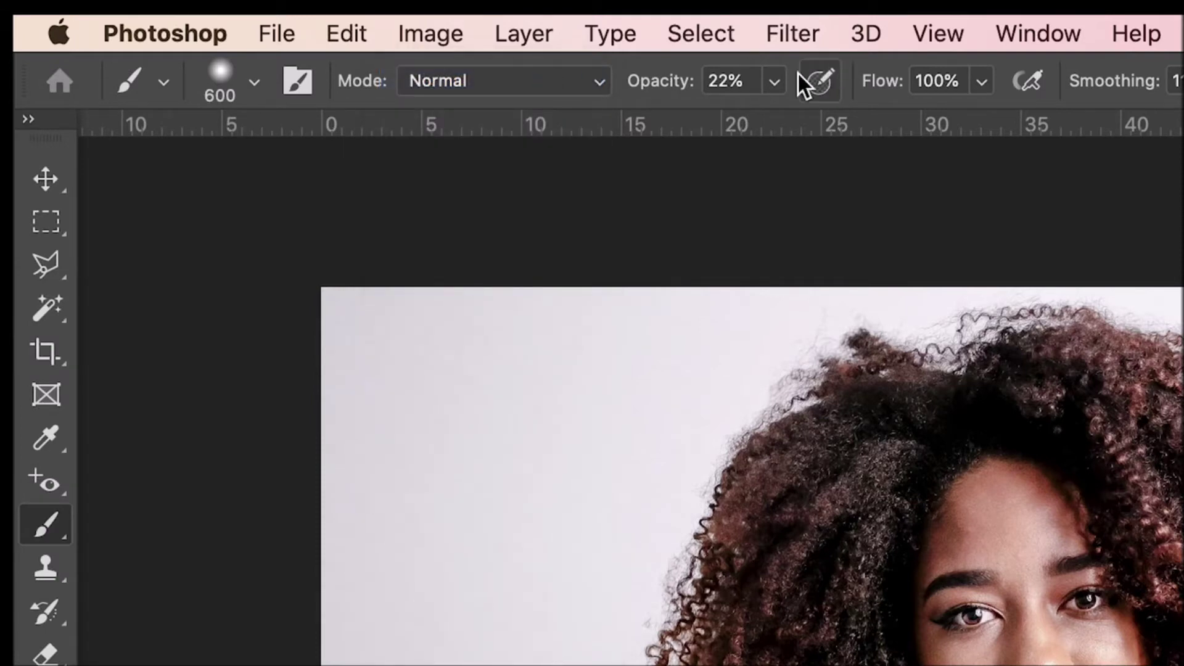
left_click(775, 79)
left_click(906, 124)
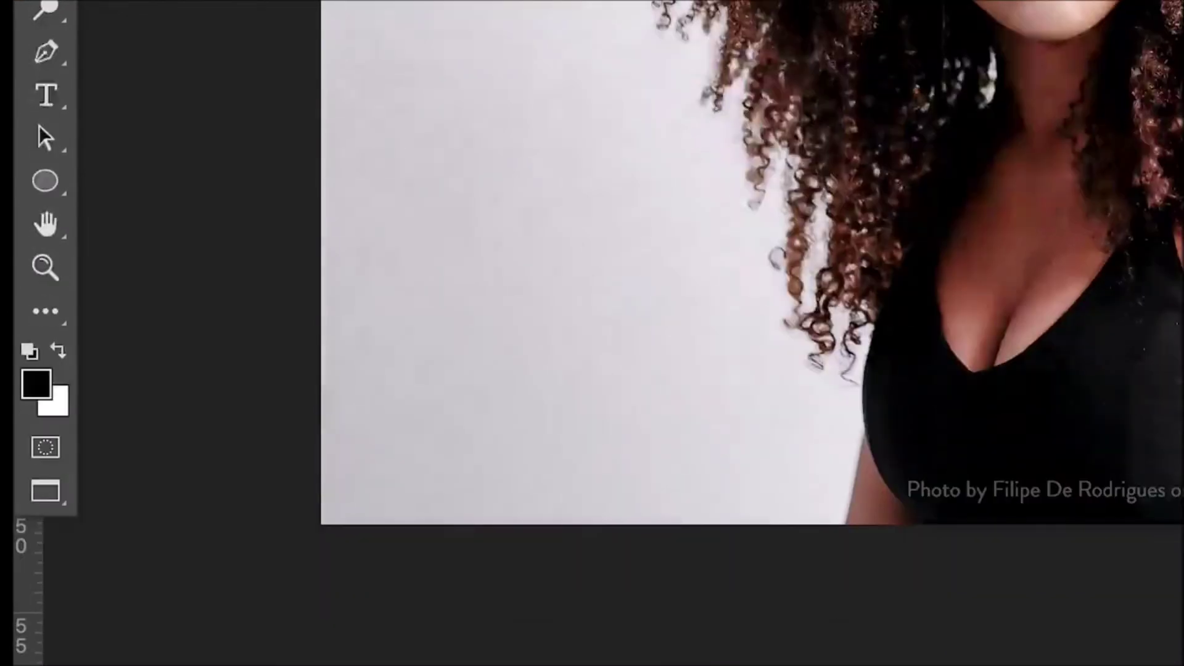
Step: Paint white on the Layer 1 mask over all of the hair to reveal the purple color
left_click(57, 350)
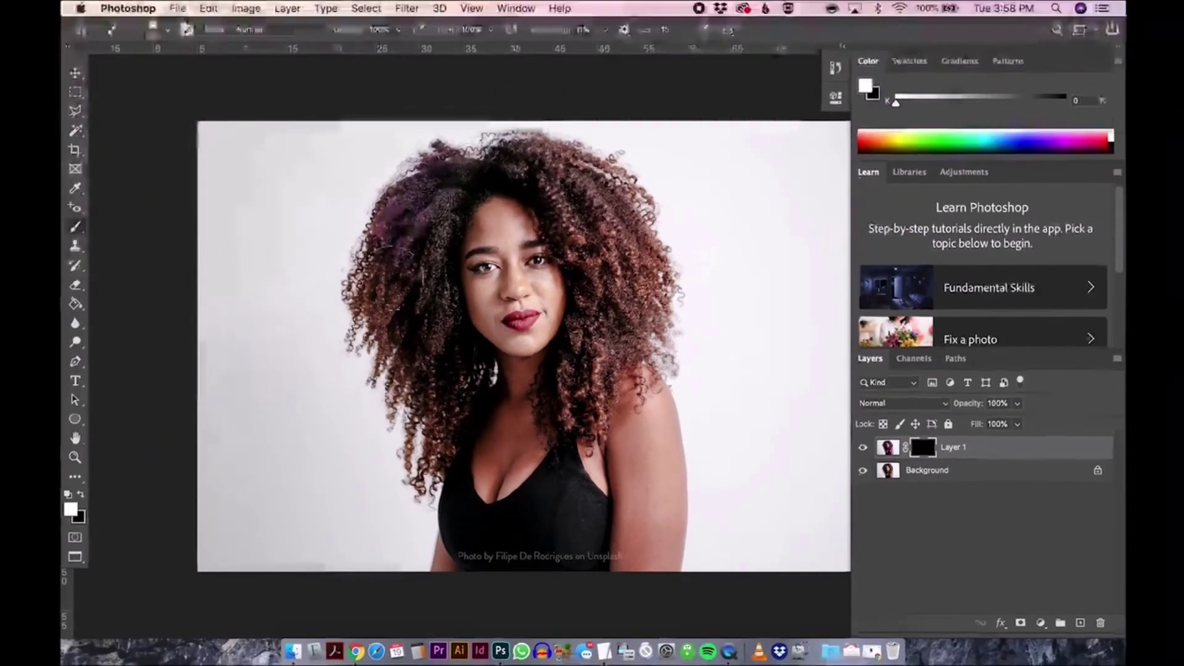
mouse_move(380, 294)
left_mouse_down()
mouse_move(416, 207)
mouse_move(366, 346)
mouse_move(411, 244)
mouse_move(434, 365)
mouse_move(410, 392)
mouse_move(395, 488)
mouse_move(444, 374)
mouse_move(415, 159)
mouse_move(521, 107)
mouse_move(538, 157)
mouse_move(549, 157)
mouse_move(635, 290)
mouse_move(586, 381)
left_mouse_up()
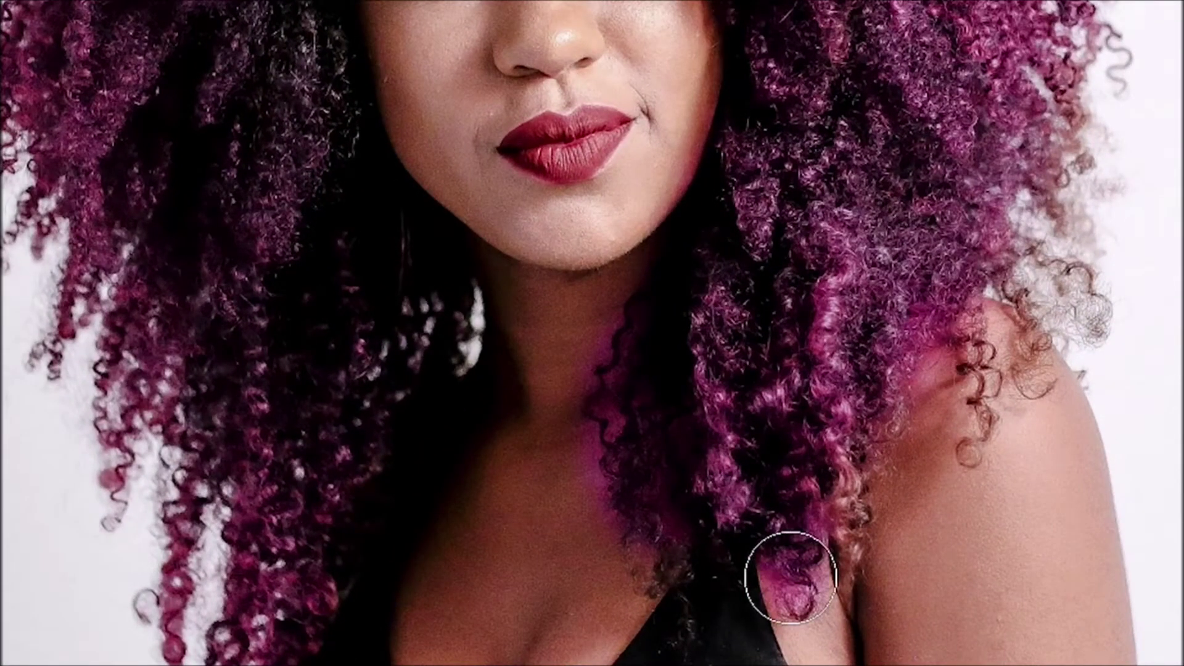
mouse_move(791, 578)
left_mouse_down()
mouse_move(814, 502)
mouse_move(666, 559)
mouse_move(911, 276)
mouse_move(981, 416)
mouse_move(1049, 369)
mouse_move(1101, 81)
mouse_move(1101, 1)
left_mouse_up()
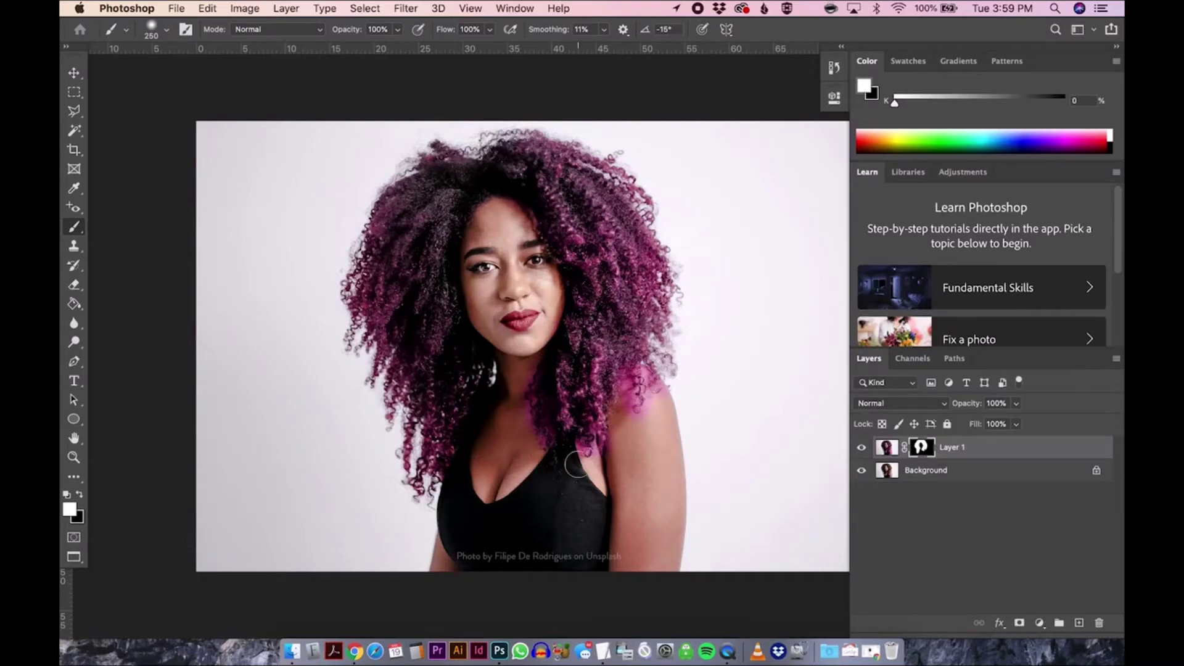
Step: Paint black on the mask at 73% brush opacity to remove the purple spill from the skin beside the neck curls
key("z")
left_click_drag(557, 427, 636, 466)
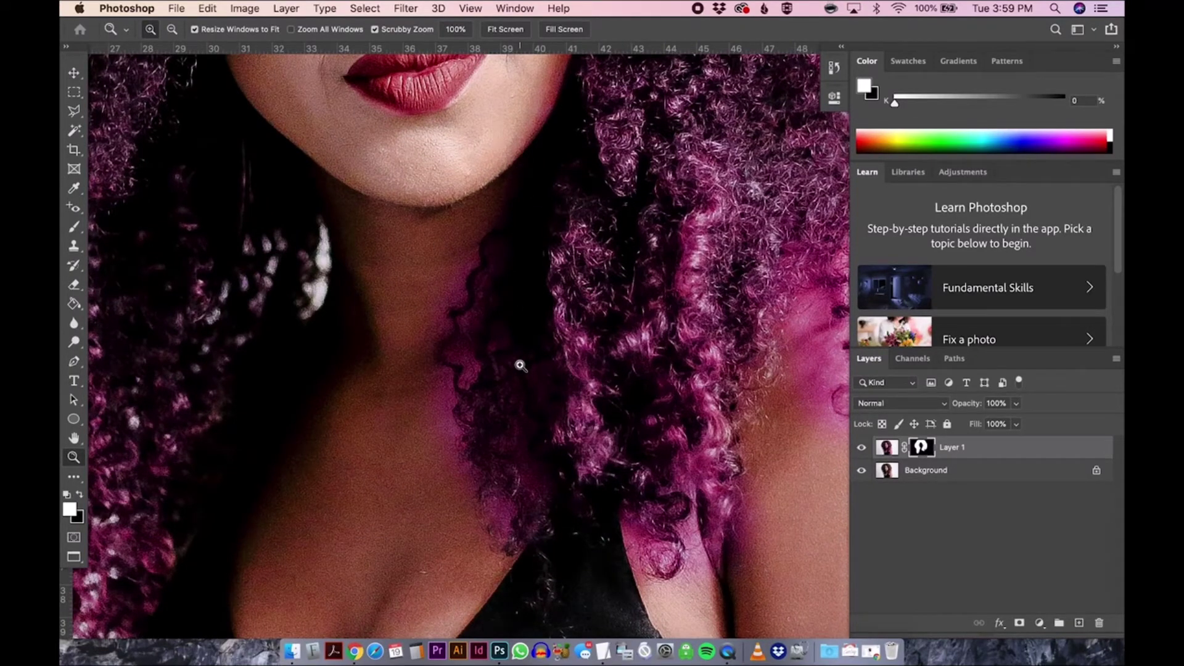
left_click(80, 497)
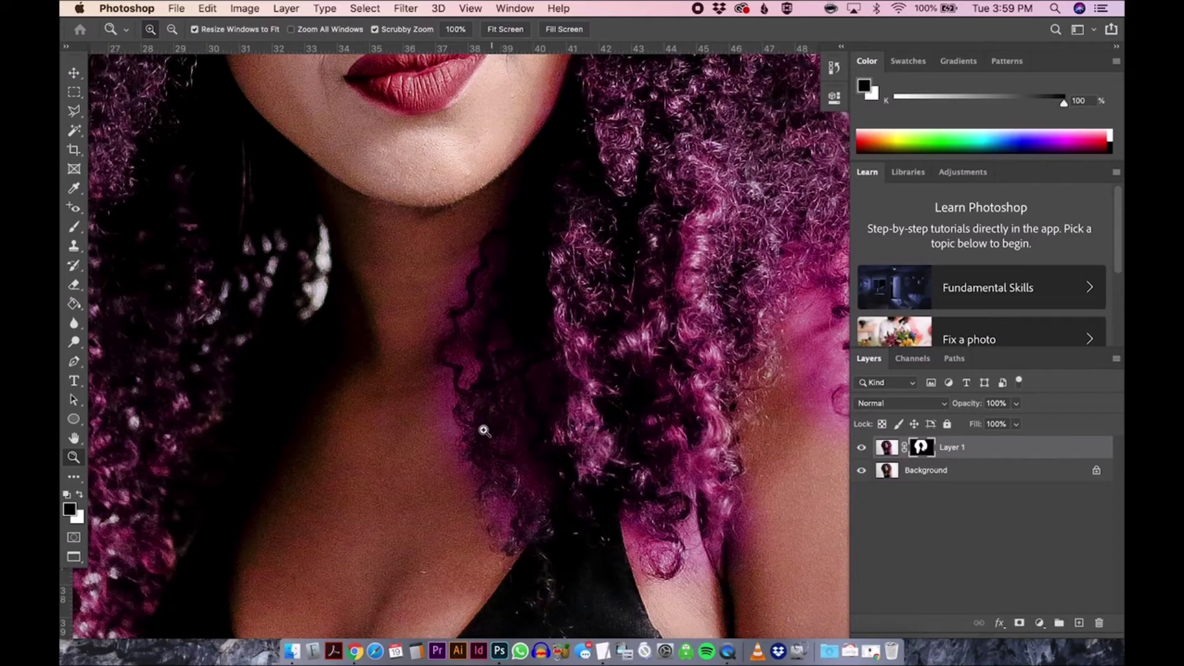
key("b")
left_click(397, 29)
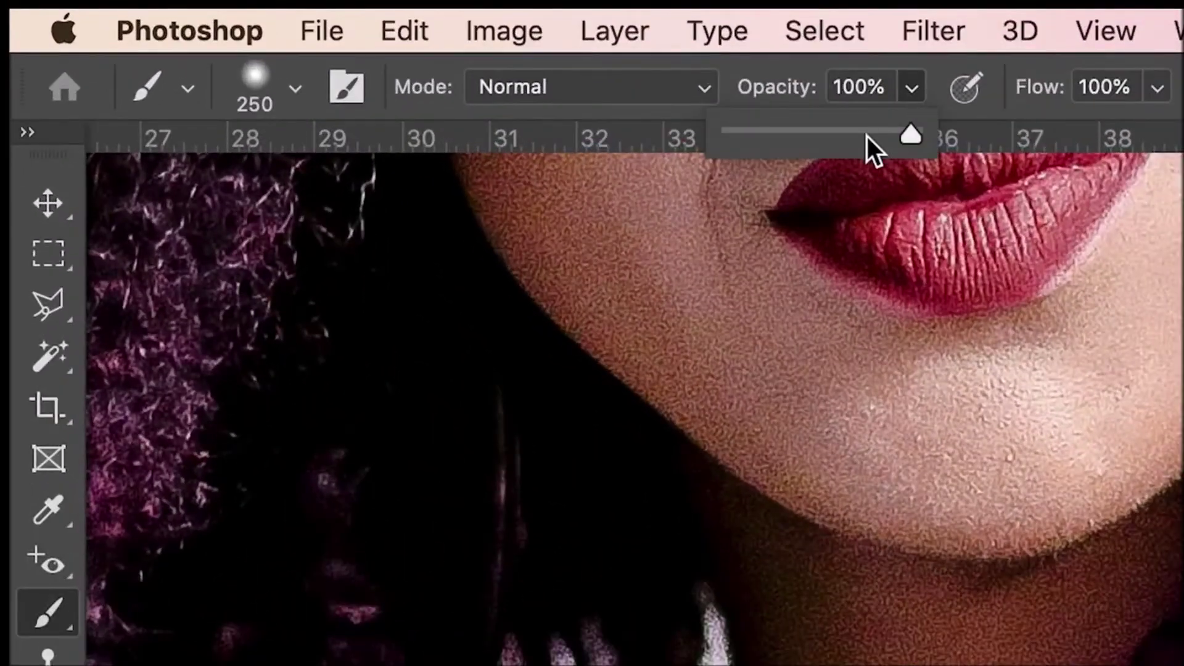
mouse_move(867, 135)
left_mouse_down()
mouse_move(840, 135)
mouse_move(864, 135)
left_mouse_up()
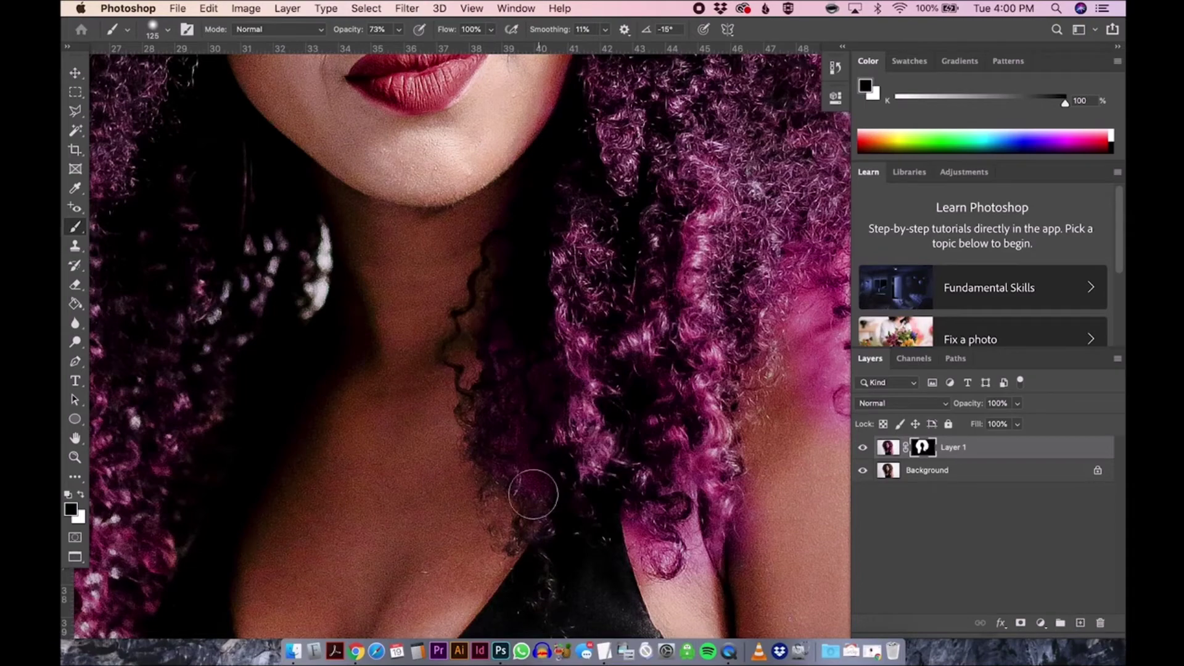
mouse_move(533, 494)
left_mouse_down()
mouse_move(506, 443)
mouse_move(525, 490)
mouse_move(579, 542)
left_mouse_up()
Step: Paint black on the mask over the shoulder skin, using a smaller brush between the curls, to remove the purple spill
scroll(627, 409, "right", 5)
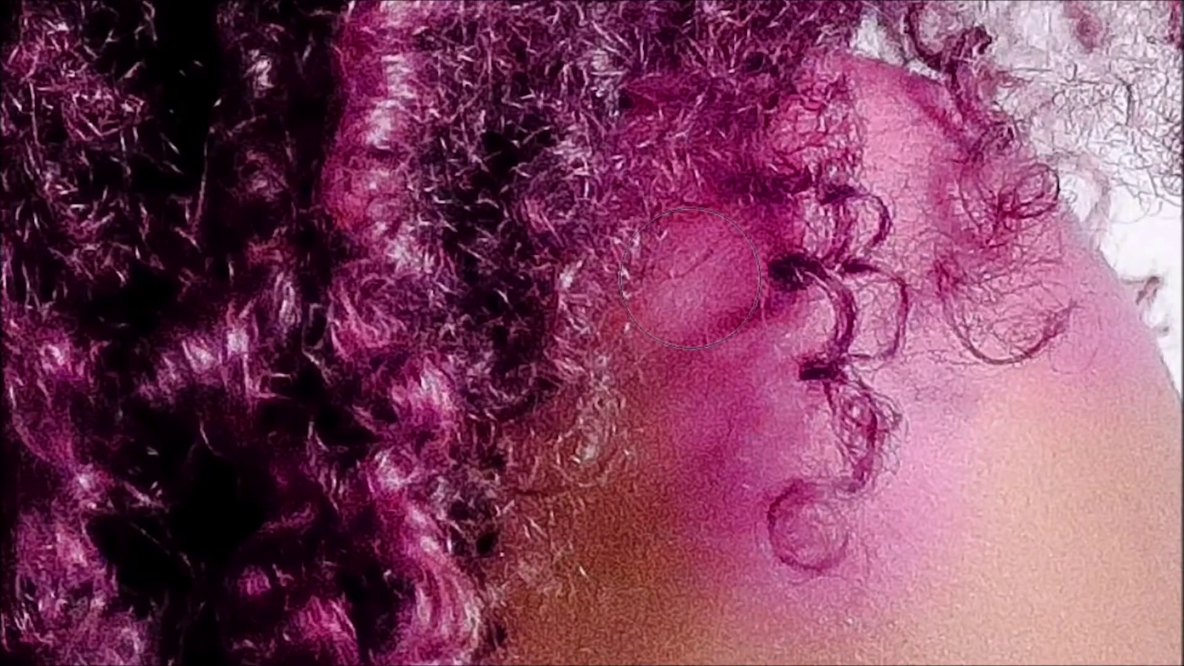
left_click(689, 279)
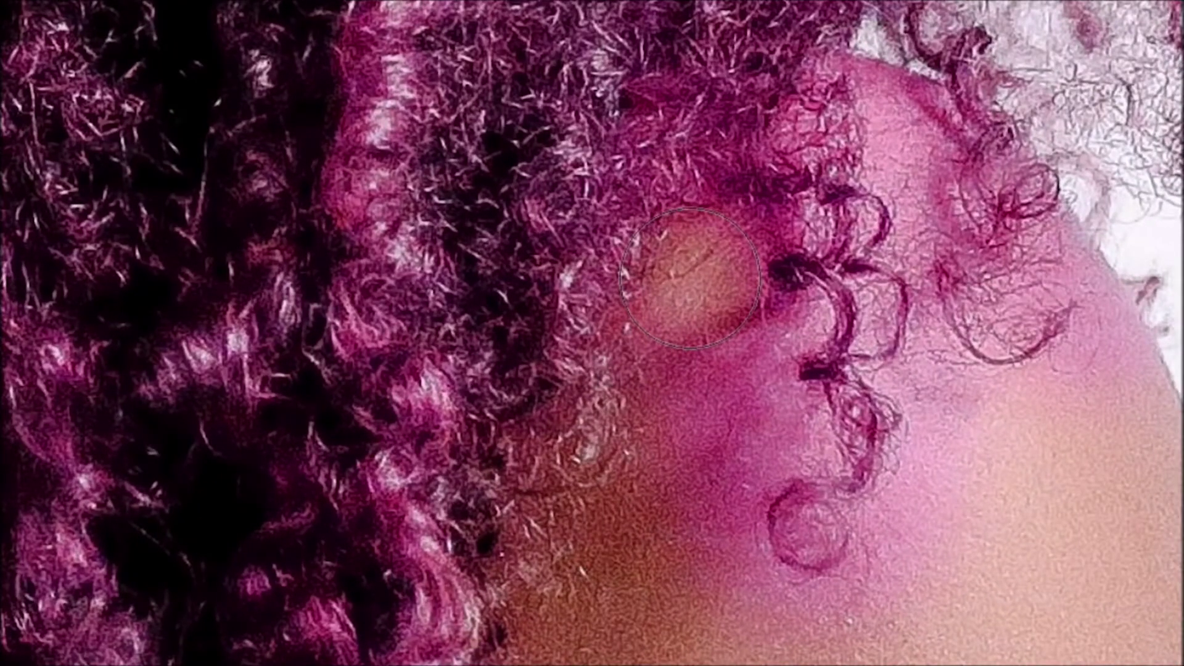
mouse_move(691, 279)
left_mouse_down()
mouse_move(737, 457)
mouse_move(695, 385)
mouse_move(728, 500)
mouse_move(674, 597)
mouse_move(820, 620)
left_mouse_up()
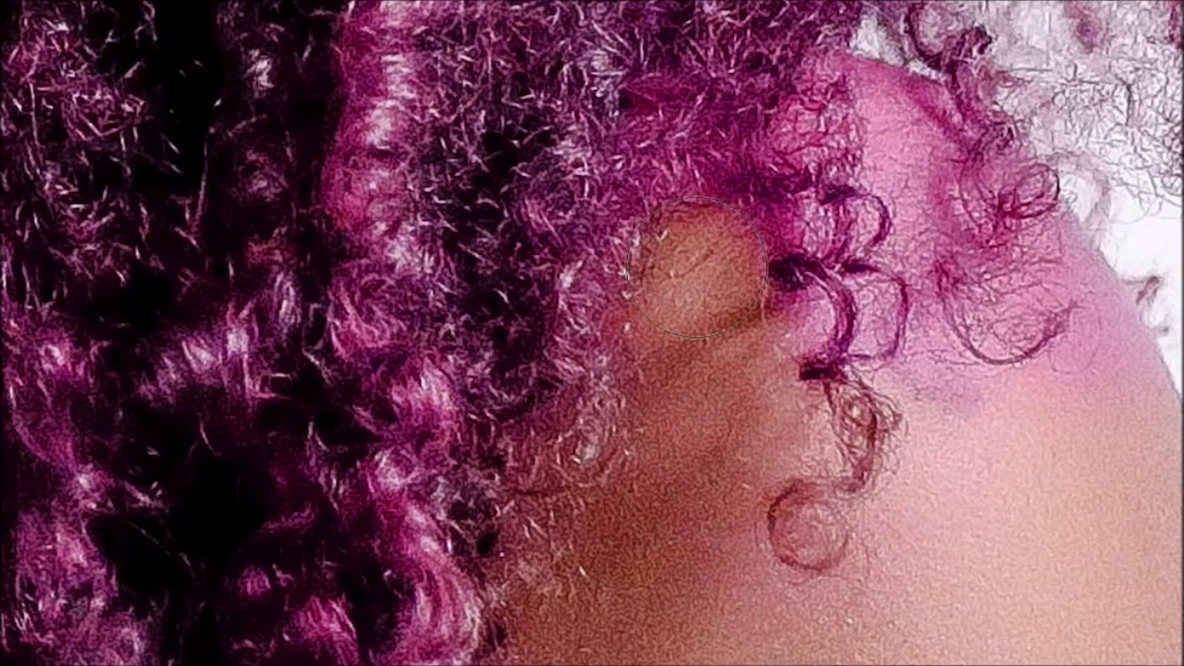
key("bracketleft")
mouse_move(881, 153)
left_mouse_down()
mouse_move(904, 74)
mouse_move(890, 100)
mouse_move(910, 169)
mouse_move(898, 279)
mouse_move(926, 355)
mouse_move(1146, 421)
mouse_move(1081, 289)
mouse_move(1081, 237)
mouse_move(1058, 332)
mouse_move(1000, 344)
left_mouse_up()
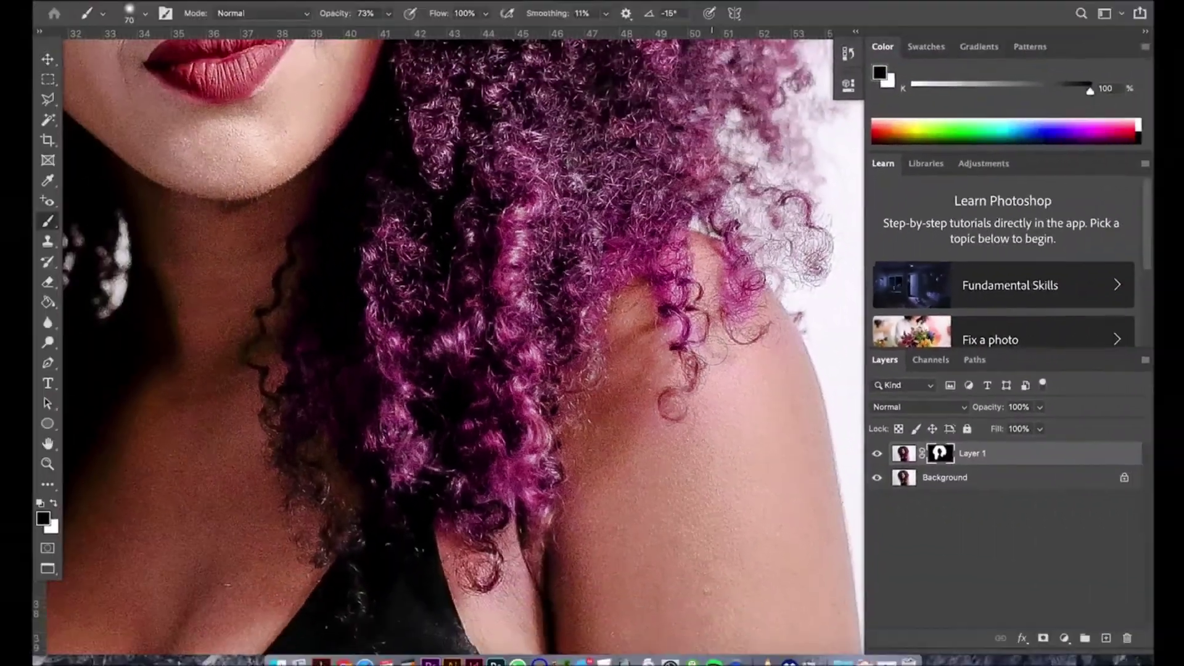
Step: Swap the painting color to white and adjust the brush opacity for restoring color in the shoulder curls
left_click(54, 503)
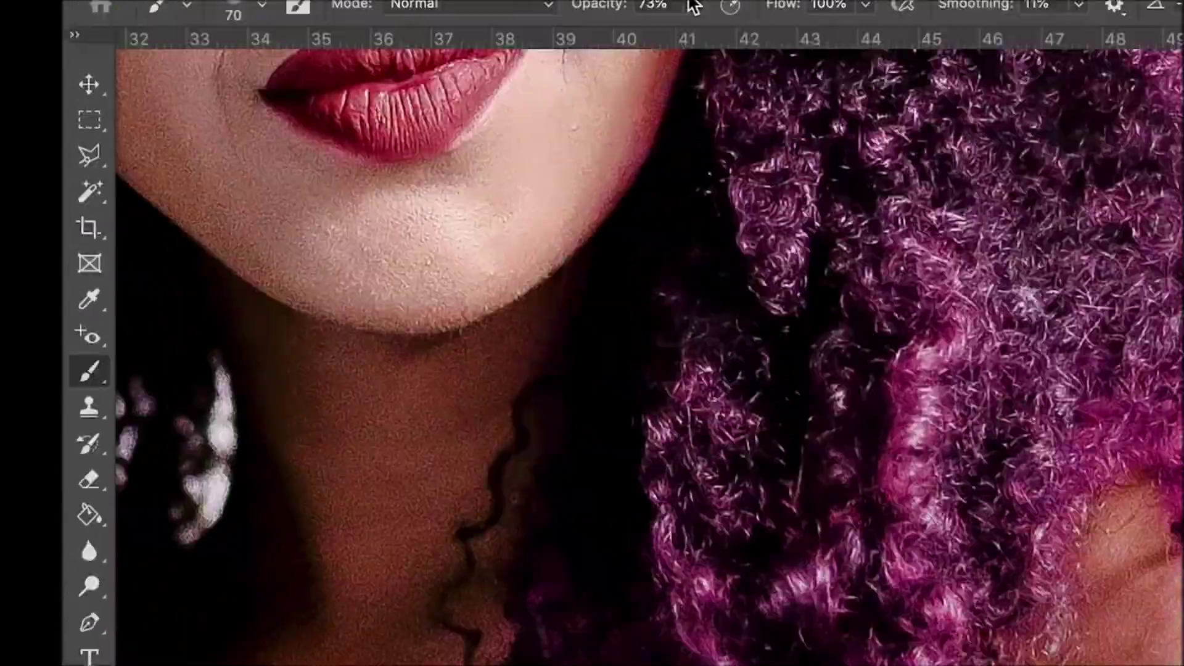
left_click(693, 4)
left_click_drag(642, 34, 624, 35)
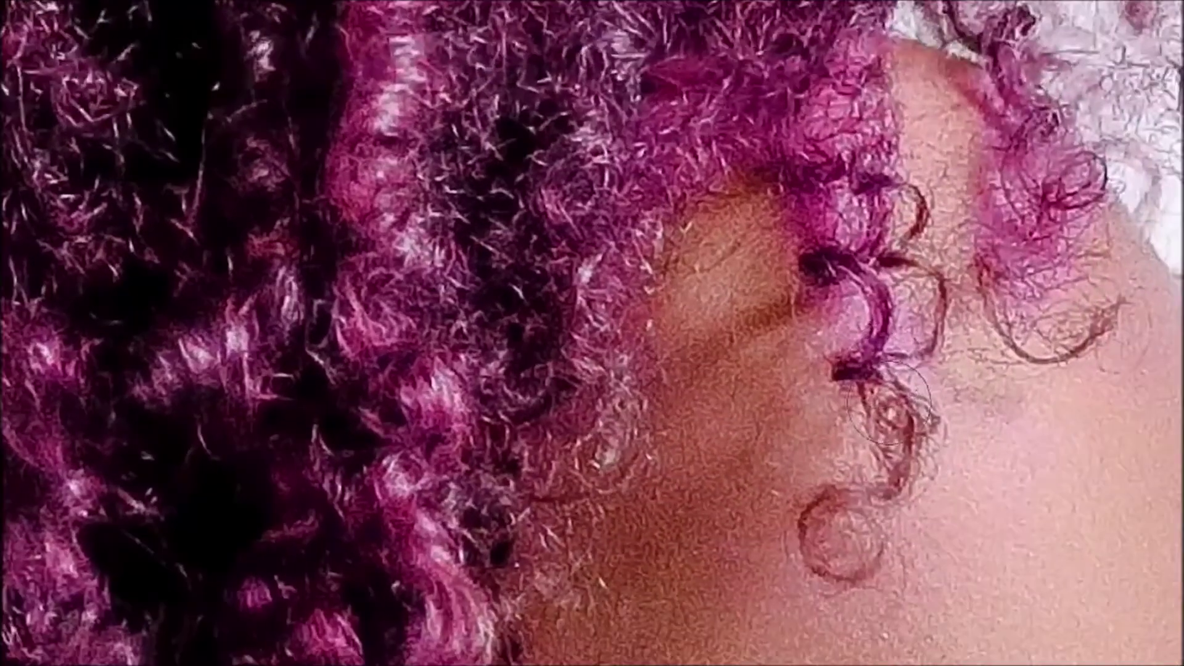
Step: Shrink the brush to 40 px and set its hardness to 0% for refining the mask around the shoulder curls
key("bracketleft")
key("bracketleft")
key("bracketleft")
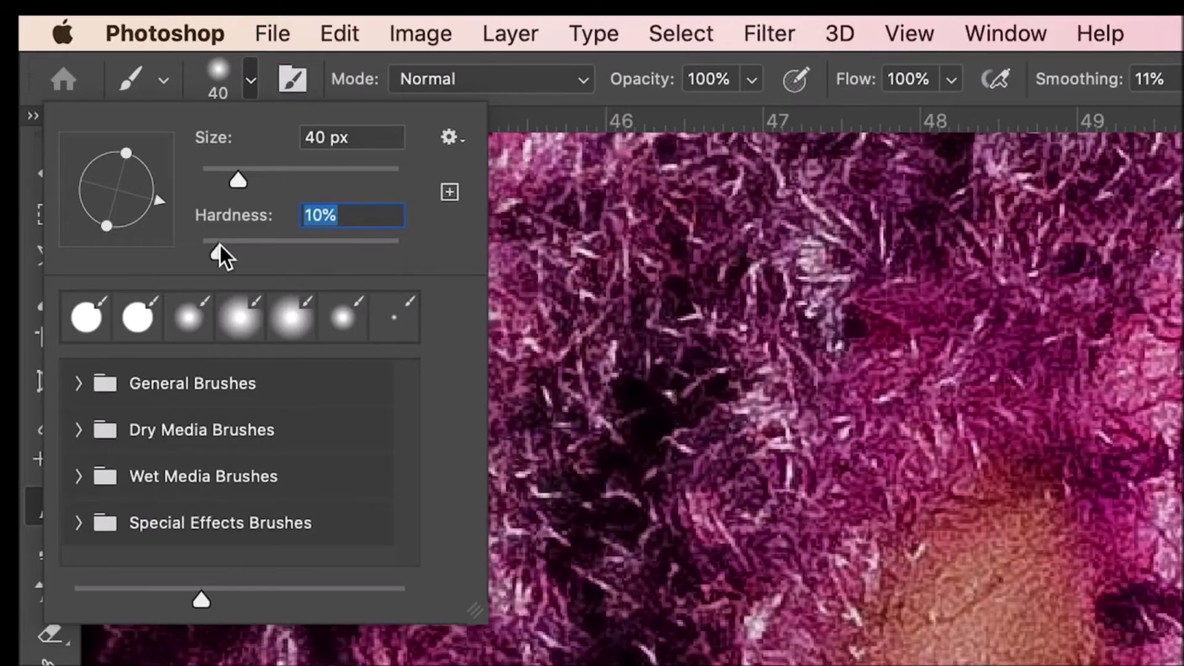
left_click_drag(220, 246, 182, 248)
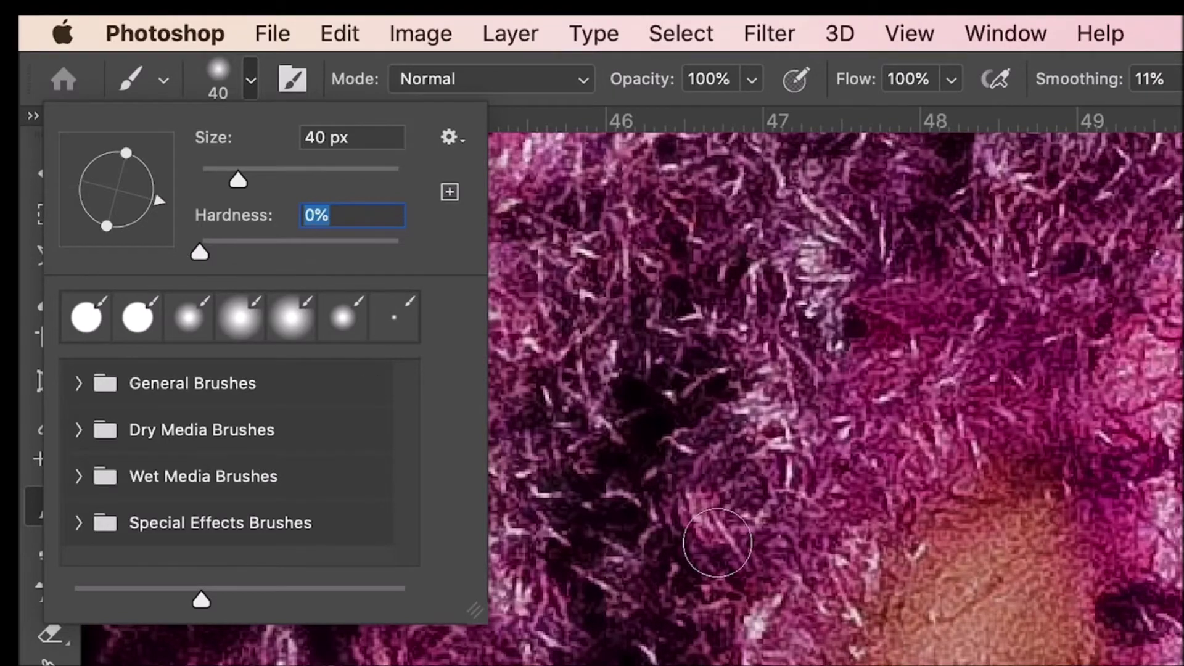
key("Return")
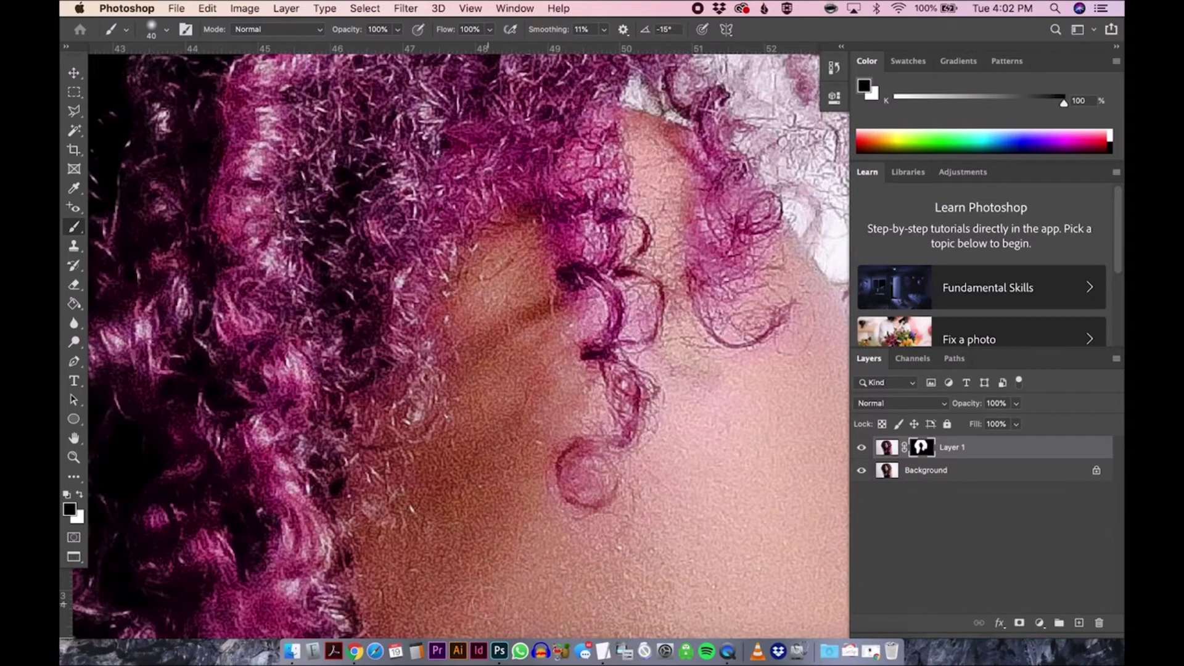
Step: Paint white on the mask at 10% brush opacity over the dark curls beside the neck to restore a hint of purple
key("super+minus")
key("super+minus")
key("super+minus")
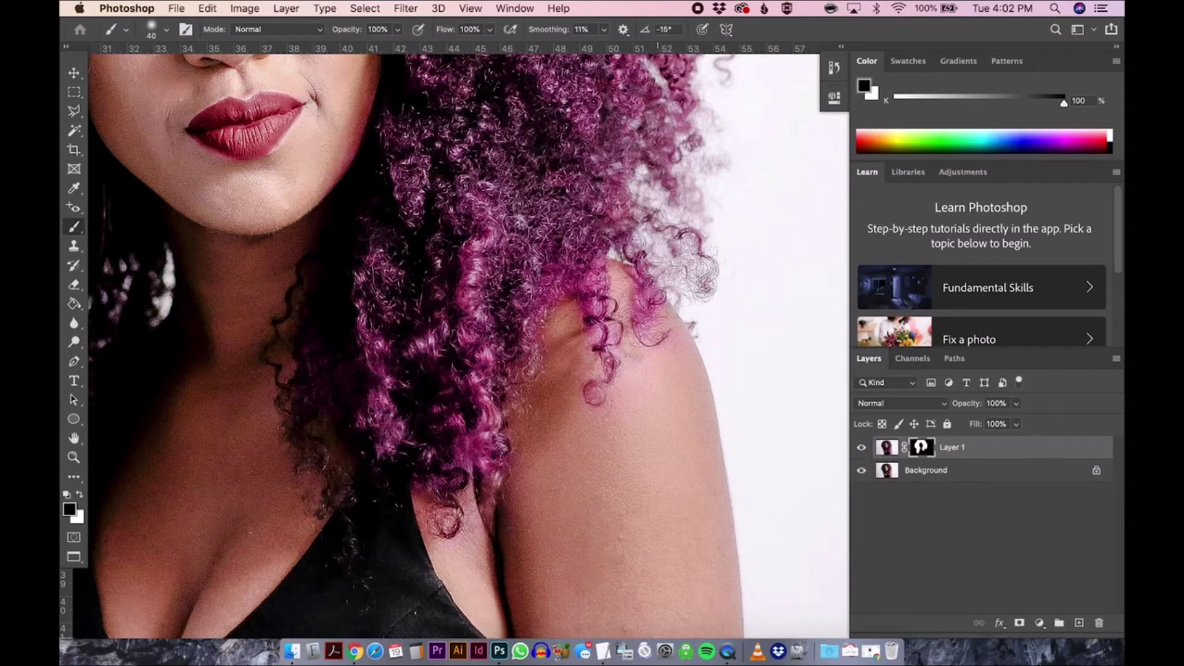
scroll(312, 455, "left", 3)
scroll(312, 455, "up", 1)
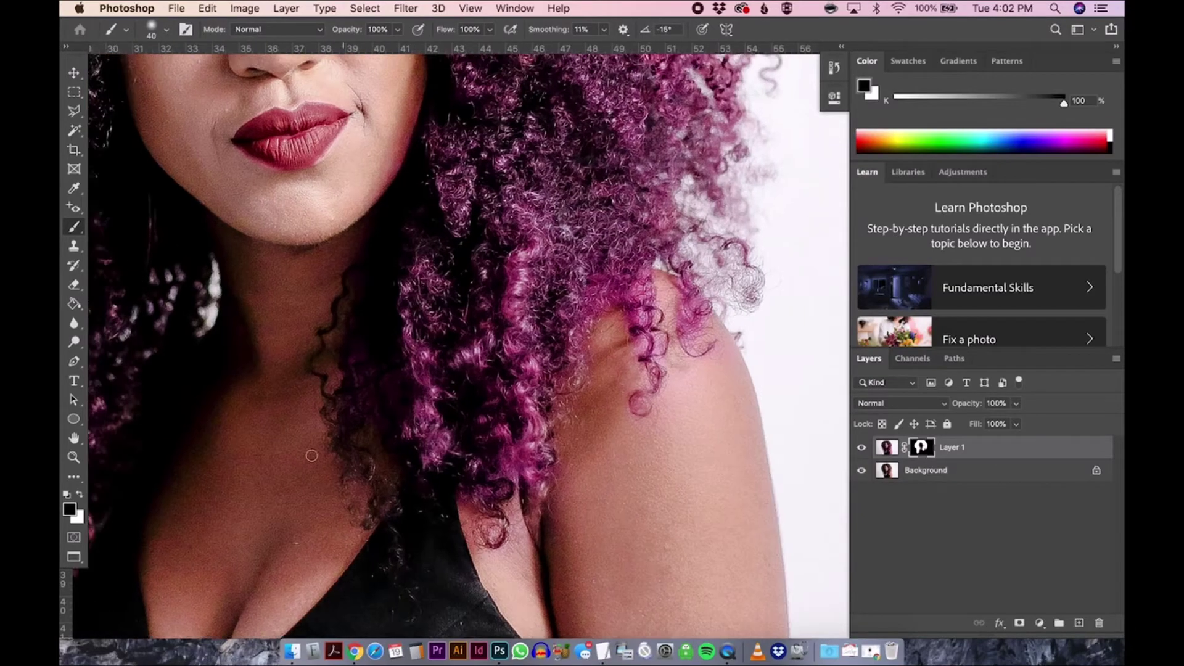
key("z")
left_click_drag(397, 378, 427, 393)
key("b")
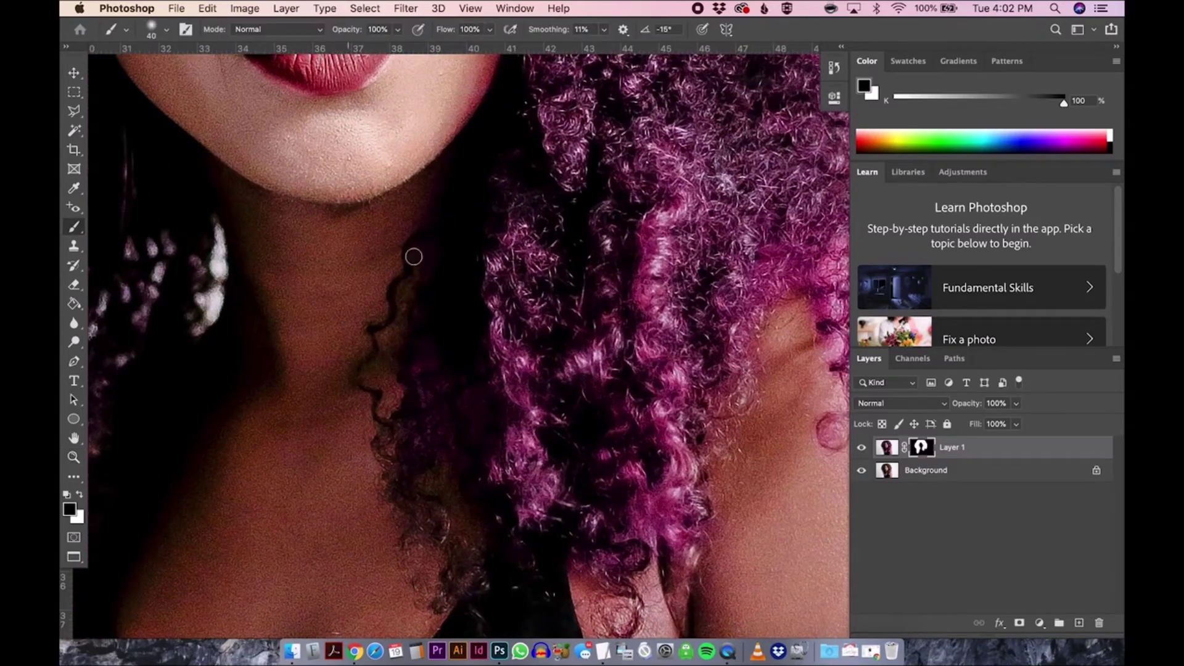
key("x")
left_click(398, 29)
left_click_drag(401, 46, 336, 47)
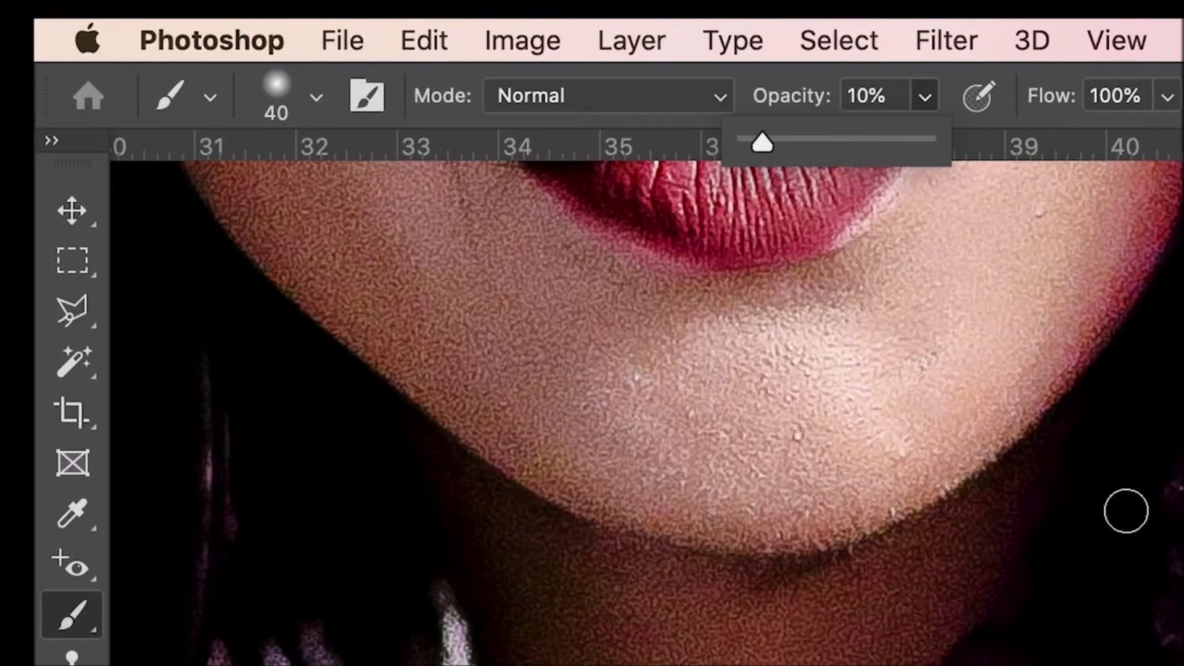
left_click(999, 621)
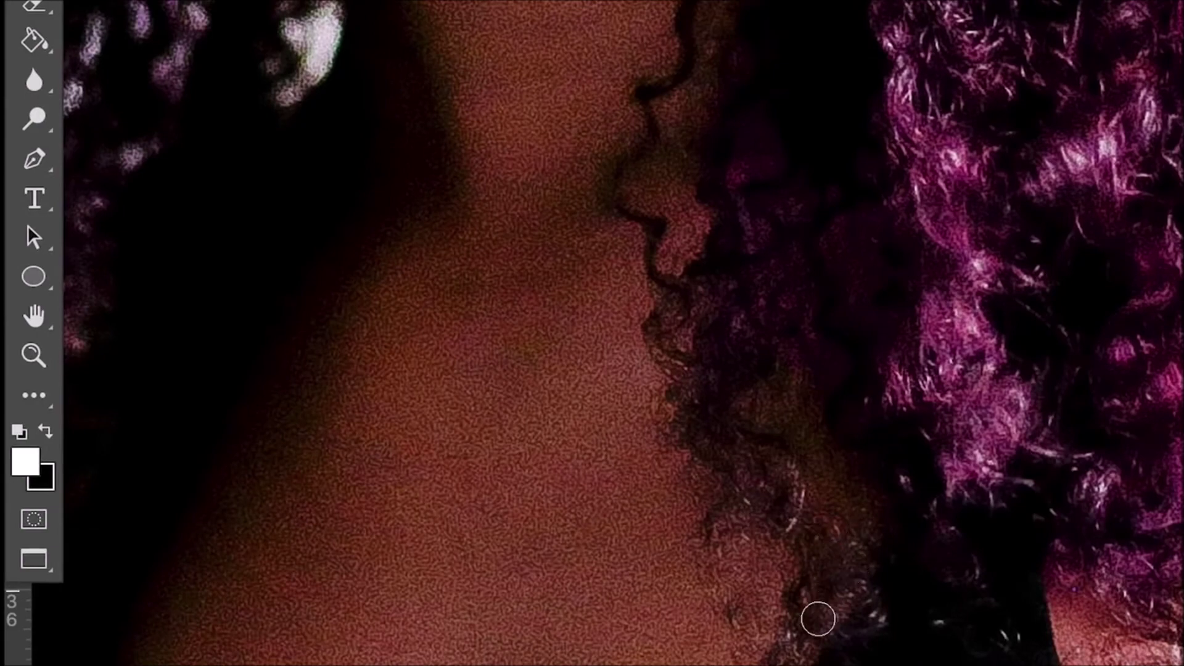
Step: Paint black on the mask at 100% brush opacity along the cheek and jawline to remove the purple spill from the skin
scroll(801, 621, "up", 5)
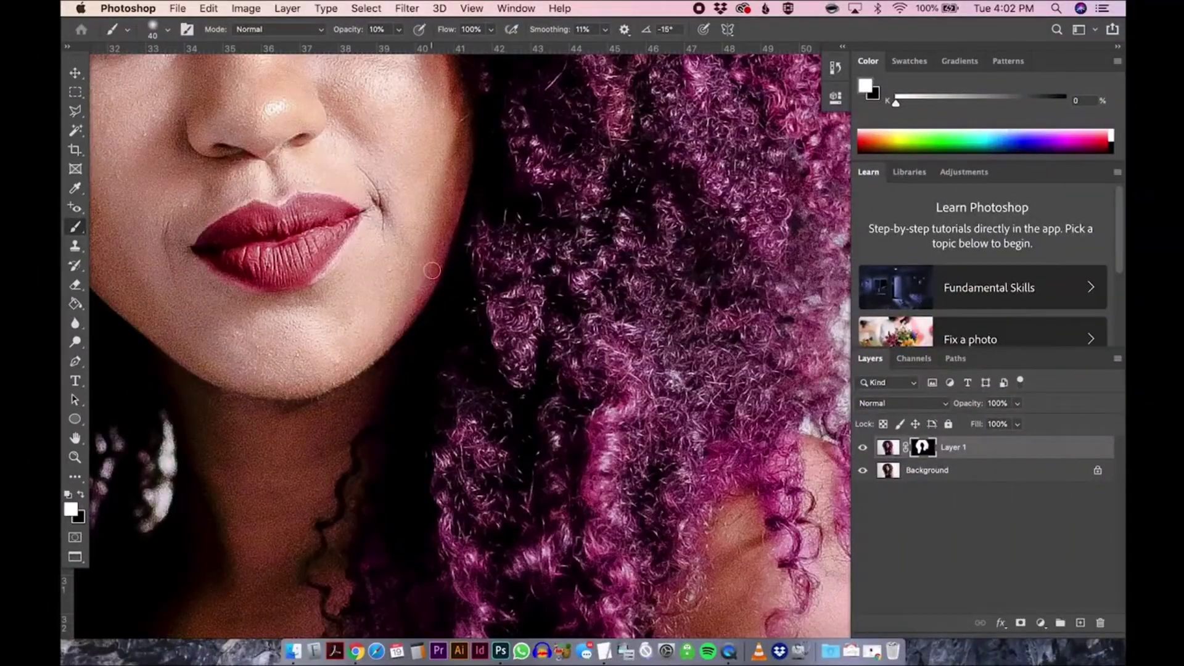
left_click(82, 495)
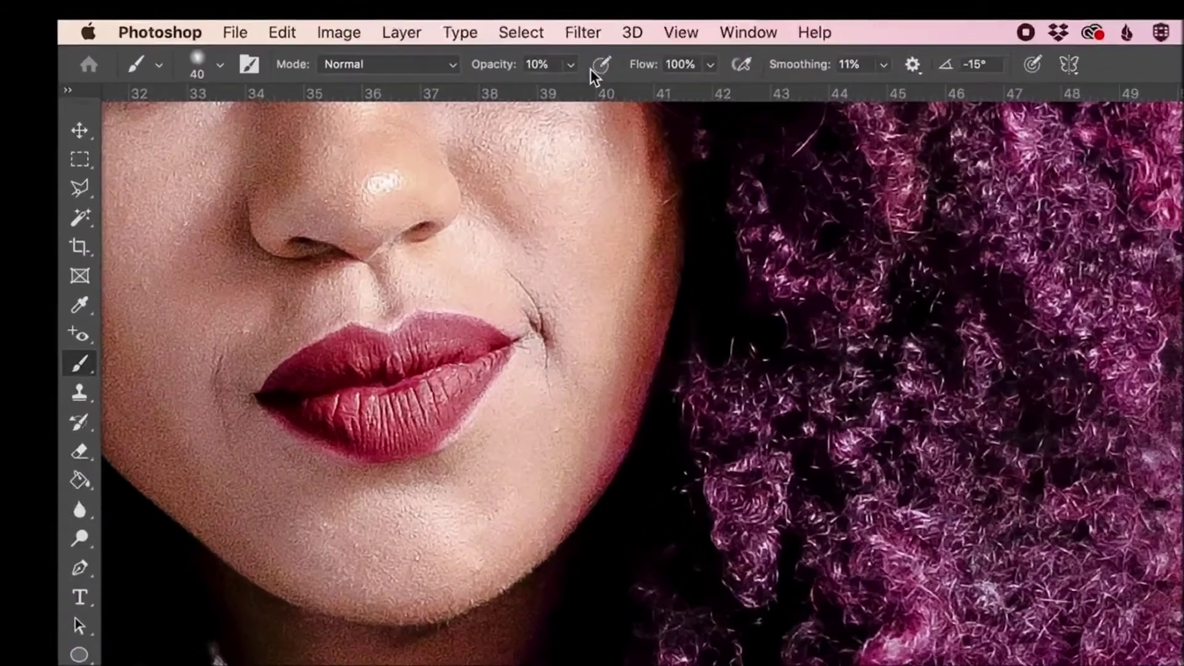
left_click(399, 29)
left_click(462, 46)
left_click(552, 568)
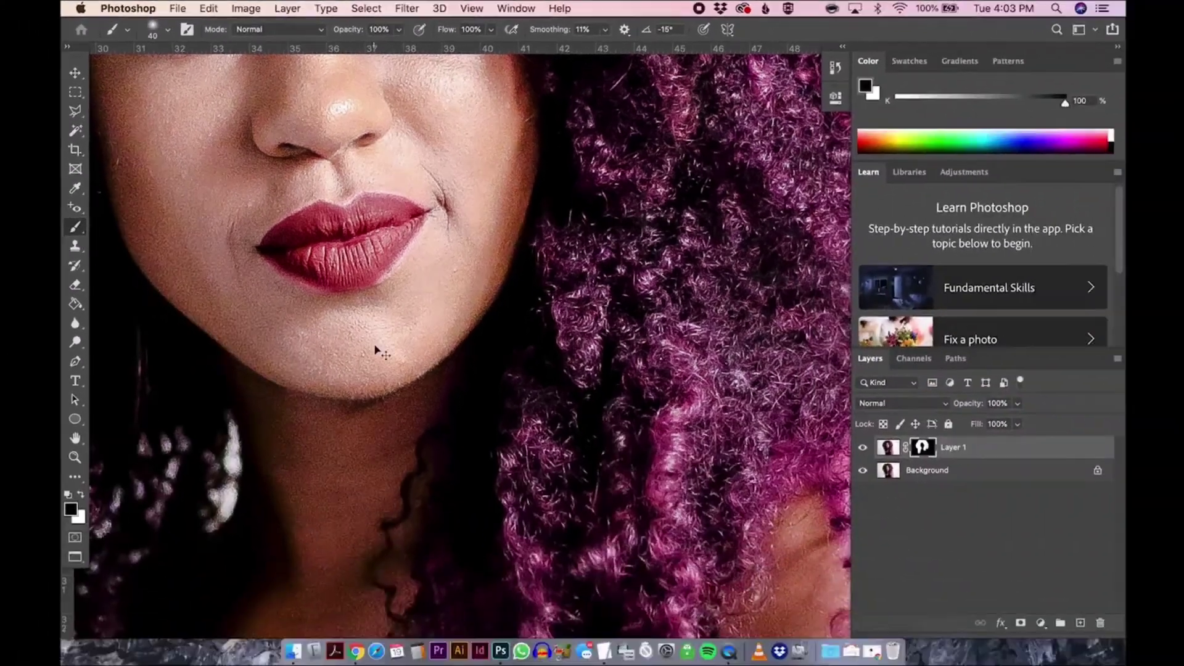
Step: Fit the whole image on screen and toggle Layer 1's visibility to compare the recolored hair with the original
key("super+0")
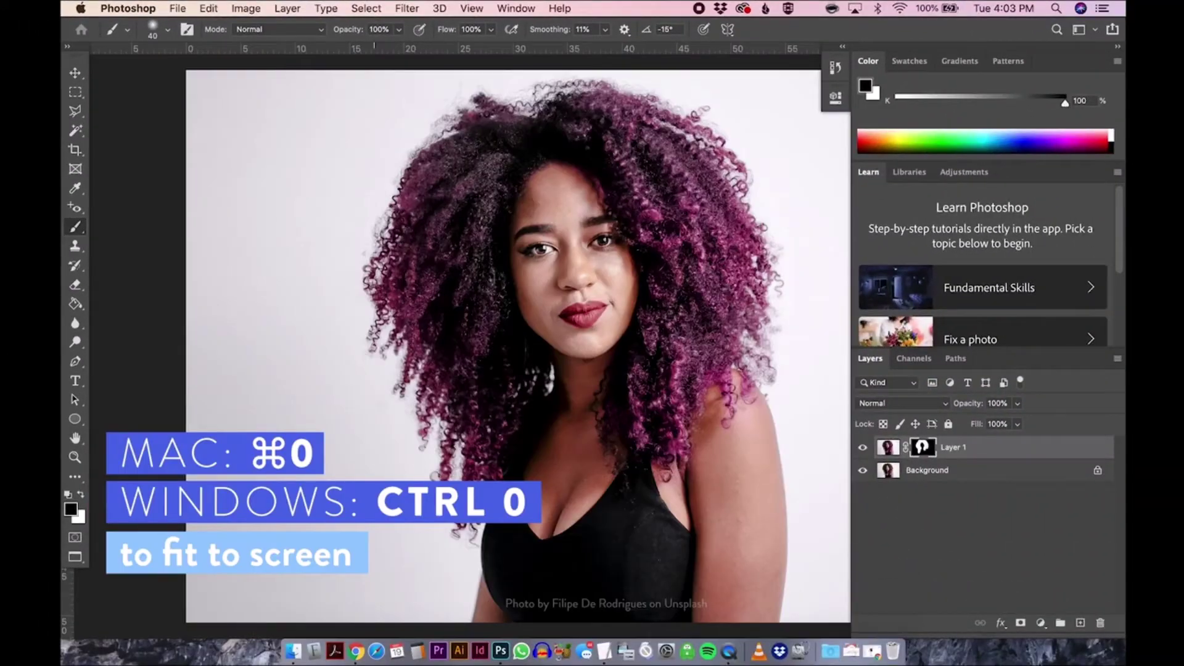
scroll(375, 345, "right", 2)
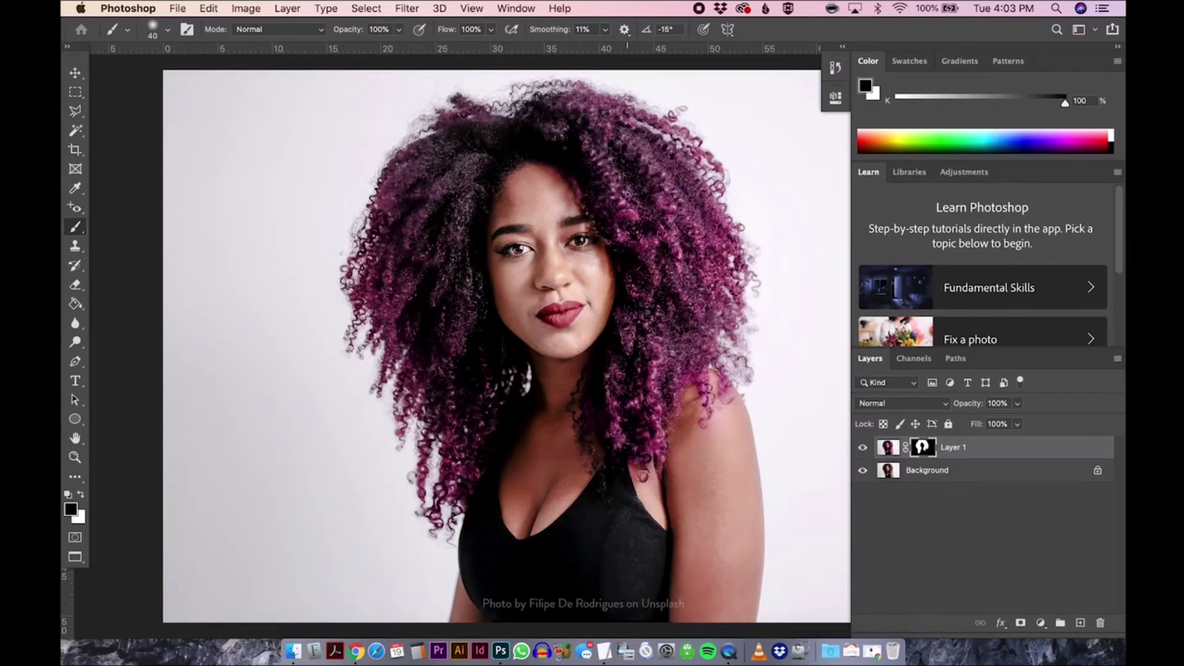
left_click(863, 450)
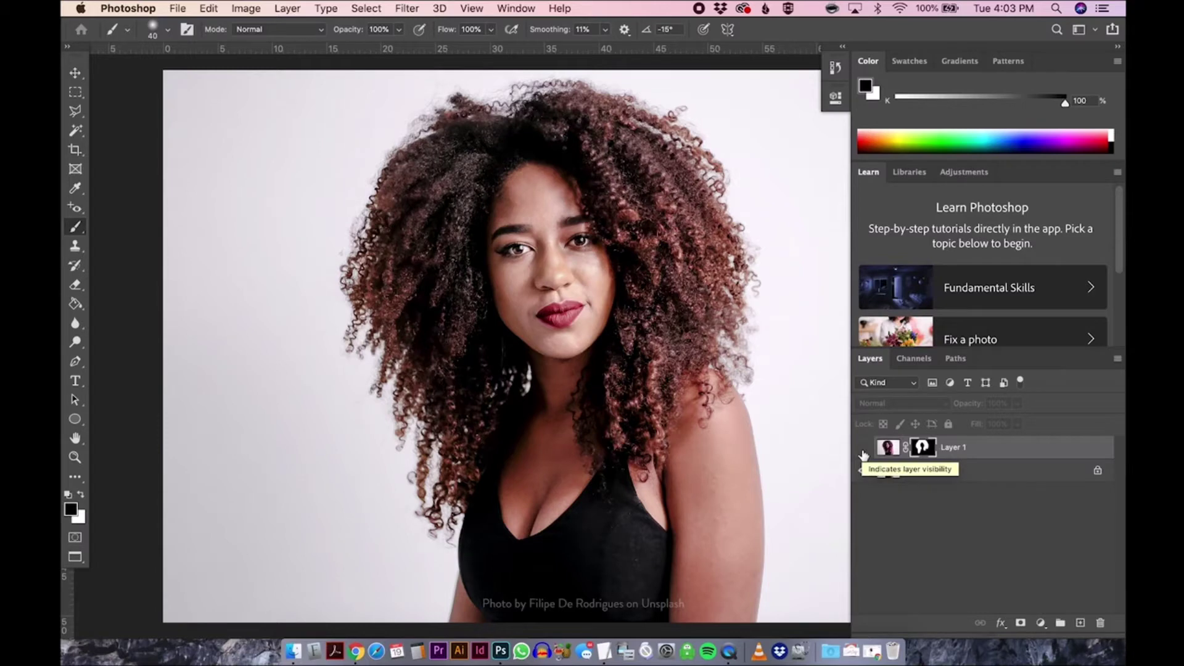
left_click(863, 450)
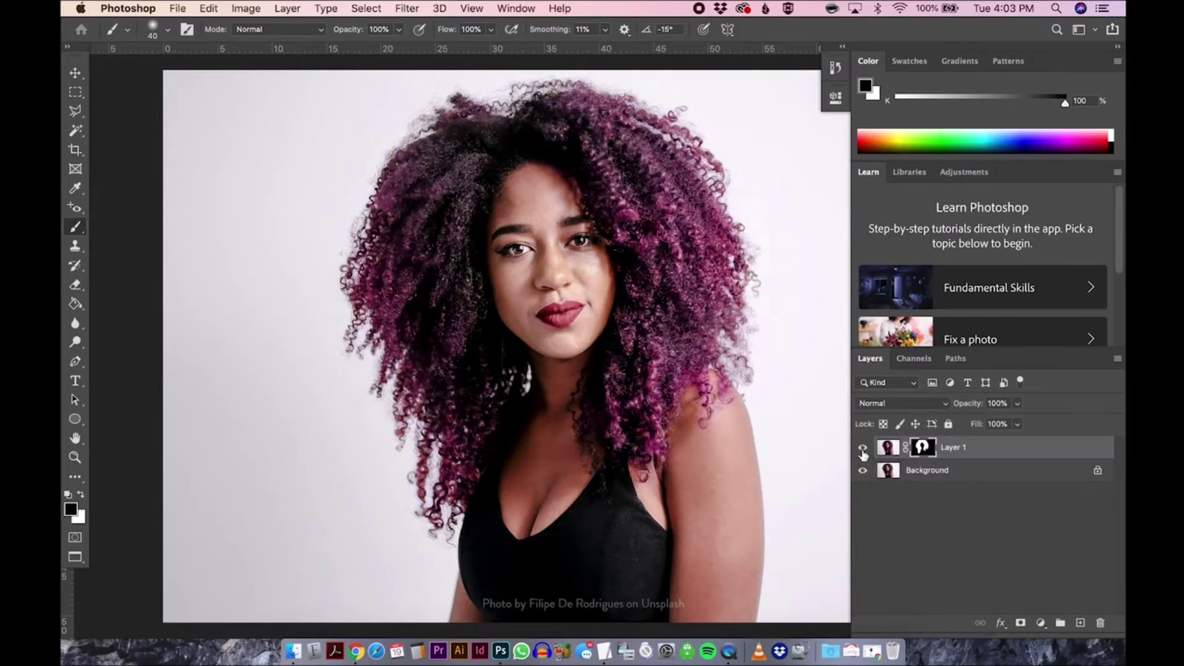
Step: Recolor Layer 1's image, not its mask, green with Hue/Saturation by trying several hues and applying hue +151 with saturation 0
left_click(891, 450)
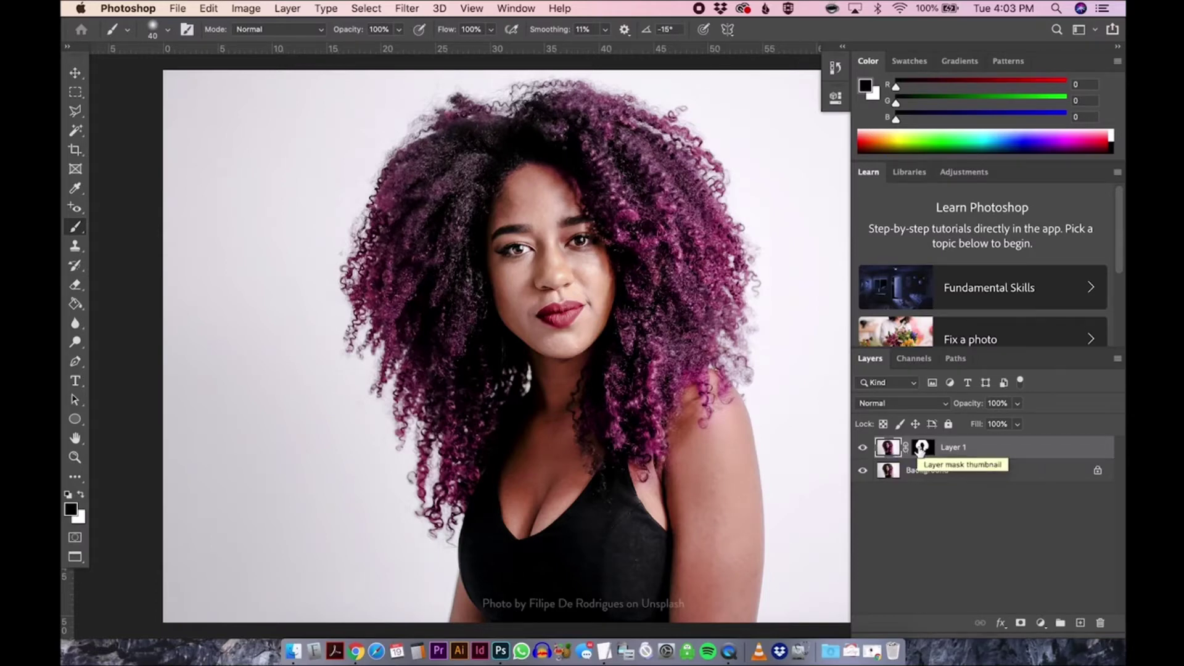
left_click(922, 449)
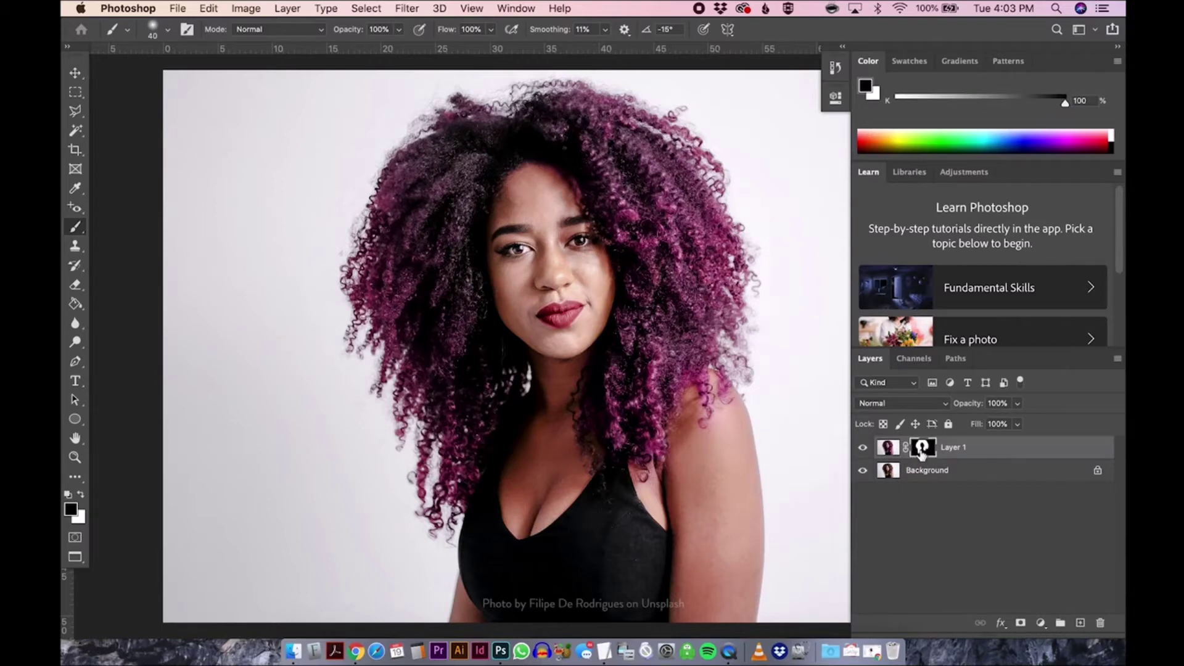
left_click(889, 450)
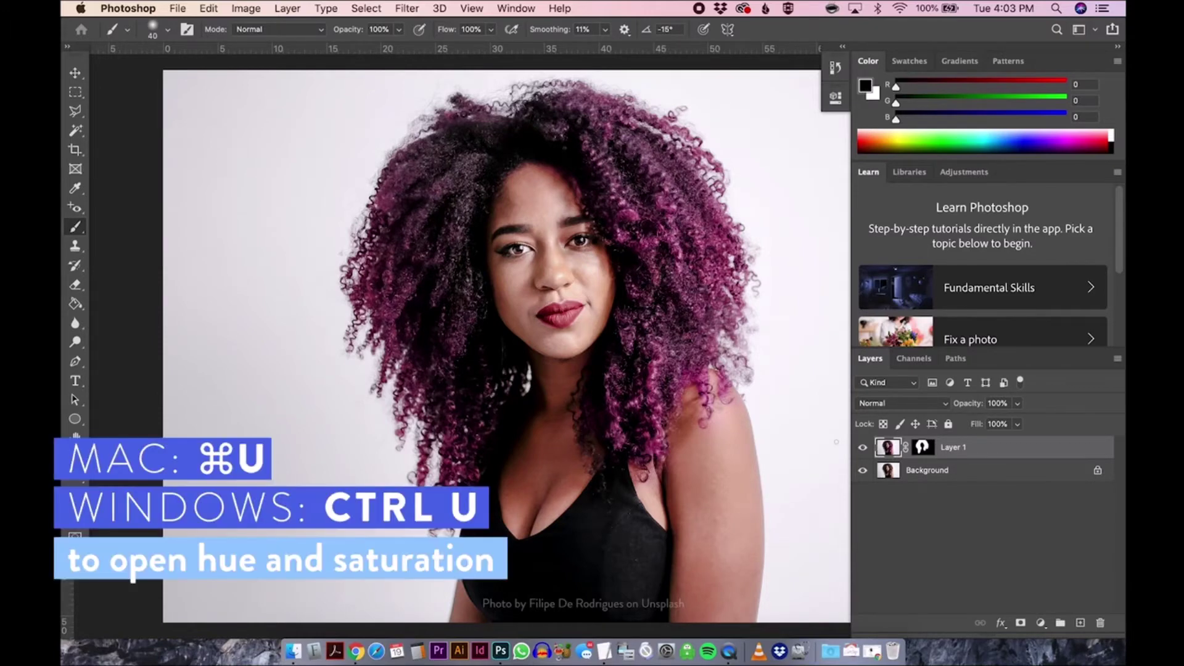
key("super+u")
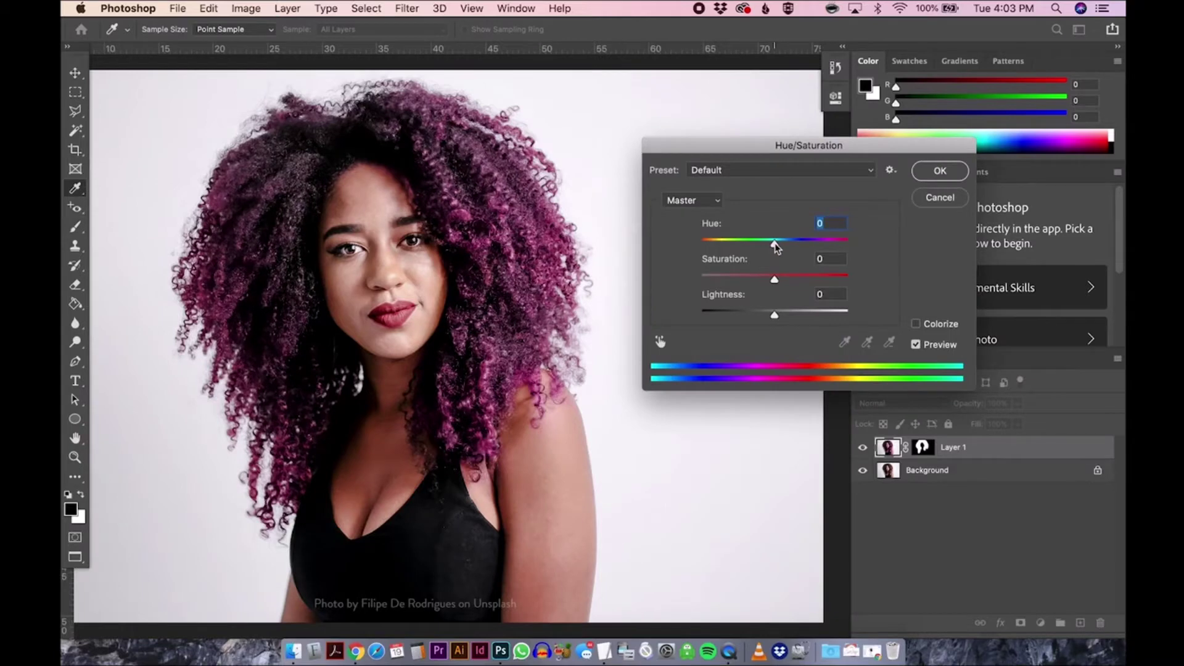
left_click_drag(774, 243, 758, 248)
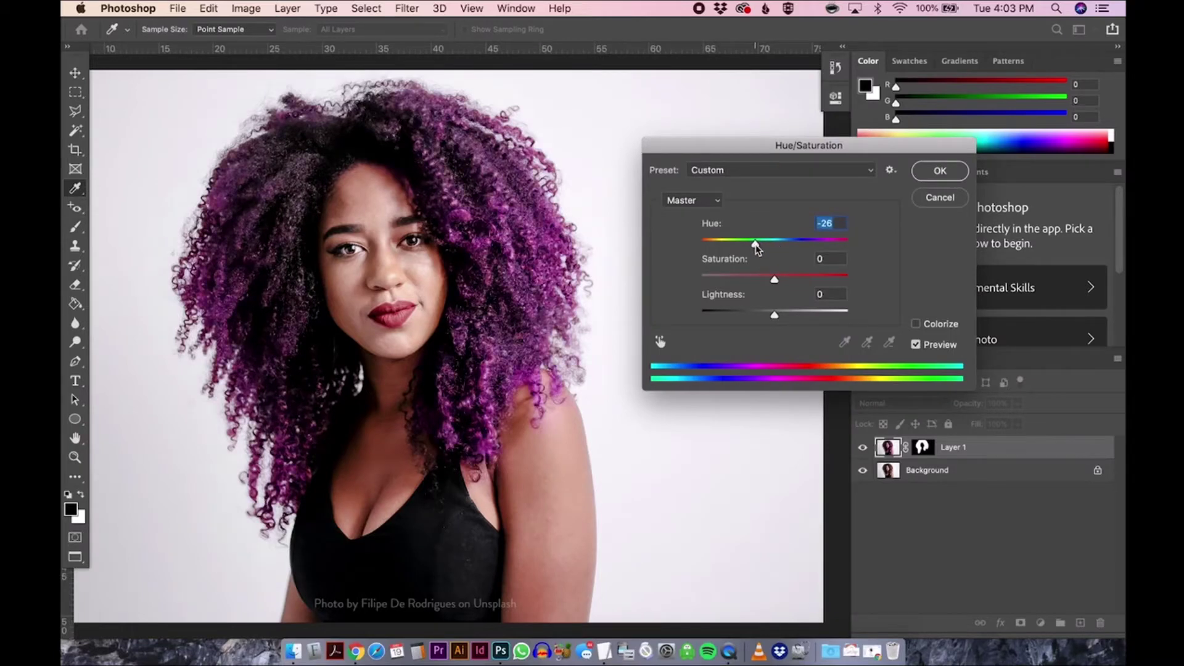
left_click(811, 276)
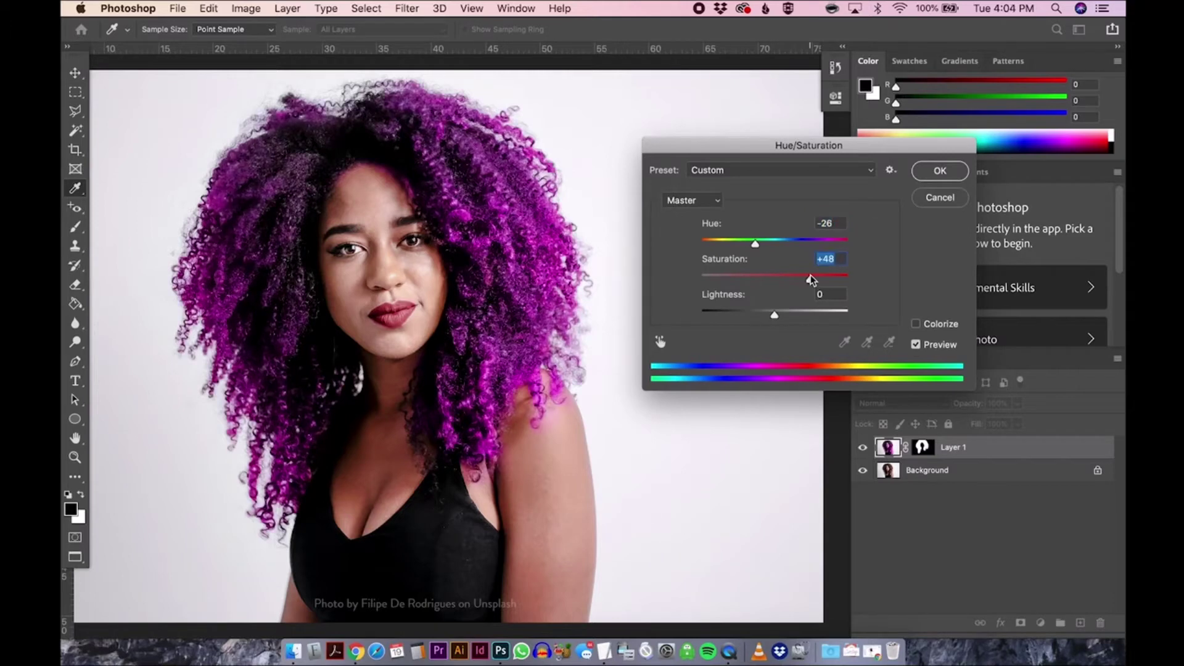
left_click_drag(756, 247, 700, 252)
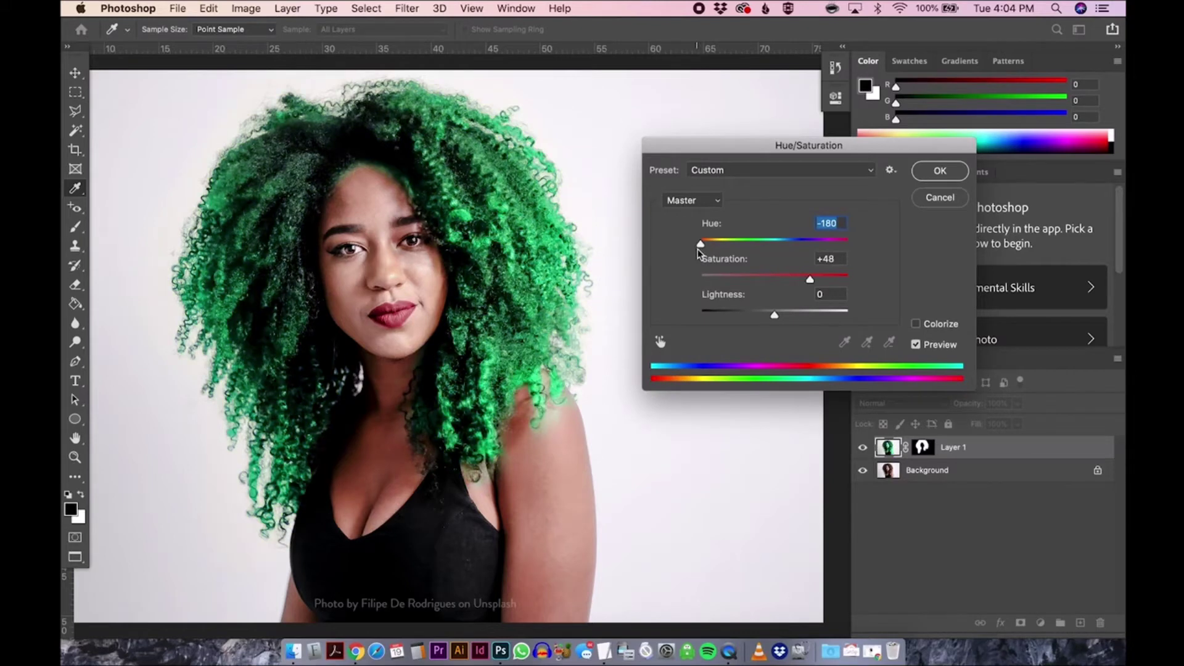
left_click_drag(709, 247, 841, 246)
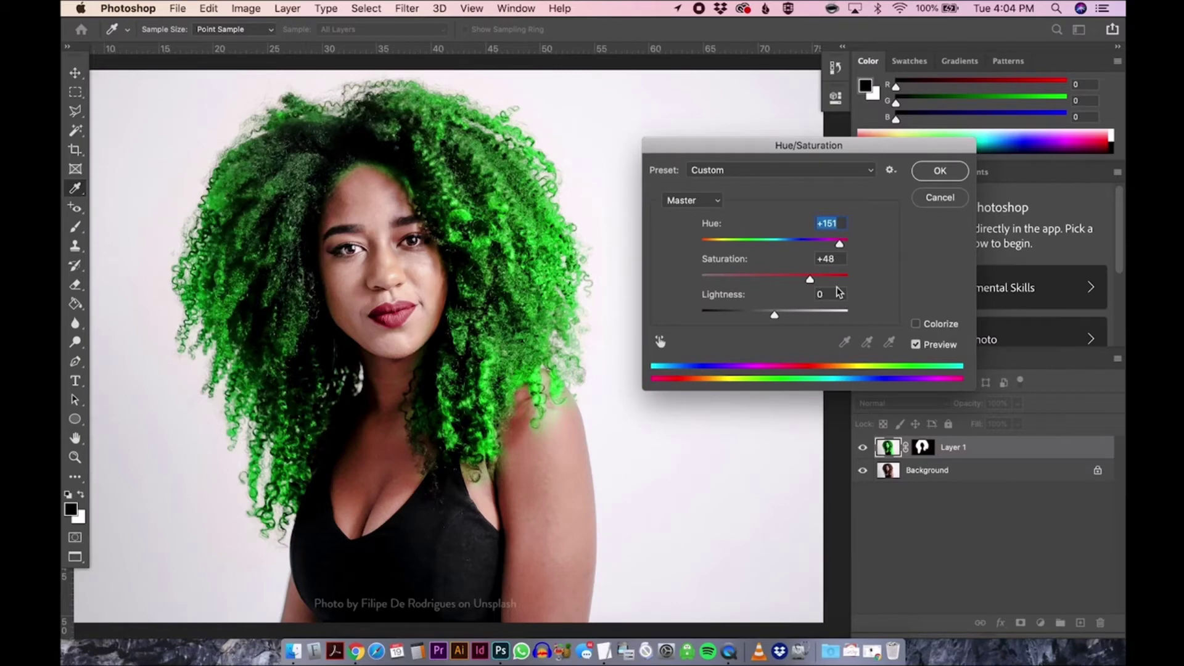
left_click(776, 282)
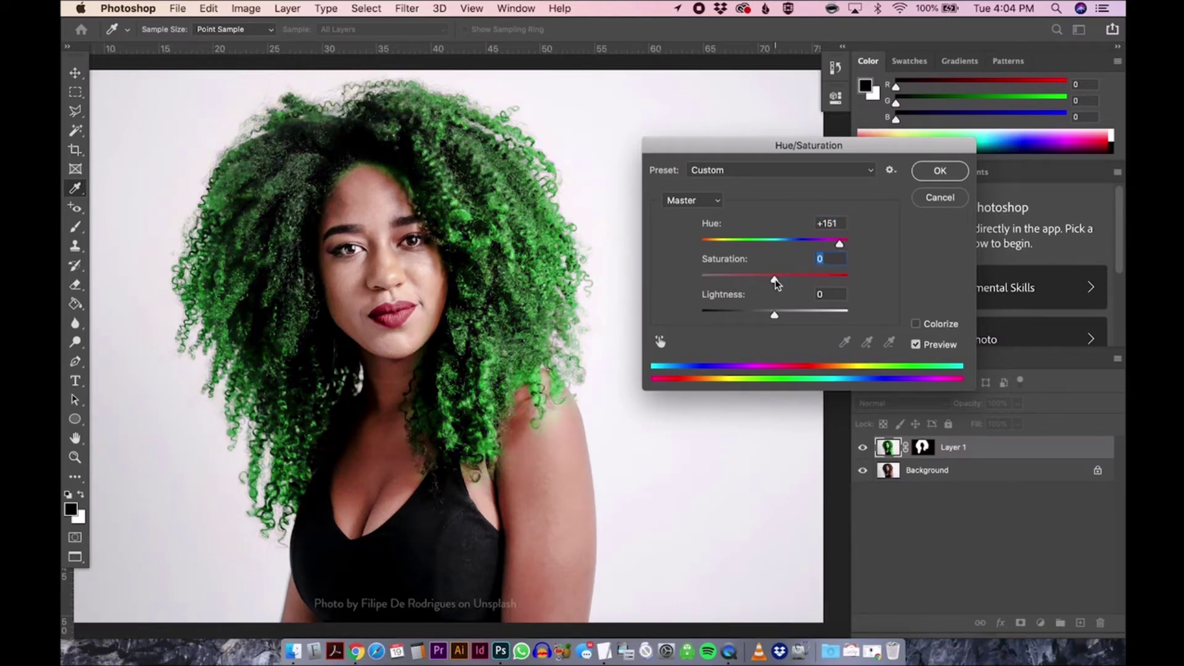
left_click(927, 171)
Step: Paint black on Layer 1's mask along the forehead hairline with a 175 px brush to remove the green spill from the skin
key("z")
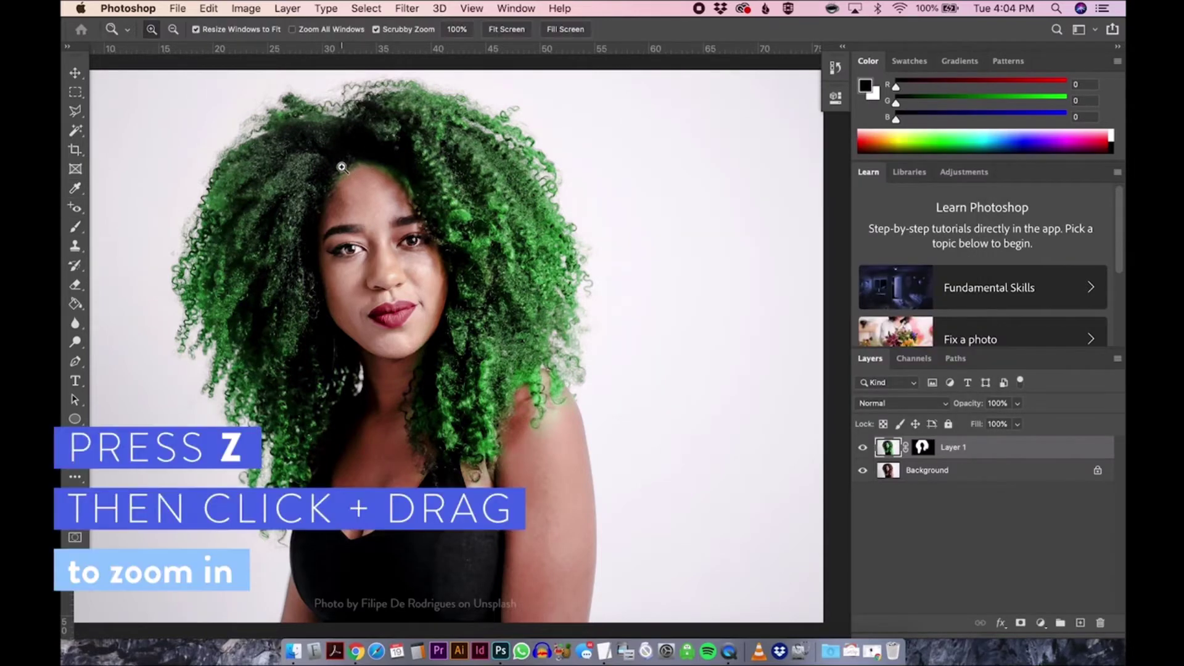
left_click_drag(342, 167, 404, 177)
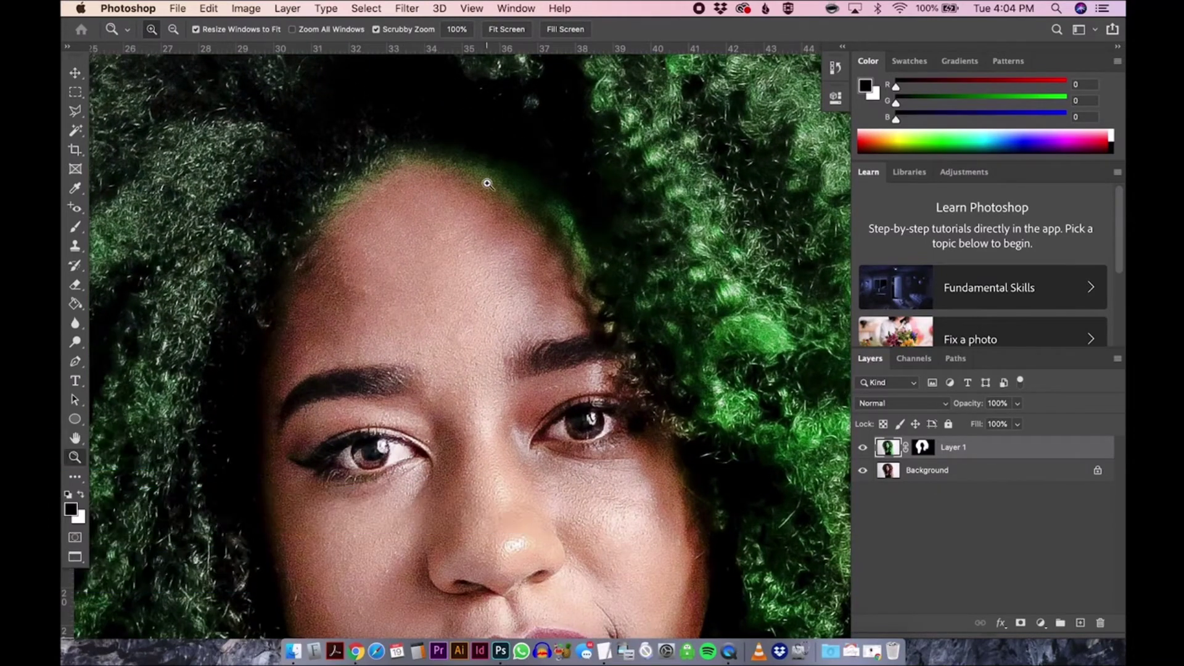
left_click(922, 449)
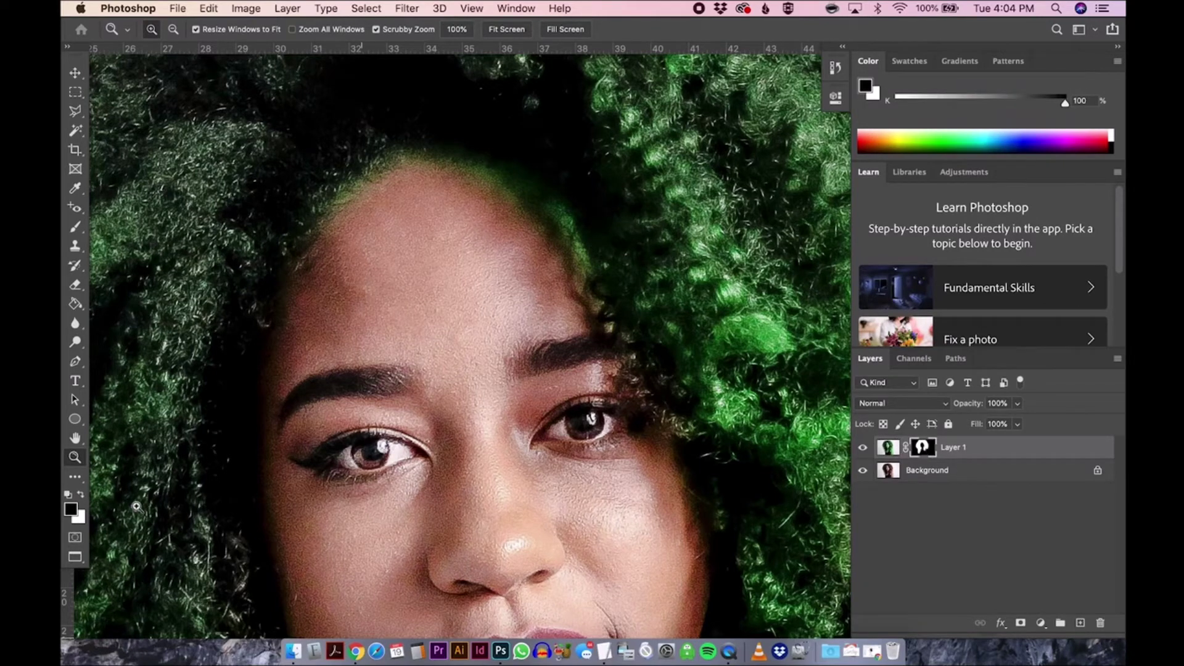
key("b")
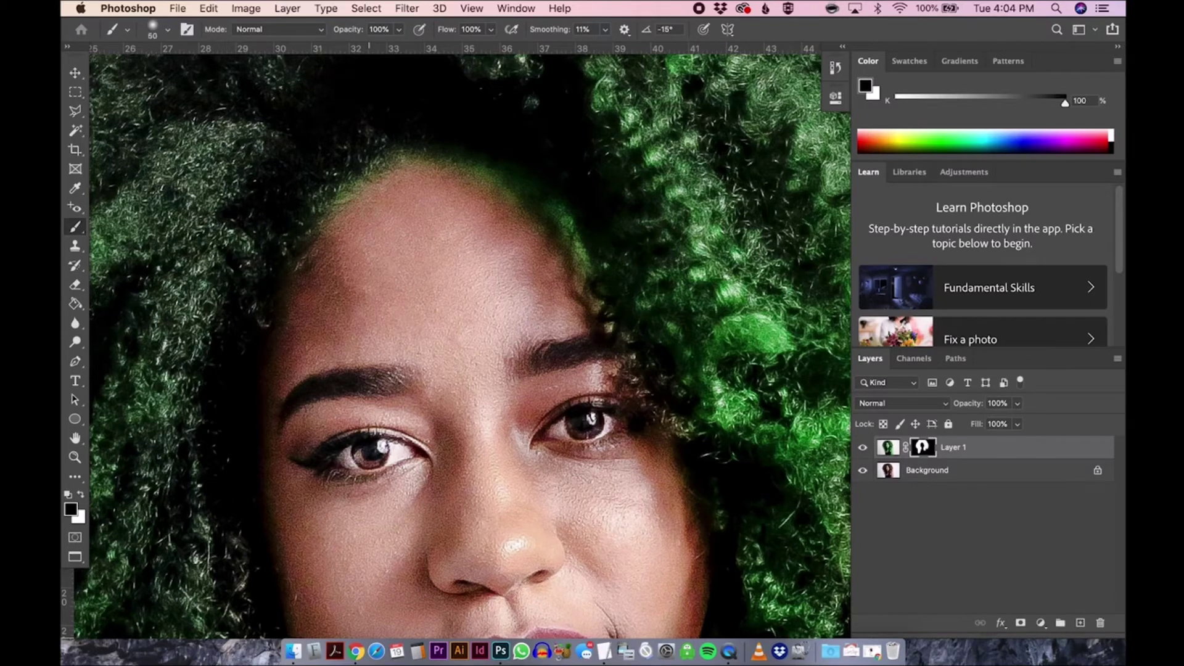
key("bracketright")
mouse_move(320, 272)
left_mouse_down()
mouse_move(364, 191)
mouse_move(398, 170)
mouse_move(465, 177)
mouse_move(524, 209)
mouse_move(561, 269)
mouse_move(547, 212)
mouse_move(454, 191)
mouse_move(364, 192)
mouse_move(401, 212)
left_mouse_up()
scroll(555, 288, "down", 2)
scroll(555, 288, "right", 2)
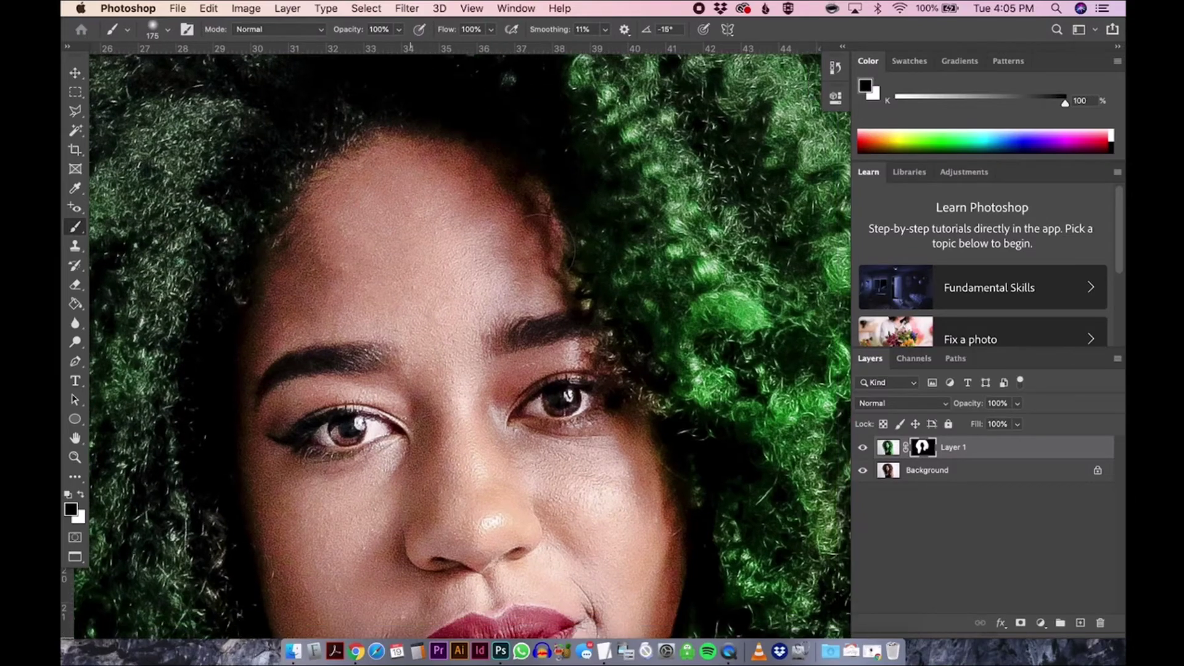
mouse_move(555, 288)
left_mouse_down()
mouse_move(543, 223)
mouse_move(543, 256)
mouse_move(573, 310)
left_mouse_up()
Step: Paint black on the mask under the jaw and over the neck beside the curls to remove the green spill
scroll(573, 313, "down", 10)
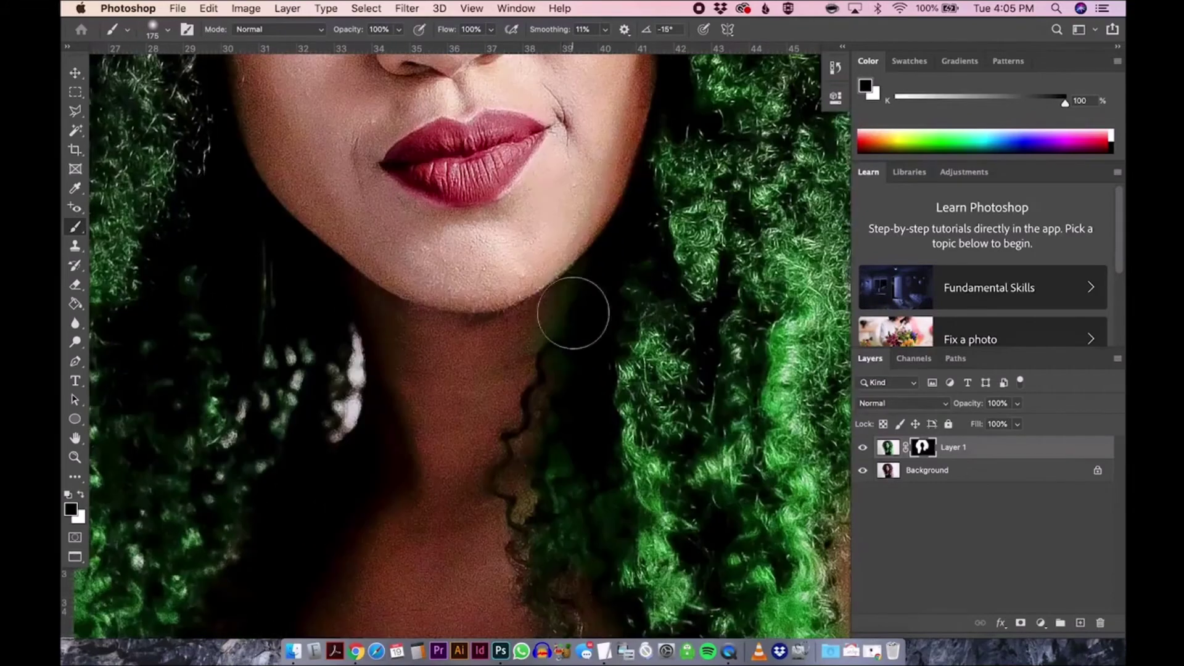
mouse_move(573, 313)
left_mouse_down()
mouse_move(589, 271)
mouse_move(565, 296)
mouse_move(543, 370)
mouse_move(505, 401)
left_mouse_up()
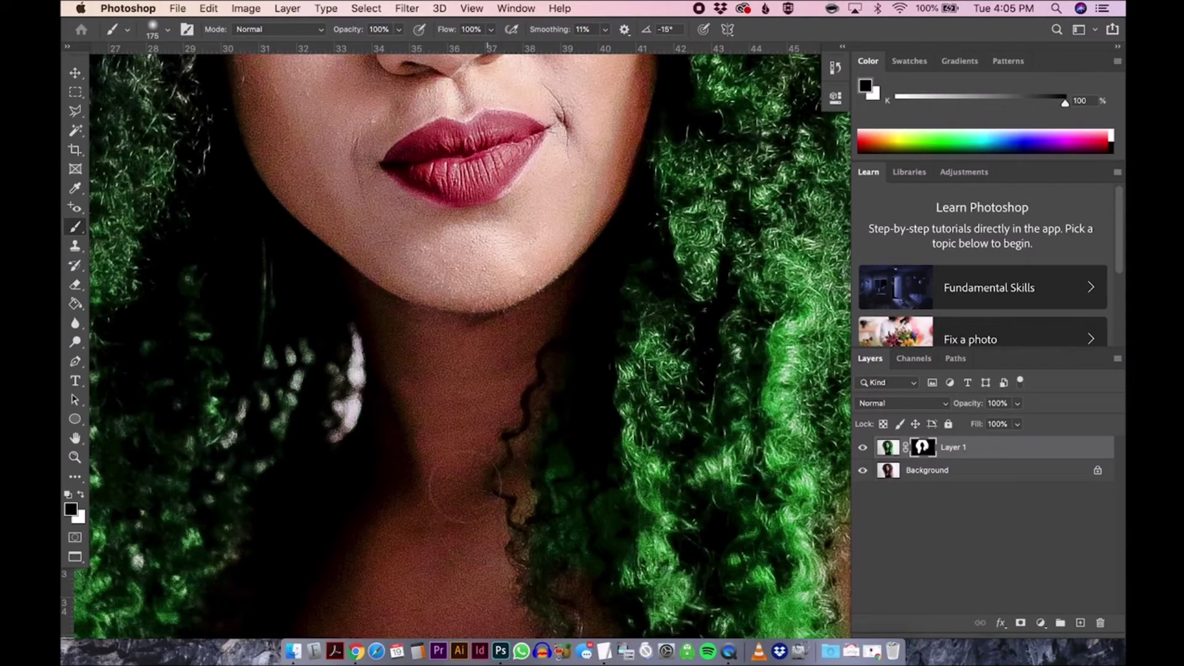
scroll(454, 489, "down", 2)
scroll(454, 463, "down", 1)
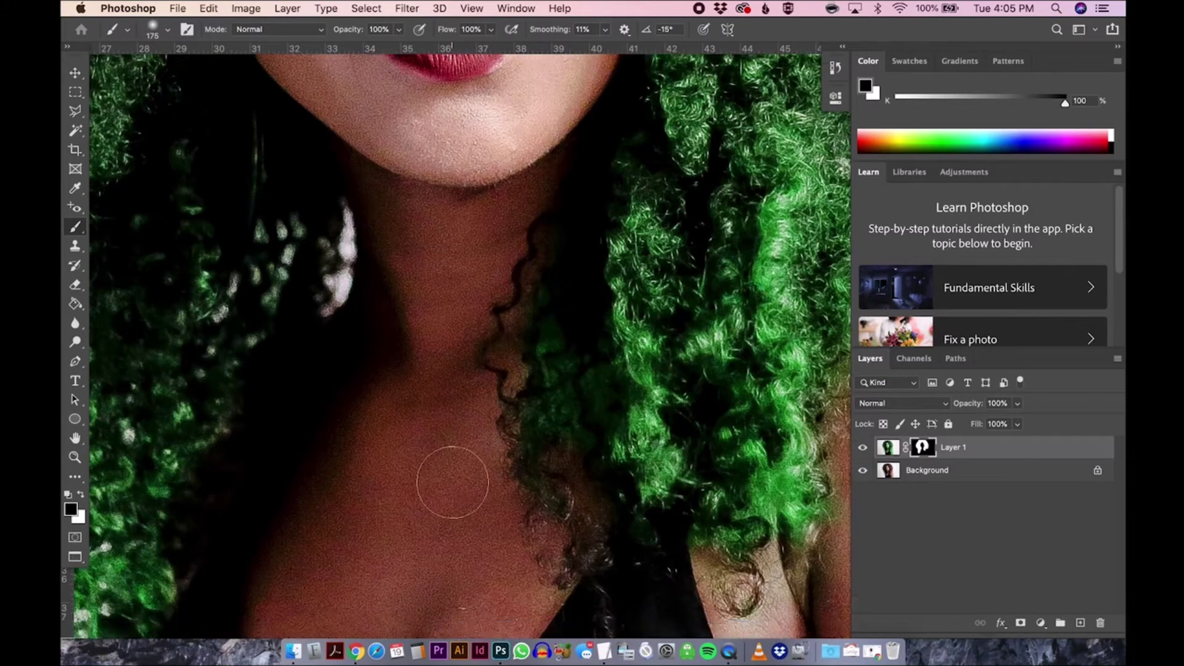
scroll(454, 483, "down", 2)
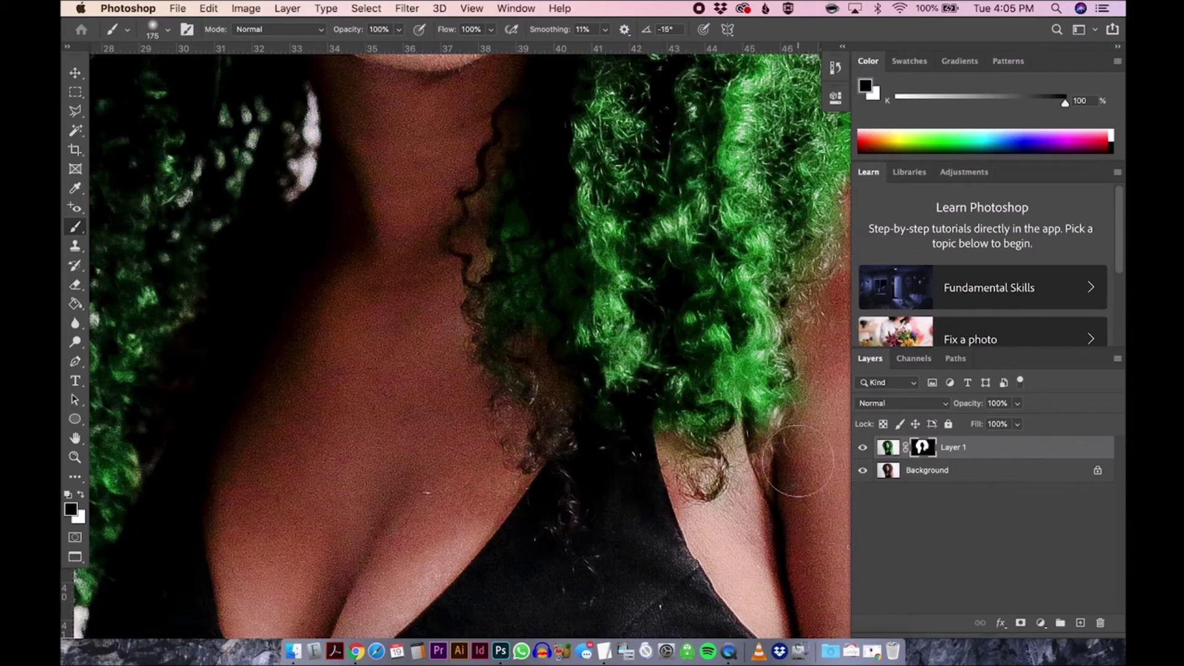
Step: Recolor Layer 1's image magenta with Hue/Saturation at hue -143 and increased saturation, and hide the layer to compare with the original
key("super+0")
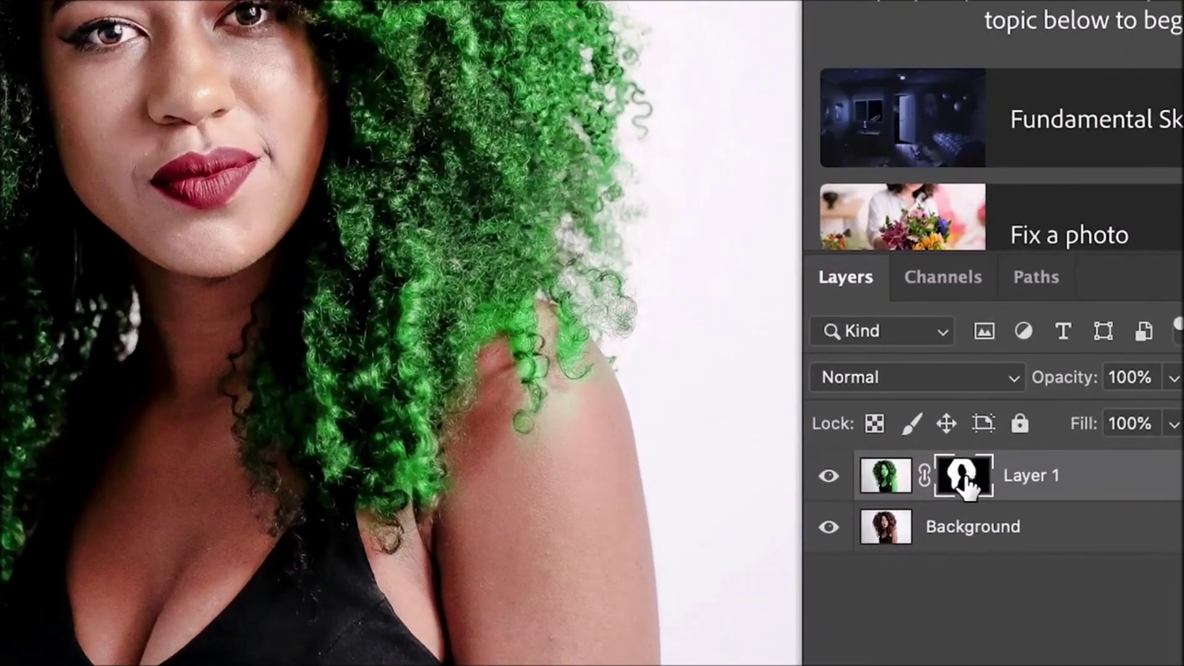
left_click(886, 478)
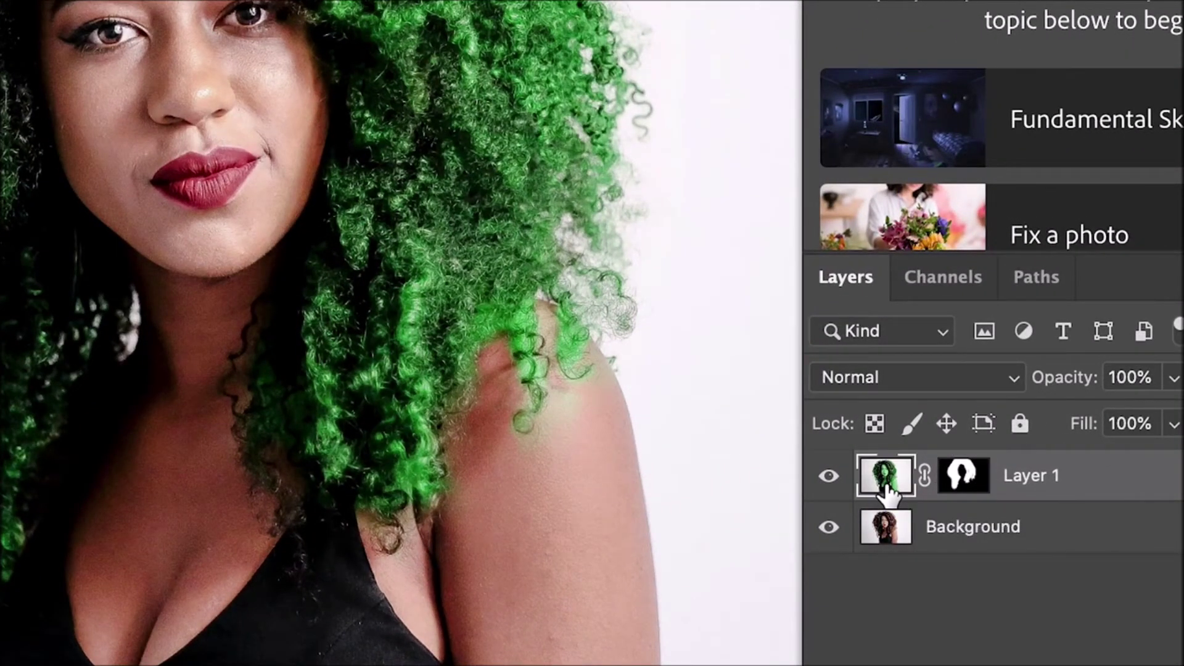
key("super+u")
left_click_drag(681, 100, 712, 247)
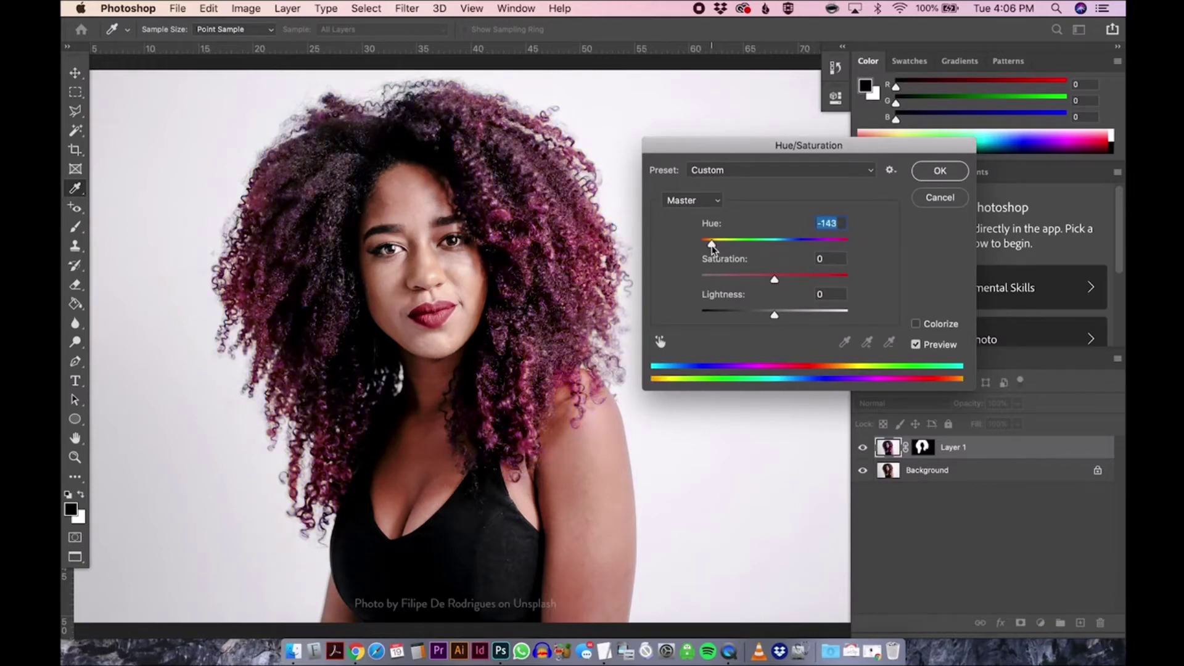
left_click(809, 276)
left_click(938, 175)
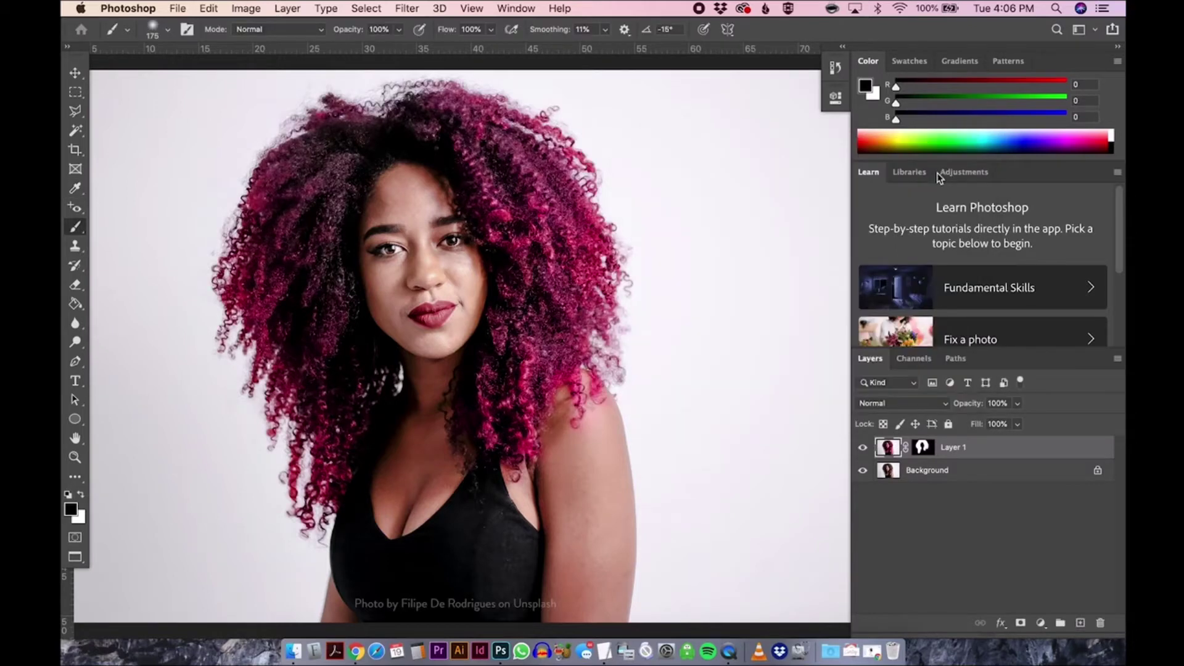
left_click(862, 448)
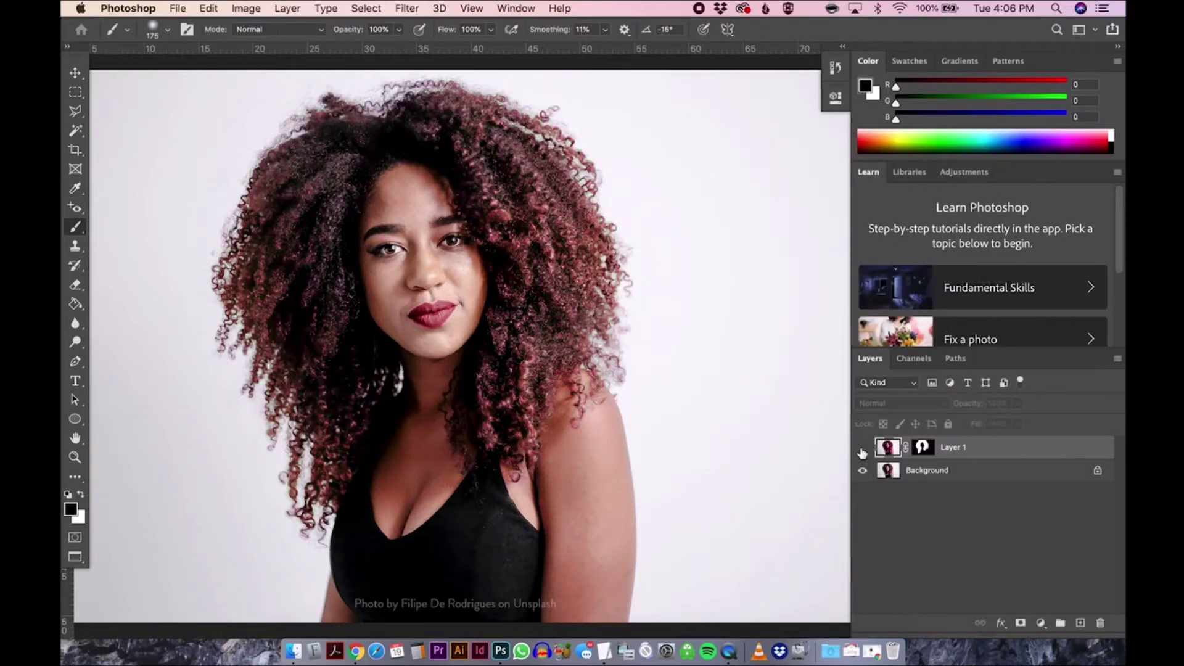
Step: Show Layer 1 again and make its layer mask active for painting
left_click(862, 448)
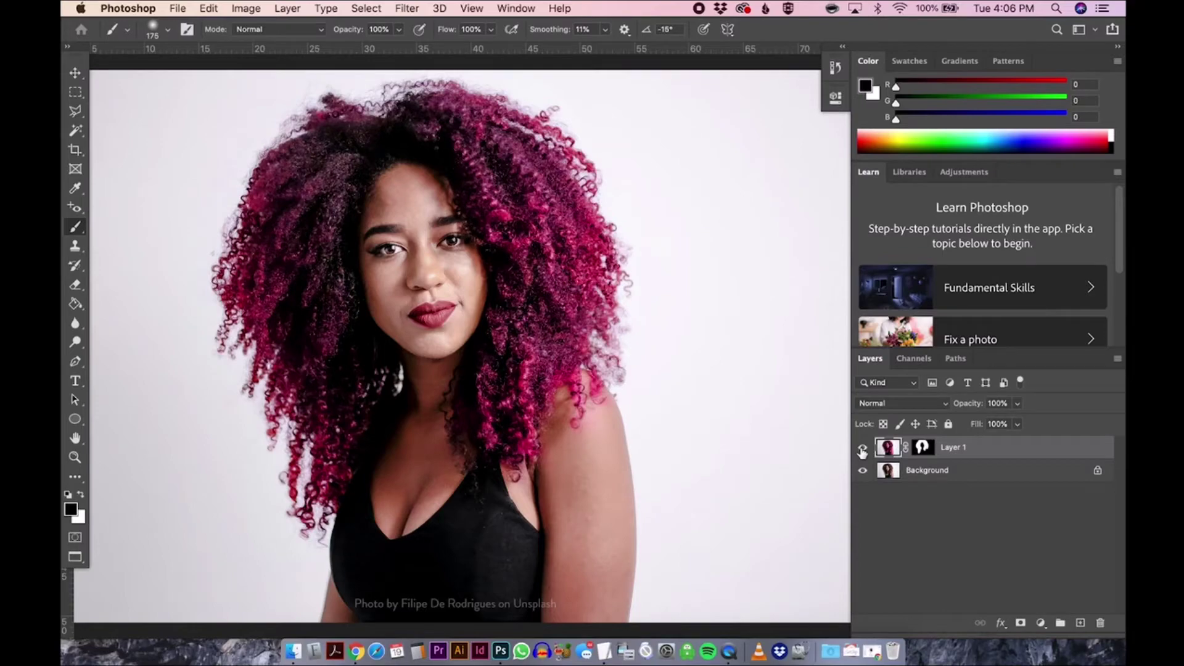
left_click(922, 448)
left_click(881, 455)
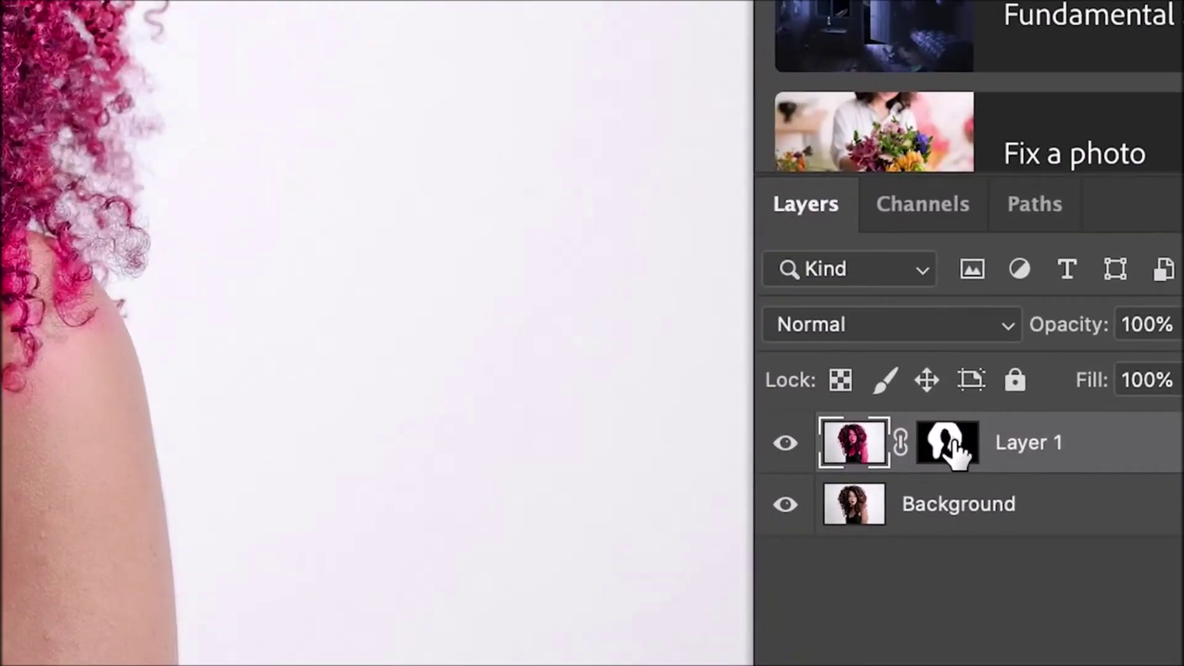
left_click(955, 456)
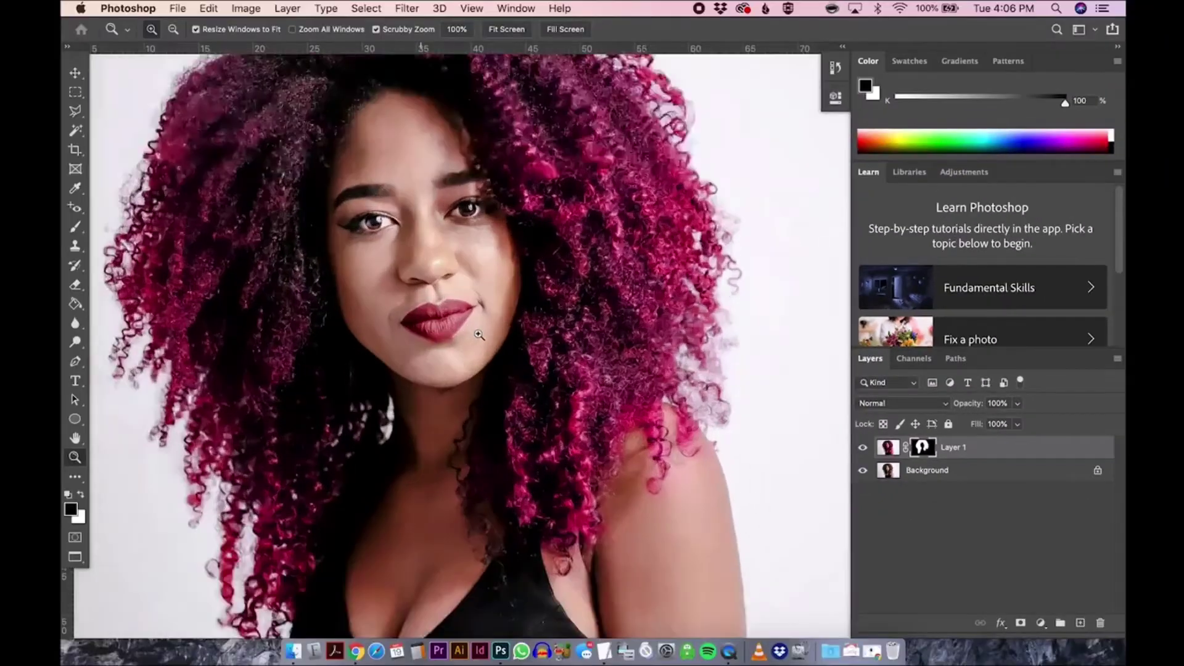
Step: Try coloring the lips magenta by painting white over them on Layer 1's mask with a 125 px brush, and undo it
left_click(512, 353)
key("b")
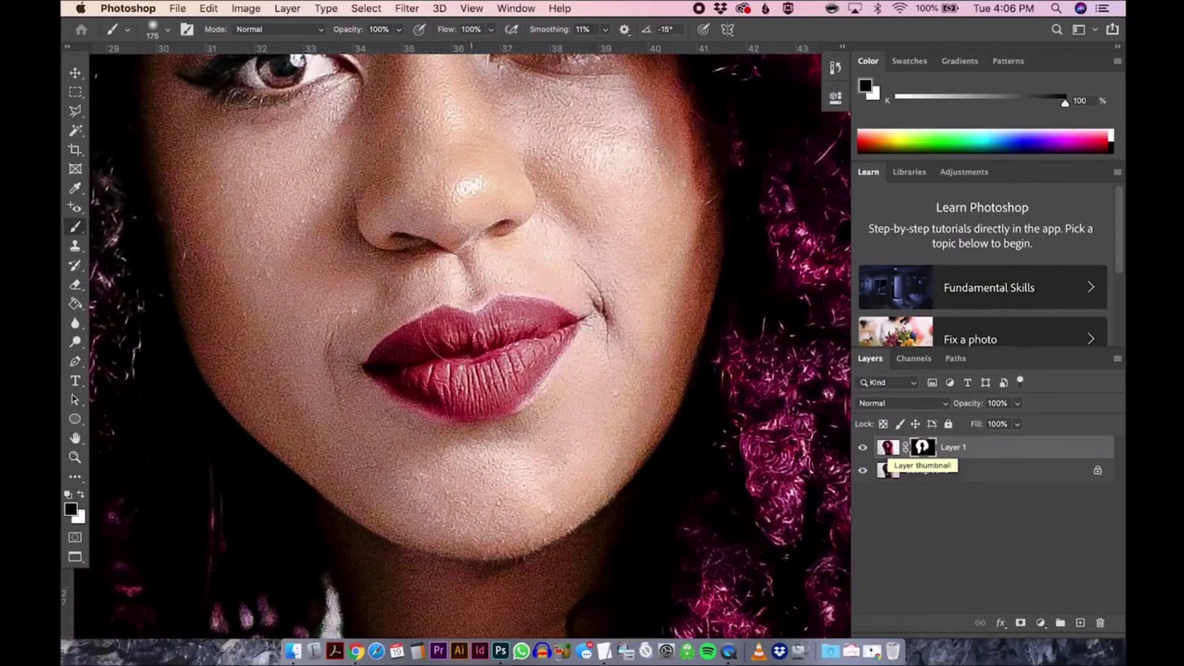
key("bracketleft")
key("bracketleft")
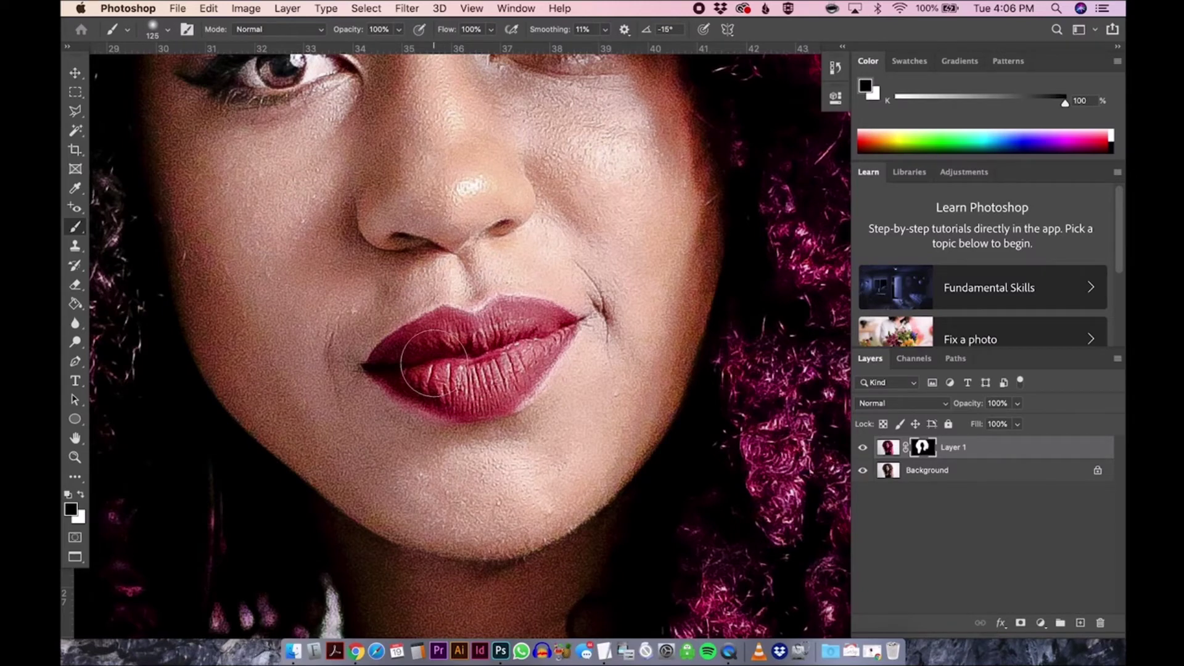
key("x")
mouse_move(434, 364)
left_mouse_down()
mouse_move(432, 352)
mouse_move(531, 324)
mouse_move(501, 349)
left_mouse_up()
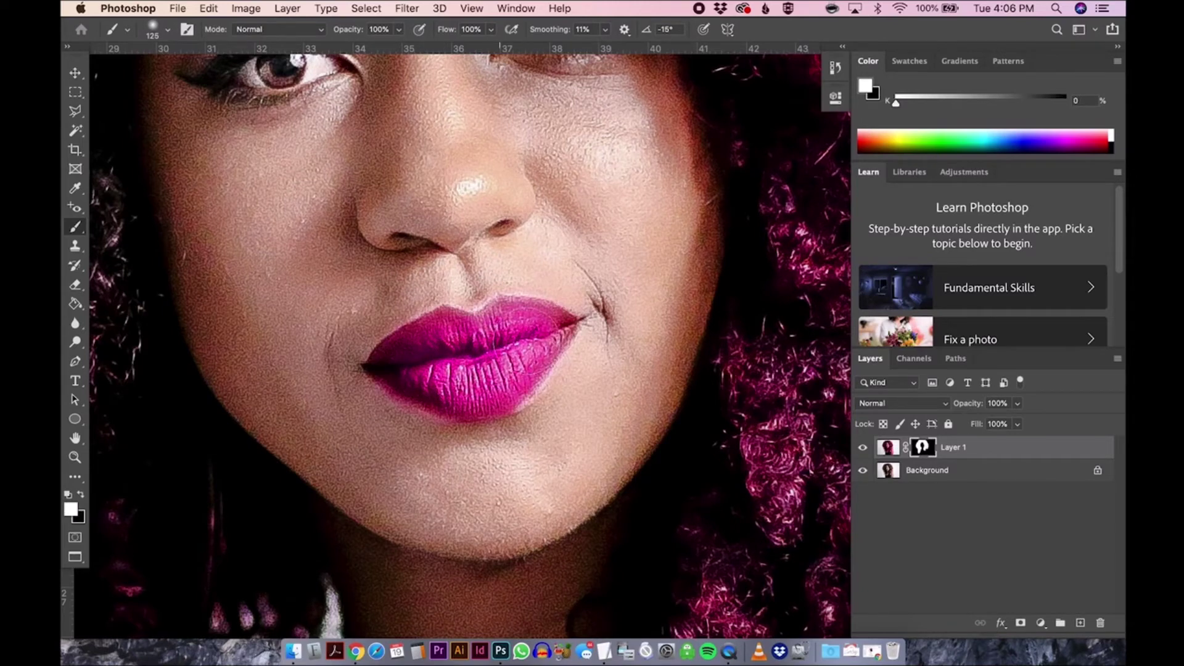
key("super+0")
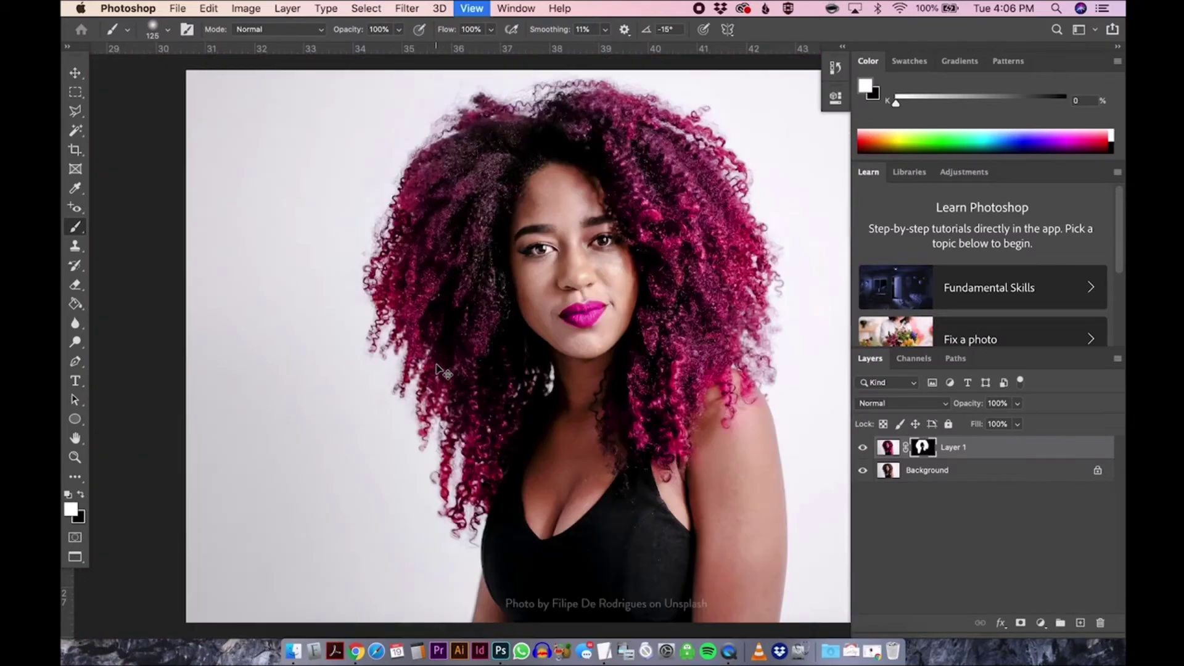
key("super+z")
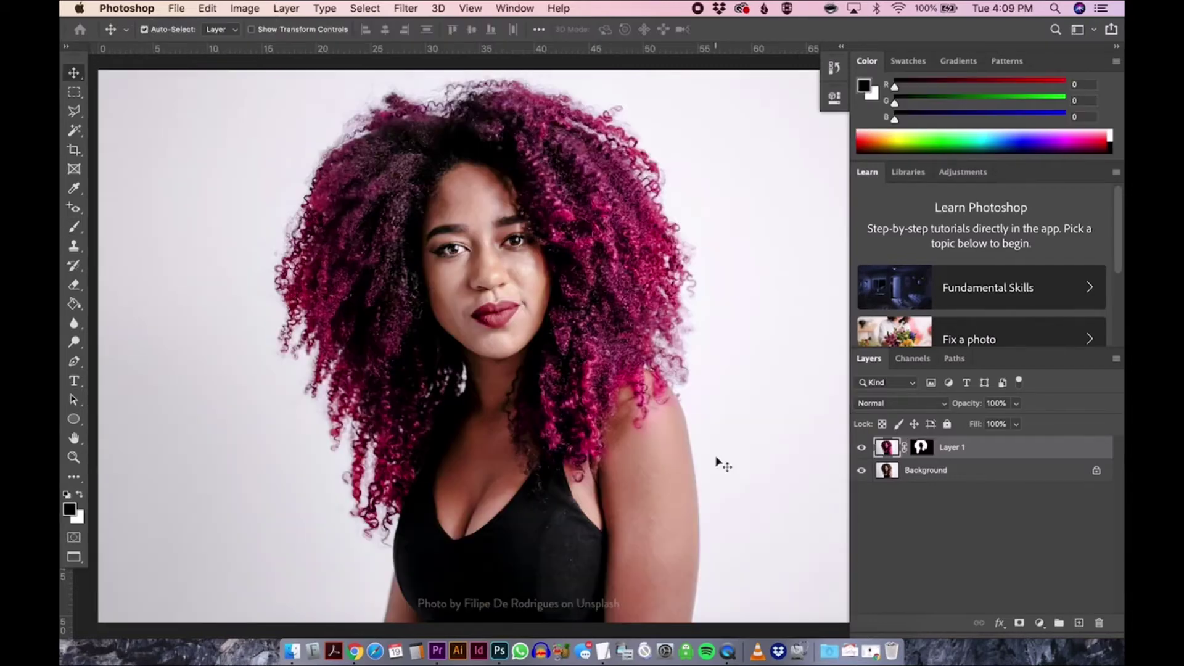
Step: Save the layered image in the Edited folder as Hair-Retouched.psd in Photoshop format
key("super+shift+s")
key("Right")
type("-Retouched")
double_click(451, 201)
left_click(675, 348)
left_click(675, 348)
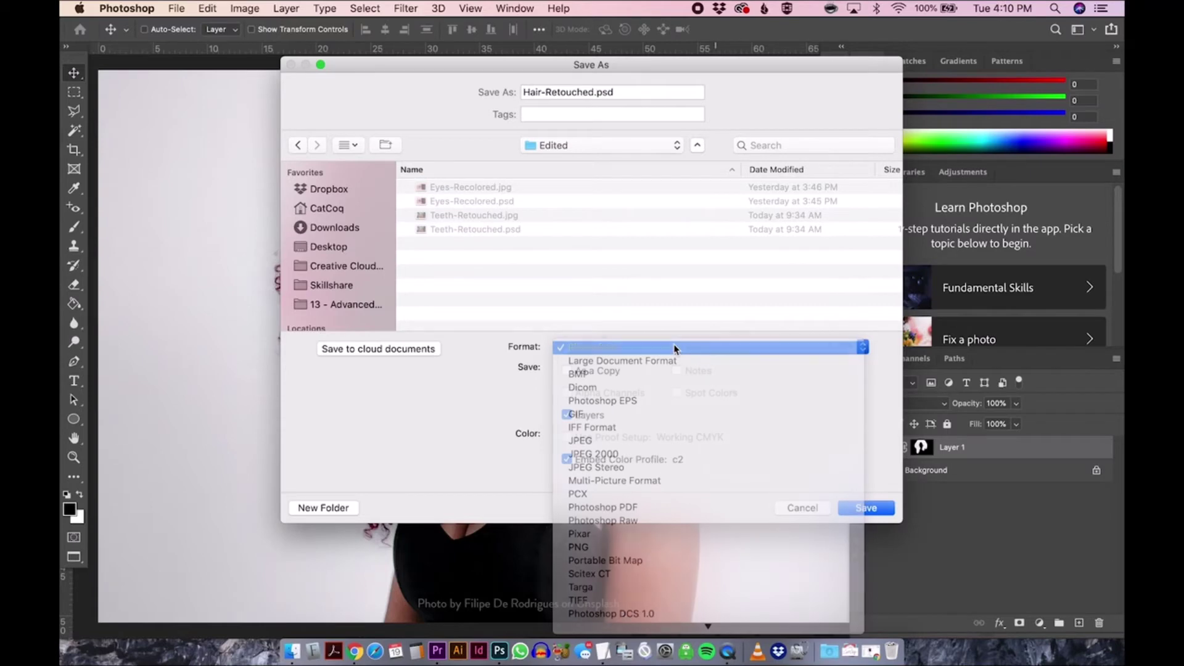
left_click(876, 510)
key("Return")
Step: Save a JPEG copy named Hair-Retouched.jpg in the Edited folder
key("super+shift+s")
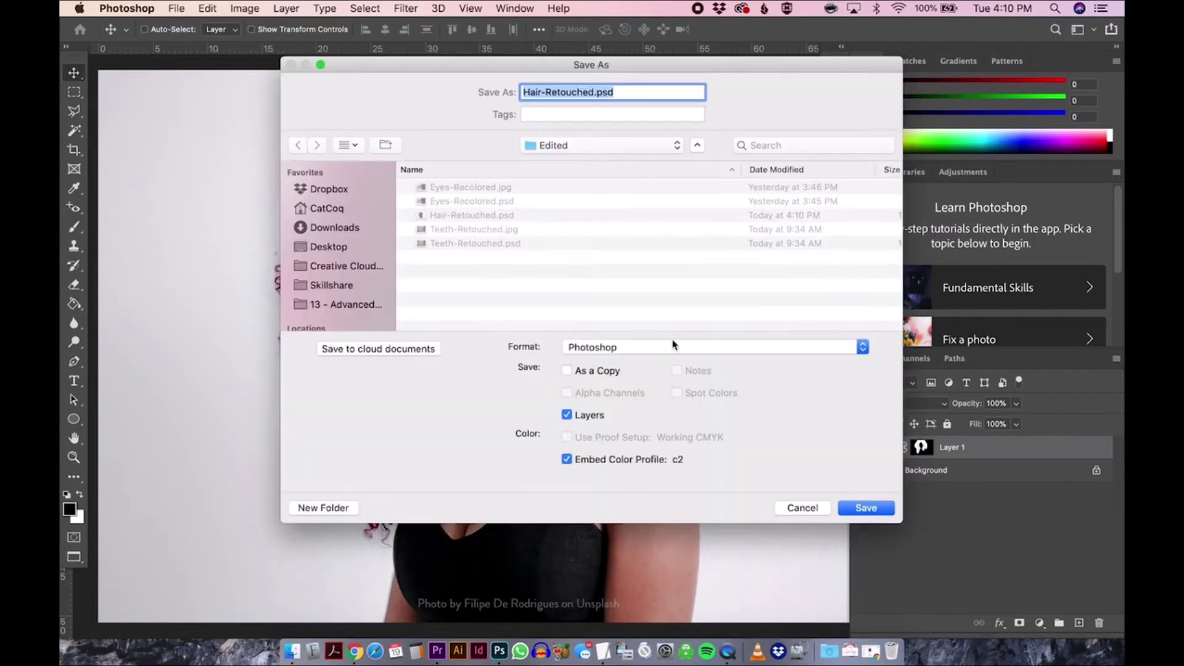
left_click(673, 346)
left_click(669, 449)
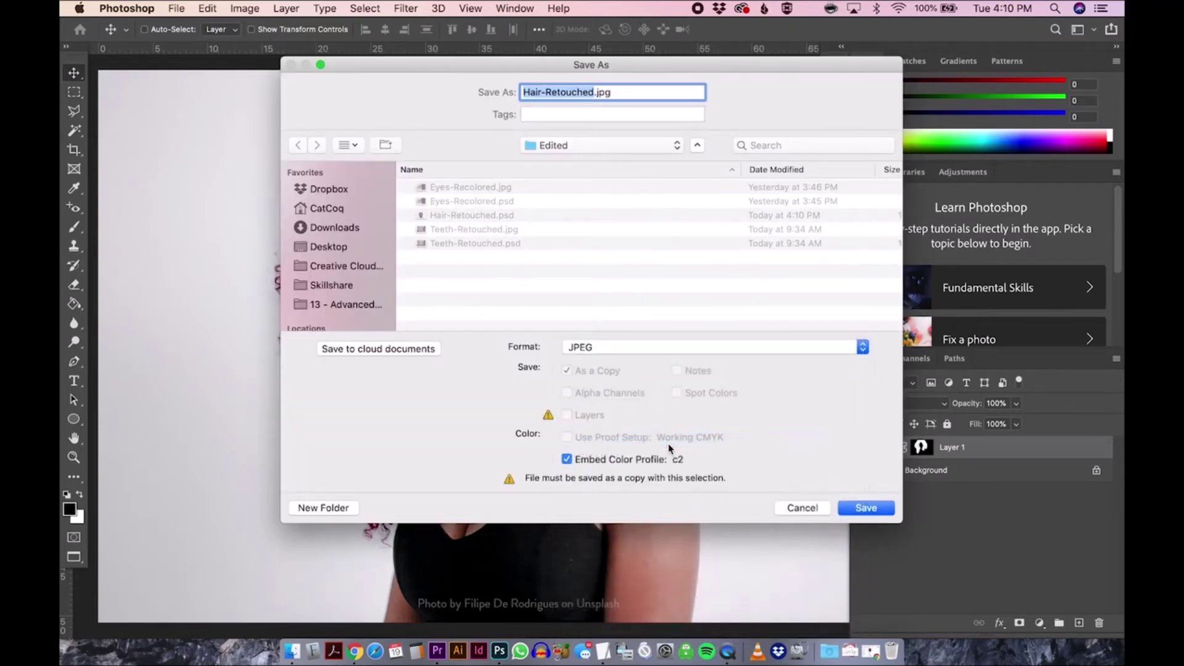
left_click(861, 507)
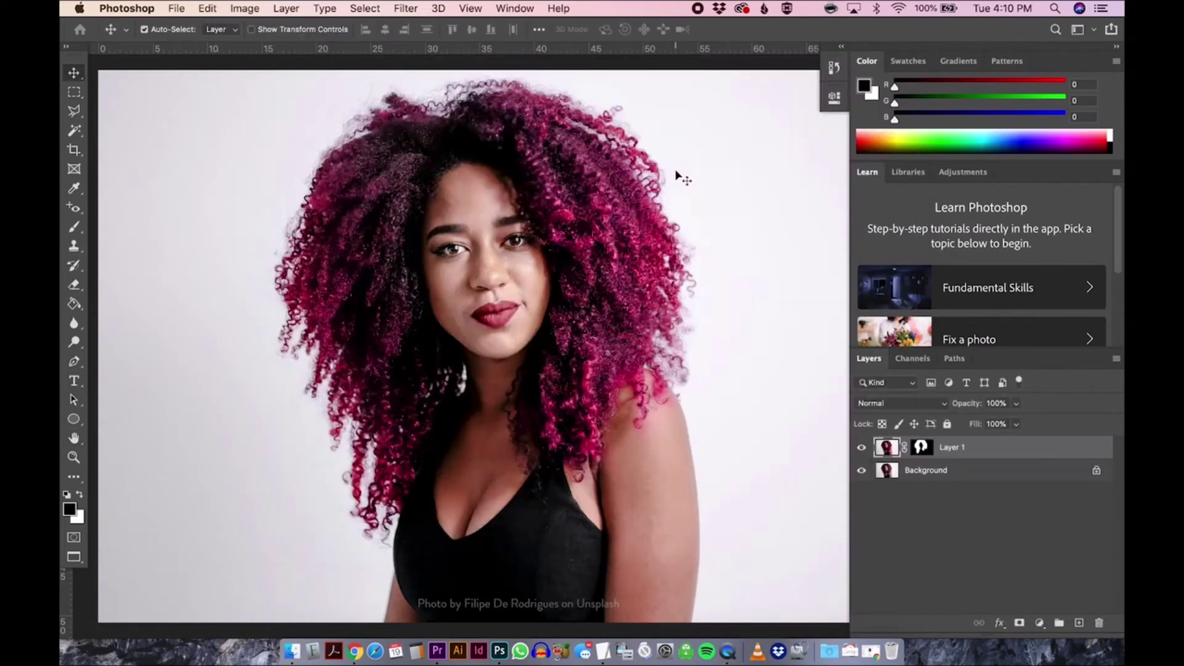
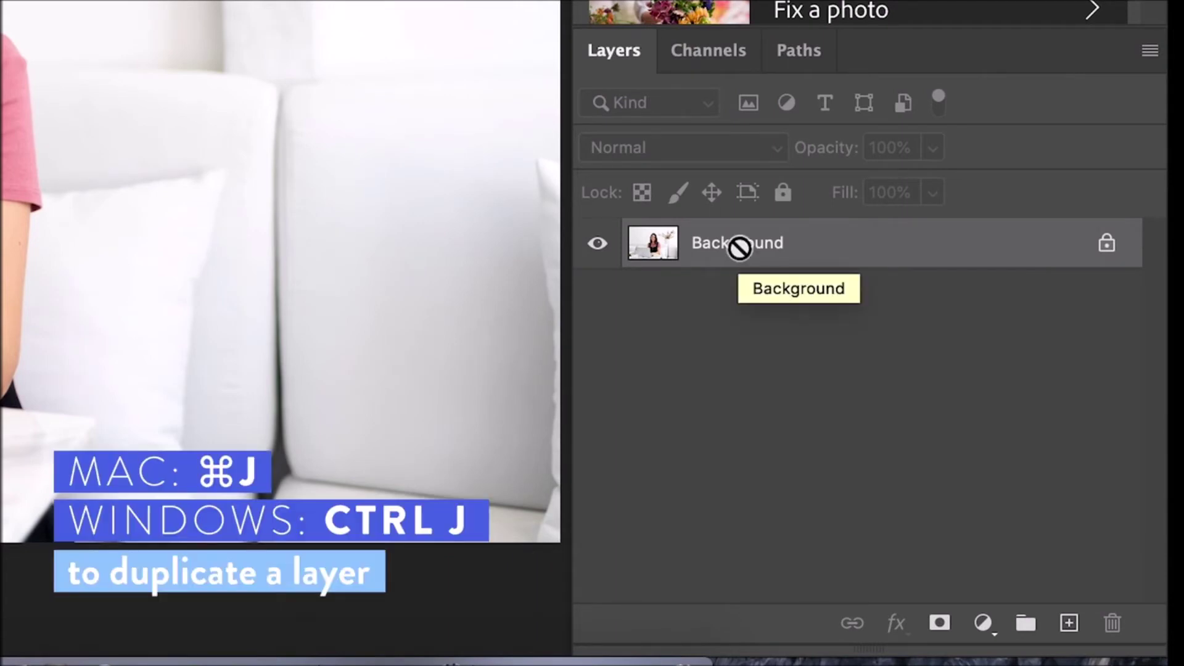
Step: Duplicate the Background layer of the laptop portrait and activate the Clone Stamp tool, checking its brush size and hardness
key("super+j")
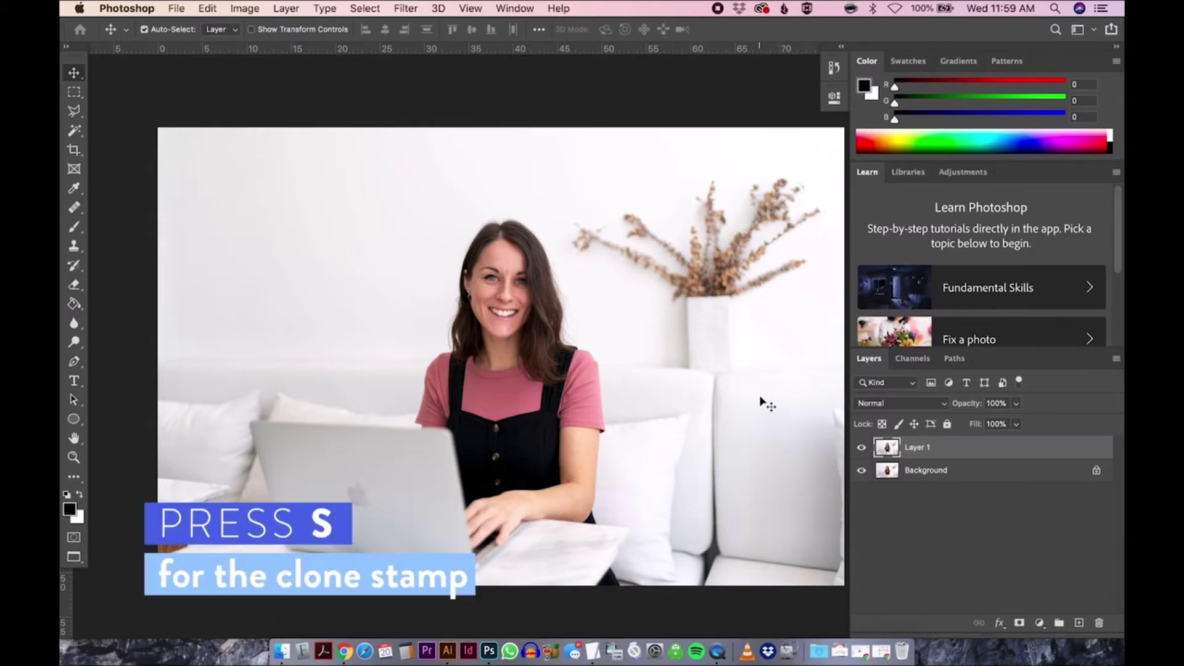
key("s")
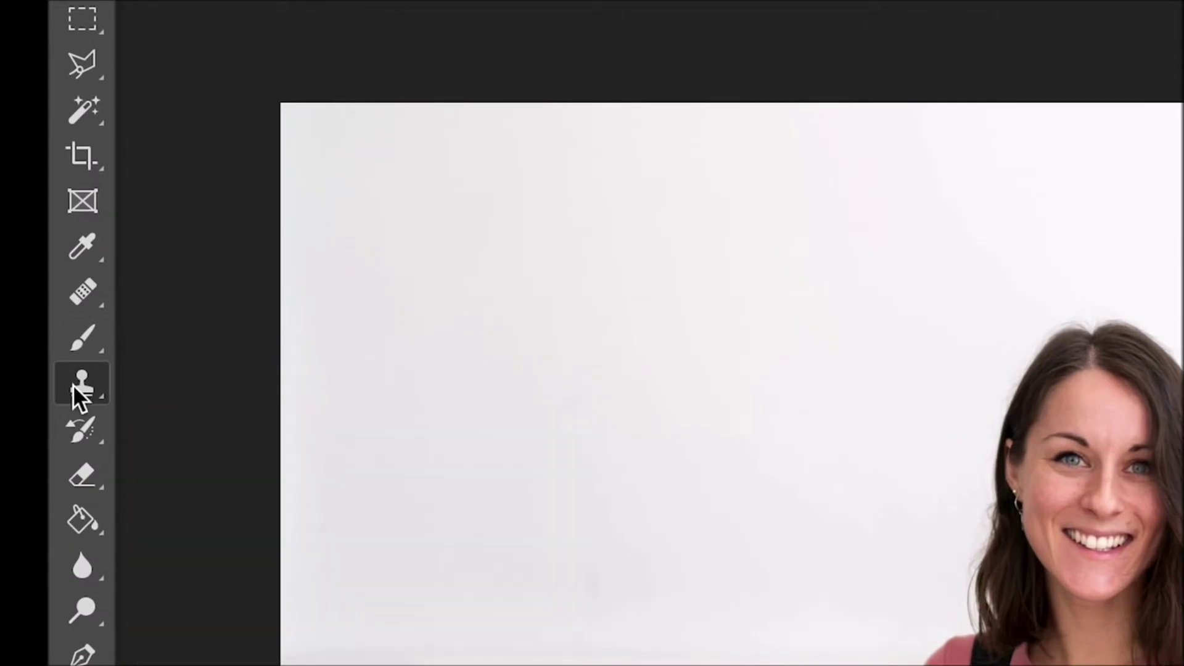
right_click(73, 384)
left_click(183, 379)
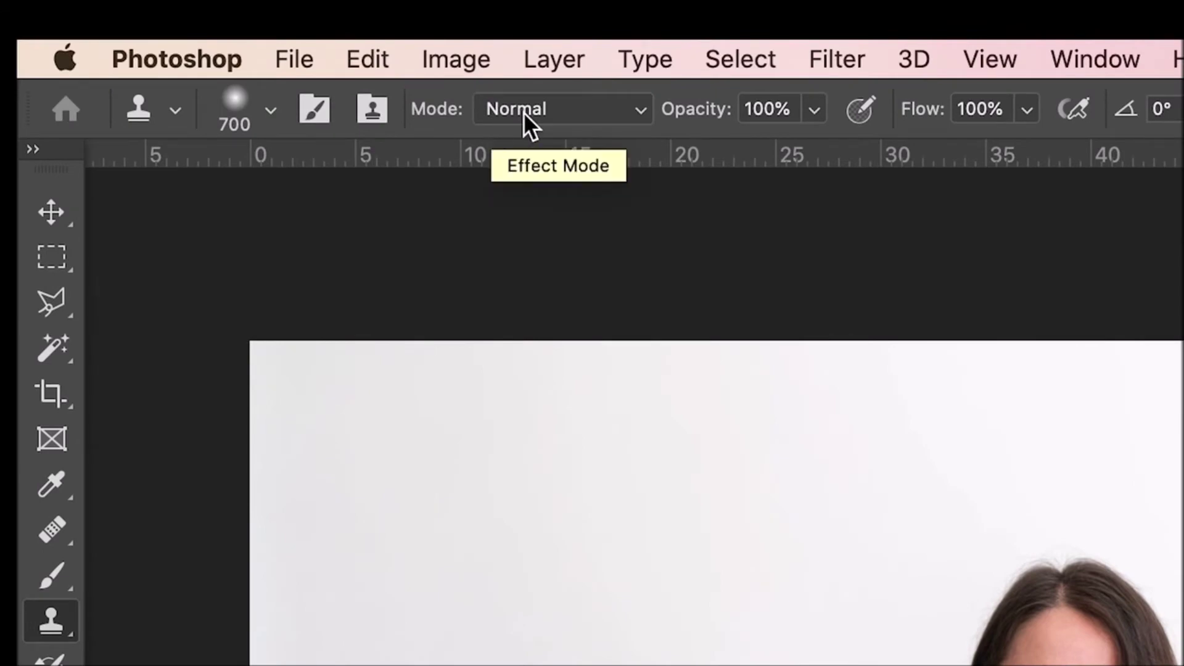
left_click(239, 125)
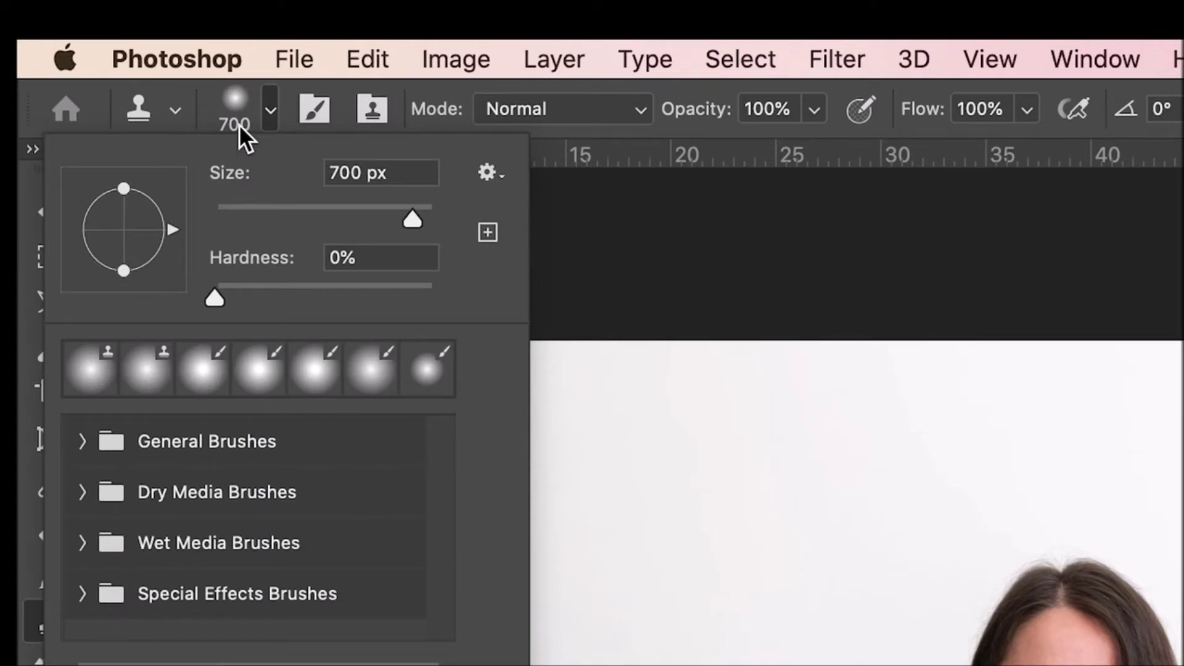
left_click(239, 124)
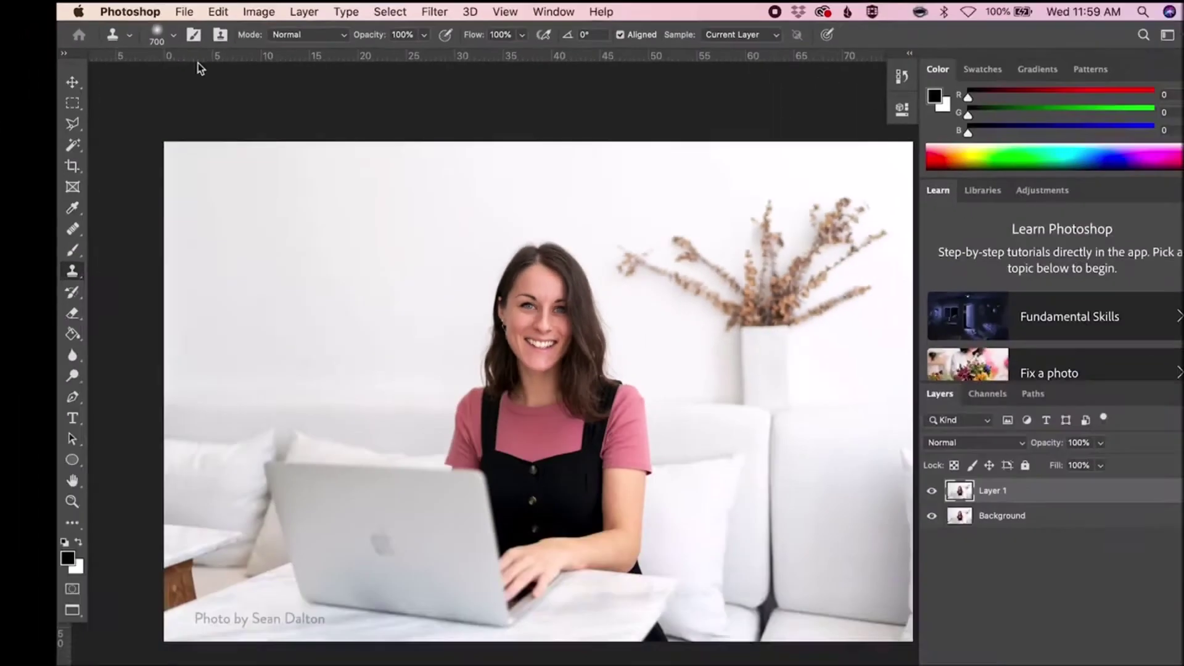
Step: Clone clean wall over the upper and outer branches above the vase with a 400 px Clone Stamp on Layer 1
scroll(404, 164, "right", 5)
key("z")
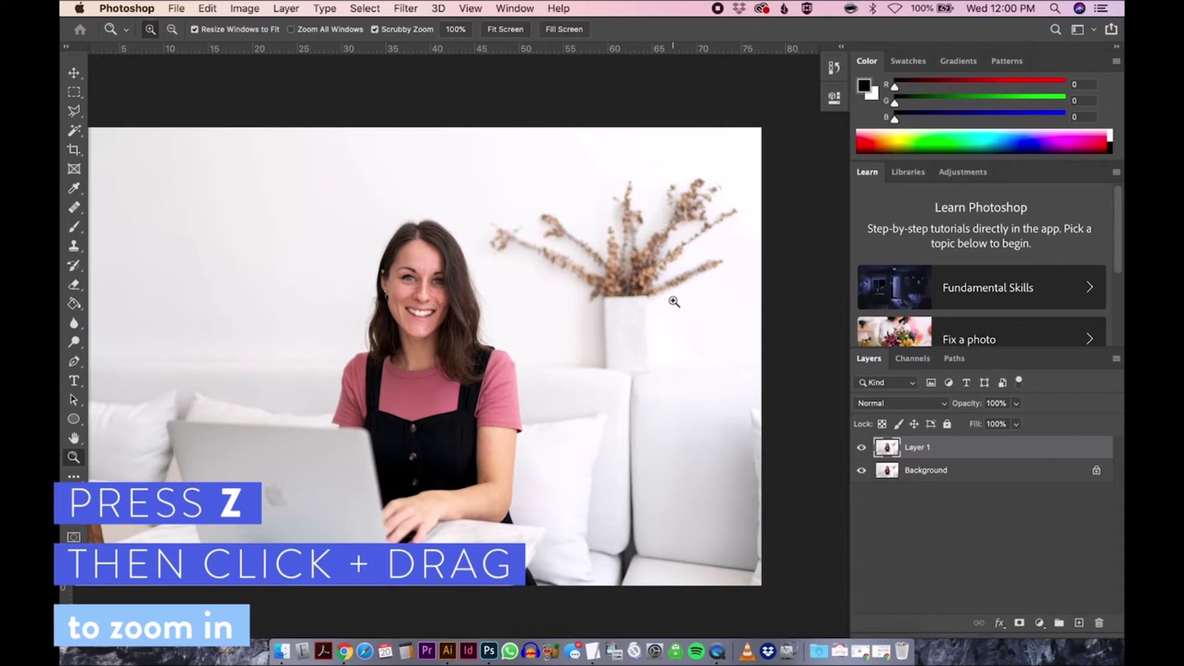
left_click_drag(674, 301, 713, 327)
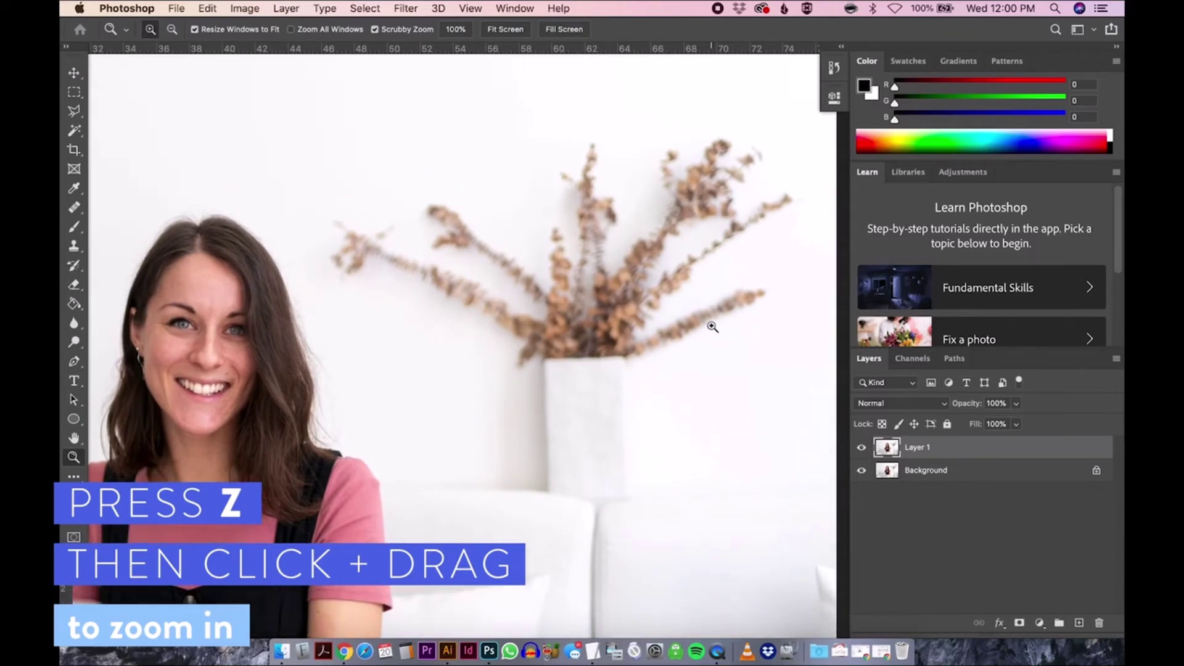
key("s")
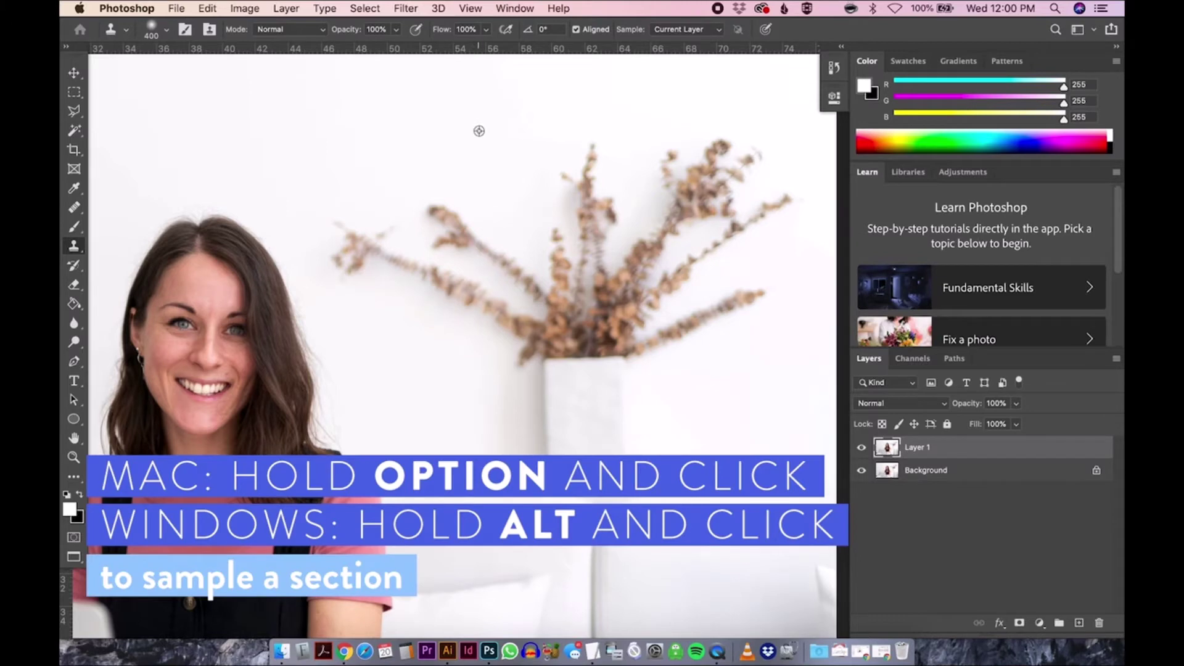
left_click(480, 132, "alt")
mouse_move(462, 206)
left_mouse_down()
mouse_move(352, 221)
mouse_move(374, 256)
mouse_move(348, 253)
mouse_move(390, 258)
mouse_move(384, 245)
mouse_move(506, 218)
mouse_move(442, 209)
mouse_move(508, 214)
mouse_move(565, 185)
mouse_move(538, 176)
mouse_move(591, 162)
mouse_move(658, 178)
mouse_move(629, 195)
mouse_move(426, 230)
mouse_move(462, 247)
mouse_move(416, 260)
mouse_move(436, 281)
mouse_move(422, 289)
mouse_move(442, 307)
left_mouse_up()
key("super+z")
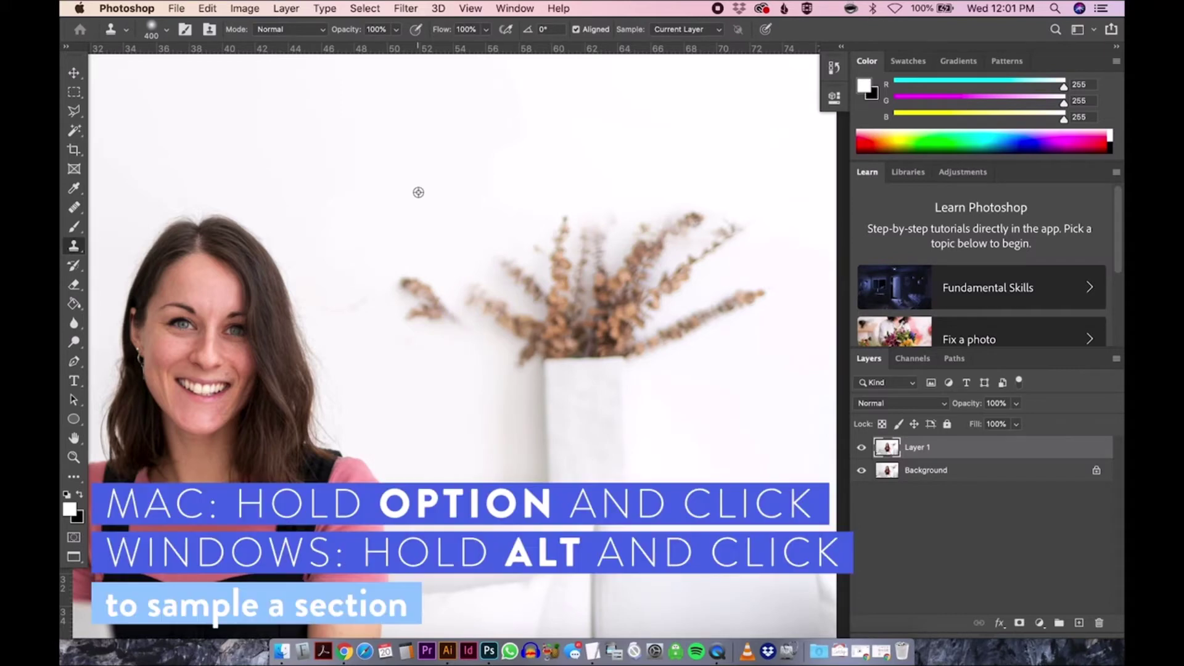
Step: Clone freshly sampled wall areas over the stray cloned twig and the remaining branches down to the rim of the vase
left_click(418, 191, "alt")
mouse_move(418, 284)
left_mouse_down()
mouse_move(455, 308)
mouse_move(492, 283)
mouse_move(486, 269)
mouse_move(575, 262)
mouse_move(626, 234)
mouse_move(591, 226)
mouse_move(697, 224)
mouse_move(747, 249)
mouse_move(647, 257)
left_mouse_up()
scroll(648, 256, "right", 2)
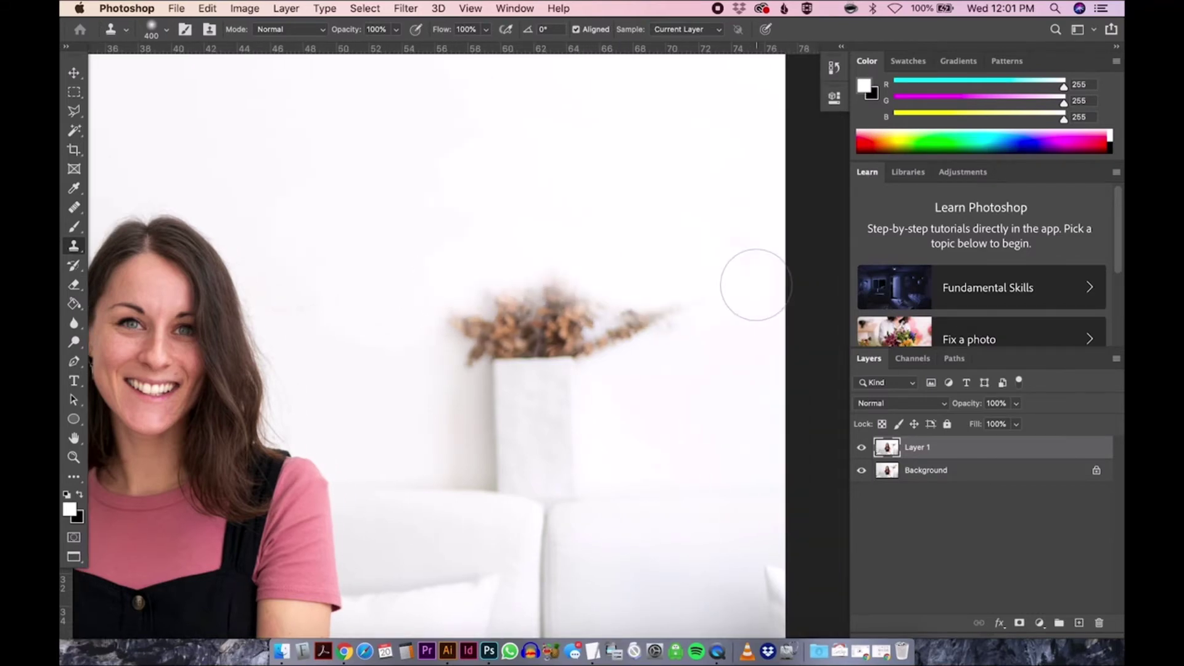
left_click(670, 221, "alt")
mouse_move(683, 272)
left_mouse_down()
mouse_move(655, 289)
mouse_move(482, 293)
mouse_move(571, 292)
mouse_move(464, 313)
mouse_move(604, 329)
mouse_move(469, 336)
left_mouse_up()
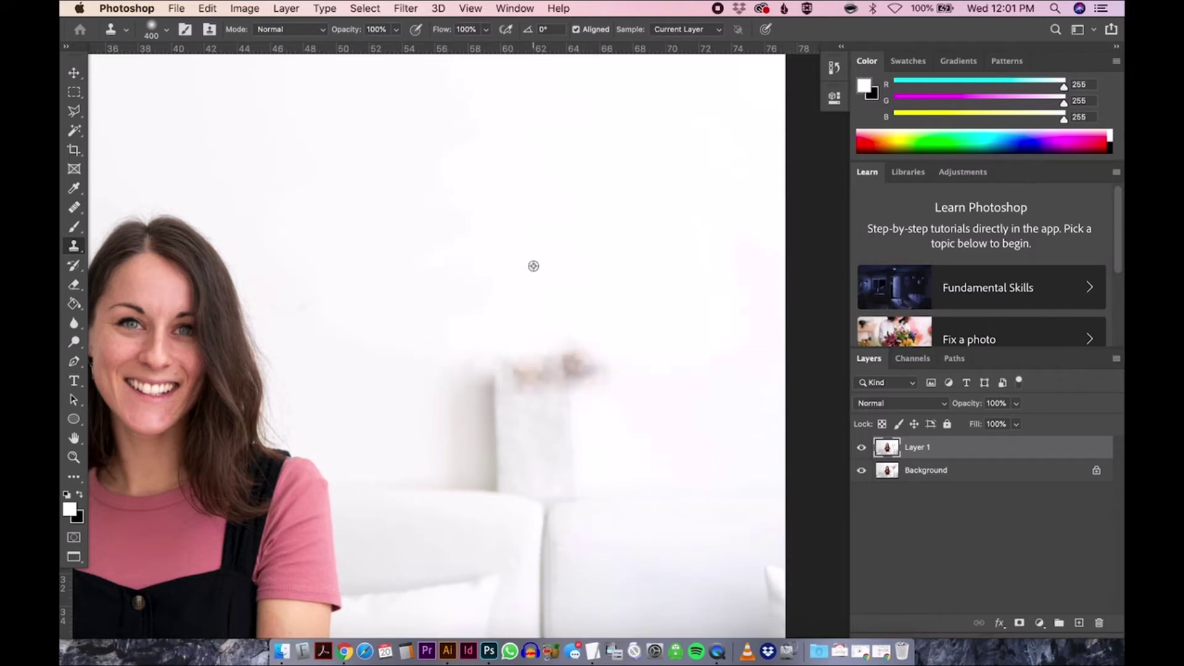
Step: Clone clean wall over the vase down to just above the sofa's back edge
left_click(534, 267, "alt")
mouse_move(543, 382)
left_mouse_down()
mouse_move(573, 426)
mouse_move(507, 339)
mouse_move(475, 416)
mouse_move(452, 434)
mouse_move(563, 447)
left_mouse_up()
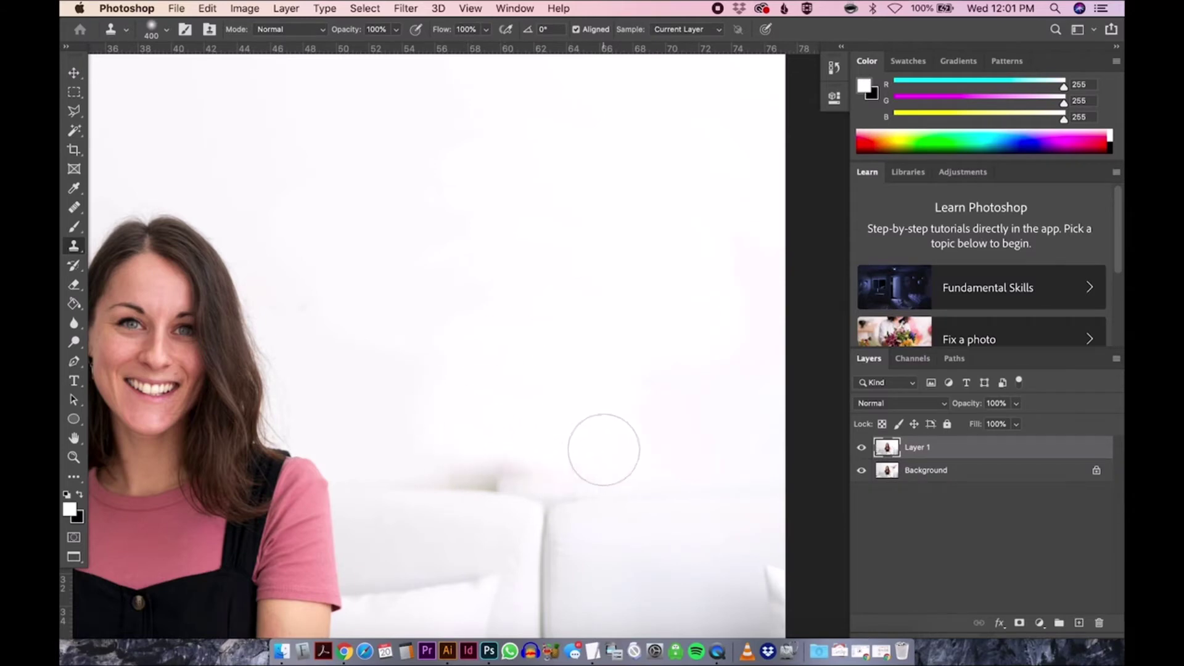
key("v")
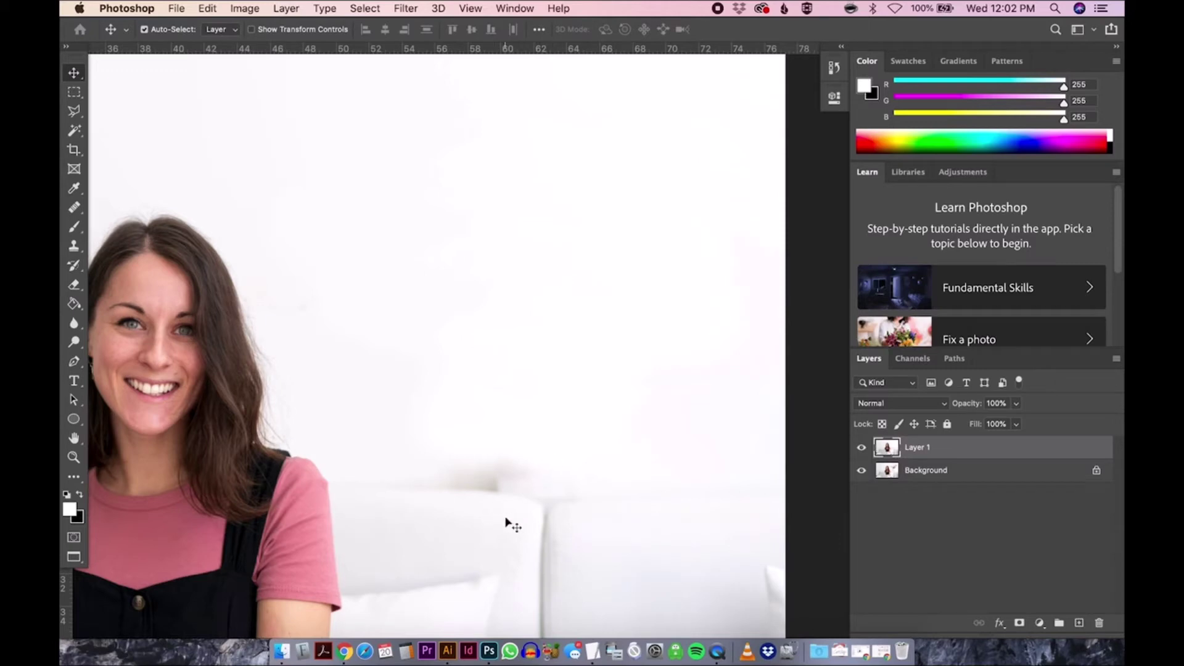
Step: Clone the sofa's clean top edge over the leftover vase shadow above the left sofa cushion with the 400 px Clone Stamp
key("z")
left_click_drag(510, 508, 587, 542)
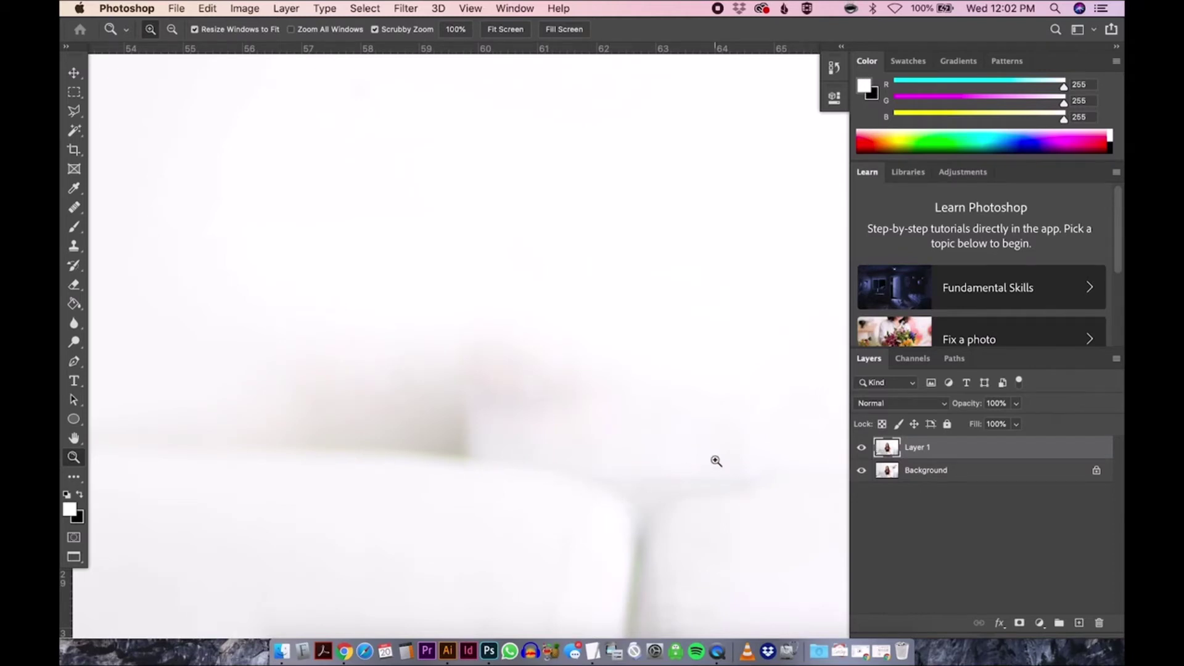
key("s")
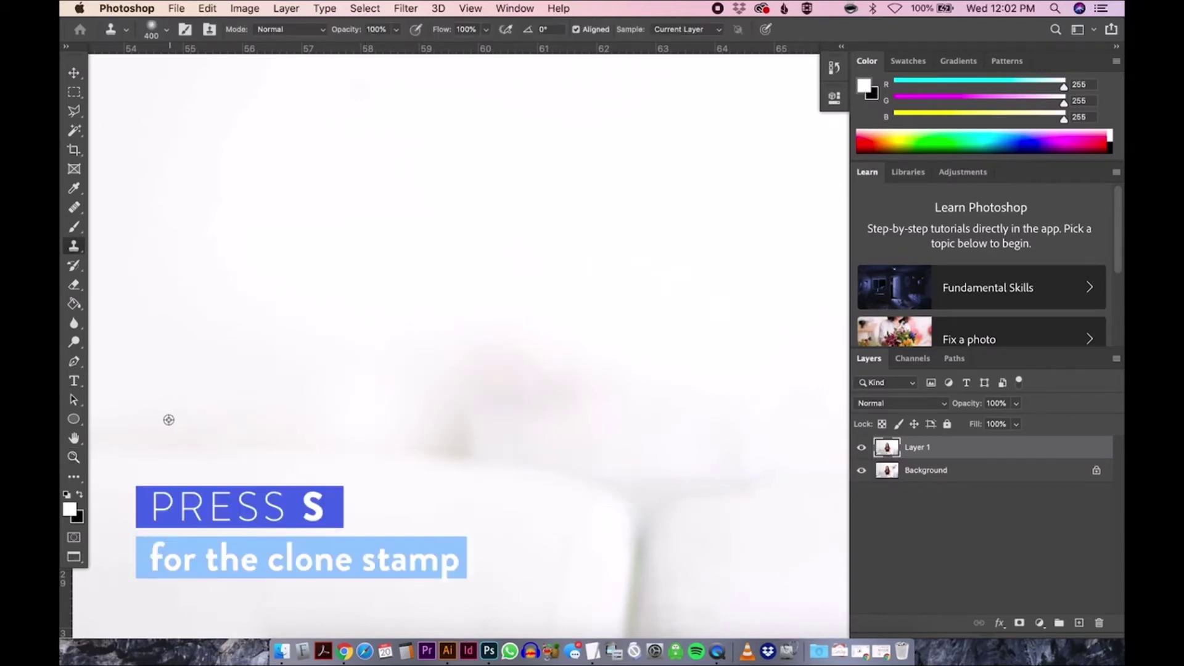
left_click(143, 428, "alt")
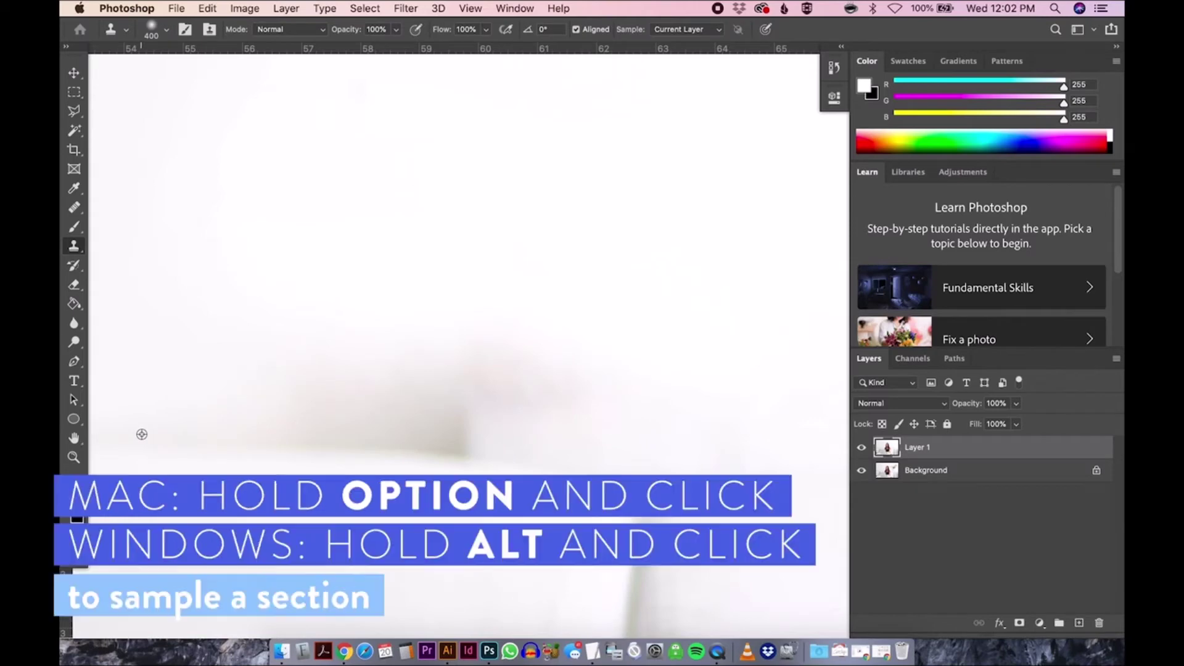
left_click(373, 431)
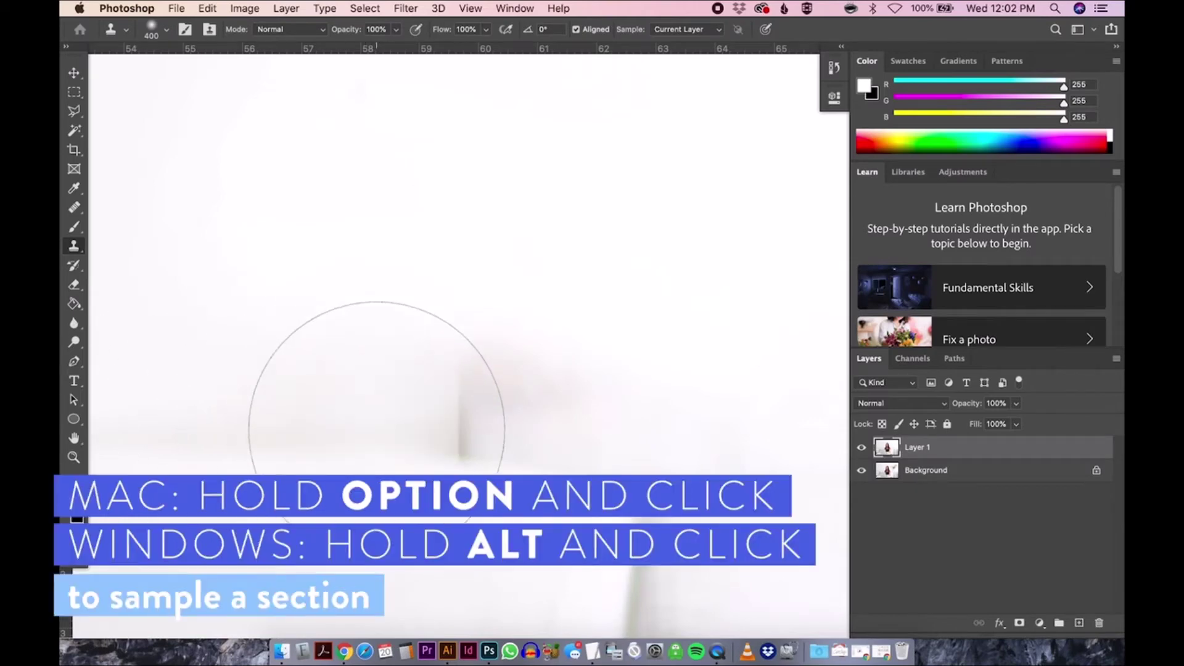
left_click(469, 438)
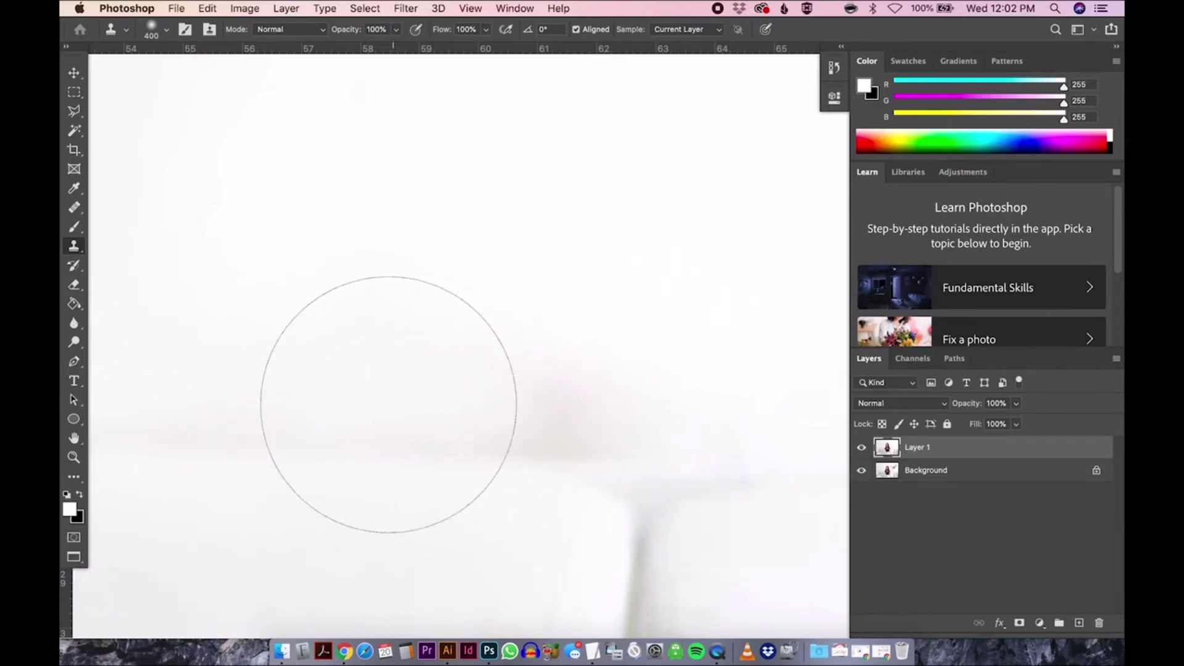
Step: Clone the sofa's clean top edge over the remaining vase shadow beside the cushion gap, reducing the Clone Stamp to 200 px
scroll(365, 406, "right", 5)
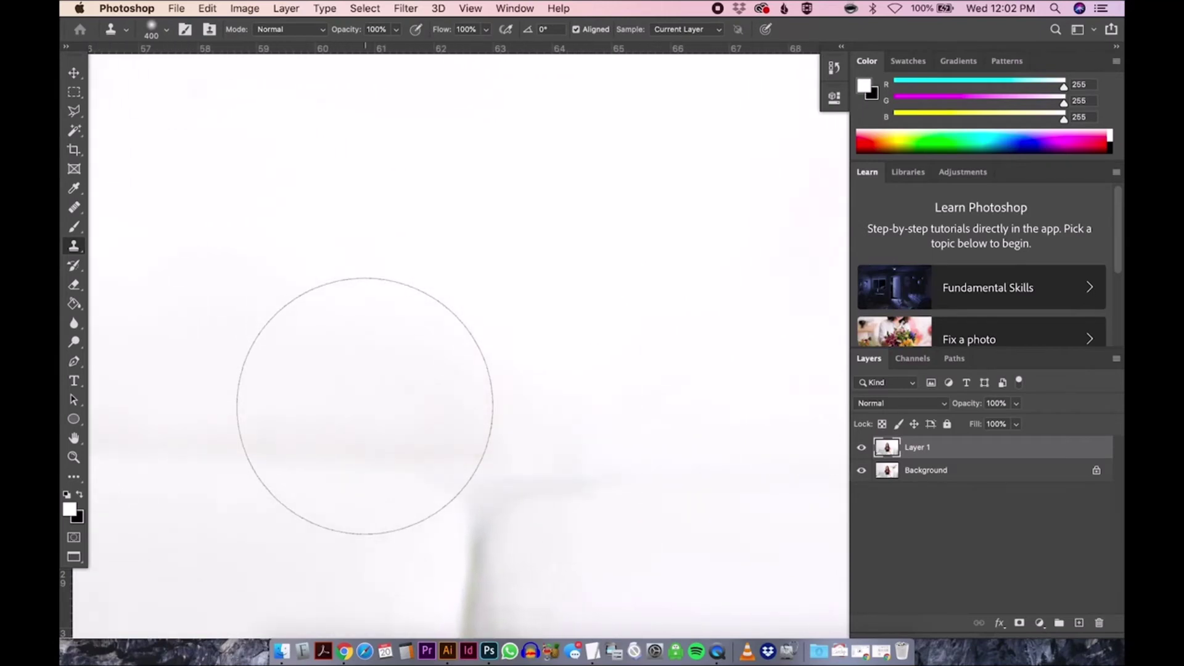
left_click(684, 432, "alt")
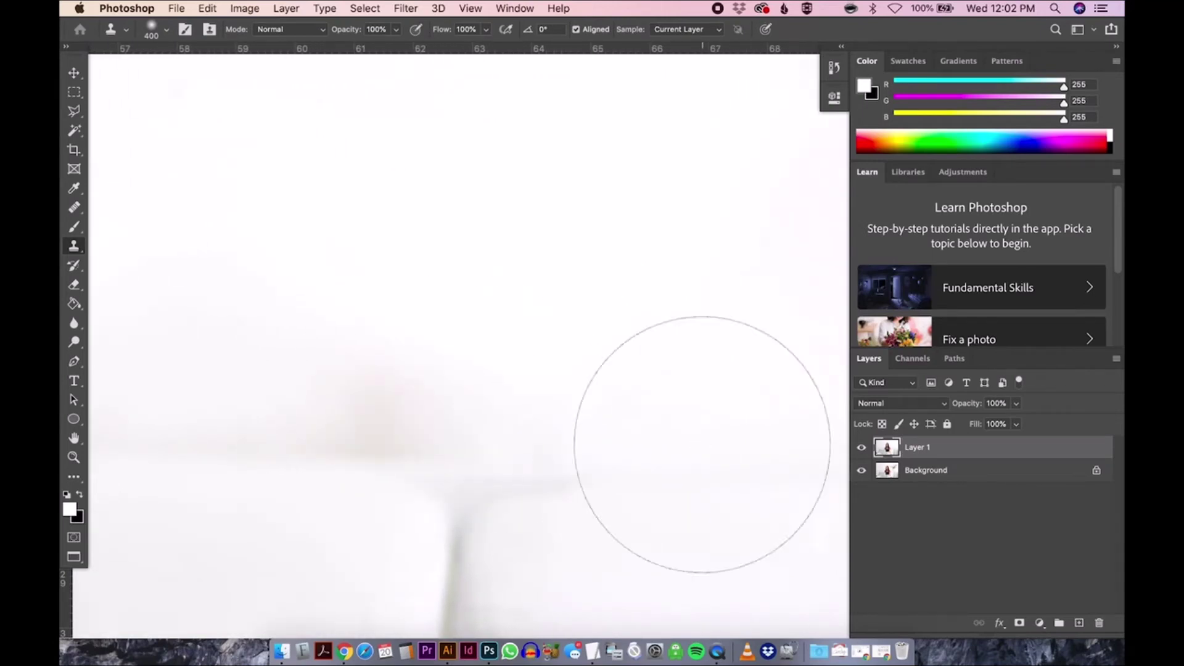
left_click(449, 409)
key("bracketleft")
key("bracketleft")
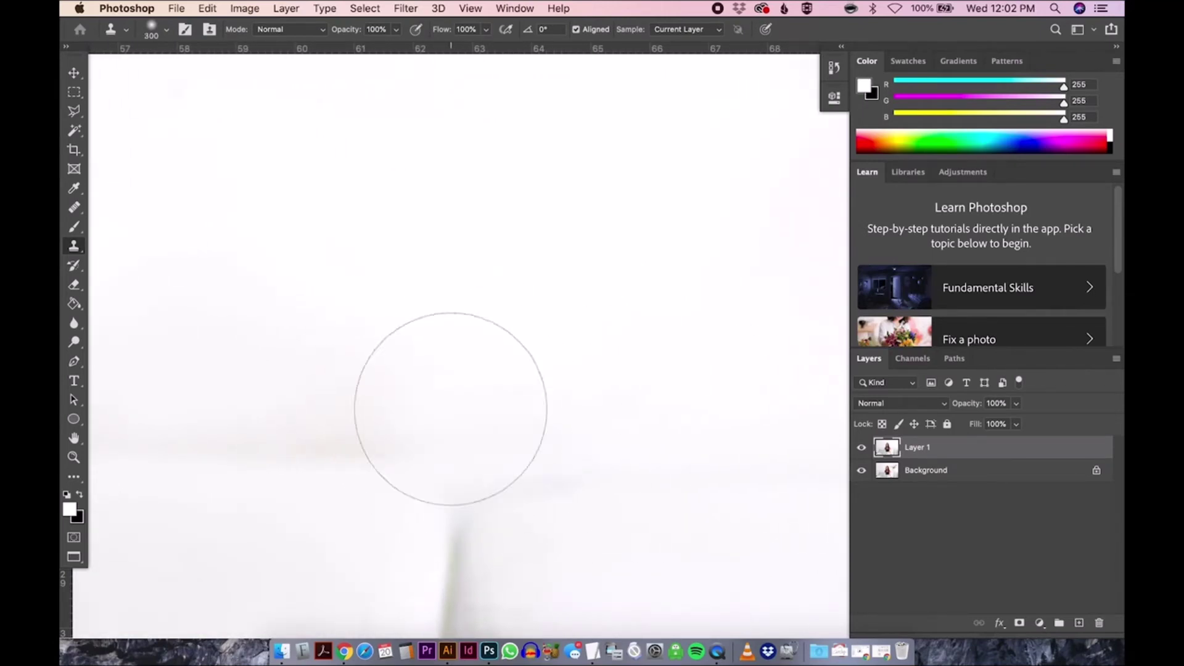
left_click(410, 394)
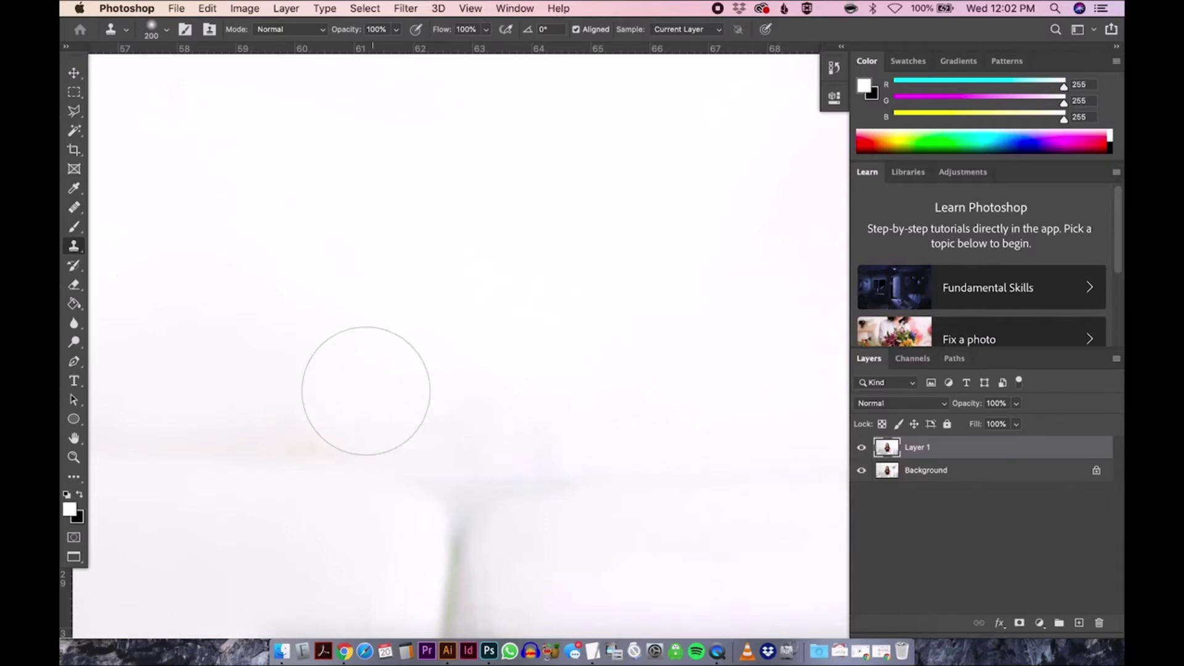
left_click(659, 166)
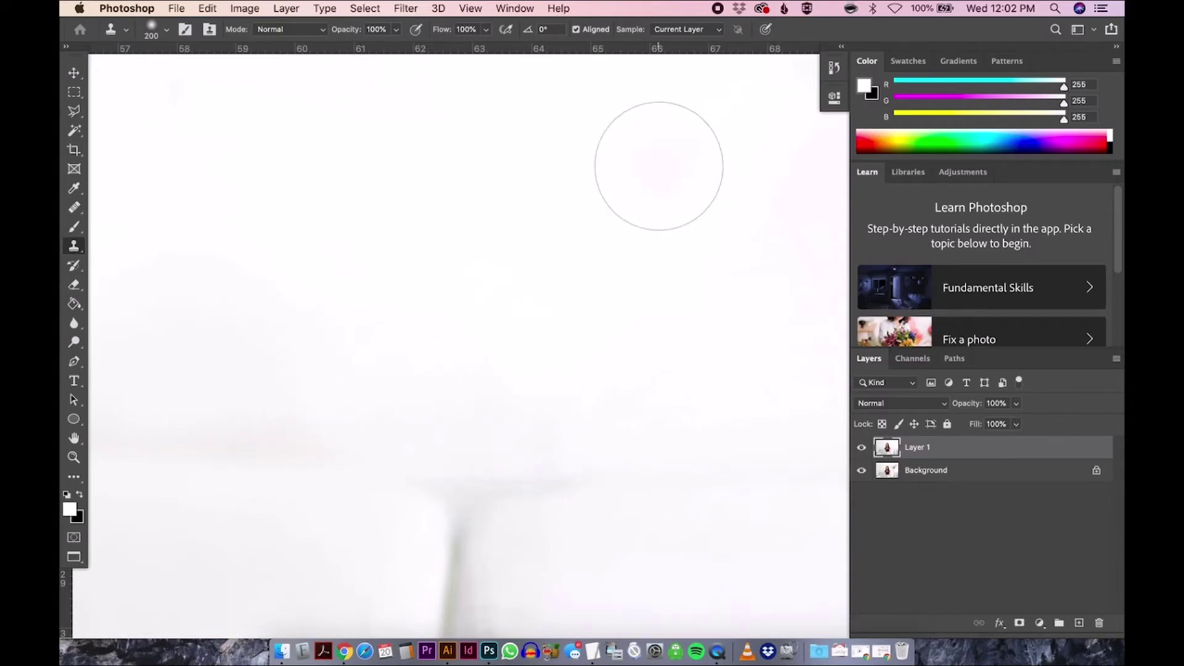
Step: Compare the whole photo with and without the retouched Layer 1
key("super+0")
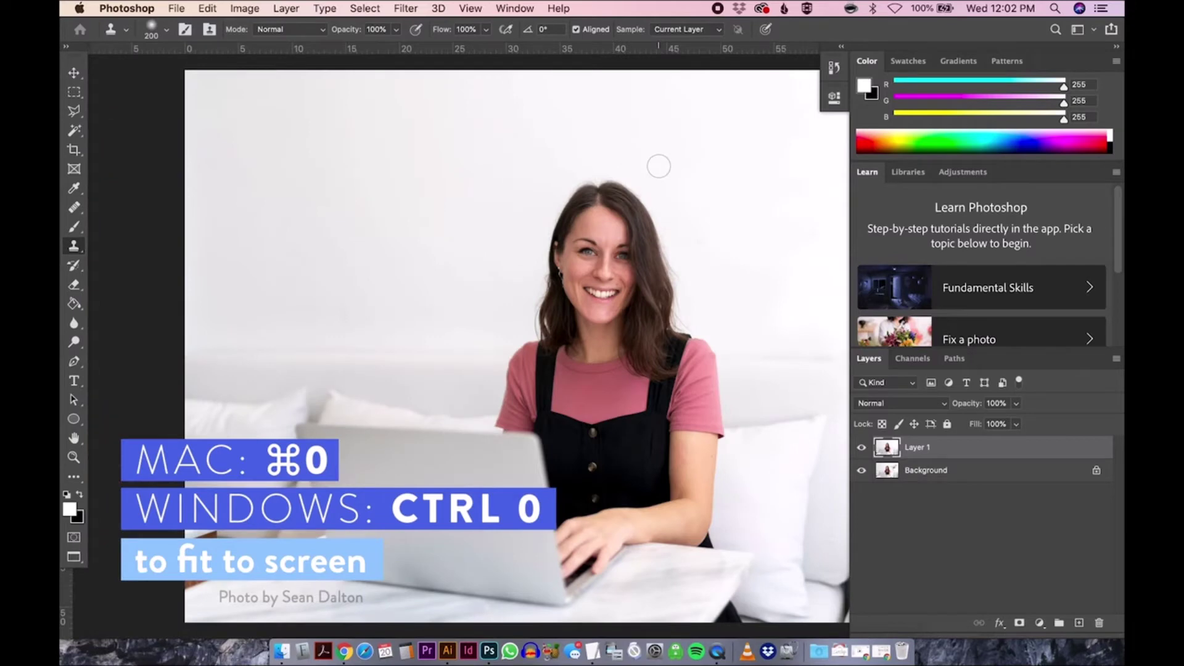
scroll(659, 166, "right", 5)
scroll(659, 166, "right", 1)
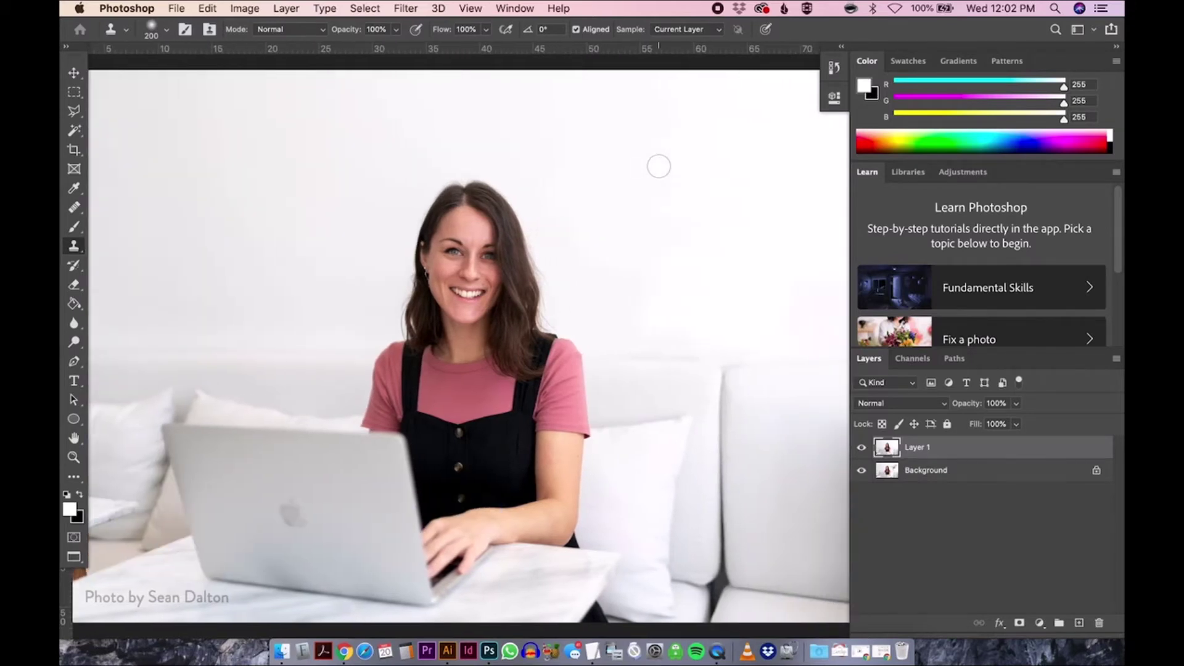
left_click(861, 448)
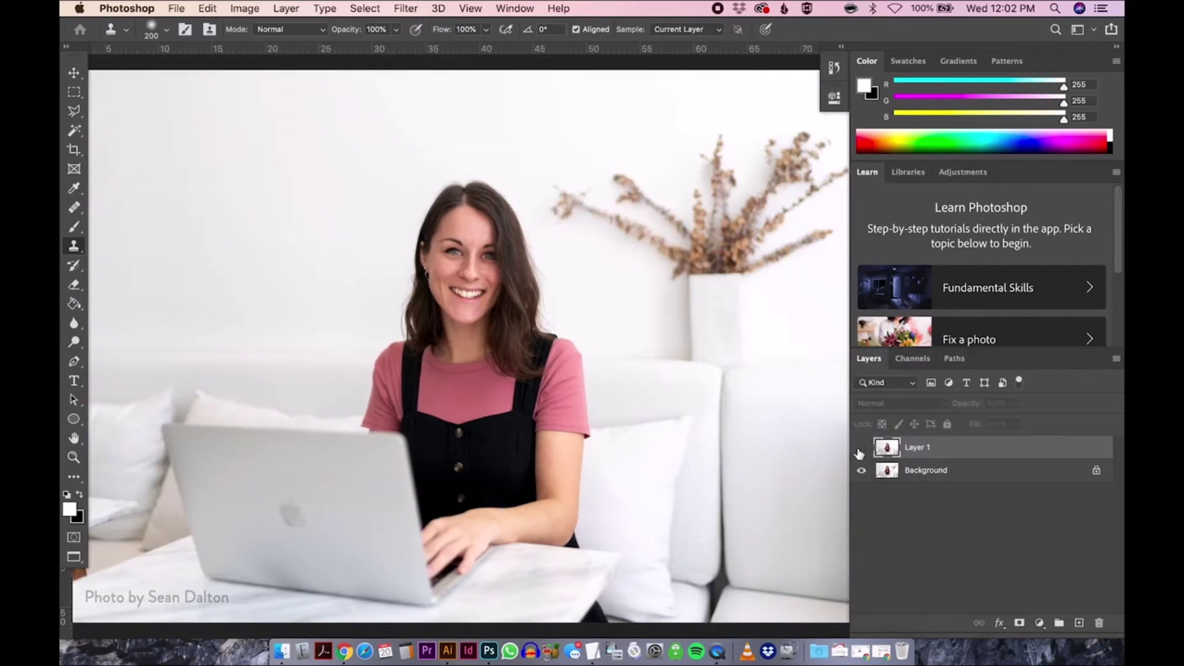
left_click(861, 448)
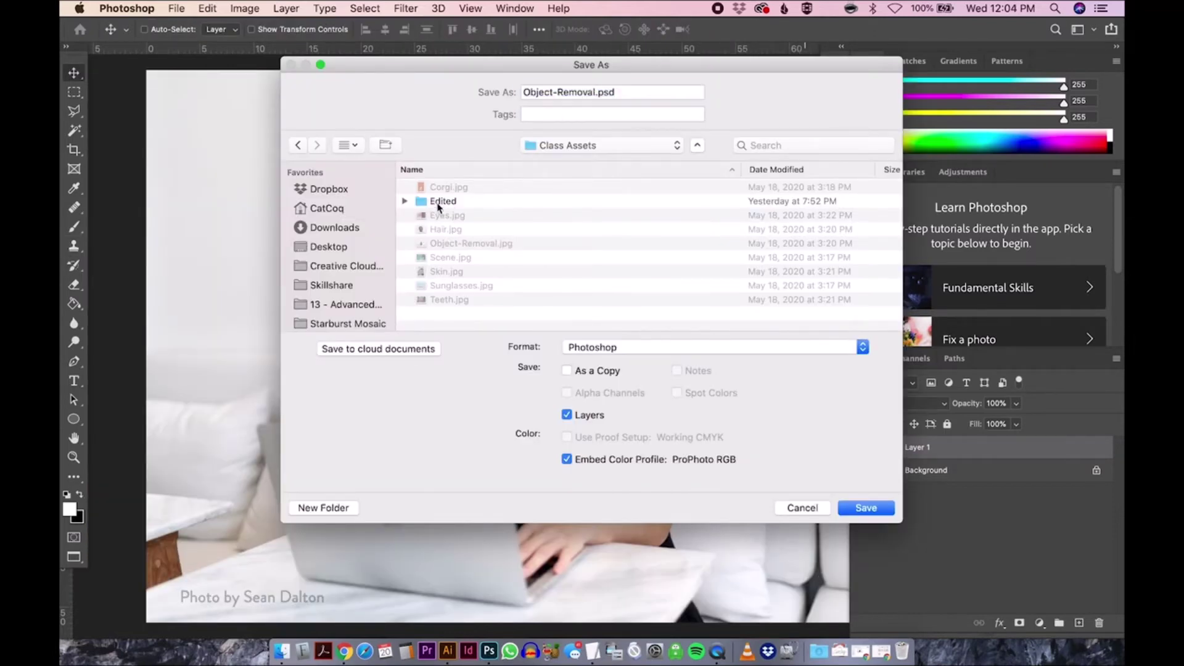
Step: Save the layered photo as Object-Removal-Edit.psd in the Edited folder, and set the format of a second save to JPEG
double_click(440, 204)
type("-Edit")
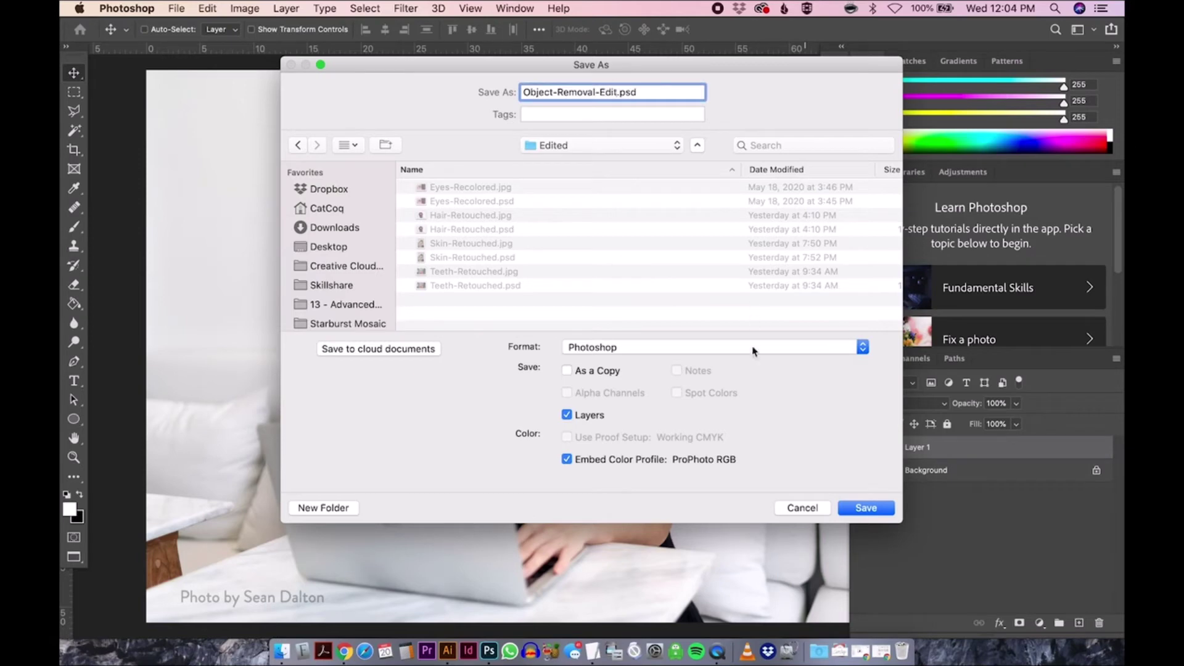
left_click(871, 512)
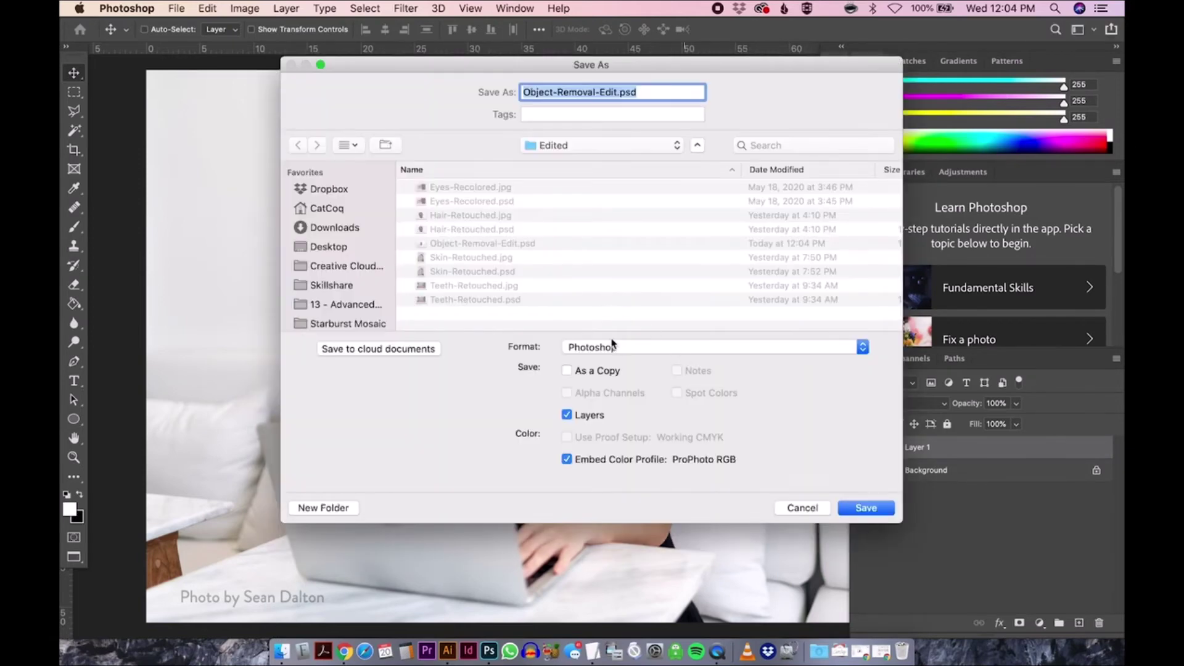
left_click(623, 347)
left_click(646, 439)
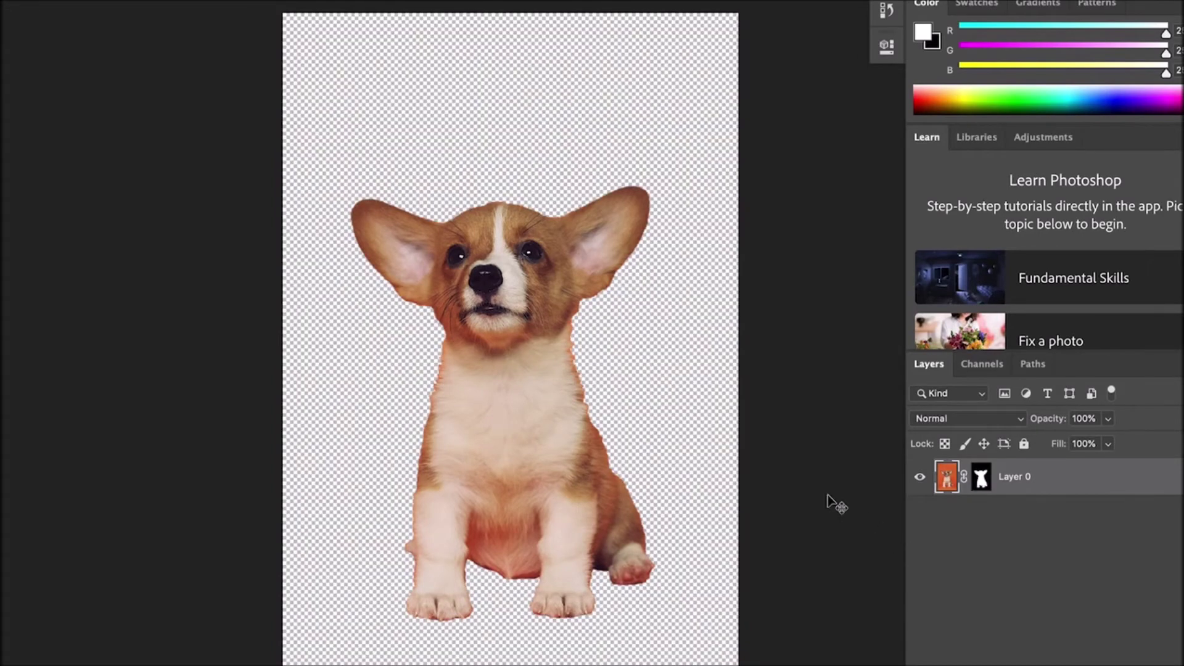
Step: Move the masked corgi on Layer 0 straight up on its transparent canvas
left_click_drag(587, 453, 553, 401)
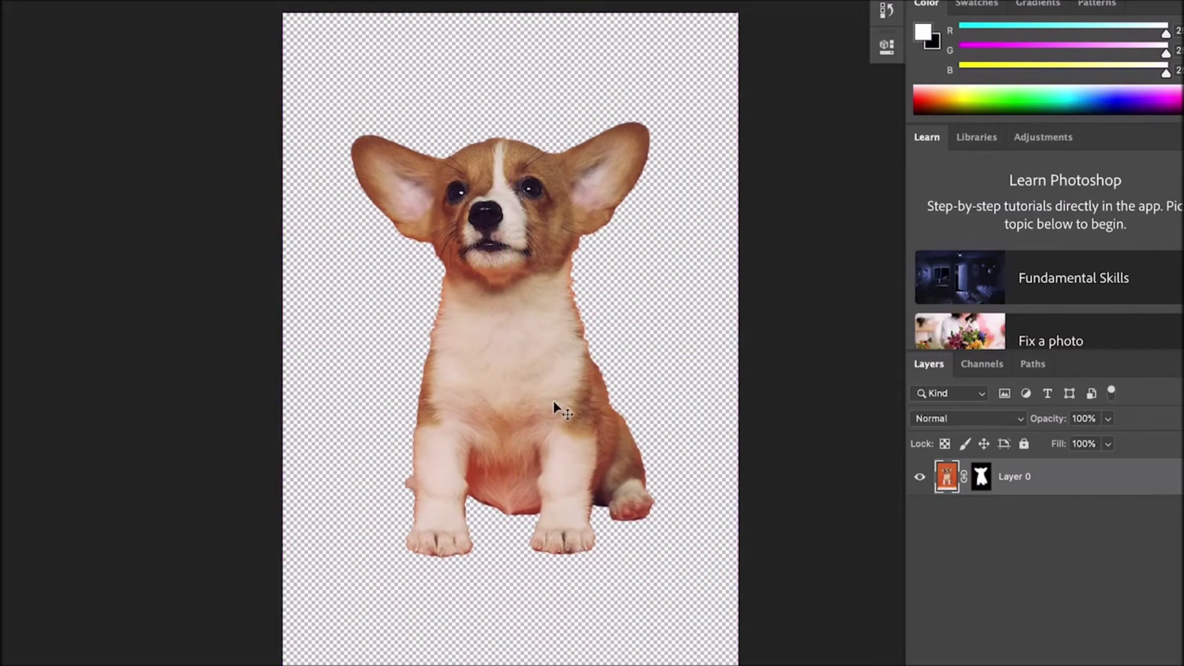
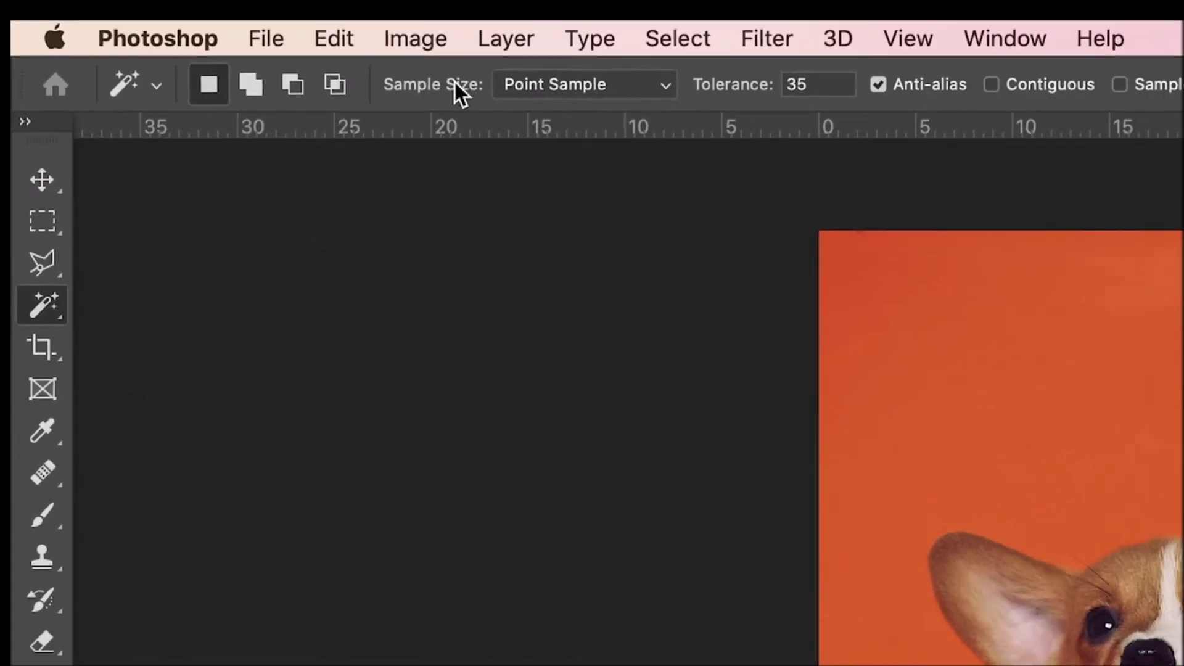
Step: Select the orange backdrop above the corgi with the Magic Wand at tolerance 20 and Contiguous enabled
left_click(839, 87)
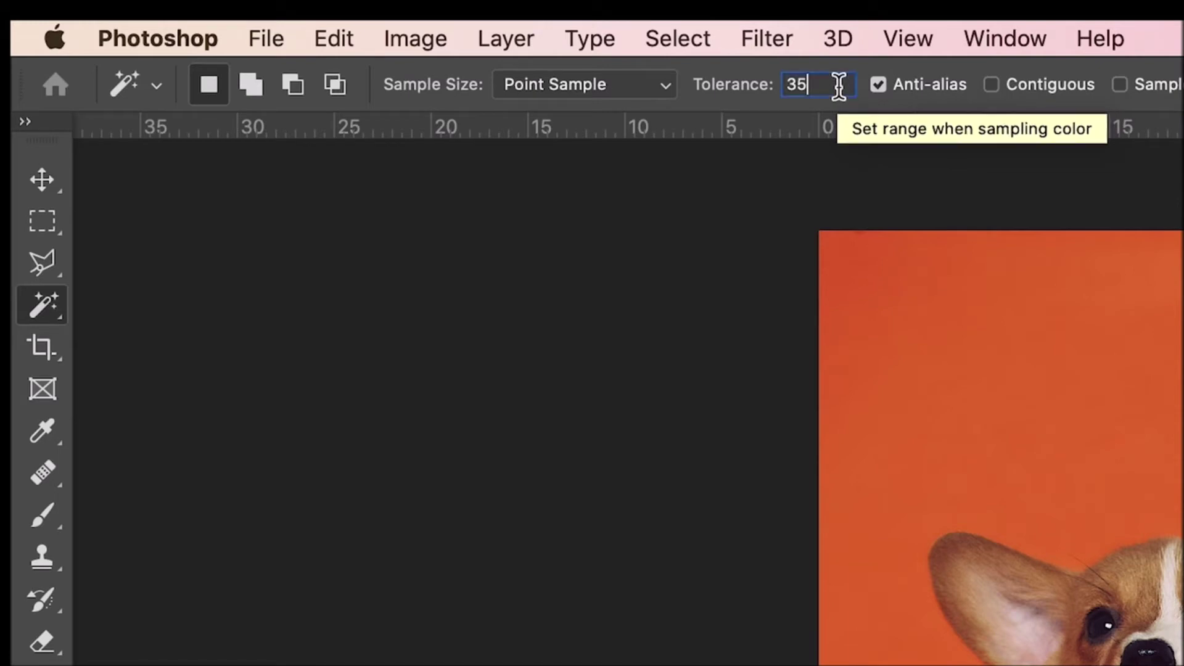
left_click_drag(839, 86, 669, 92)
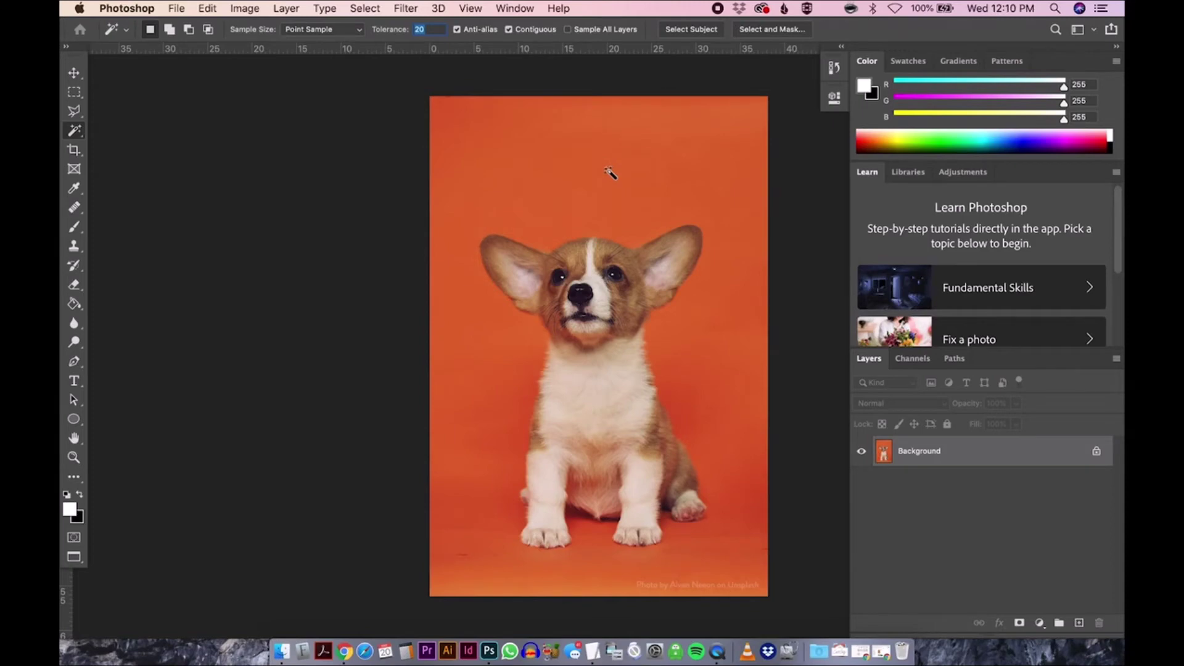
left_click(583, 172)
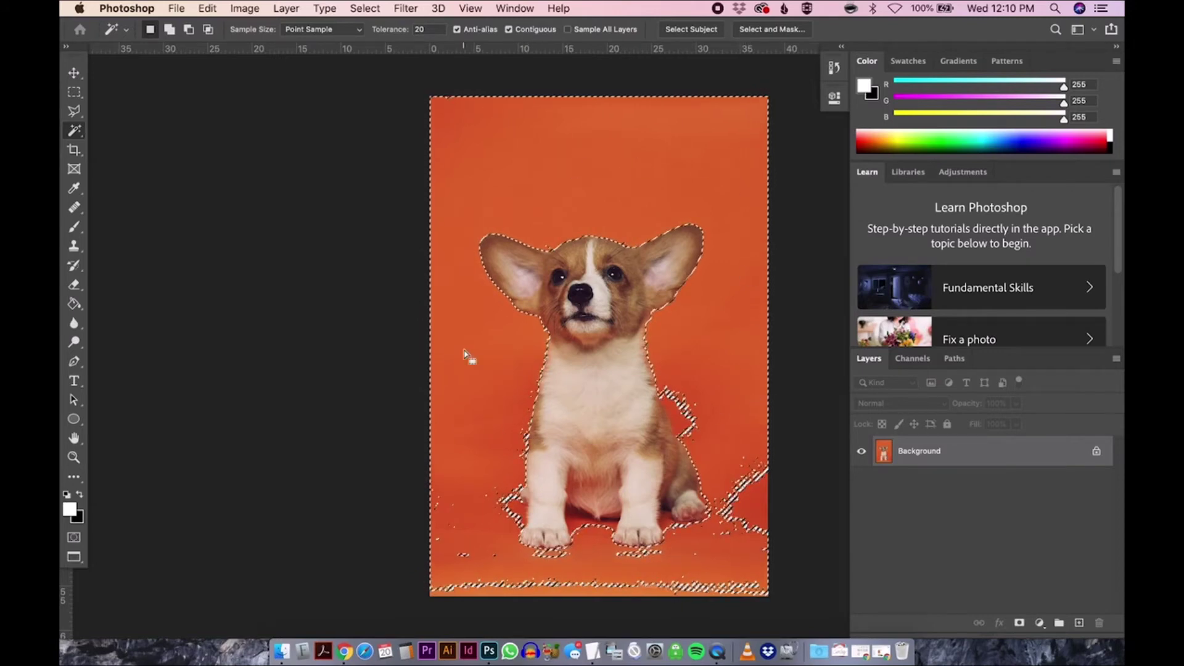
Step: Add the unselected orange patches beside the corgi's back and beside its far hind foot to the backdrop selection
key("z")
left_click_drag(678, 423, 721, 428)
key("w")
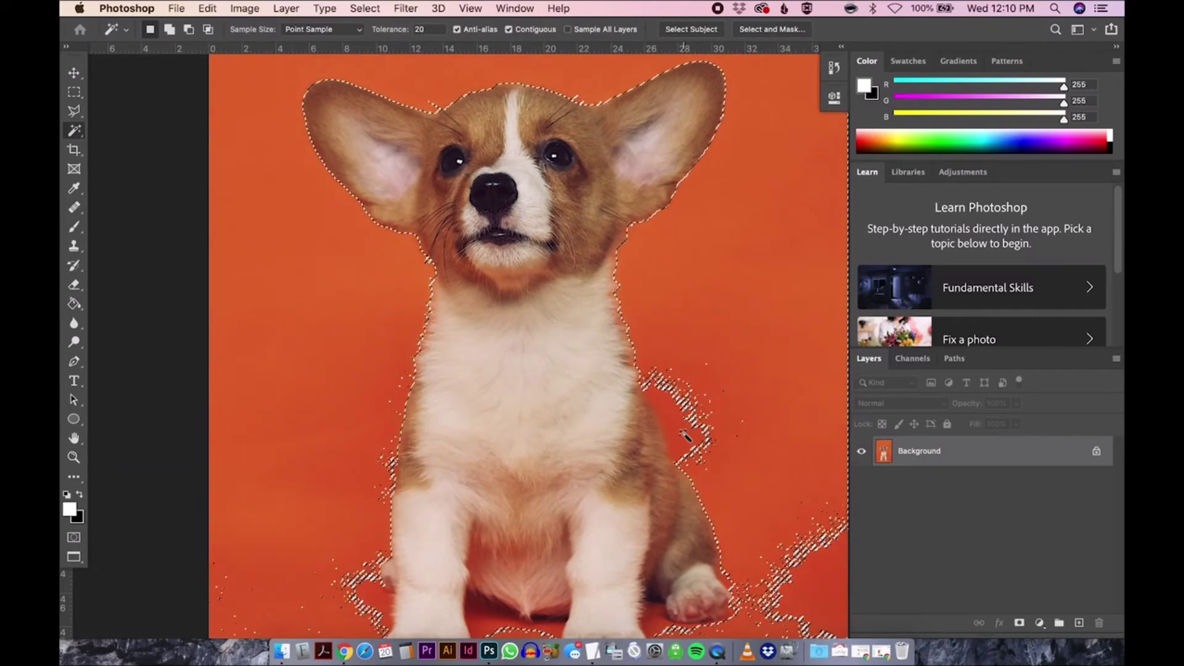
key("shift")
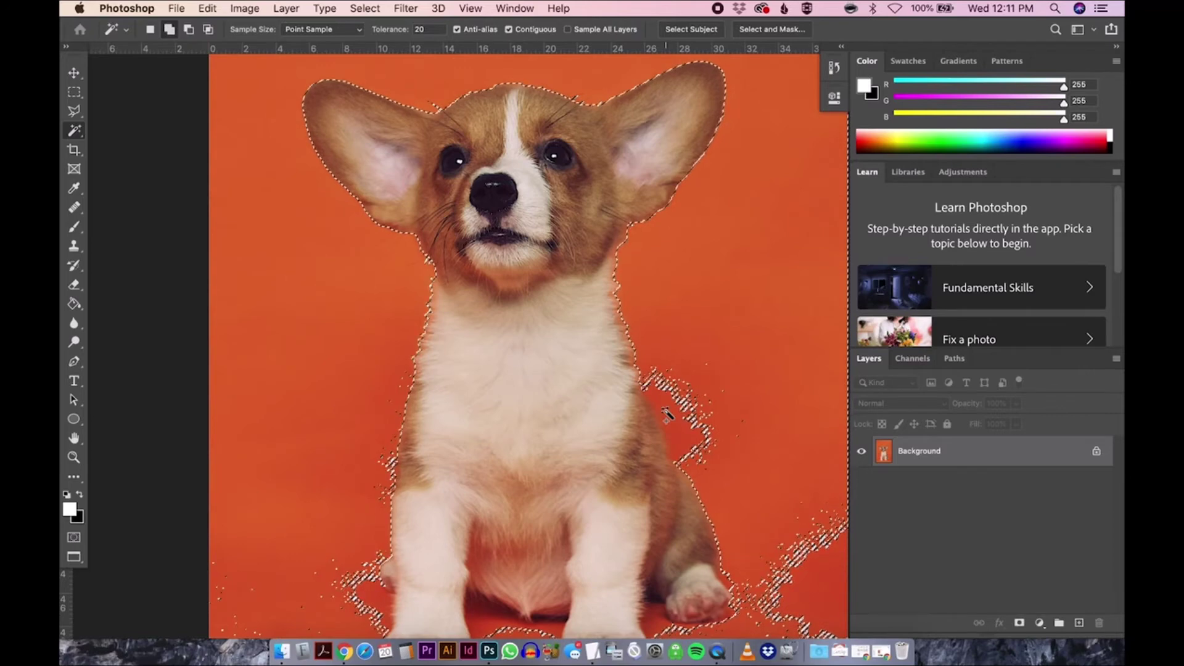
scroll(669, 419, "down", 3)
scroll(666, 413, "down", 1)
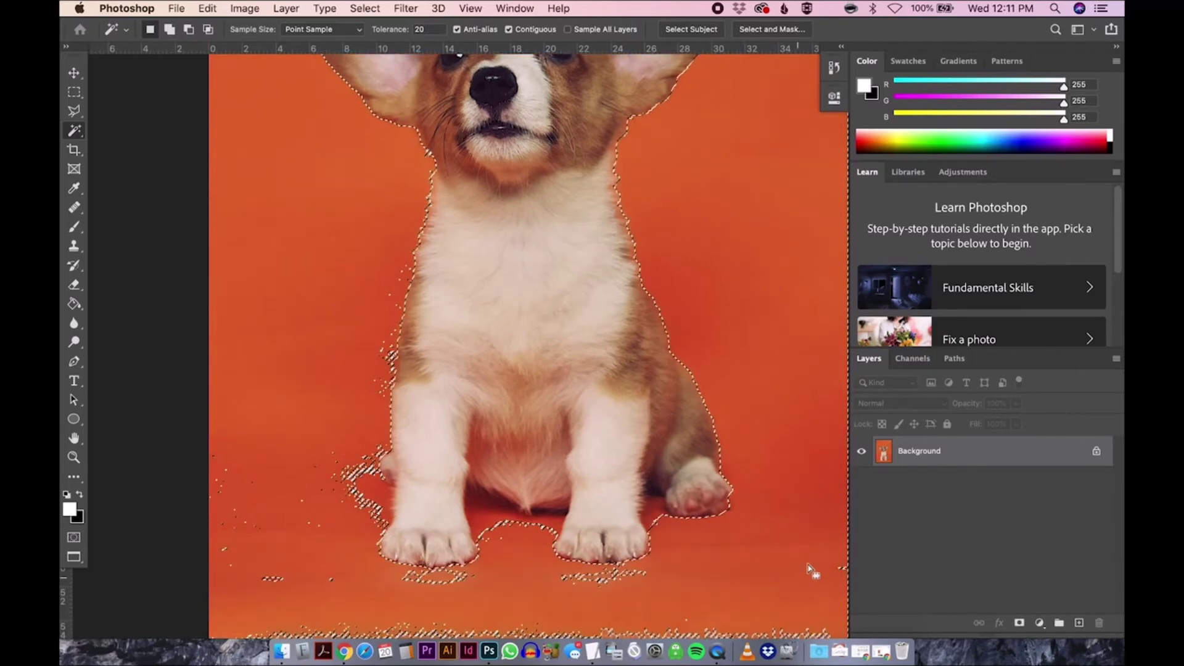
left_click(369, 488, "shift")
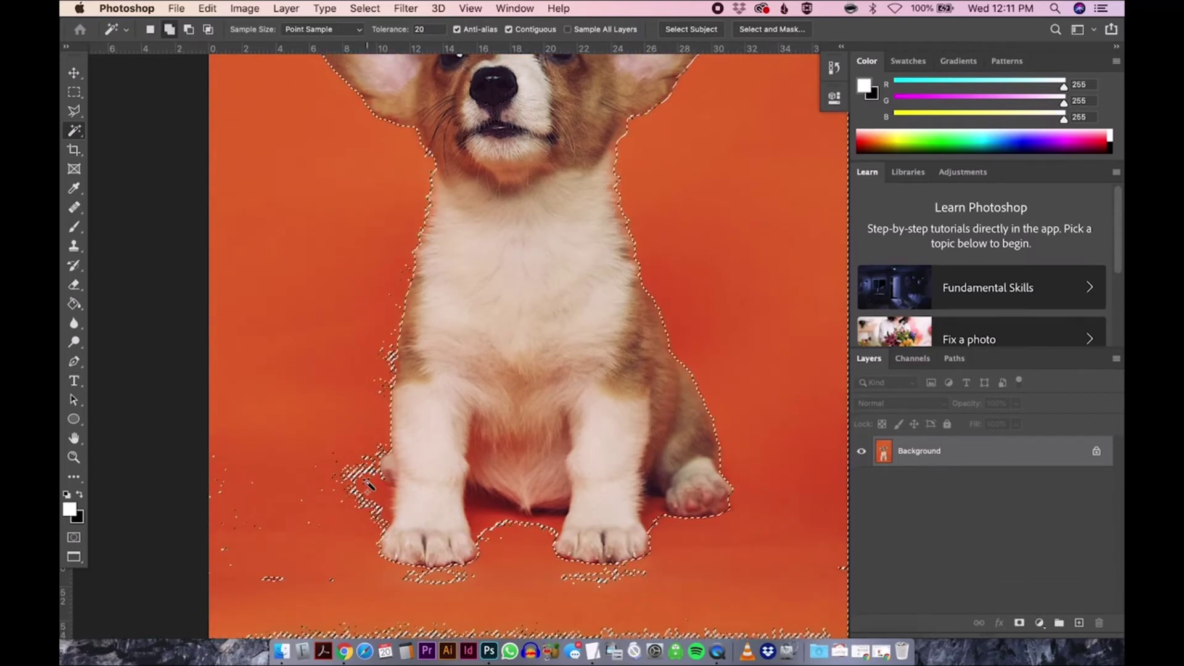
Step: Add the orange strip along the photo's lower edge and the areas between and below the paws to the selection
scroll(369, 489, "down", 3)
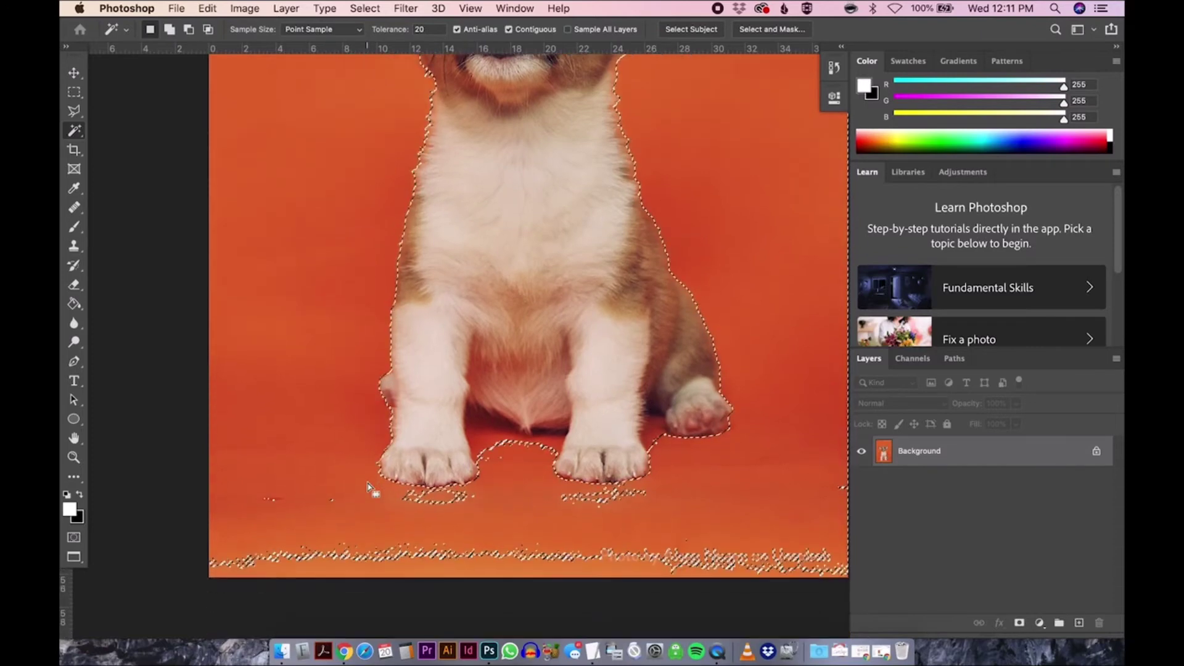
left_click(408, 565, "shift")
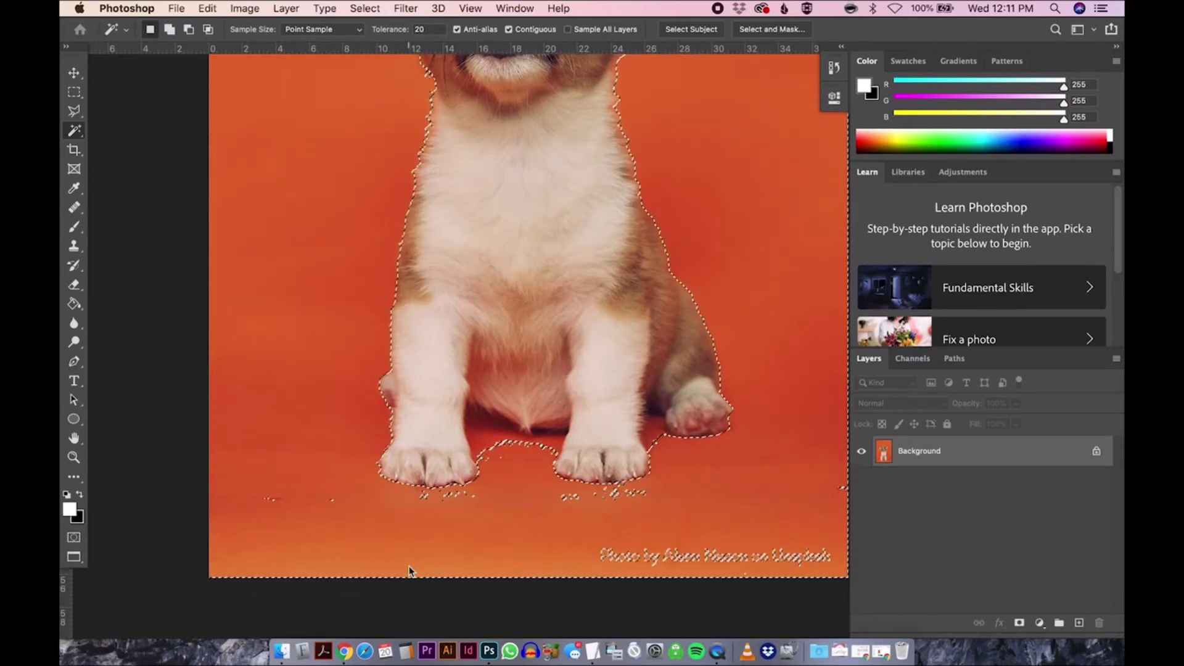
left_click(479, 440, "shift")
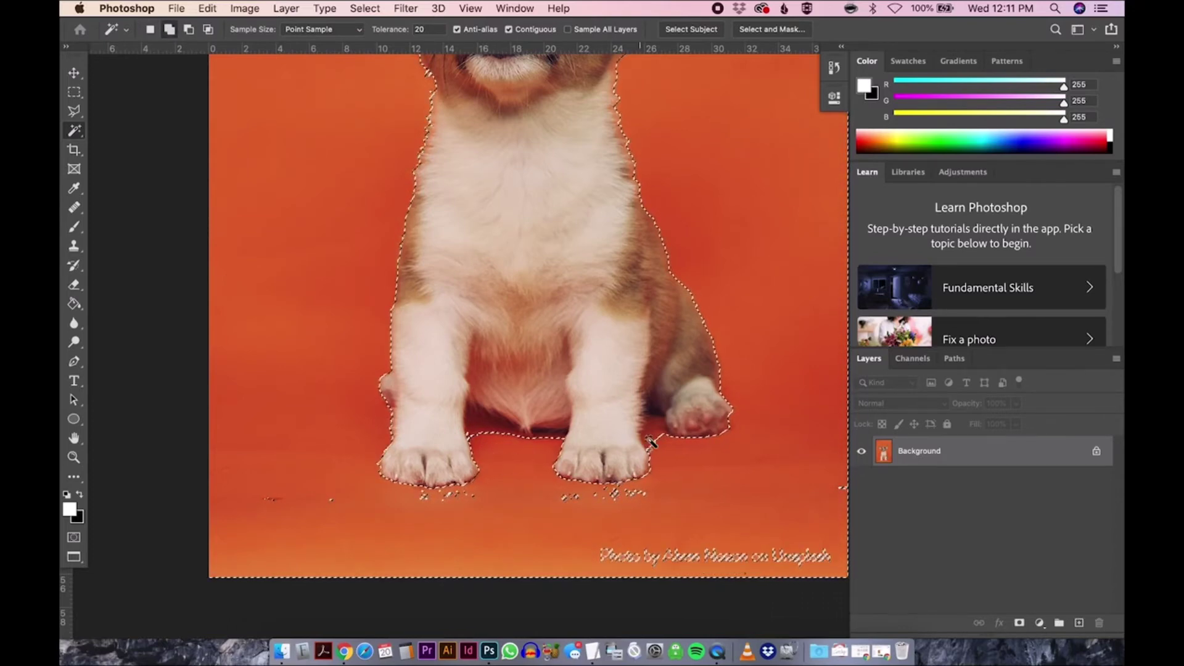
left_click(637, 494, "shift")
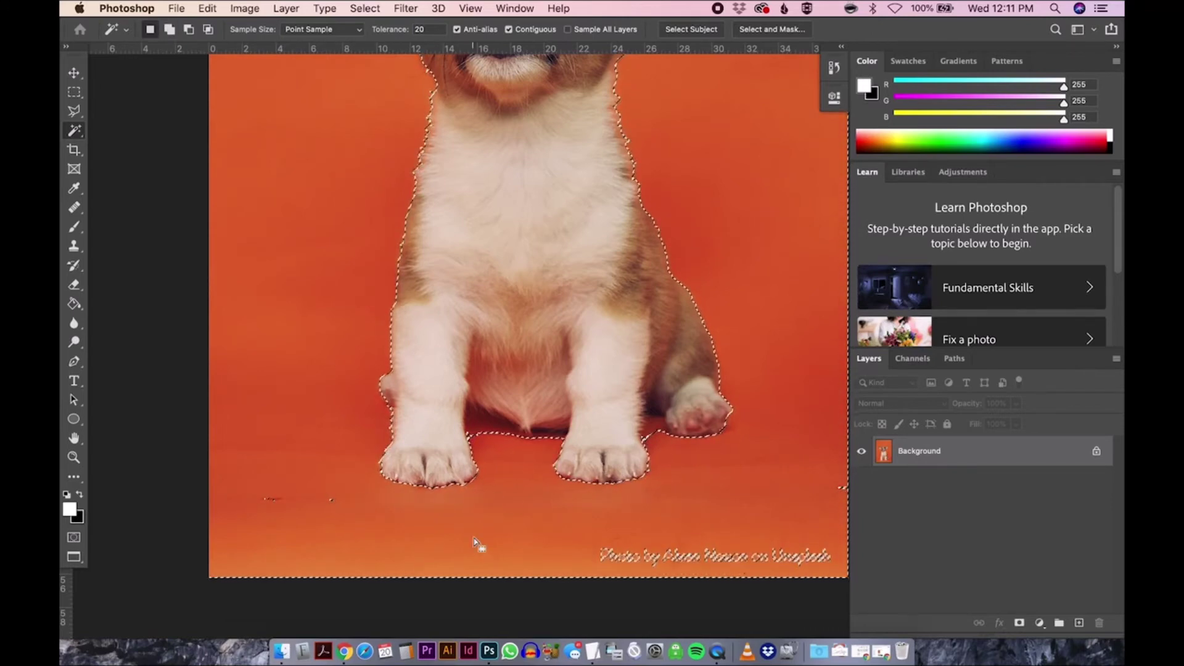
Step: Switch to the Rectangular Marquee tool for adding the photo-credit text to the backdrop selection
scroll(518, 520, "right", 3)
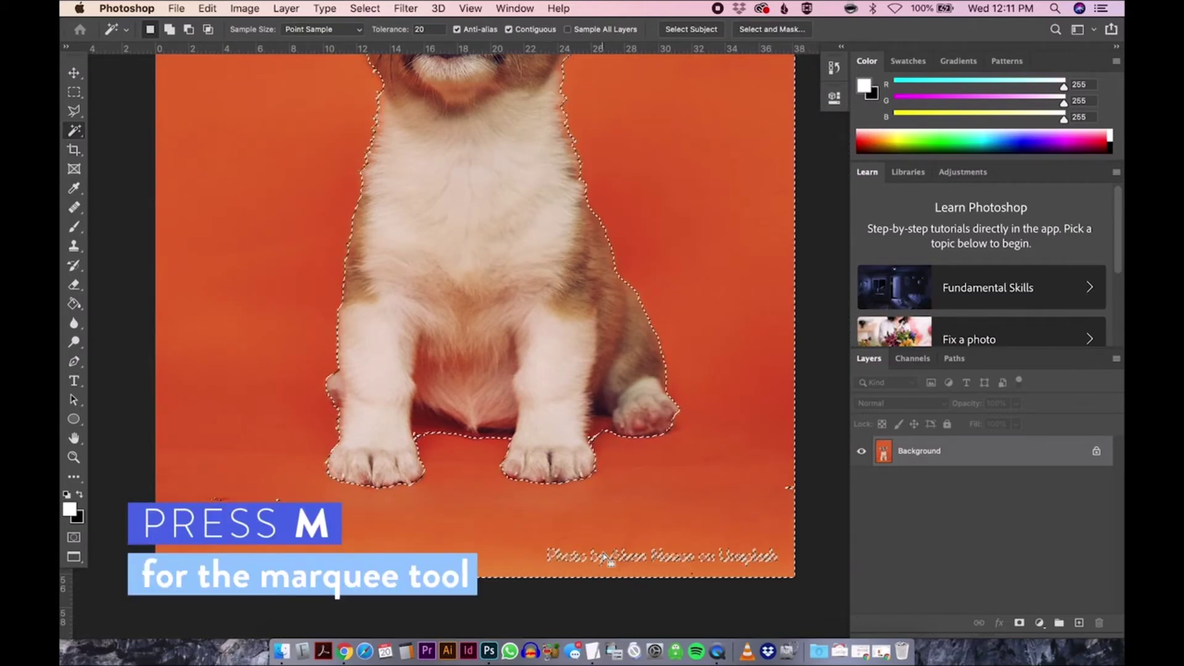
key("m")
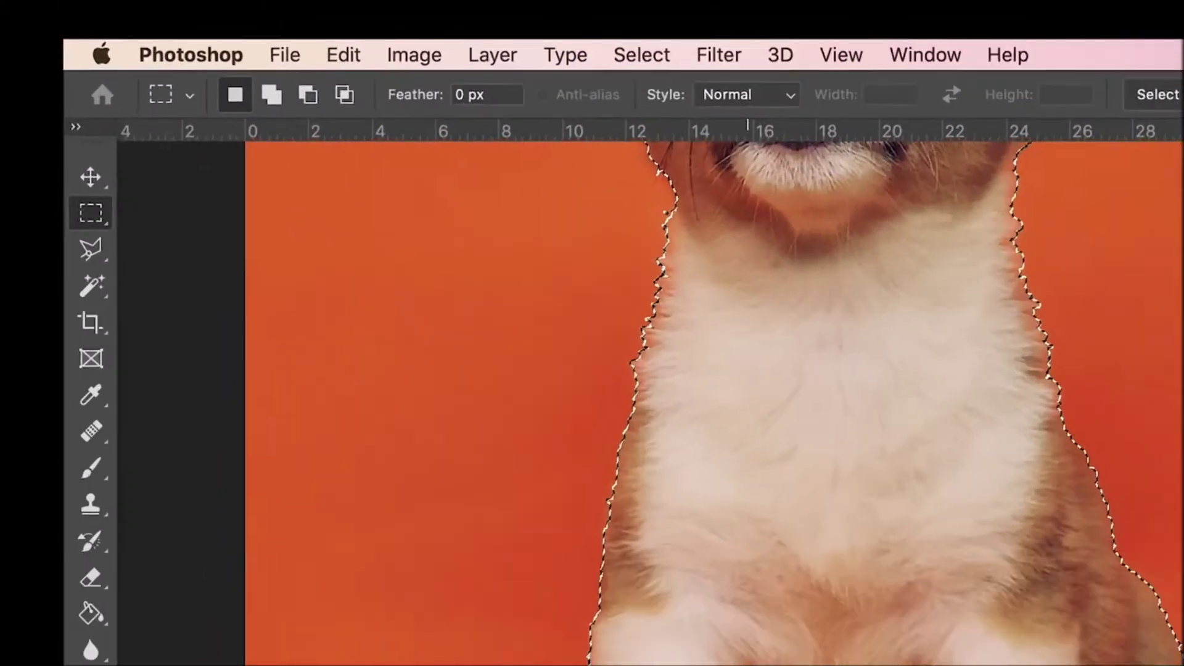
Step: With the Rectangular Marquee Tool, add the stray unselected spots in the background around the puppy's lower body to the selection
left_click(104, 213)
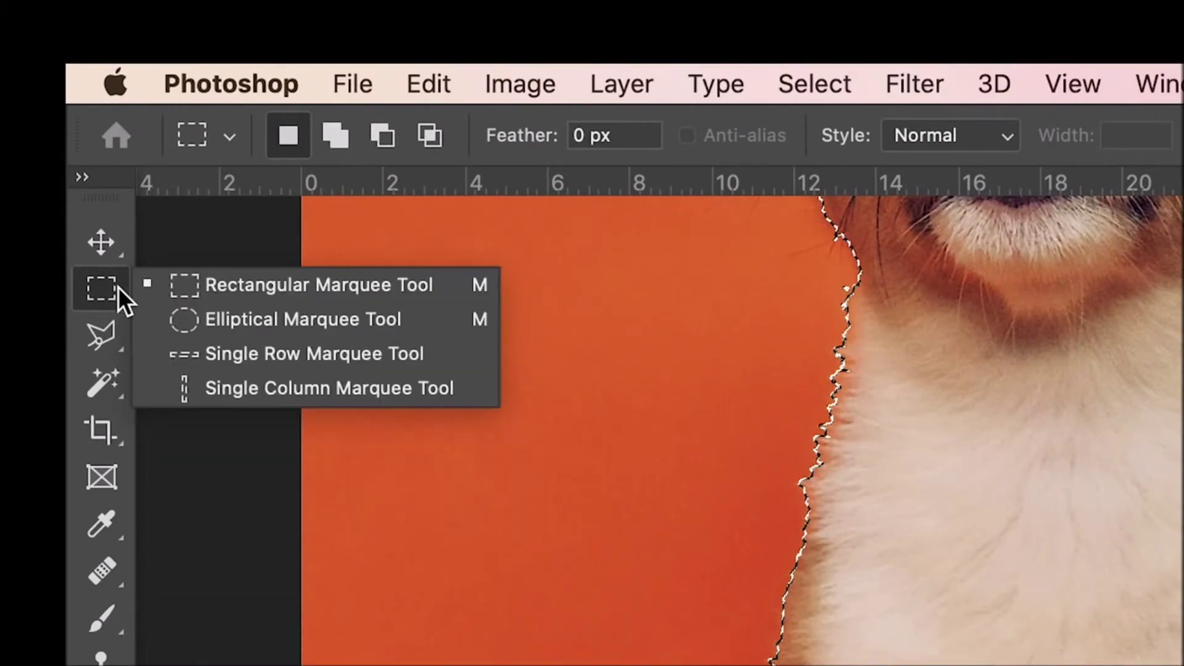
left_click(190, 294)
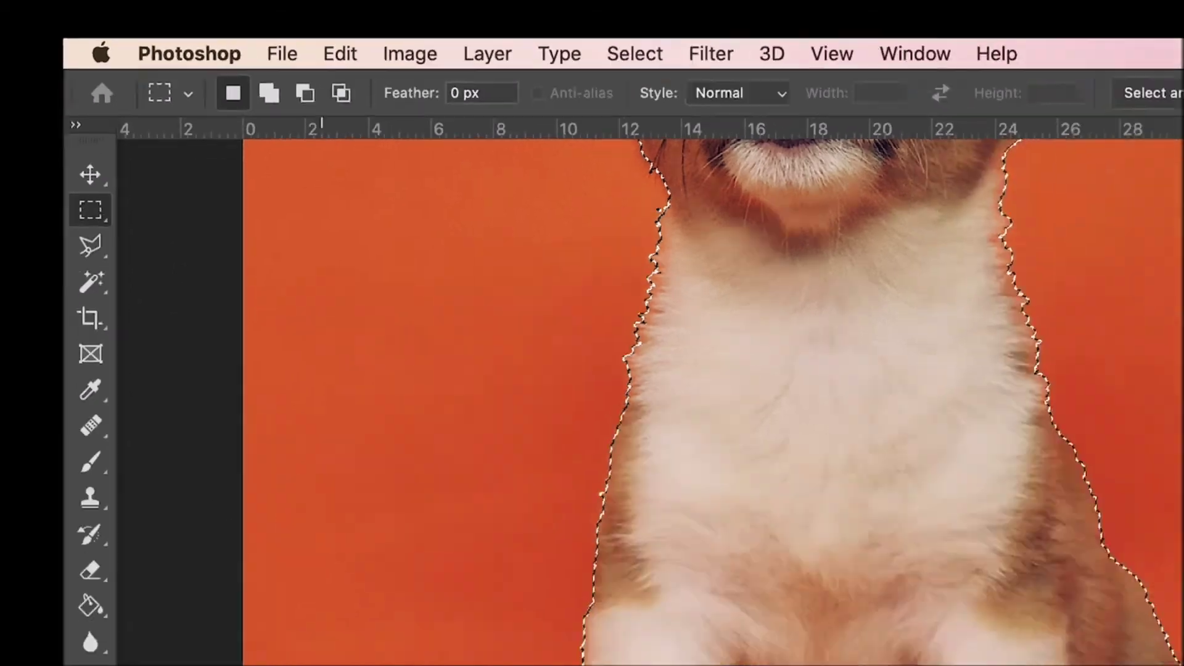
left_click_drag(186, 438, 298, 534)
left_click_drag(515, 522, 817, 602)
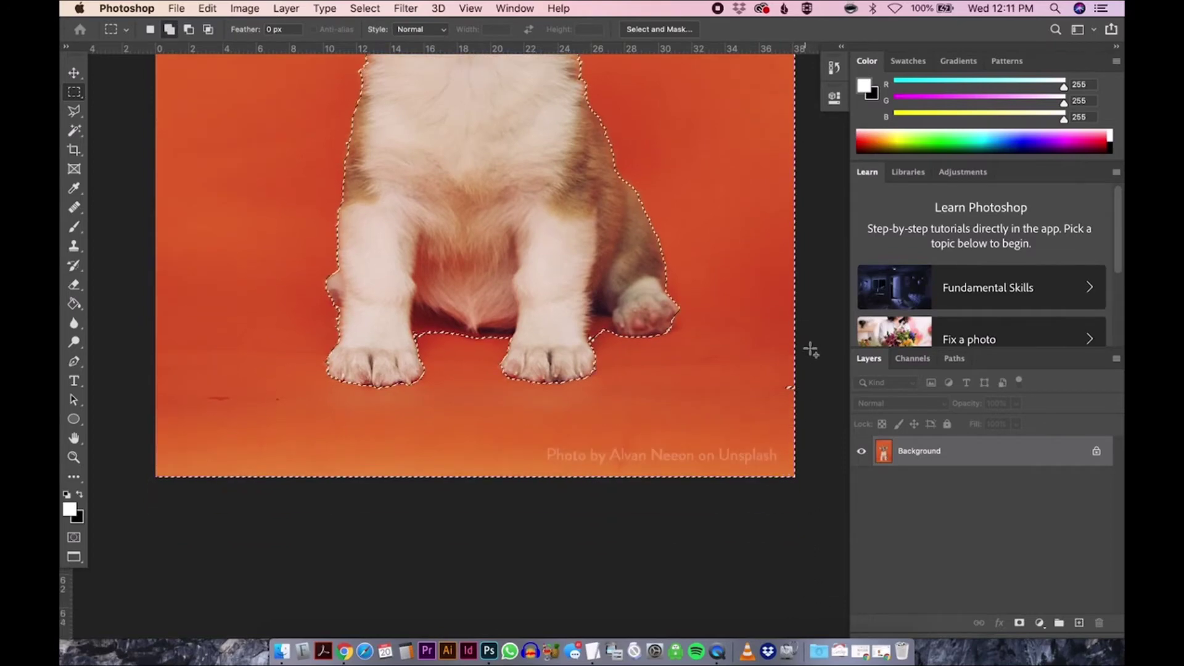
left_click_drag(787, 414, 143, 530)
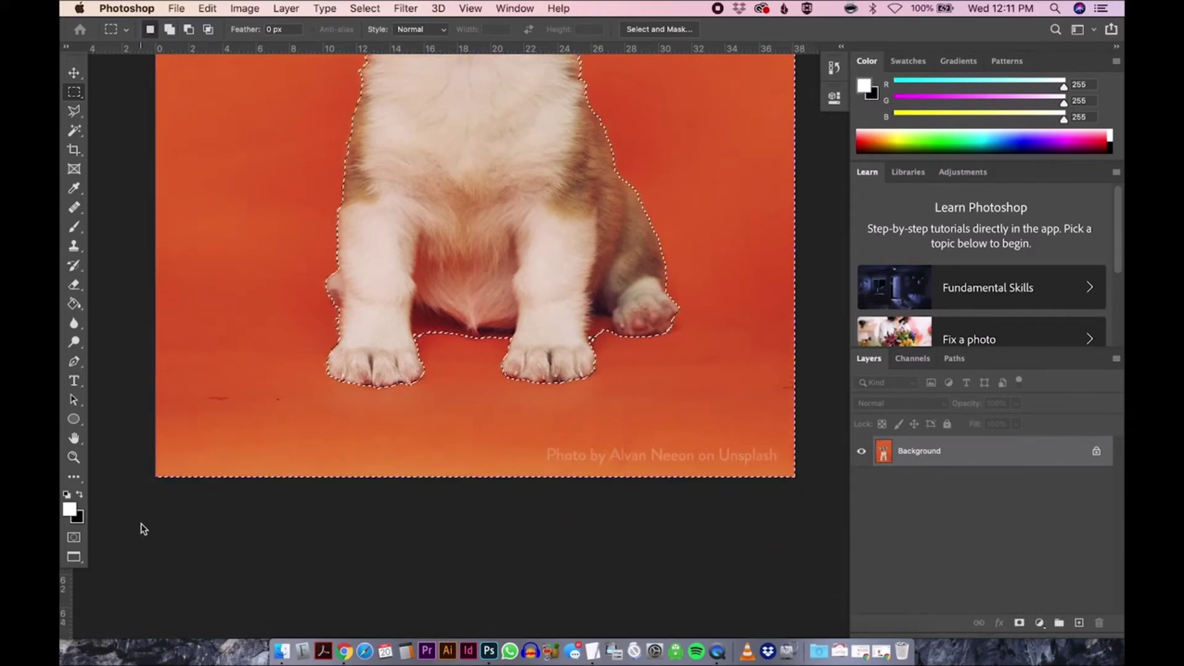
Step: Add the stray unselected specks in the orange background beside the puppy's cheek and neck to the marquee selection
scroll(227, 410, "up", 5)
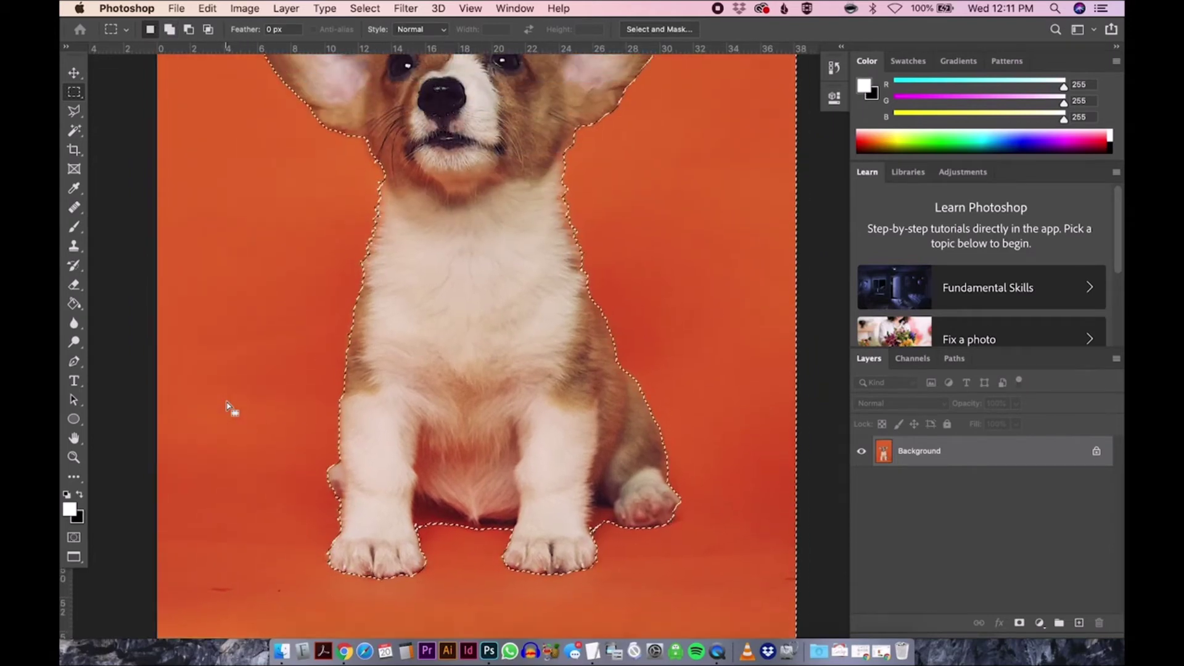
scroll(228, 408, "up", 9)
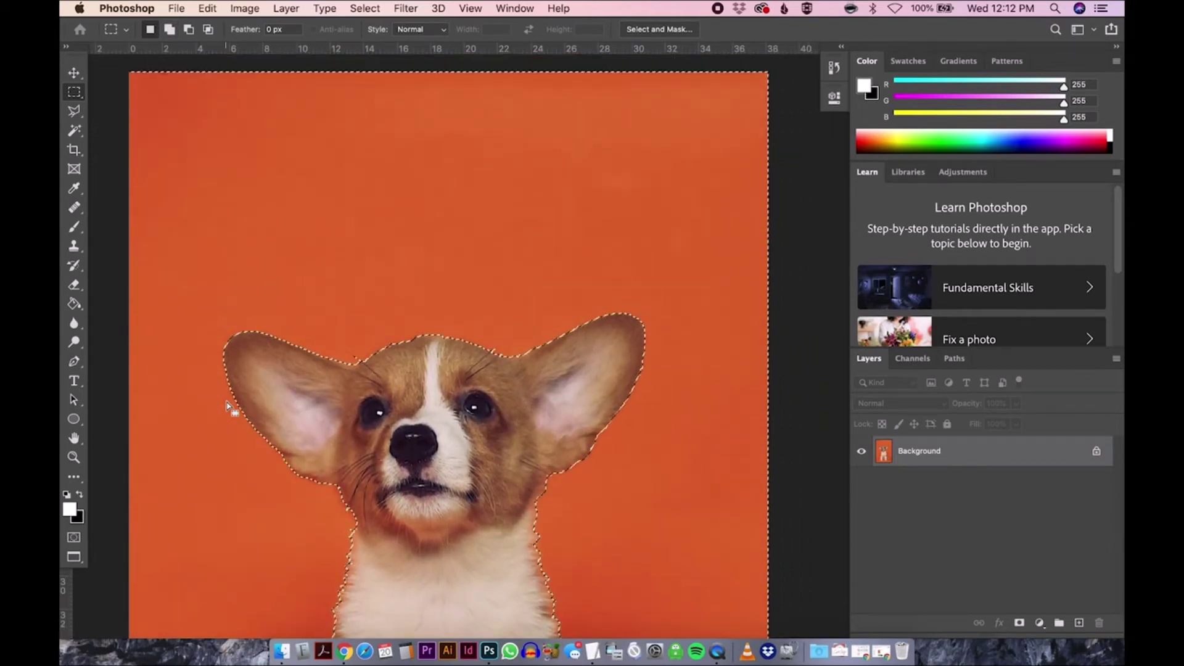
scroll(228, 408, "down", 2)
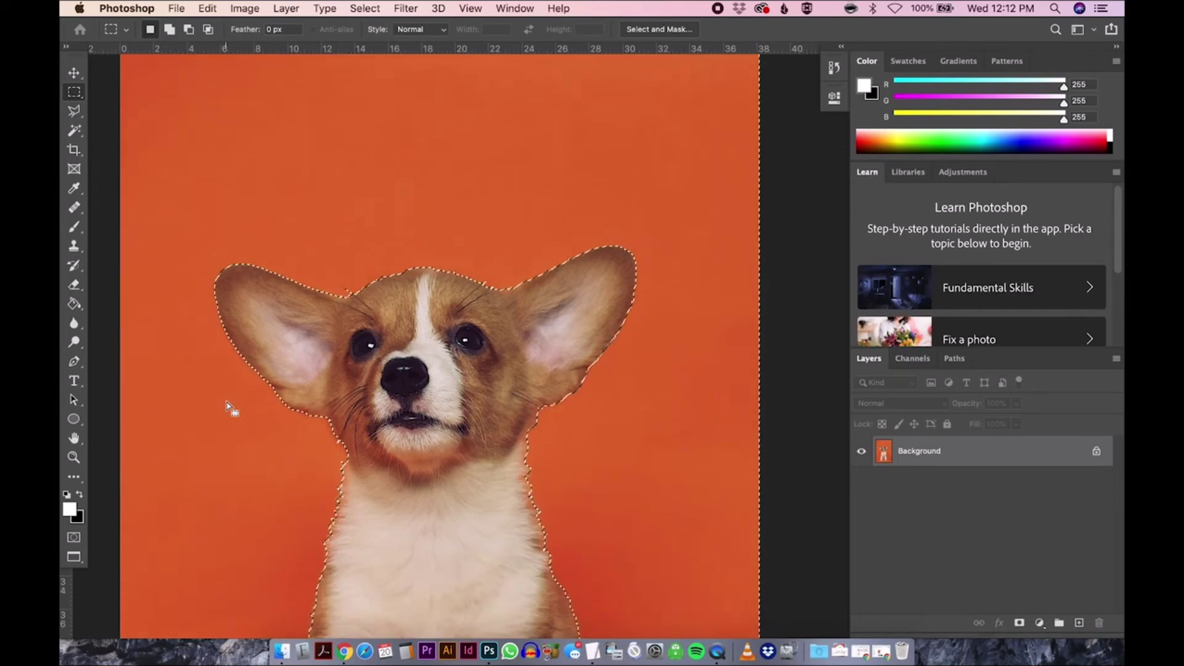
scroll(228, 409, "down", 4)
key("z")
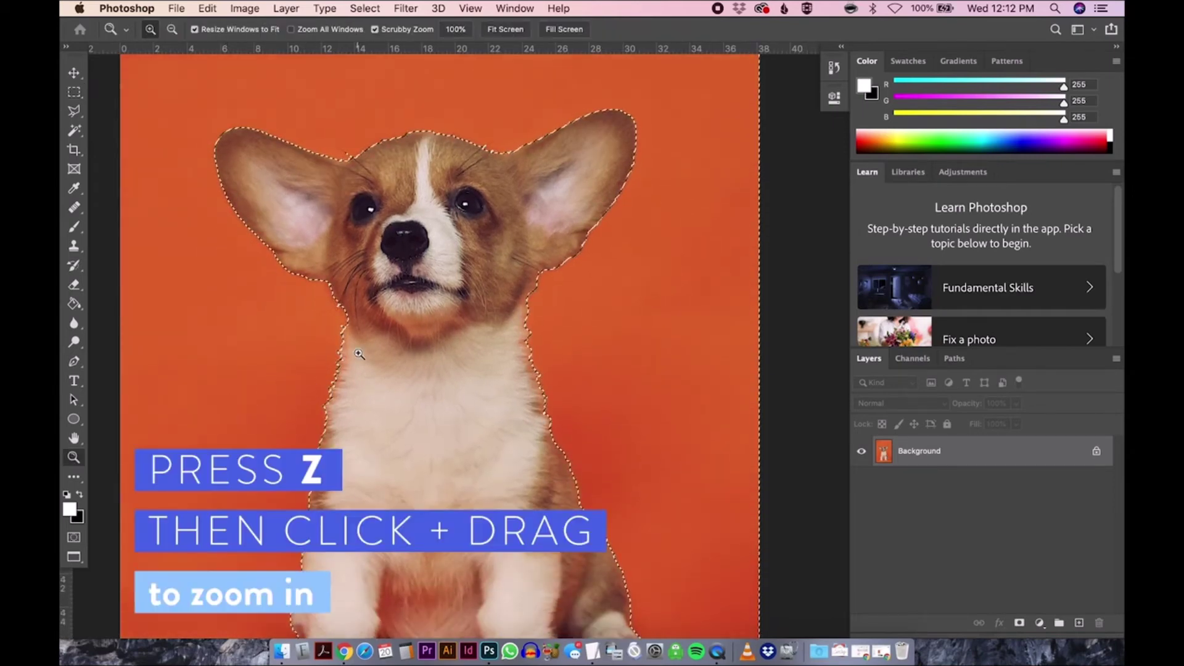
left_click_drag(359, 353, 419, 381)
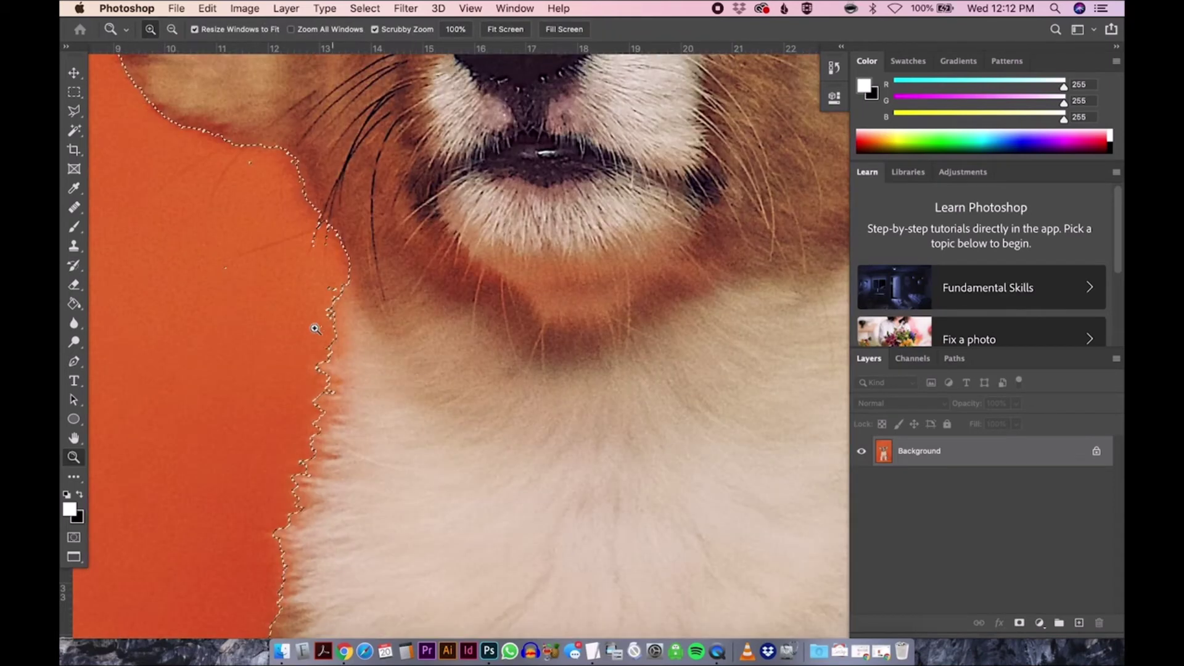
key("m")
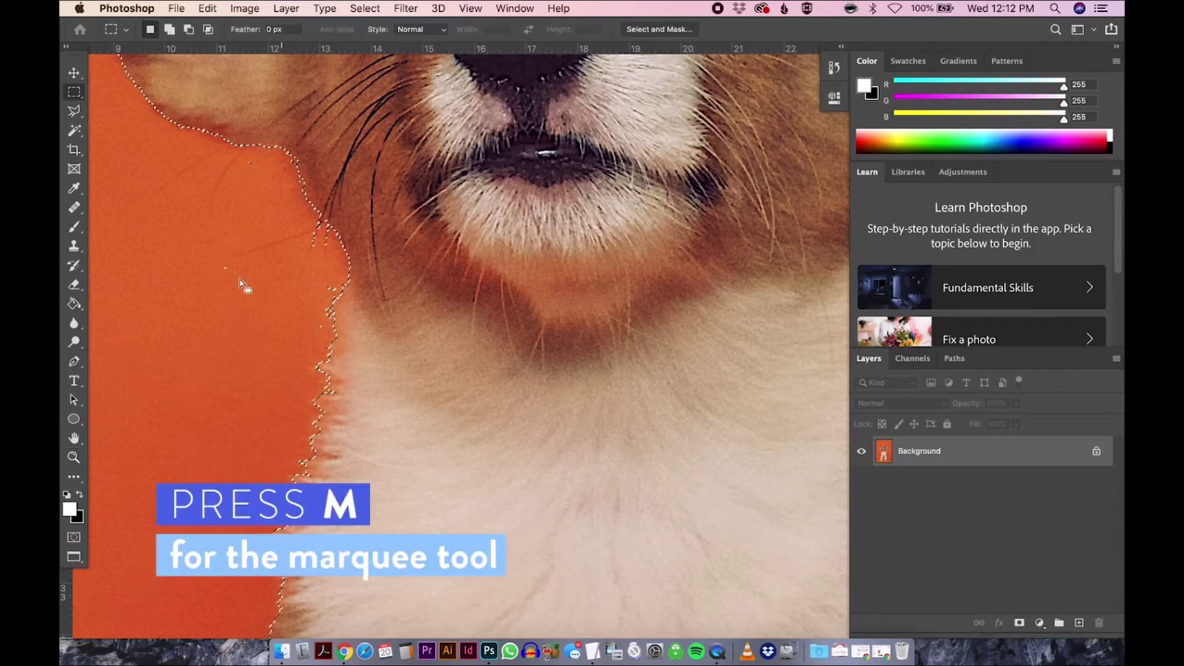
left_click_drag(210, 246, 326, 344)
left_click_drag(314, 295, 339, 253)
Step: Add the missed specks and whisker areas in the background above the puppy's head to the selection
scroll(337, 292, "up", 15)
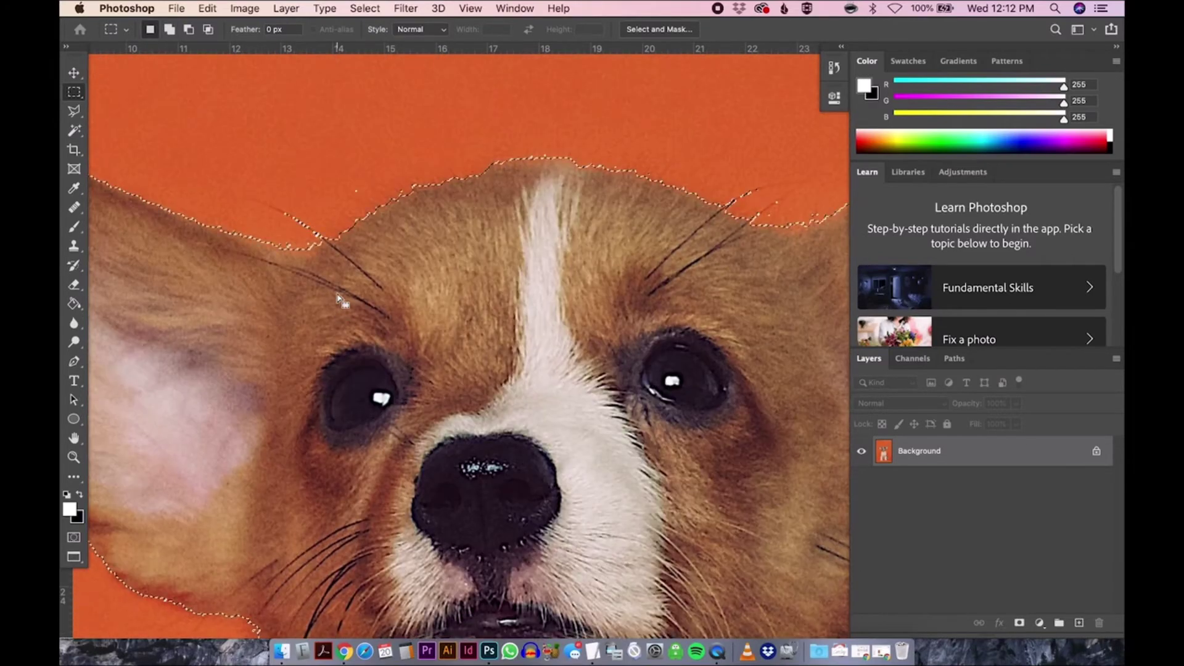
left_click_drag(334, 175, 367, 202)
left_click_drag(264, 190, 329, 241)
left_click_drag(704, 154, 725, 212)
scroll(732, 213, "right", 5)
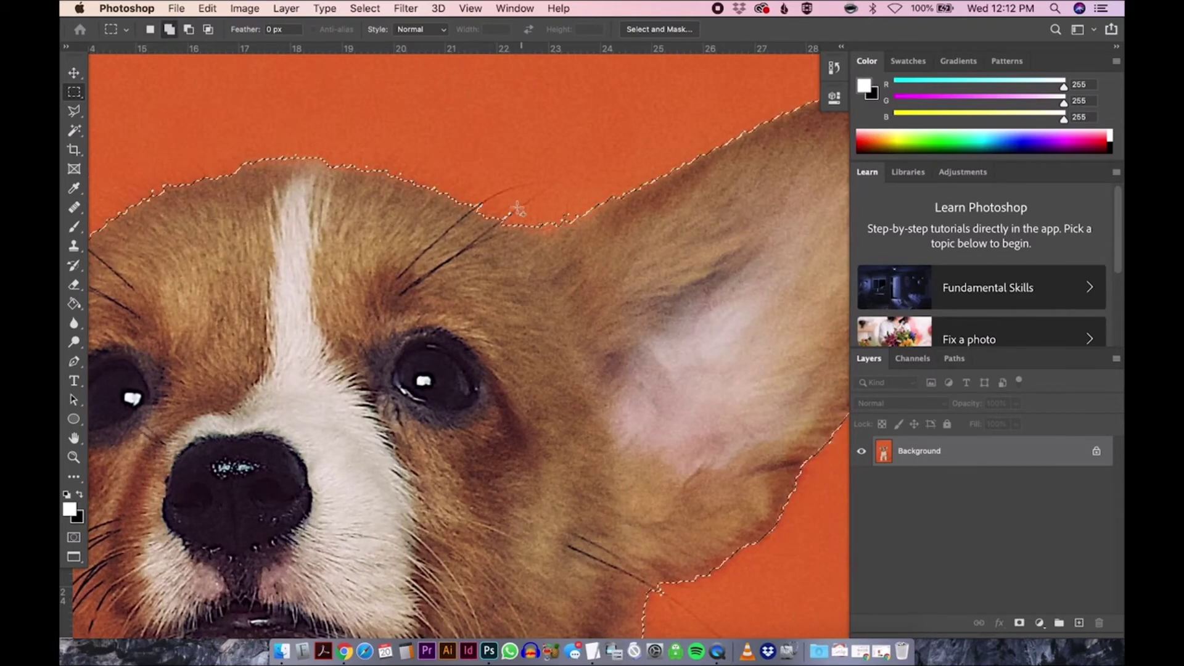
left_click_drag(510, 204, 534, 224)
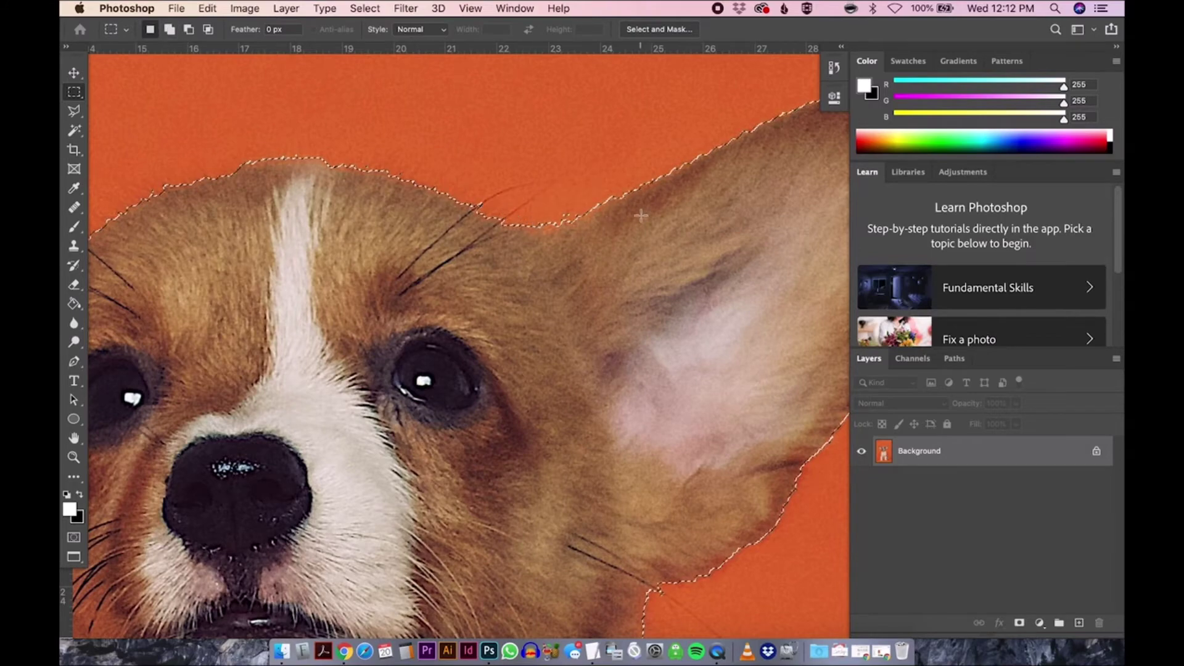
Step: Expand the background selection by 3 pixels and compare its edge along the neck fur with the previous state
scroll(641, 215, "down", 15)
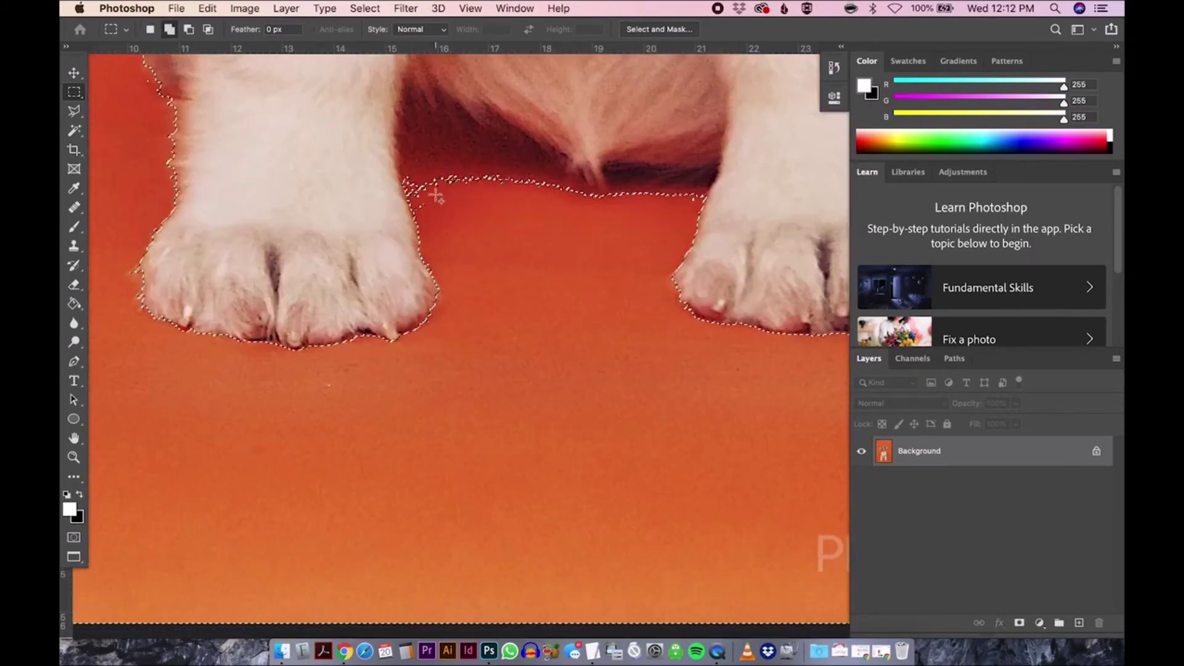
scroll(443, 203, "up", 15)
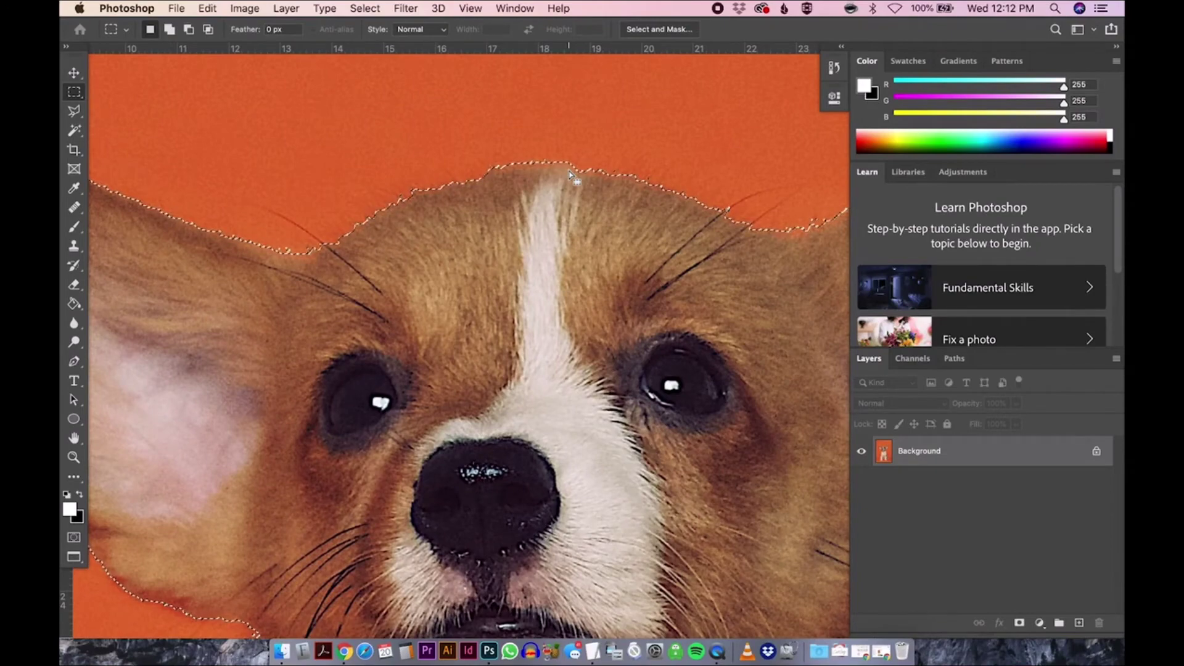
scroll(482, 290, "down", 20)
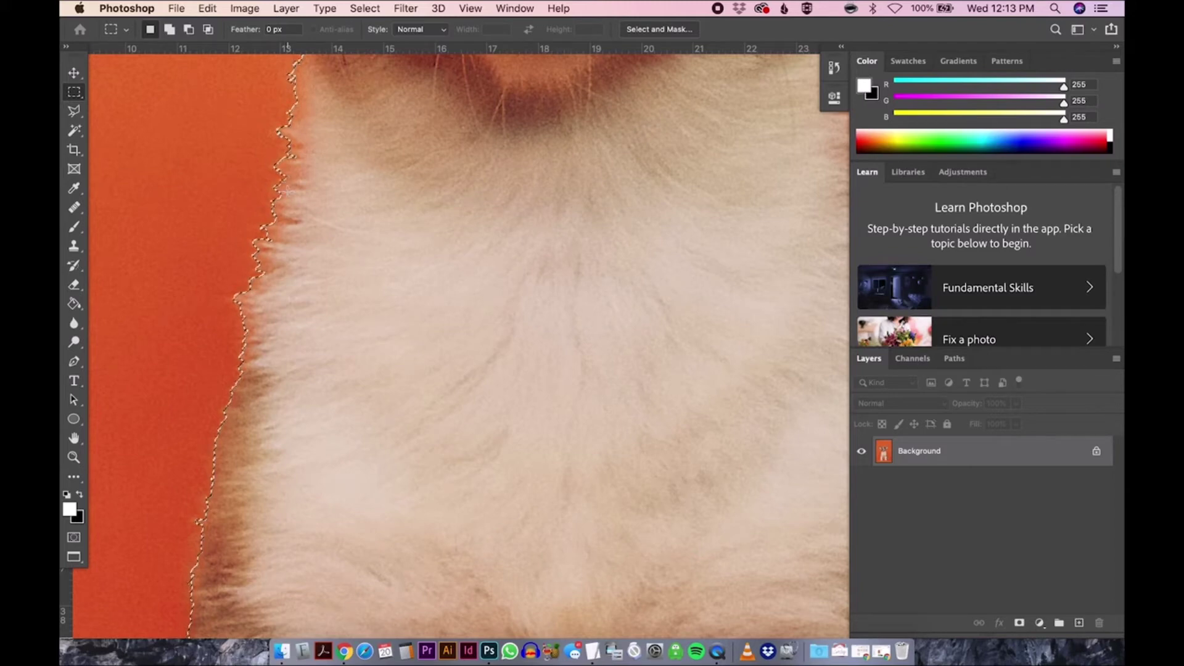
scroll(266, 227, "left", 3)
scroll(267, 227, "up", 1)
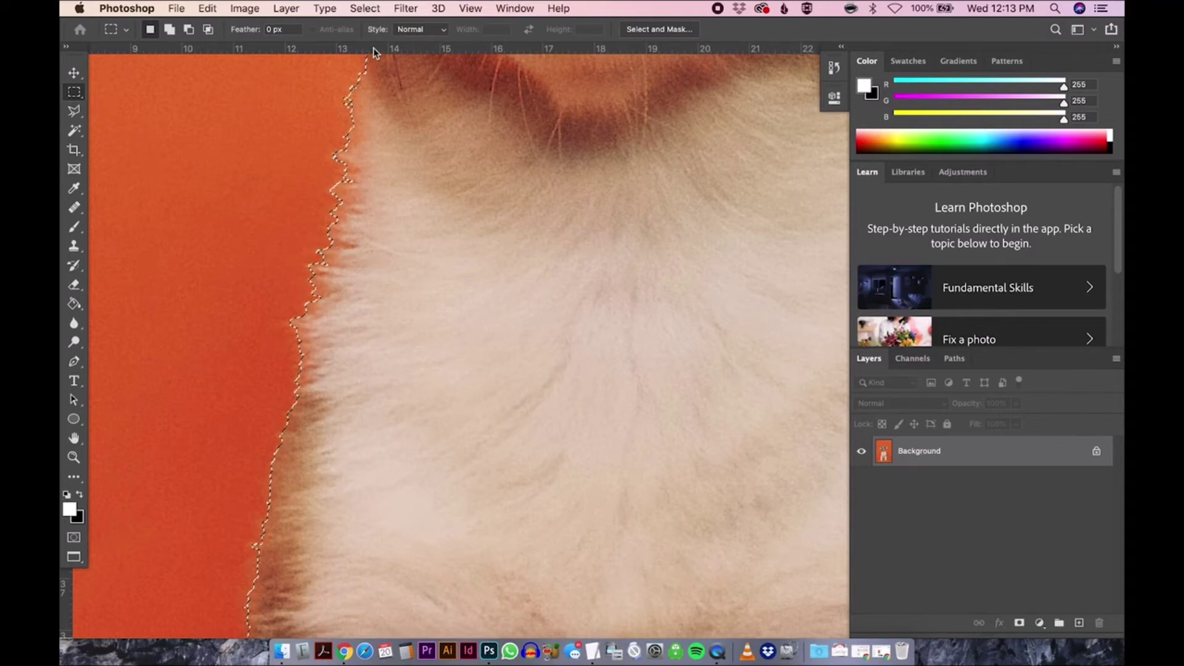
left_click(366, 8)
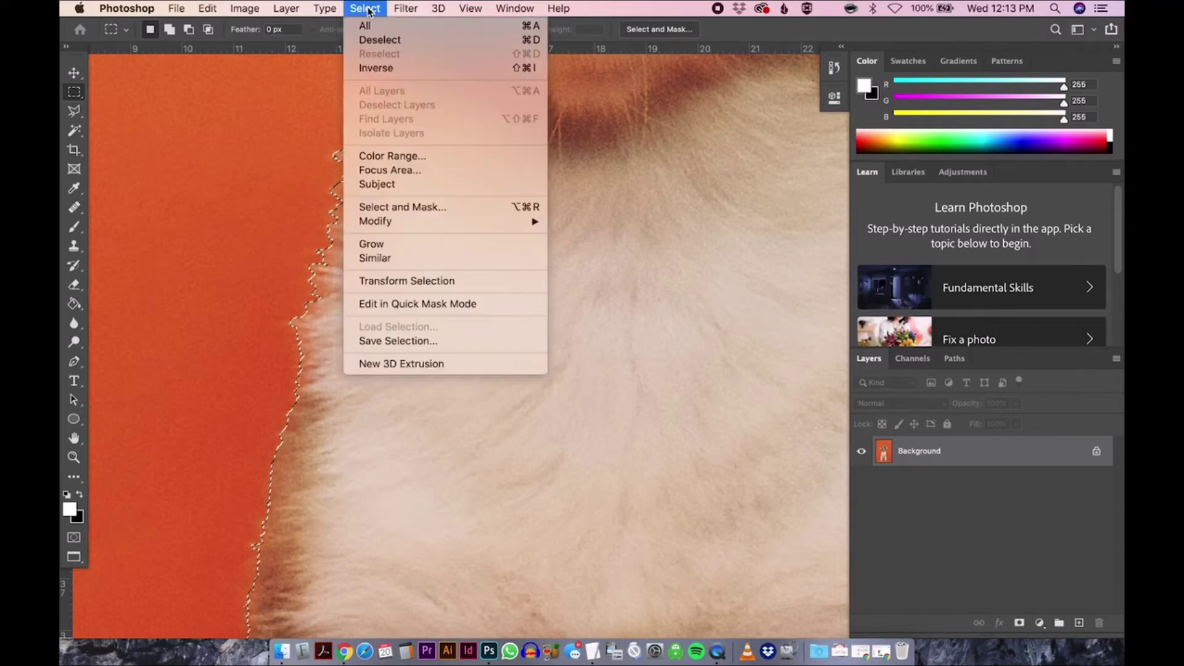
mouse_move(499, 222)
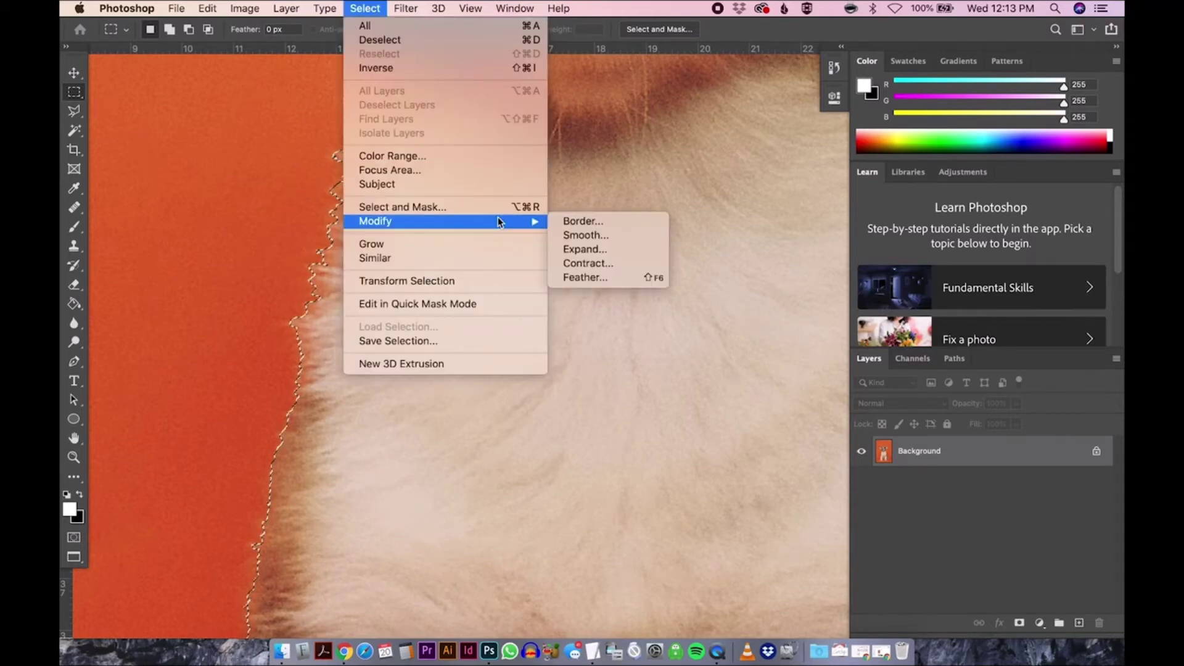
left_click(593, 250)
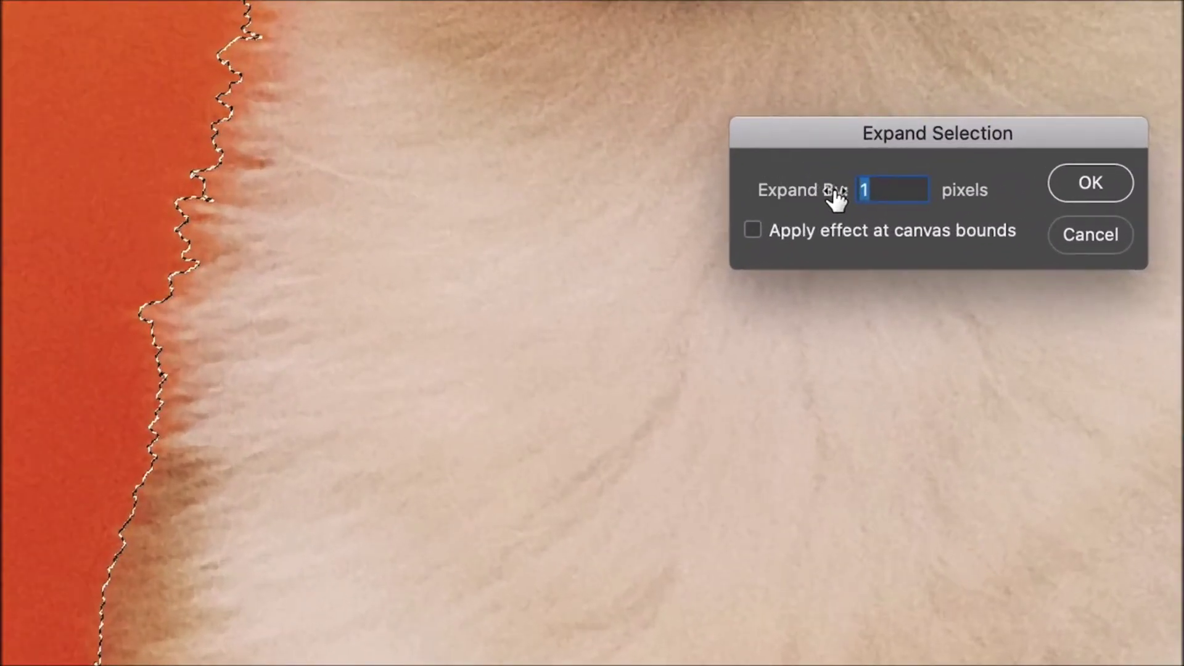
type("3")
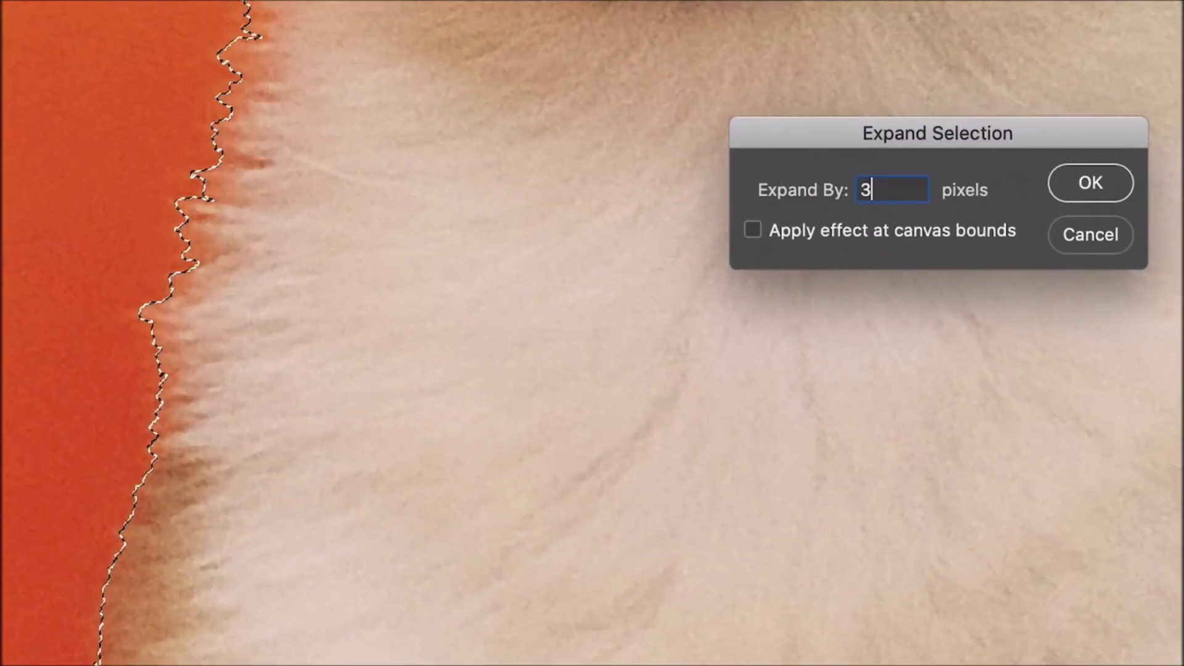
left_click(1088, 184)
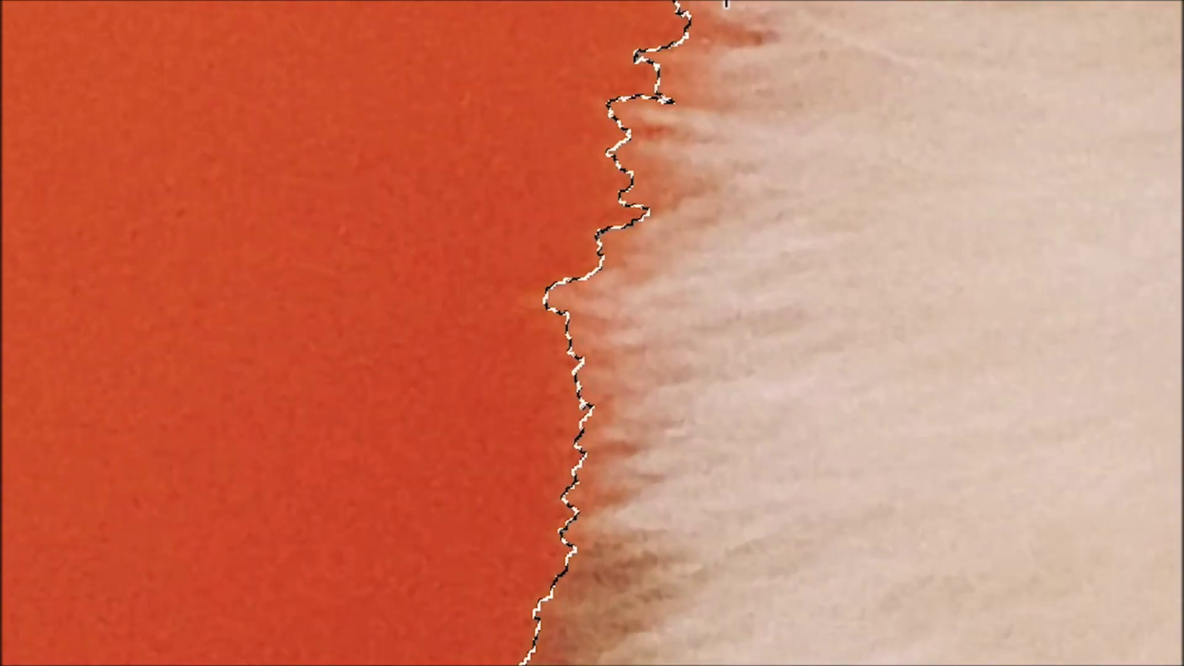
key("ctrl+z")
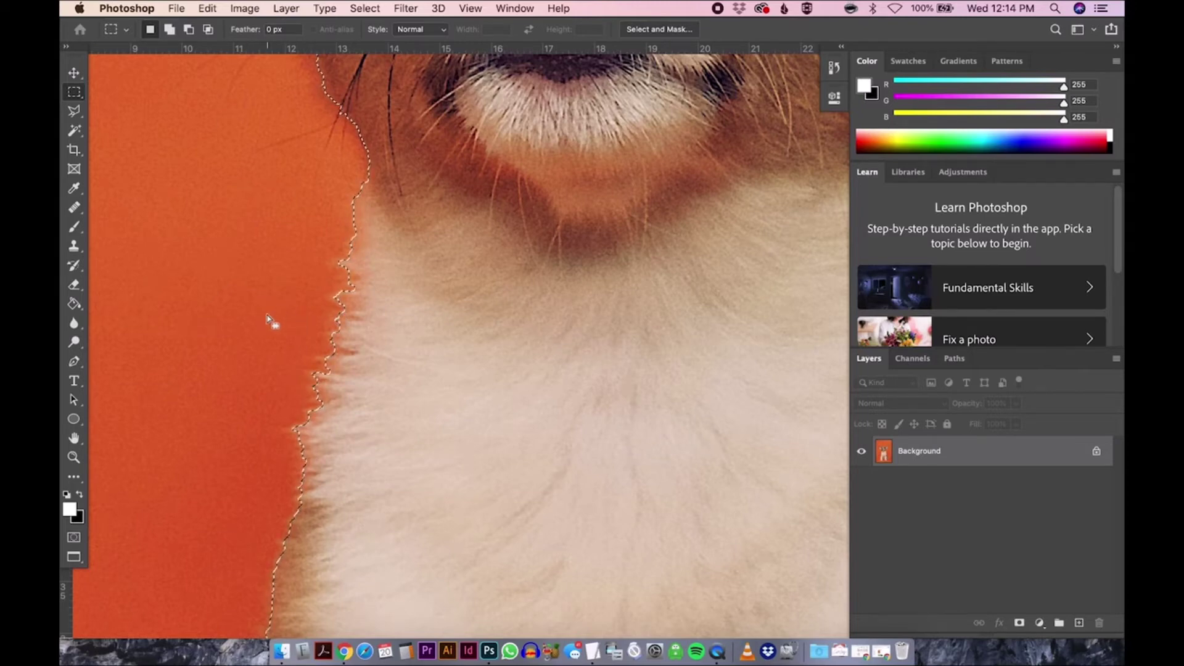
Step: Invert the selection so that it covers the puppy instead of the orange background
scroll(360, 316, "up", 1)
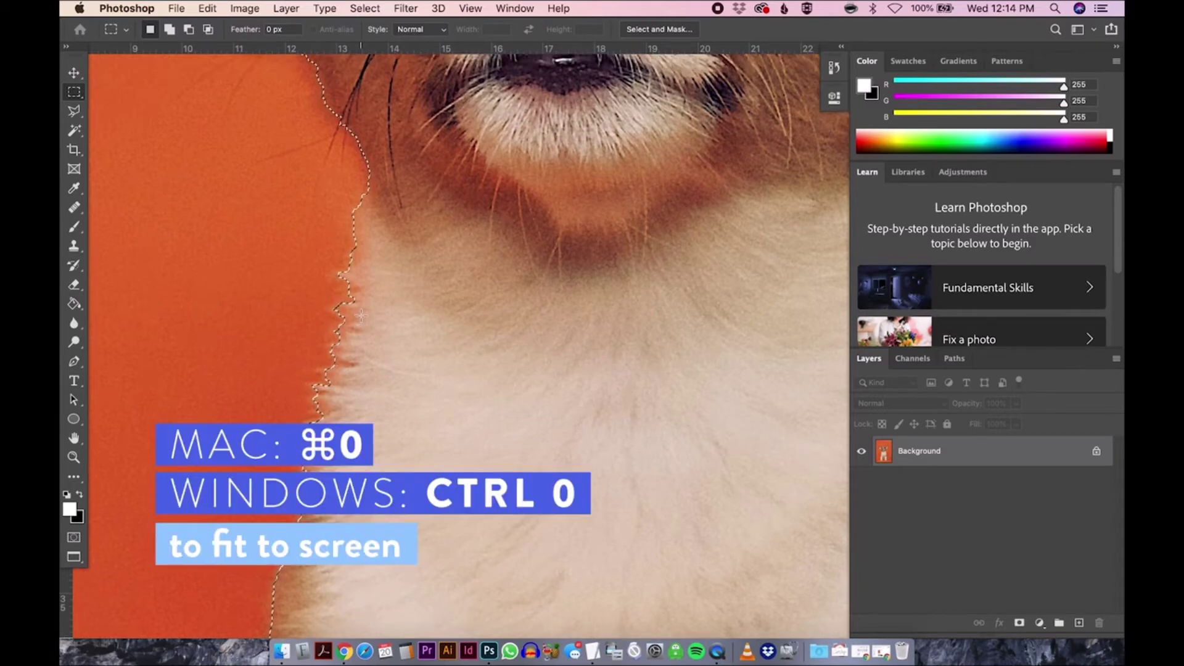
key("super+0")
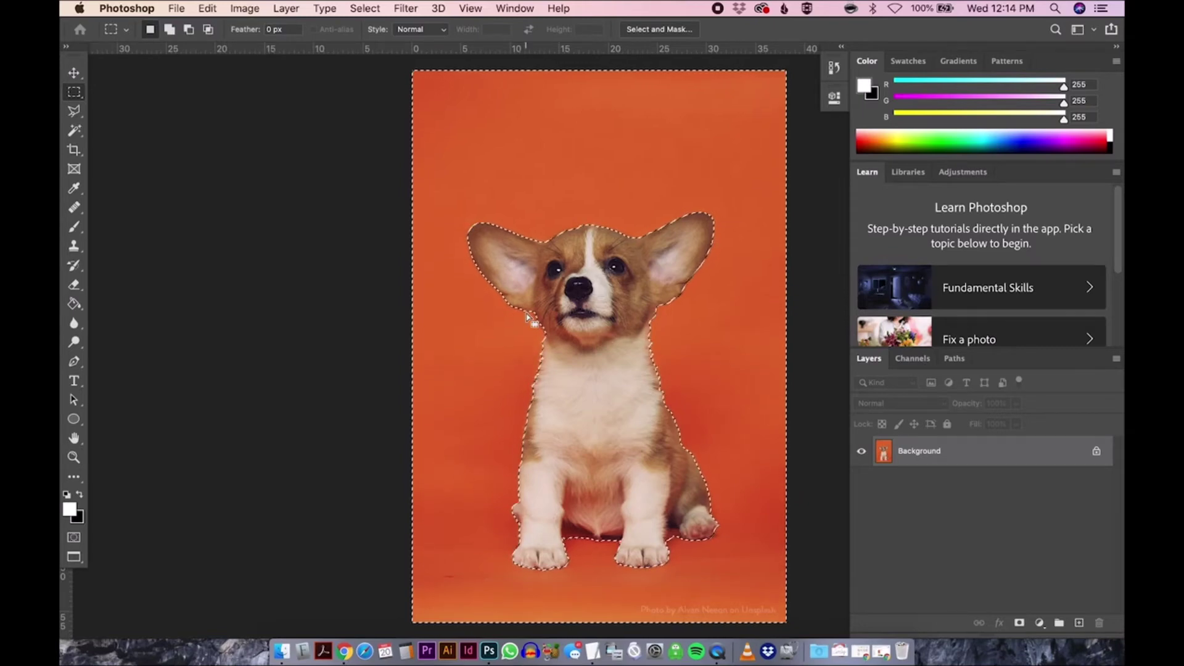
left_click(354, 9)
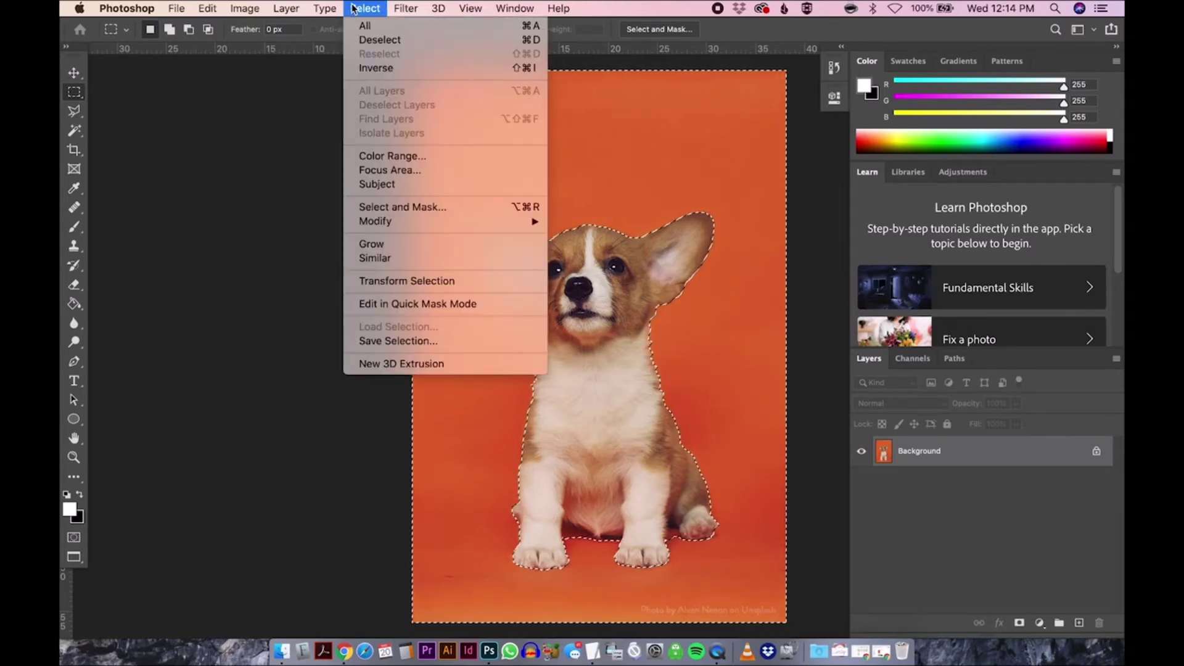
left_click(422, 68)
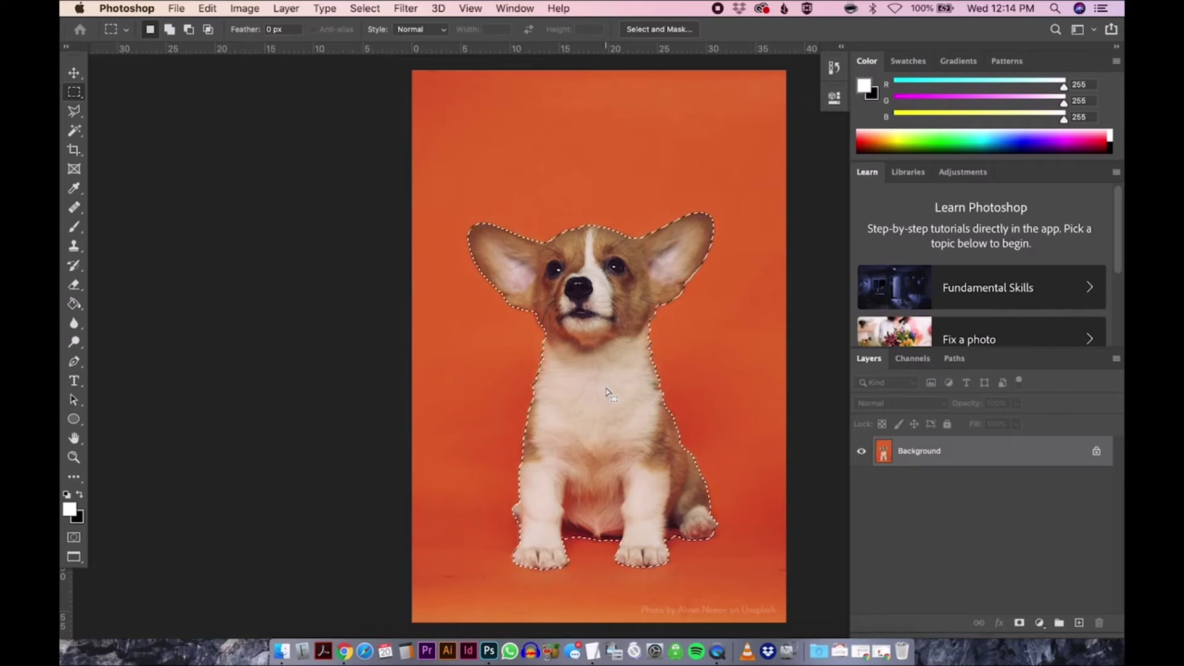
Step: Feather the puppy selection with a radius of 2 pixels
left_click(360, 6)
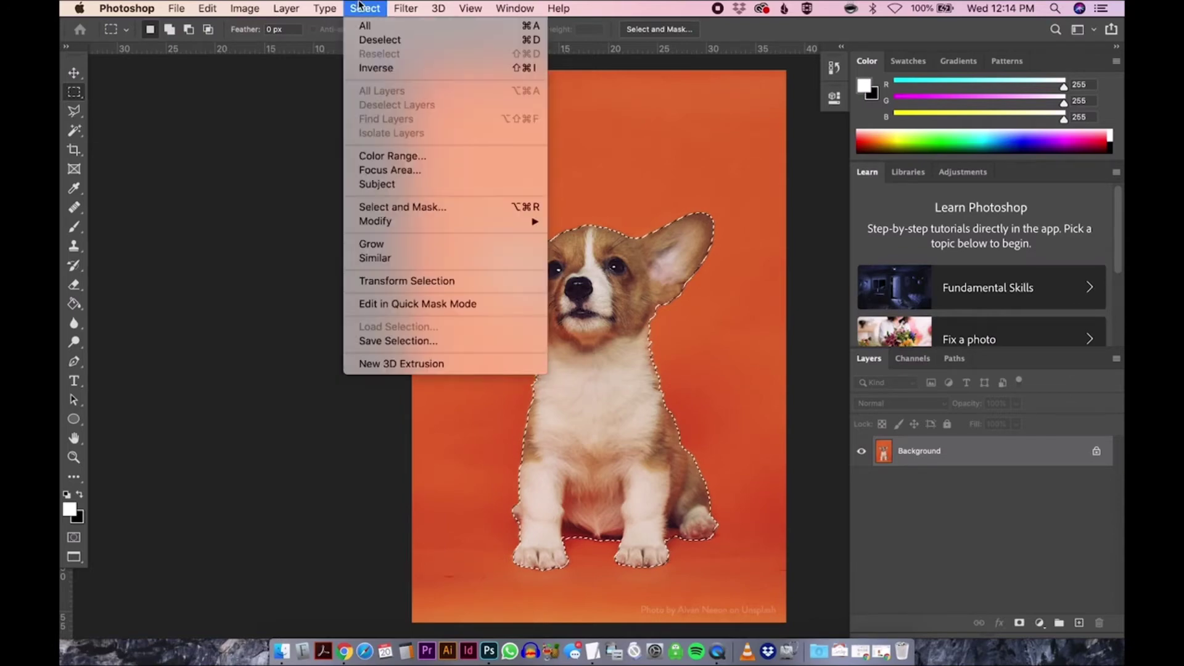
mouse_move(442, 227)
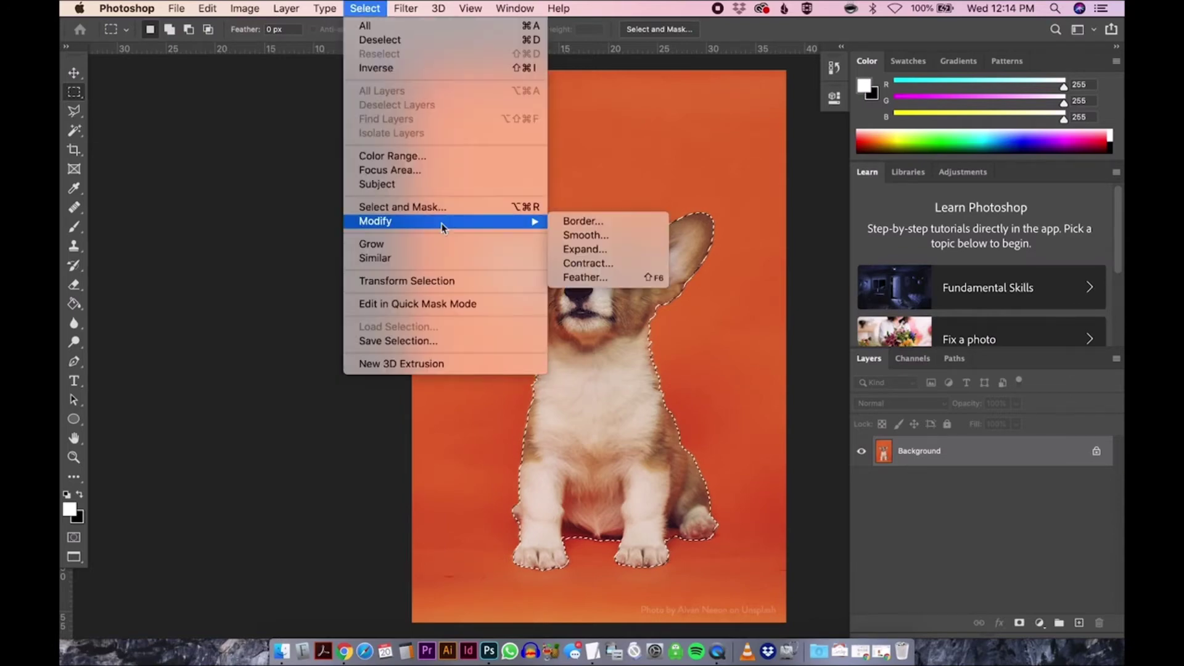
left_click(586, 277)
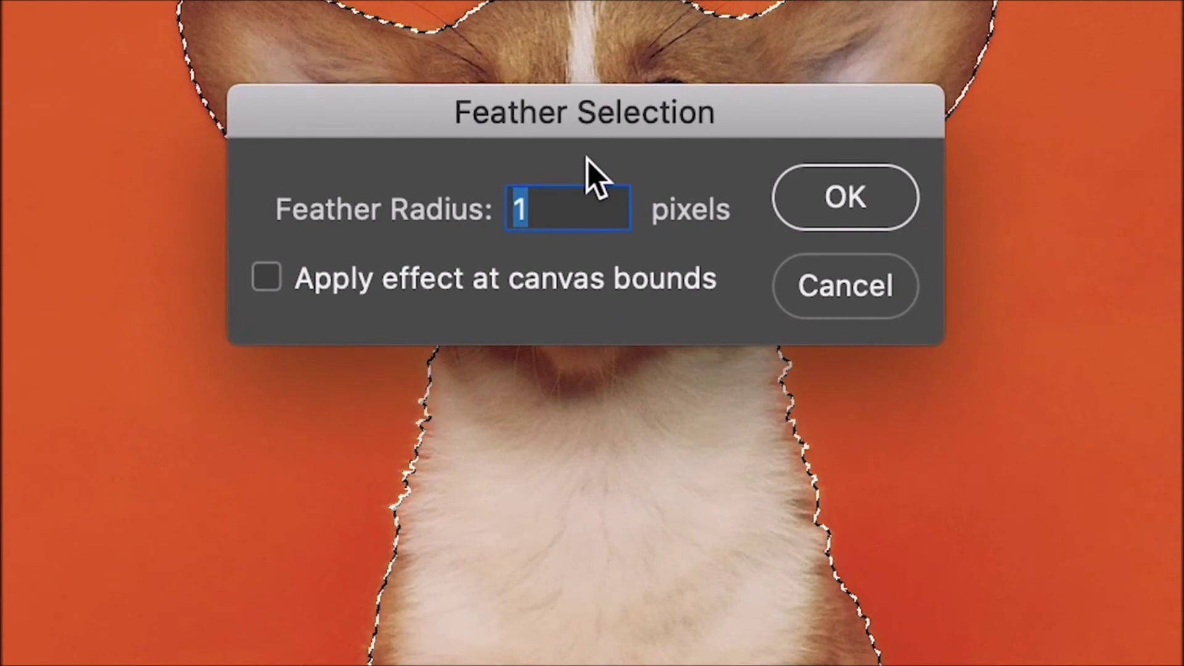
type("2")
left_click(871, 206)
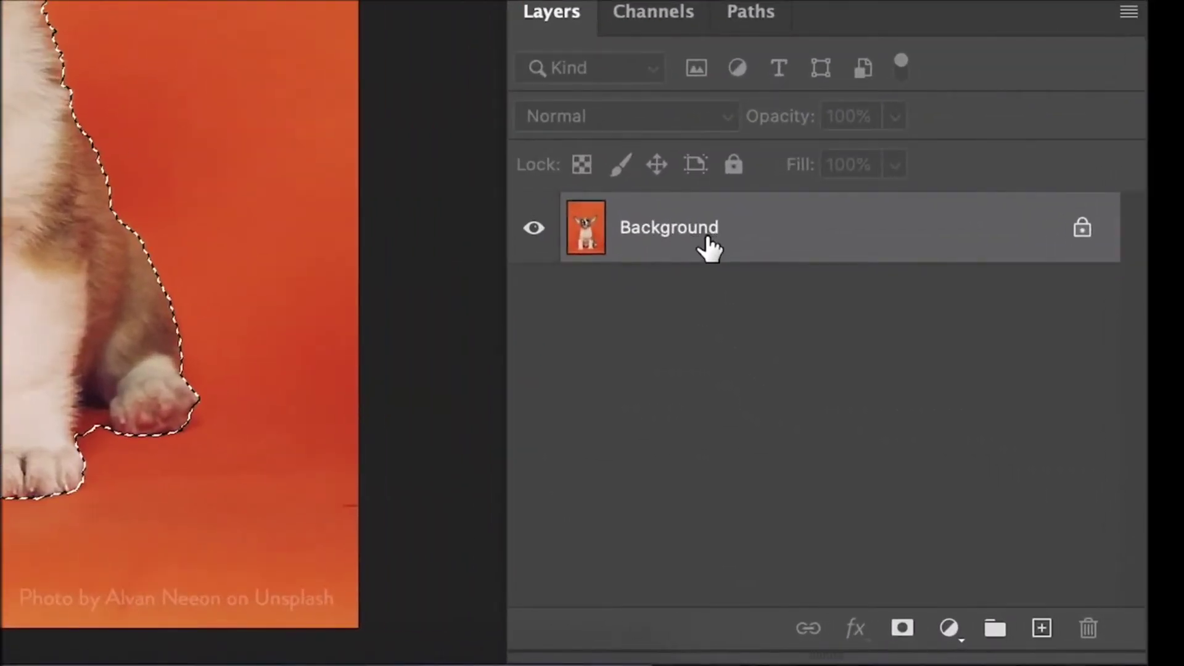
Step: Add a layer mask from the selection to hide the orange background, and inspect the cut-out edge at the brow whiskers
left_click(910, 630)
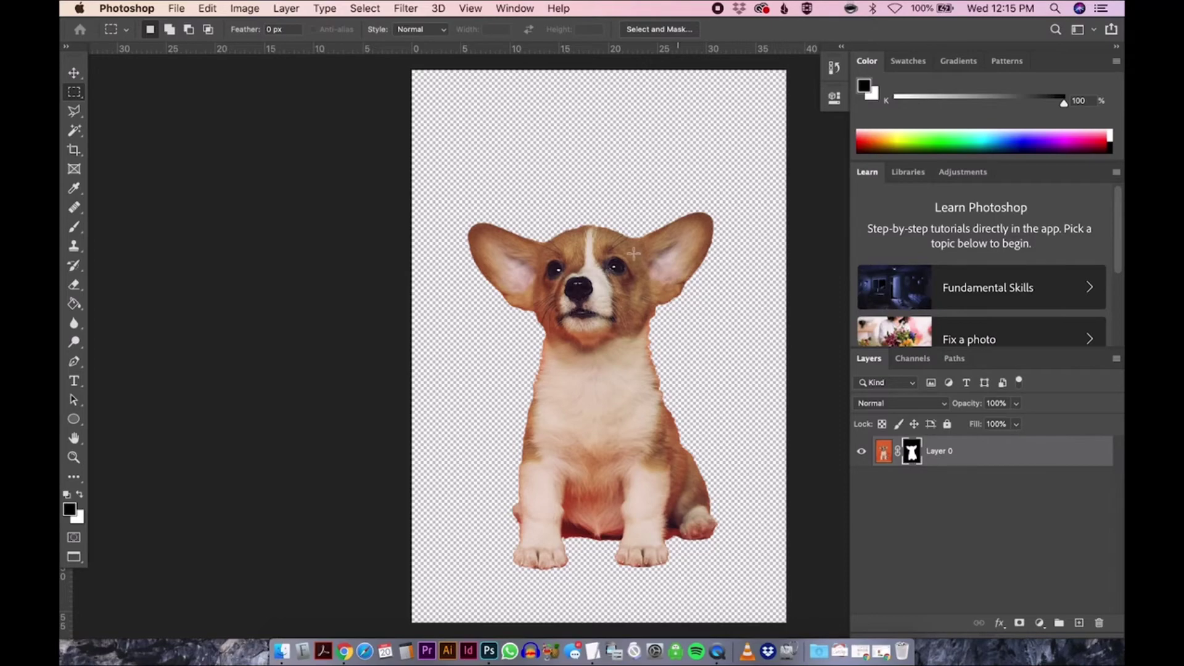
key("z")
left_click_drag(633, 253, 794, 301)
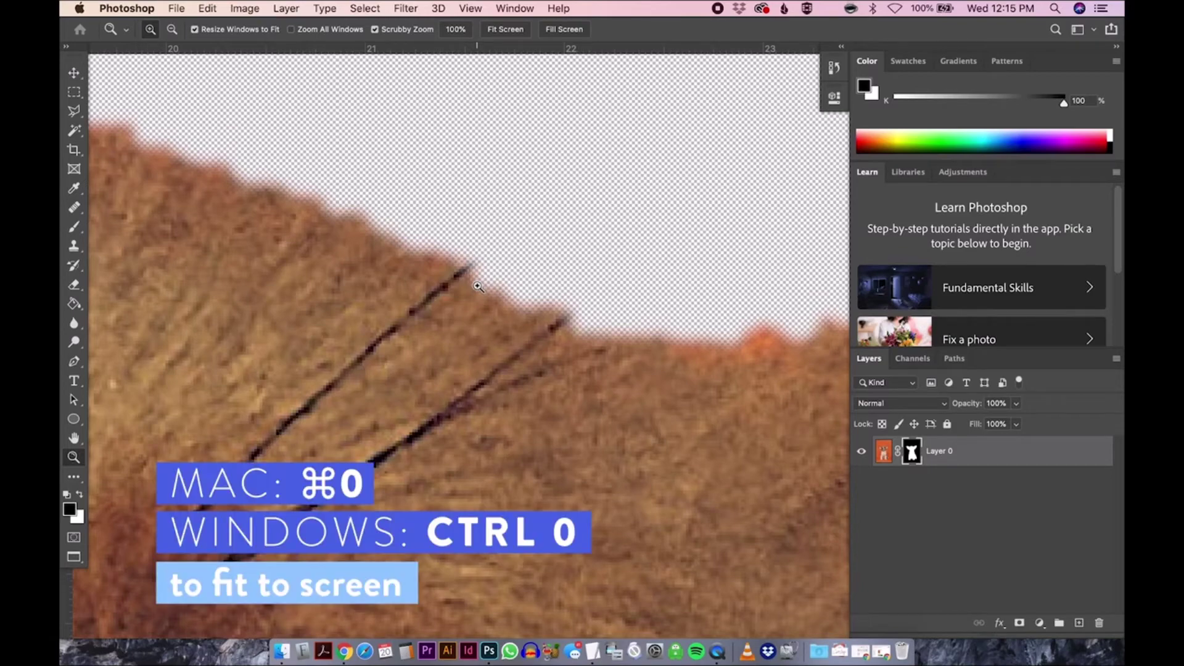
key("super+0")
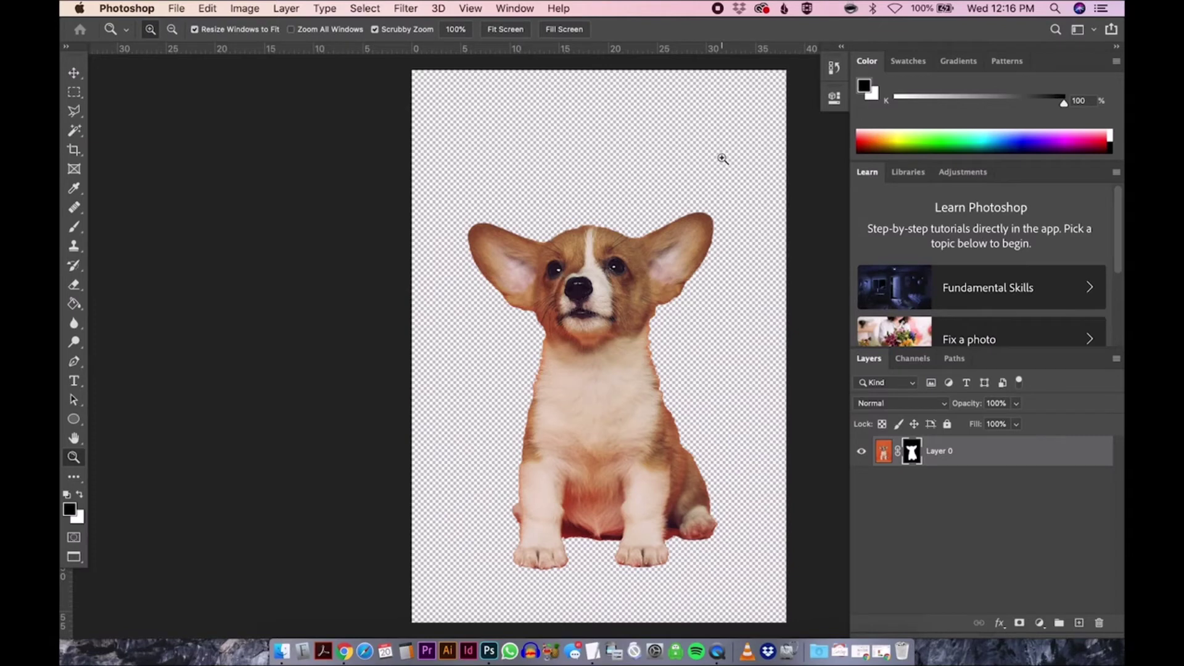
Step: Move the masked puppy upward on the canvas with the Move tool
key("x")
key("v")
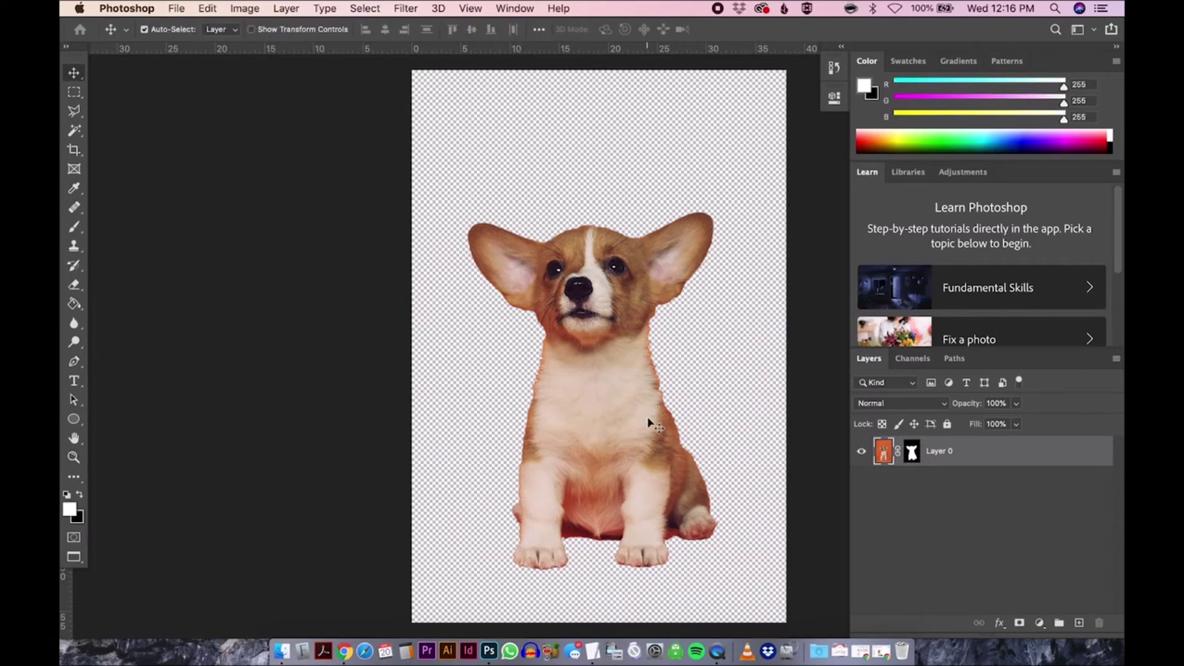
left_click_drag(709, 395, 641, 375)
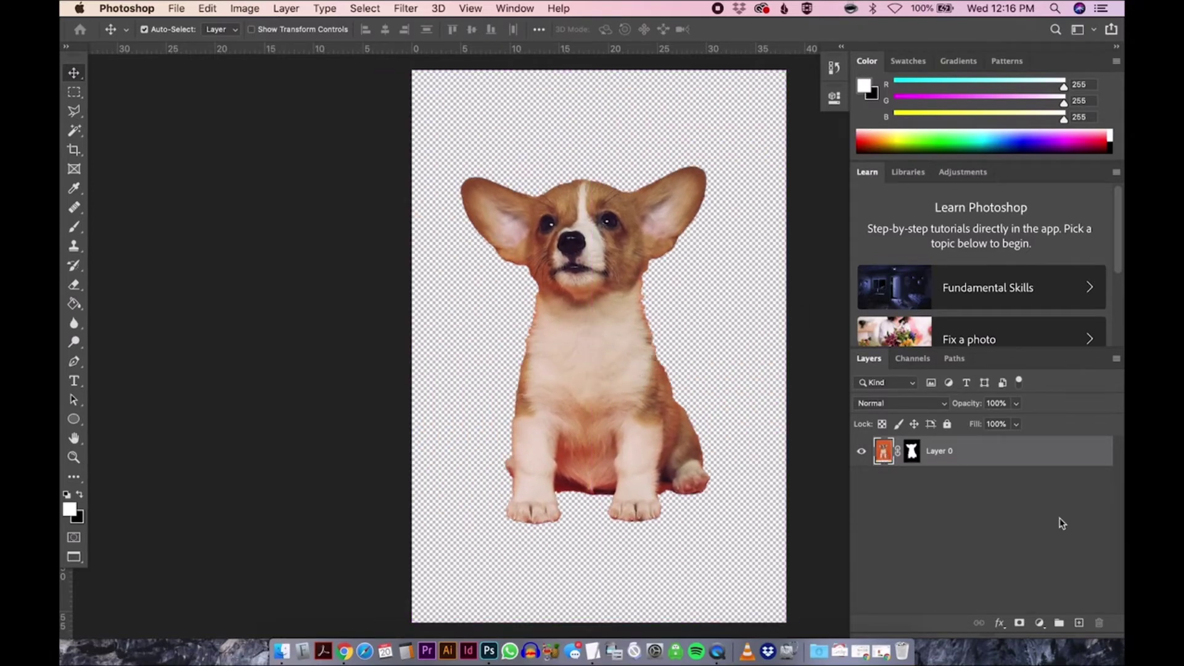
Step: Disable the layer mask on Layer 0 to reveal the orange background, and undo it
left_click(912, 453)
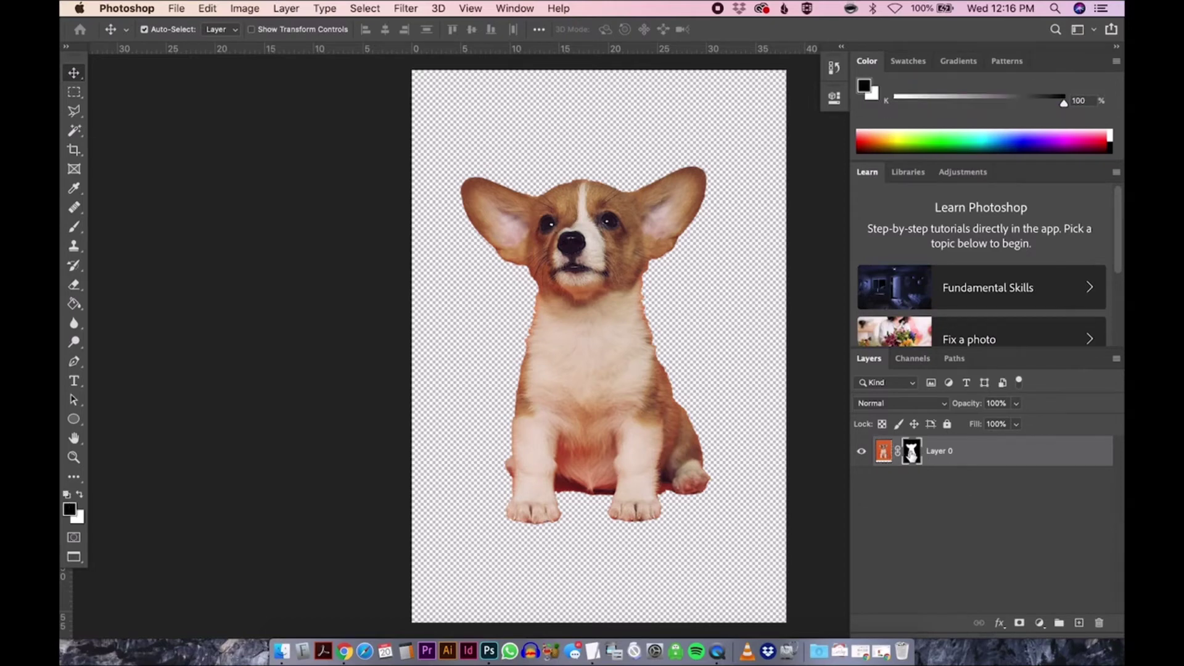
right_click(911, 455)
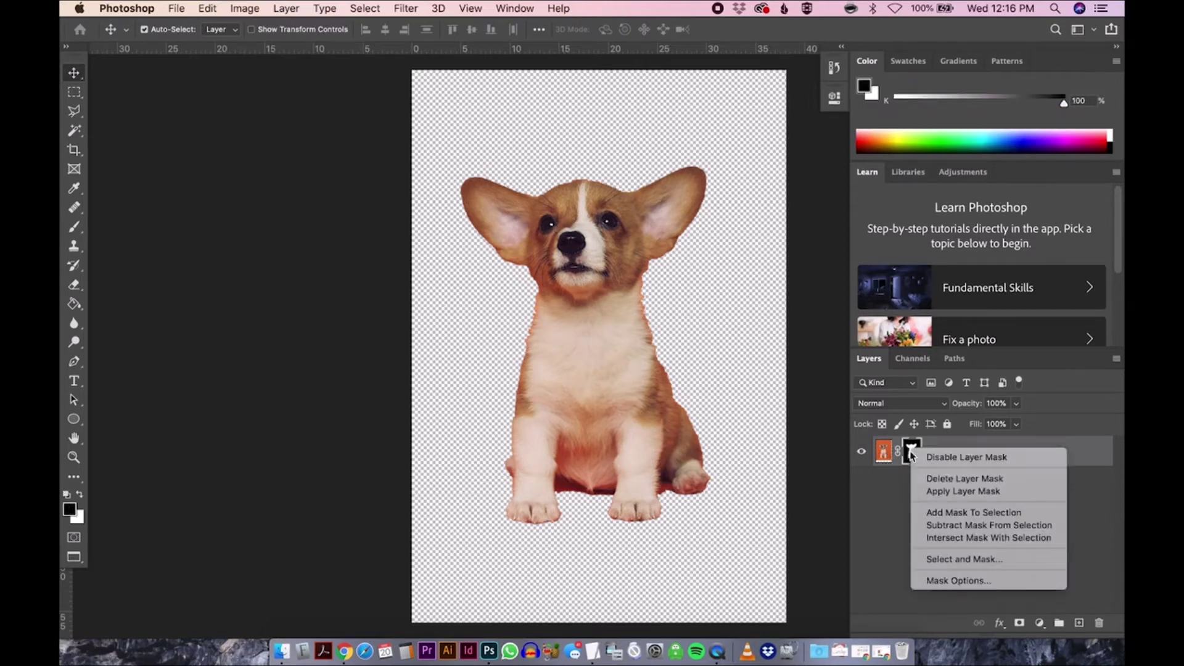
left_click(934, 459)
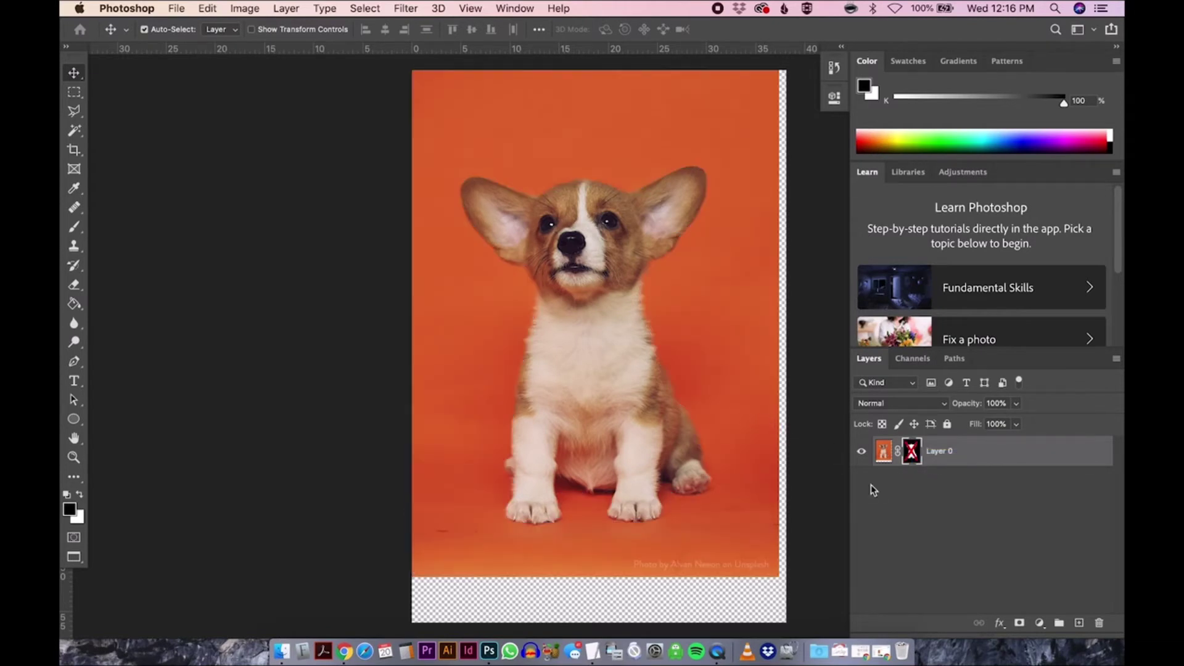
key("super+z")
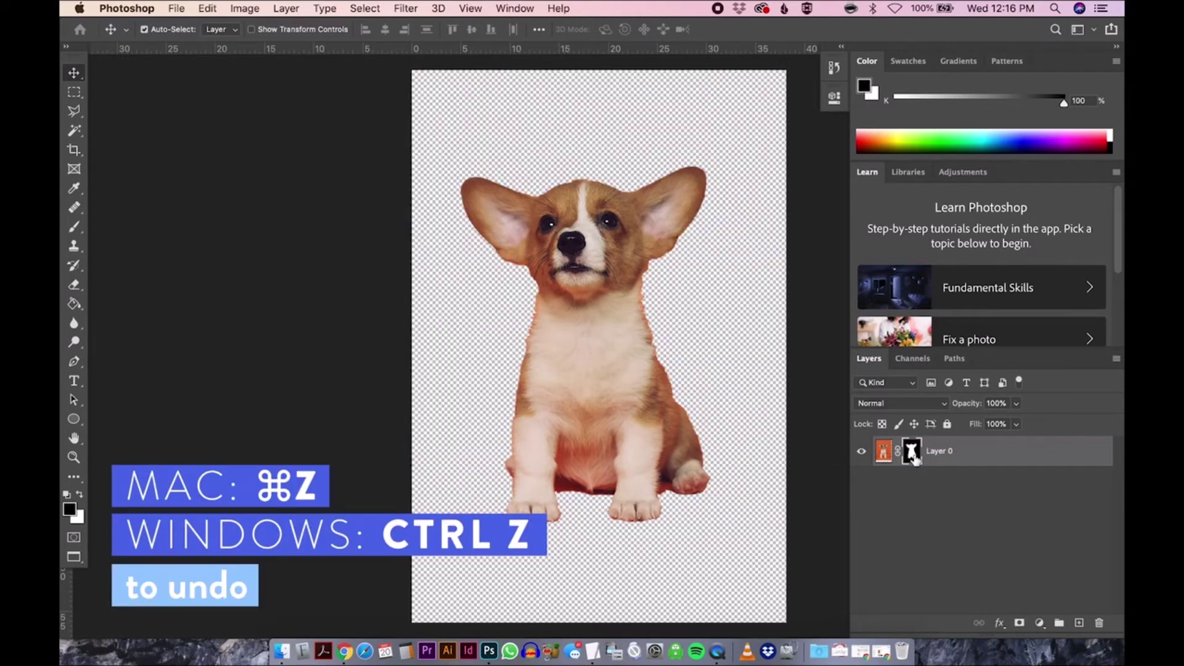
Step: Delete the layer mask from Layer 0, and undo the deletion
right_click(914, 454)
left_click(937, 482)
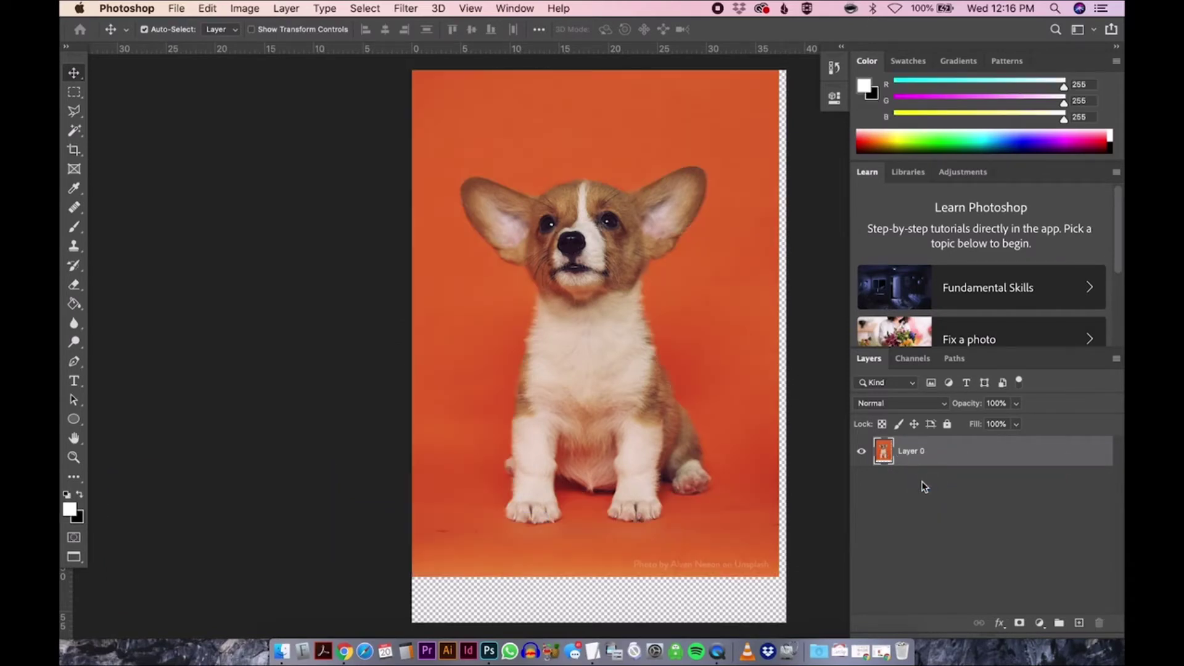
key("super+z")
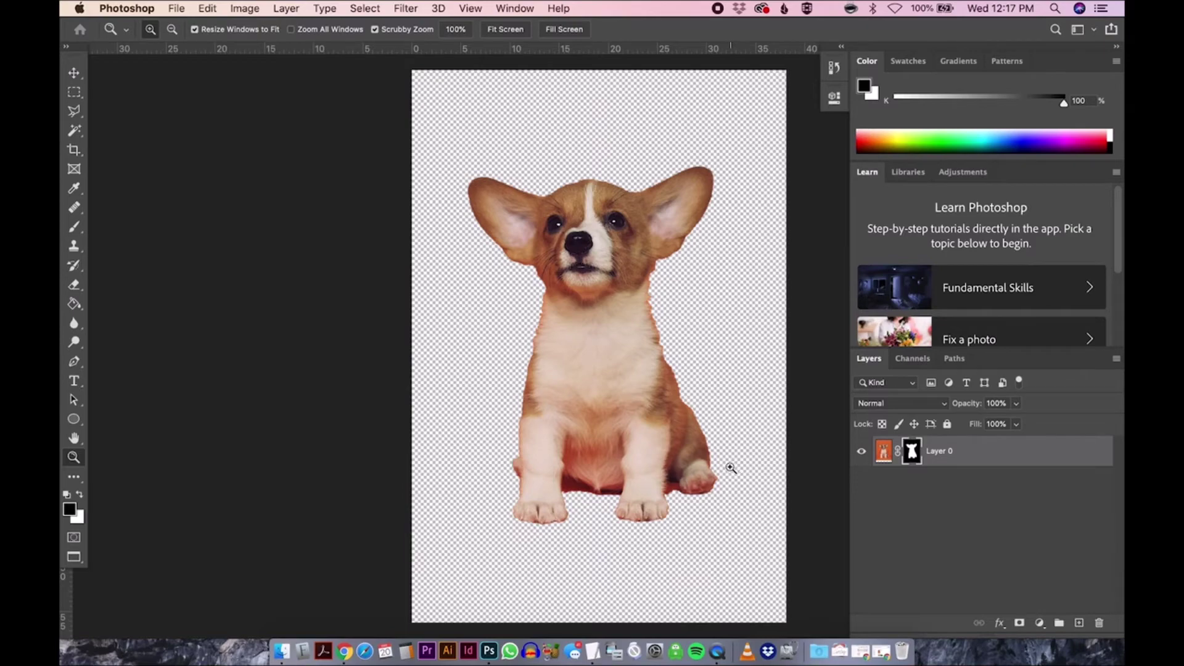
Step: Outline the leftover background between the puppy's front leg and hind paw with the freehand Lasso tool
left_click_drag(672, 503, 761, 531)
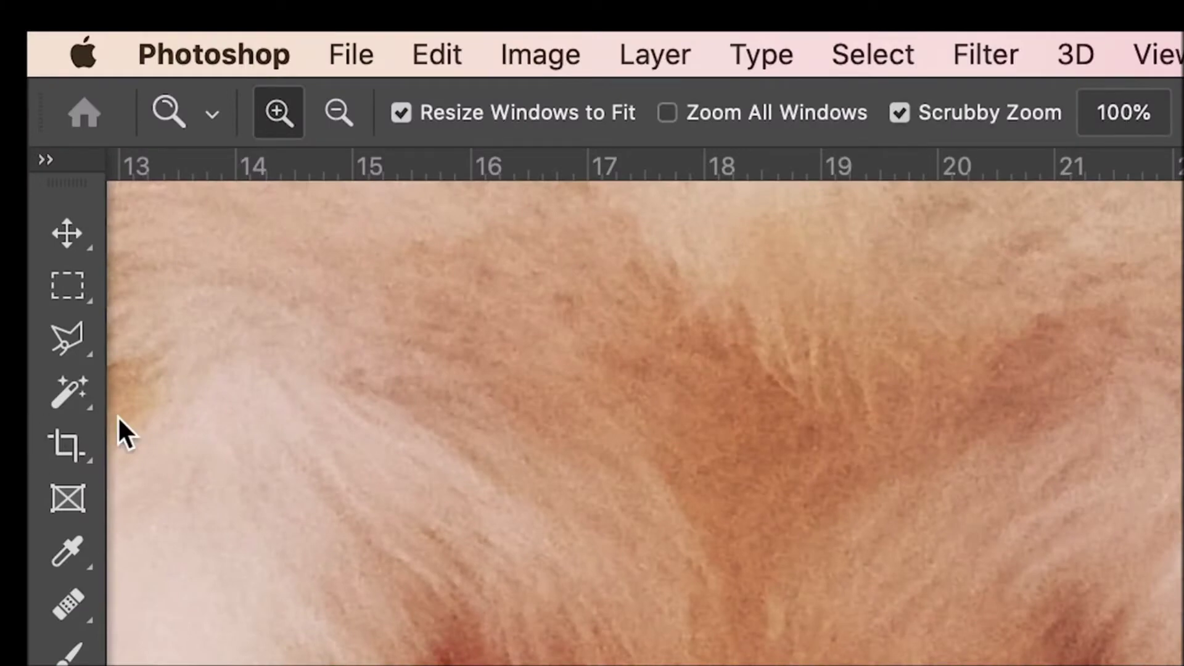
key("l")
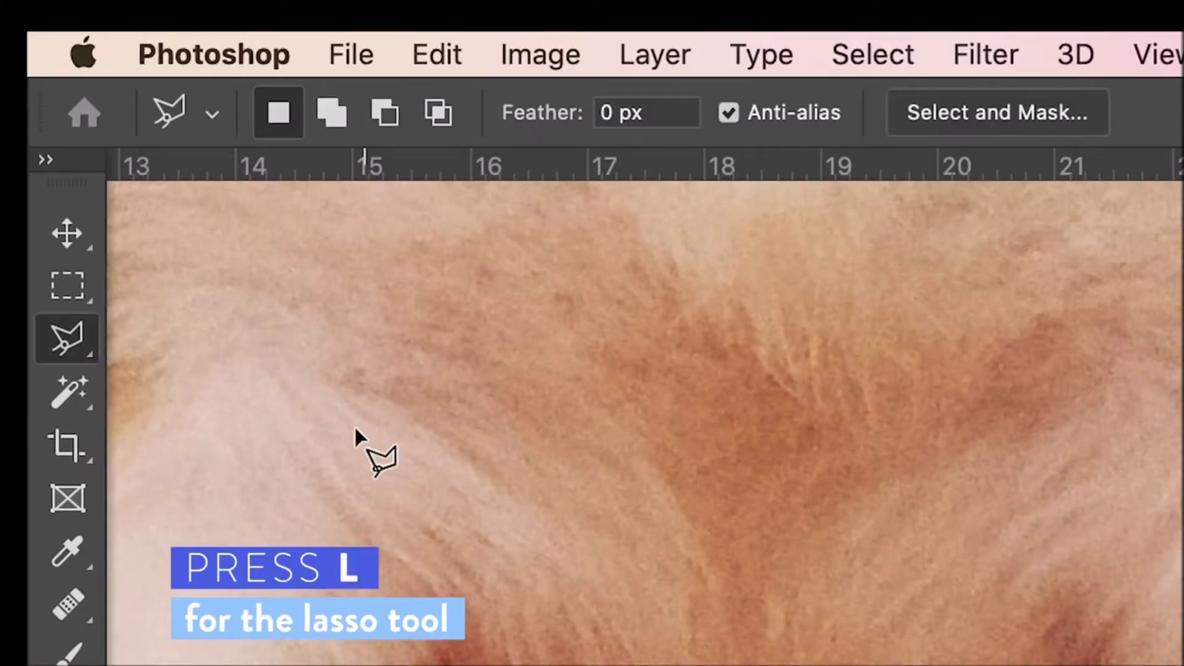
left_click(71, 336)
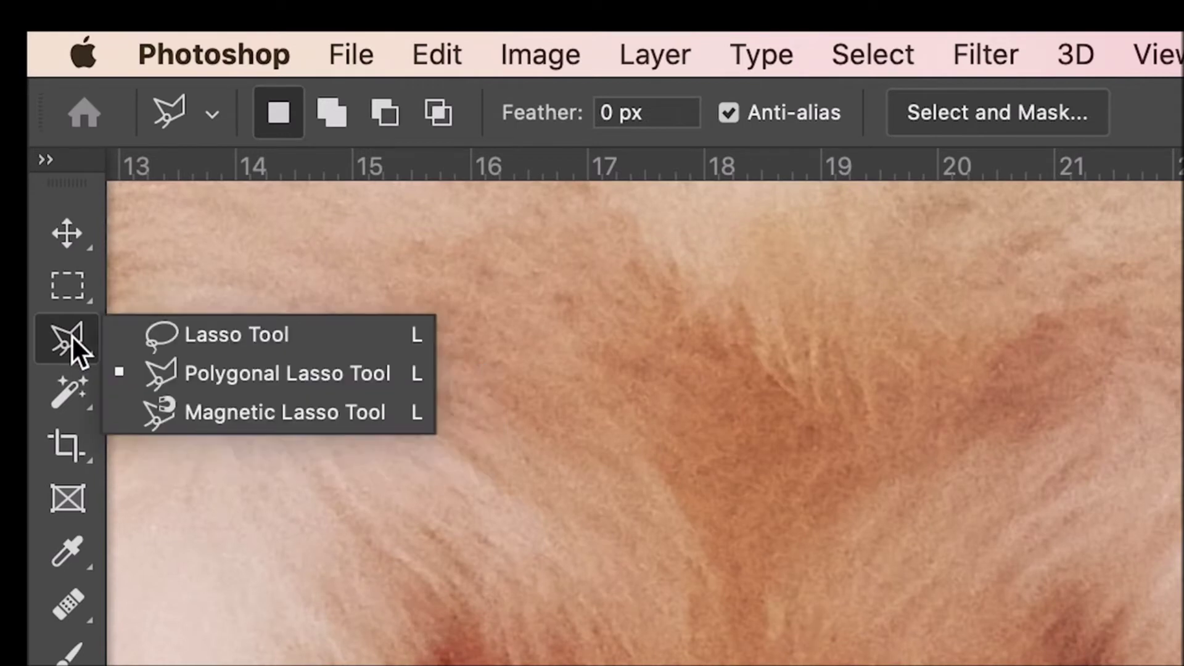
left_click(196, 332)
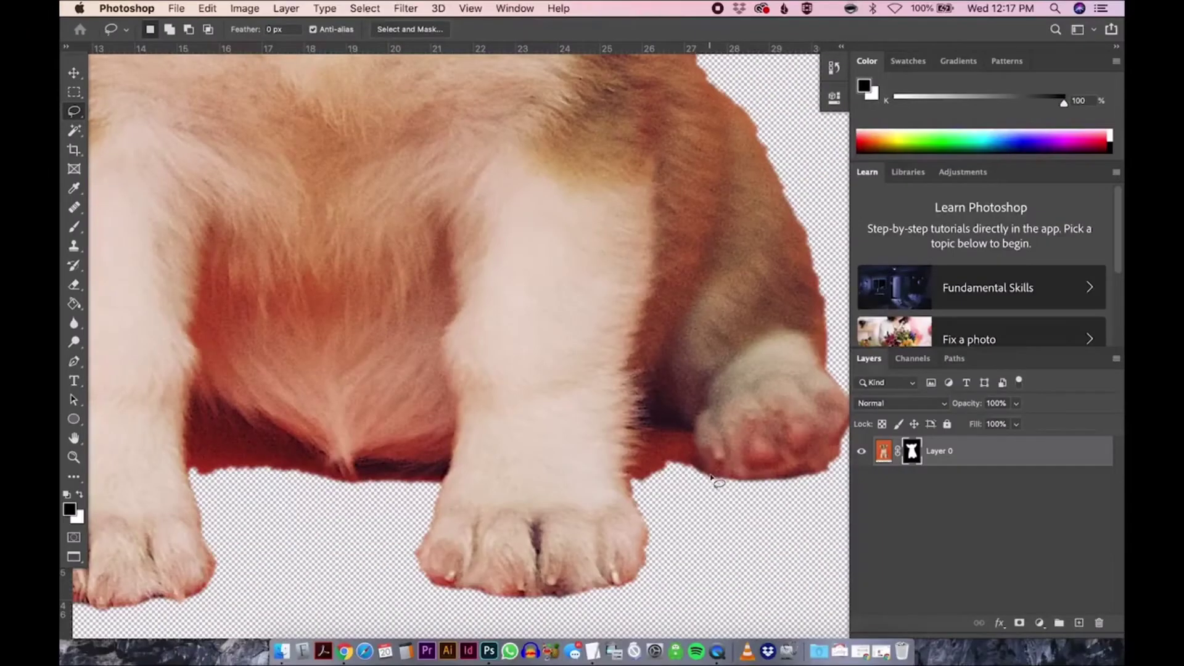
mouse_move(711, 475)
left_mouse_down()
mouse_move(706, 446)
mouse_move(649, 428)
left_mouse_up()
mouse_move(532, 240)
left_mouse_down()
mouse_move(518, 237)
mouse_move(499, 307)
mouse_move(498, 385)
mouse_move(612, 418)
mouse_move(660, 397)
left_mouse_up()
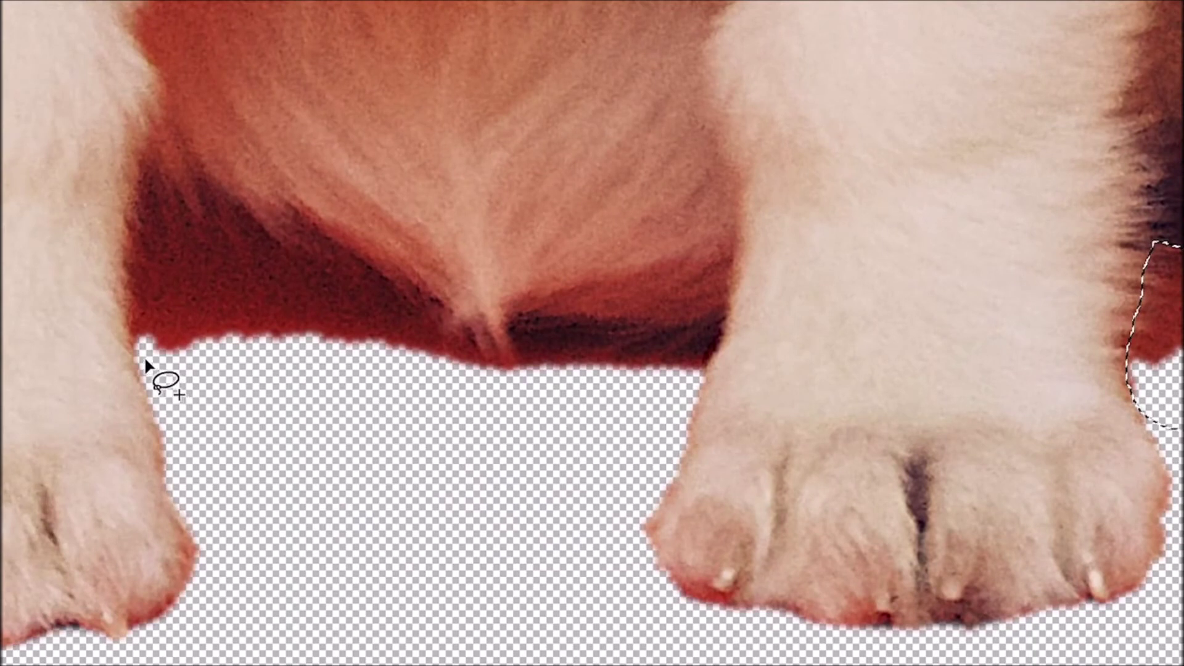
Step: Add the leftover red areas between the front legs and beside the outer front leg to the lasso selection
mouse_move(140, 357)
left_mouse_down()
mouse_move(135, 223)
mouse_move(173, 173)
mouse_move(364, 257)
mouse_move(448, 313)
mouse_move(692, 321)
mouse_move(726, 304)
mouse_move(465, 471)
mouse_move(344, 450)
left_mouse_up()
scroll(343, 456, "left", 8)
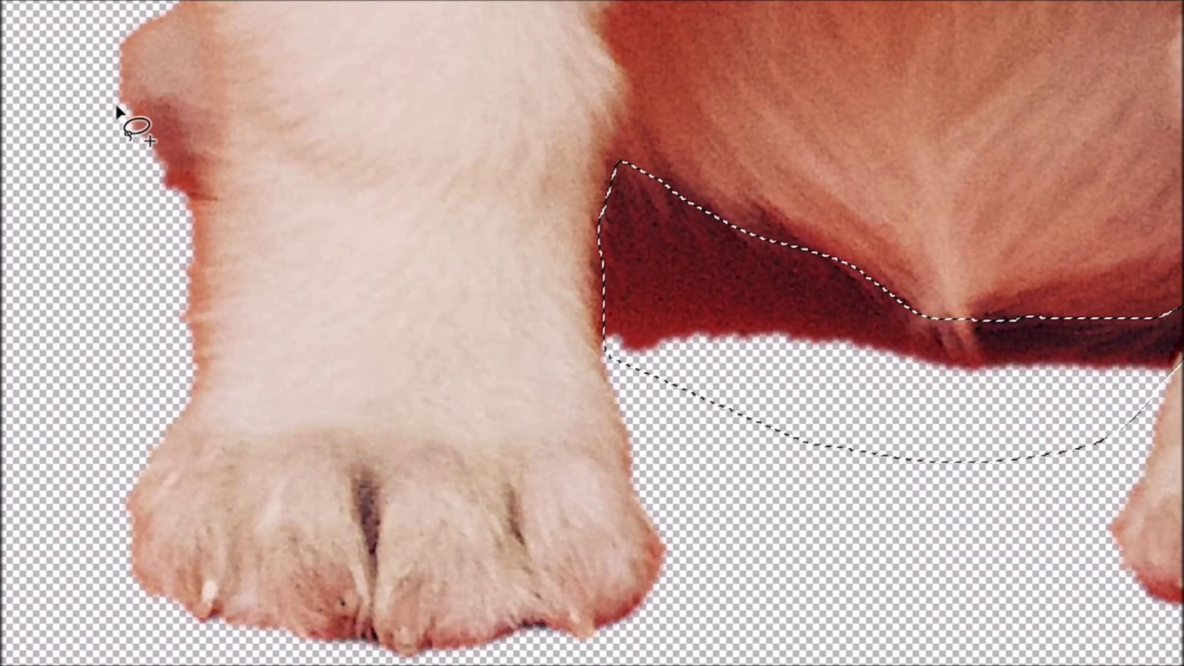
mouse_move(111, 99)
left_mouse_down()
mouse_move(184, 131)
mouse_move(202, 188)
mouse_move(195, 228)
mouse_move(157, 238)
mouse_move(123, 206)
mouse_move(99, 139)
left_mouse_up()
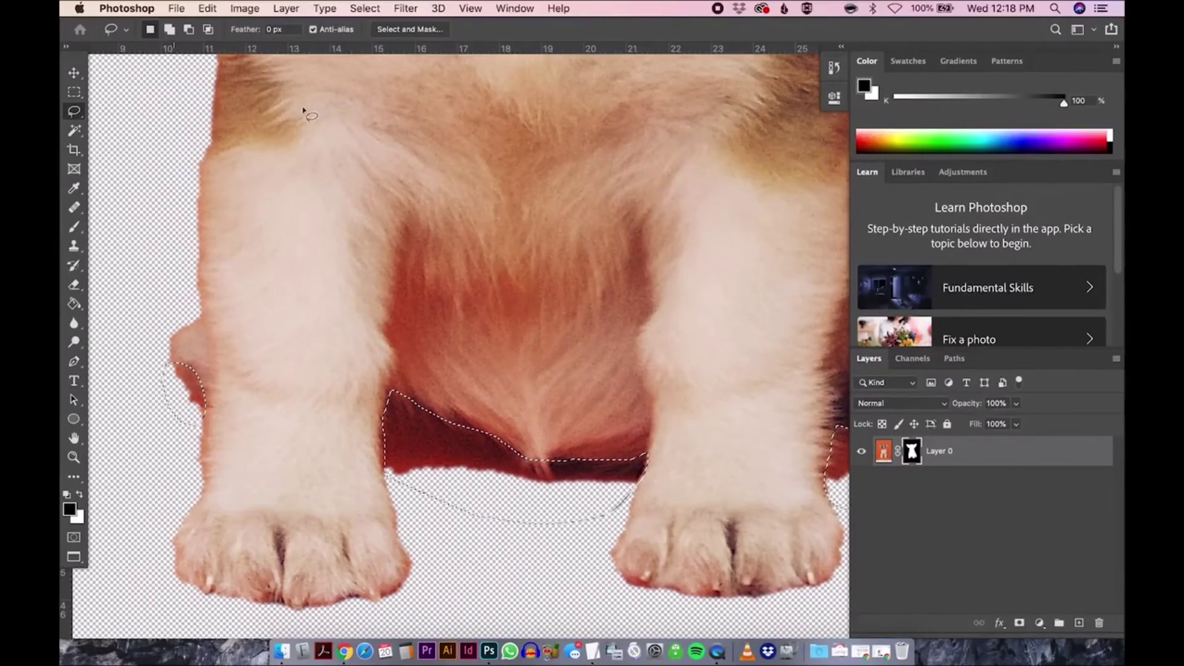
Step: Feather the lasso selection of the leftover areas with a radius of 2 pixels
left_click(366, 8)
mouse_move(430, 221)
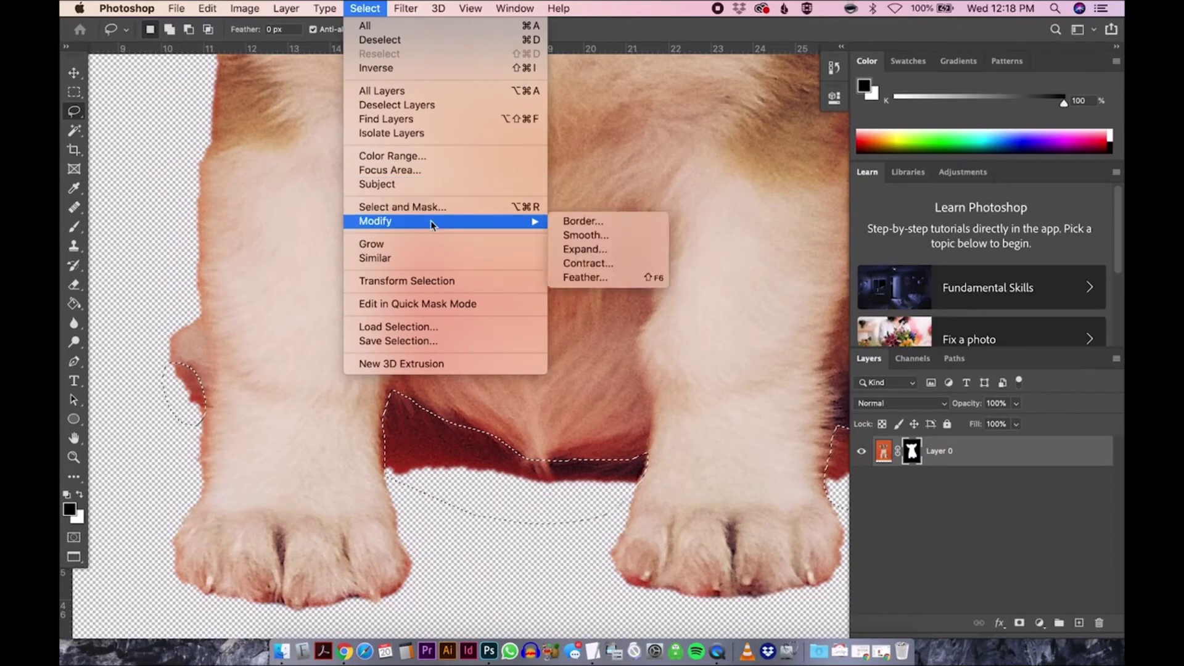
left_click(587, 274)
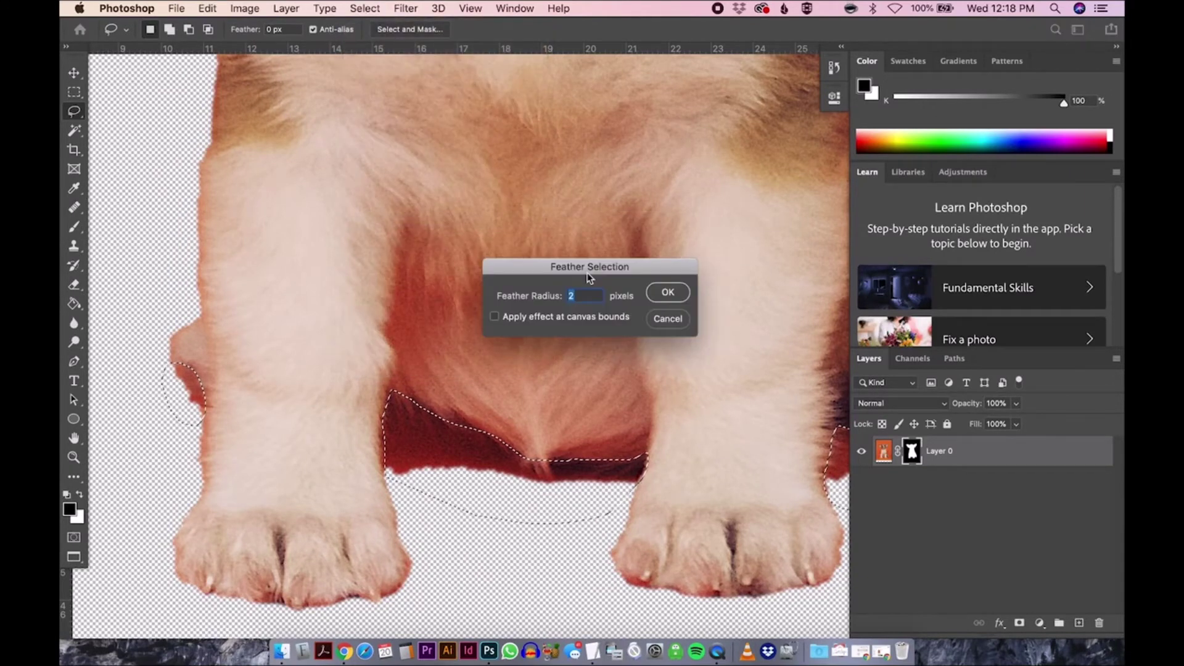
left_click(673, 291)
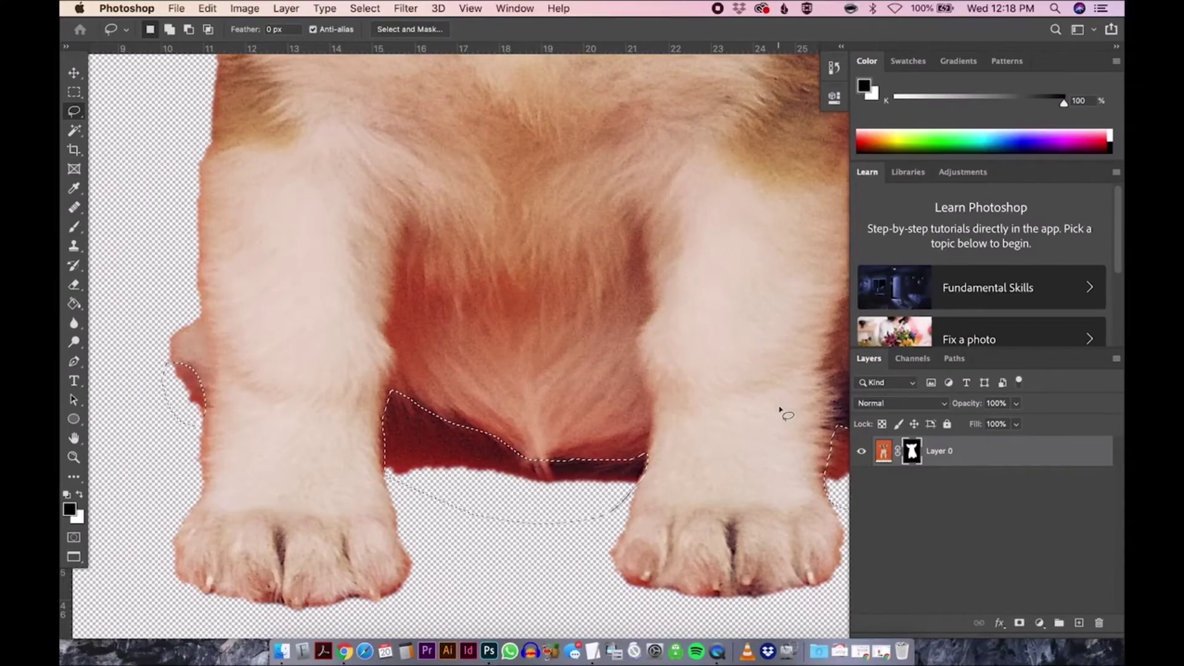
Step: Paint black on the layer mask within the selected areas around the legs, using the Brush tool at 100% opacity, to hide the leftover background
key("b")
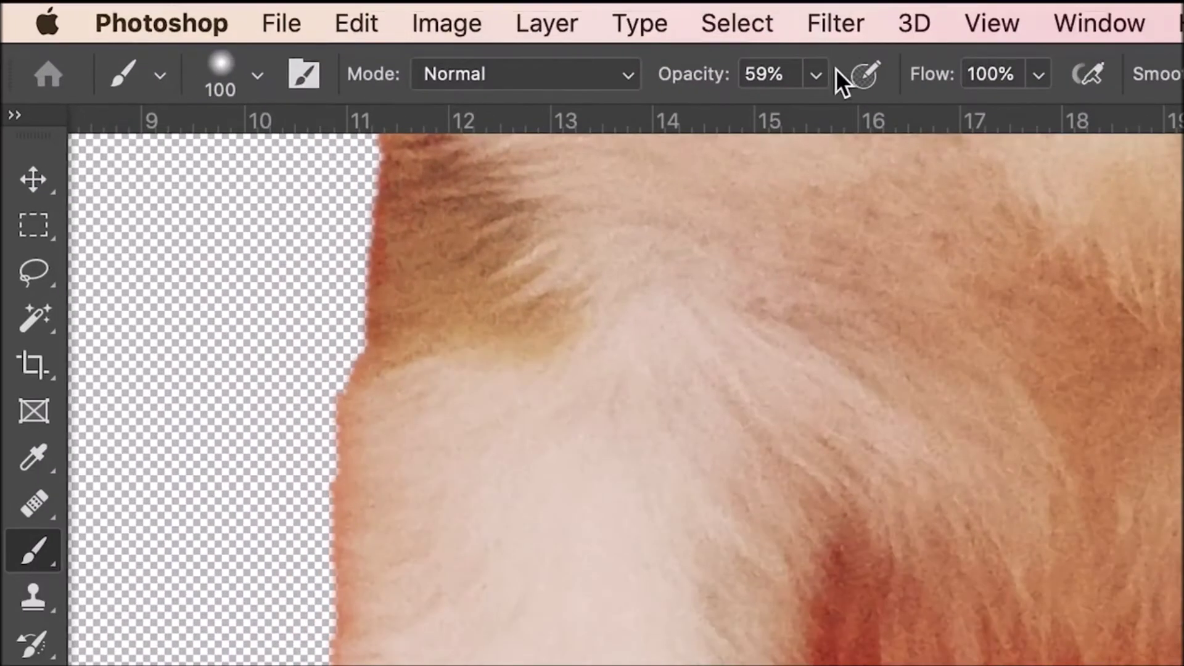
left_click(822, 71)
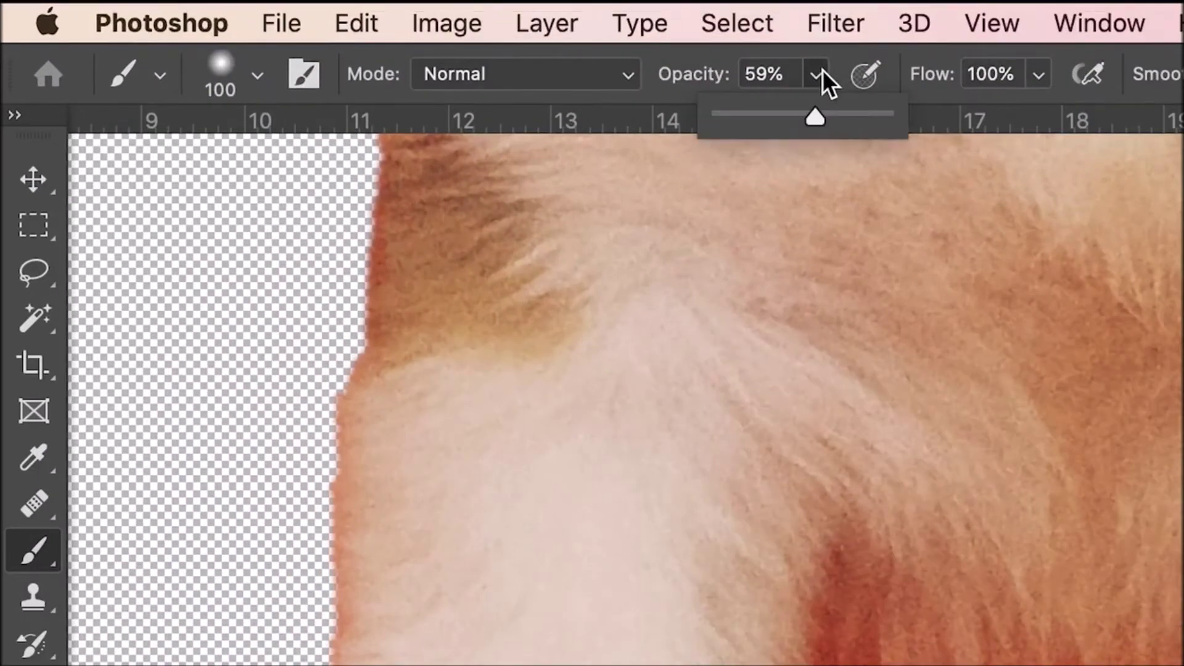
left_click_drag(821, 121, 885, 113)
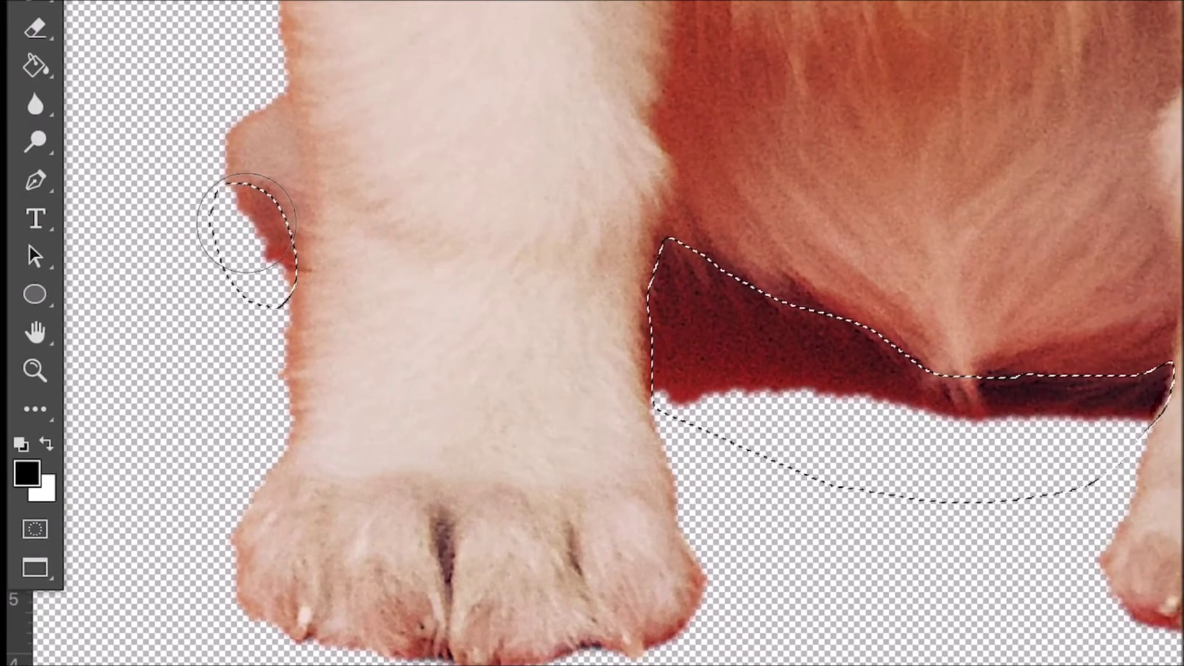
mouse_move(251, 225)
left_mouse_down()
mouse_move(284, 277)
mouse_move(264, 251)
mouse_move(312, 278)
left_mouse_up()
mouse_move(728, 352)
left_mouse_down()
mouse_move(622, 326)
mouse_move(693, 290)
mouse_move(819, 344)
left_mouse_up()
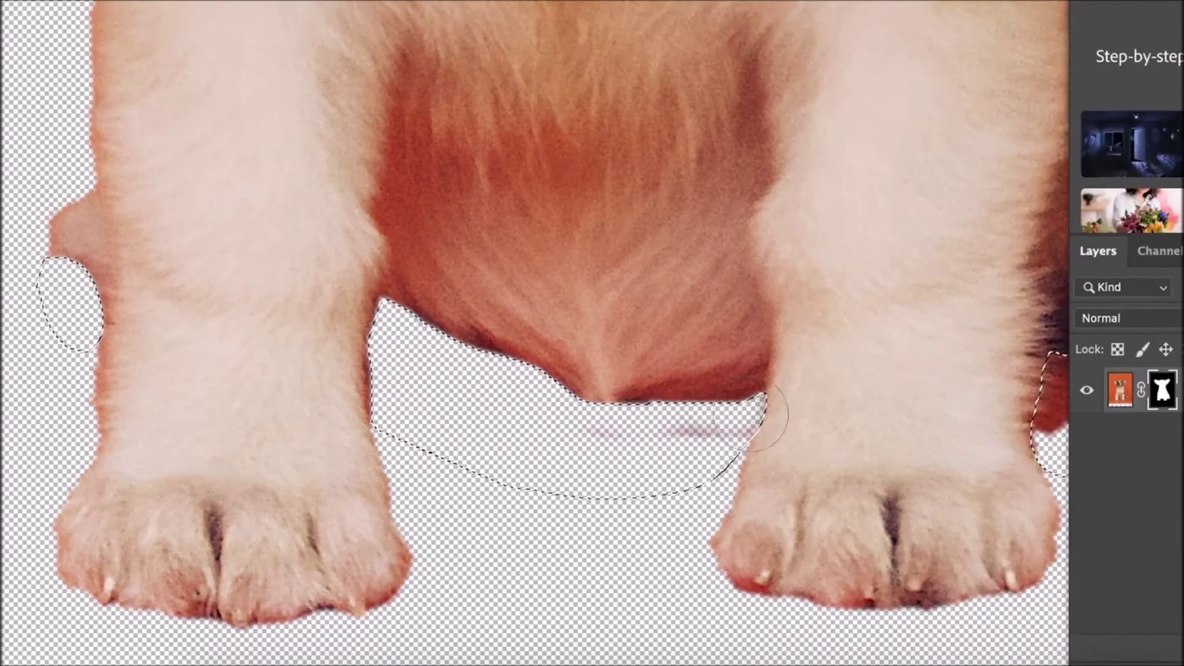
mouse_move(757, 415)
left_mouse_down()
mouse_move(607, 430)
mouse_move(714, 444)
mouse_move(763, 432)
left_mouse_up()
scroll(763, 432, "right", 5)
mouse_move(851, 415)
left_mouse_down()
mouse_move(899, 397)
mouse_move(900, 359)
mouse_move(926, 423)
mouse_move(954, 426)
left_mouse_up()
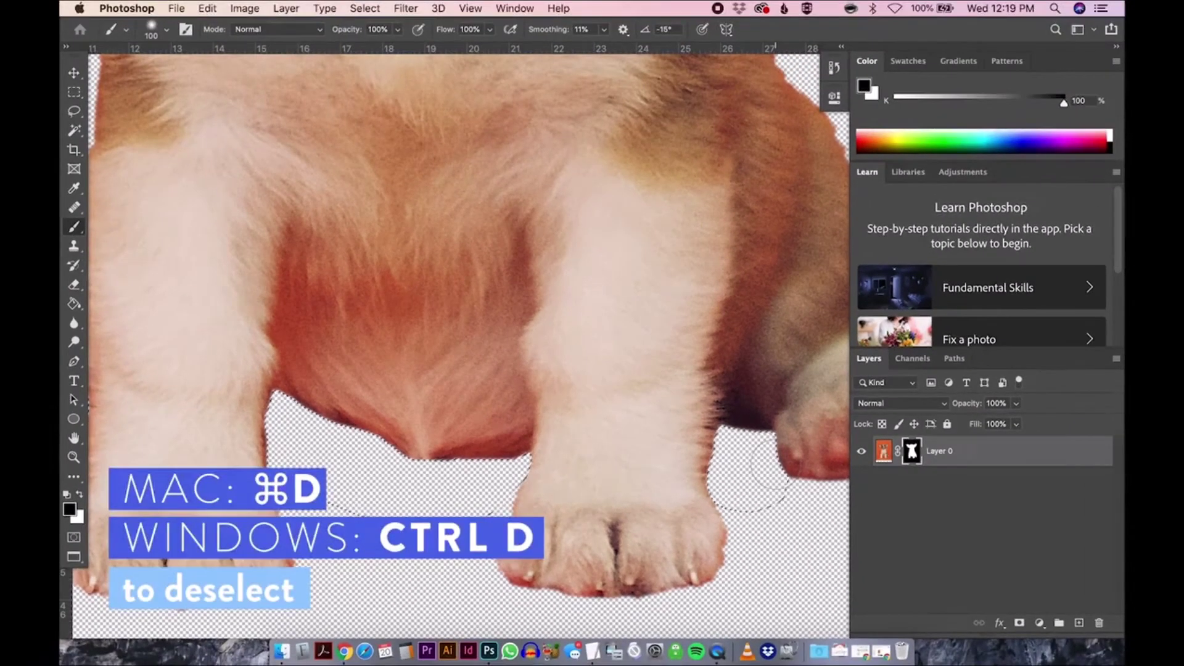
Step: Deselect the areas around the legs and fit the whole image to the screen
key("super+d")
left_click(376, 10)
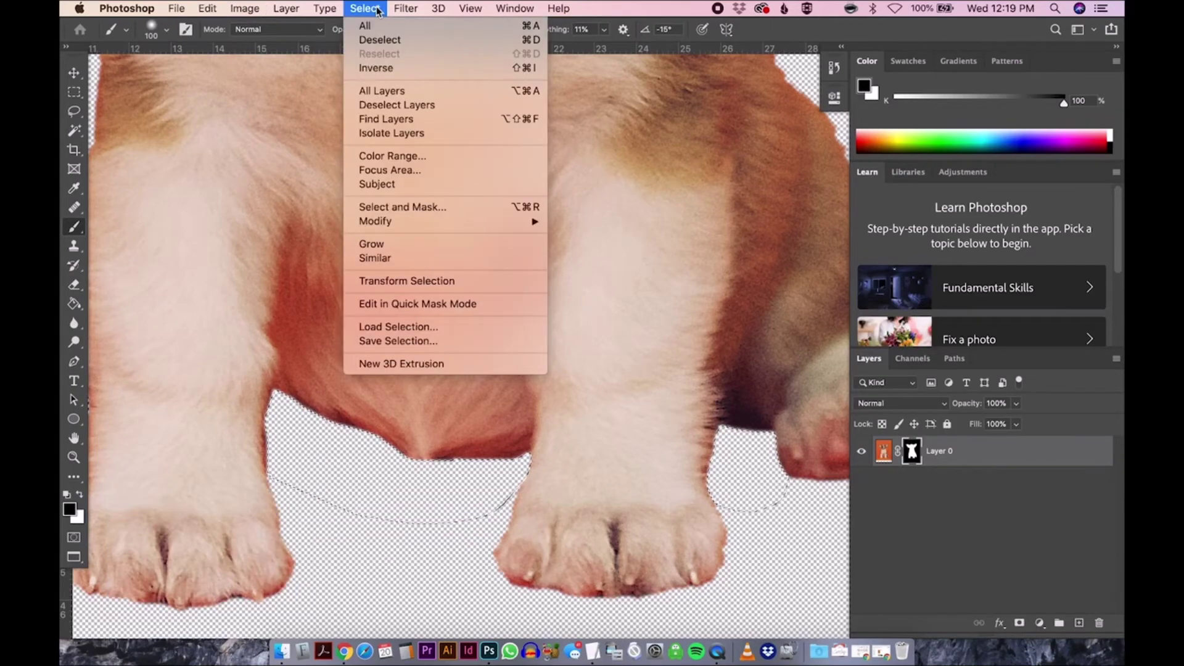
left_click(380, 40)
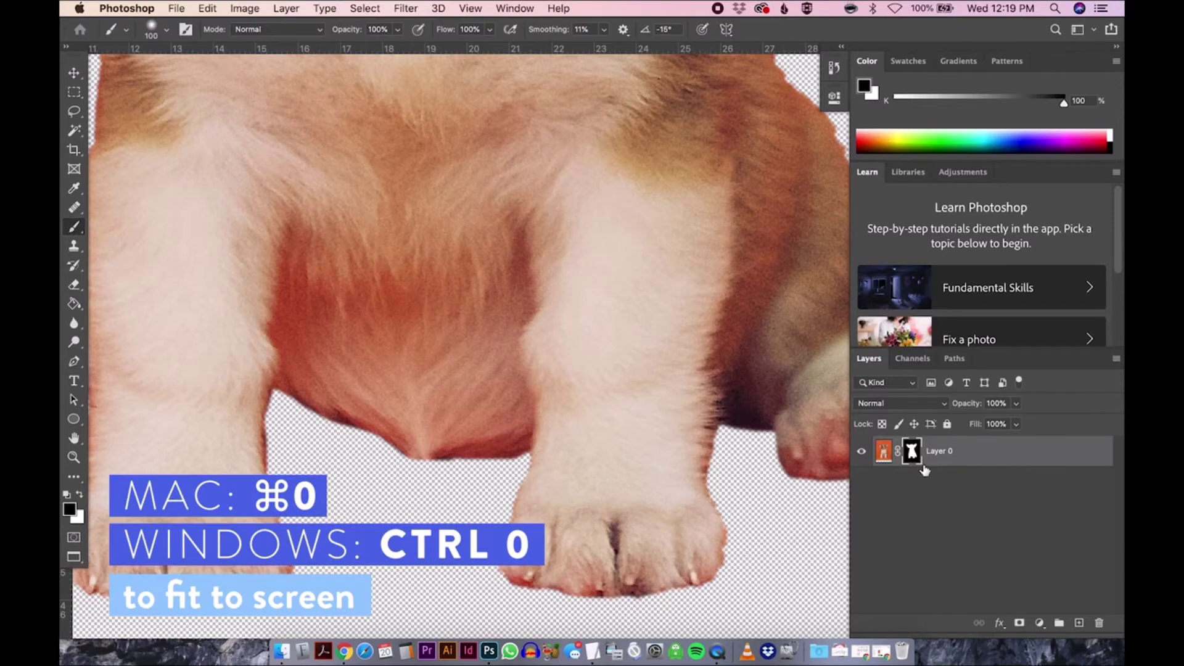
key("super+0")
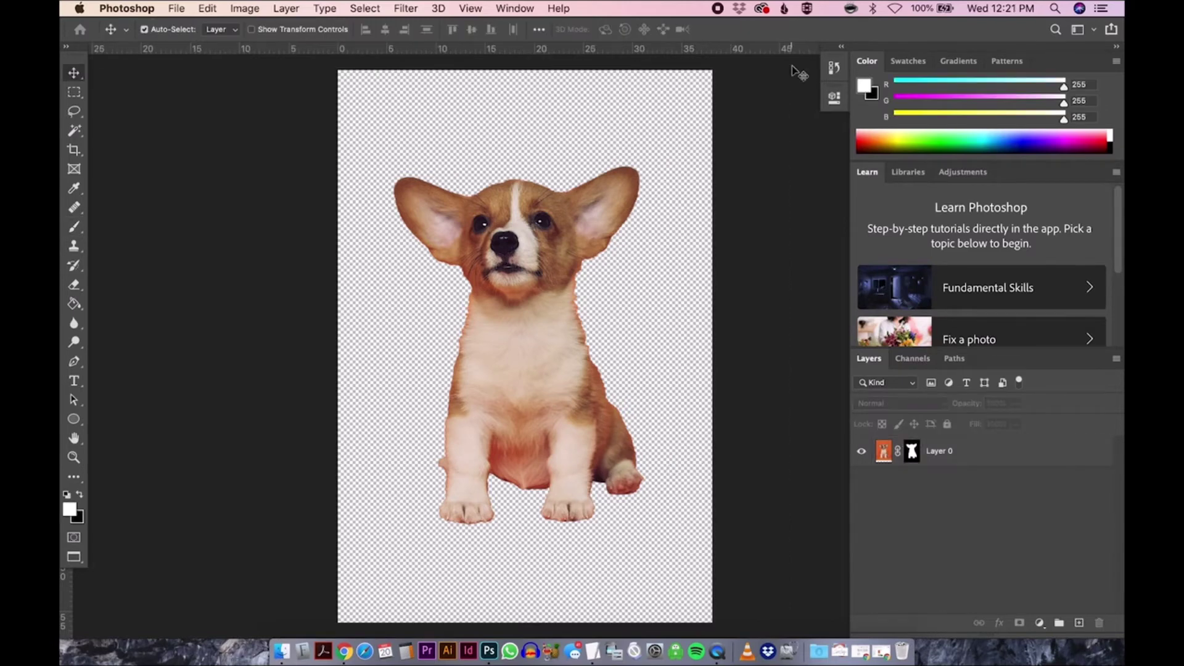
Step: Save the document in Photoshop format as Corgi-Isolated.psd in the Edited folder
key("super+shift+s")
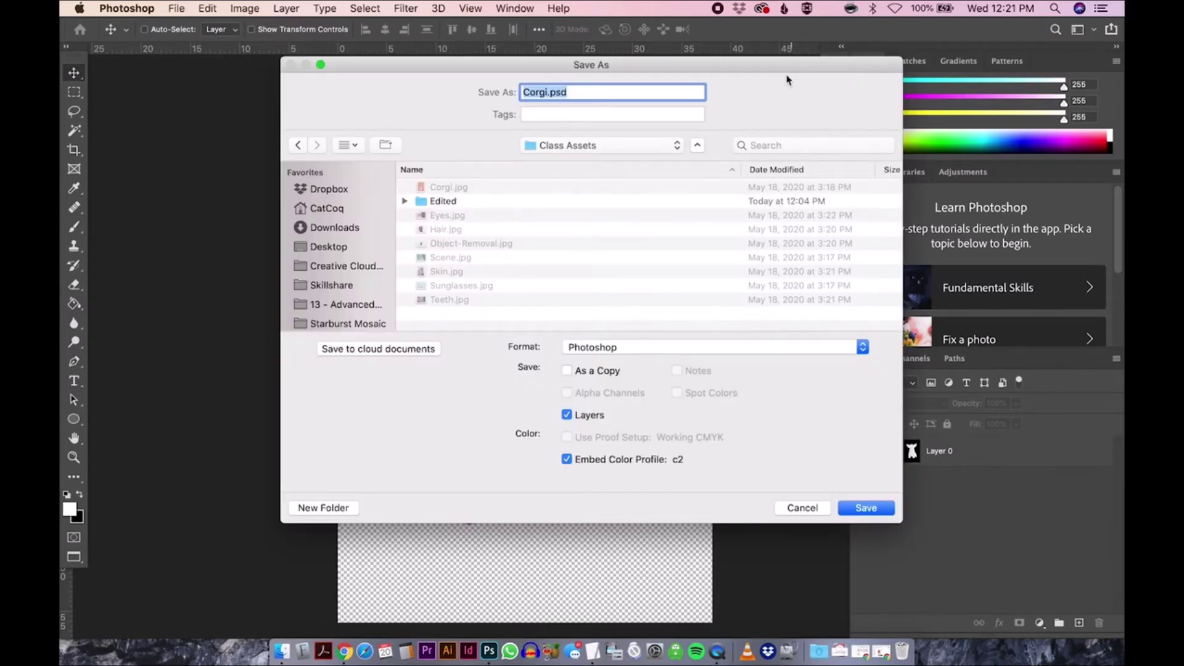
key("Right")
type("-Isolated")
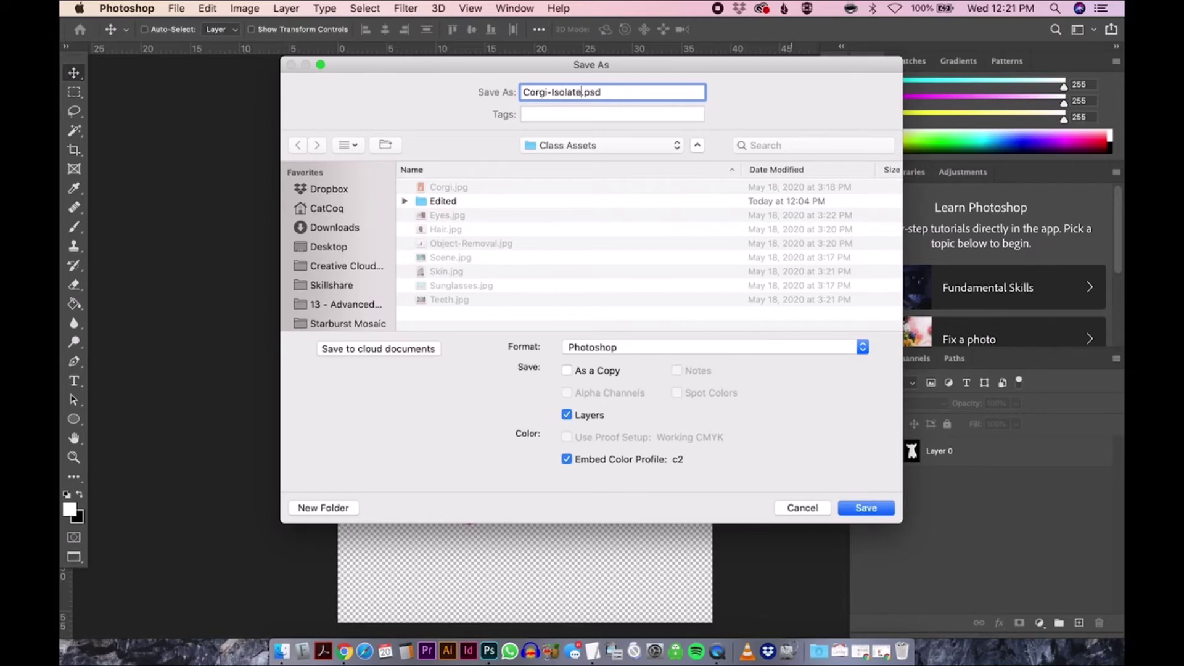
double_click(438, 201)
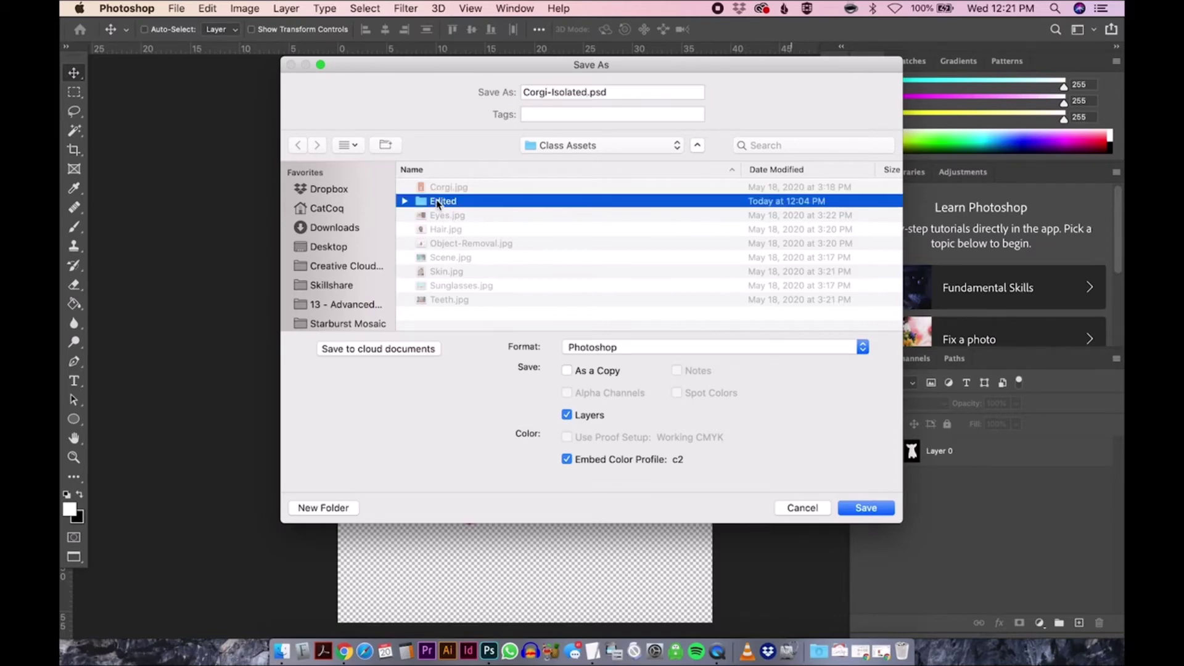
key("Return")
key("Return")
Step: Save a PNG copy of the cutout as Corgi-Isolated.png in the Edited folder
key("super+shift+s")
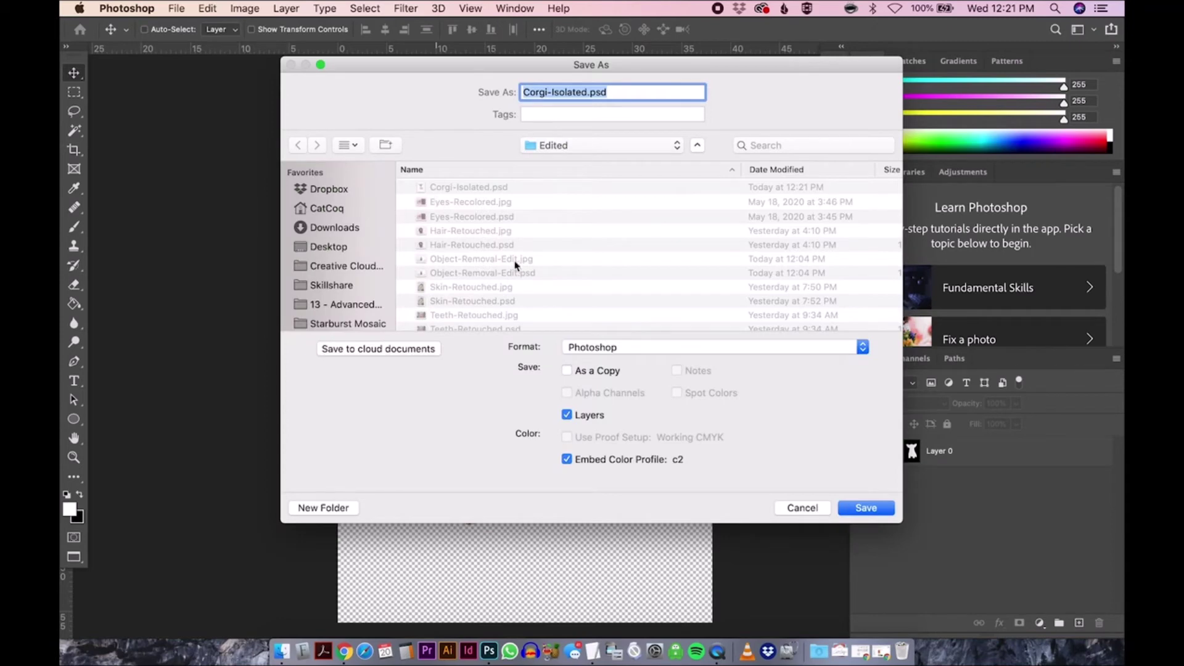
left_click(627, 350)
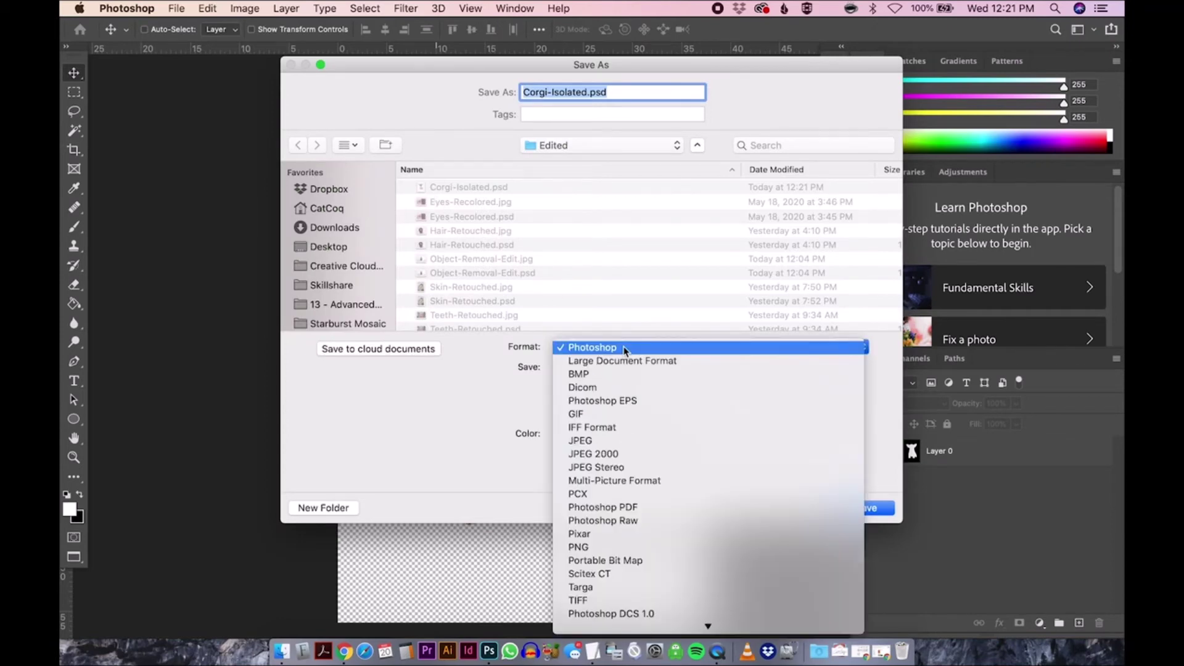
left_click(642, 553)
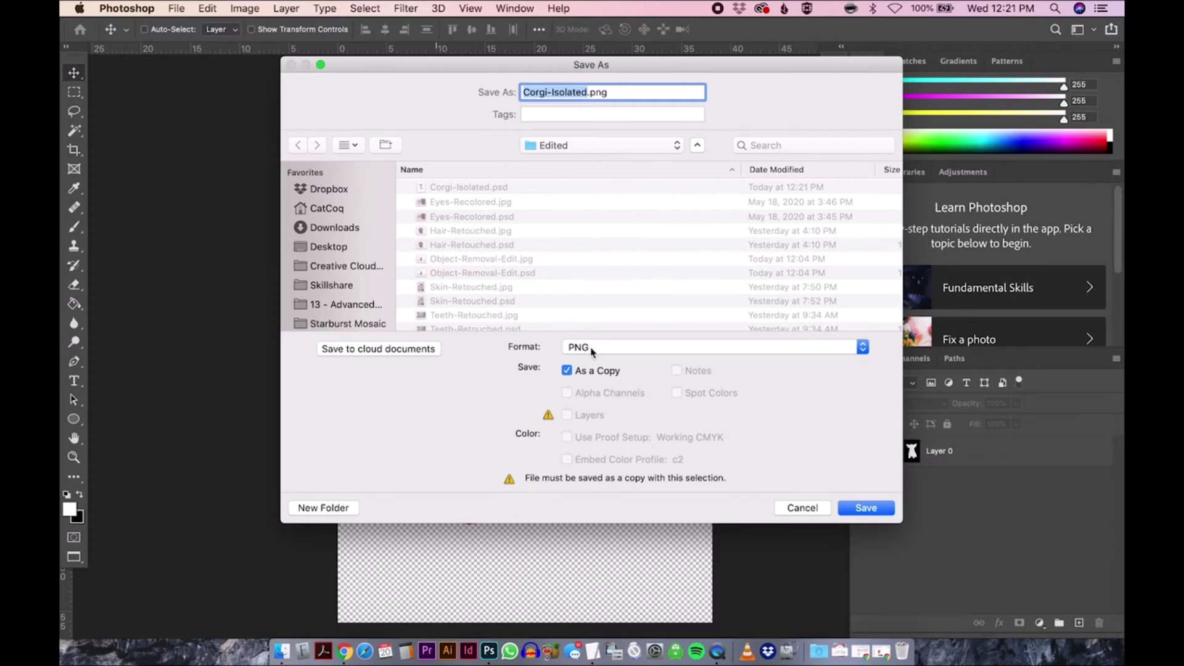
left_click(872, 510)
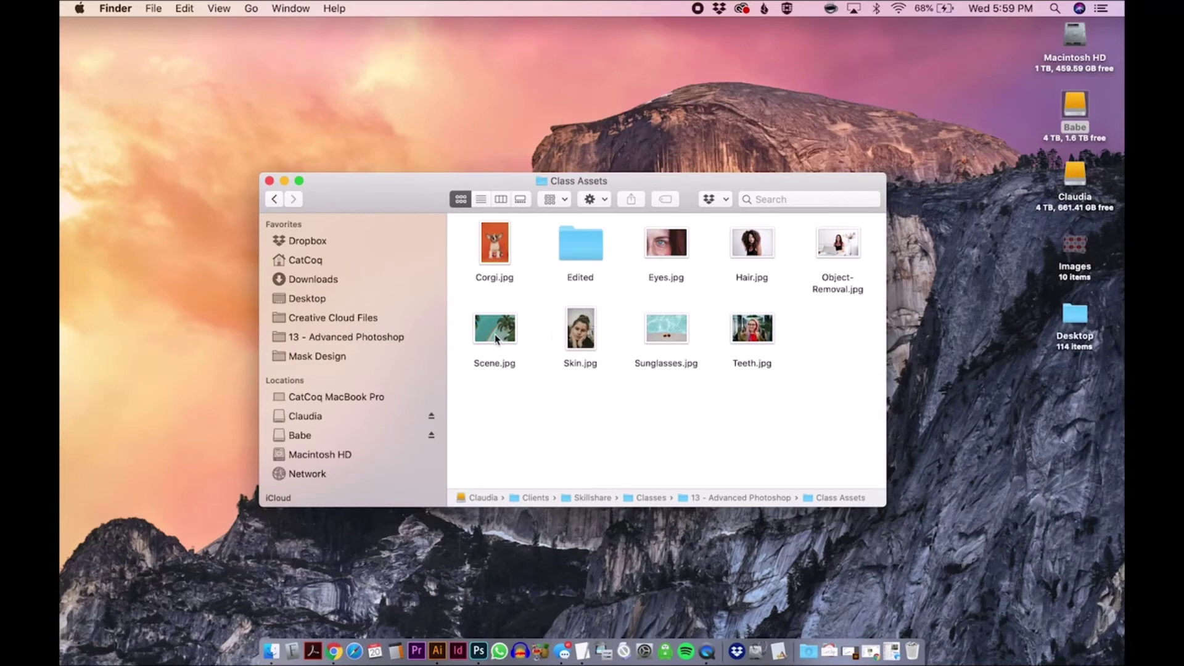
Step: Open Scene.jpg from the Class Assets folder in Photoshop, and switch back to Finder to open the Edited folder
left_click_drag(495, 339, 480, 662)
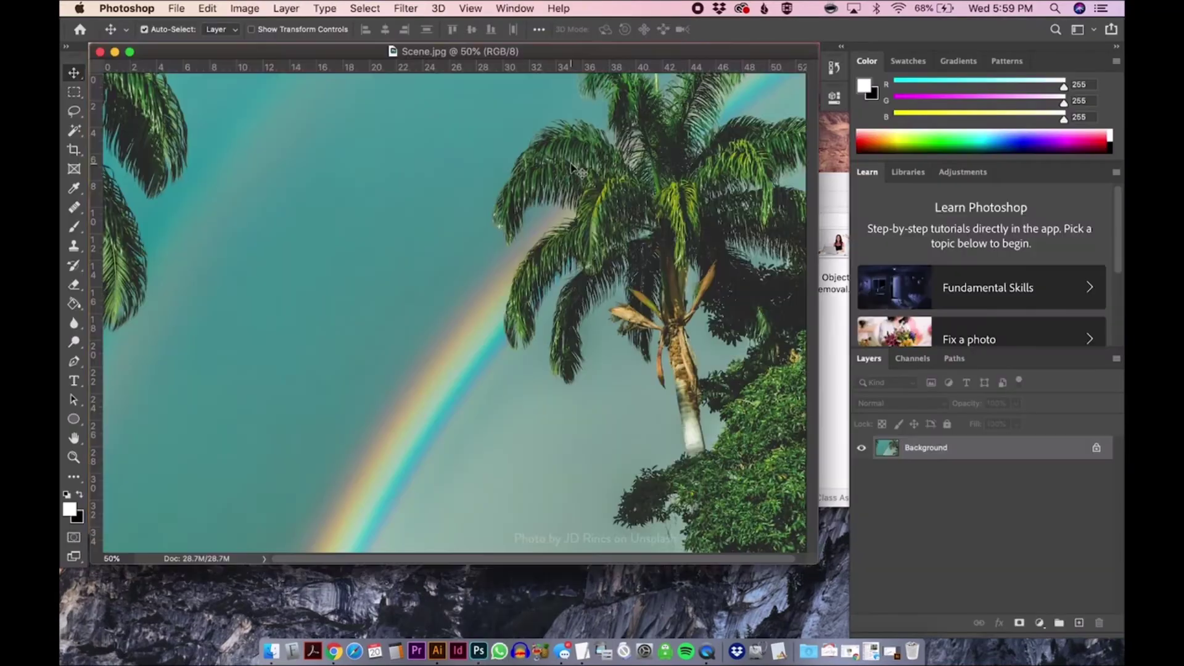
left_click(833, 353)
double_click(591, 243)
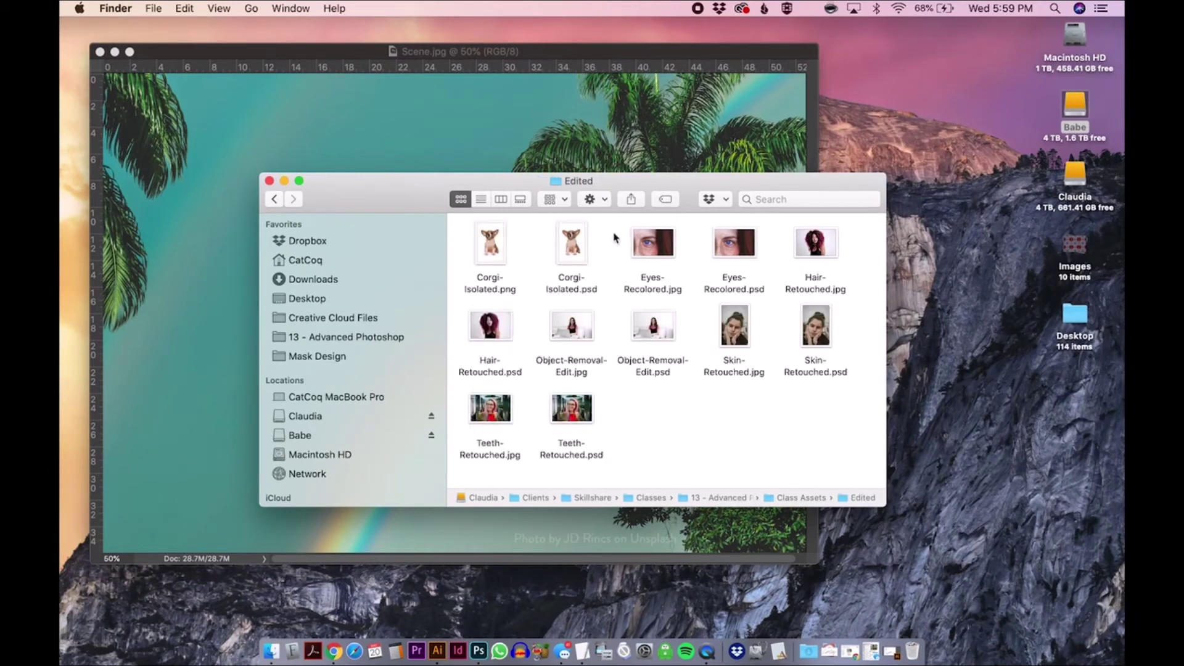
Step: Open Corgi-Isolated.psd from the Edited folder, copy its masked puppy layer into Scene.jpg, and close the puppy document
left_click(567, 242)
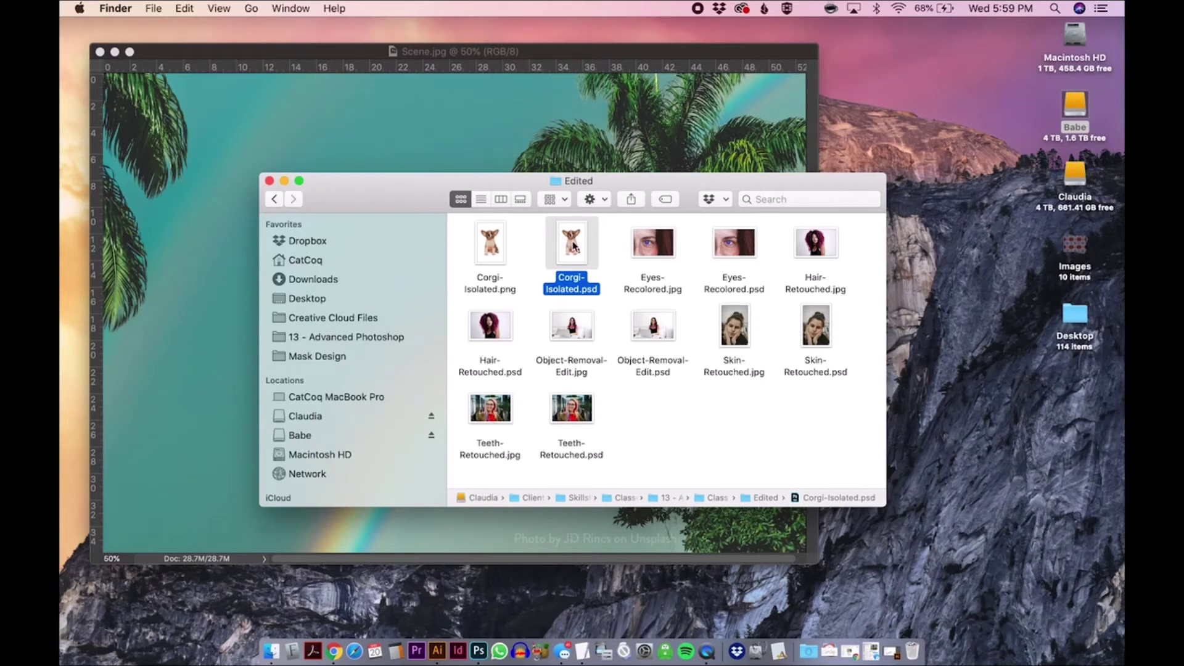
double_click(573, 246)
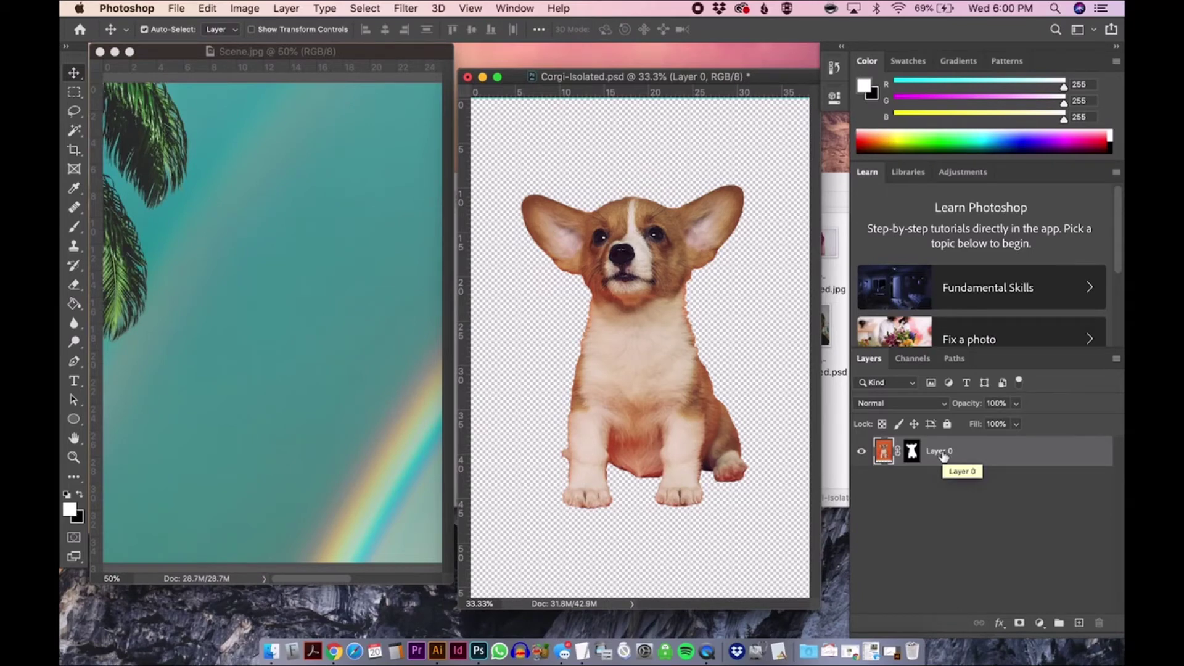
left_click_drag(943, 457, 426, 439)
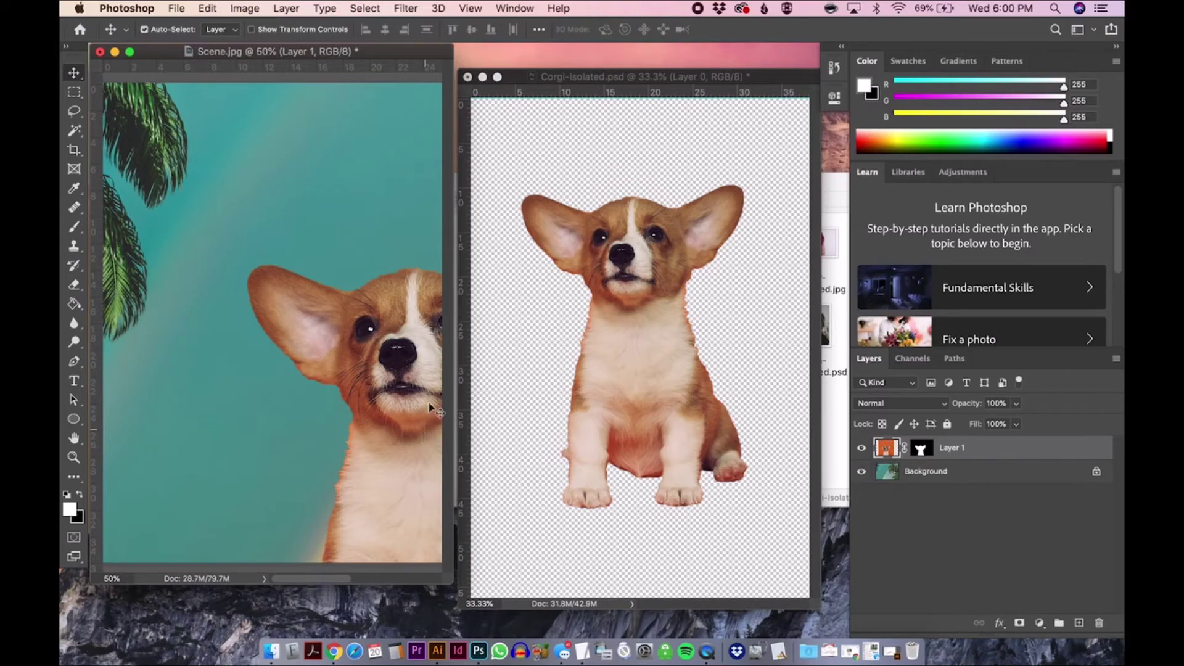
left_click(468, 78)
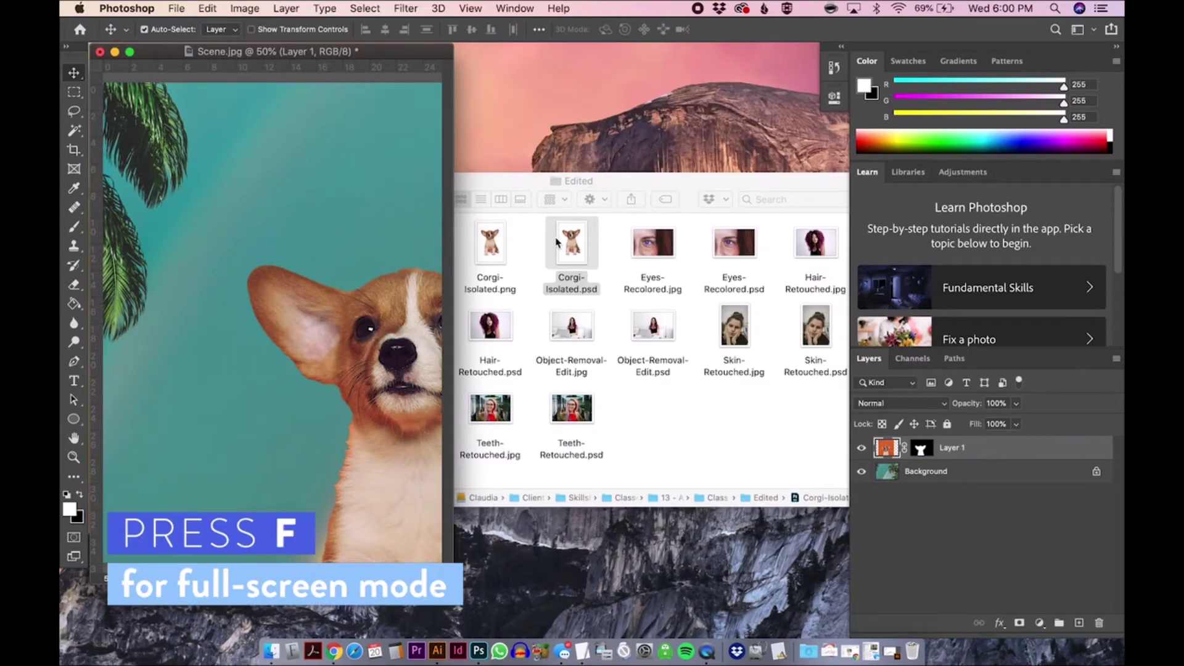
Step: Show Scene.jpg in full-screen mode and use Free Transform to move the puppy up and to the left side of the scene
key("f")
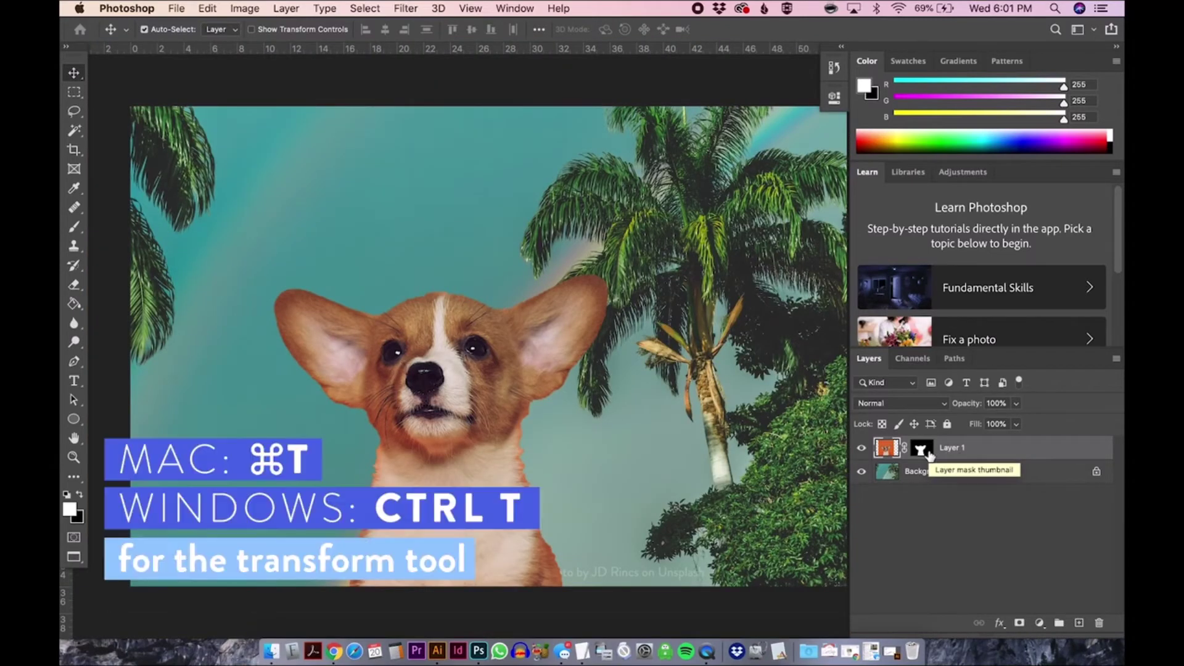
key("super+t")
left_click_drag(655, 439, 567, 392)
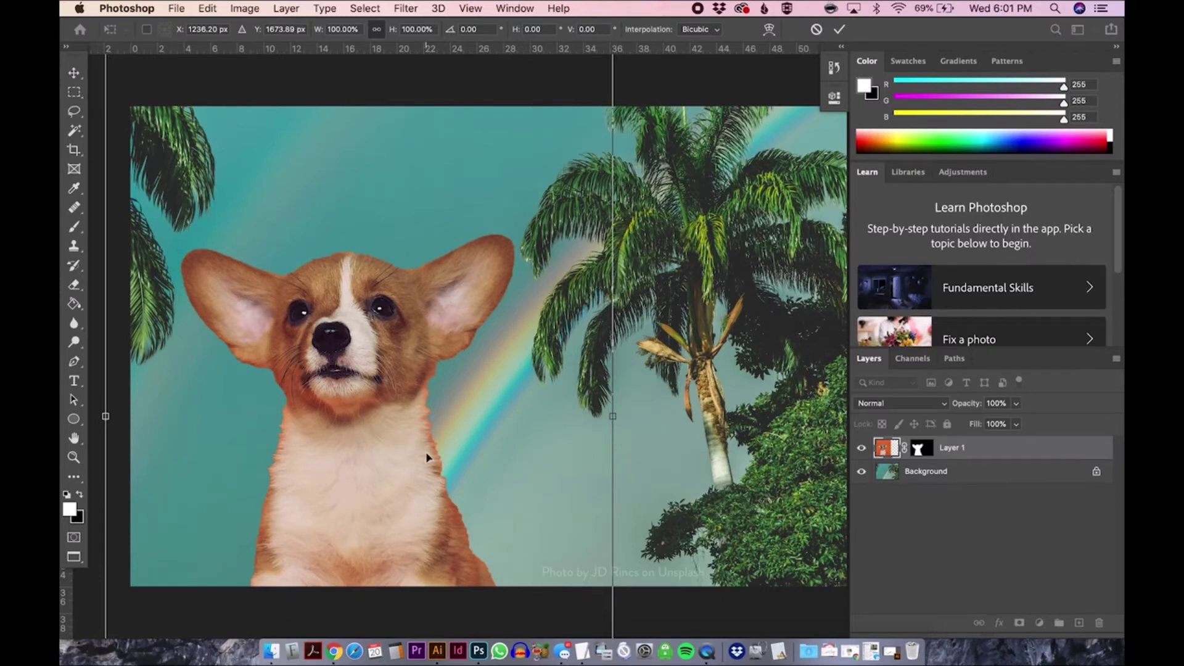
key("Return")
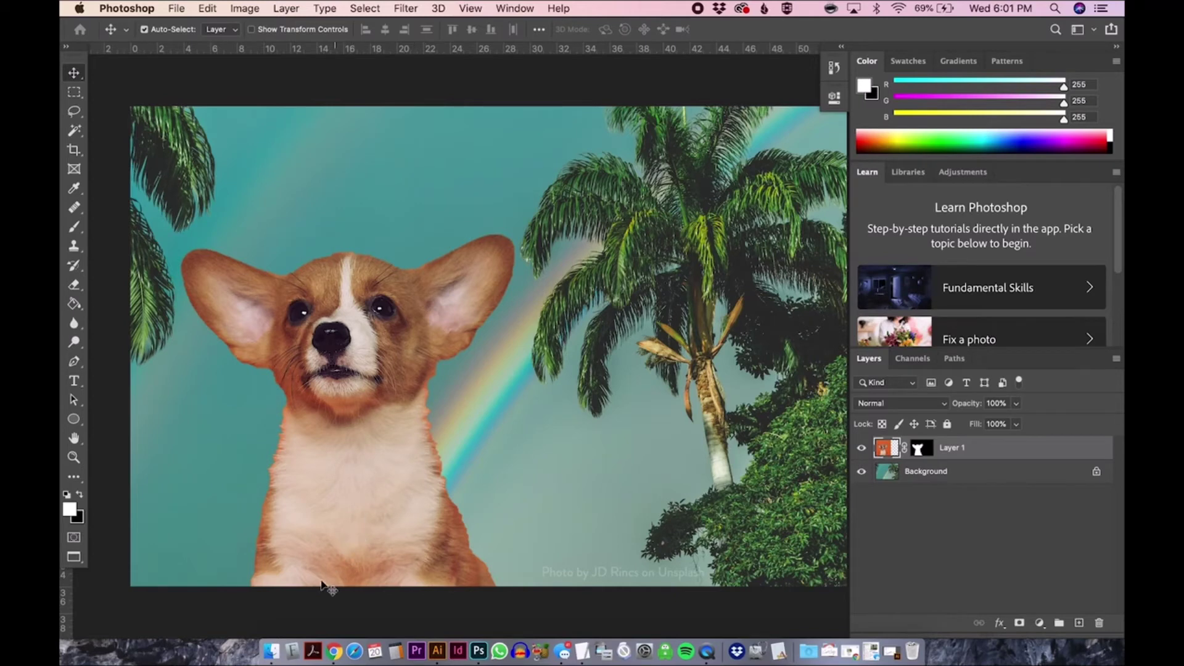
Step: Switch to Finder and open Sunglasses.jpg from the Class Assets folder in Photoshop
left_click(271, 652)
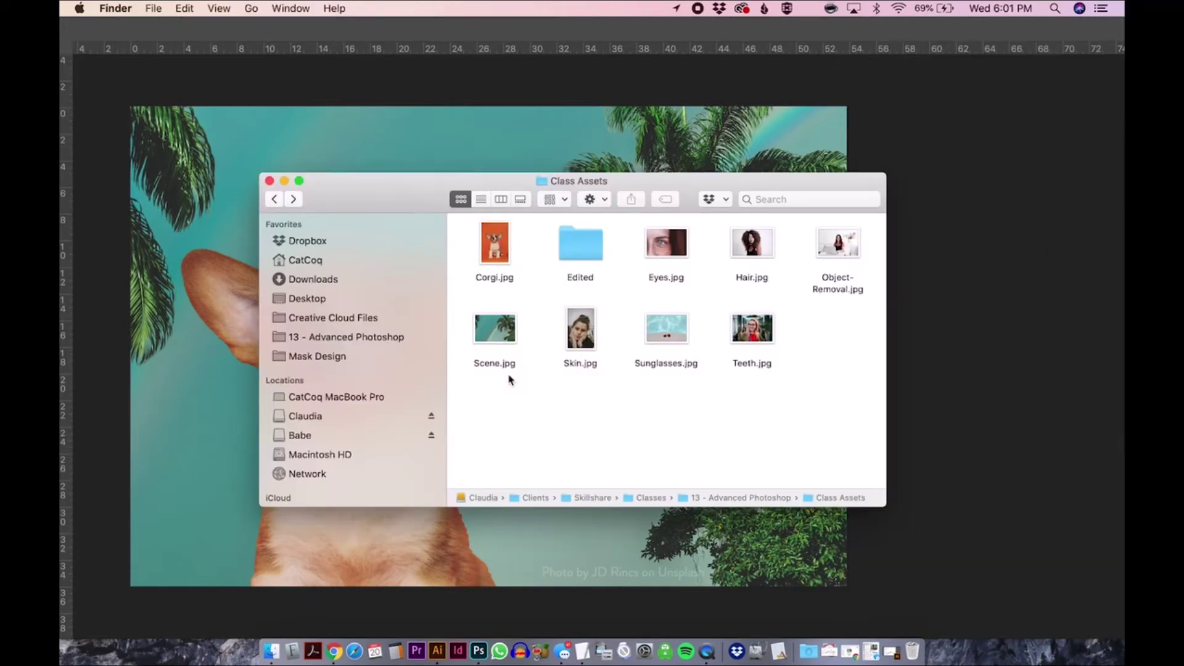
left_click(661, 340)
left_click_drag(661, 339, 475, 661)
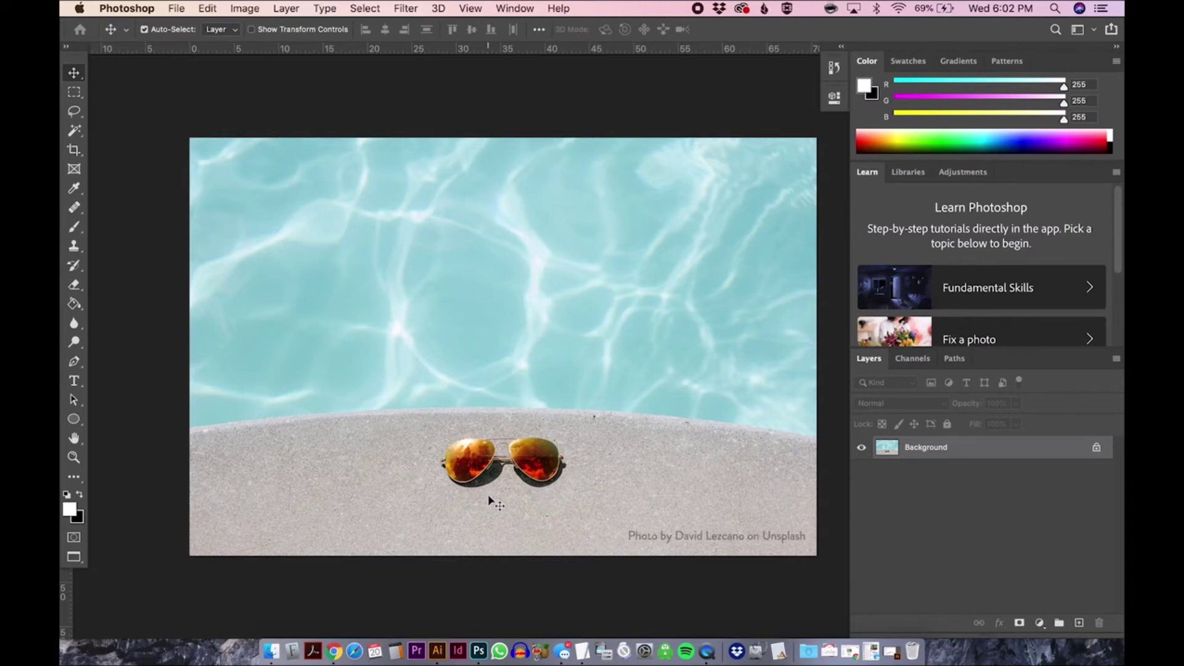
Step: Make a rectangular marquee selection closely around the sunglasses, with 0 px feather
key("m")
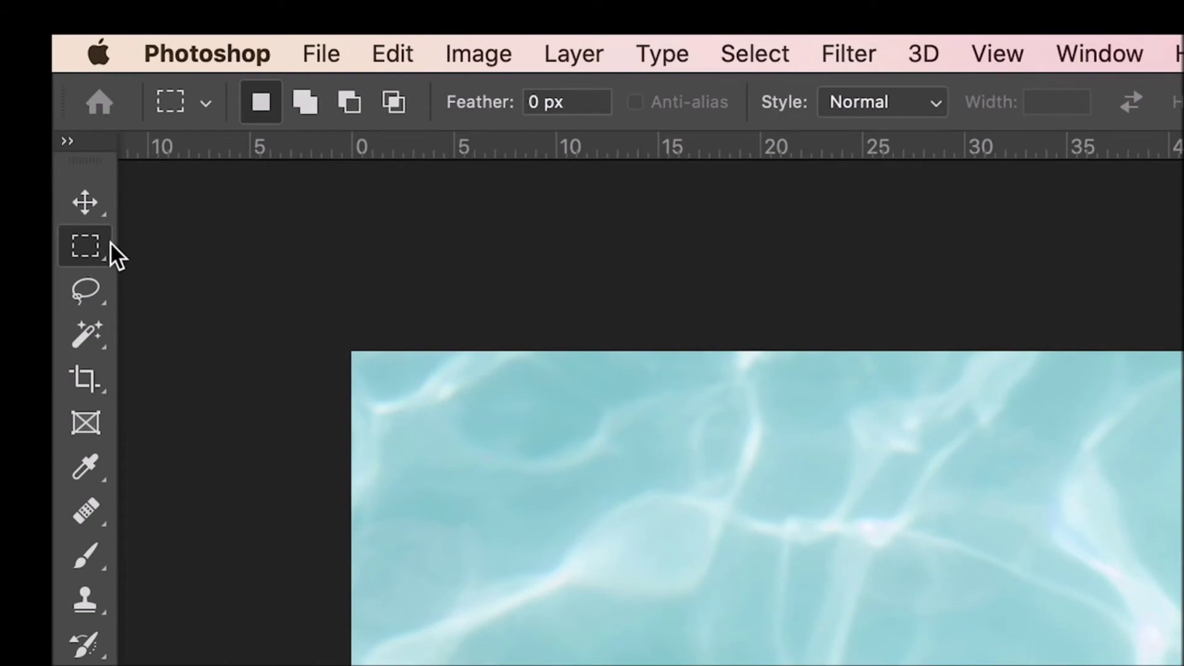
left_click(84, 93)
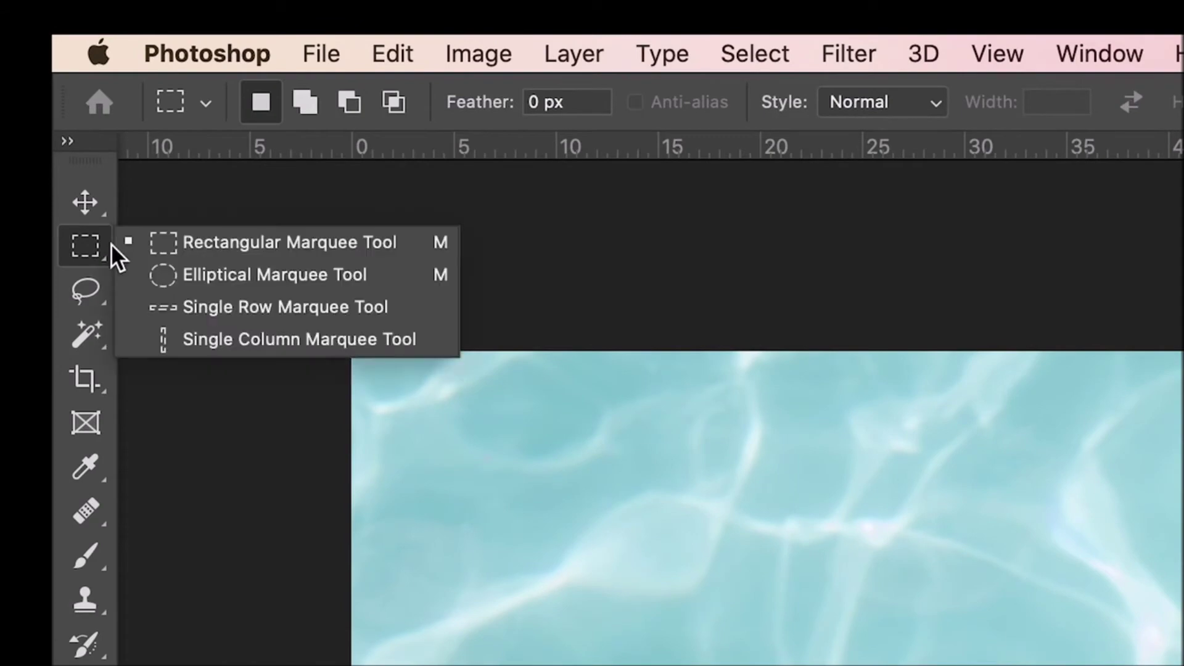
left_click(204, 235)
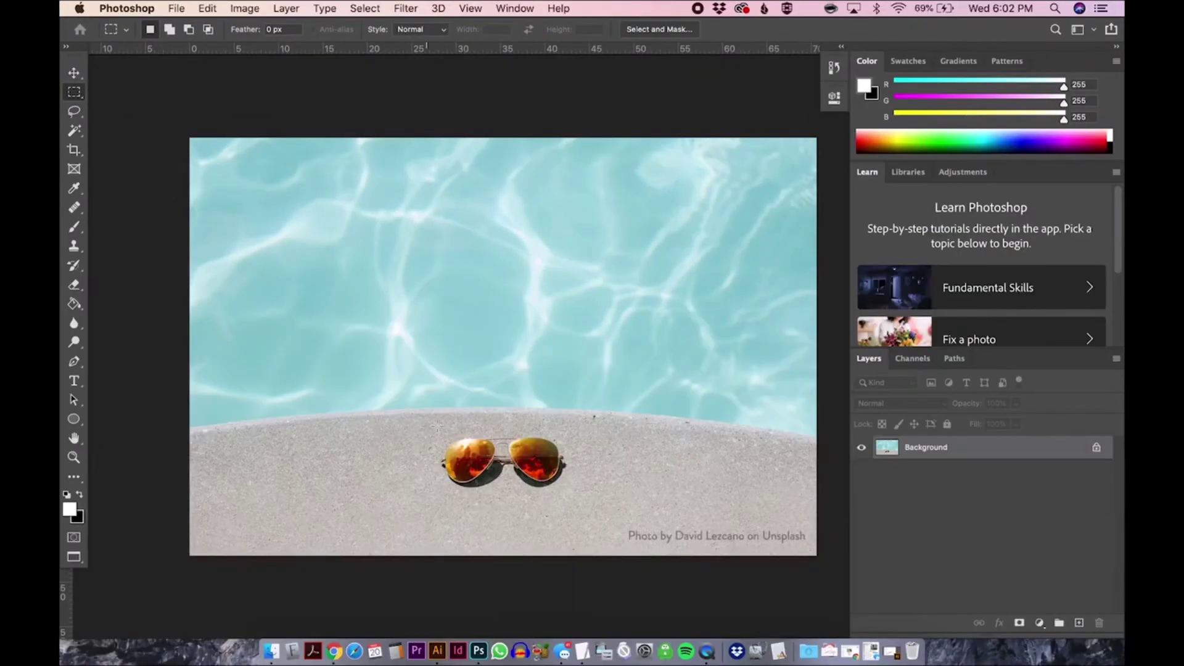
left_click_drag(426, 425, 577, 497)
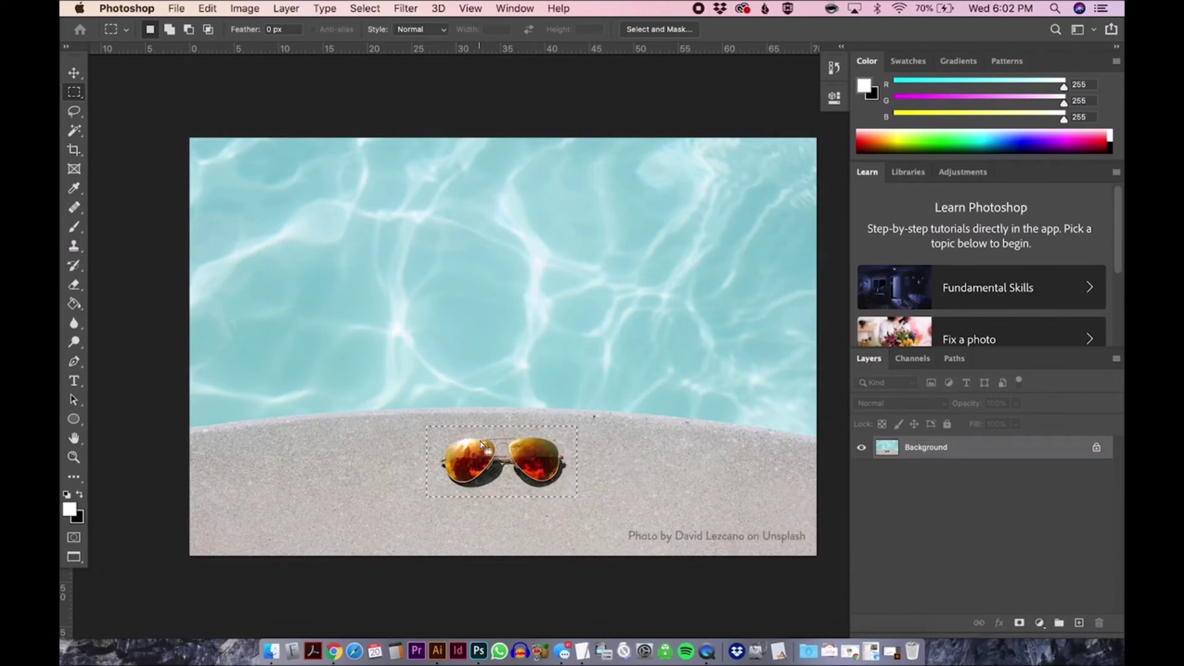
Step: Leave full-screen mode, separate Sunglasses.jpg into its own floating window, and copy the selected sunglasses into Scene.jpg
key("f")
key("f")
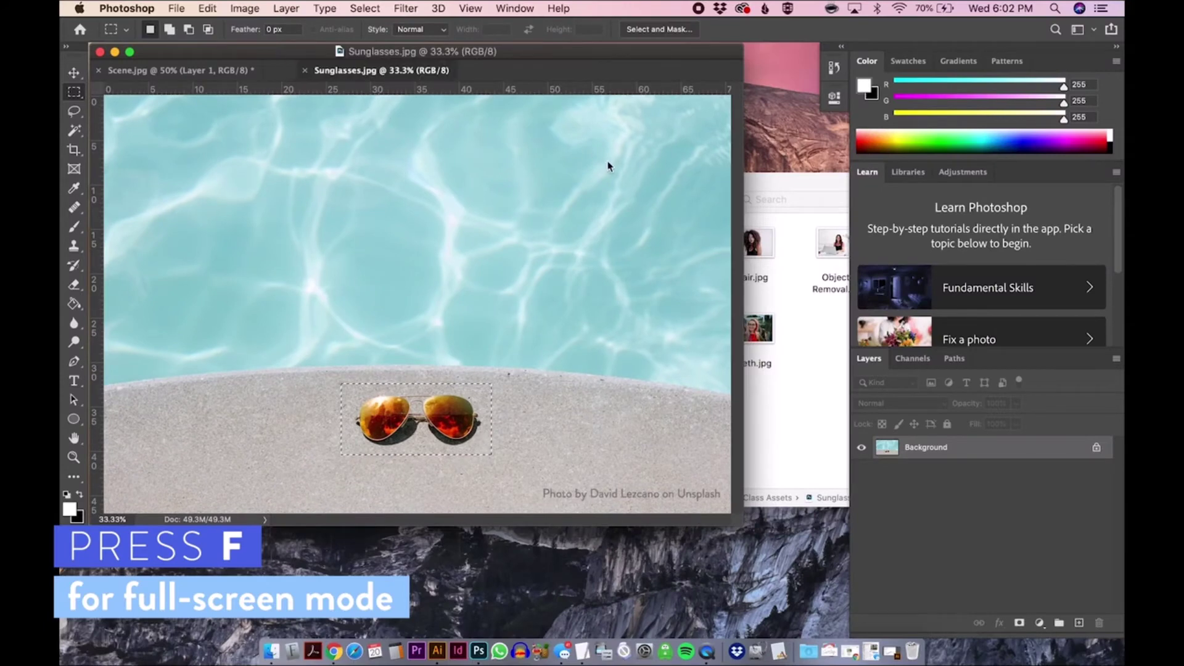
left_click_drag(380, 69, 610, 154)
key("v")
left_click_drag(808, 502, 354, 370)
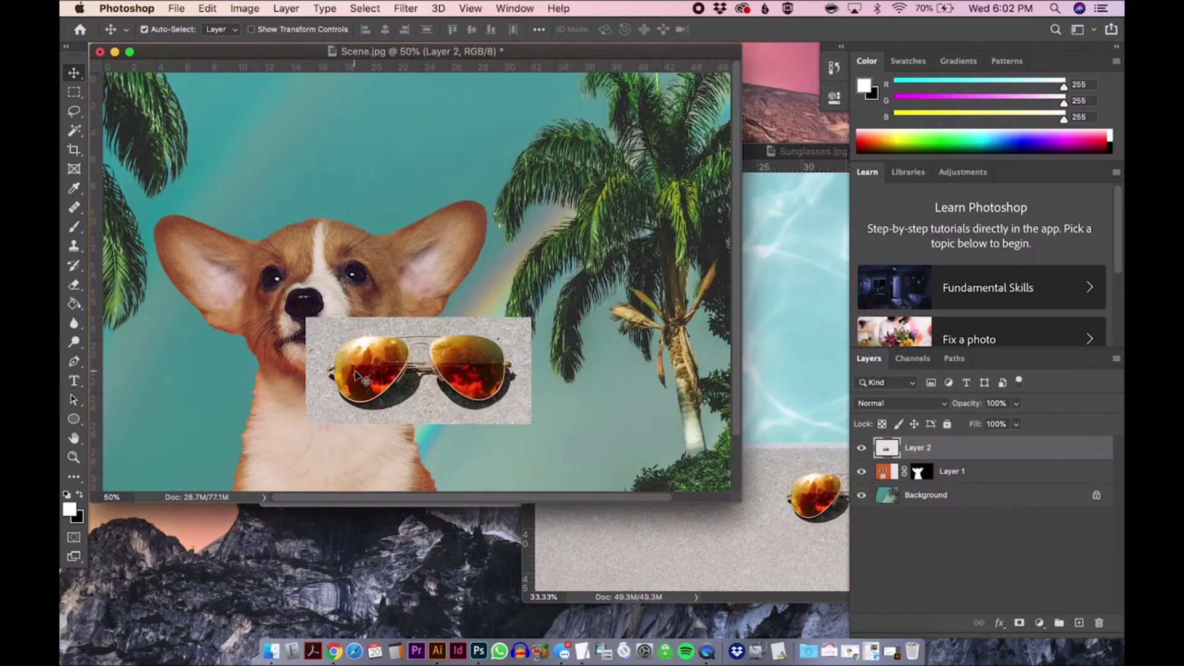
Step: Close Sunglasses.jpg and return Scene.jpg to full-screen mode
left_click(779, 253)
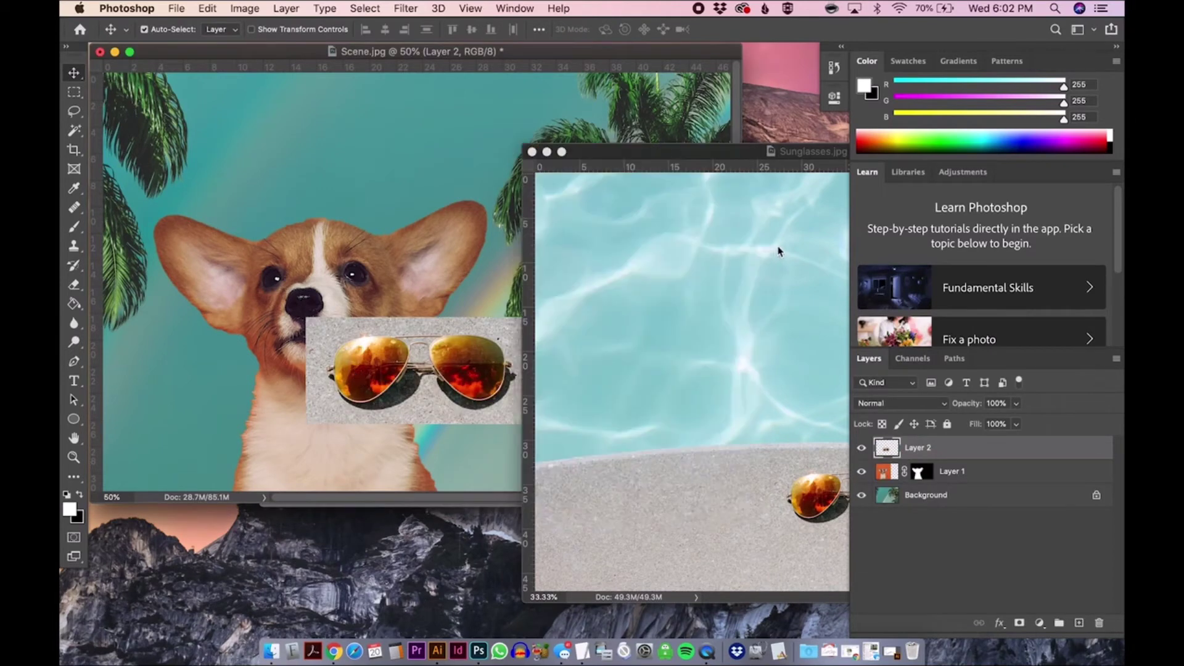
left_click(532, 153)
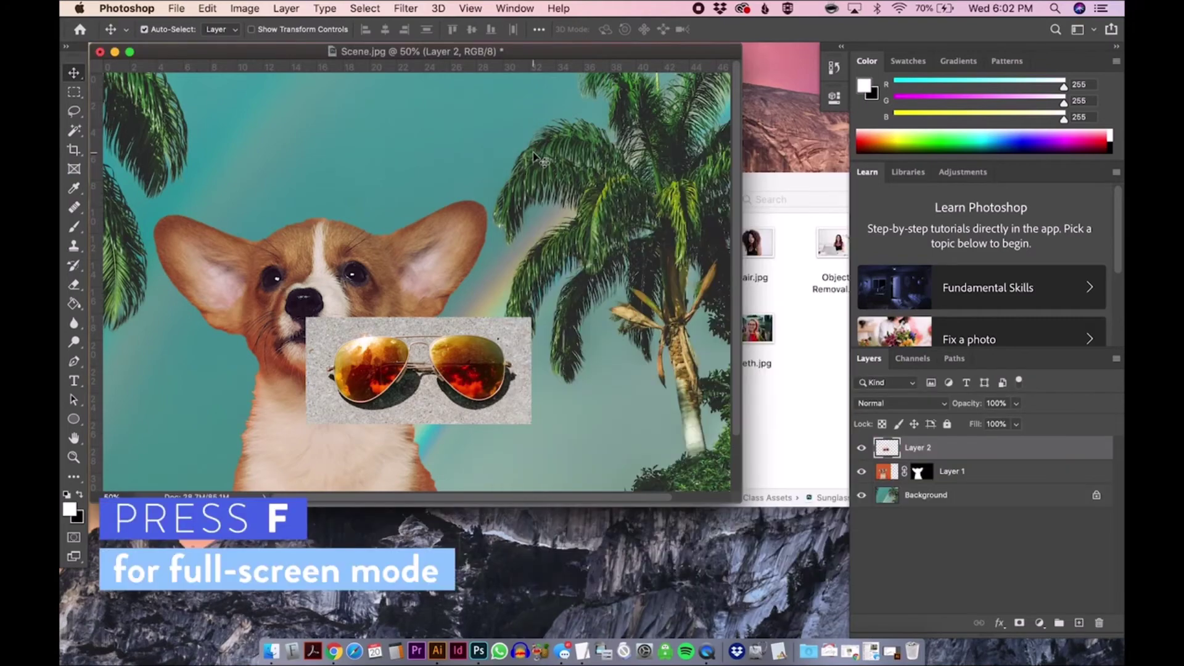
key("f")
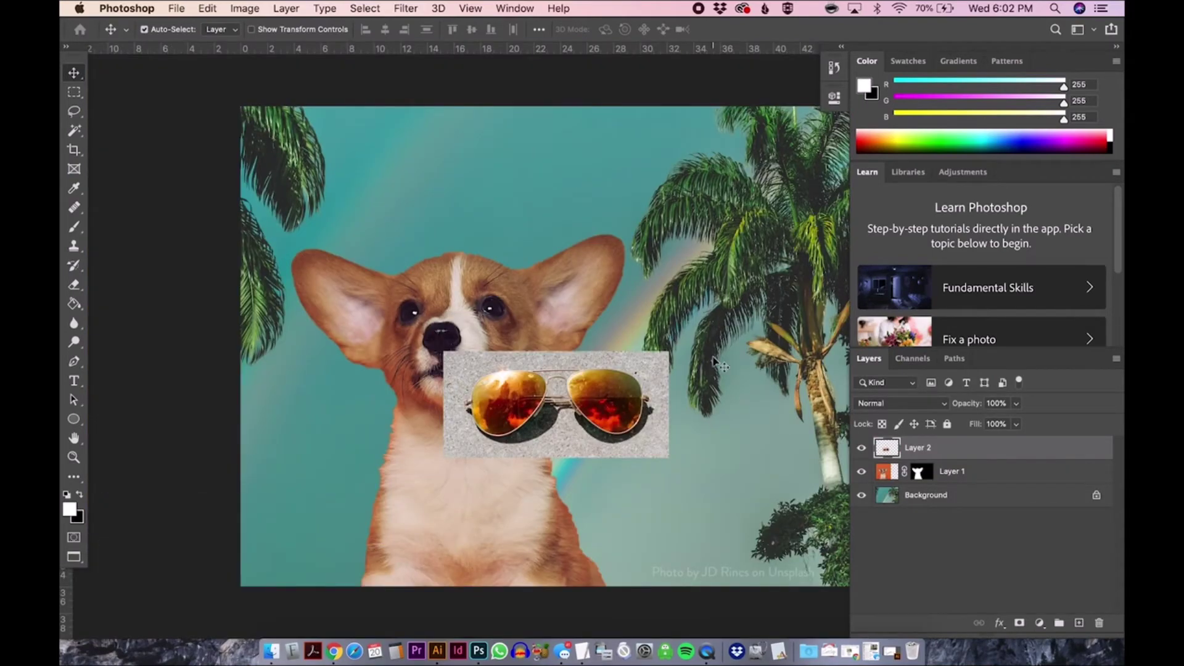
Step: Lower the opacity of Layer 2 to 50% and position the sunglasses over the puppy's eyes
scroll(624, 381, "right", 3)
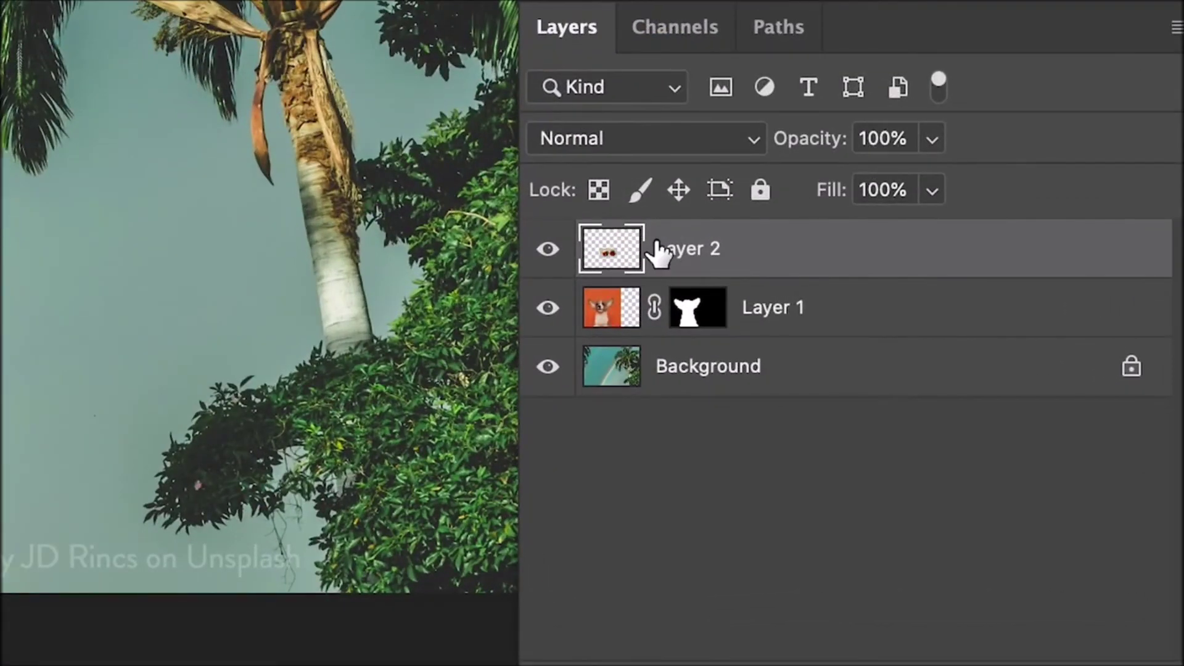
left_click(934, 139)
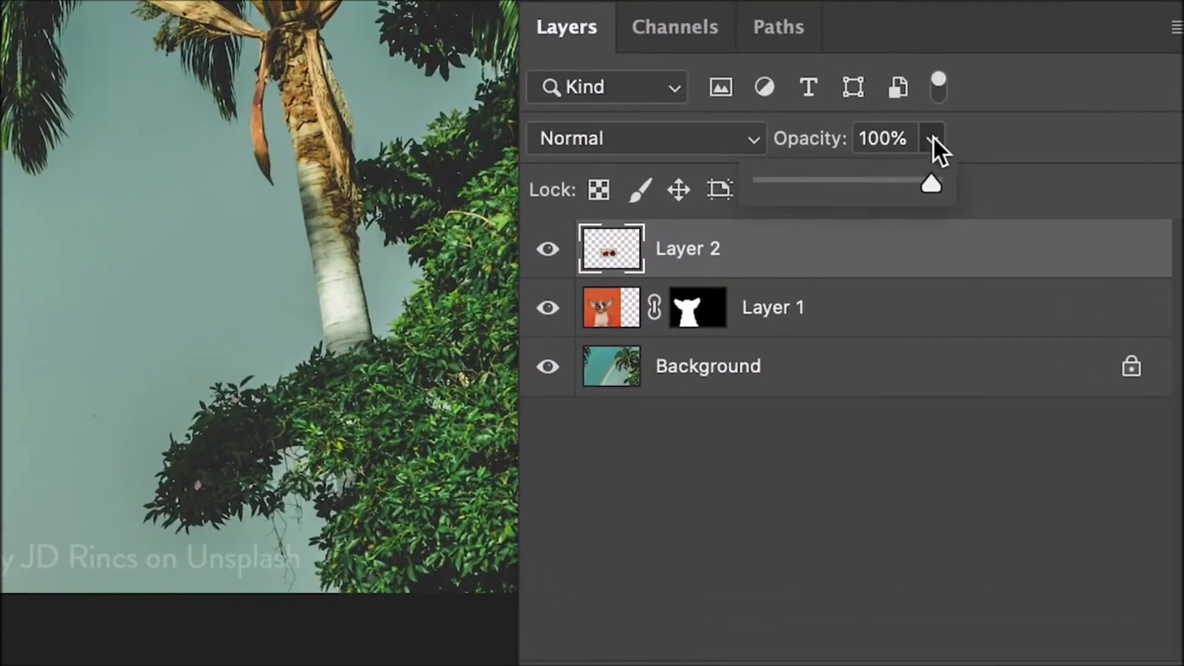
left_click(848, 185)
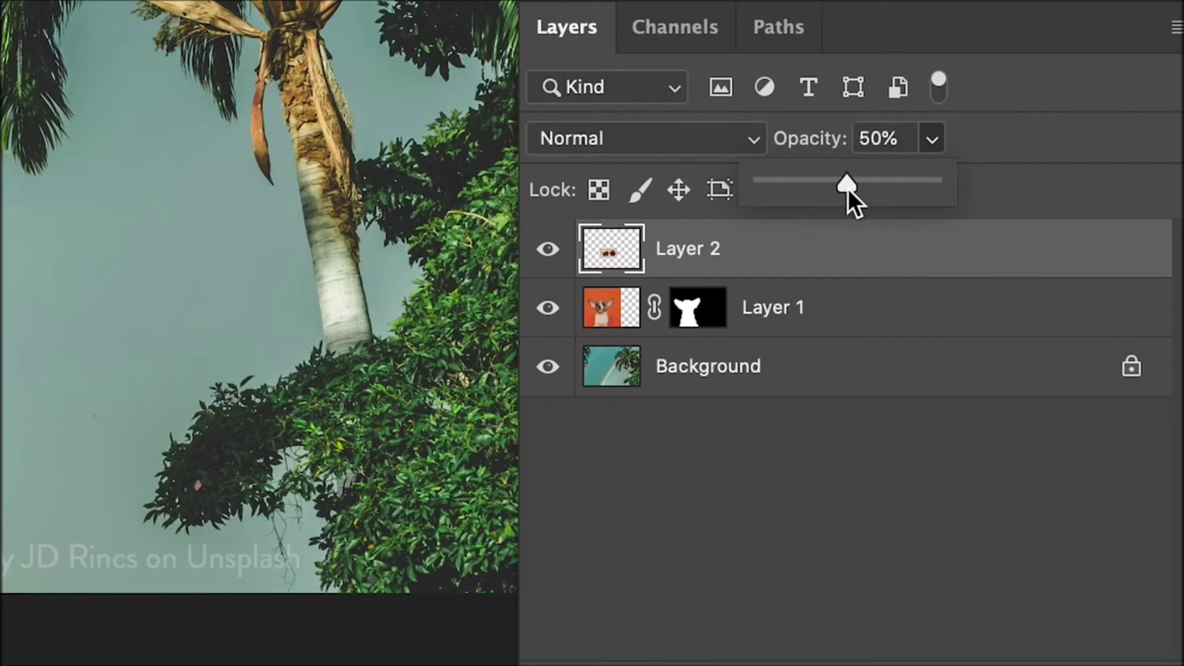
left_click(780, 256)
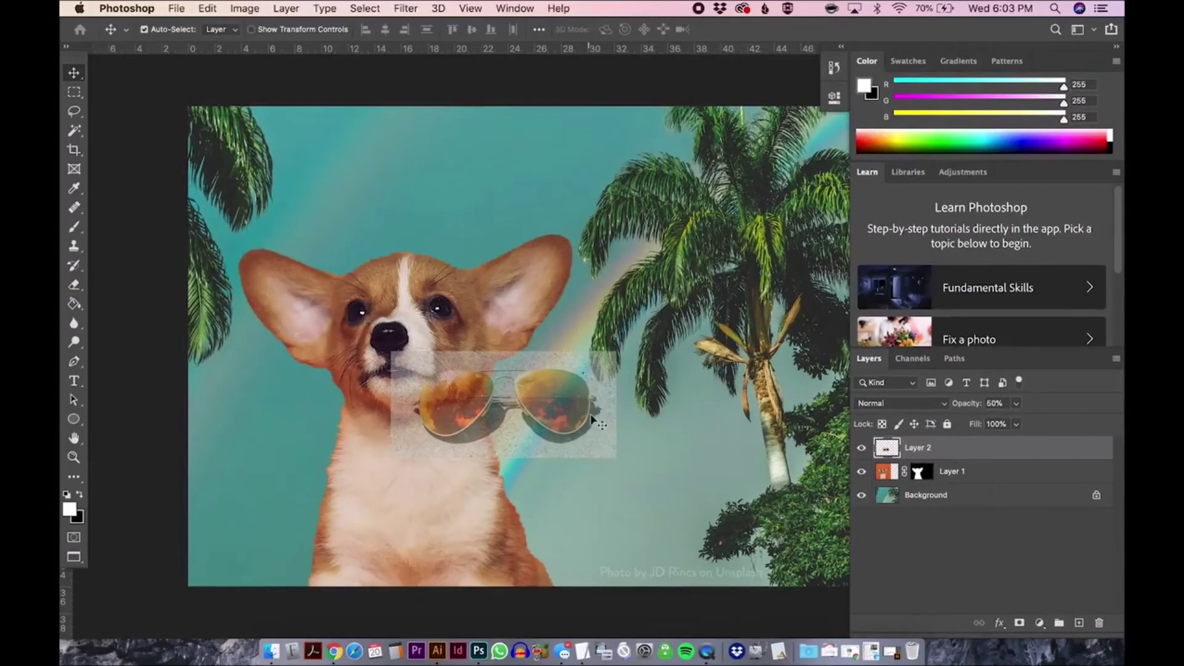
left_click_drag(591, 418, 486, 325)
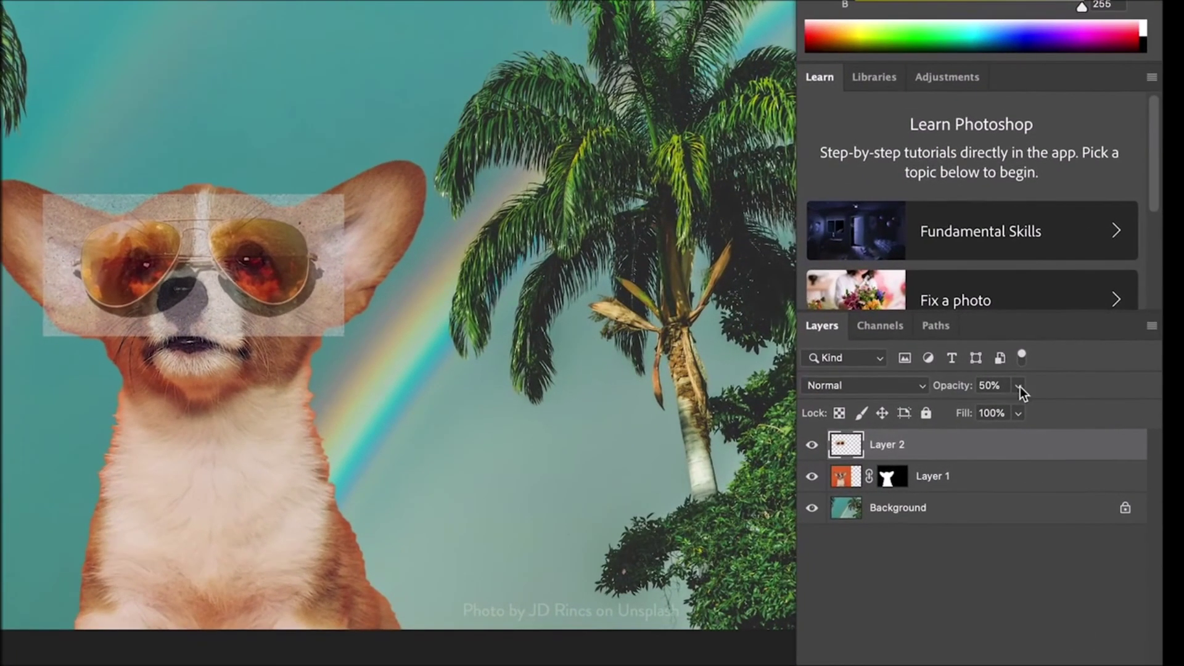
Step: Set the opacity of Layer 2 back to 100%
left_click(1016, 397)
left_click_drag(1024, 413, 1104, 408)
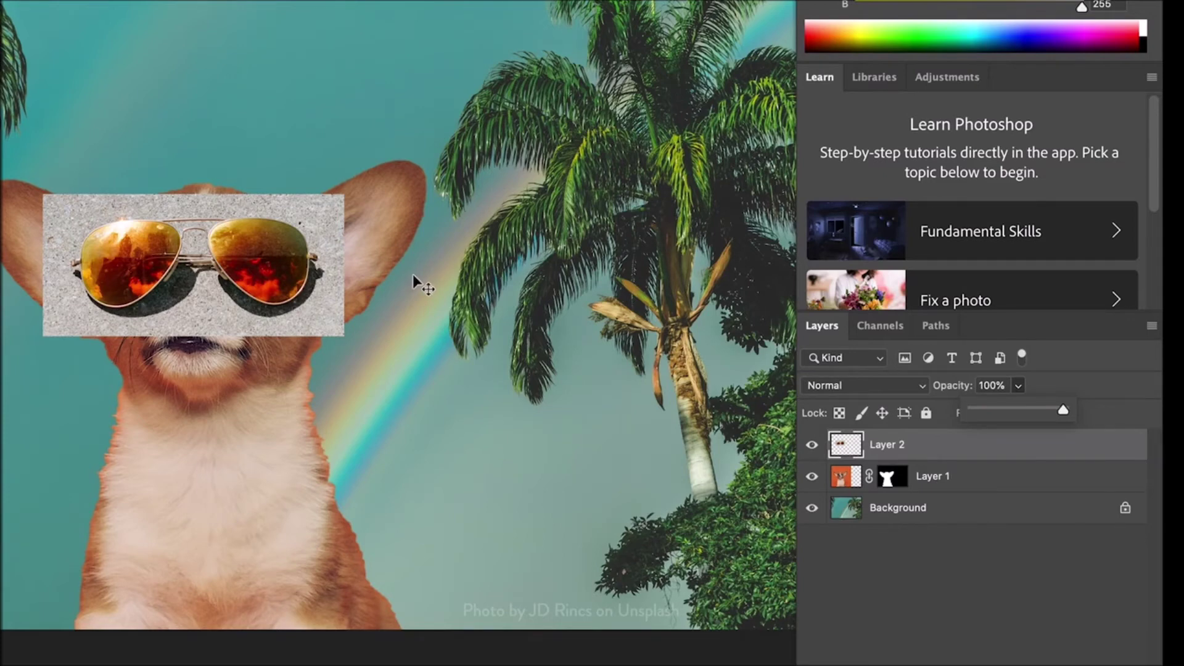
Step: Create a new empty path for outlining the sunglasses and activate the standard Pen tool
key("z")
left_click_drag(176, 265, 227, 224)
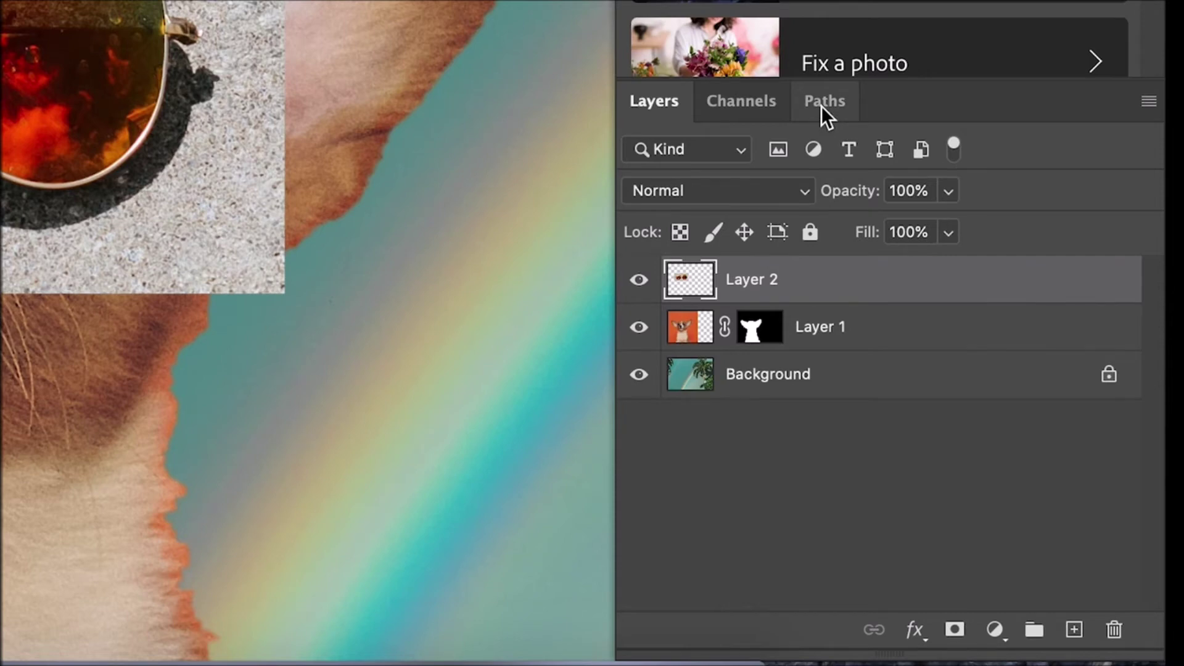
left_click(820, 106)
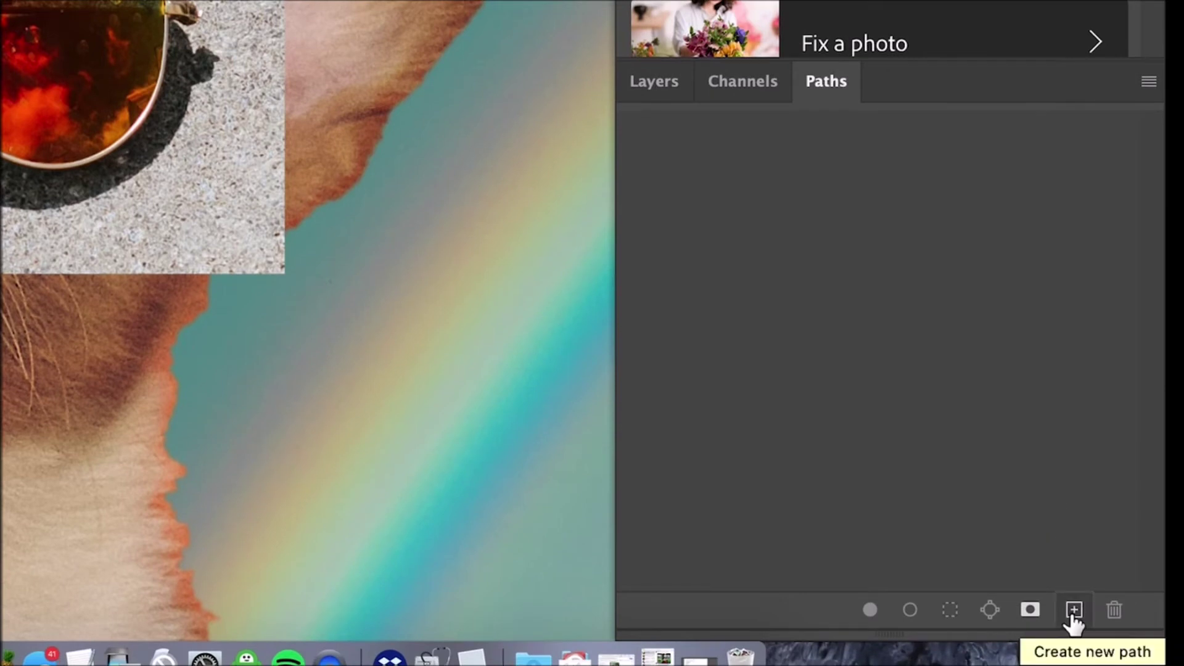
left_click(1073, 617)
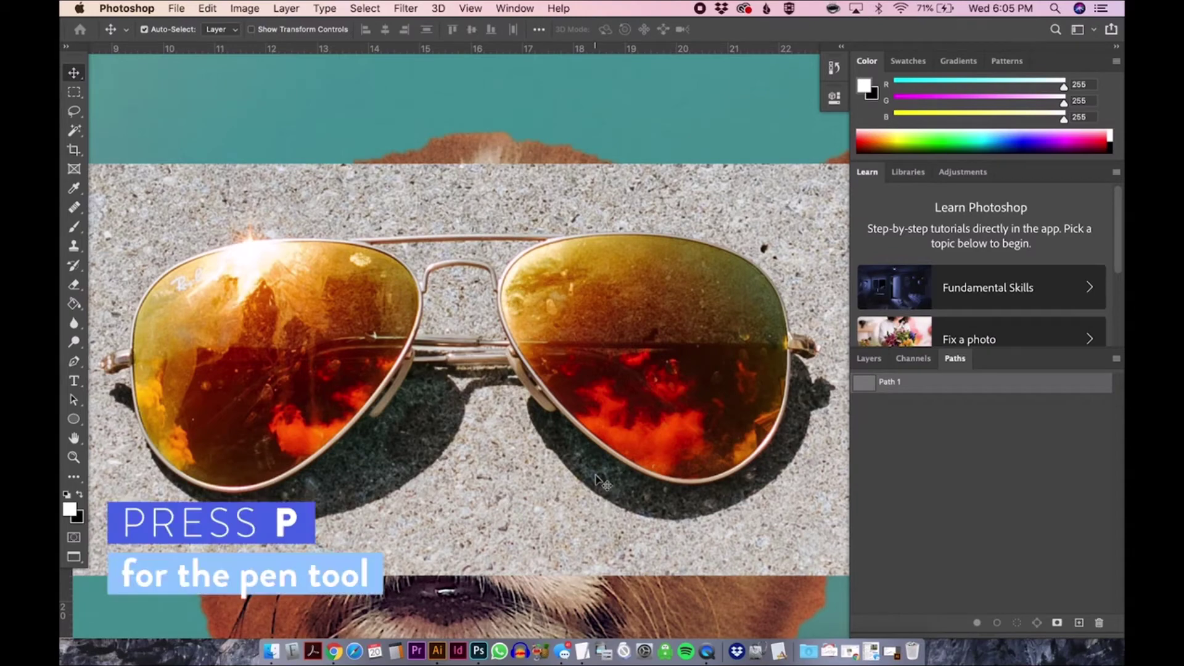
left_click(74, 361)
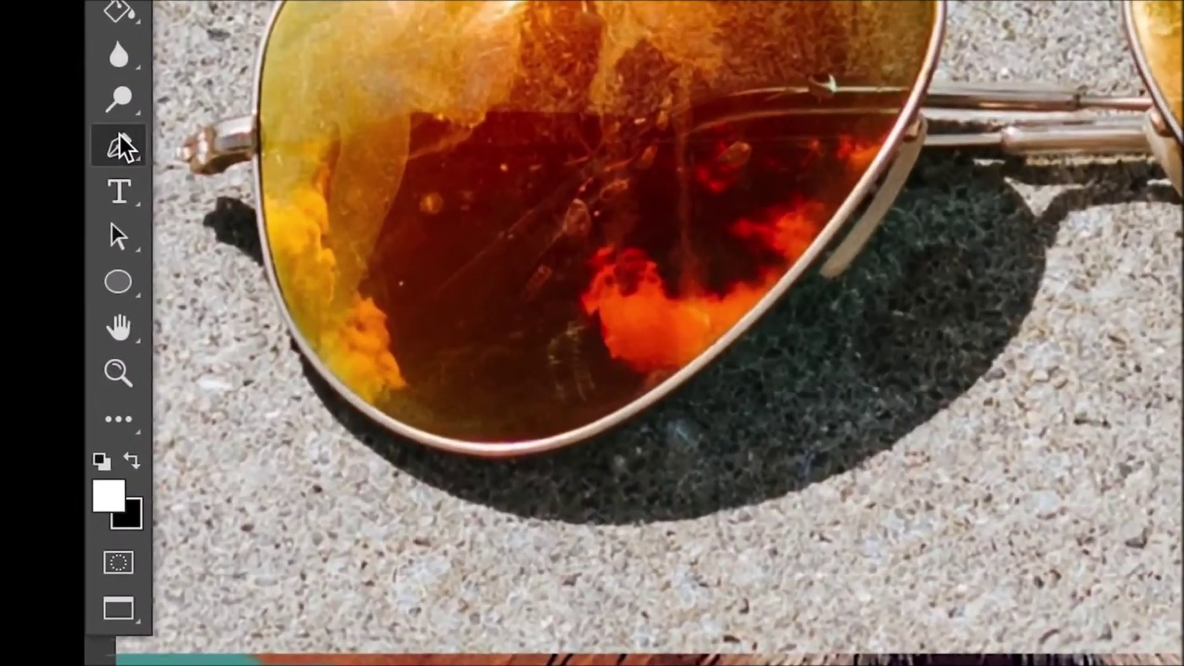
left_click(121, 146)
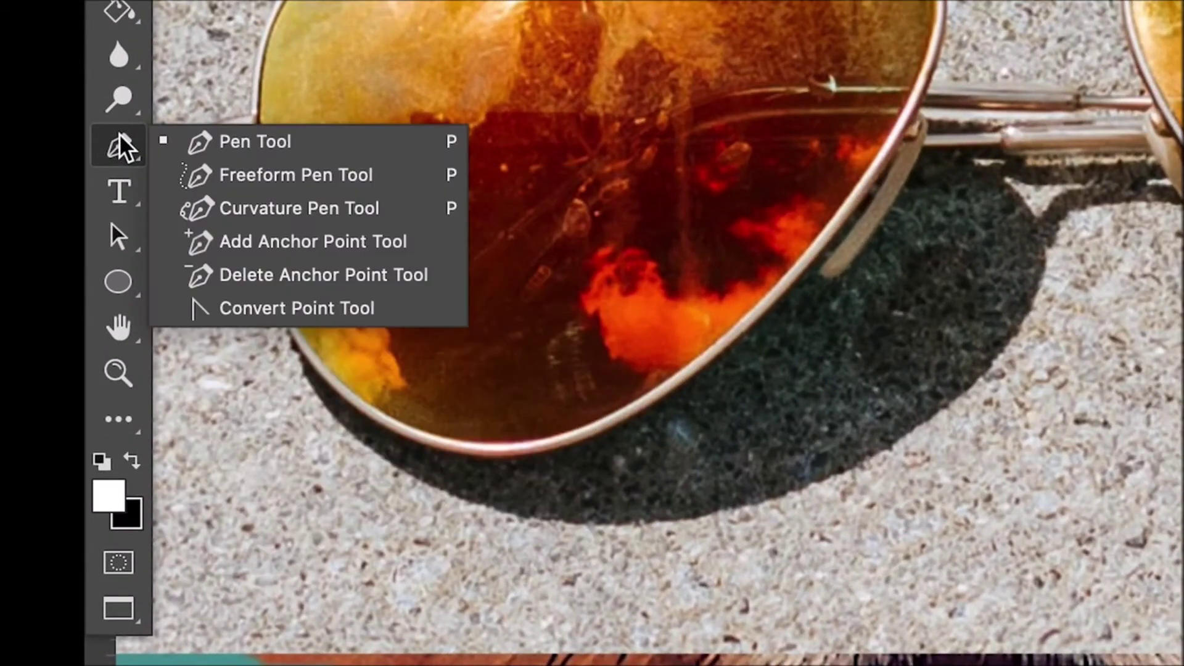
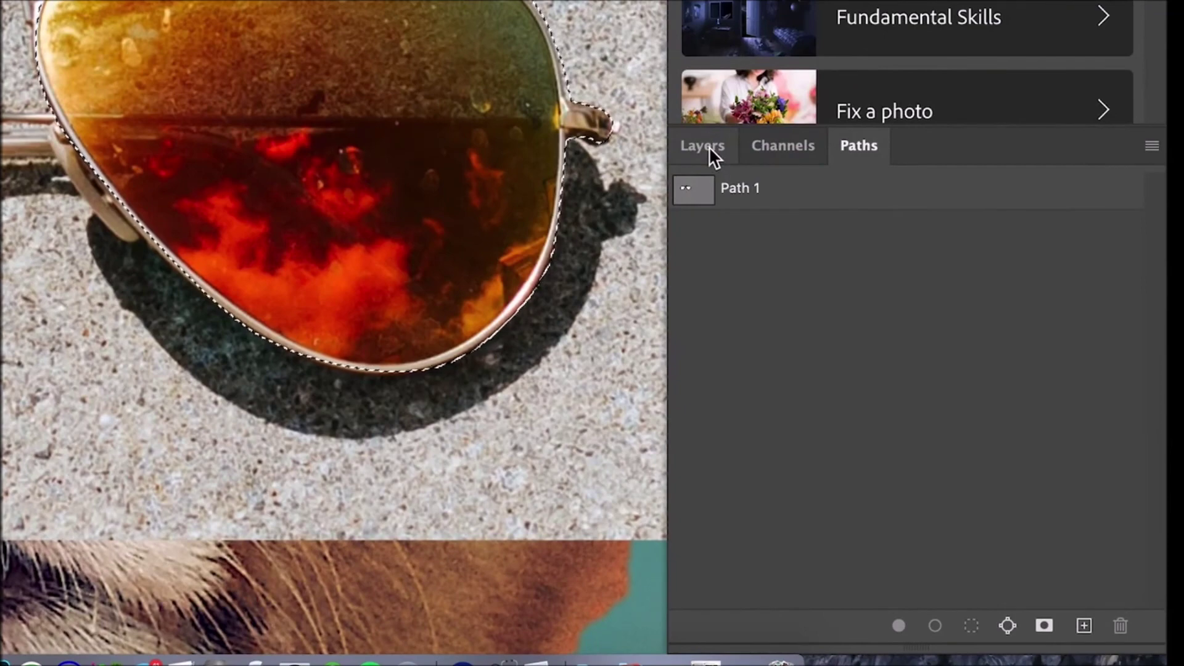
Step: Feather the sunglasses selection by 1 pixel and apply it as a layer mask on Layer 2
left_click(709, 148)
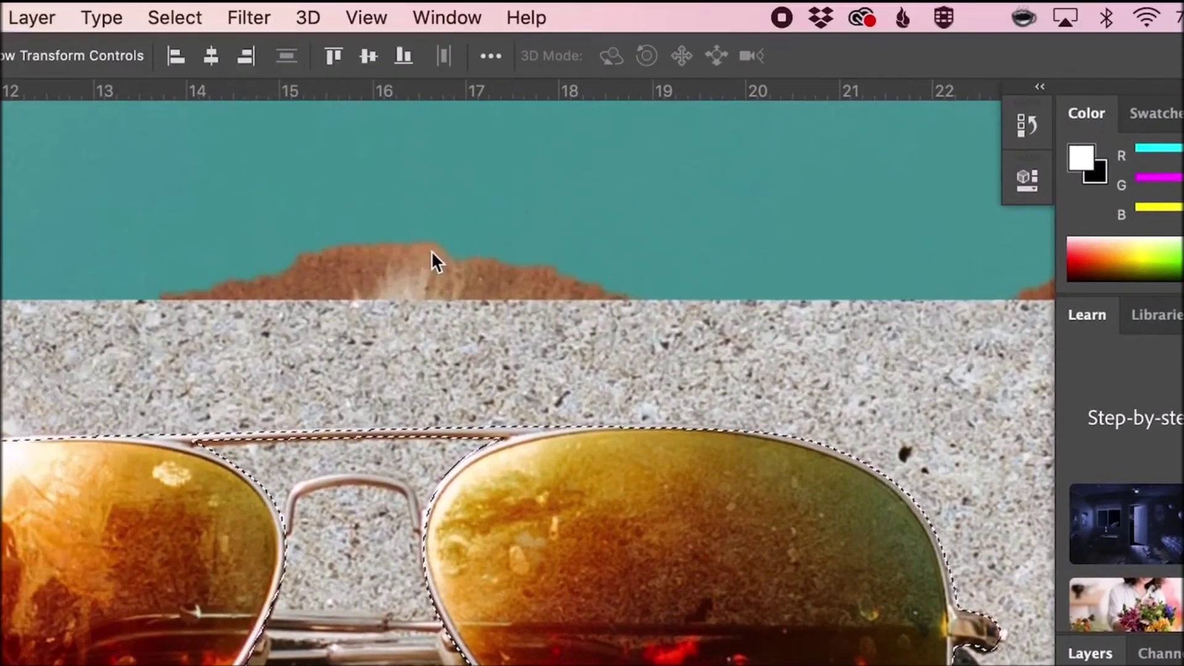
left_click(183, 6)
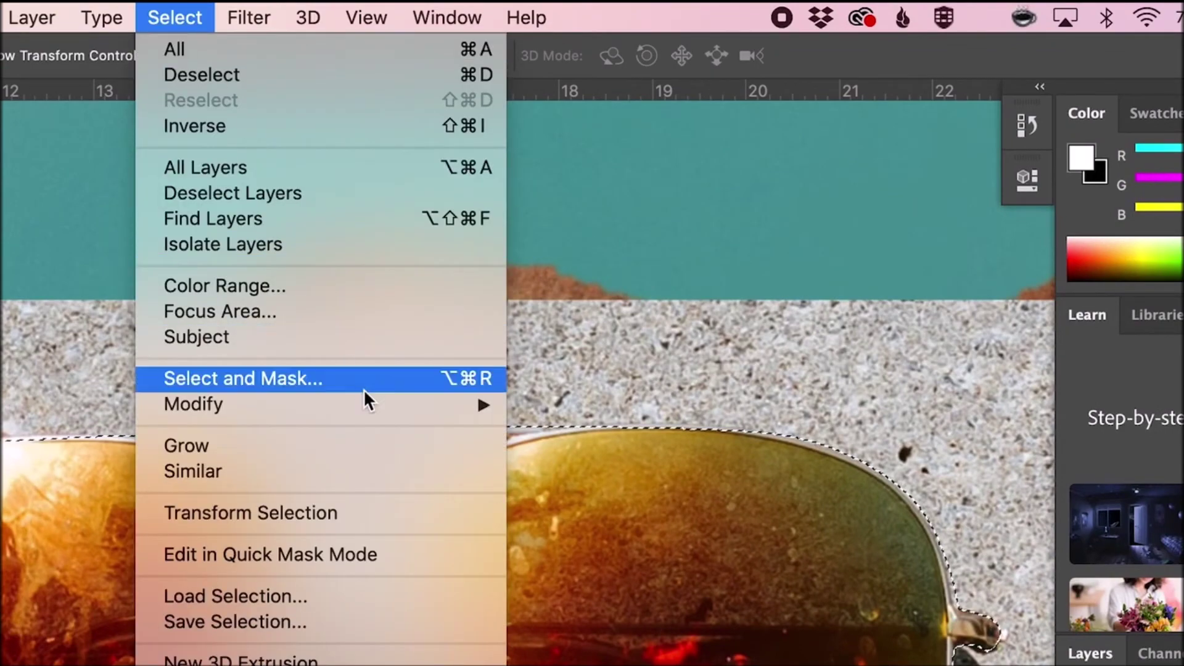
mouse_move(370, 404)
left_click(571, 507)
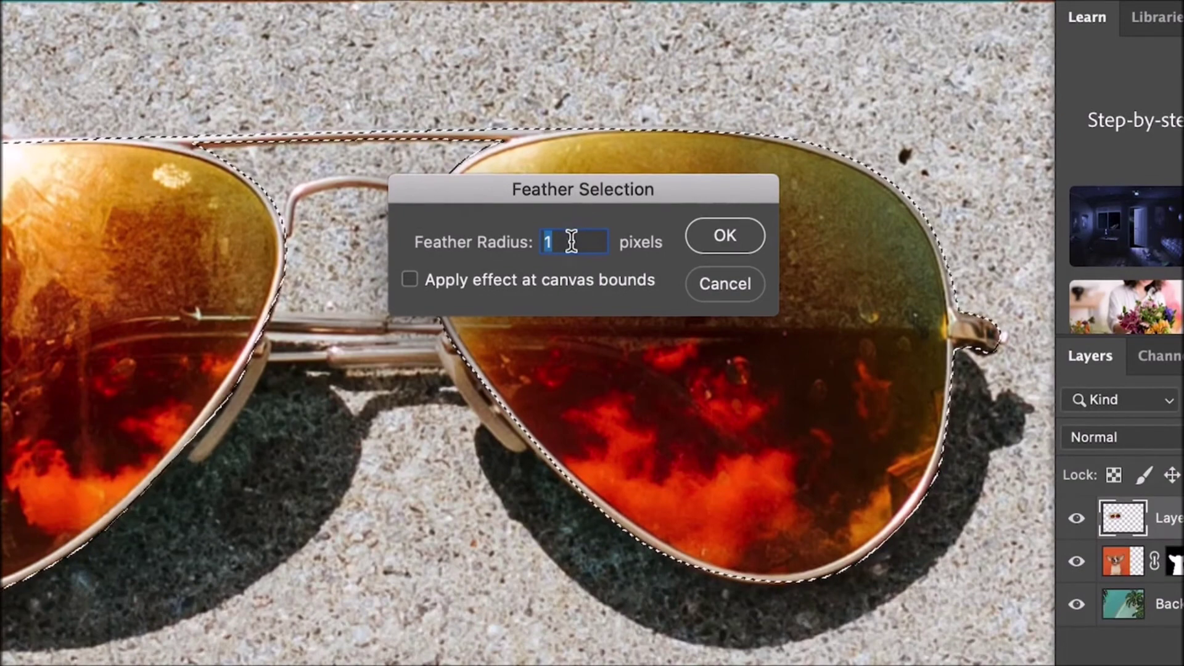
left_click(722, 240)
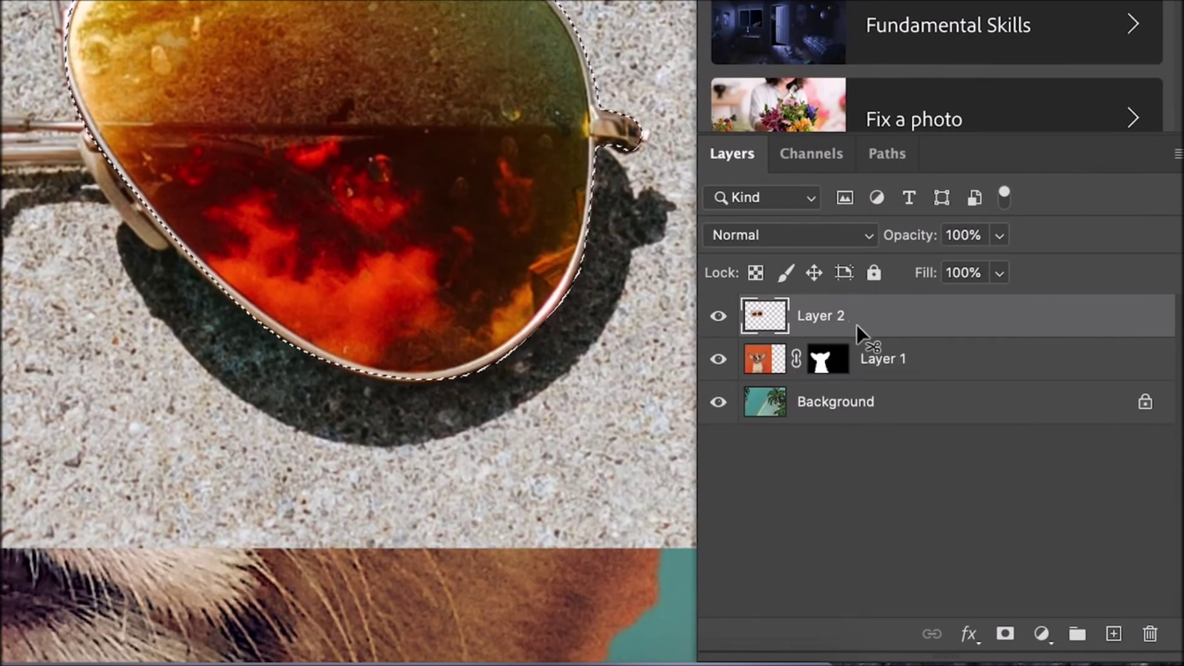
left_click(1011, 636)
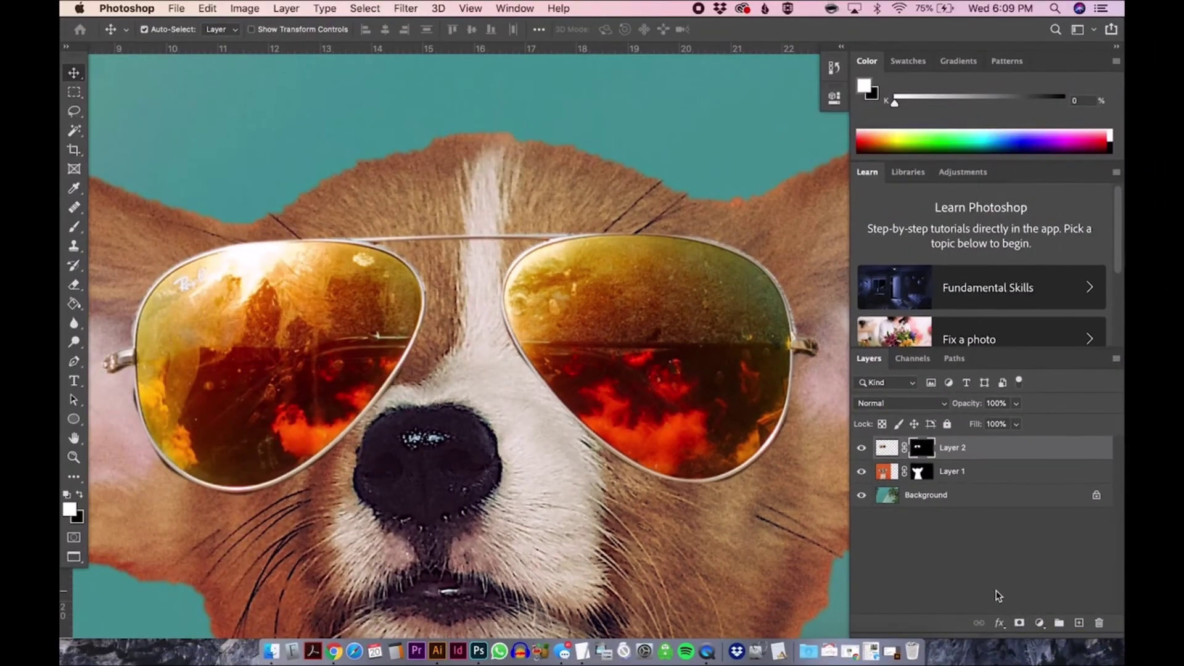
Step: Move the sunglasses image on Layer 2 slightly down and to the left on the puppy's face
key("super+0")
left_click(886, 448)
scroll(559, 343, "right", 2)
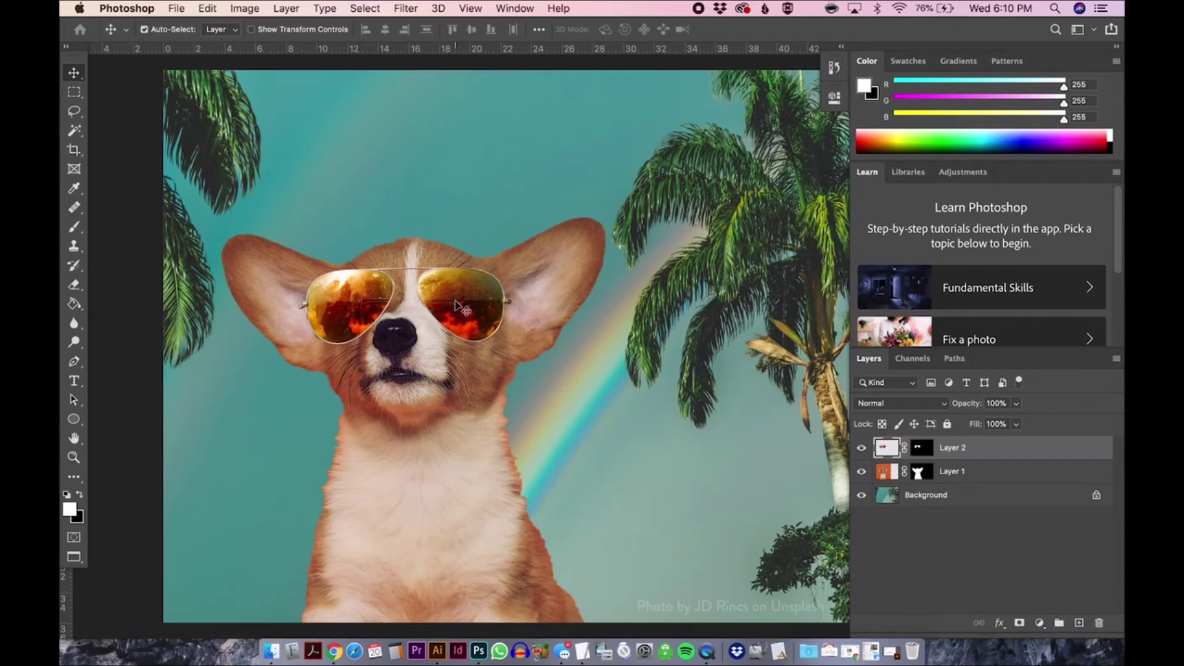
mouse_move(454, 306)
left_mouse_down()
mouse_move(440, 302)
mouse_move(447, 316)
left_mouse_up()
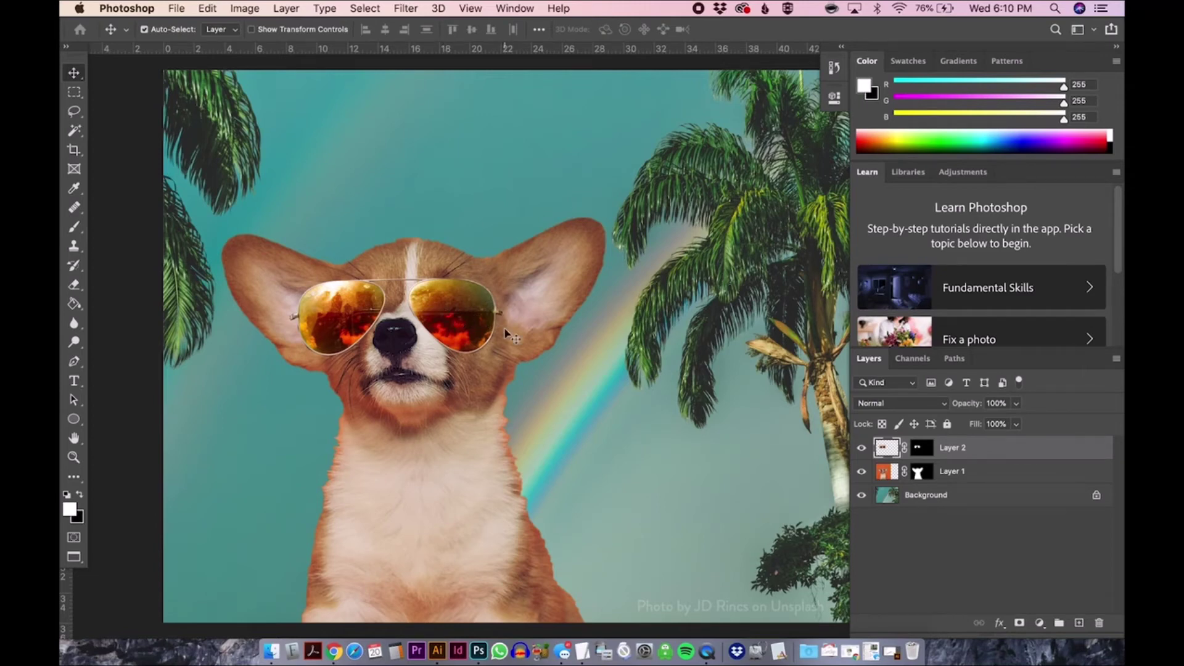
scroll(506, 333, "right", 2)
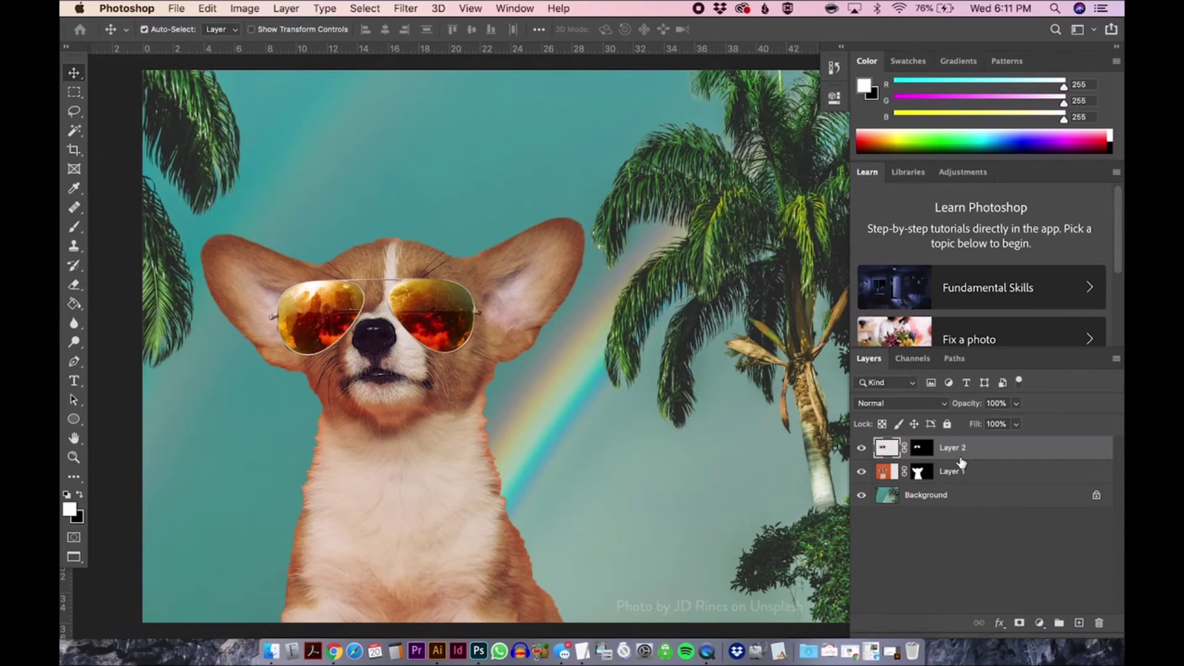
Step: Add a Color Balance adjustment layer above Layer 2
left_click(300, 10)
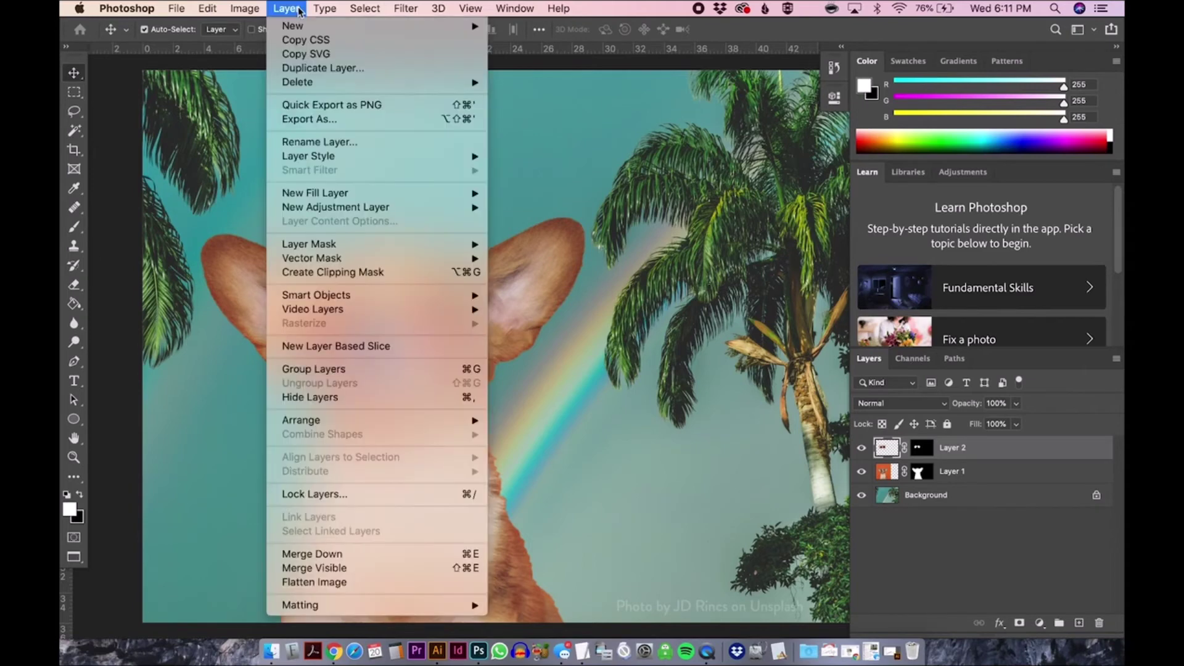
mouse_move(423, 210)
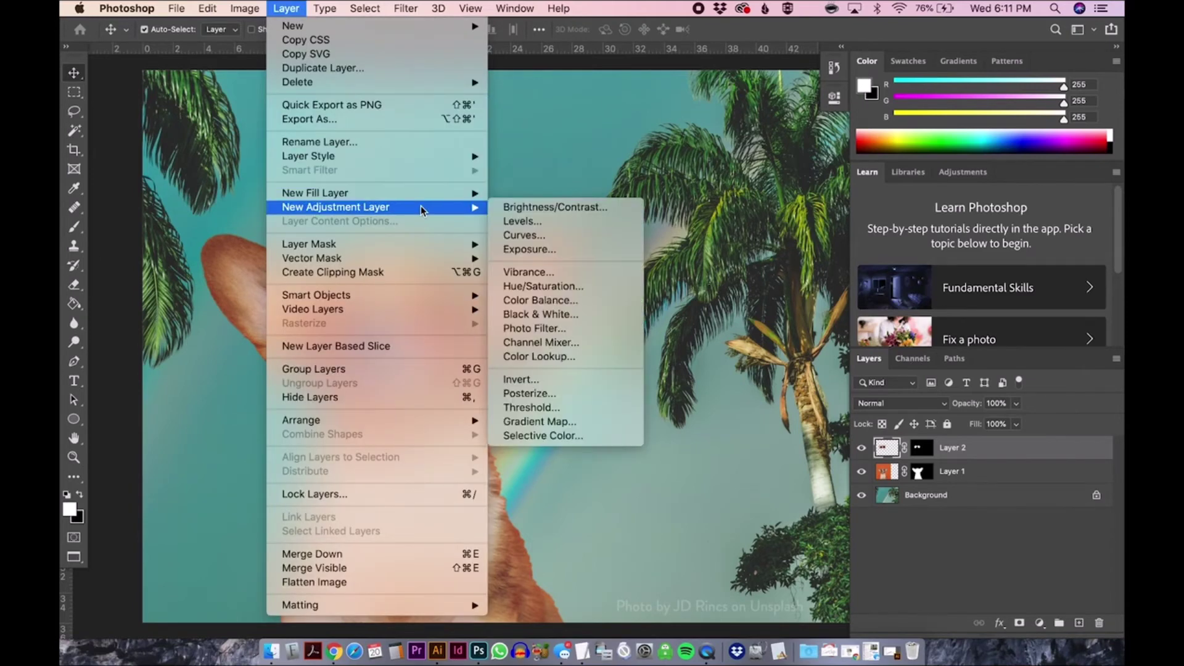
left_click(565, 301)
key("Return")
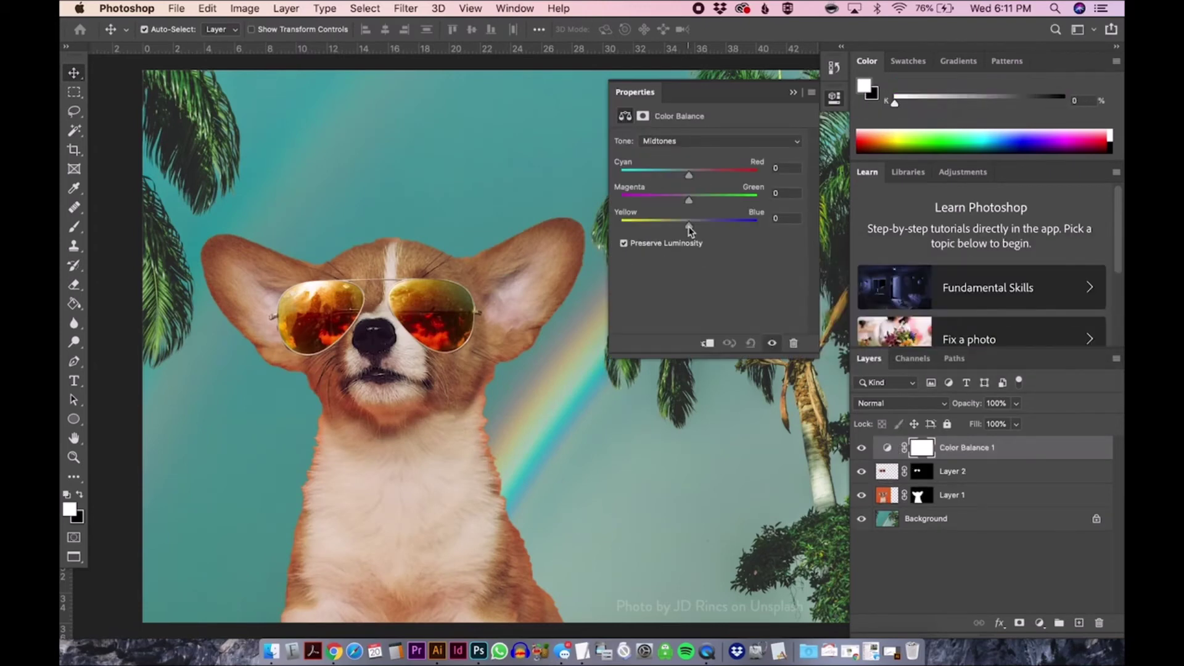
Step: Try strong midtone color shifts, ending with Cyan–Red at -100, Magenta–Green at +8 and Yellow–Blue at -100
left_click_drag(690, 230, 742, 228)
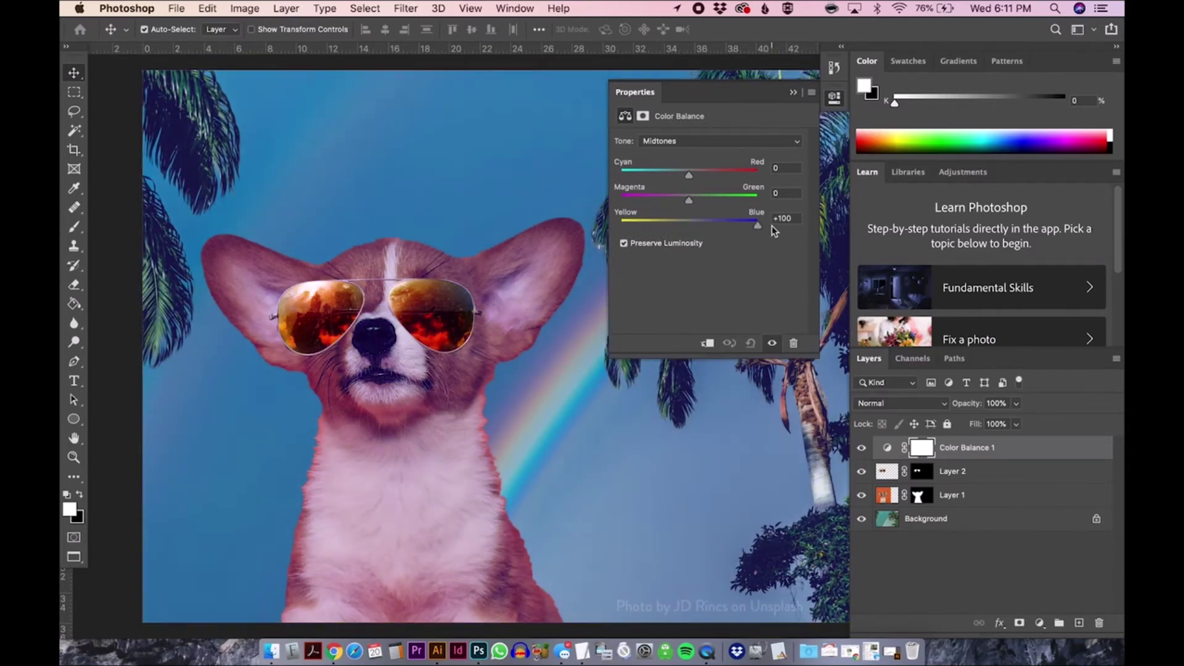
left_click_drag(759, 226, 696, 201)
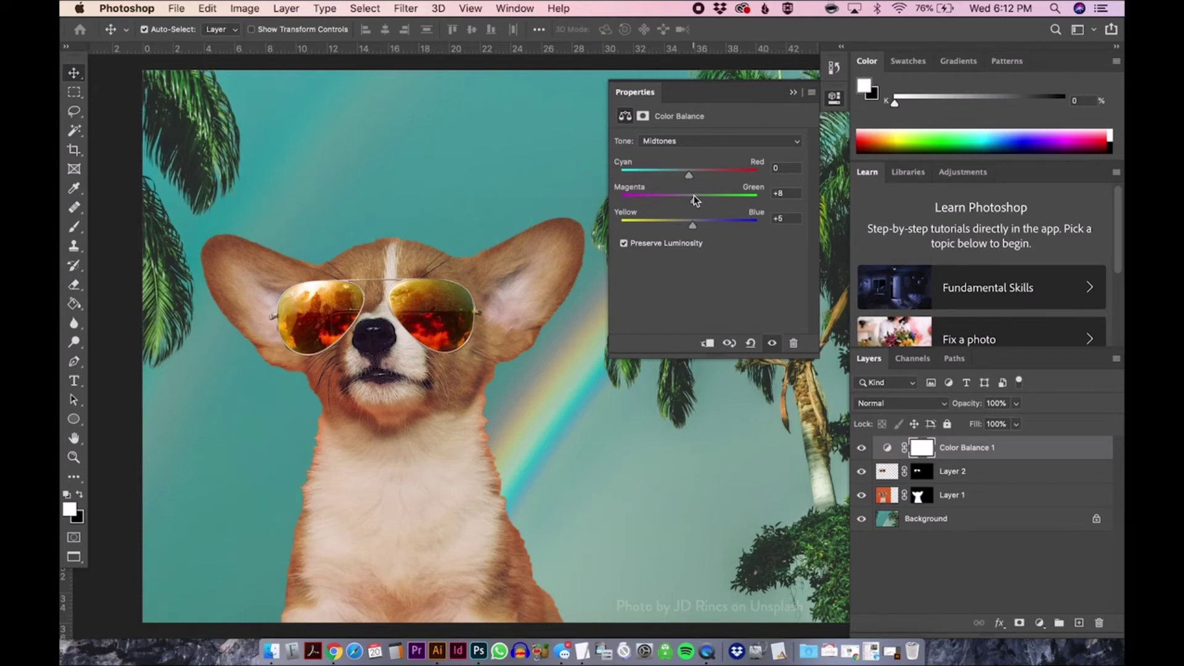
left_click_drag(692, 225, 620, 226)
left_click(619, 177)
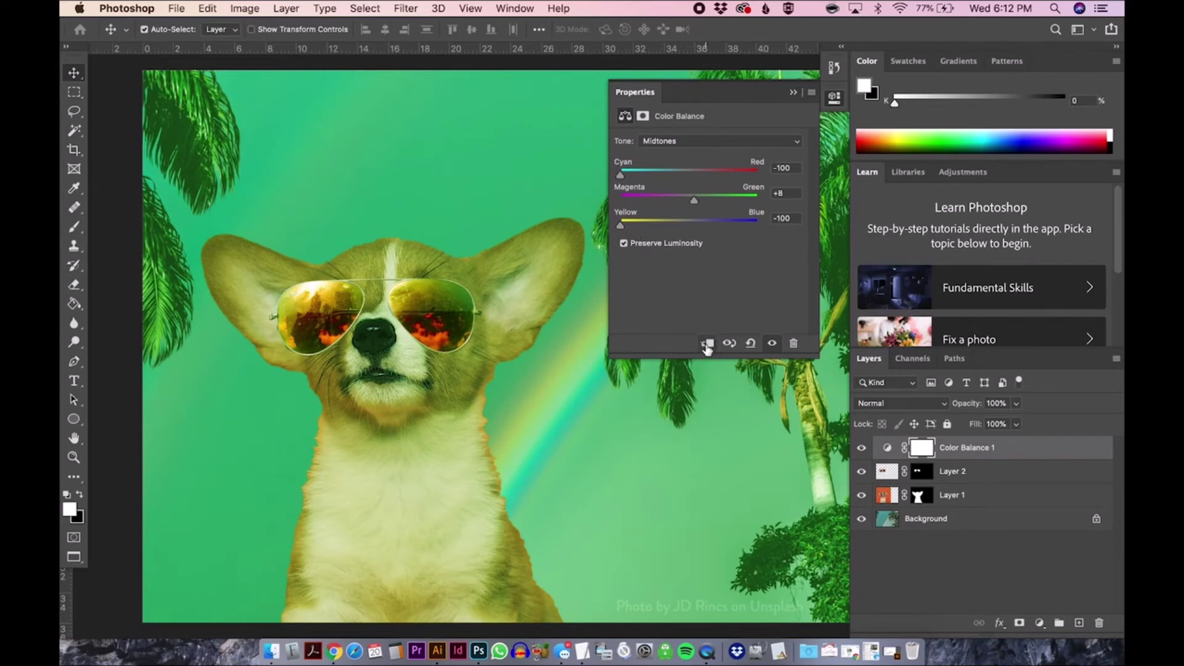
Step: Try clipping the adjustment to Layer 2 with Magenta–Green and Yellow–Blue at +100, and release the clipping again
left_click(708, 345)
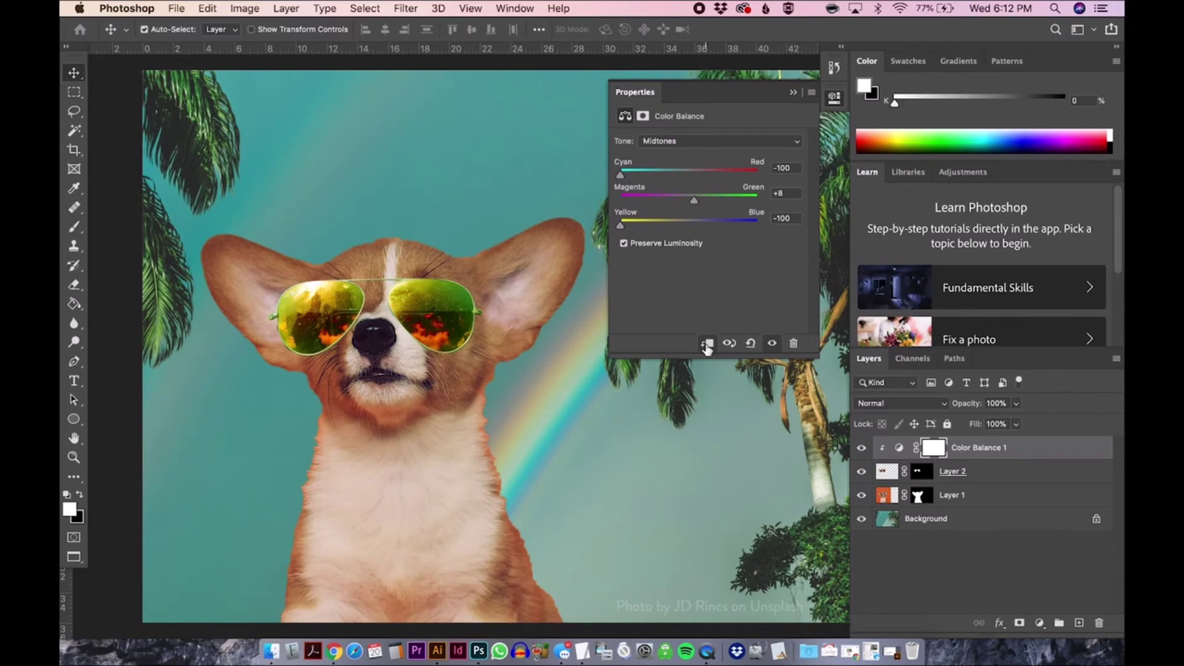
left_click_drag(693, 224, 766, 223)
left_click_drag(699, 202, 780, 202)
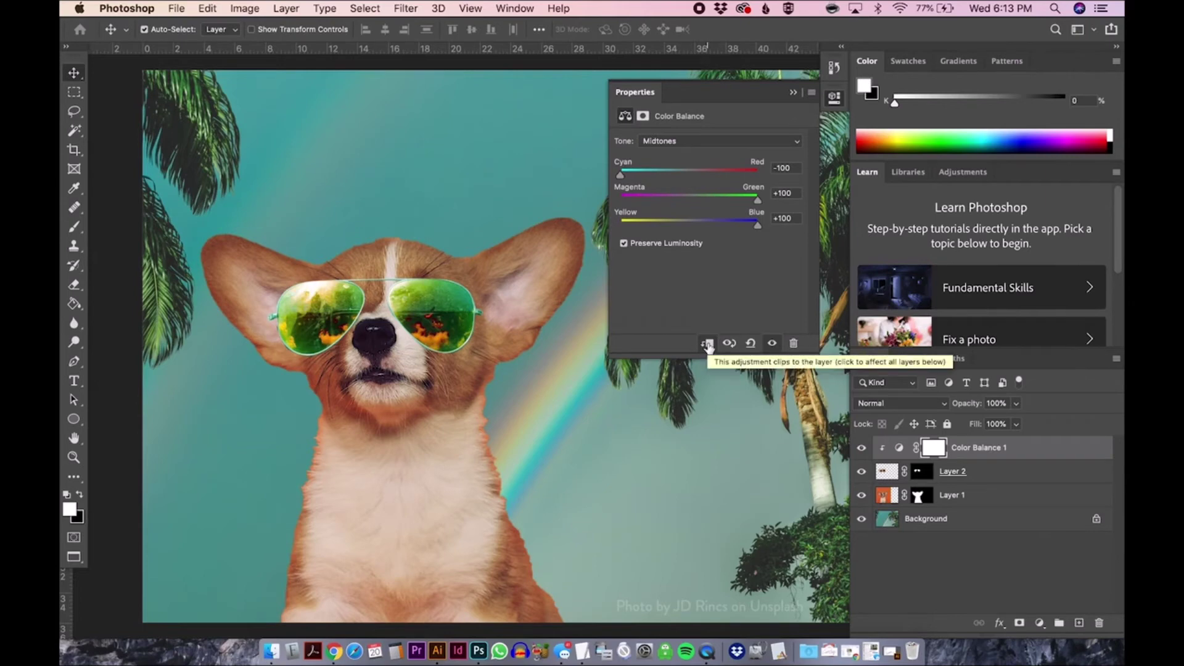
left_click(708, 344)
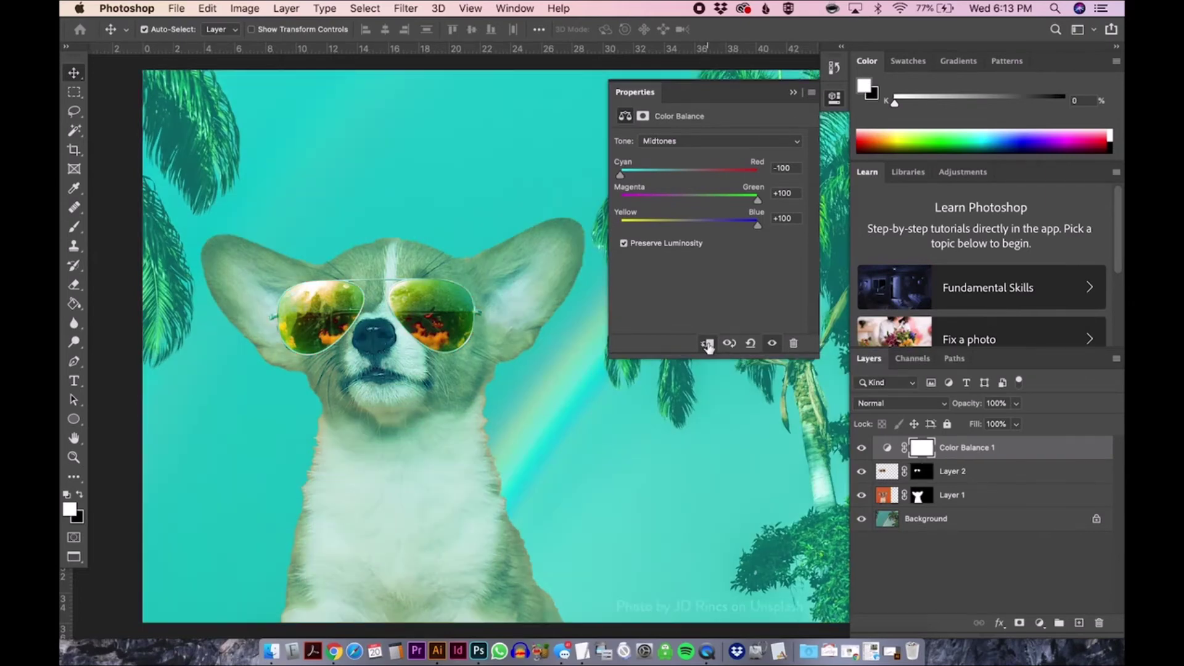
Step: Set the midtones to +15 Cyan–Red, +11 Magenta–Green and +11 Yellow–Blue
left_click(697, 199)
left_click(697, 223)
left_click(699, 171)
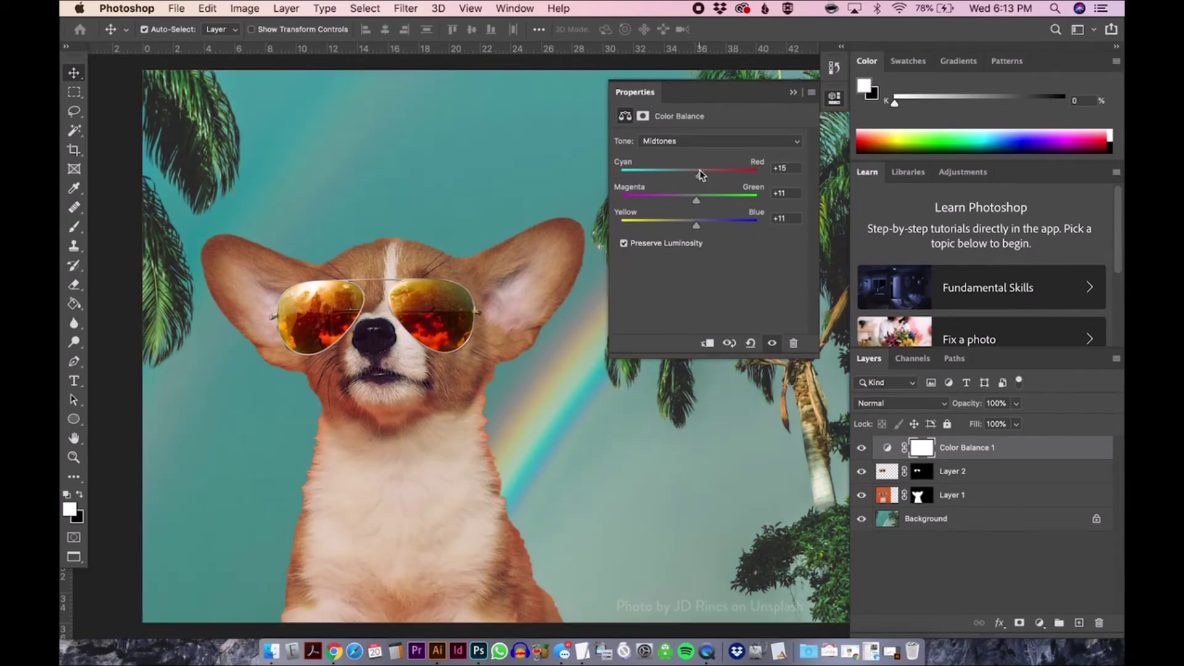
Step: Set the shadows' Cyan–Red balance to +30 and the midtones' Yellow–Blue balance to -16, and collapse the adjustment settings
left_click(700, 143)
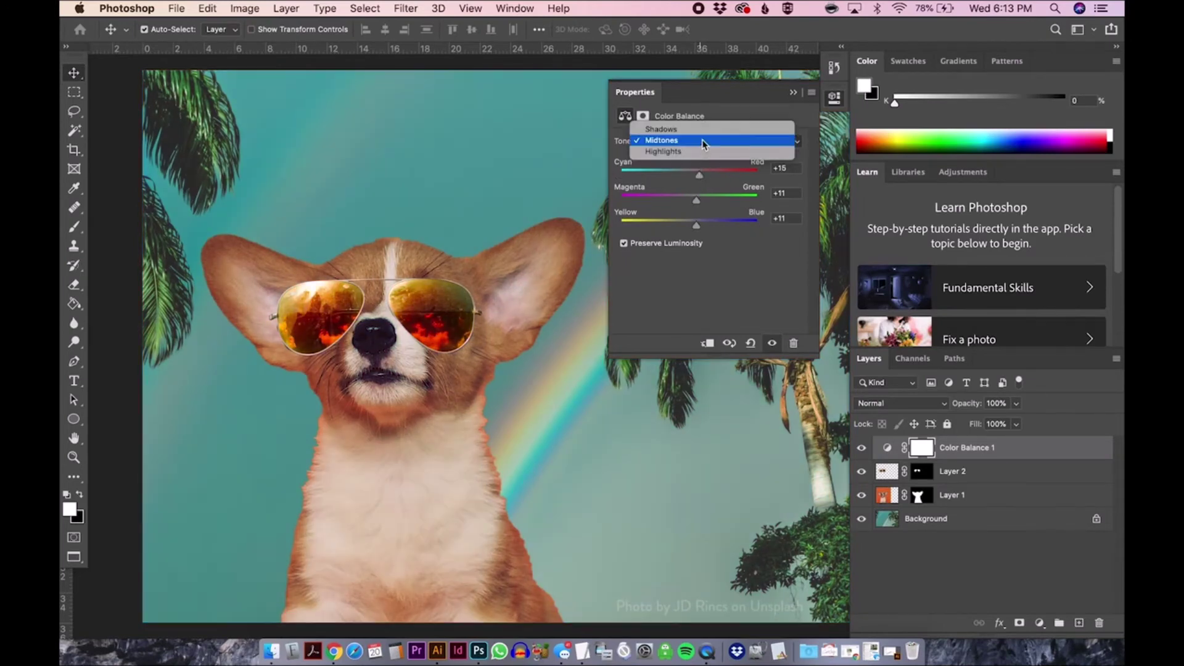
left_click(707, 129)
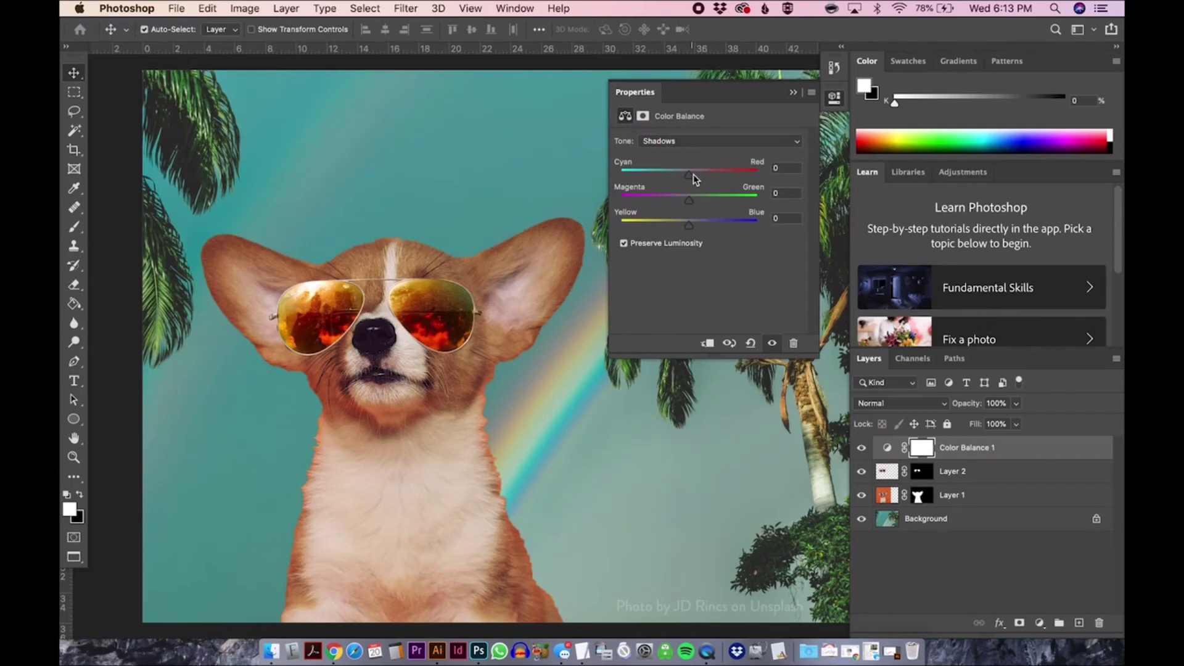
left_click(709, 174)
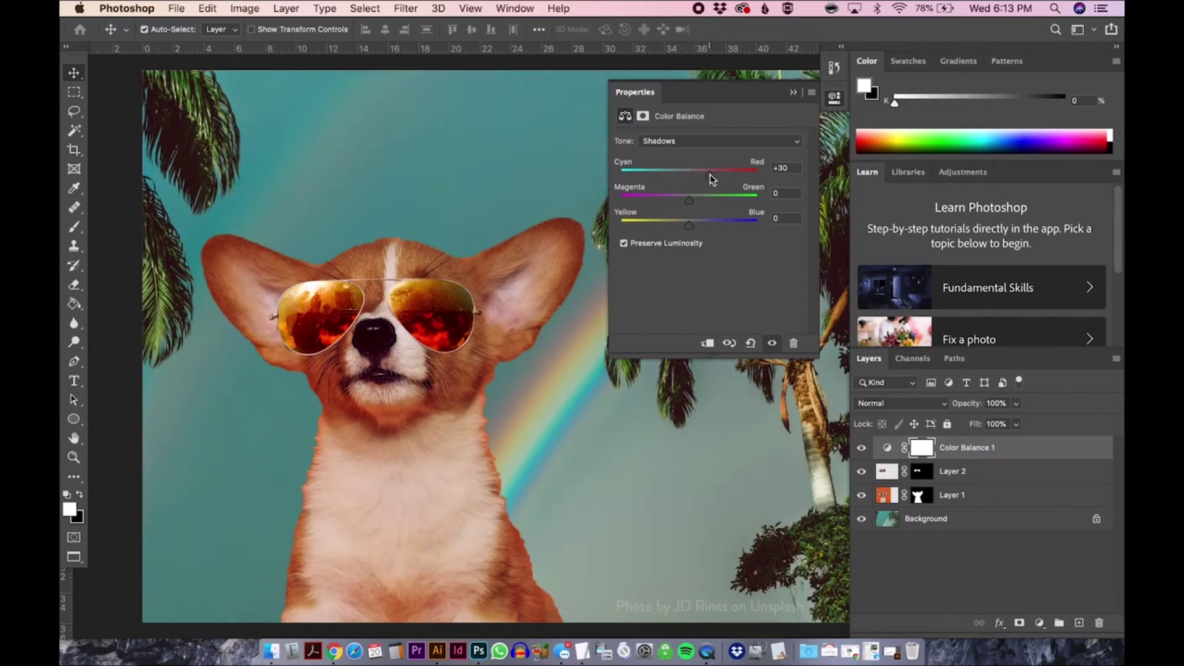
left_click(681, 141)
left_click(679, 154)
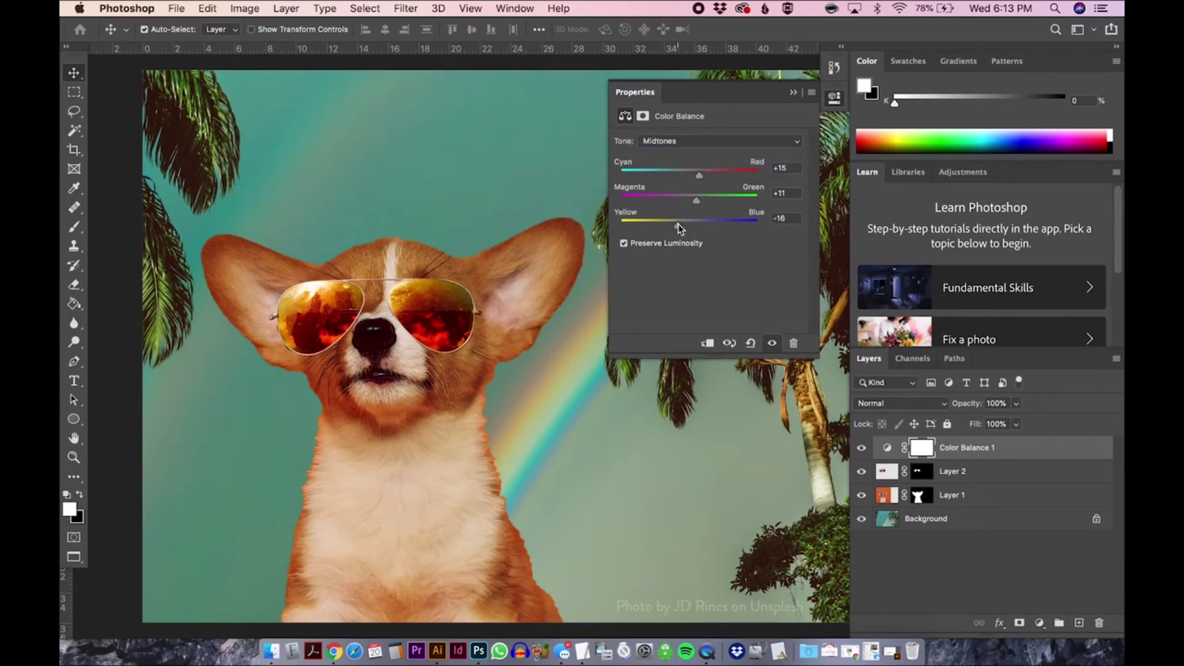
left_click_drag(679, 227, 677, 227)
left_click(794, 93)
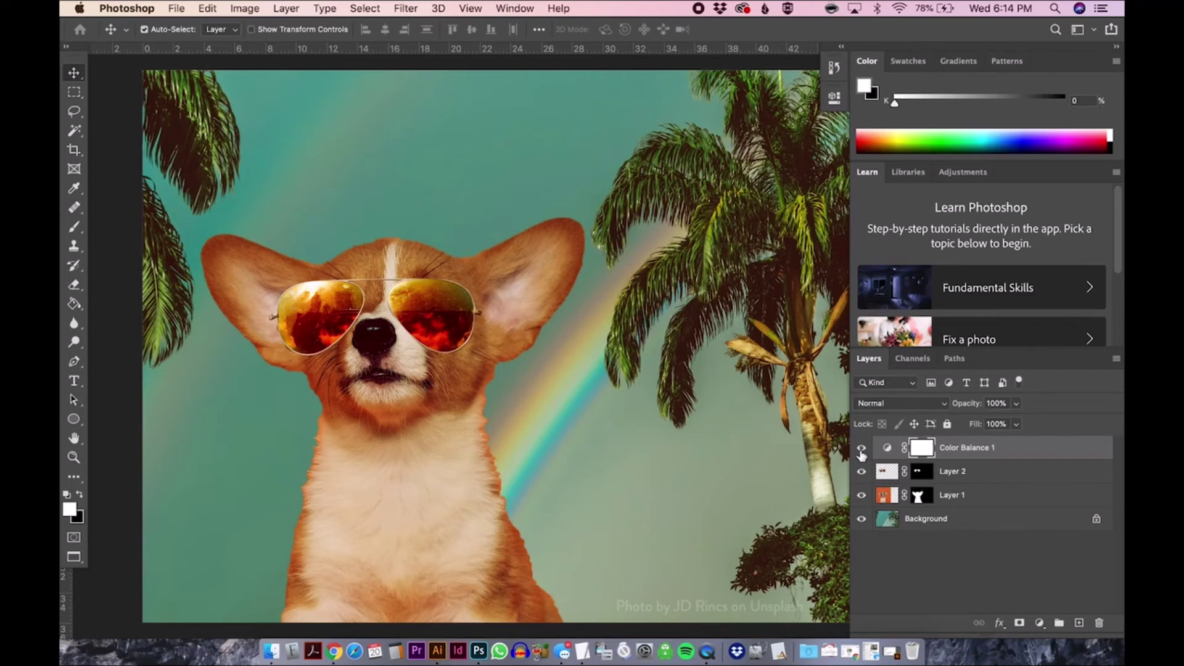
Step: Hide and show the Color Balance, sunglasses and puppy layers one at a time to check what each contributes
left_click(862, 452)
left_click(862, 450)
left_click(862, 471)
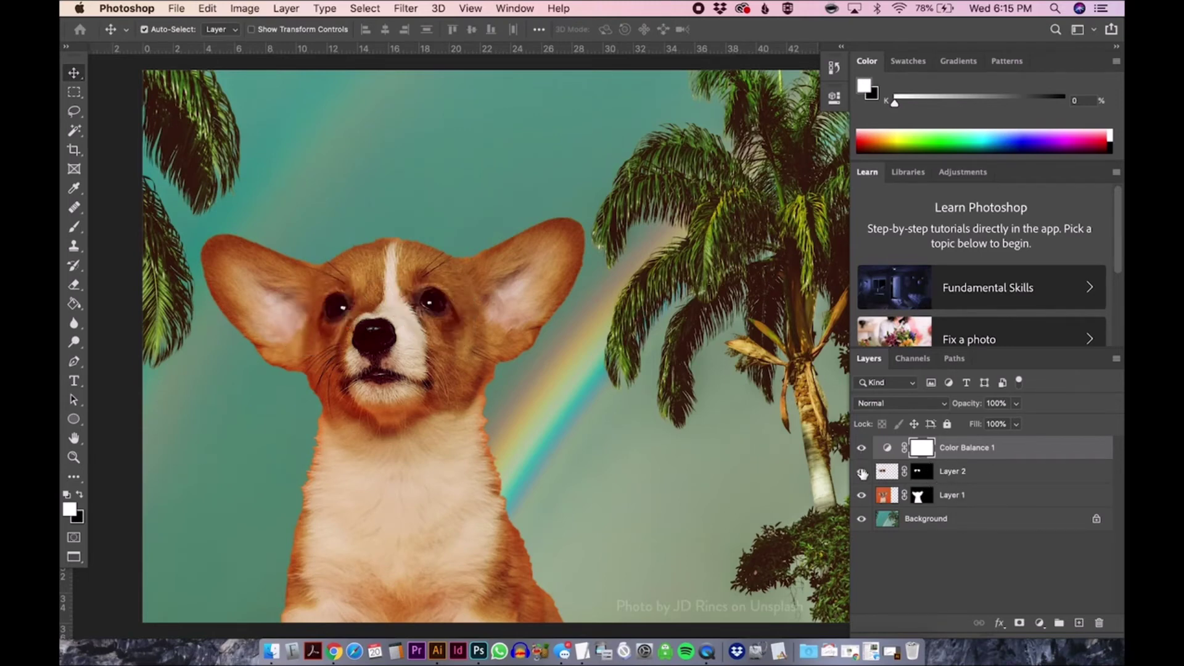
left_click(863, 472)
left_click(862, 496)
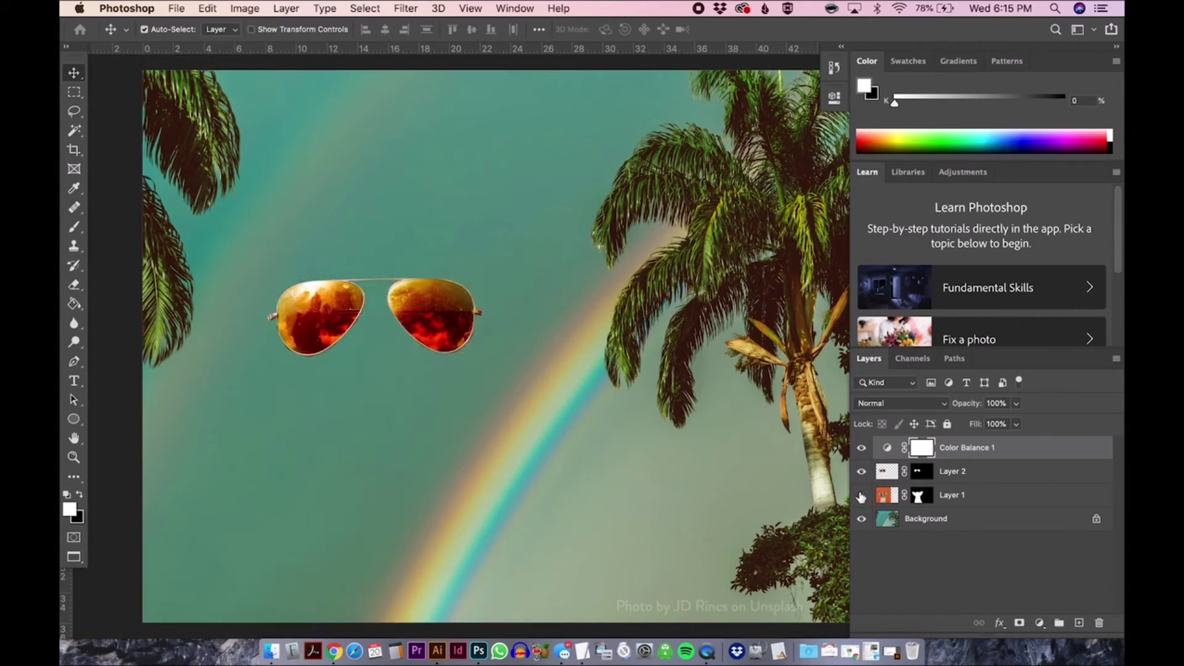
left_click(862, 496)
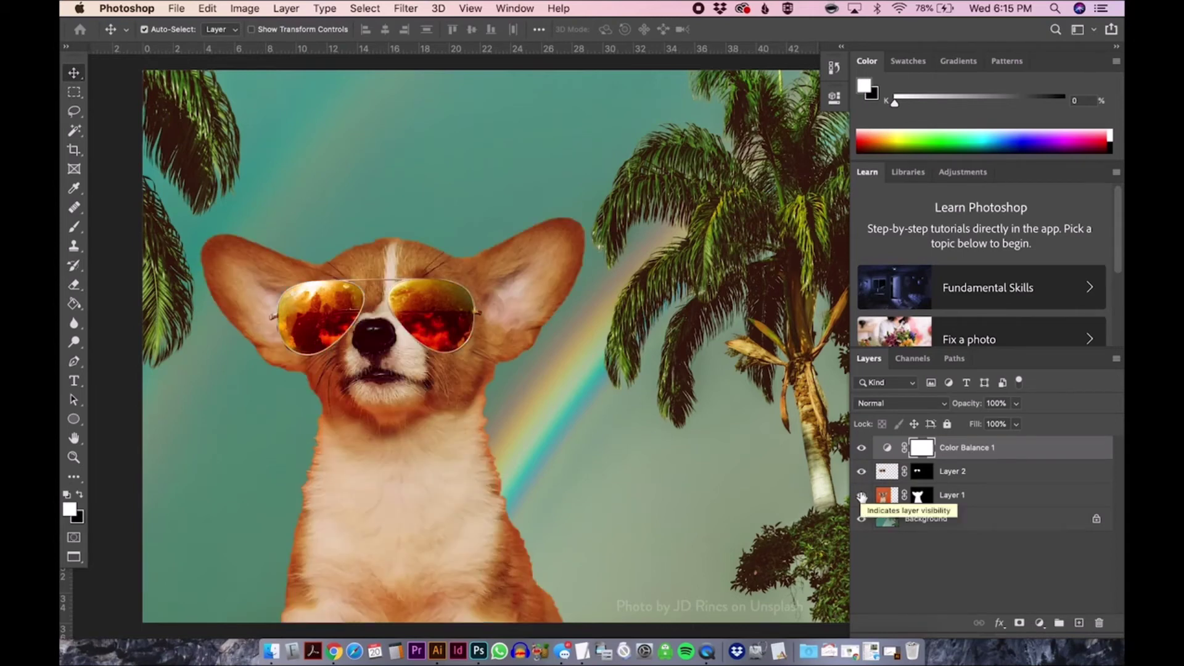
Step: Duplicate all four layers from Color Balance 1 down to Background and merge the copies into a single layer
scroll(727, 480, "right", 3)
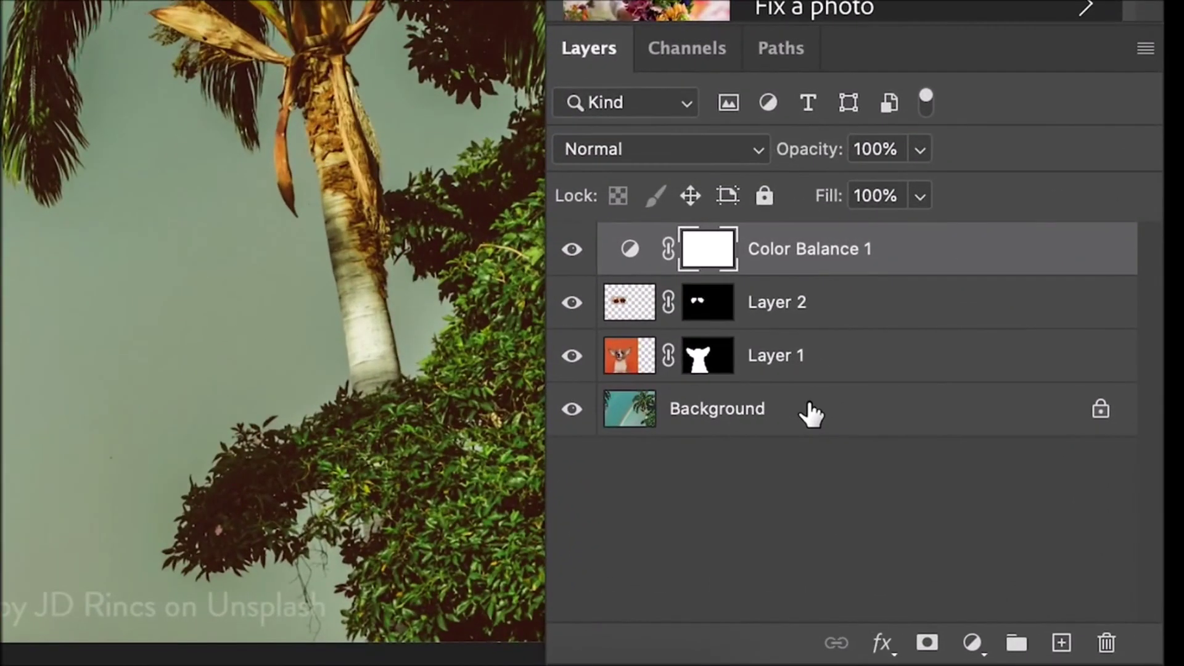
left_click(966, 517, "shift")
left_click(838, 264)
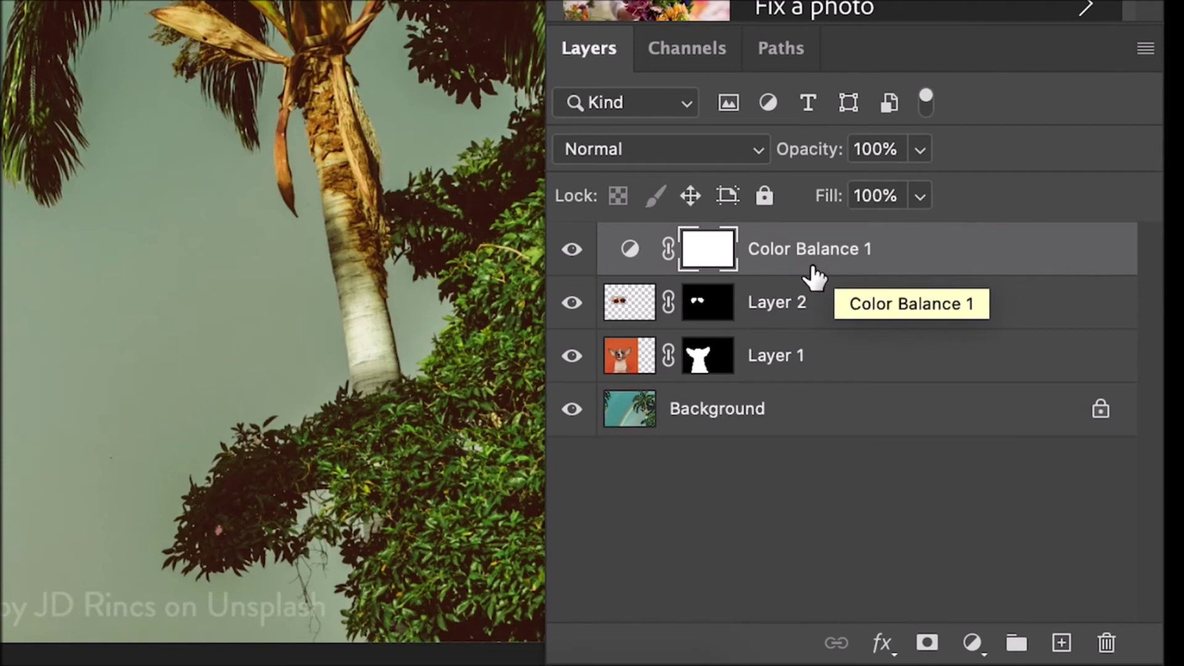
left_click(770, 416, "shift")
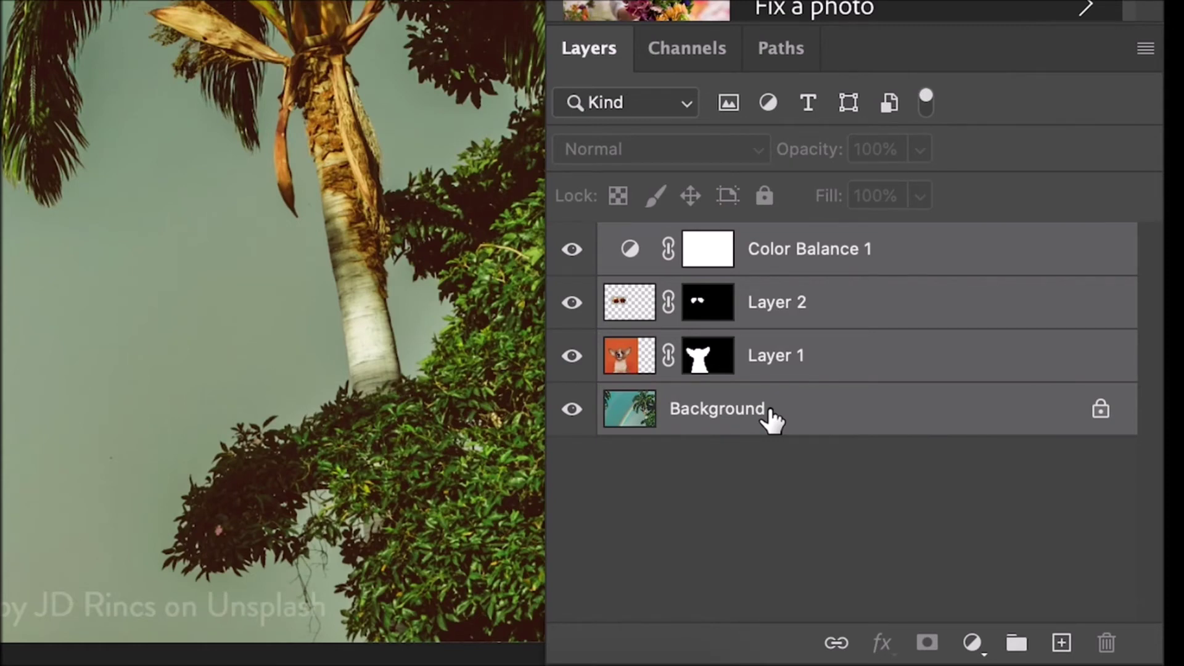
key("ctrl+j")
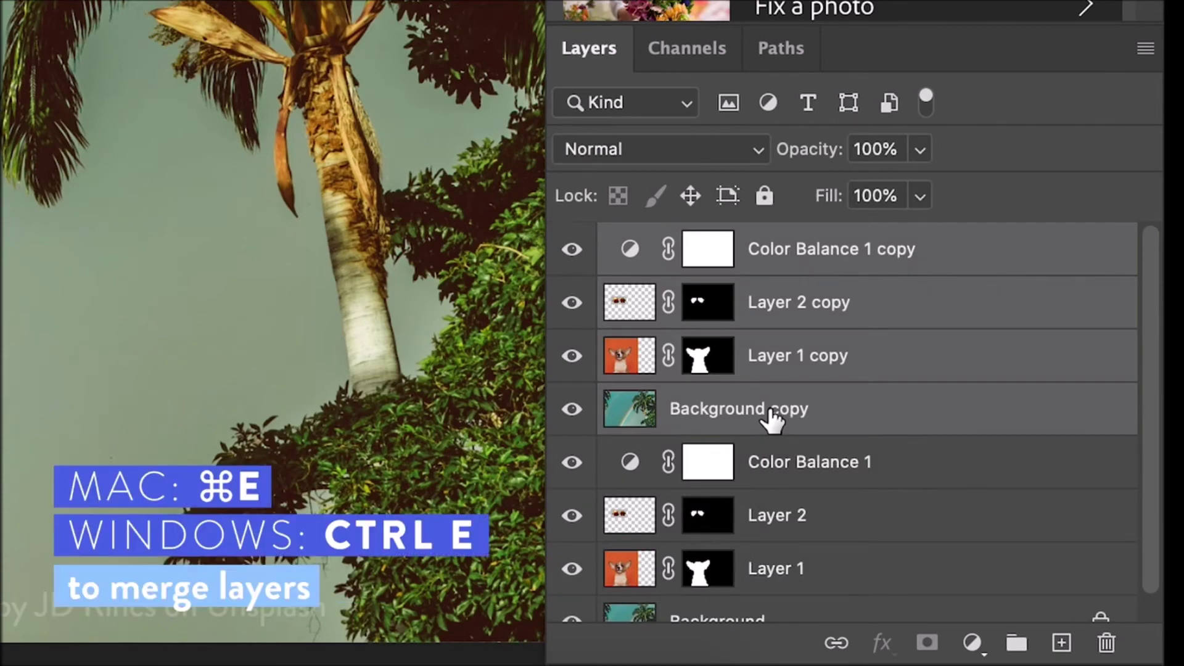
key("ctrl+e")
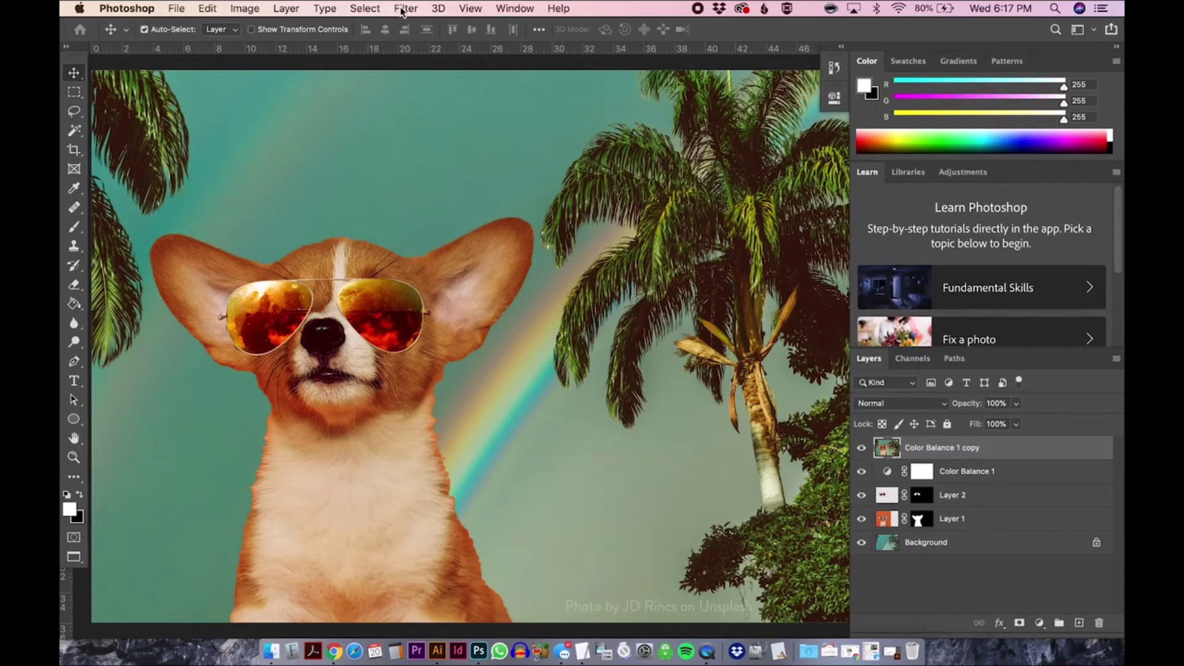
Step: Start the Lens Flare filter on the merged layer, try 35mm Prime, and place the flare on the sunglasses' left lens
left_click(404, 8)
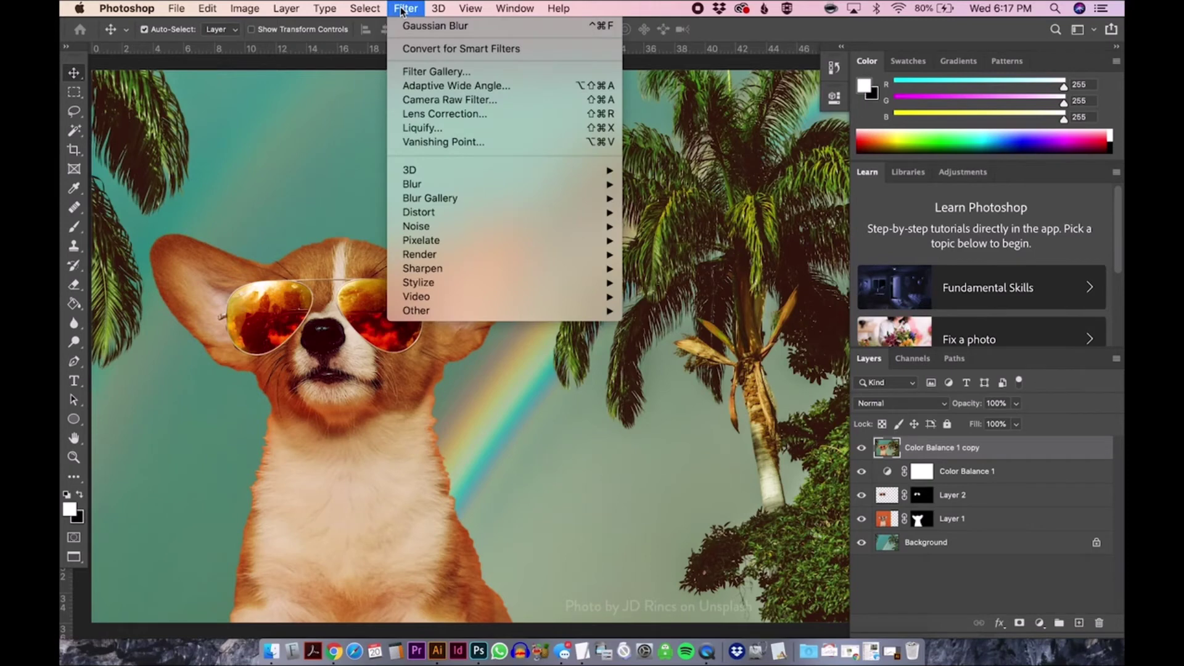
mouse_move(553, 261)
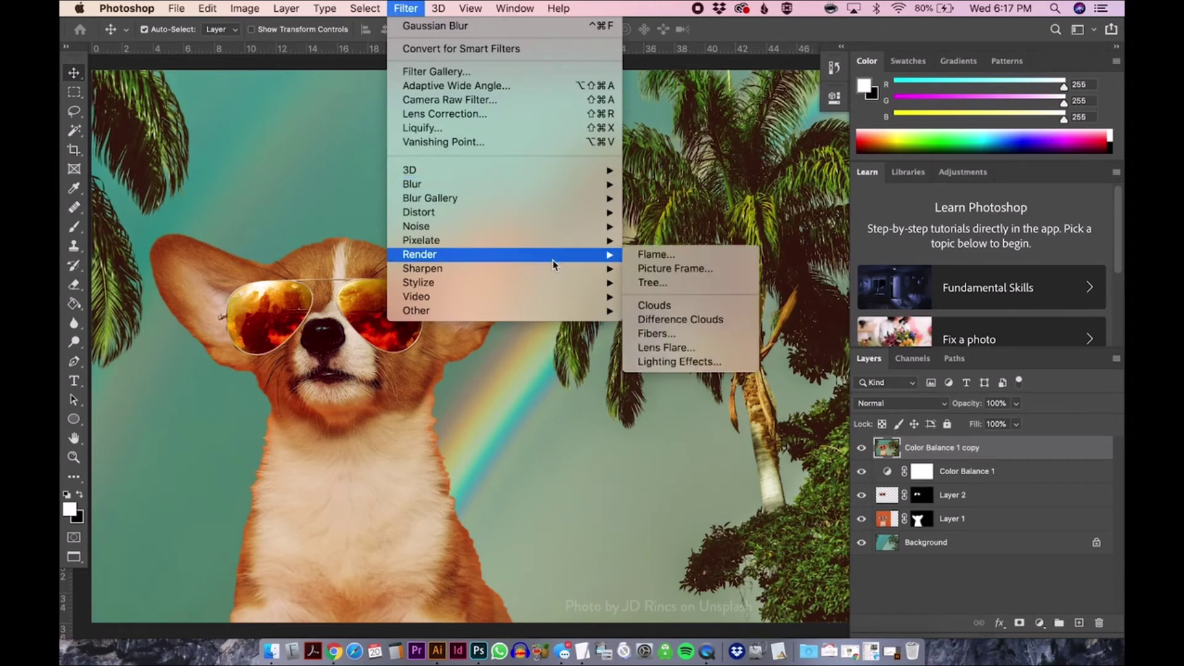
left_click(667, 349)
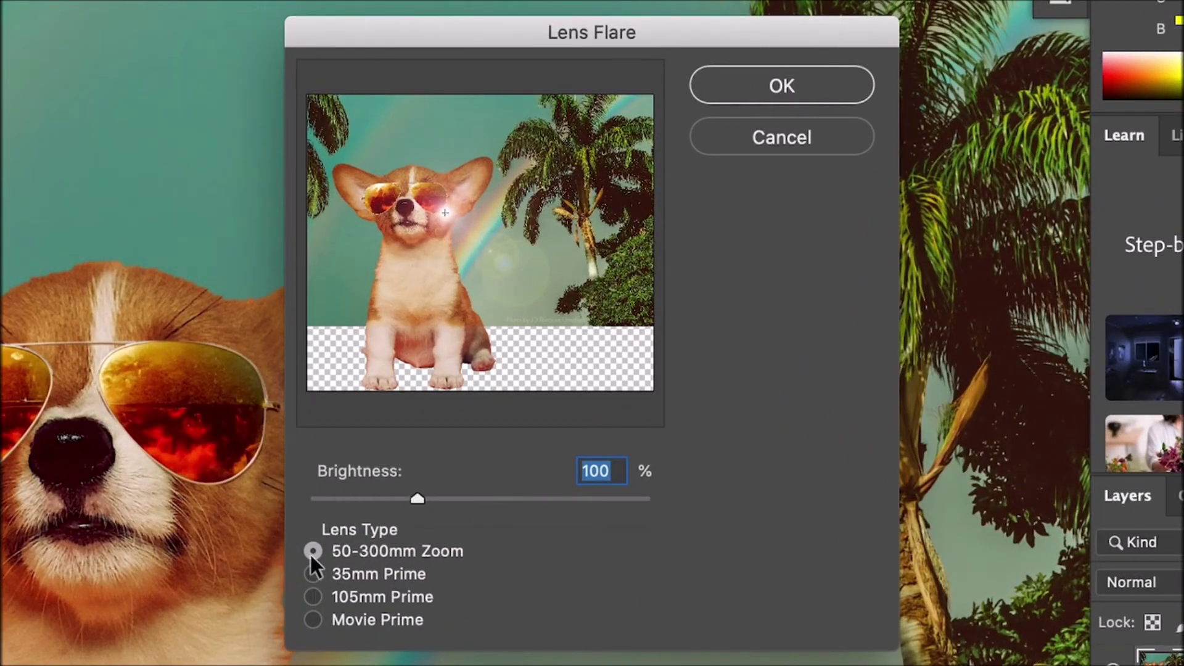
left_click_drag(446, 214, 389, 151)
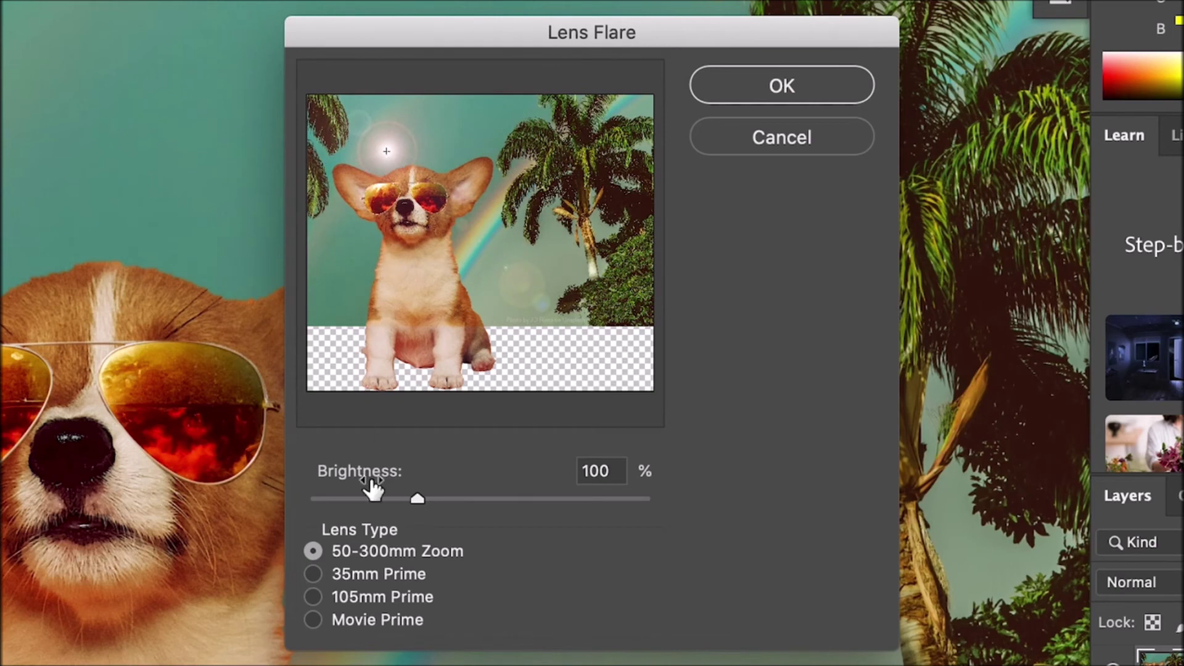
left_click(312, 574)
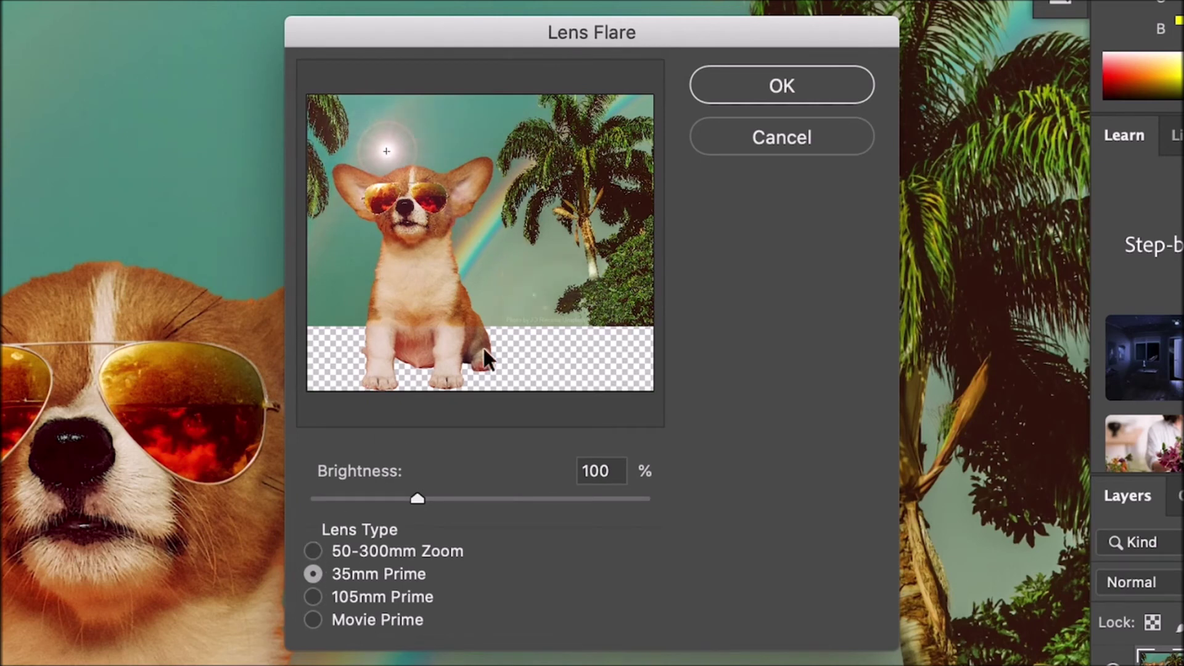
left_click_drag(442, 196, 383, 184)
Step: Try the other lens types, apply the flare as 50-300mm Zoom at 68% brightness, and compare the image with the flare layer hidden and shown
left_click(314, 597)
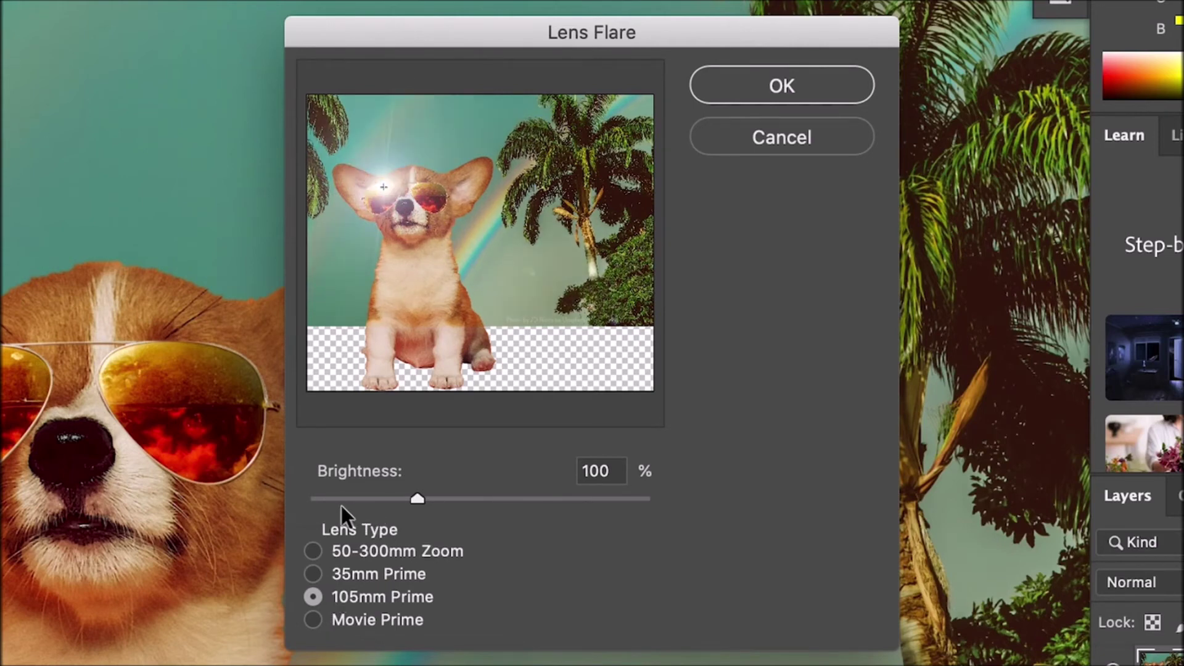
left_click_drag(411, 497, 387, 505)
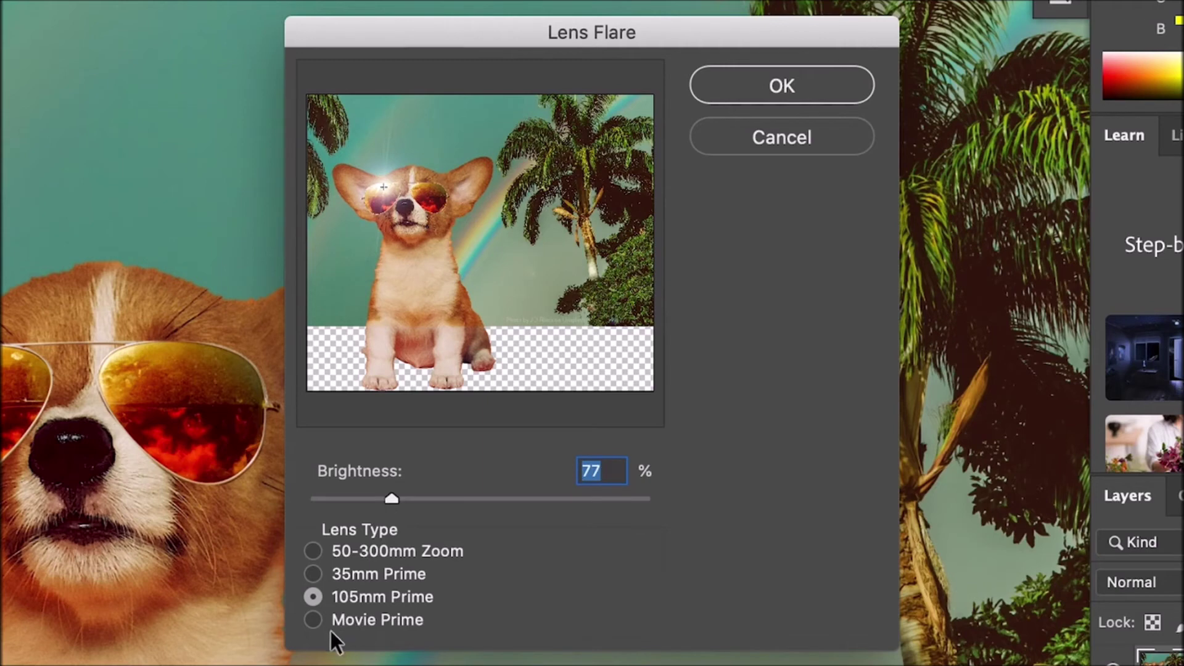
left_click(313, 619)
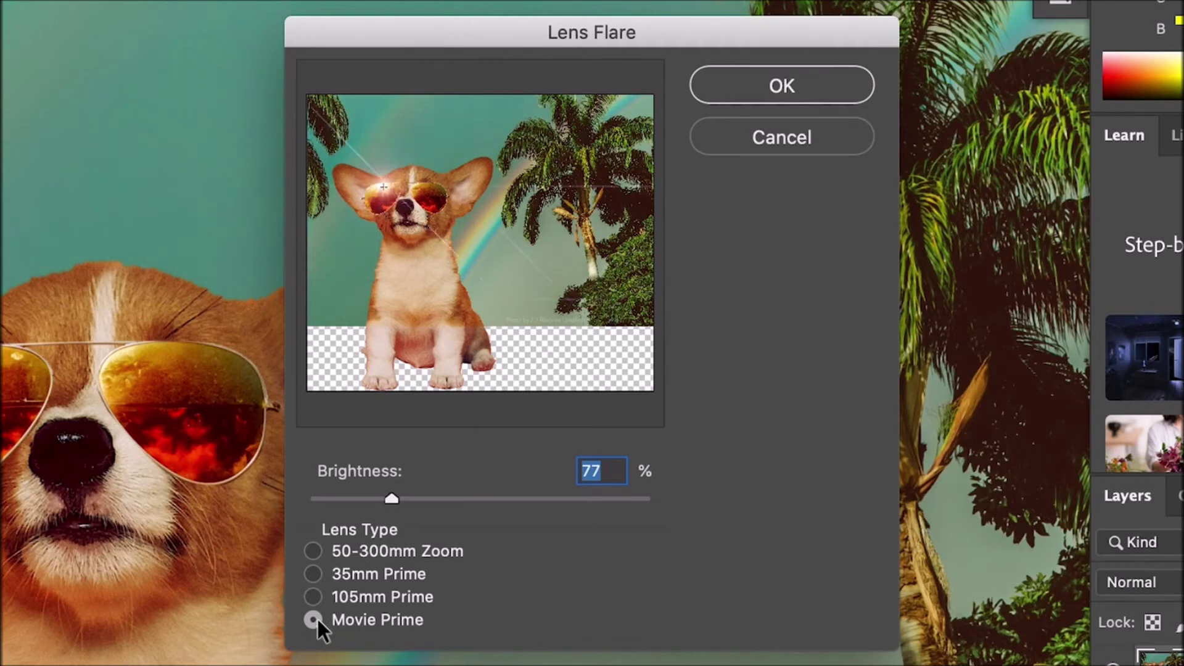
left_click(313, 551)
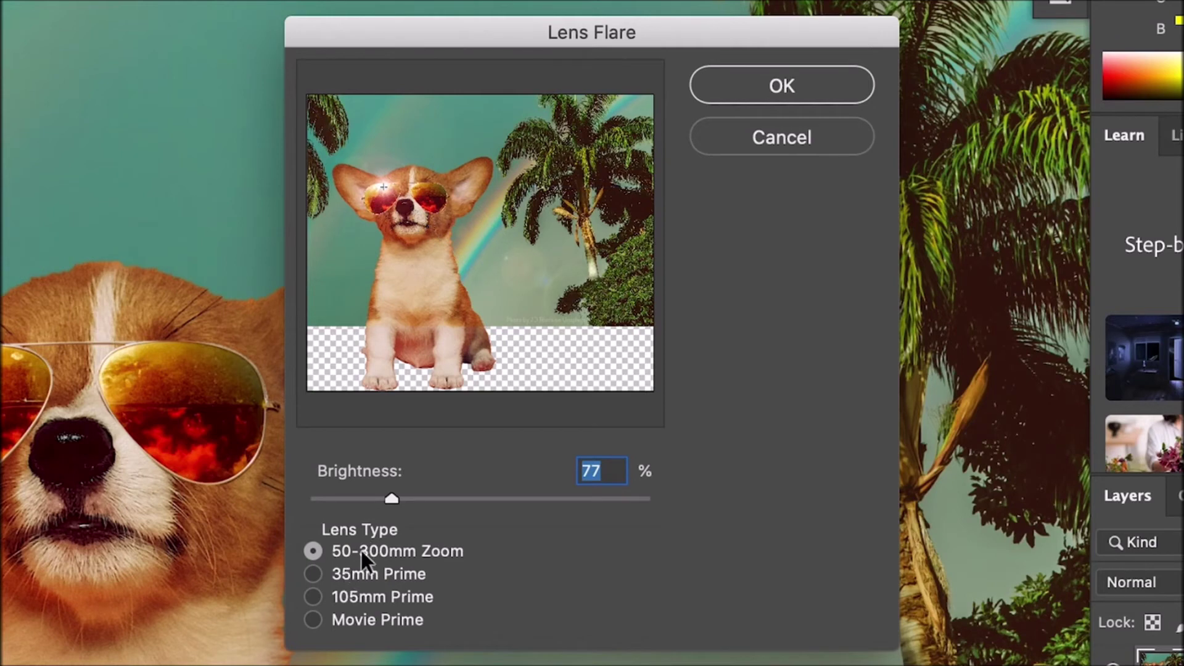
mouse_move(390, 497)
left_mouse_down()
mouse_move(401, 496)
mouse_move(380, 496)
left_mouse_up()
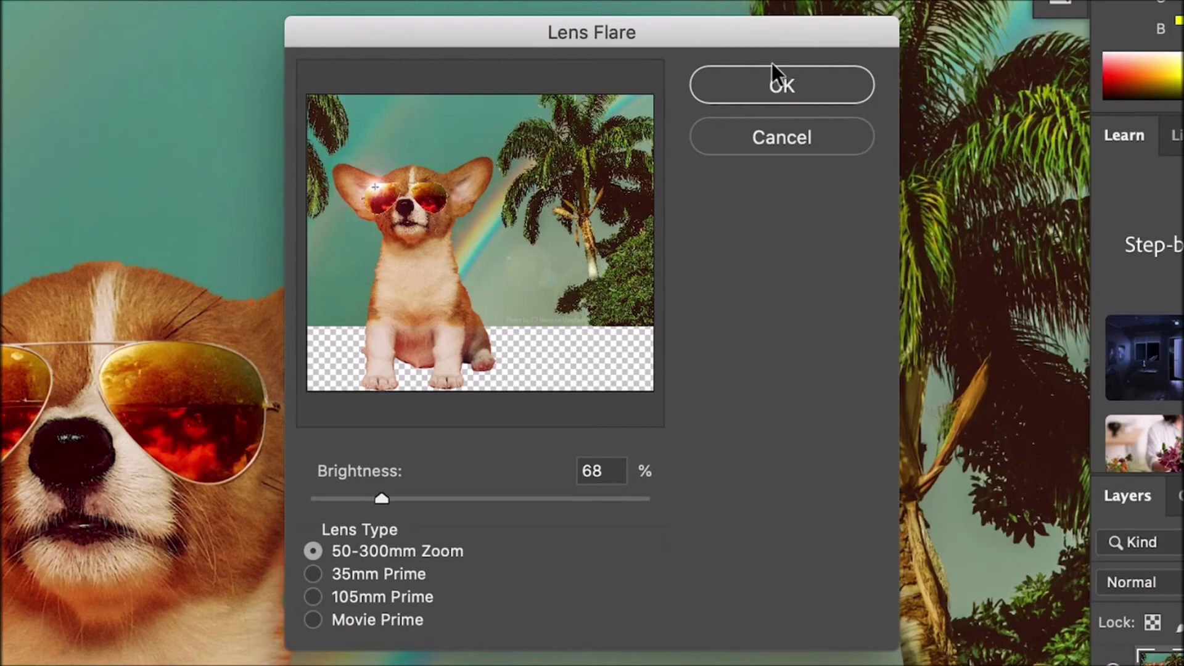
left_click(745, 82)
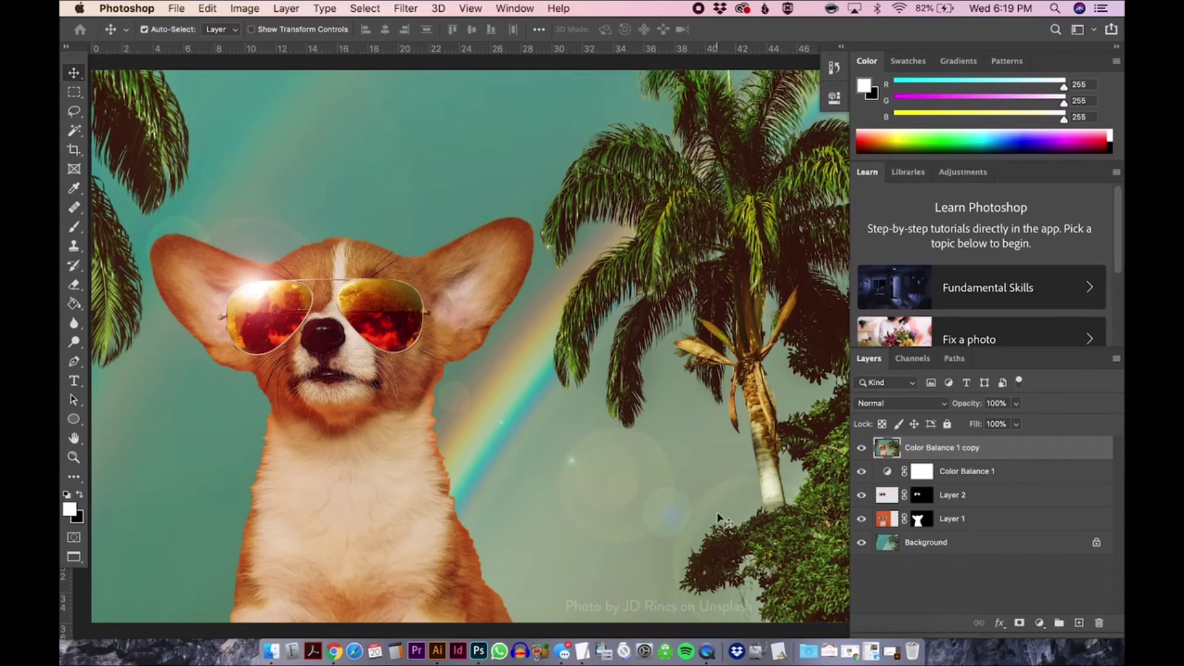
key("super+minus")
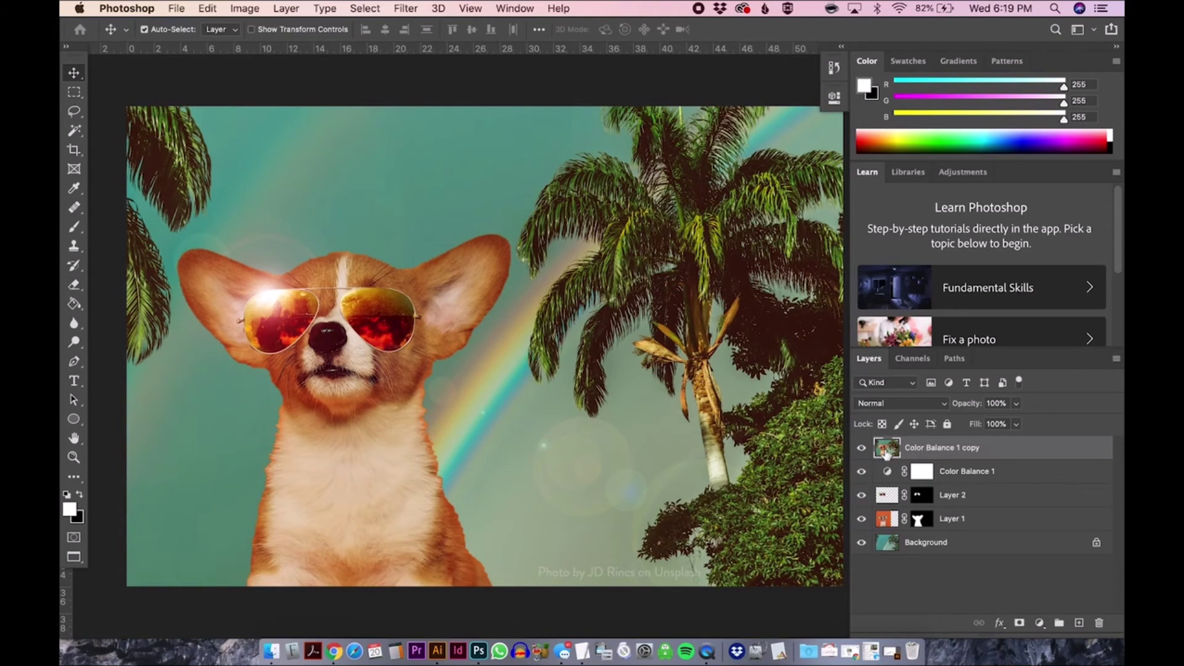
mouse_move(866, 451)
left_mouse_down()
mouse_move(867, 520)
mouse_move(862, 455)
left_mouse_up()
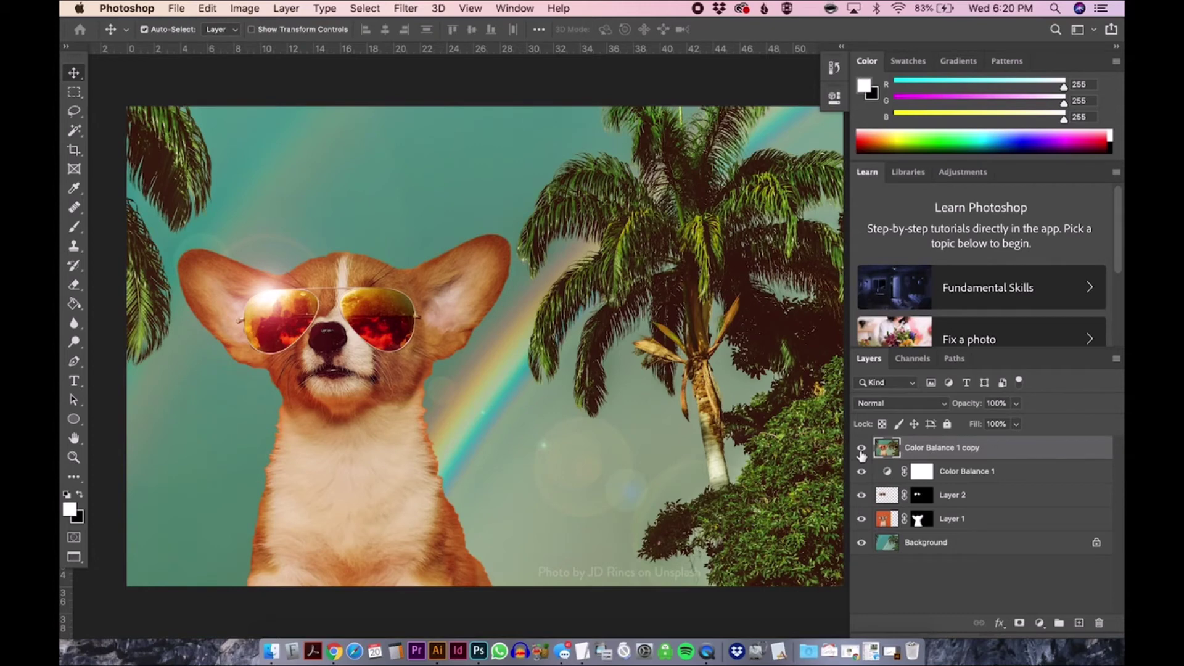
Step: Save the layered composite in Photoshop format as Scene-Retouched.psd in the Edited folder
key("super+shift+s")
type("-Retouched")
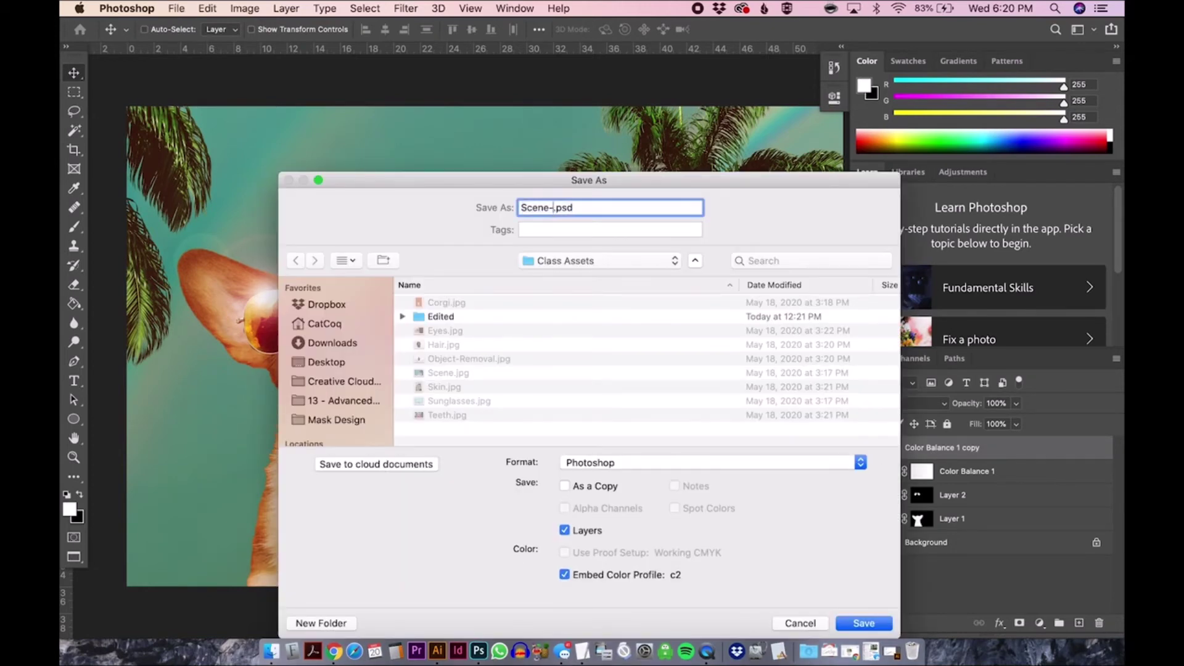
double_click(433, 316)
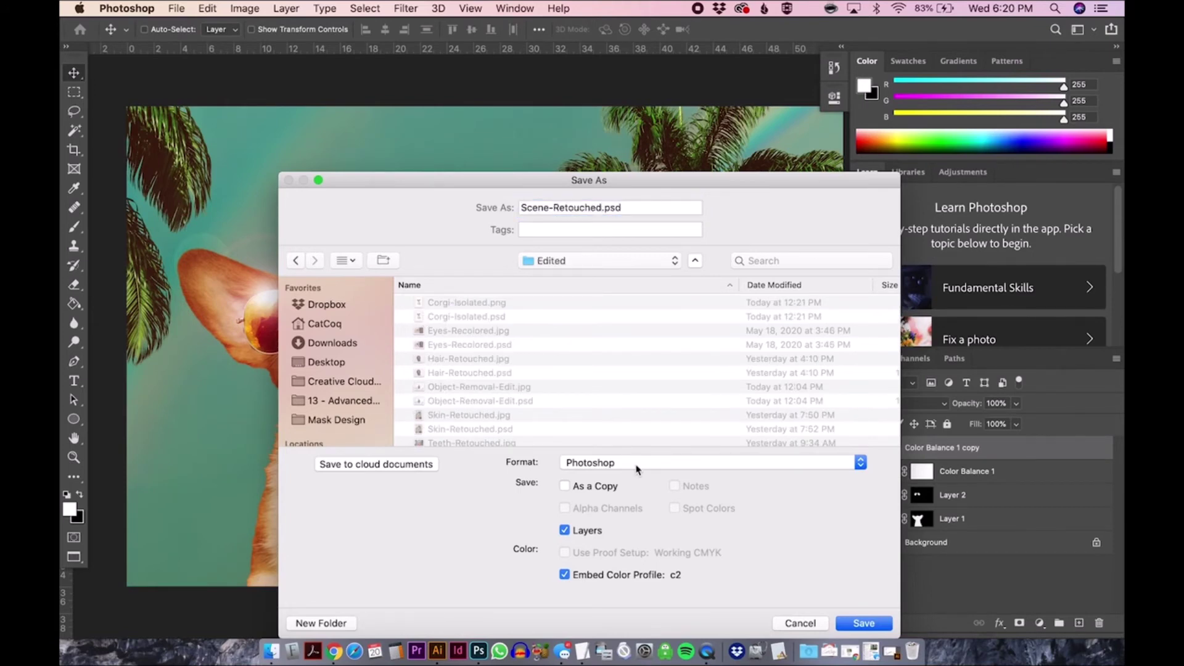
key("Return")
key("Return")
Step: Save a JPEG copy of the composite as Scene-Retouched.jpg in the Edited folder
key("super+shift+s")
left_click(624, 465)
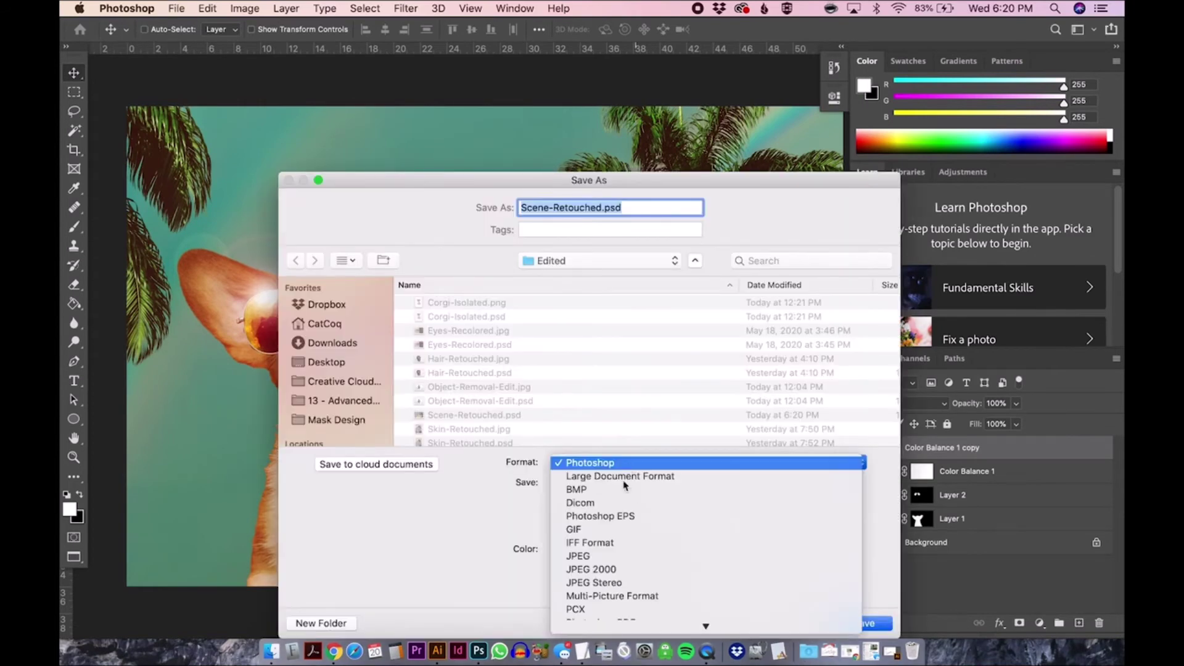
left_click(622, 560)
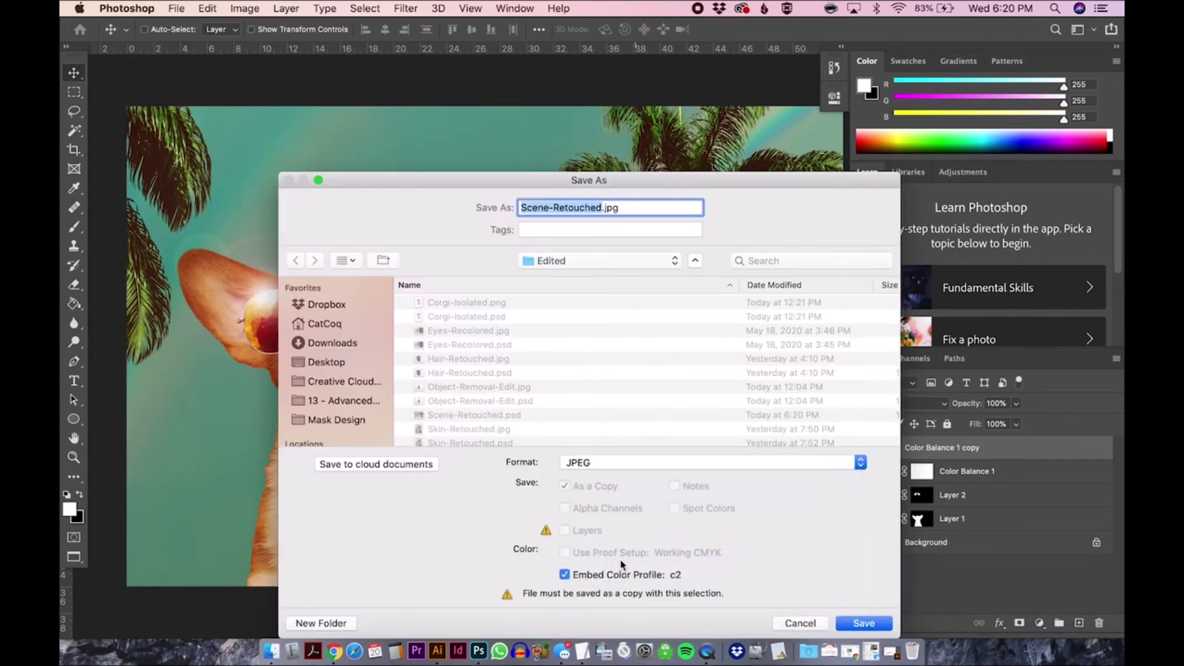
key("Return")
key("Return")
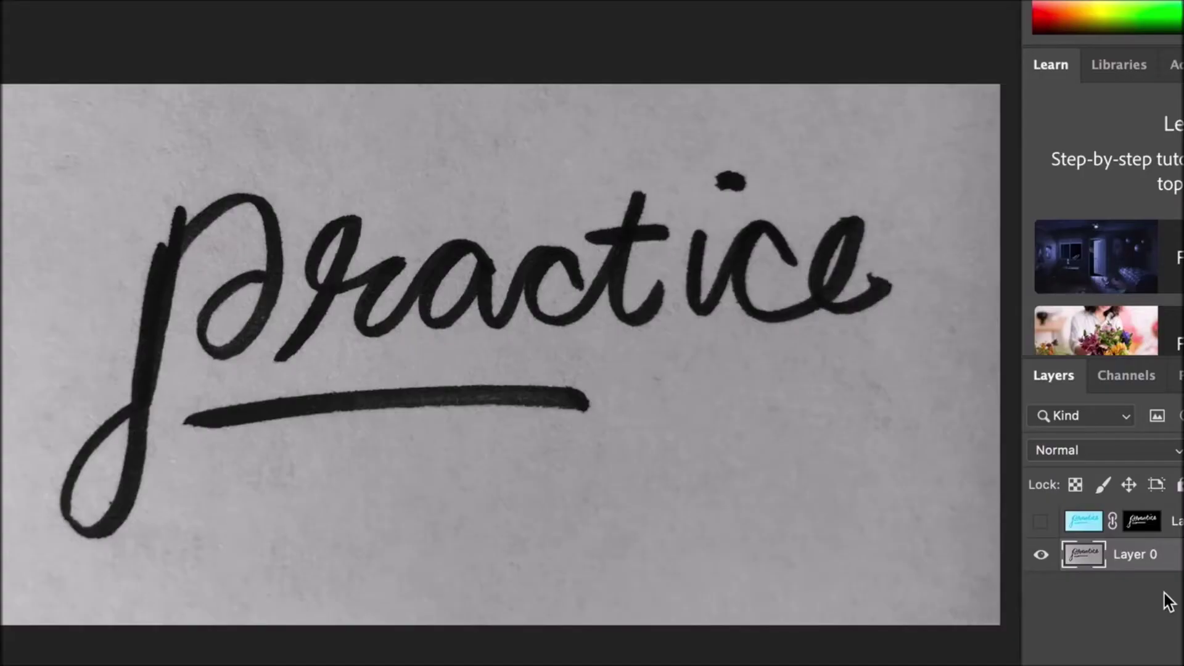
Step: In the "practice" lettering document, copy the upper layer's mask onto Layer 0
left_click_drag(1142, 521, 1070, 558)
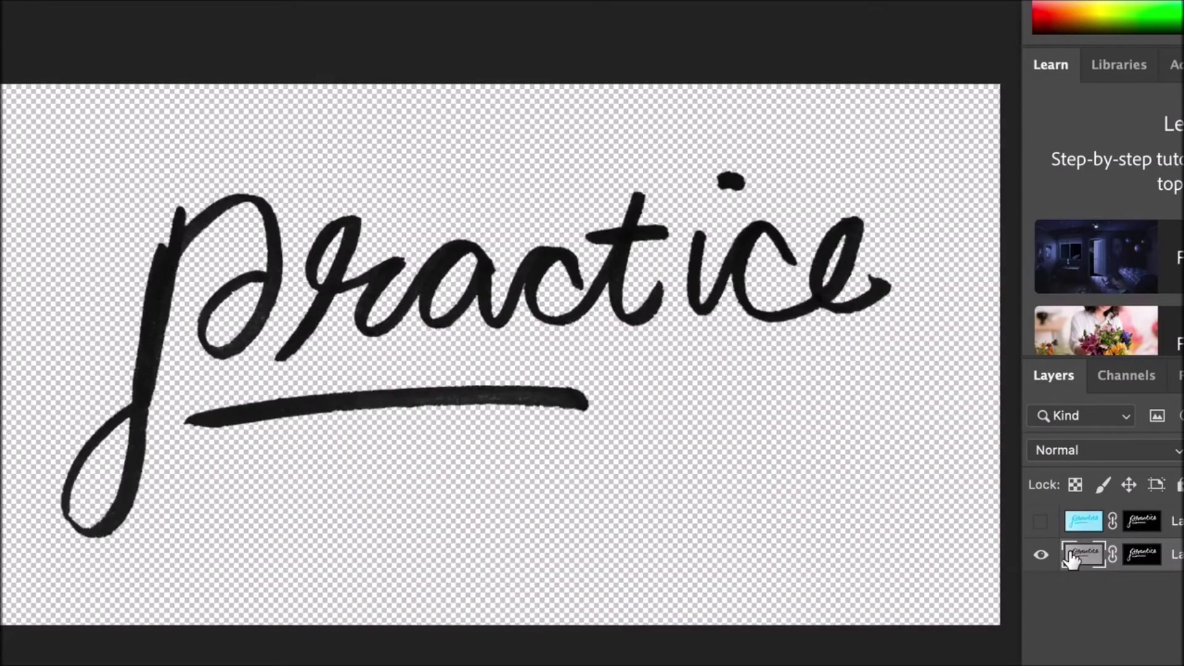
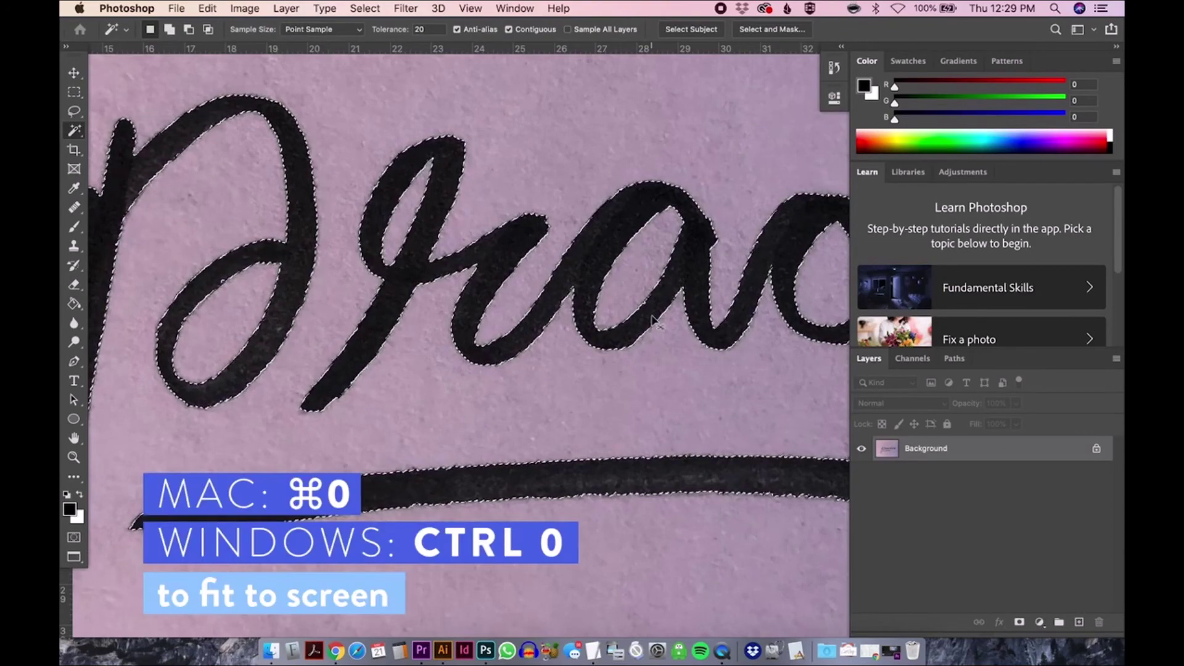
Step: Feather the selection around the "practice" lettering with a radius of 1 pixel
key("super+0")
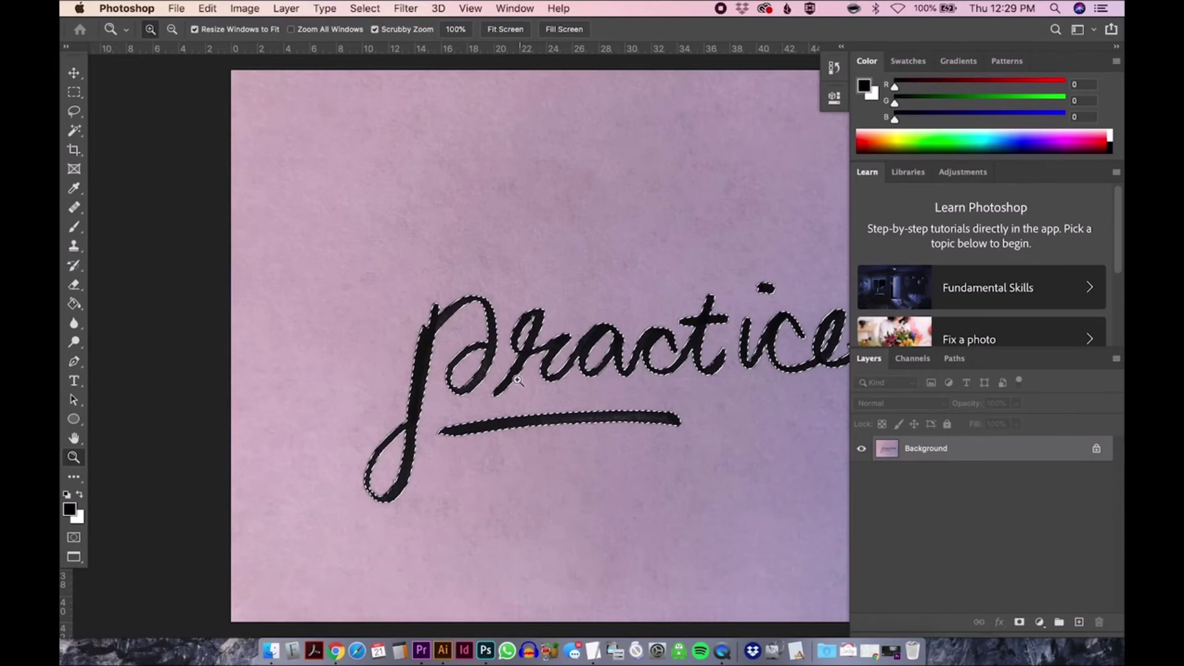
mouse_move(517, 379)
left_mouse_down()
mouse_move(603, 431)
mouse_move(686, 453)
left_mouse_up()
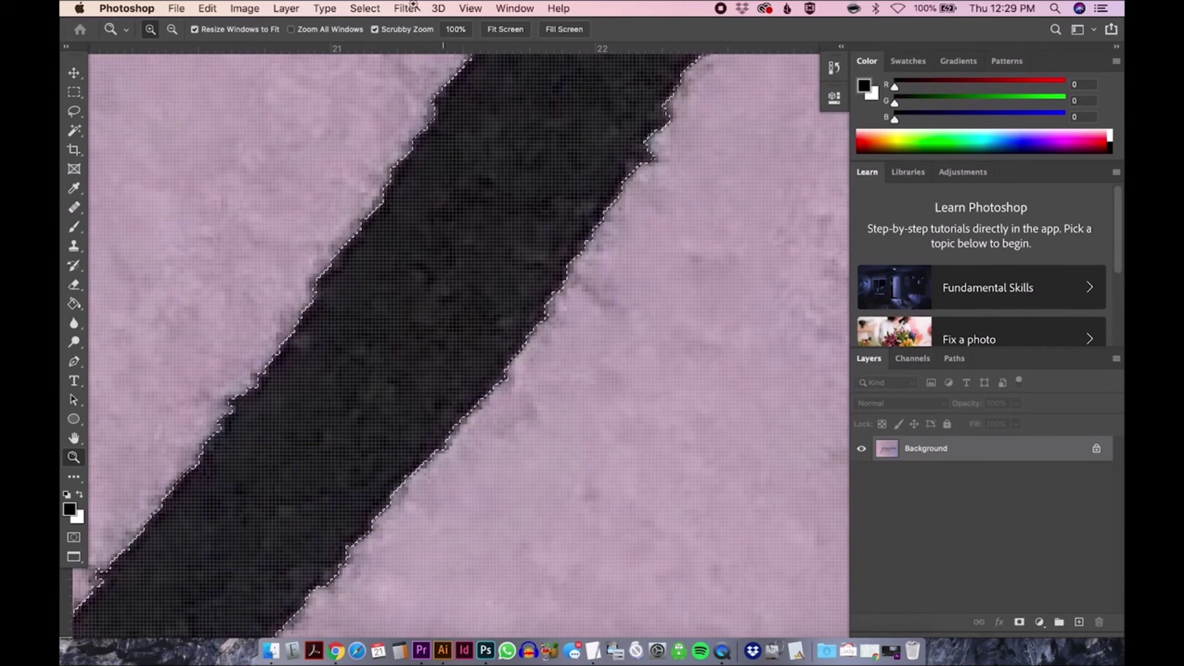
left_click(365, 8)
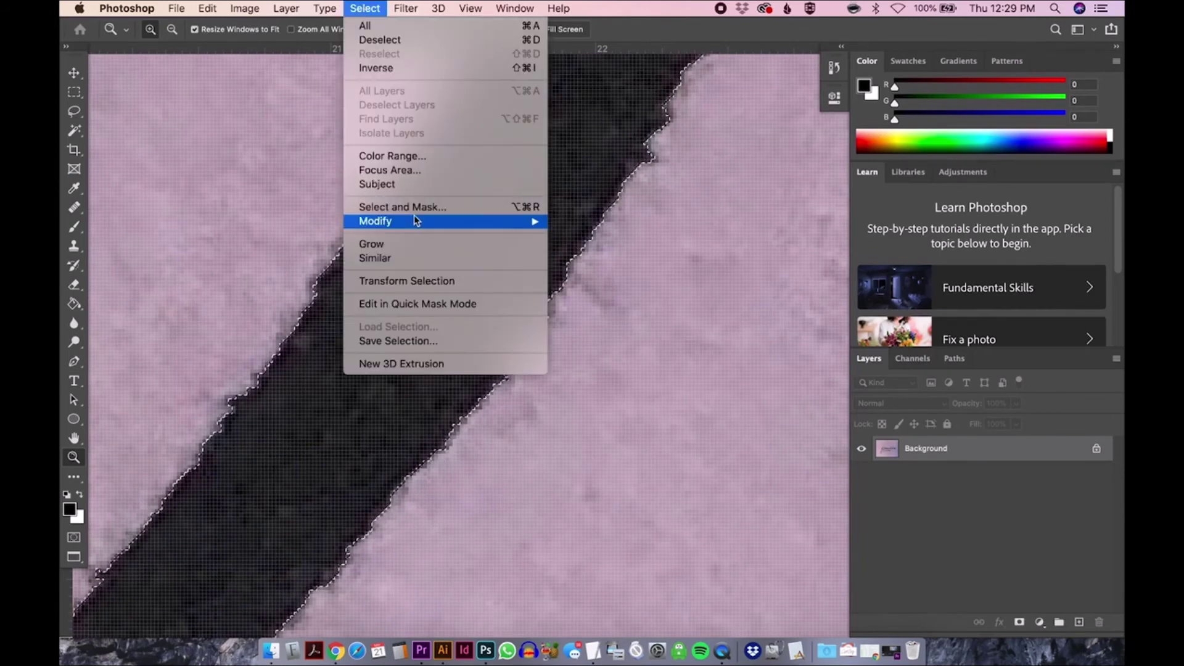
mouse_move(413, 217)
left_click(586, 276)
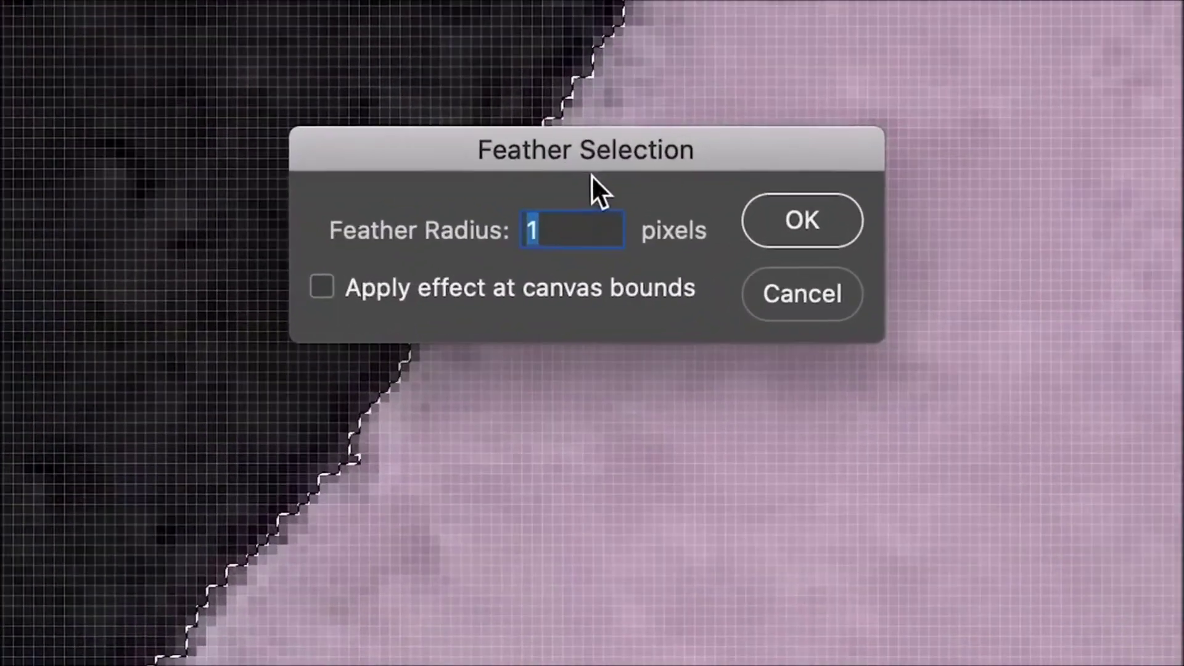
left_click(820, 213)
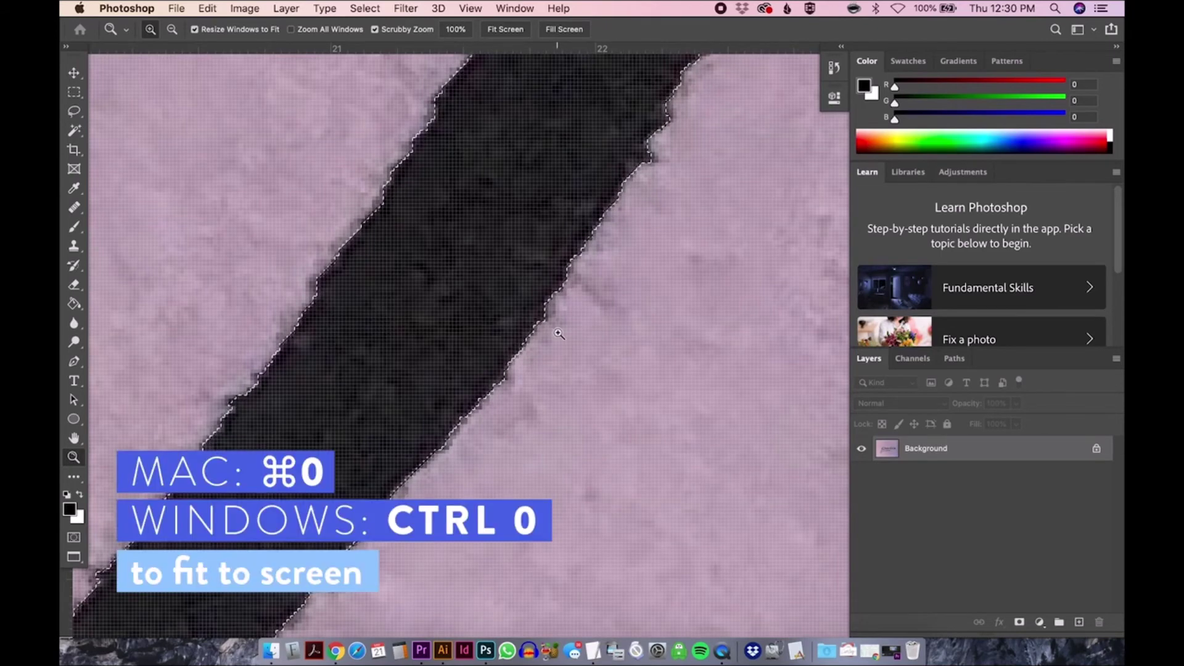
Step: Mask the Background layer with the lettering selection and inspect the cut-out edges along the whole word
key("super+0")
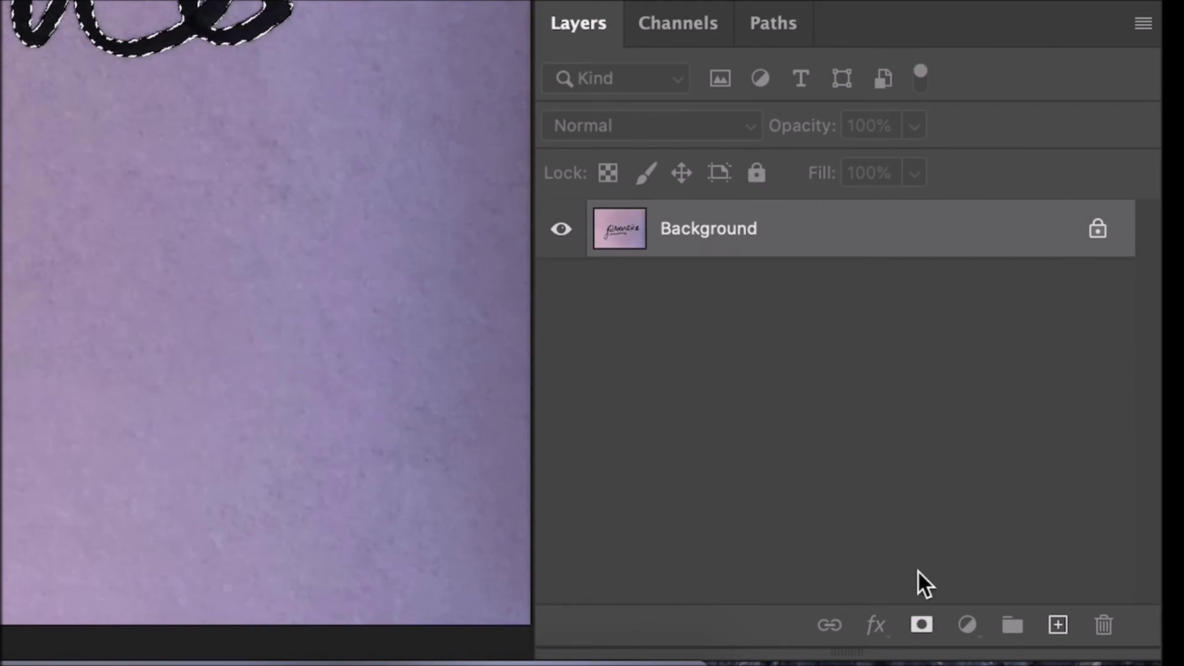
left_click(919, 629)
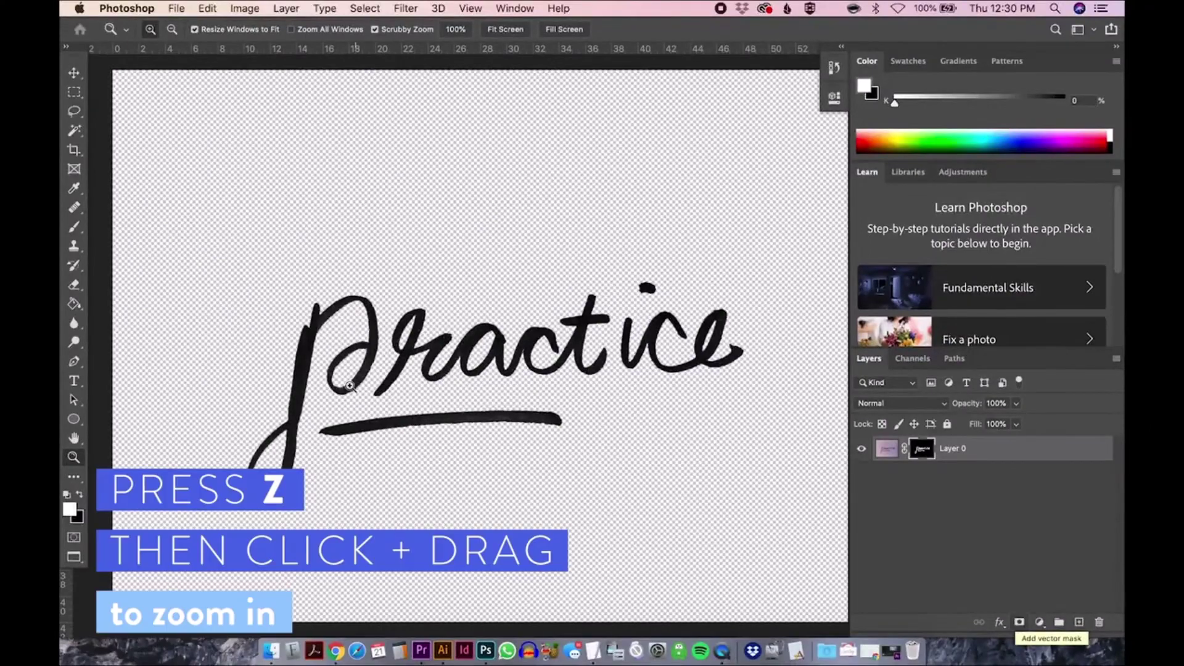
left_click_drag(479, 452, 551, 471)
scroll(551, 471, "right", 10)
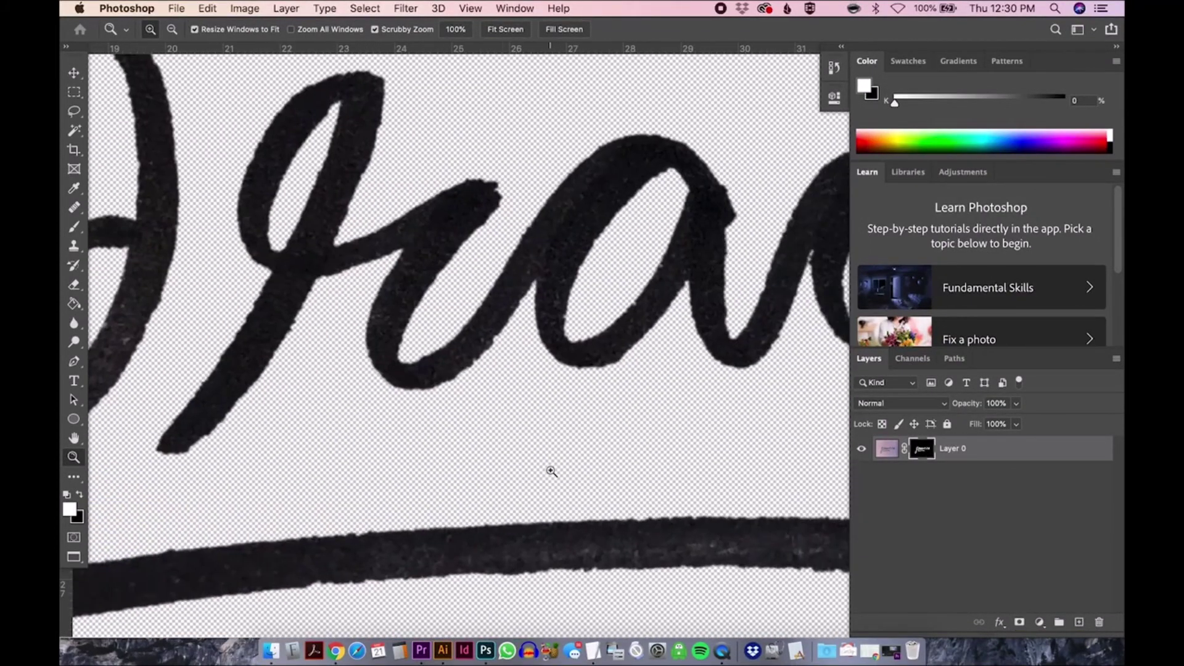
scroll(552, 472, "right", 6)
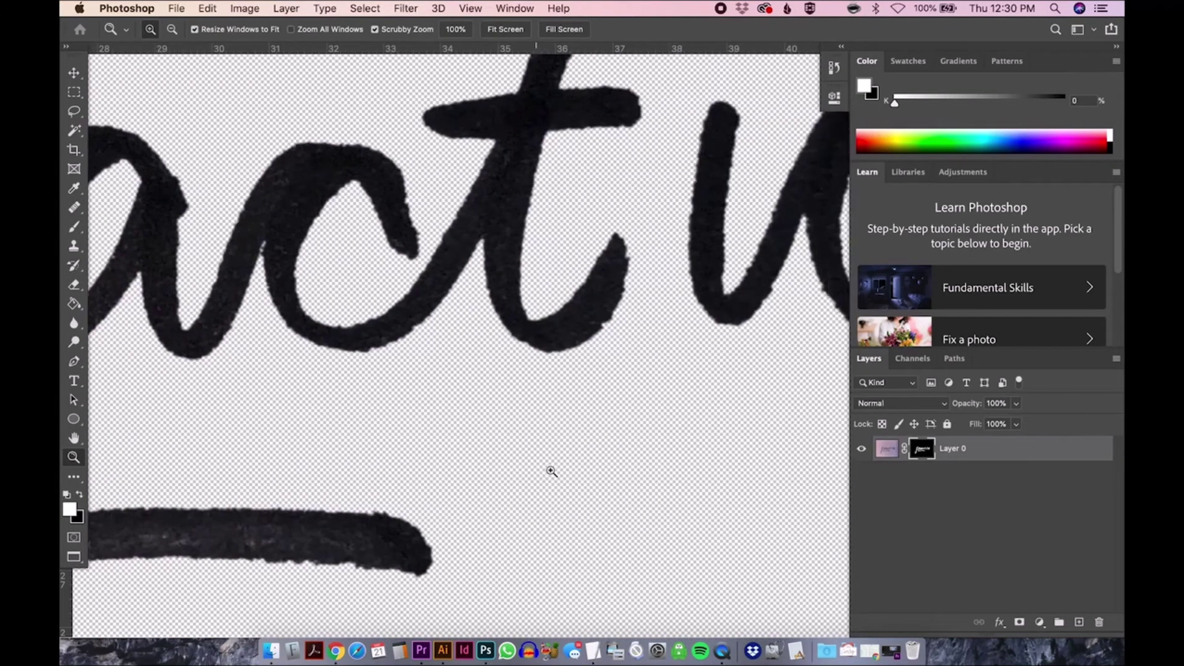
scroll(552, 472, "right", 3)
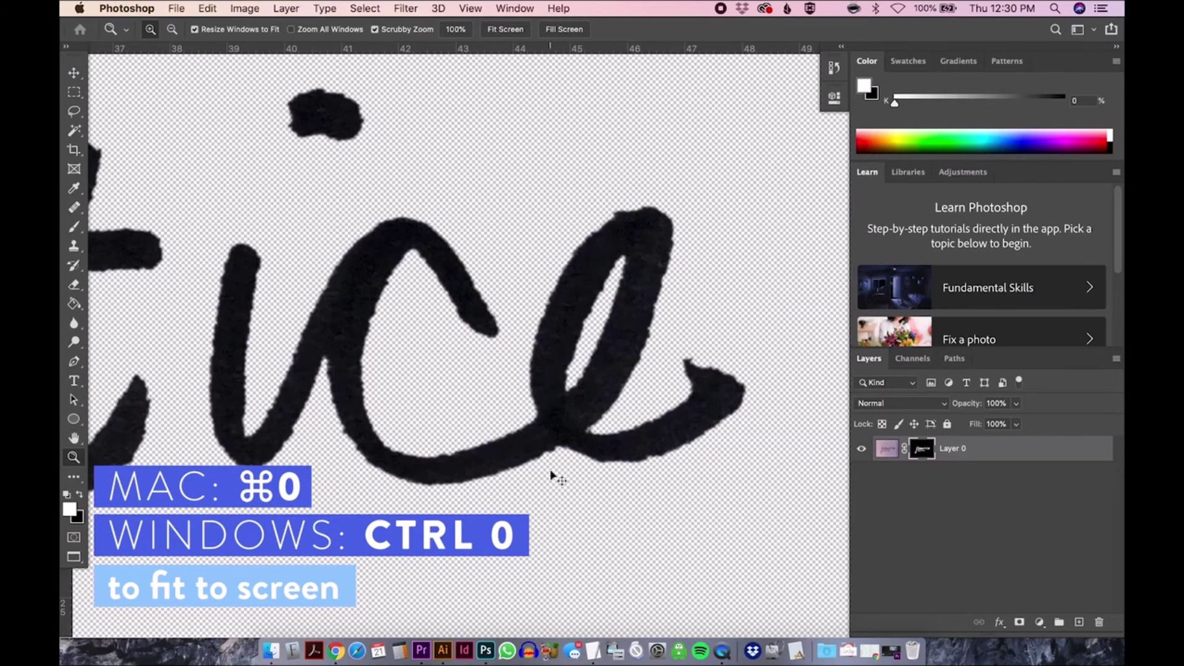
key("super+0")
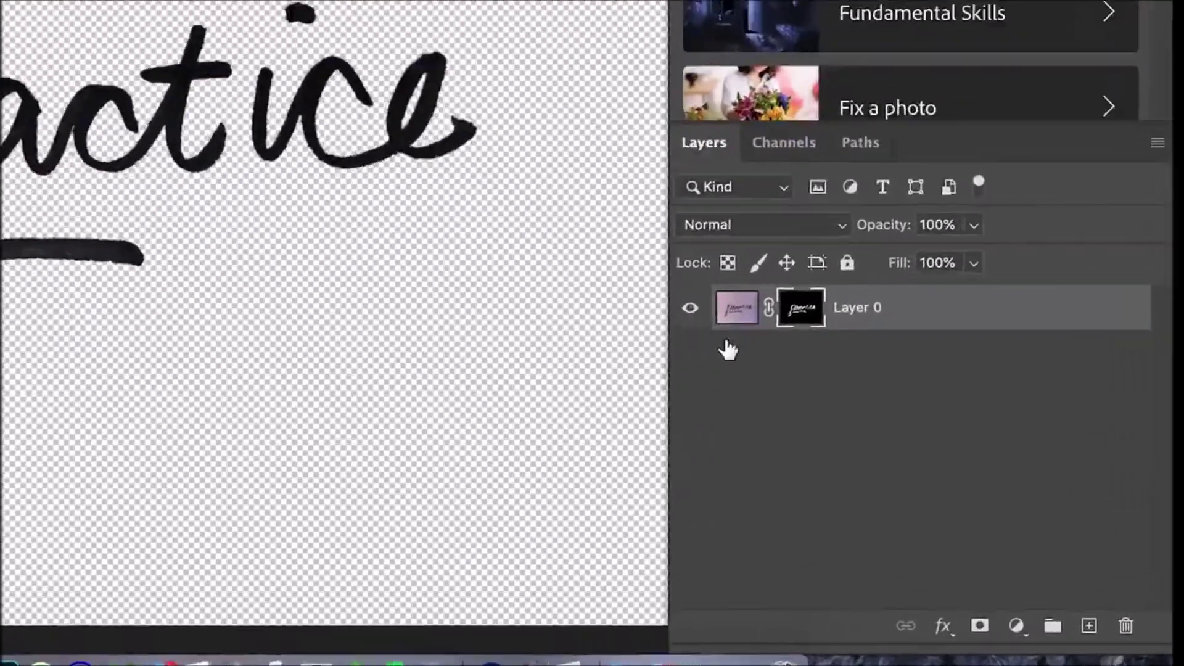
Step: Desaturate Layer 0's image, not its mask, using Hue/Saturation with Saturation at -100
left_click(888, 450)
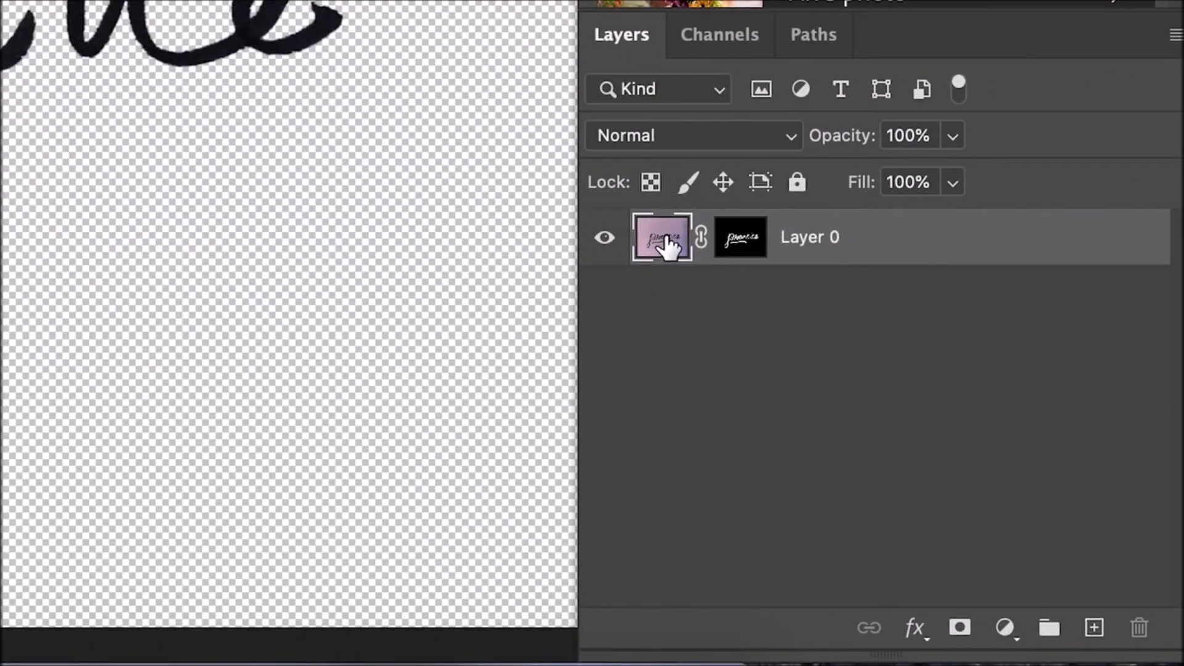
left_click(743, 240)
left_click(666, 249)
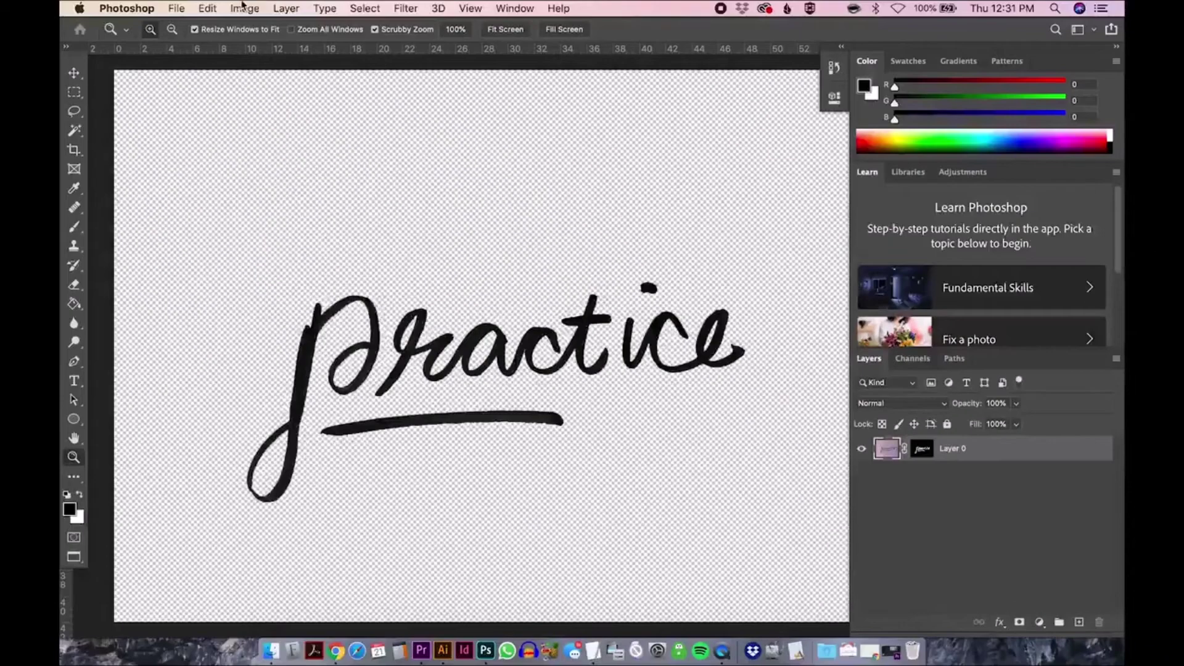
left_click(244, 8)
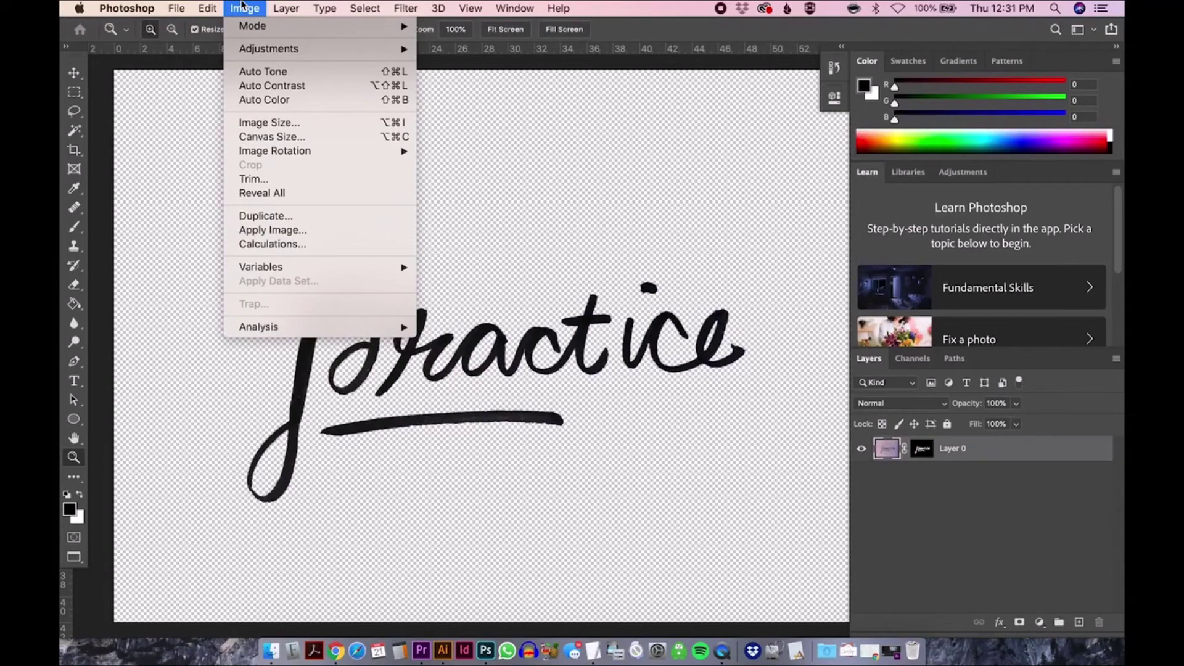
mouse_move(278, 54)
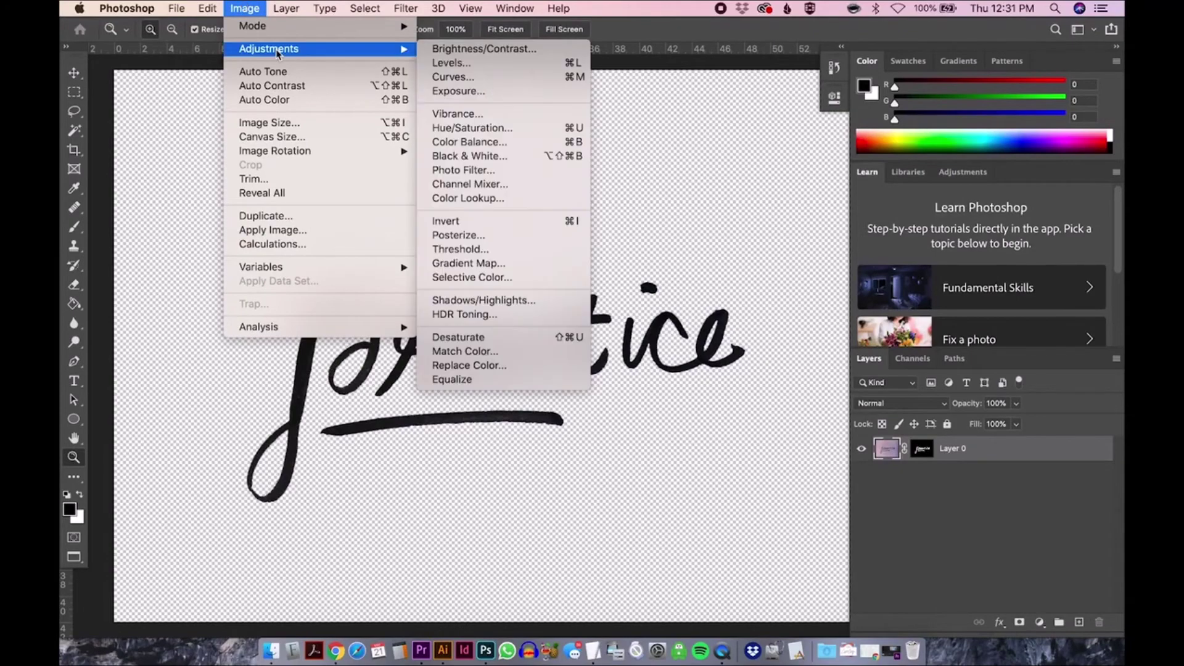
left_click(475, 128)
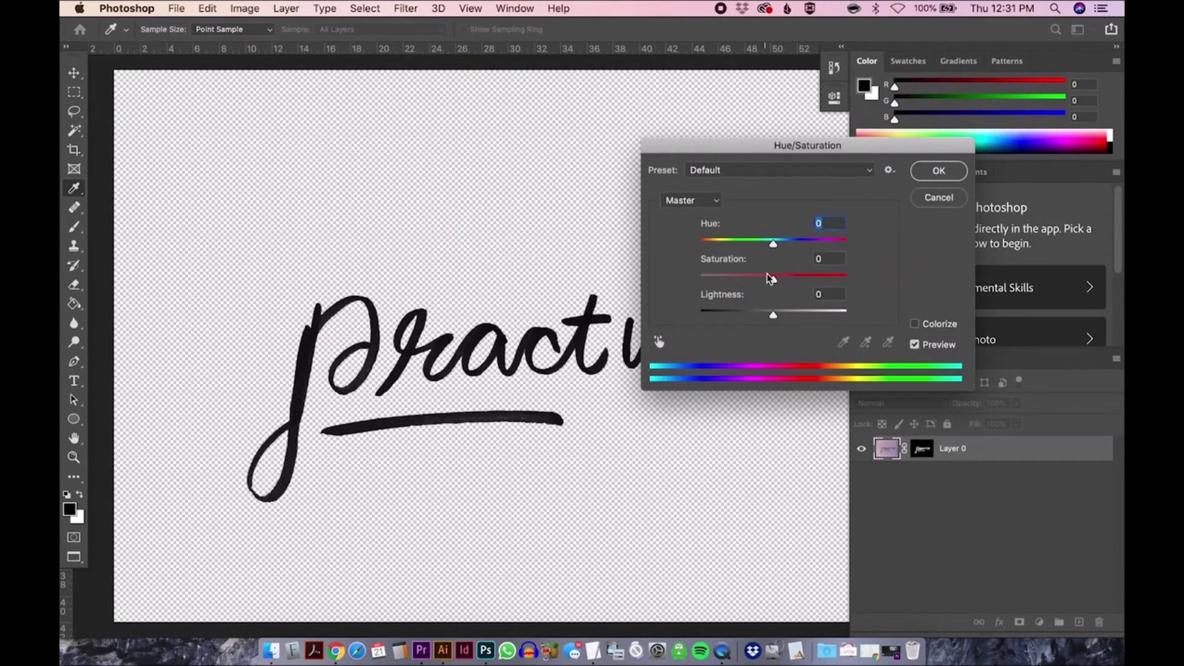
left_click_drag(773, 280, 662, 285)
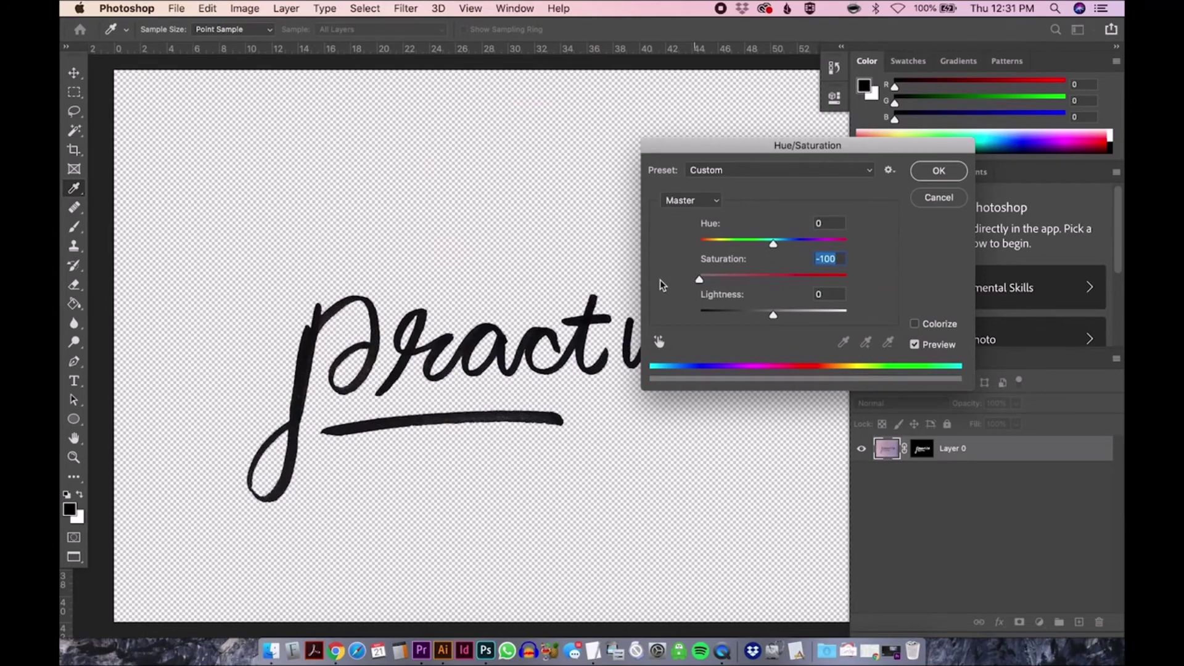
left_click(938, 171)
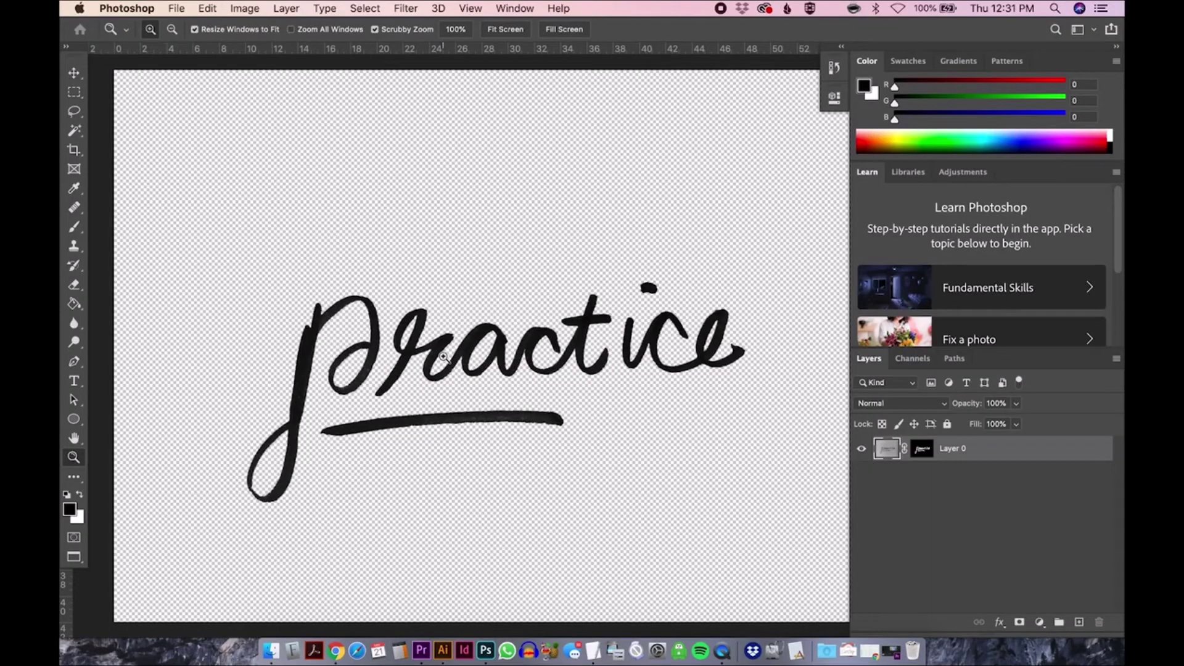
Step: Load Layer 0's mask as a selection and inspect the selection outline around the "practice" lettering
key("super+minus")
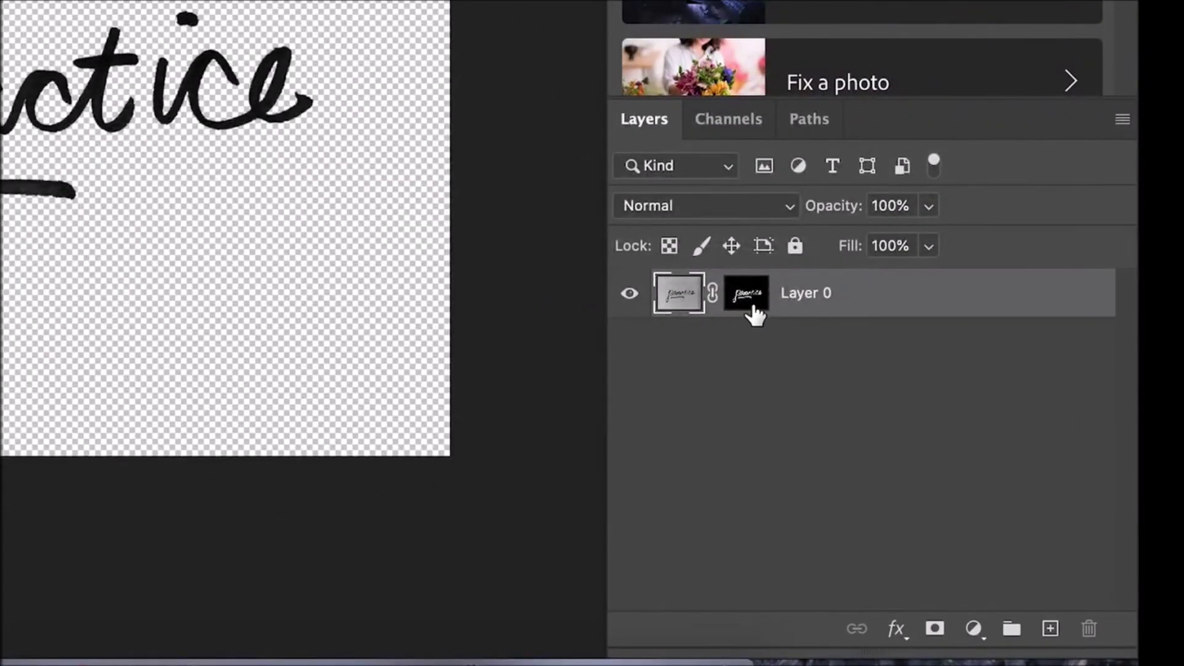
left_click(752, 307)
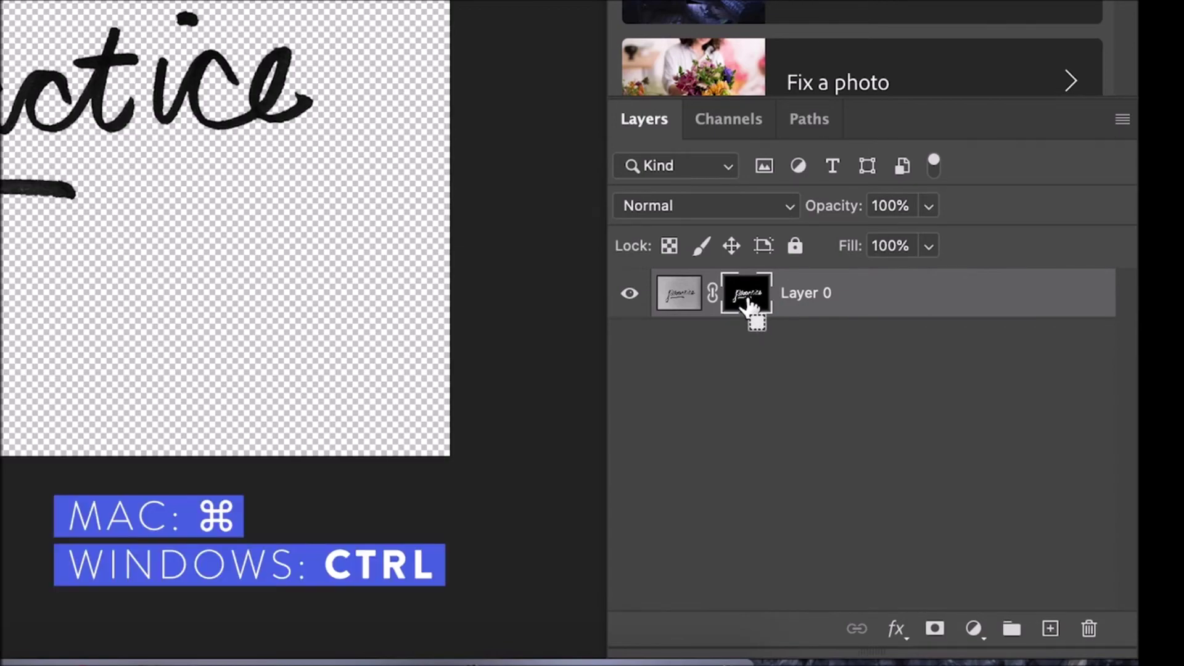
left_click(749, 301, "super")
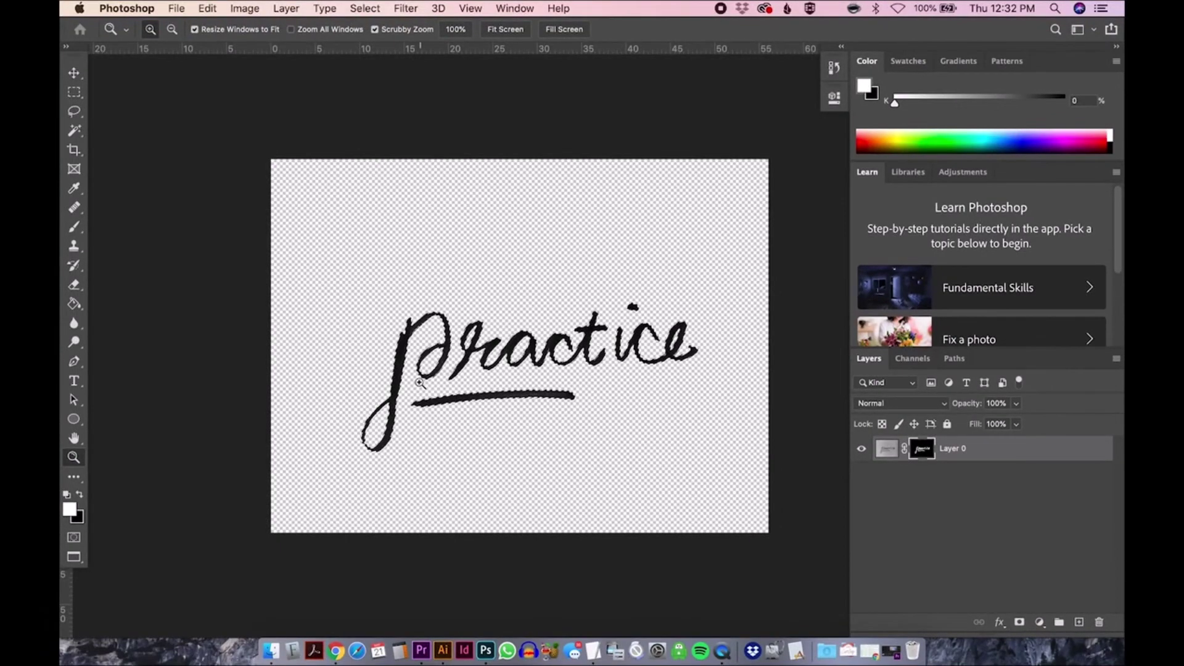
left_click_drag(442, 369, 482, 391)
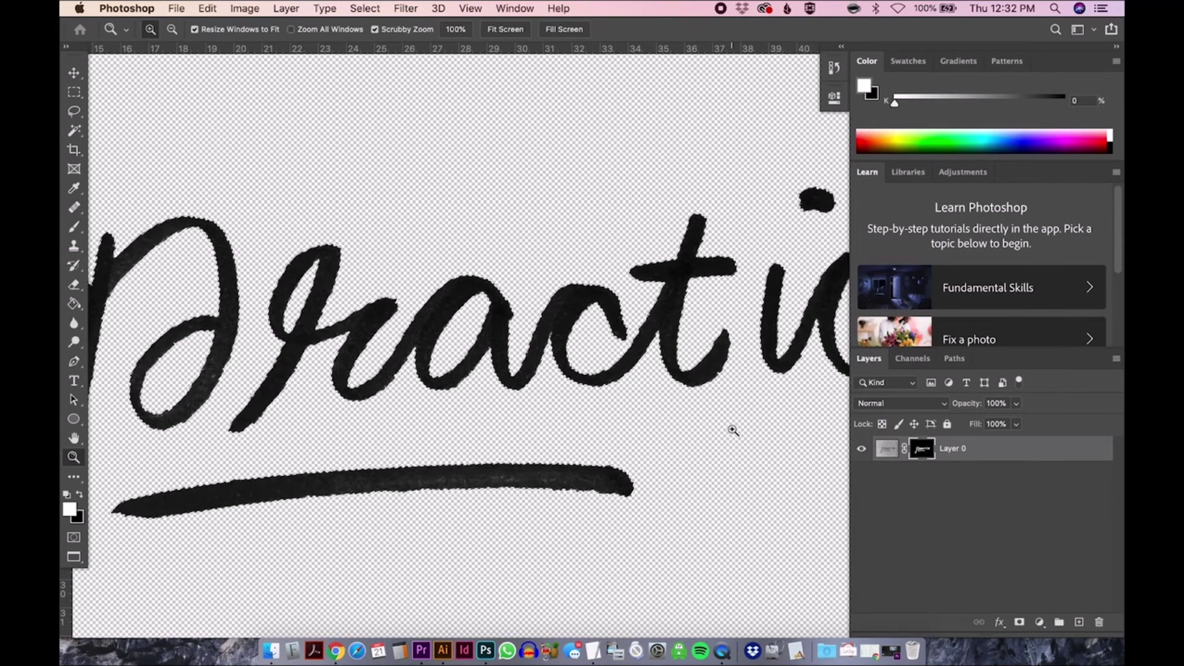
key("super+0")
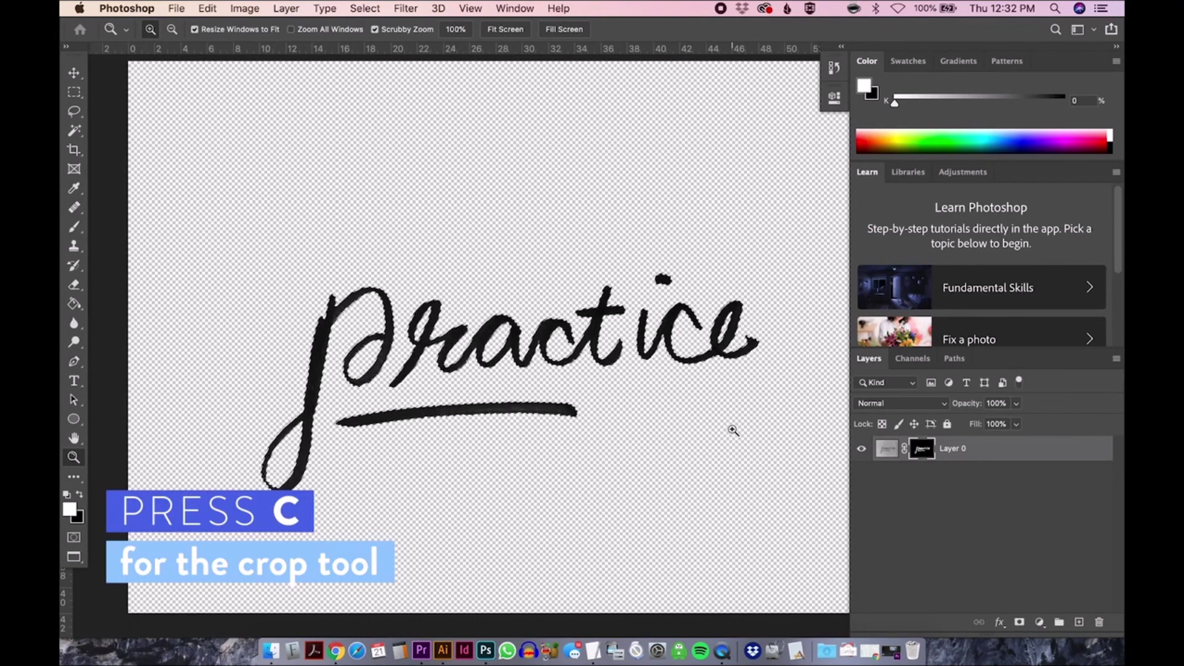
Step: Crop the canvas to the bounds of the "practice" lettering selection
key("c")
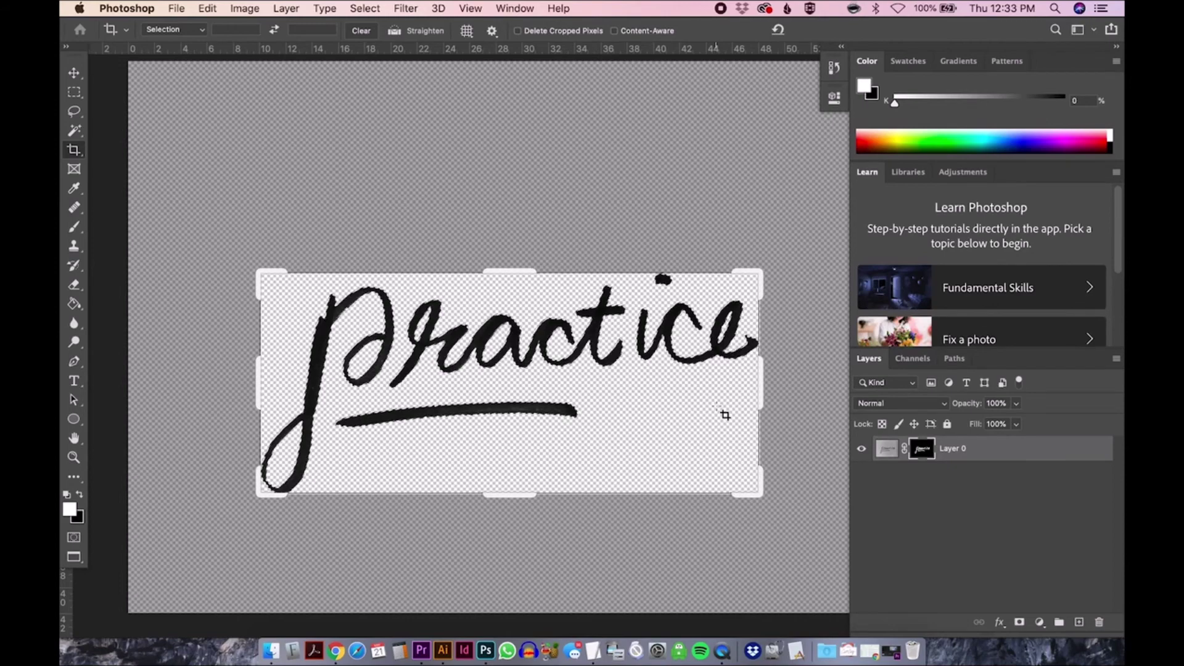
left_click(717, 410)
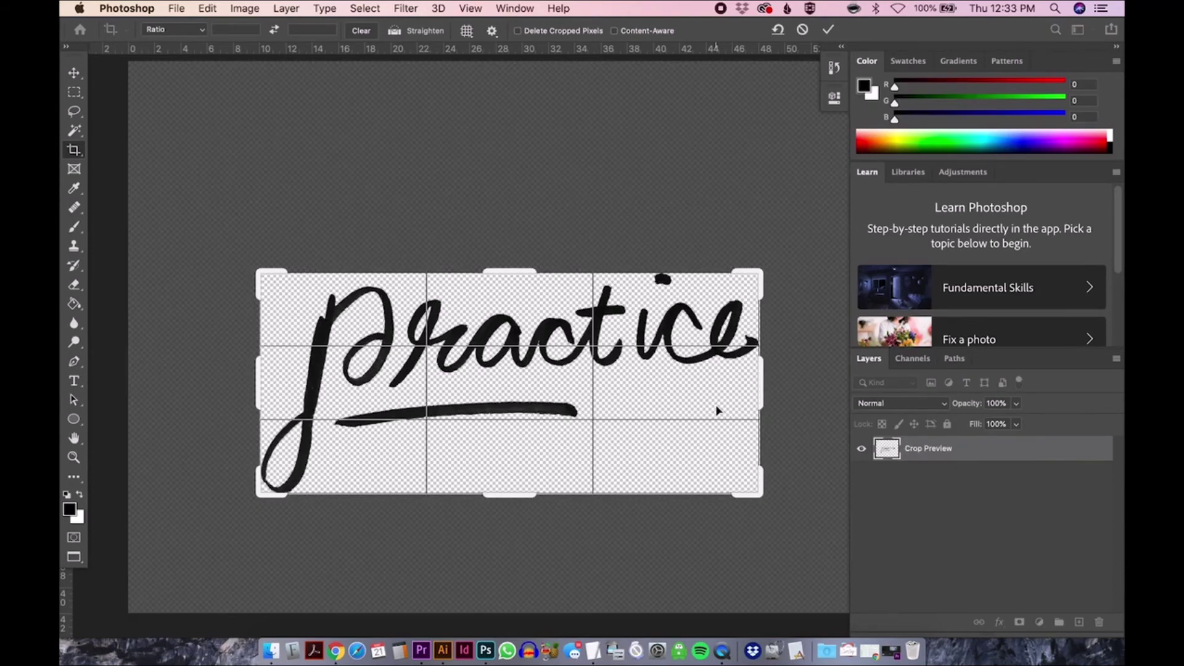
key("Return")
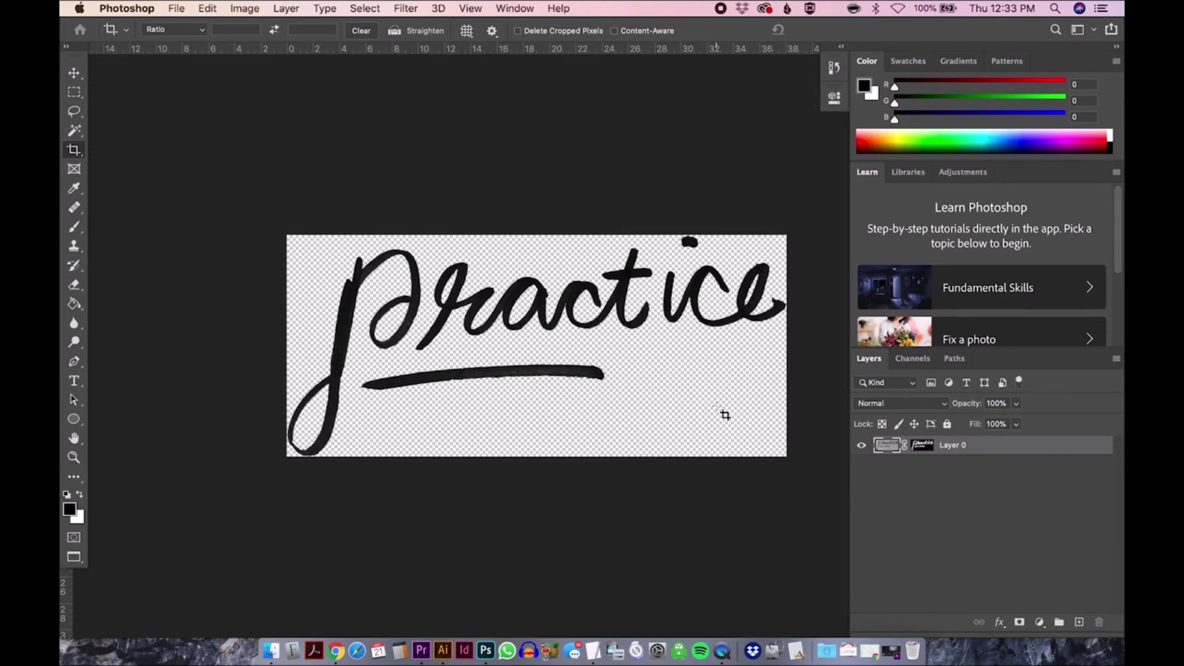
Step: Duplicate Layer 0 and colorize the copy's image with Hue/Saturation at Hue 194, Saturation 79 and Lightness +48
key("v")
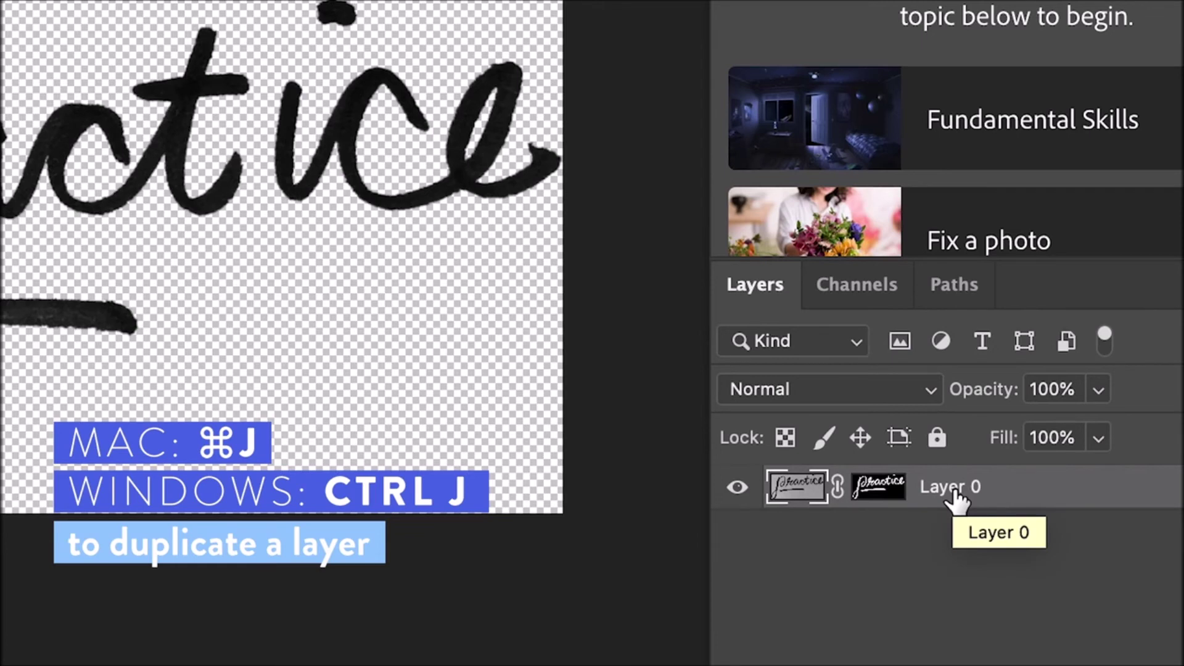
key("super+j")
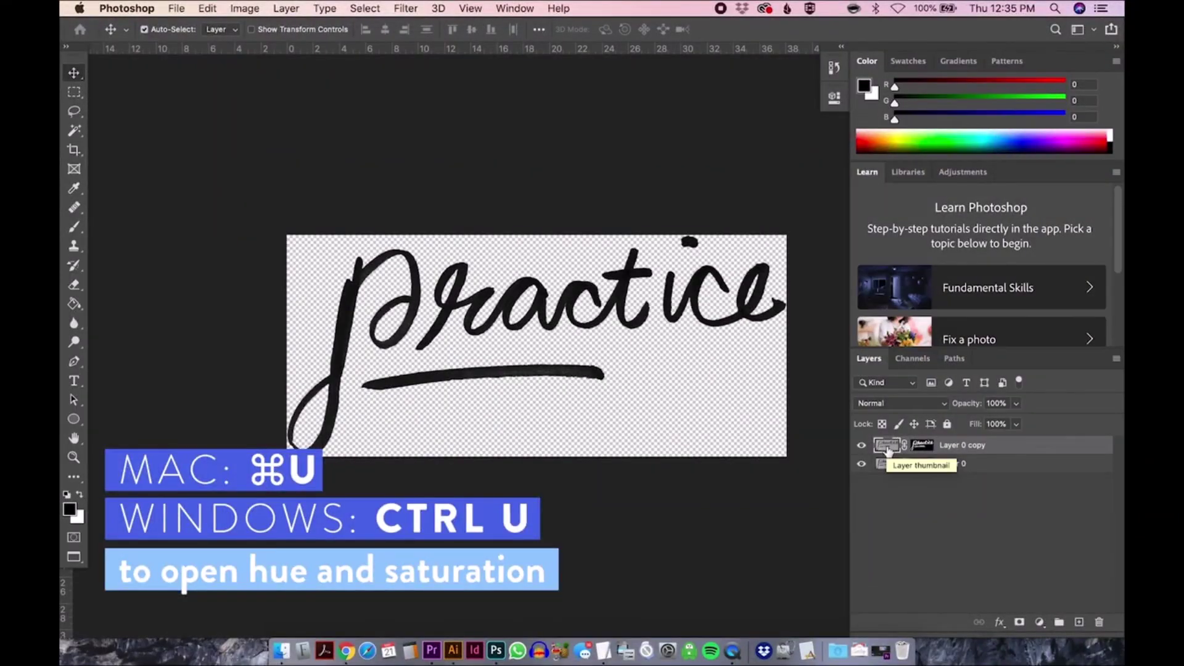
key("super+u")
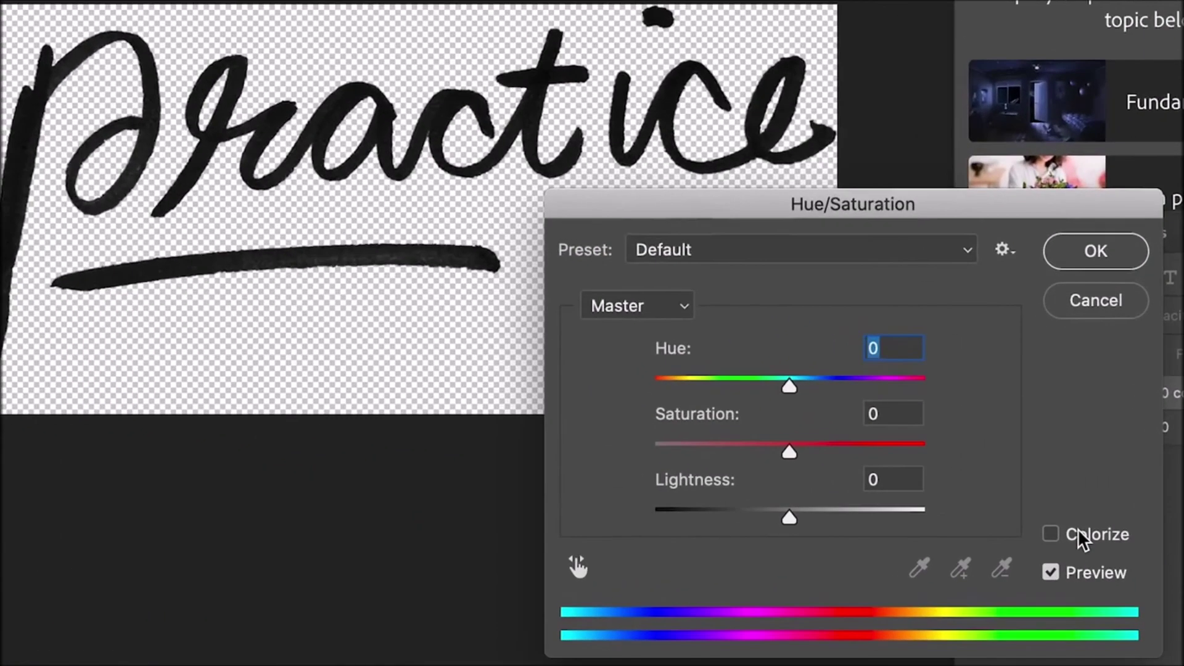
left_click(1082, 541)
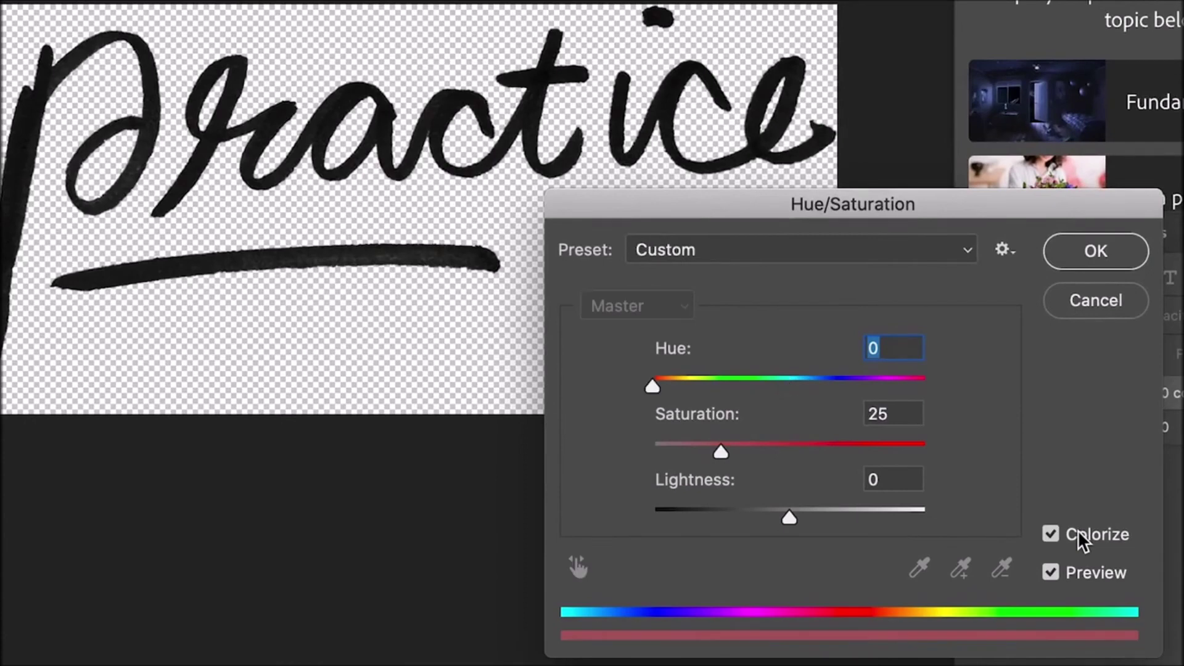
left_click(856, 512)
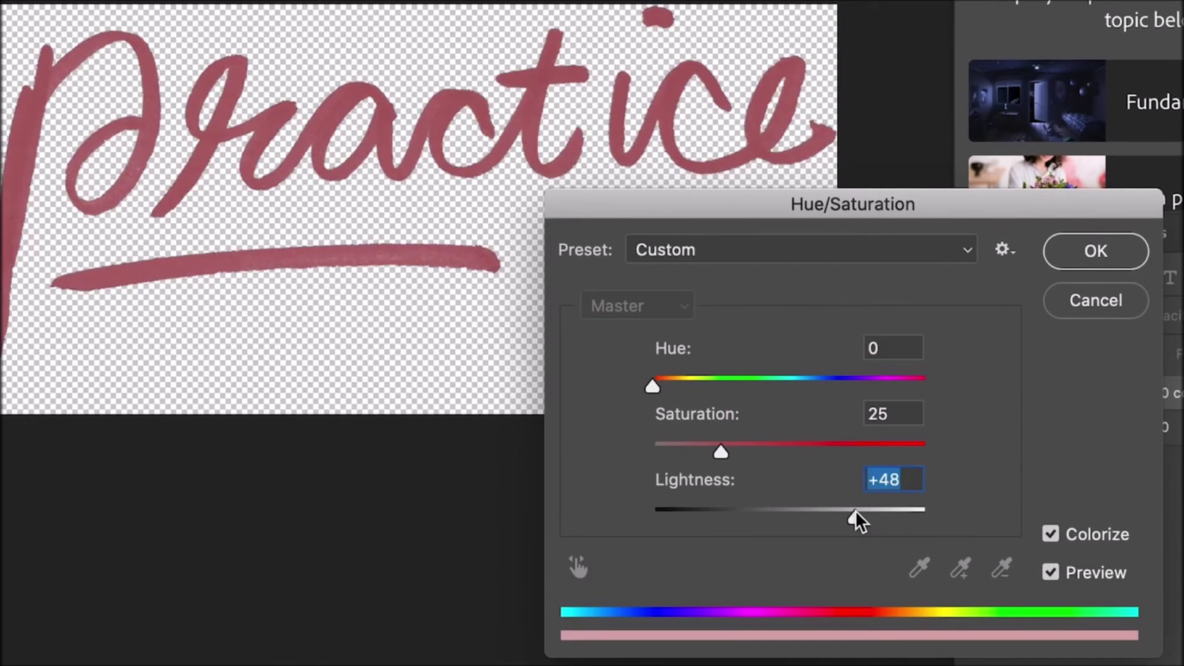
left_click(869, 451)
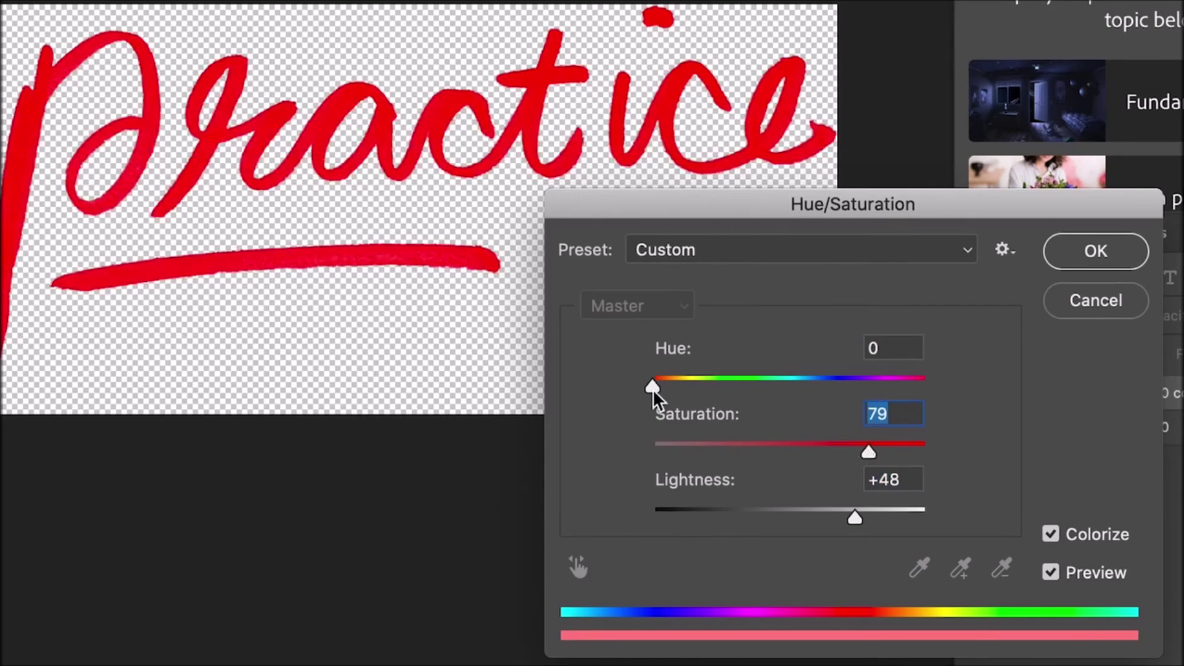
left_click_drag(652, 388, 801, 389)
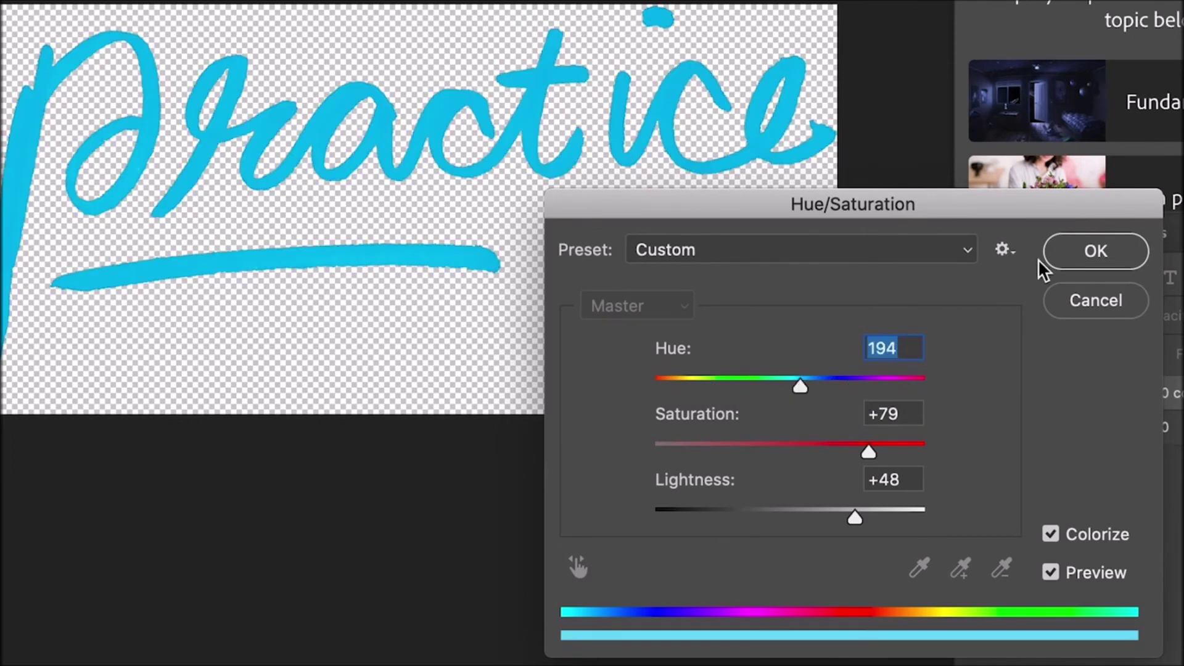
left_click(1098, 251)
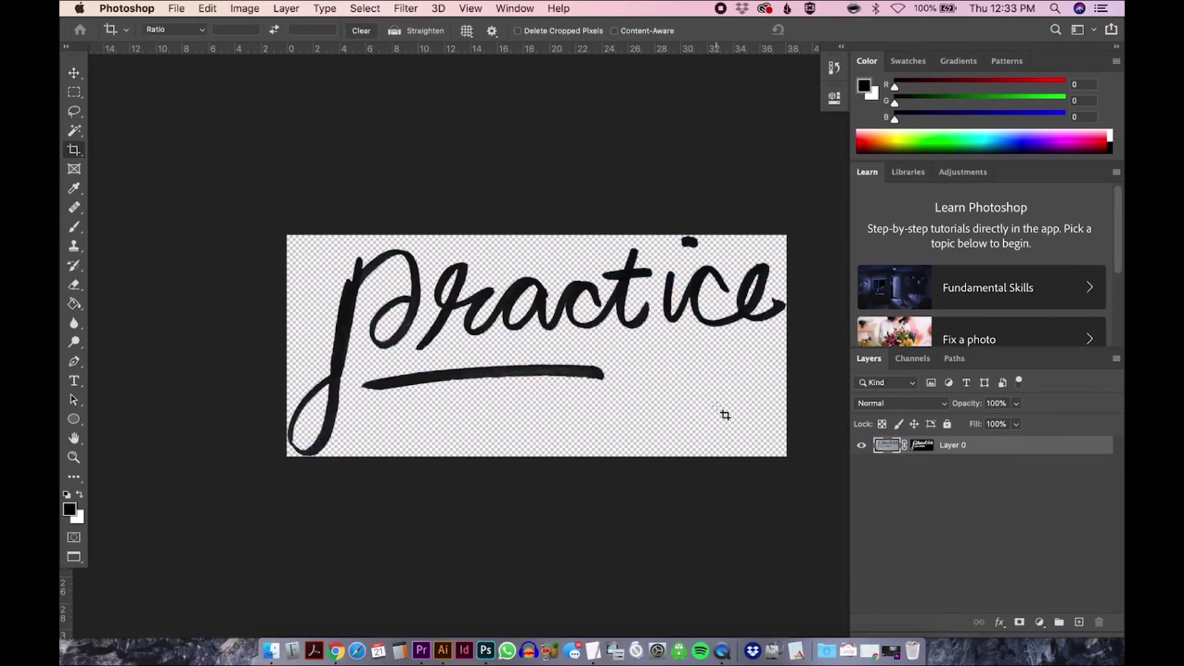
Step: Save the isolated black lettering in Photoshop format as Signature-Isolated.psd in the Edited folder
key("super")
key("super+shift+s")
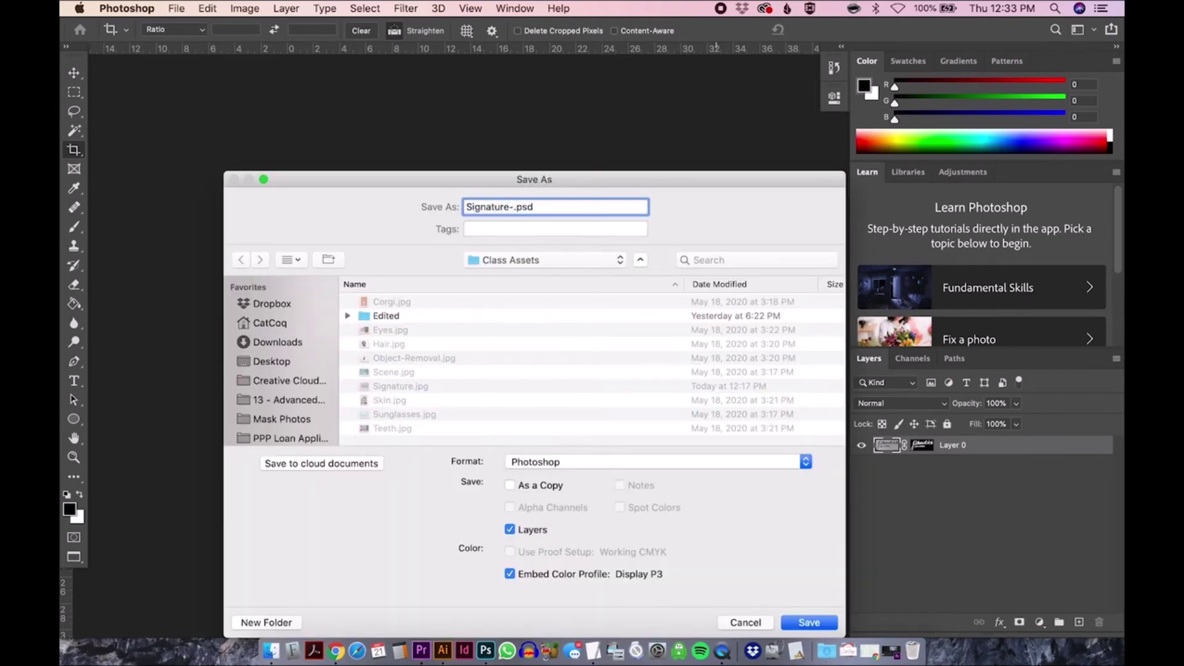
type("Isolated")
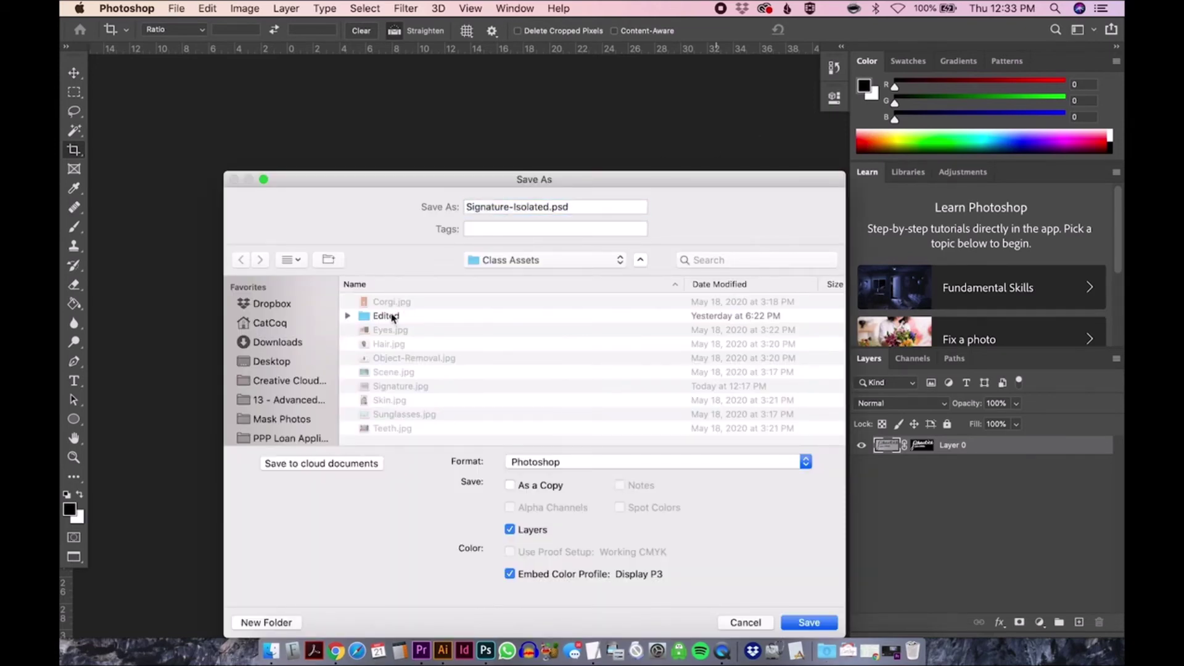
double_click(388, 315)
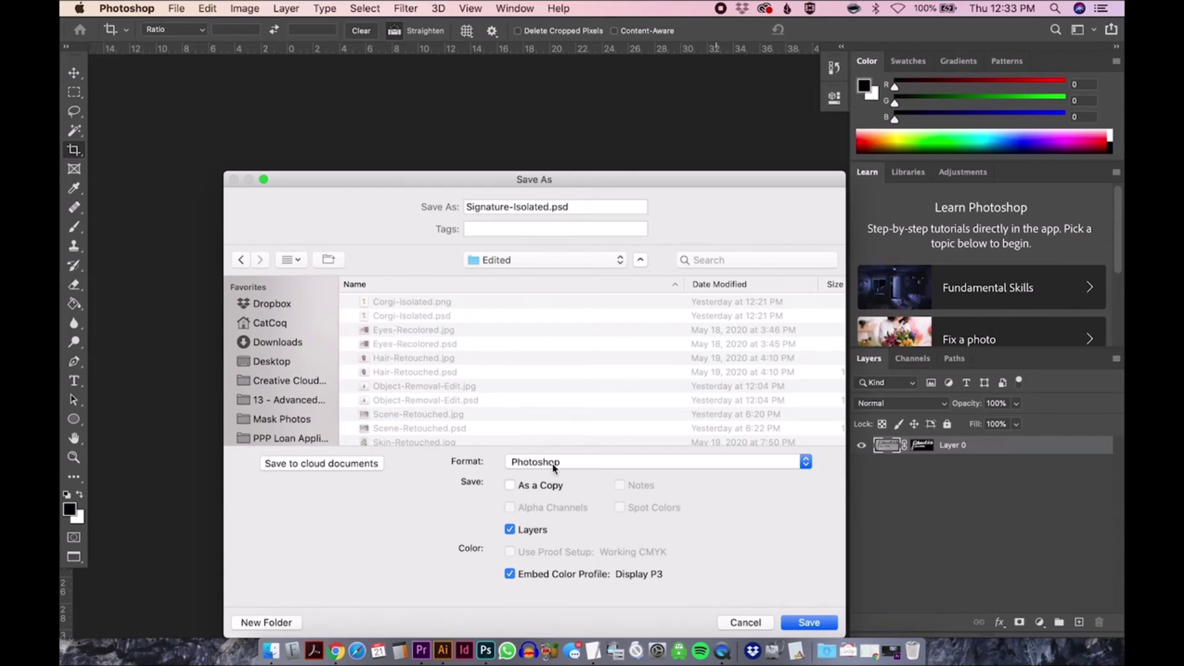
left_click(810, 623)
key("Return")
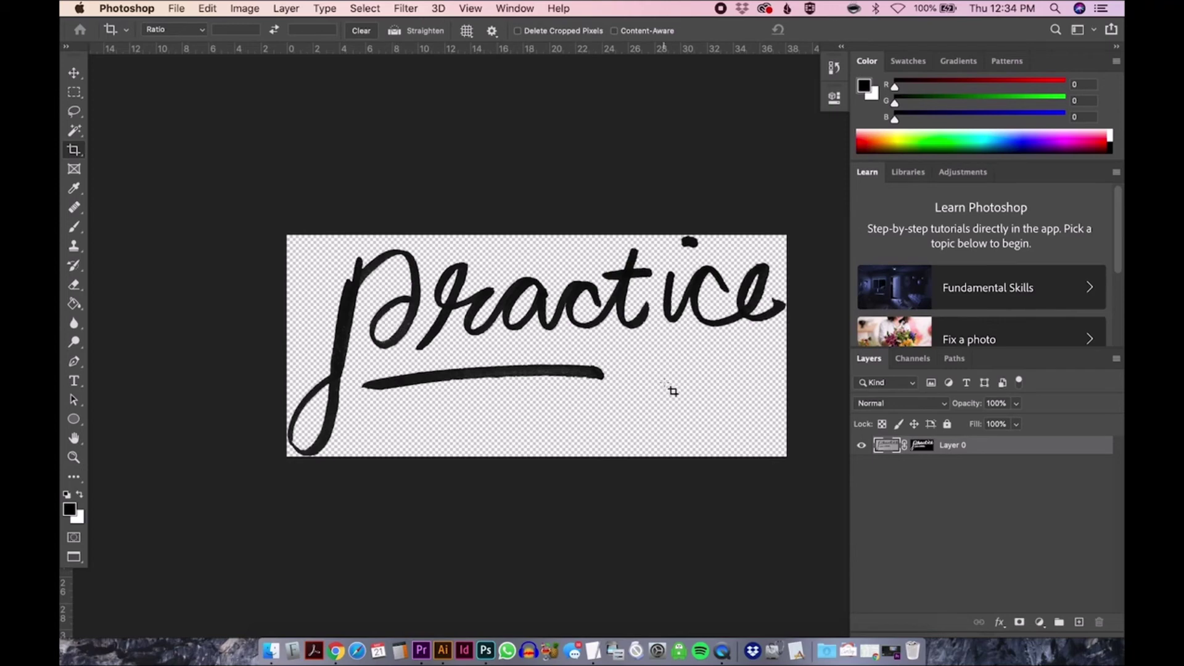
Step: Save a PNG copy of the isolated lettering as Signature-Isolated.png in the Edited folder
key("super+shift+s")
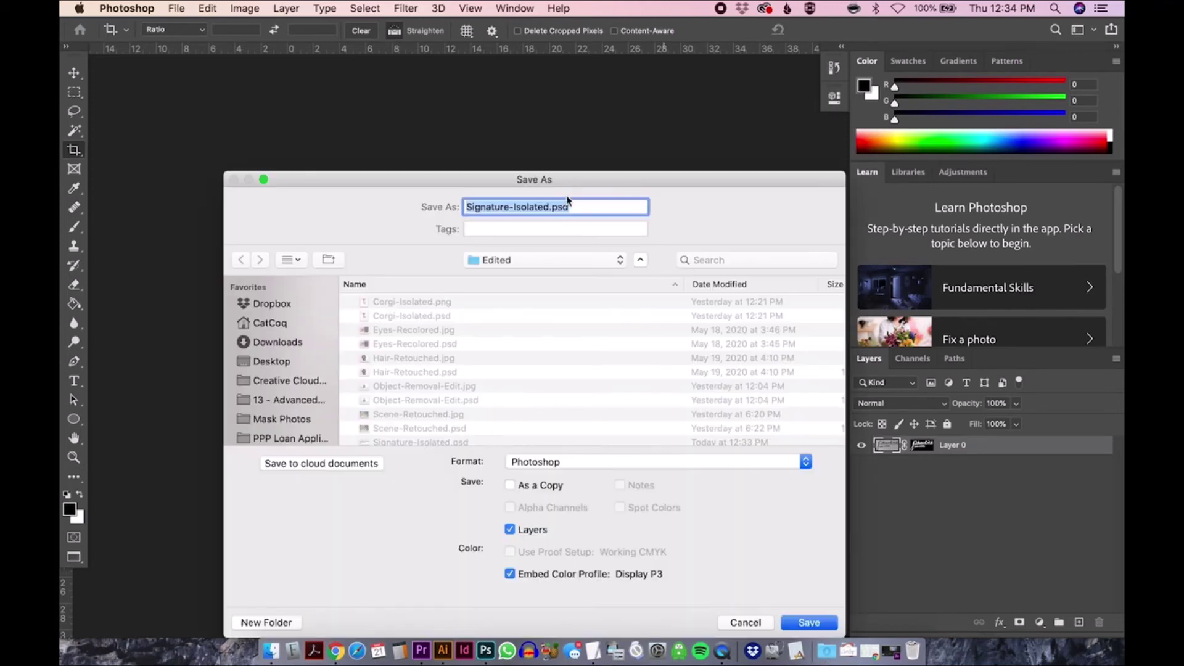
left_click(642, 469)
left_click(658, 543)
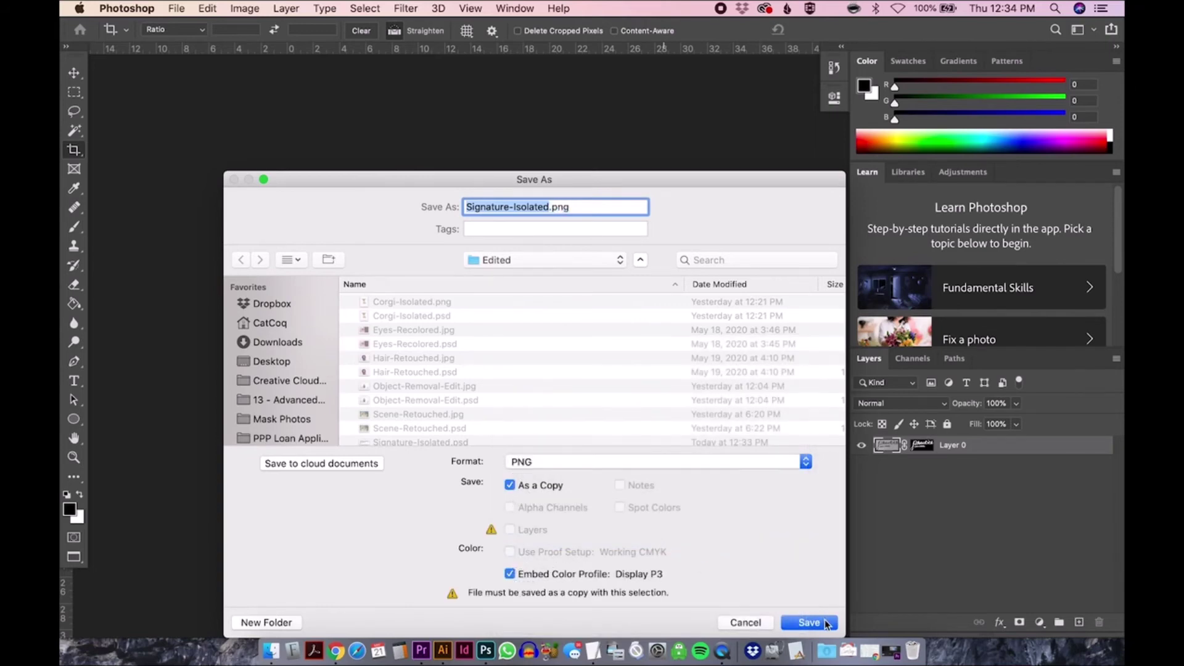
left_click(809, 623)
left_click(686, 272)
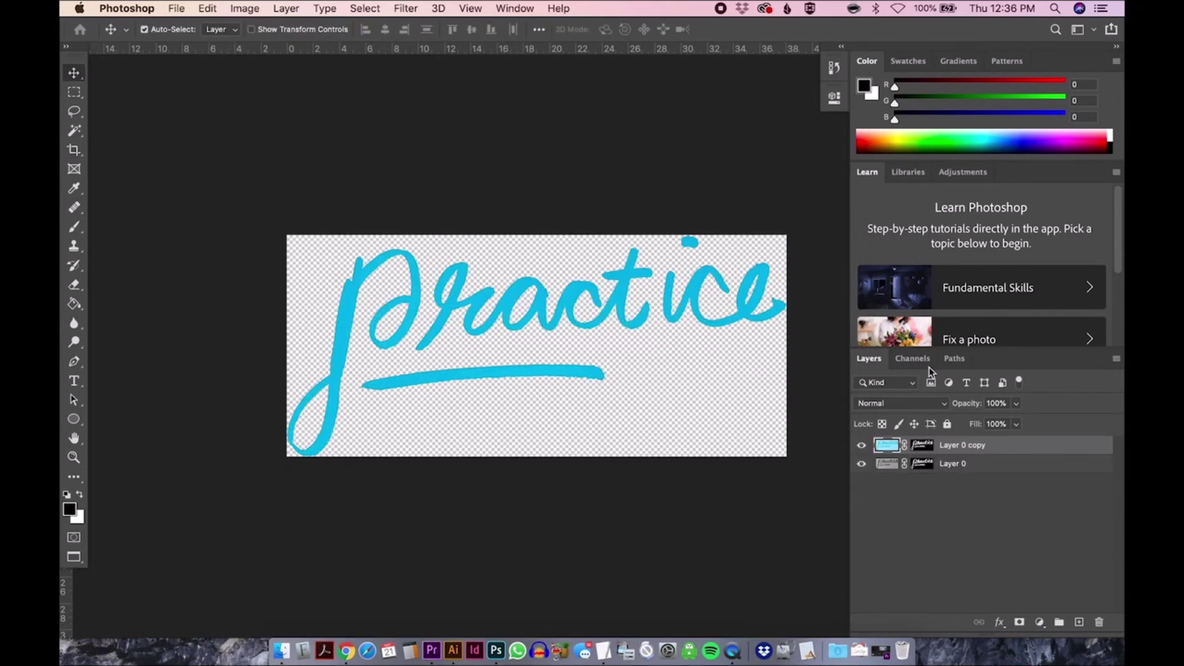
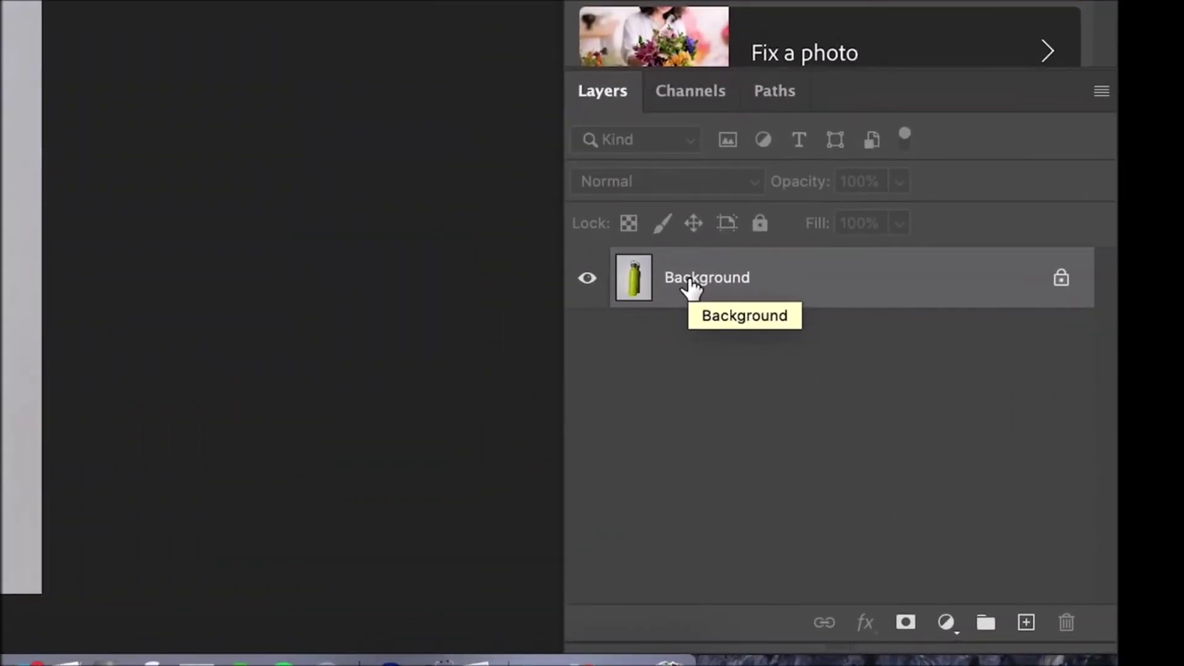
Step: Duplicate the bottle photo's Background layer and sample the pale backdrop beside the bottle as the Levels white point
key("super+j")
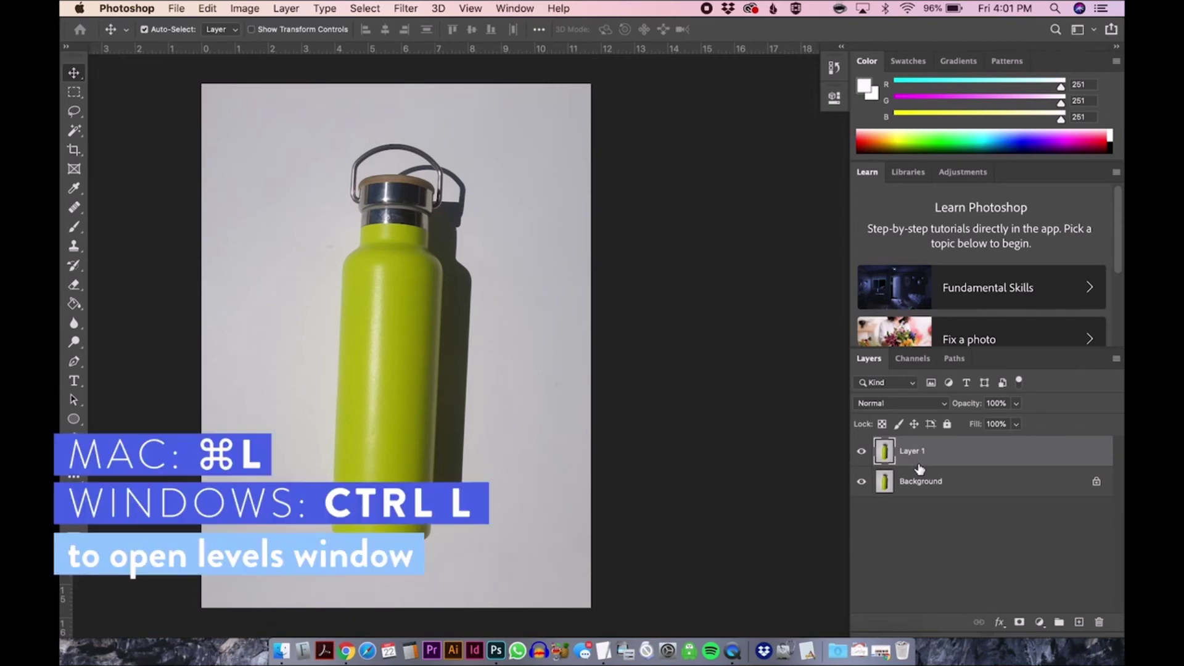
key("super+l")
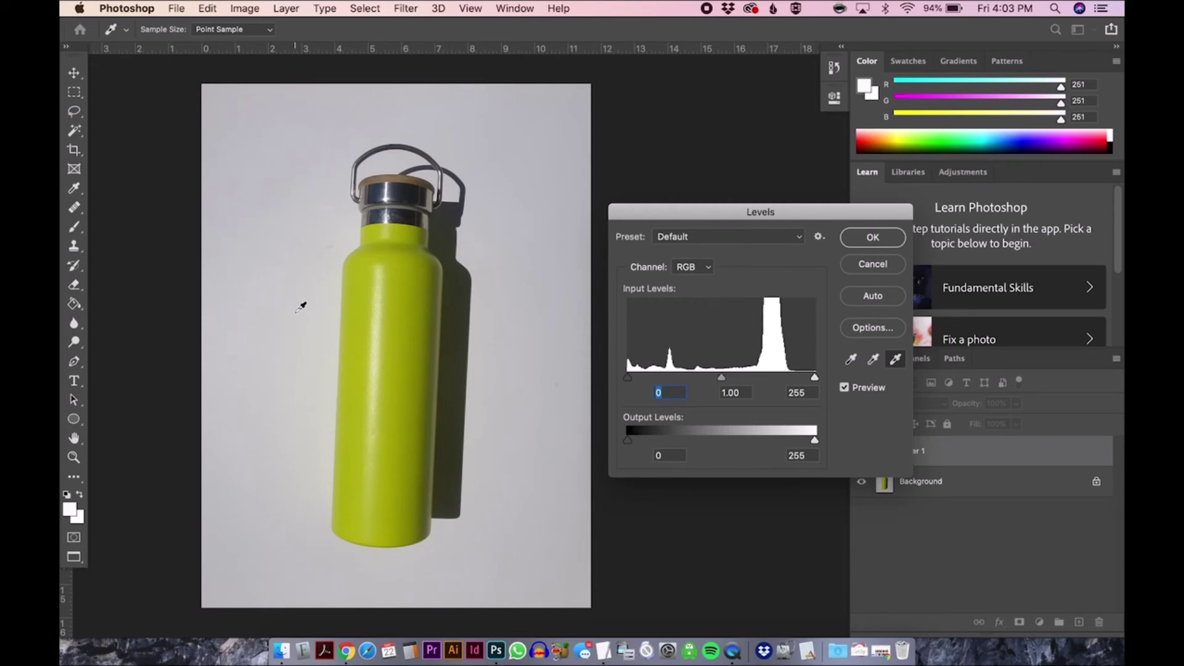
left_click(296, 311)
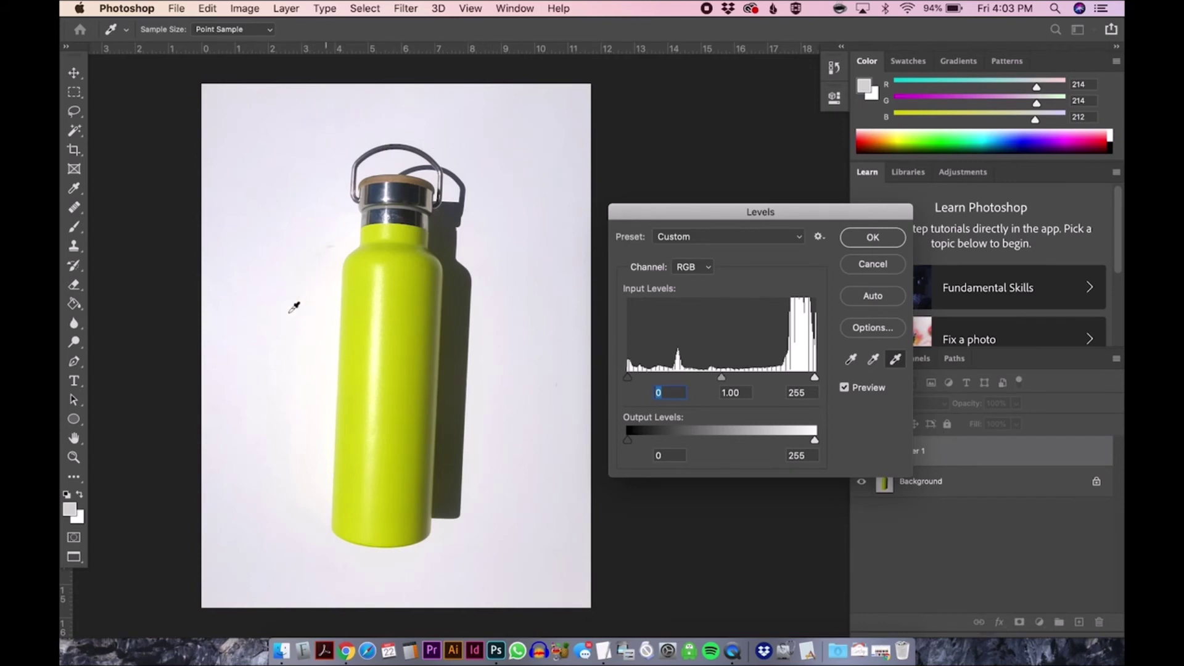
left_click(286, 354)
Step: Try sampling the bottle's dark shadow as the Levels white point, and undo it
left_click(896, 360)
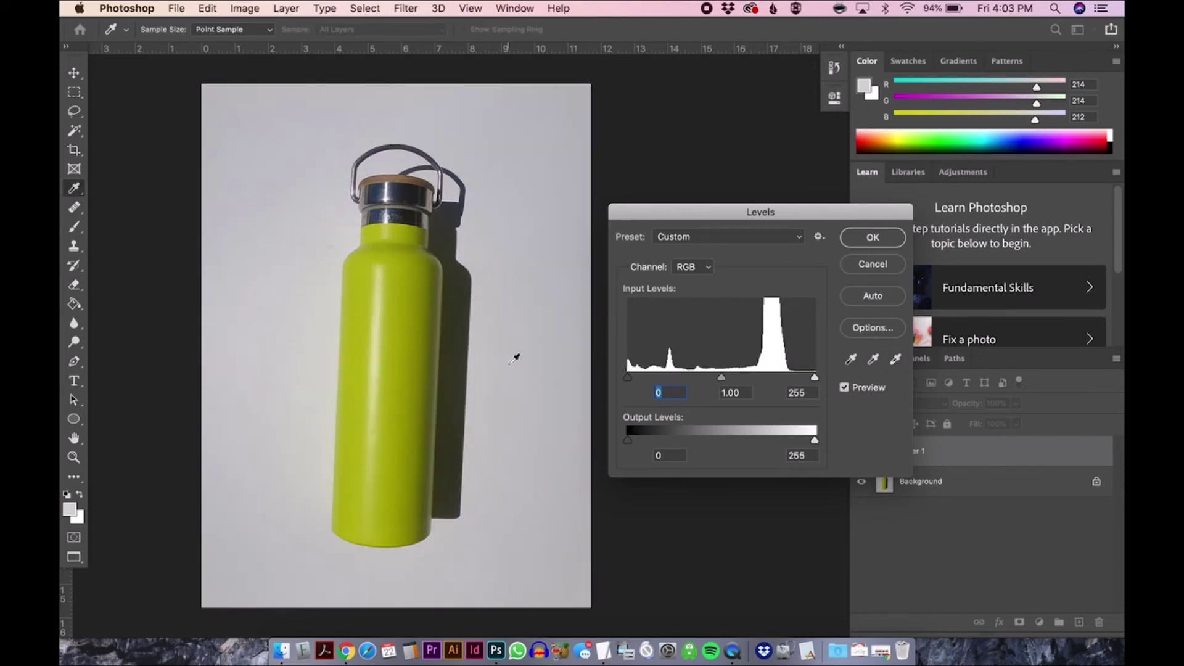
left_click(458, 372)
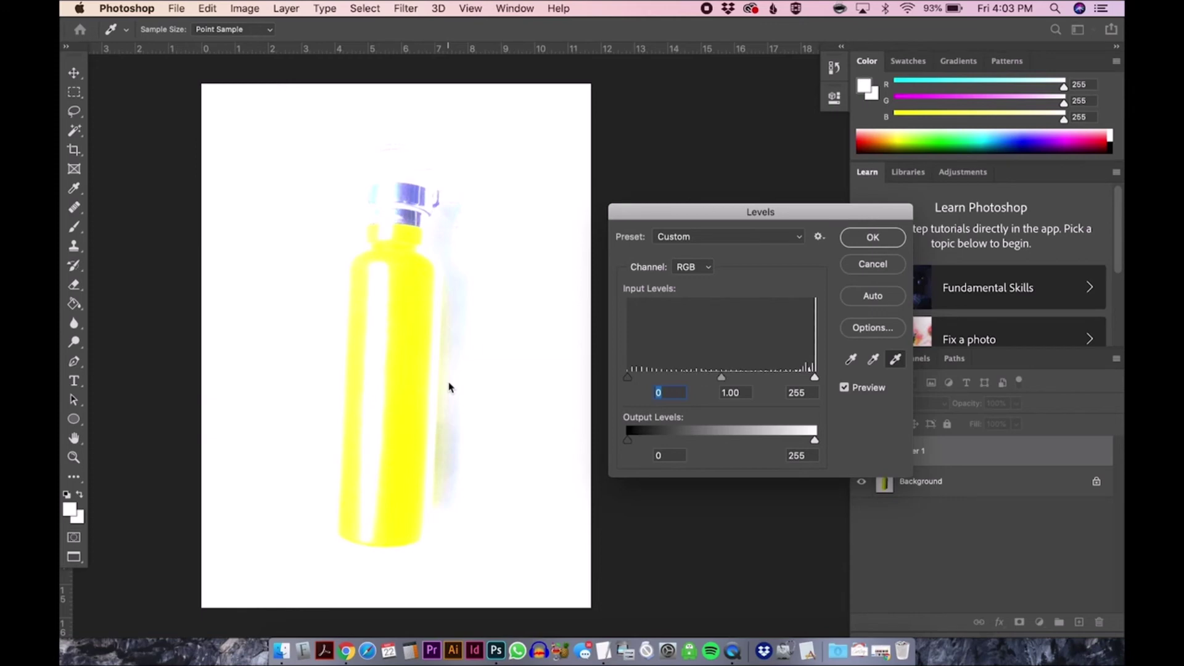
key("super+z")
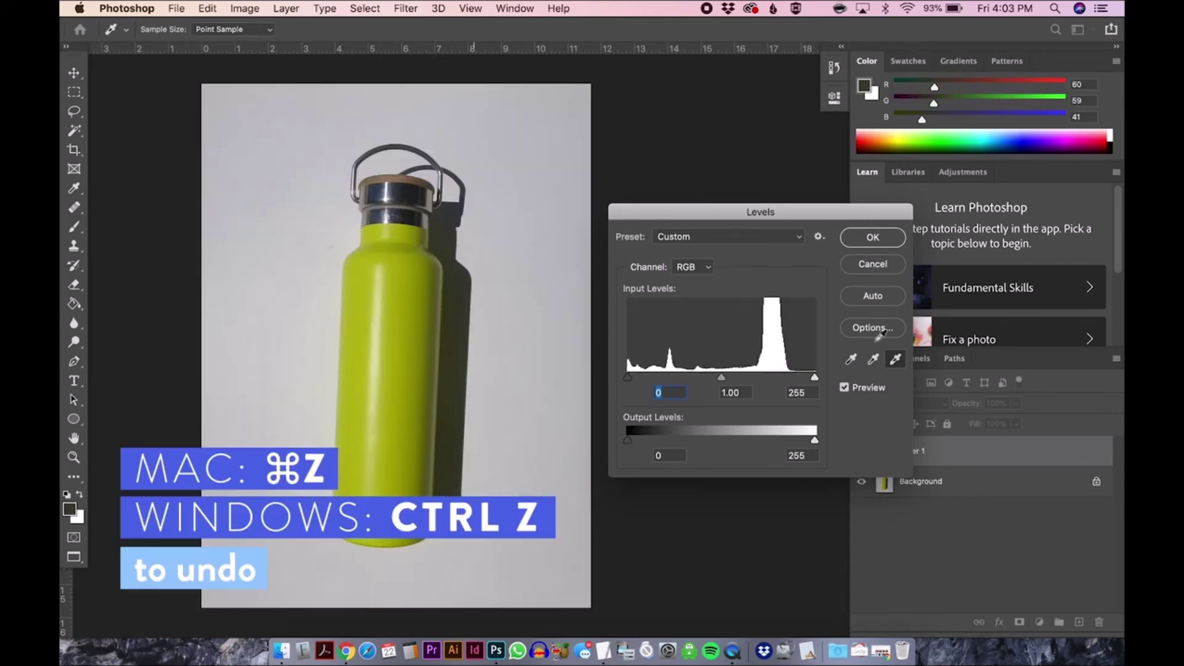
Step: Set the bottle photo's white point in Levels by sampling different spots of the pale backdrop beside the bottle
left_click(279, 328)
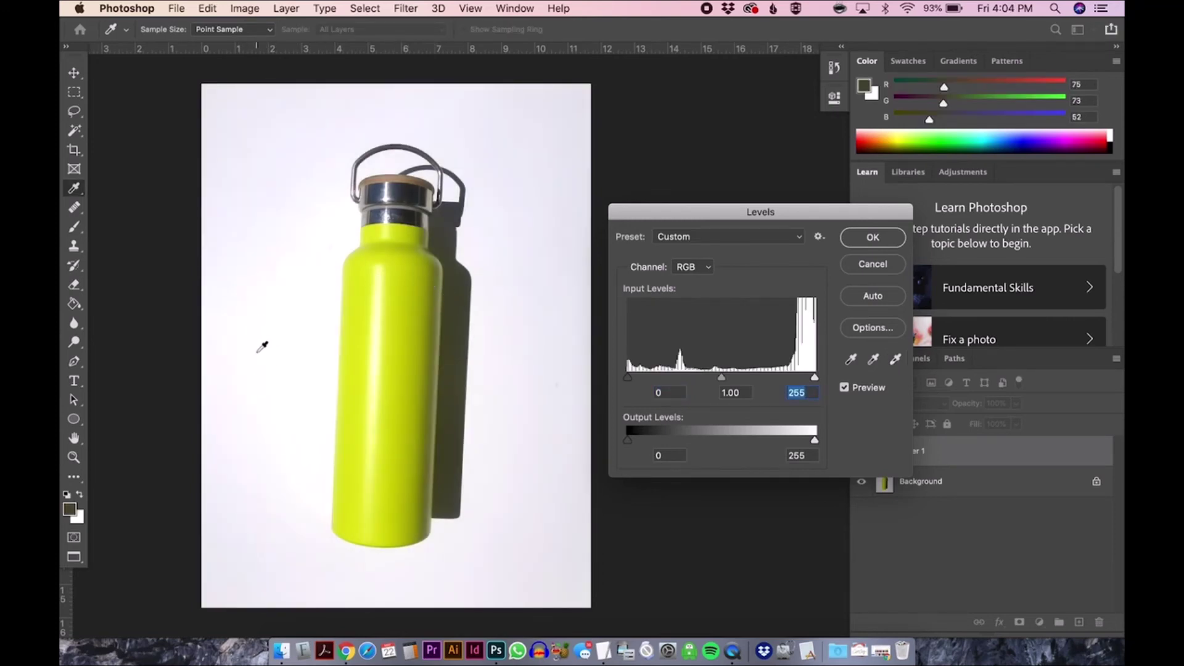
mouse_move(816, 378)
left_mouse_down()
mouse_move(737, 381)
mouse_move(831, 380)
left_mouse_up()
left_click(304, 289)
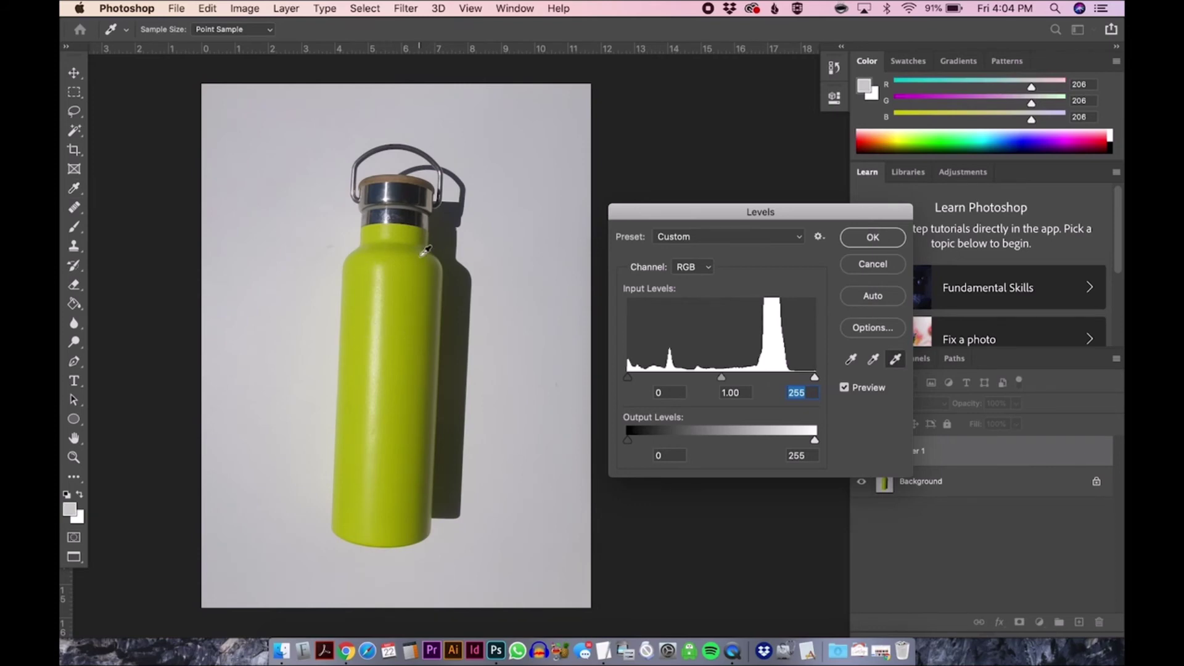
left_click(292, 325)
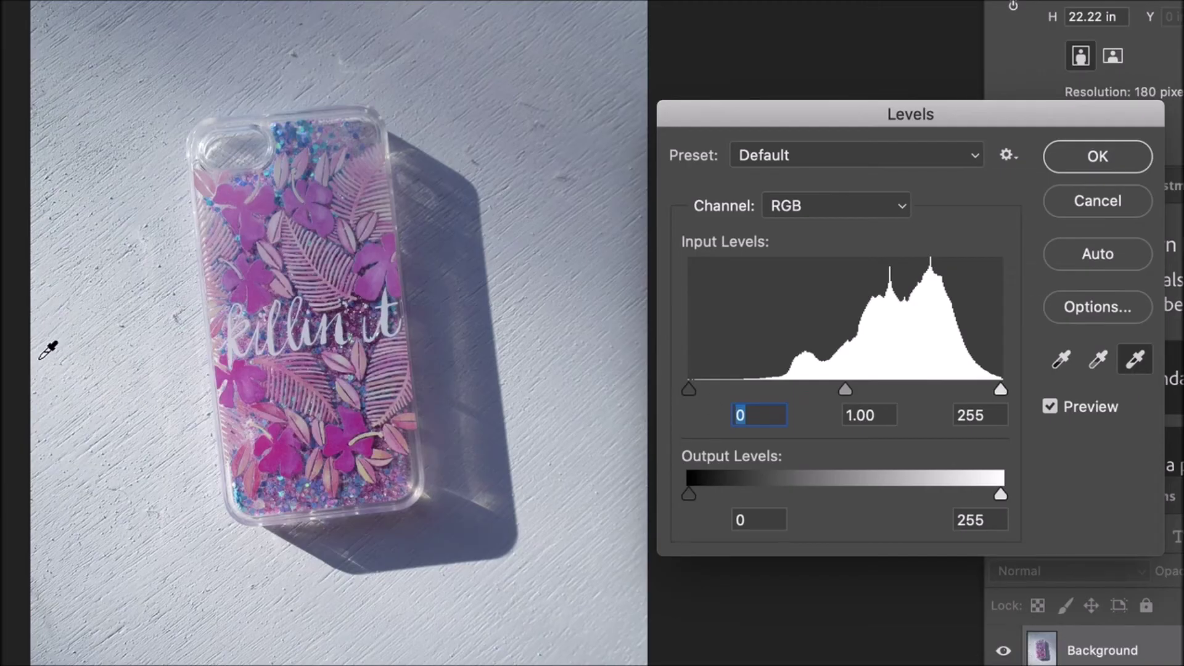
Step: Set the Levels white point from the pale background in the phone case photo and in the donut print photo
left_click(39, 358)
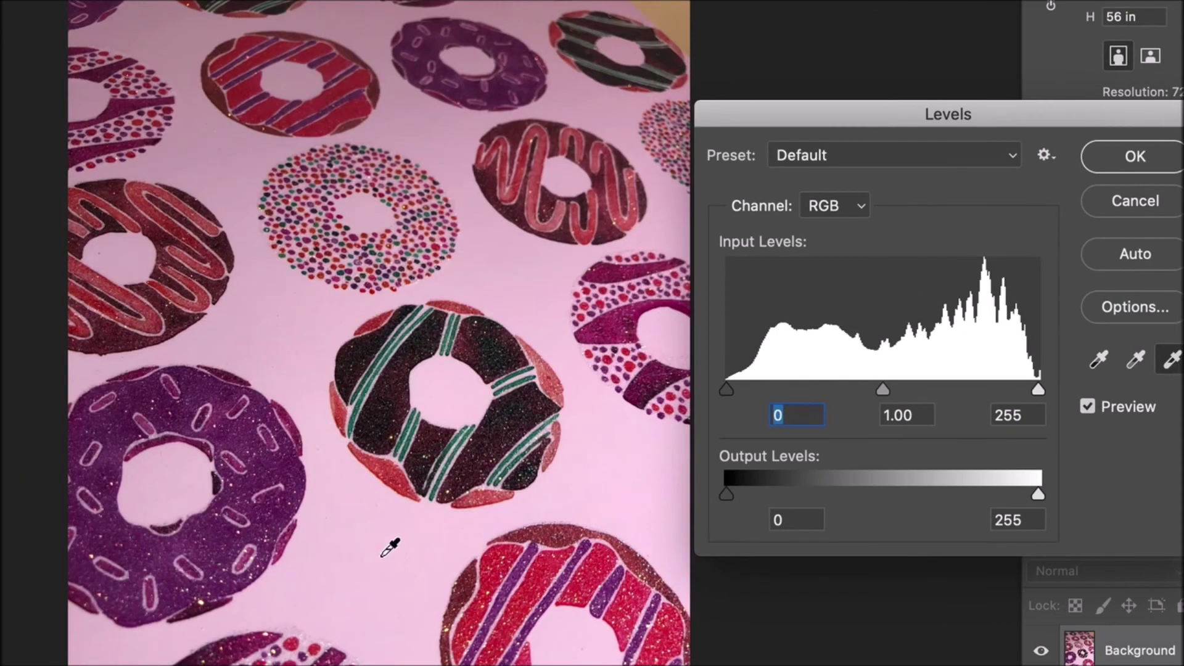
left_click(379, 555)
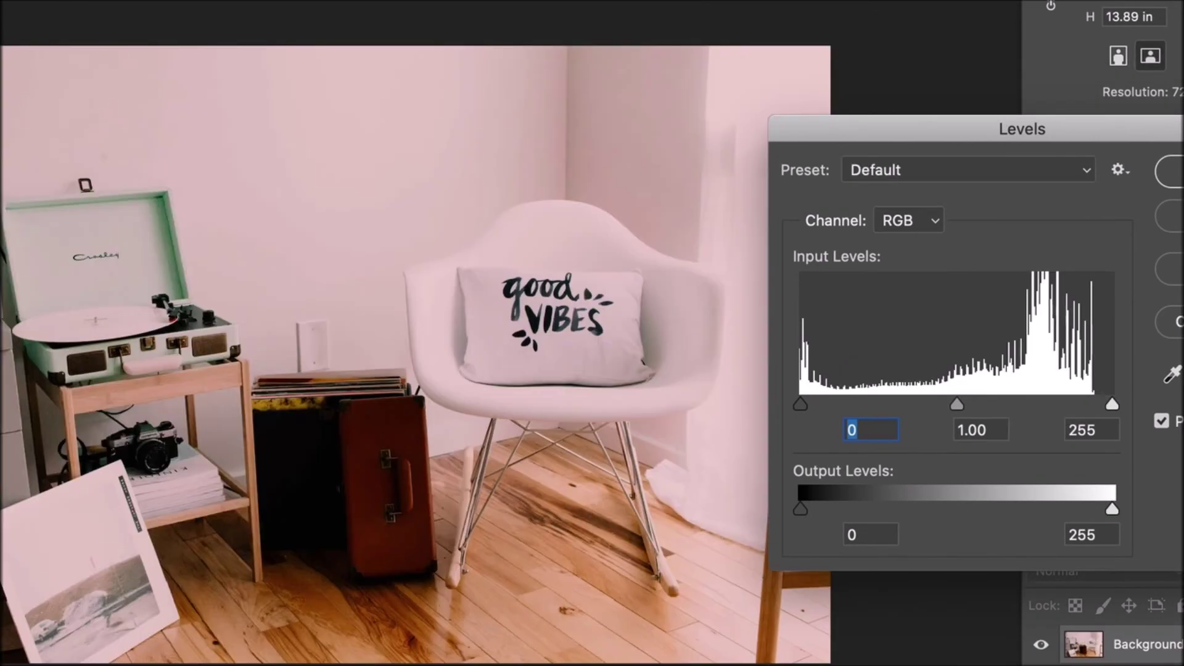
Step: Set the chair photo's Levels white point from the pink-tinted wall, and apply the Levels correction to the bottle photo
left_click(442, 157)
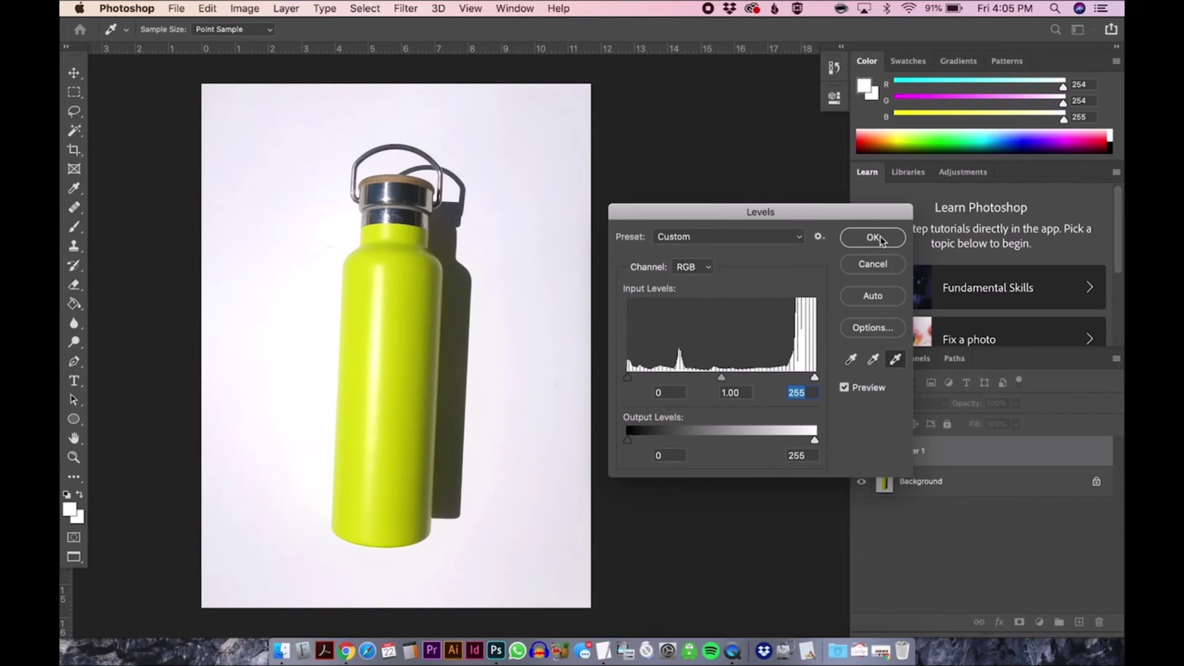
left_click(873, 238)
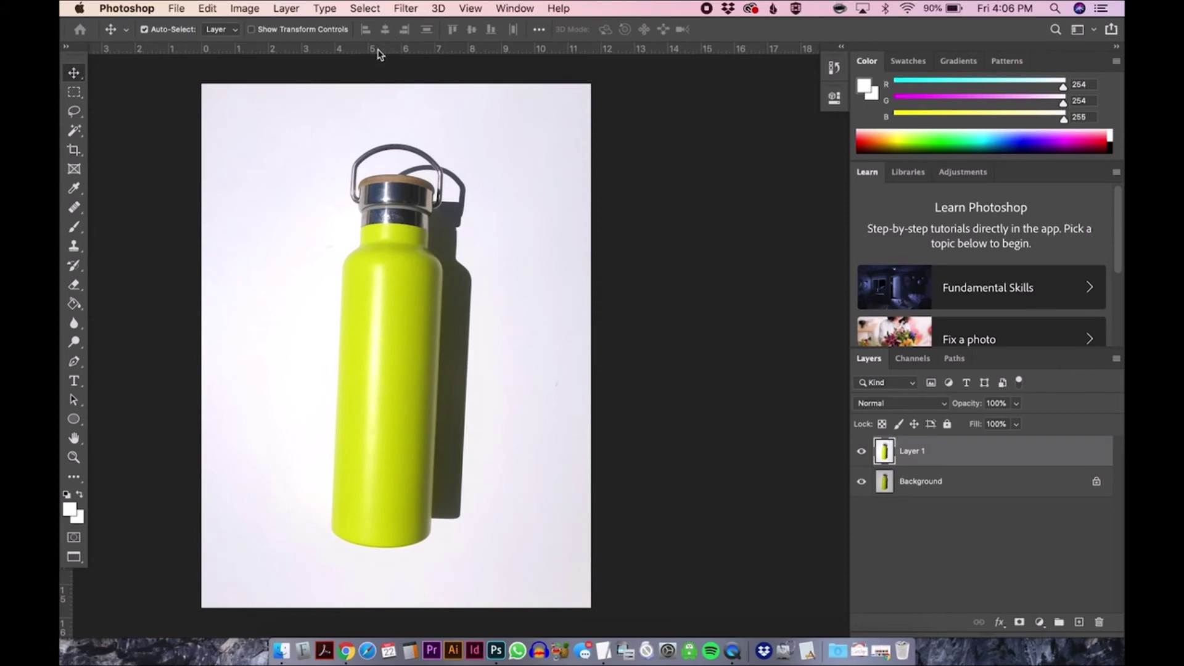
Step: Try placing a horizontal guide just above the bottle's wooden cap, and clear the guides
left_click_drag(379, 55, 384, 171)
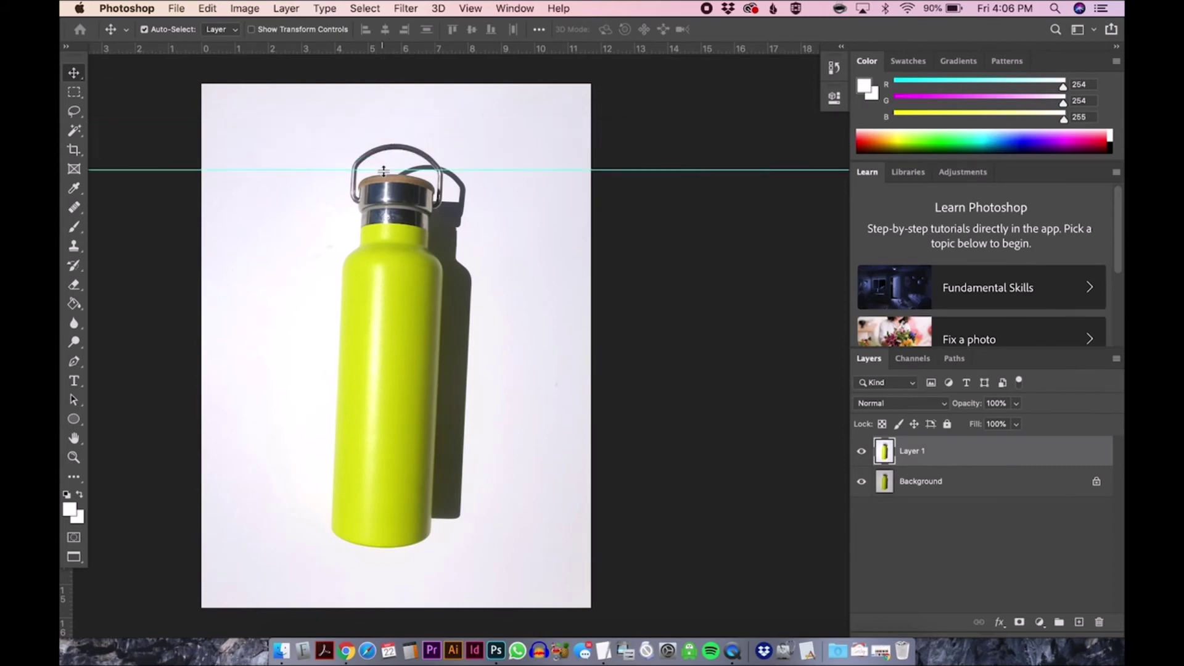
left_click(471, 8)
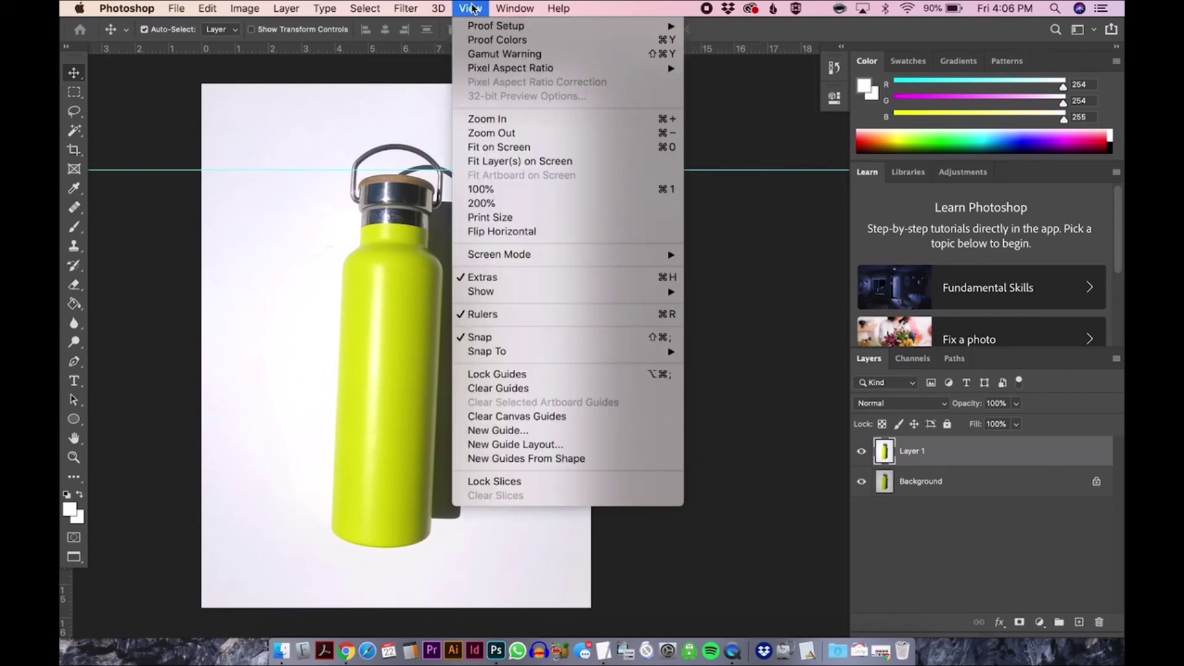
left_click(530, 393)
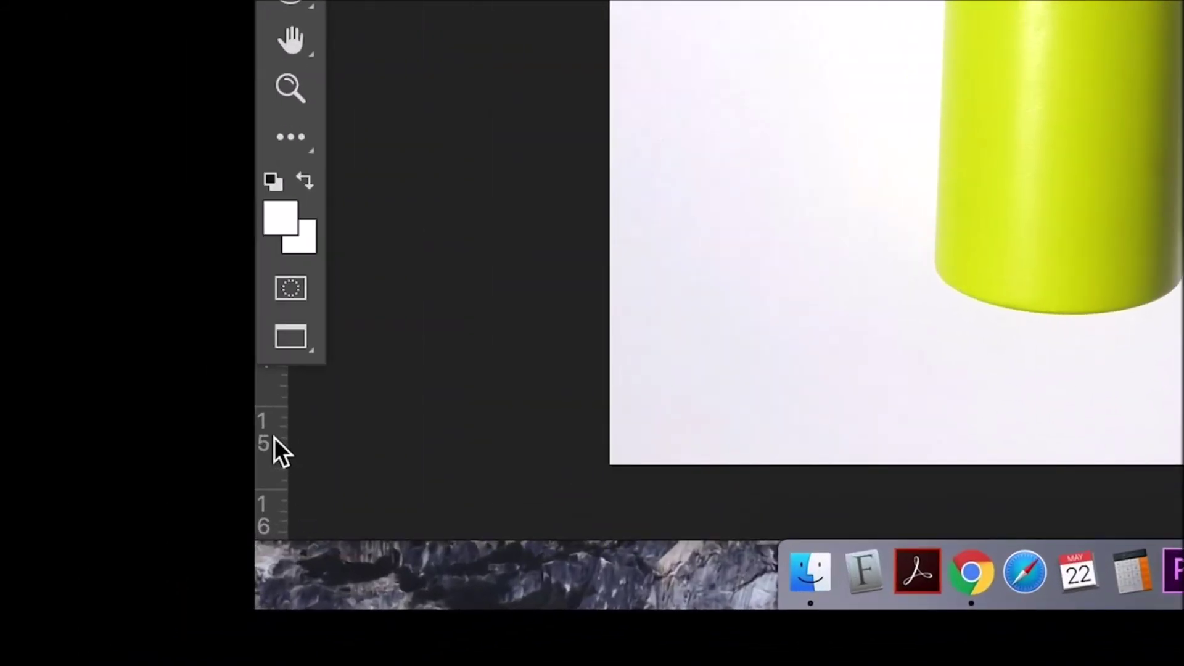
Step: Place vertical guides along both sides of the bottle's base, the right one at about 6.9 in
left_click_drag(273, 438, 926, 214)
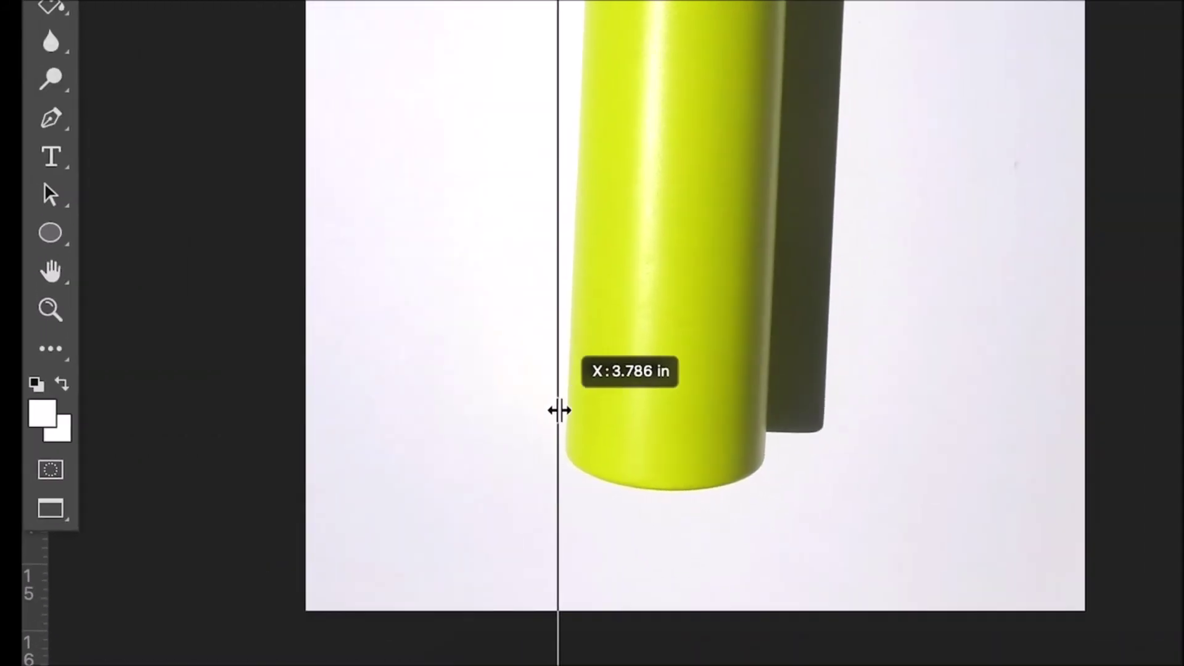
left_click_drag(559, 410, 569, 411)
left_click_drag(39, 571, 766, 383)
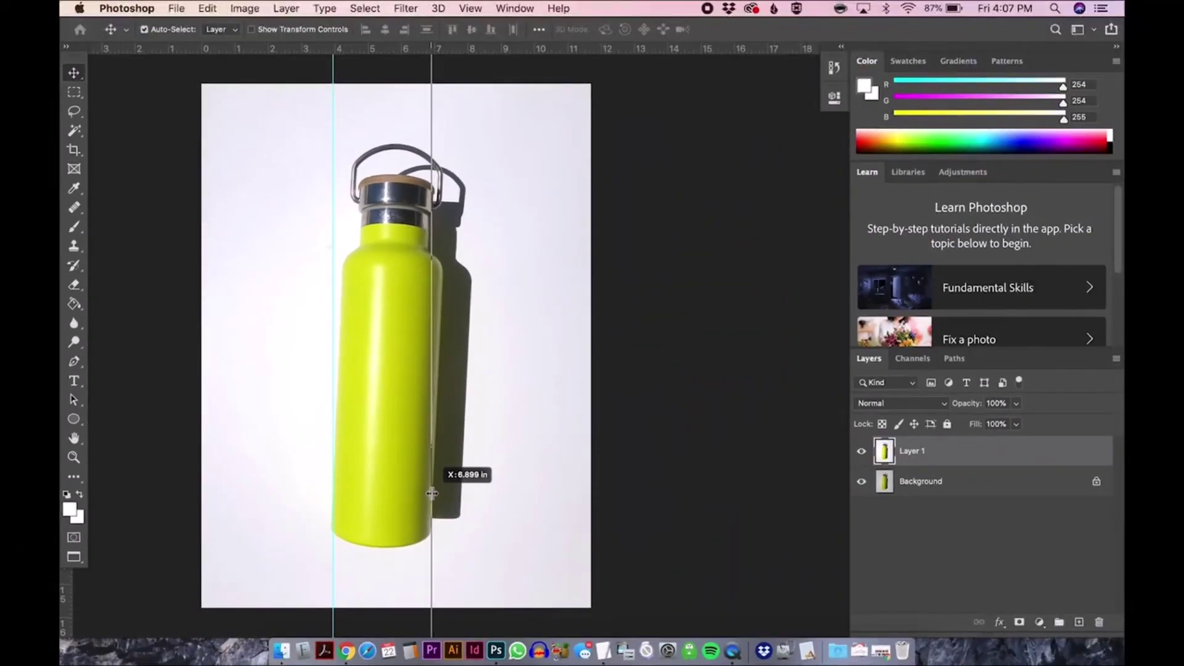
left_click_drag(432, 493, 433, 495)
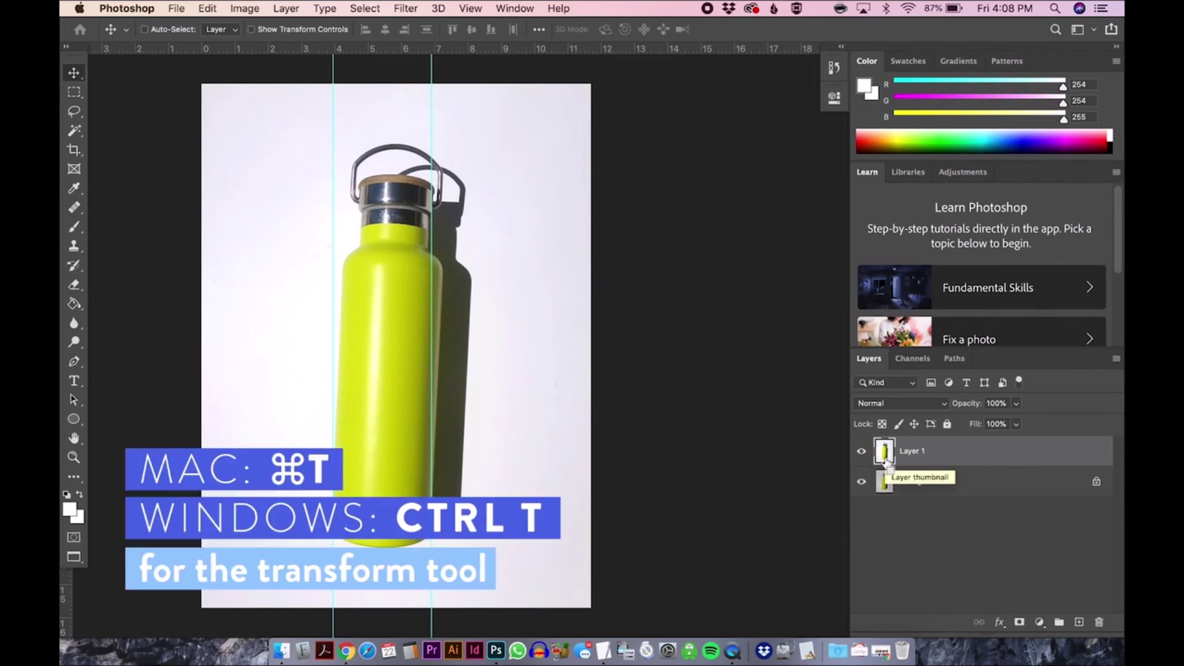
Step: Rotate Layer 1 by about -2.39° with Free Transform so the bottle stands parallel to the vertical guides
key("super+t")
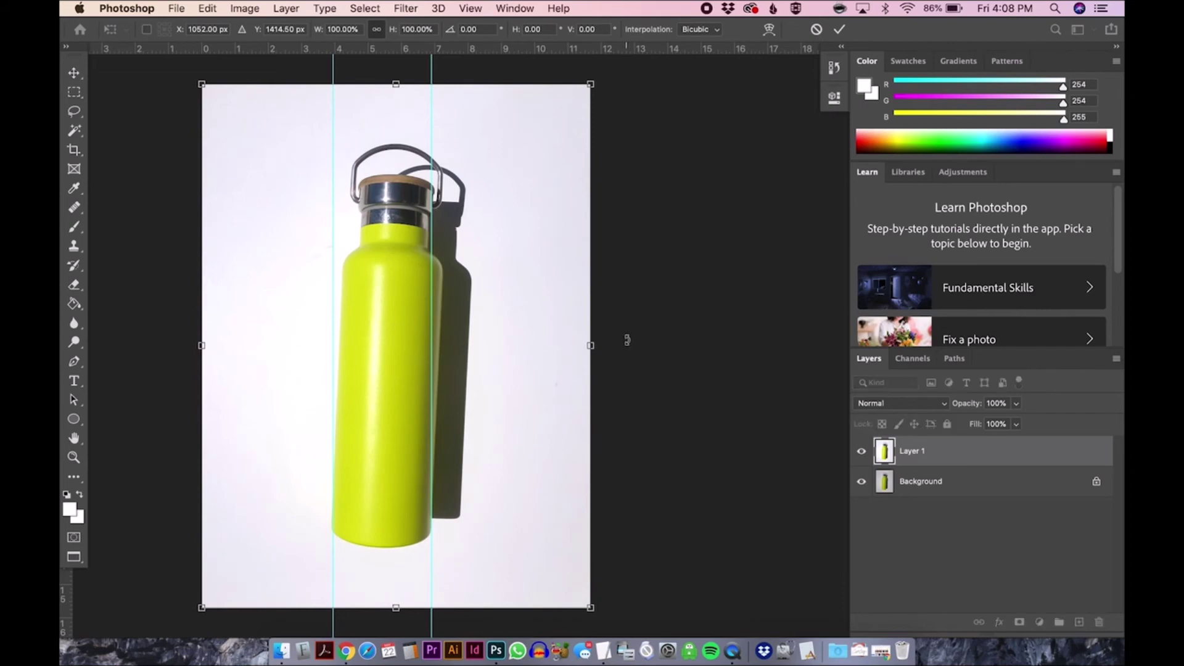
left_click_drag(626, 343, 635, 336)
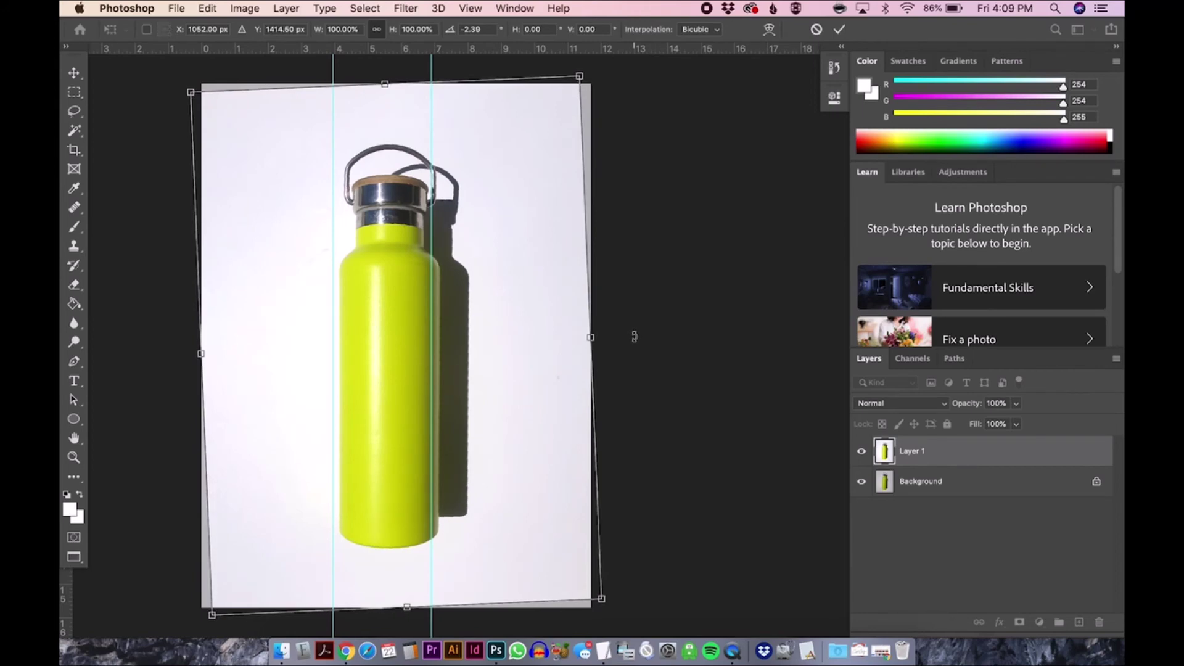
key("Return")
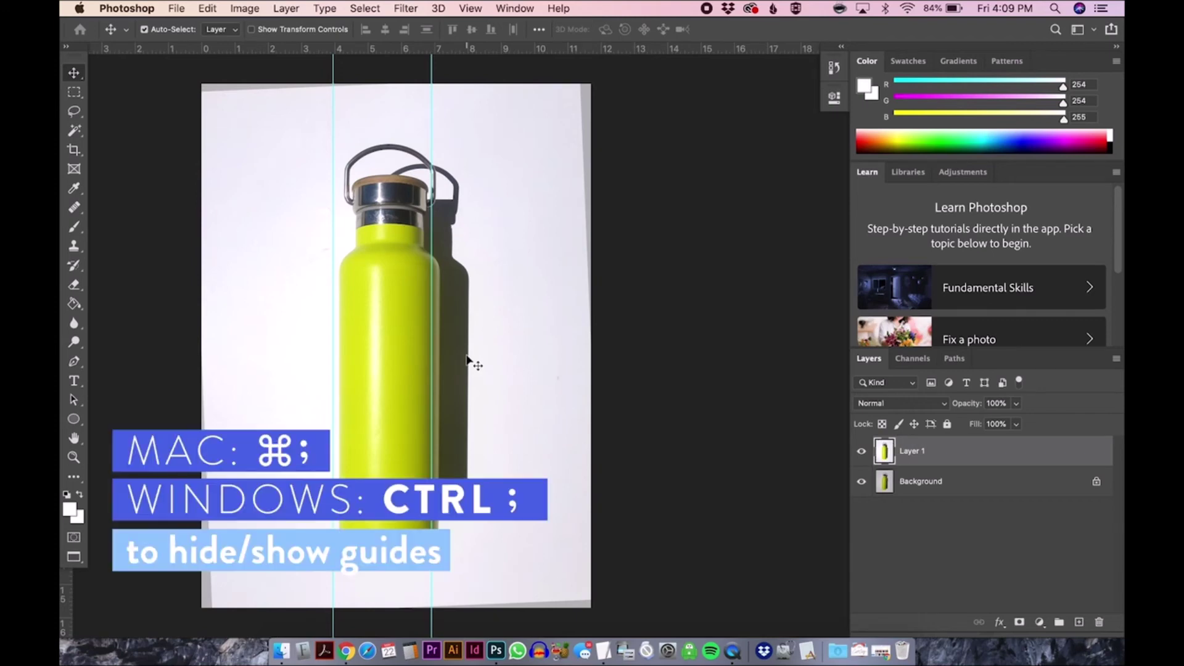
Step: Toggle the guides off and on, and leave them hidden
key("super+semicolon")
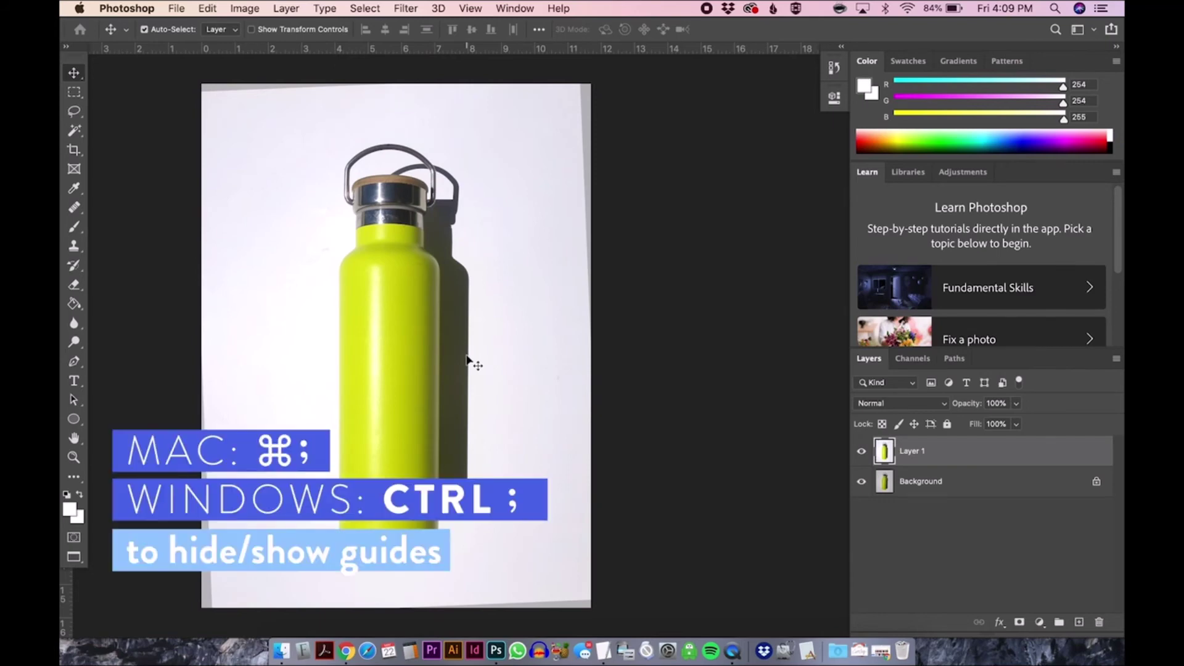
key("super+semicolon")
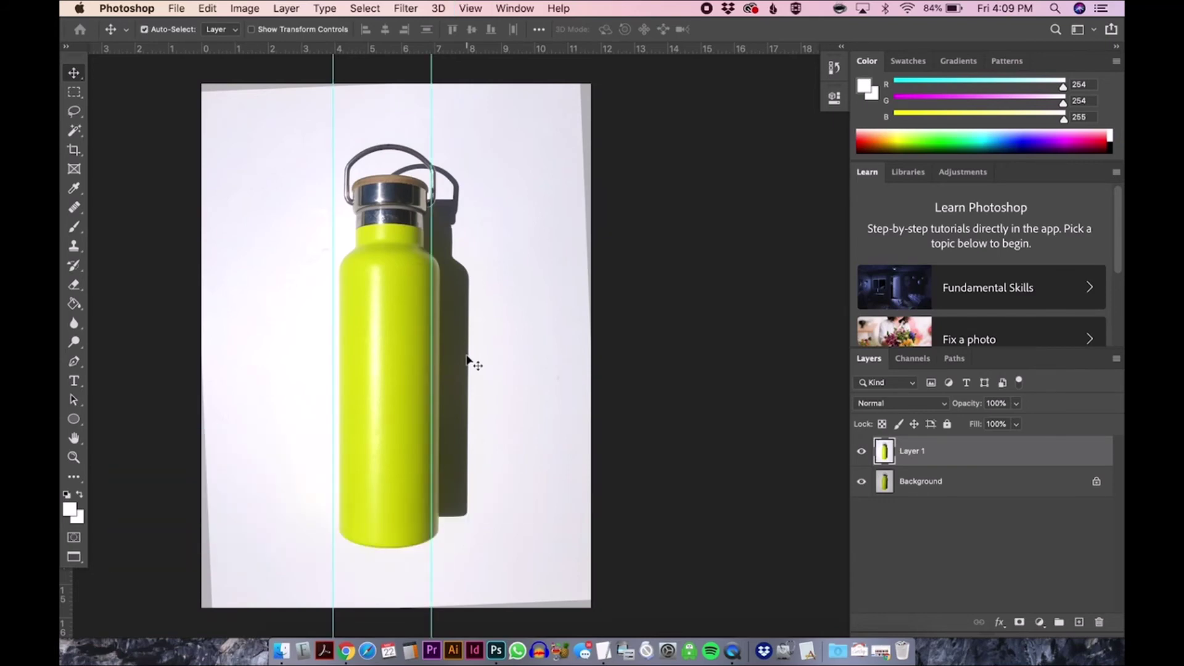
key("super+semicolon")
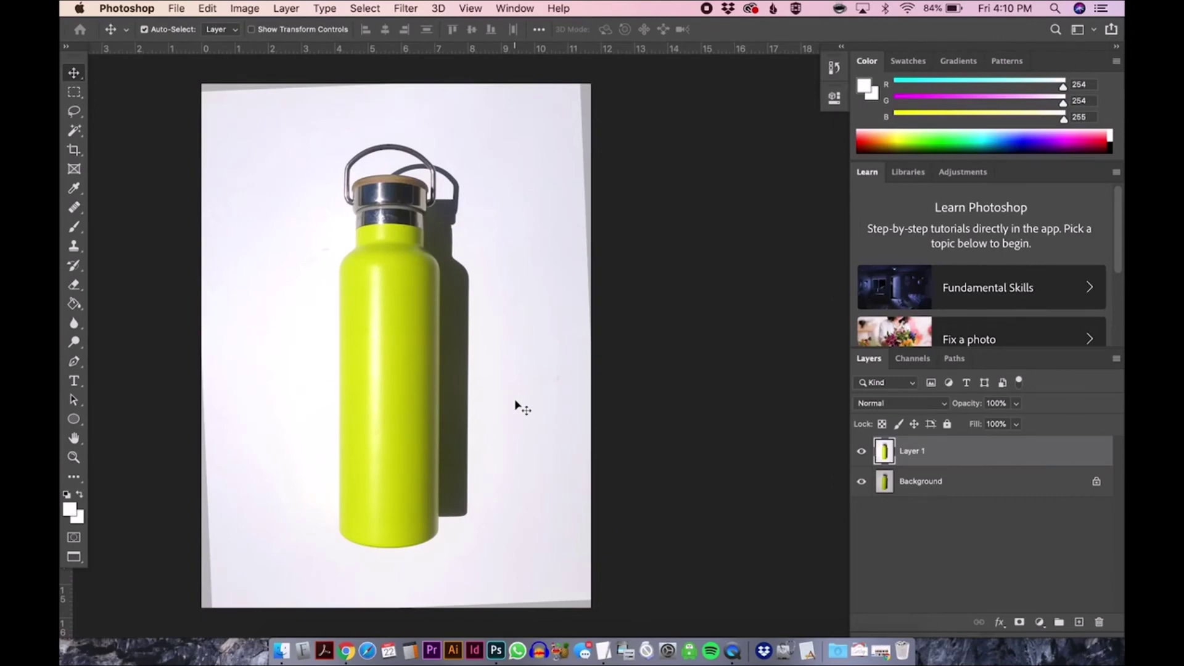
Step: Try cropping the photo inward to remove the gray wedges along its edges, and undo the crop
key("c")
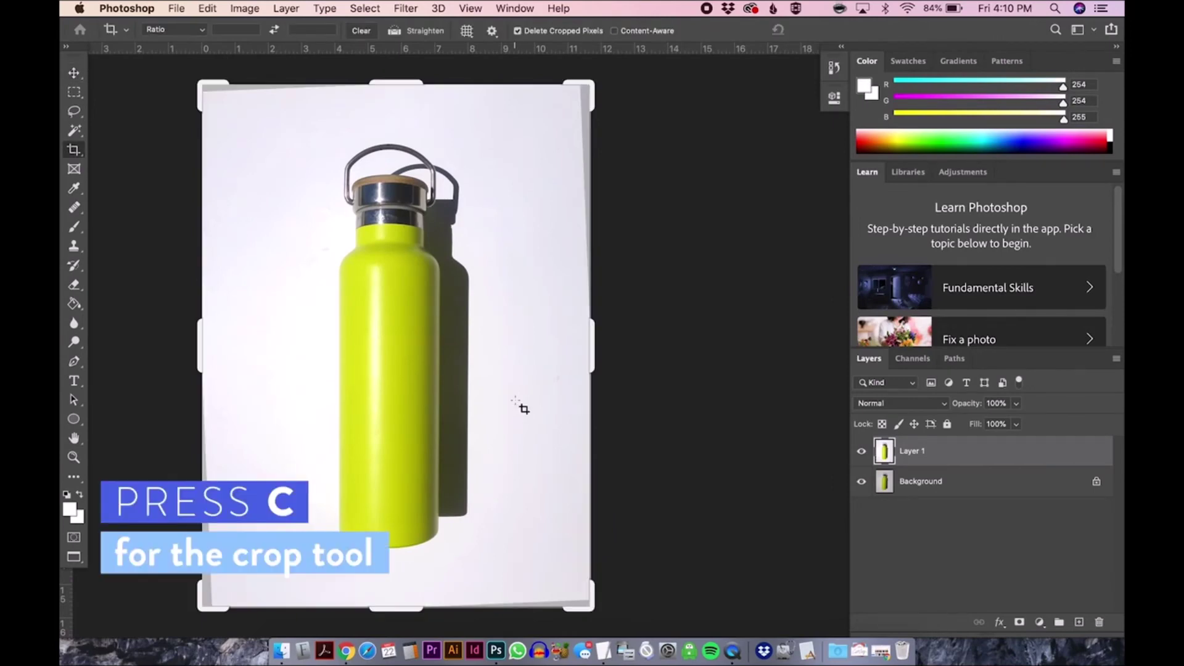
left_click_drag(589, 84, 585, 91)
left_click_drag(207, 598, 210, 598)
key("Return")
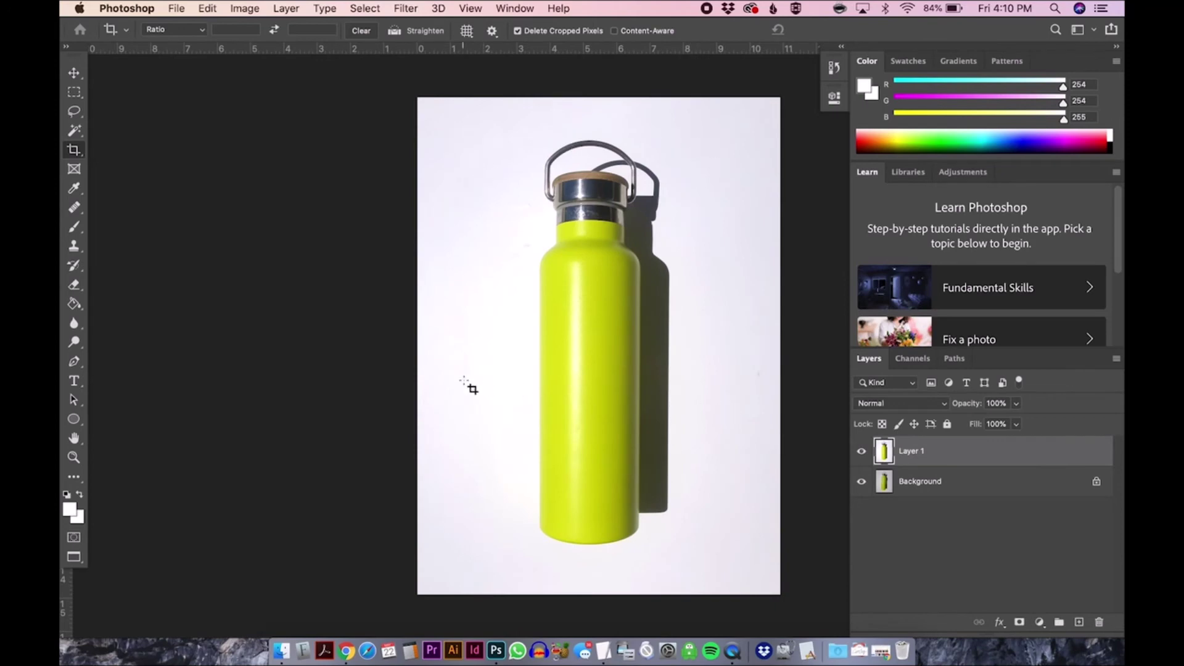
key("super+z")
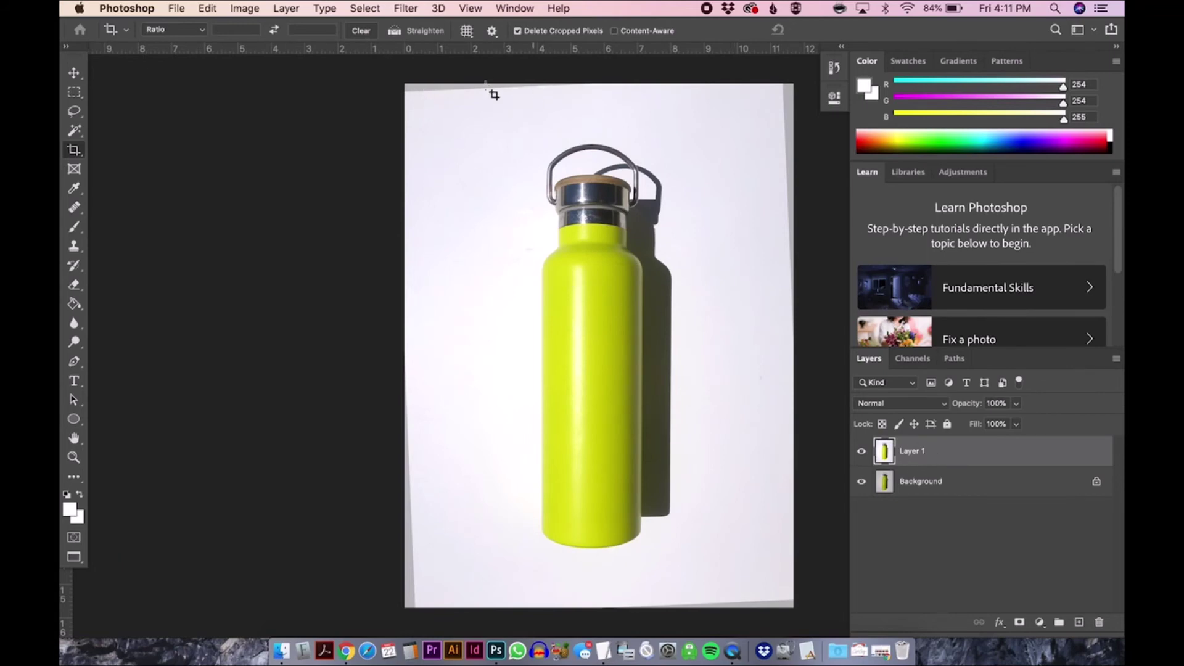
Step: Clone clean backdrop over the gray wedge along the photo's top edge with a soft 198 px Clone Stamp brush
key("z")
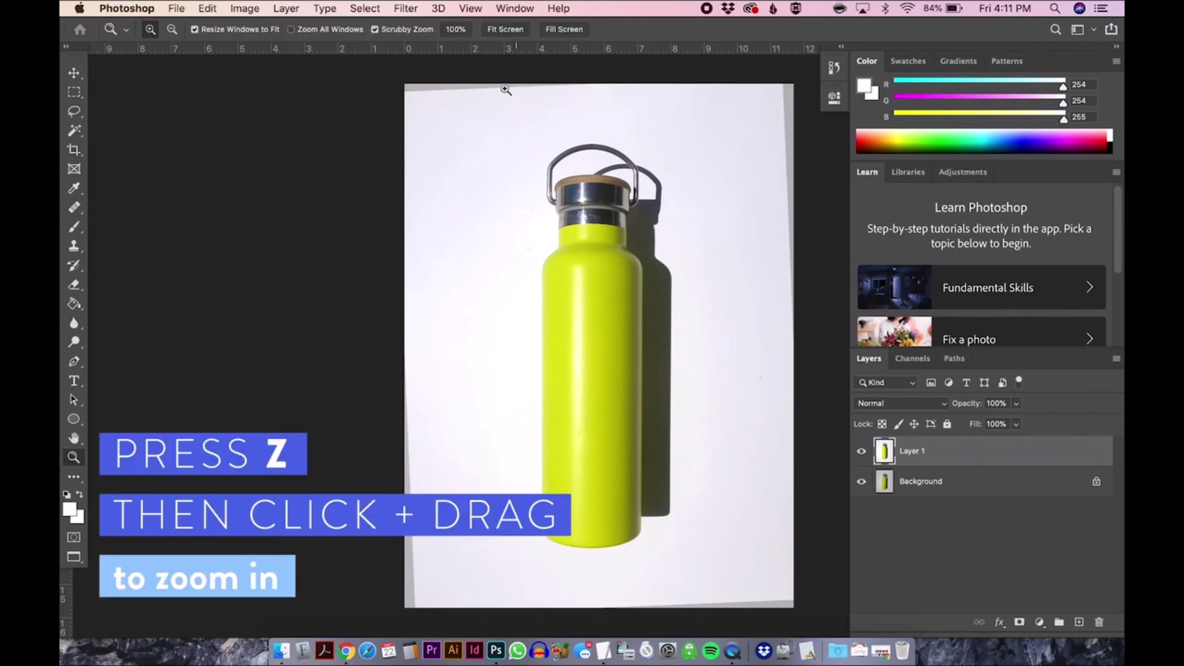
left_click_drag(499, 86, 540, 112)
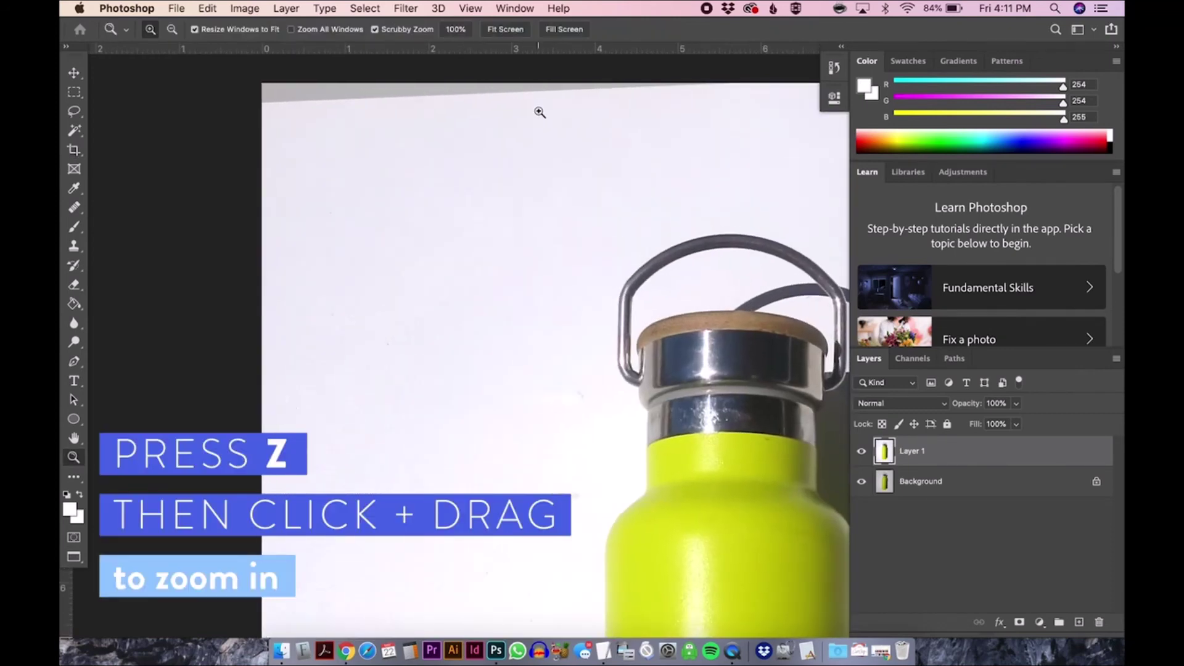
key("s")
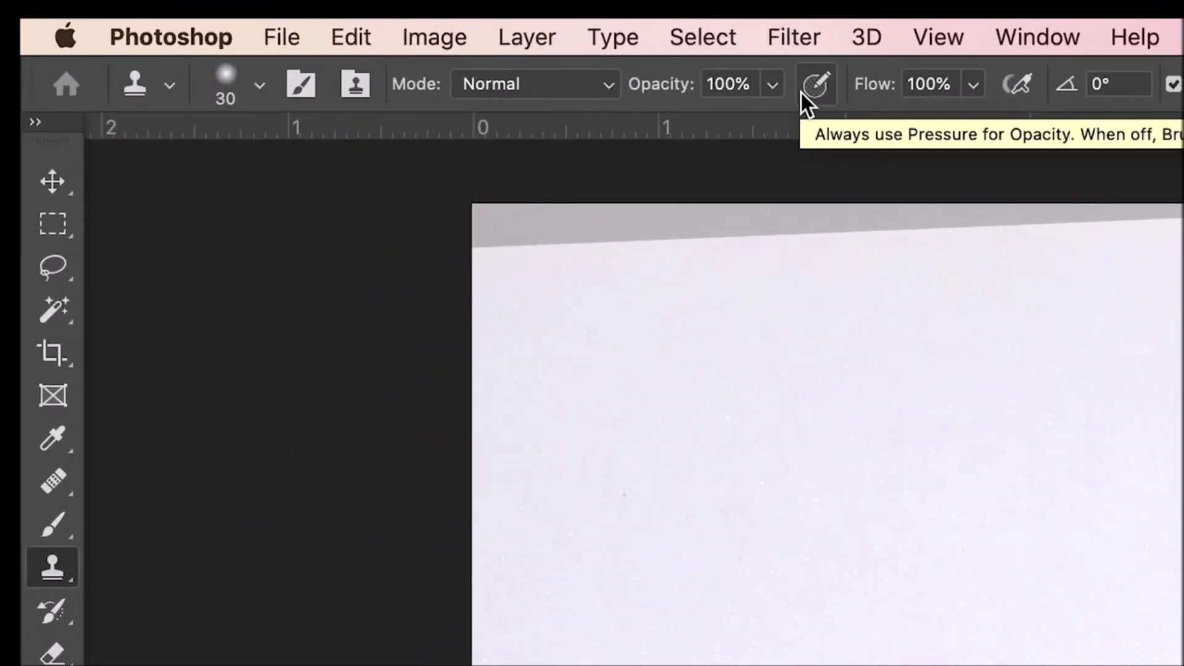
left_click(233, 91)
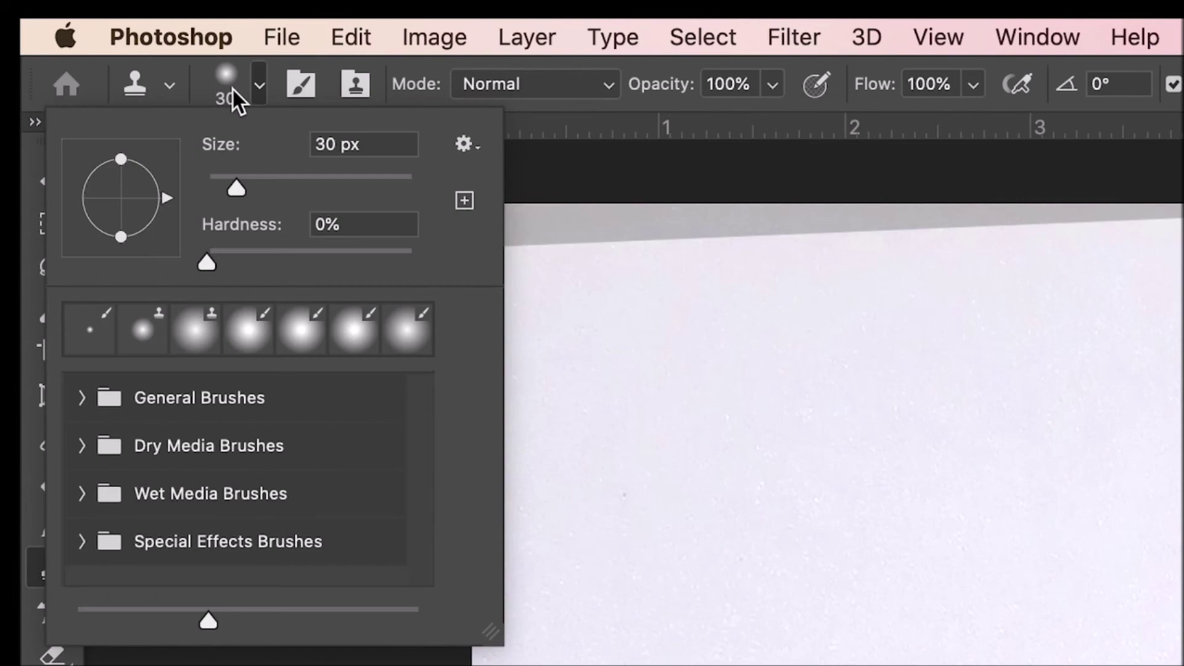
left_click(298, 180)
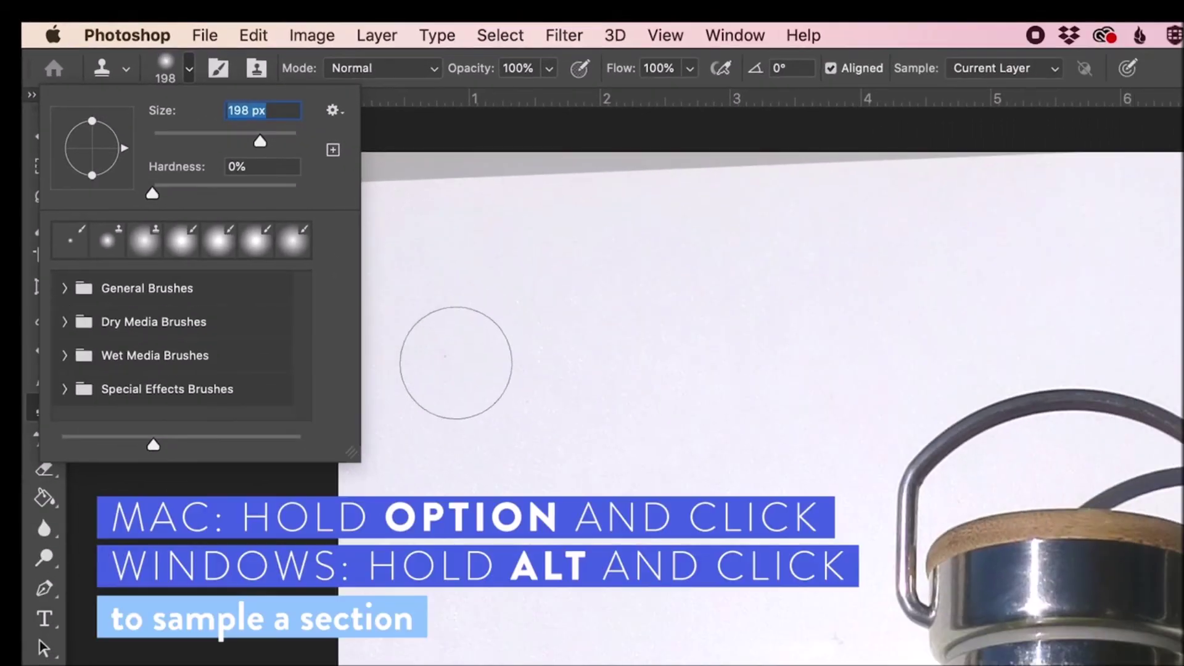
left_click(443, 308, "alt")
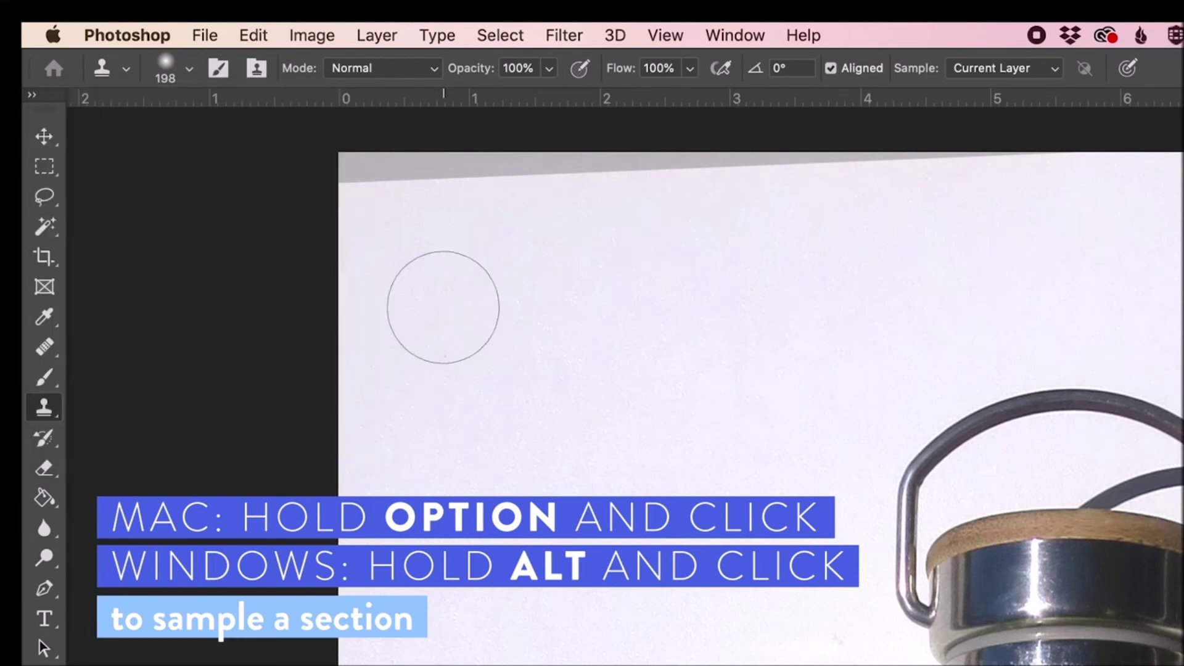
mouse_move(444, 191)
left_mouse_down()
mouse_move(363, 180)
mouse_move(890, 188)
mouse_move(811, 198)
mouse_move(941, 179)
mouse_move(1055, 169)
left_mouse_up()
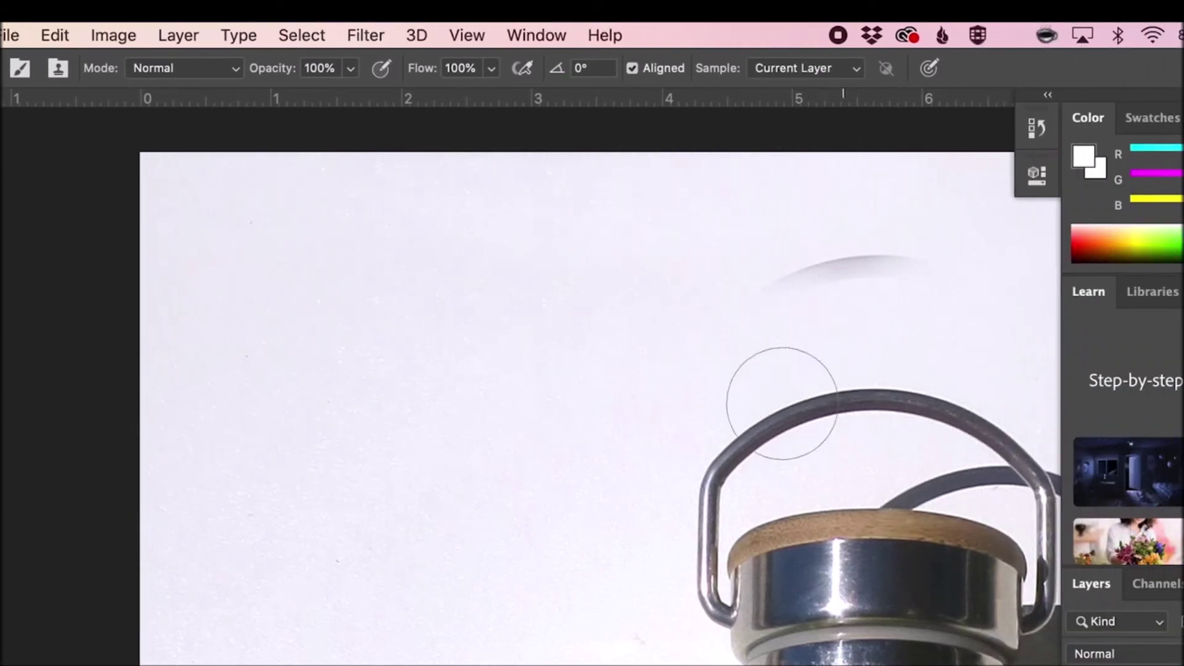
Step: Try a clone stroke over the bottle's metal handle, and undo it
left_click_drag(820, 388, 797, 395)
key("super+z")
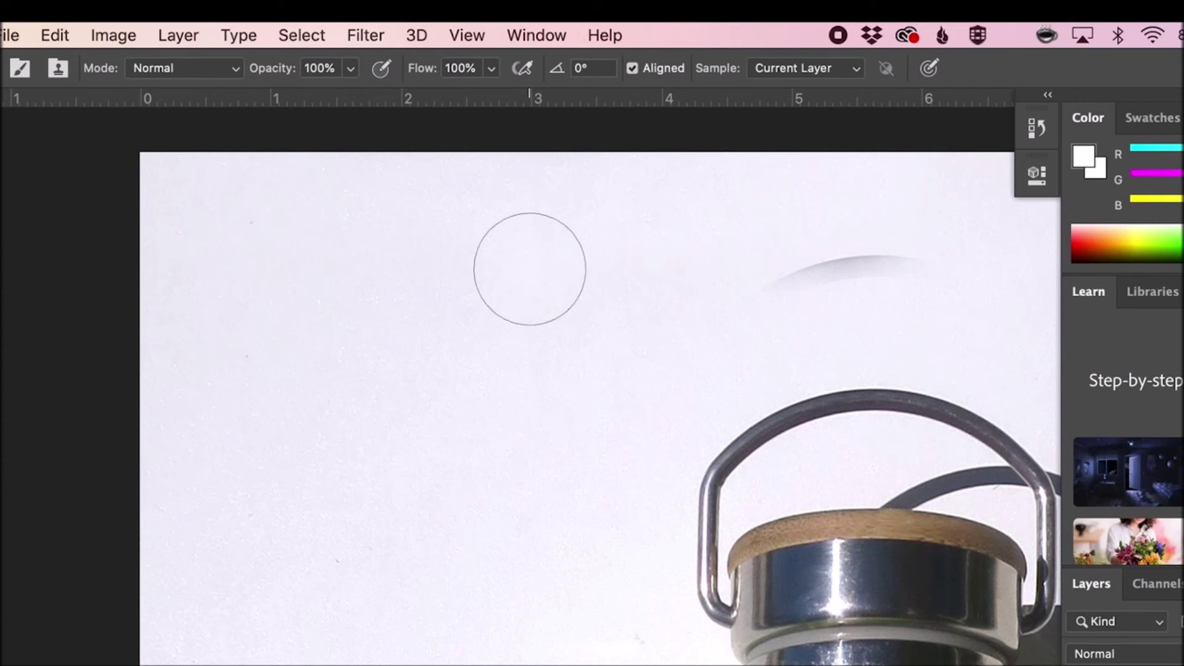
Step: Remove the smudge above the handle and clone backdrop over the right edge's gray wedge with a 90 px brush
scroll(555, 252, "right", 5)
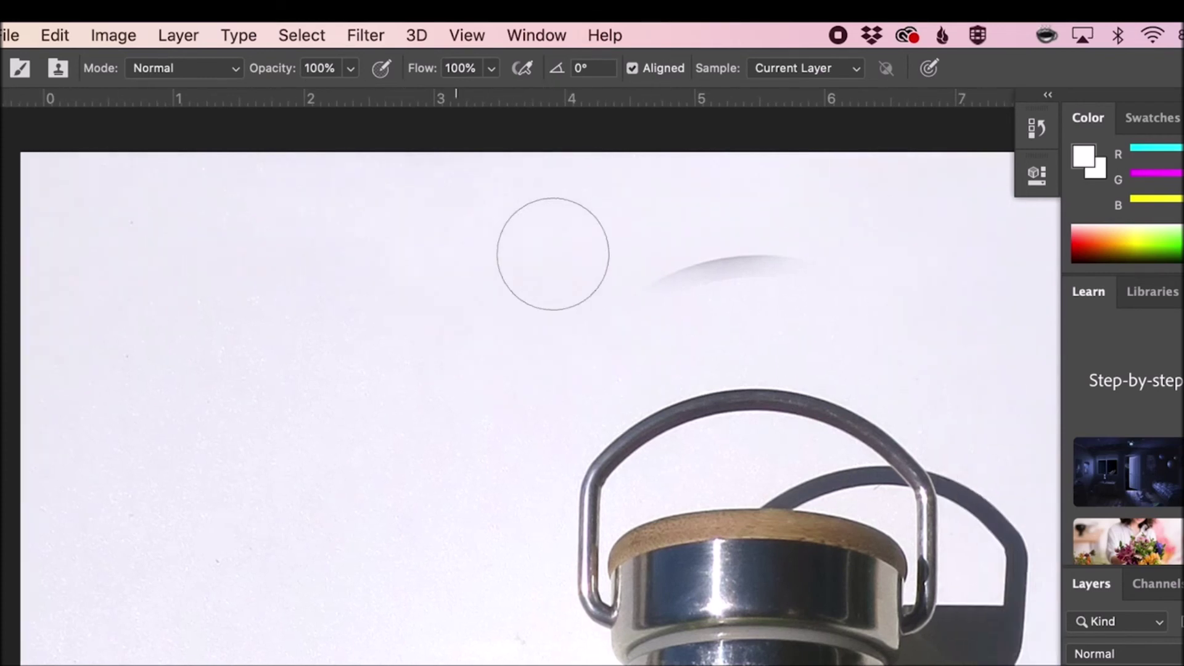
key("bracketleft")
key("bracketleft")
key("bracketleft")
key("bracketleft")
key("bracketleft")
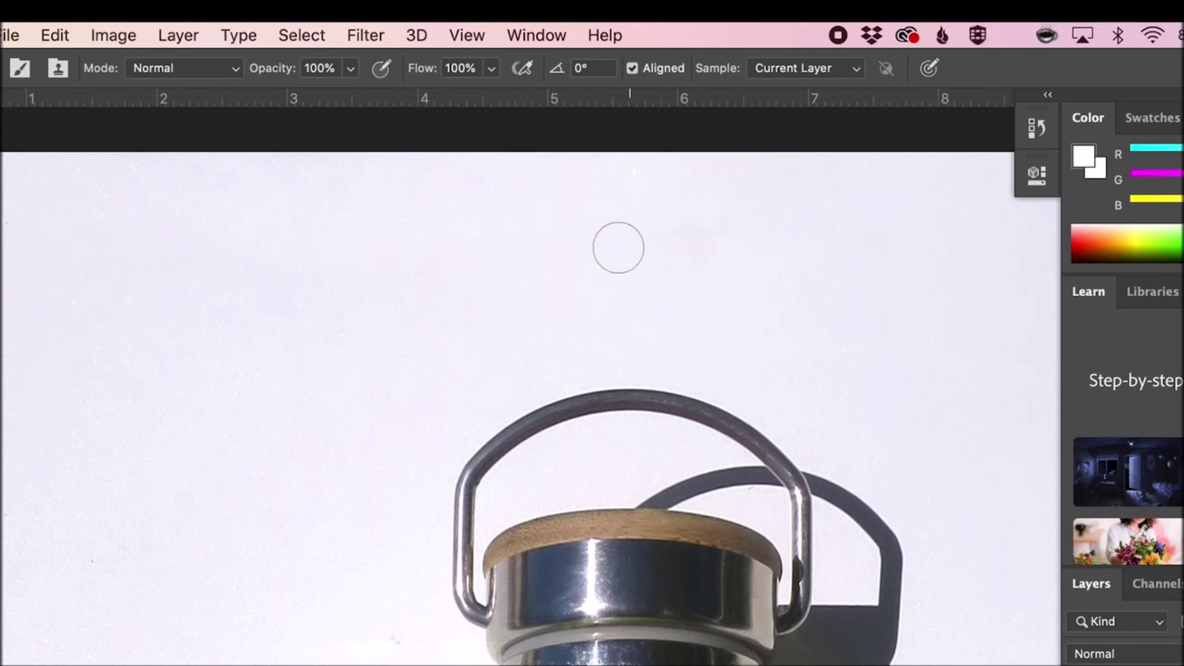
scroll(690, 252, "right", 4)
scroll(693, 251, "right", 5)
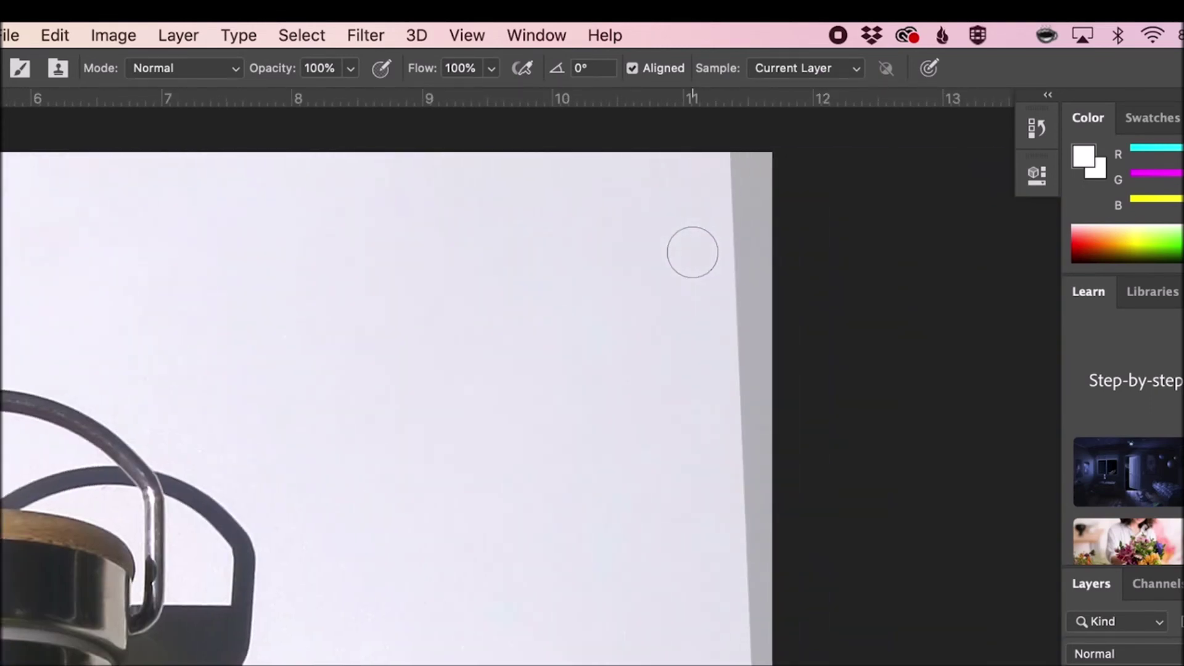
left_click(608, 208, "alt")
left_click_drag(744, 180, 748, 172)
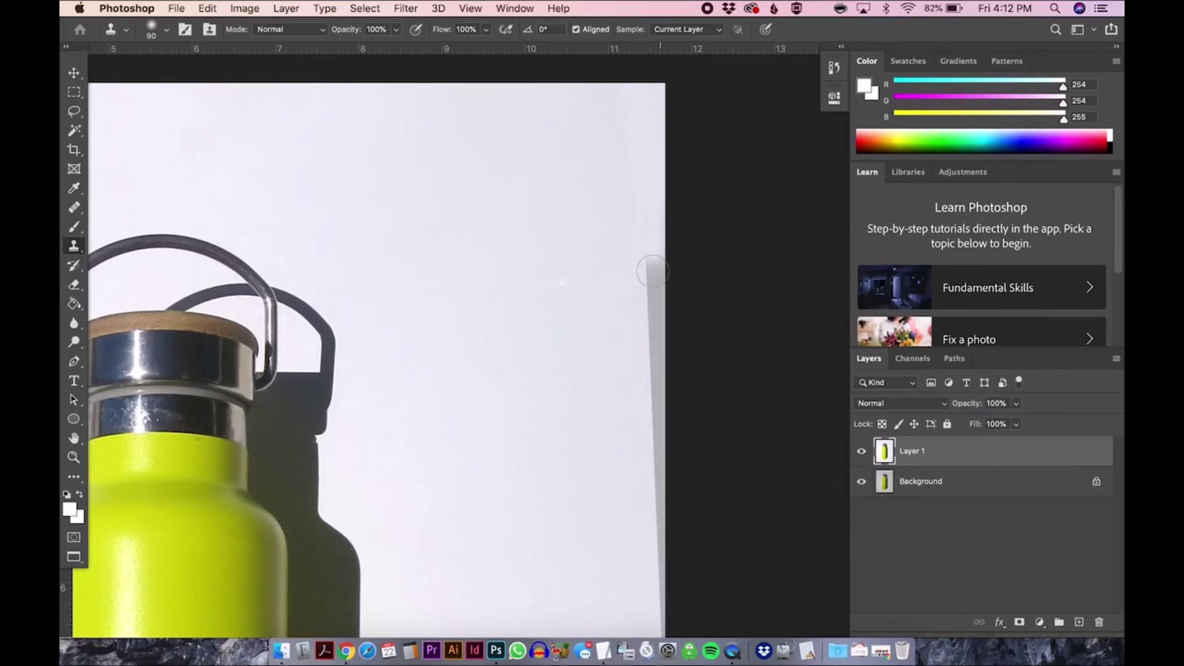
left_click_drag(654, 268, 654, 585)
Step: Clone backdrop over the remaining gray wedges along the photo's bottom and left edges
scroll(659, 586, "down", 4)
scroll(656, 468, "down", 5)
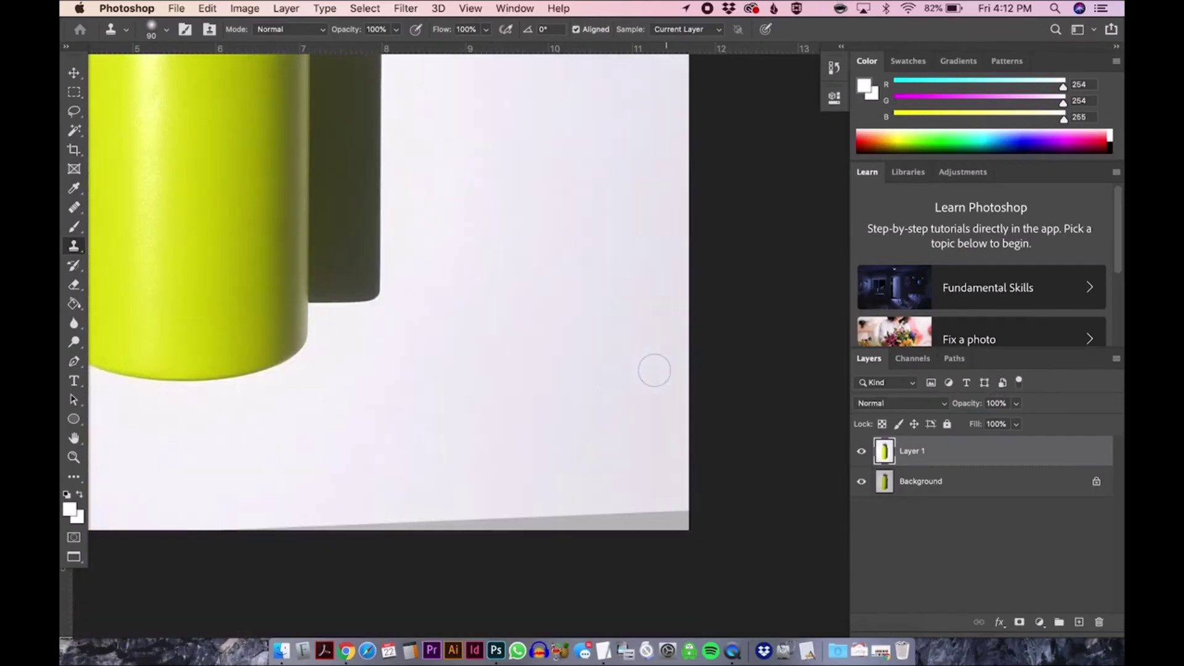
scroll(541, 481, "left", 5)
mouse_move(247, 472)
left_mouse_down()
mouse_move(227, 473)
mouse_move(225, 225)
left_mouse_up()
scroll(225, 247, "up", 5)
left_click_drag(222, 413, 221, 247)
scroll(216, 226, "up", 4)
scroll(619, 190, "down", 5)
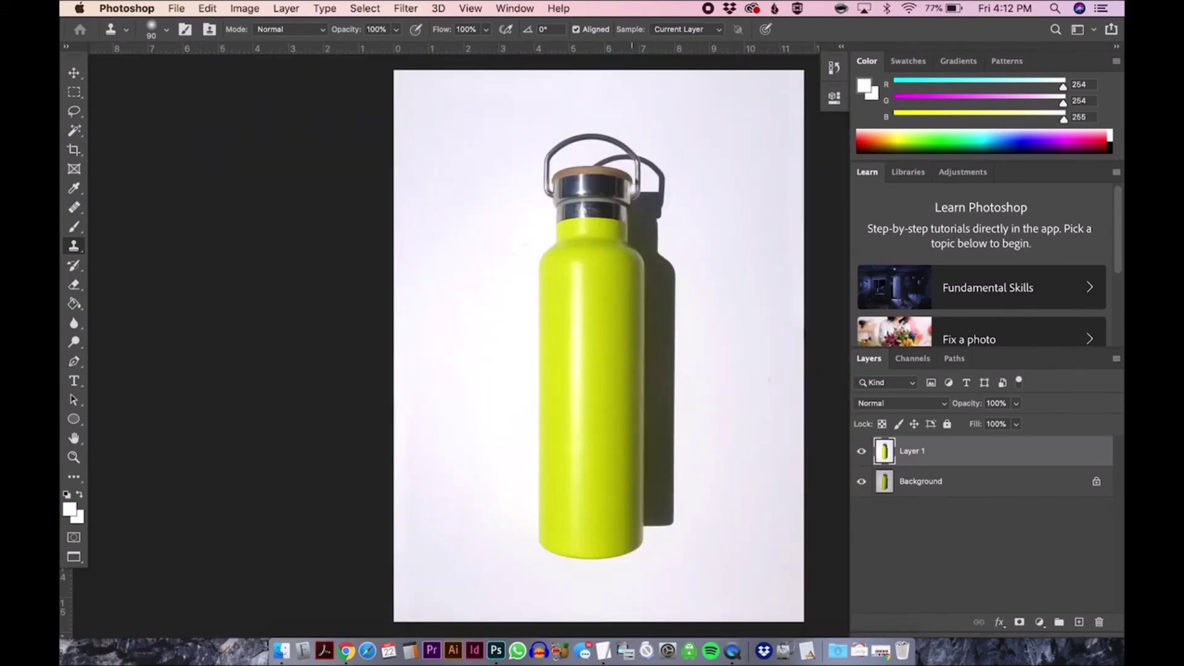
Step: Examine the bottle's surface up close from its base to its neck for blemishes
key("z")
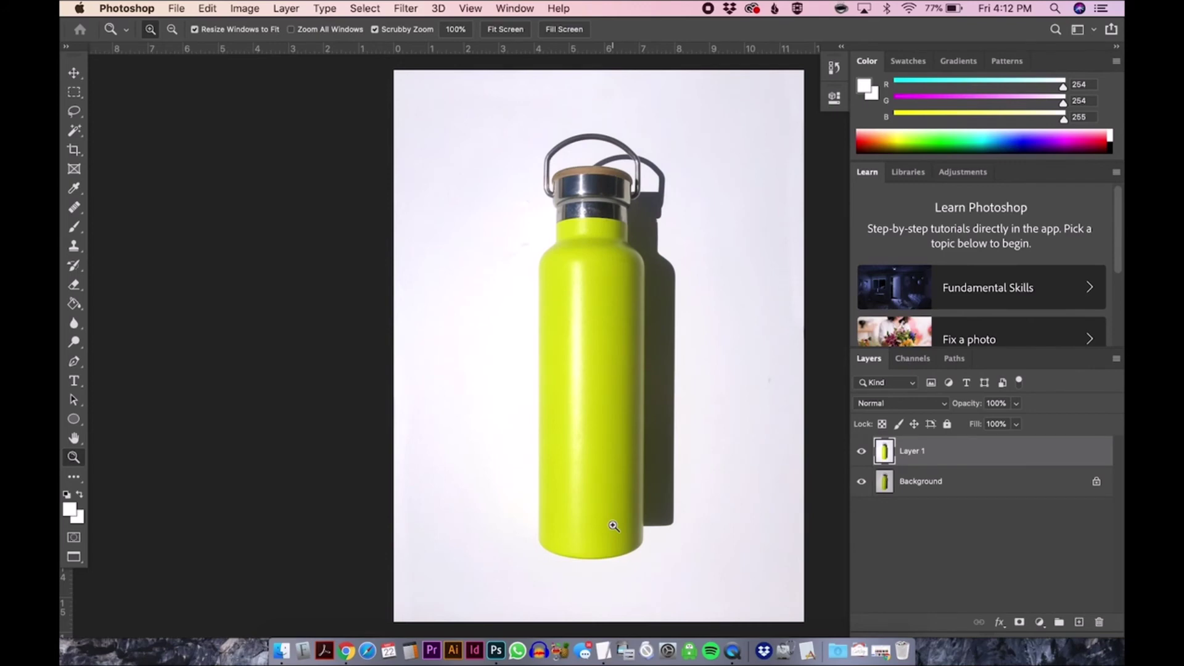
left_click_drag(616, 521, 701, 553)
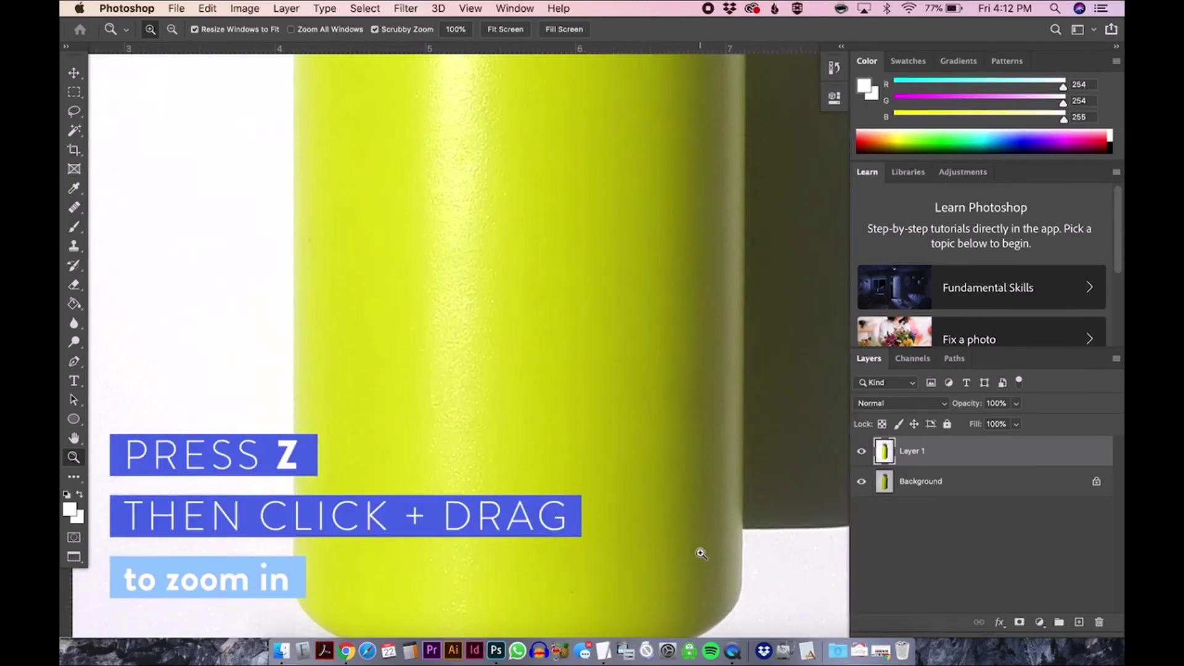
scroll(701, 554, "down", 3)
scroll(701, 553, "up", 2)
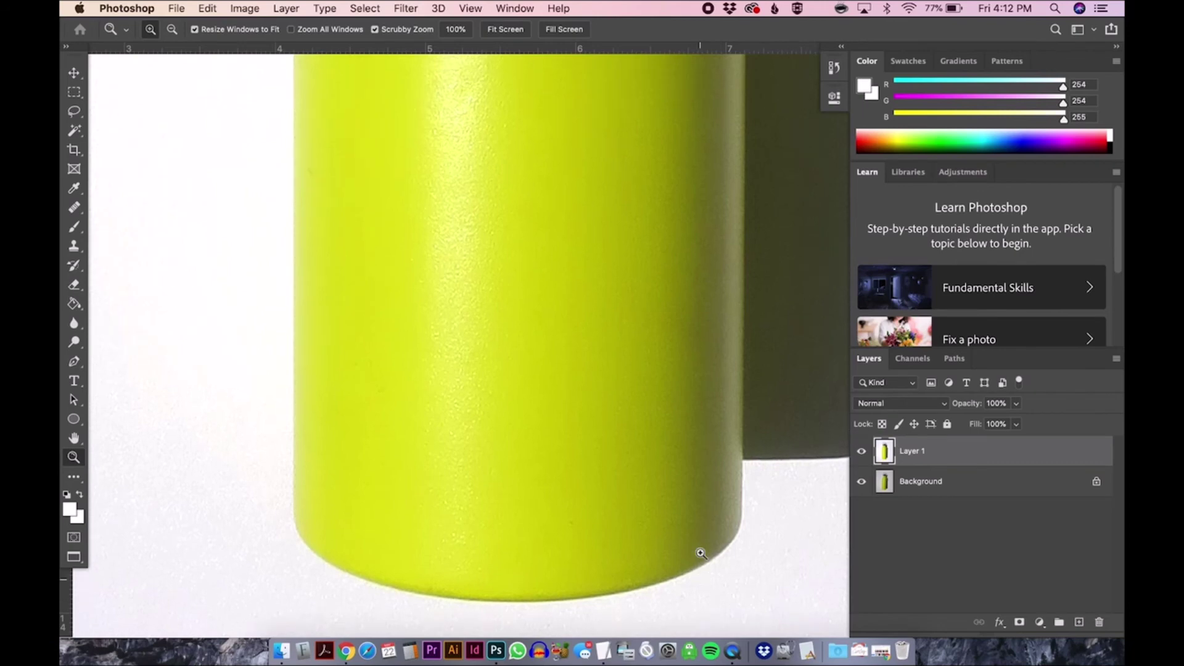
scroll(701, 553, "down", 5)
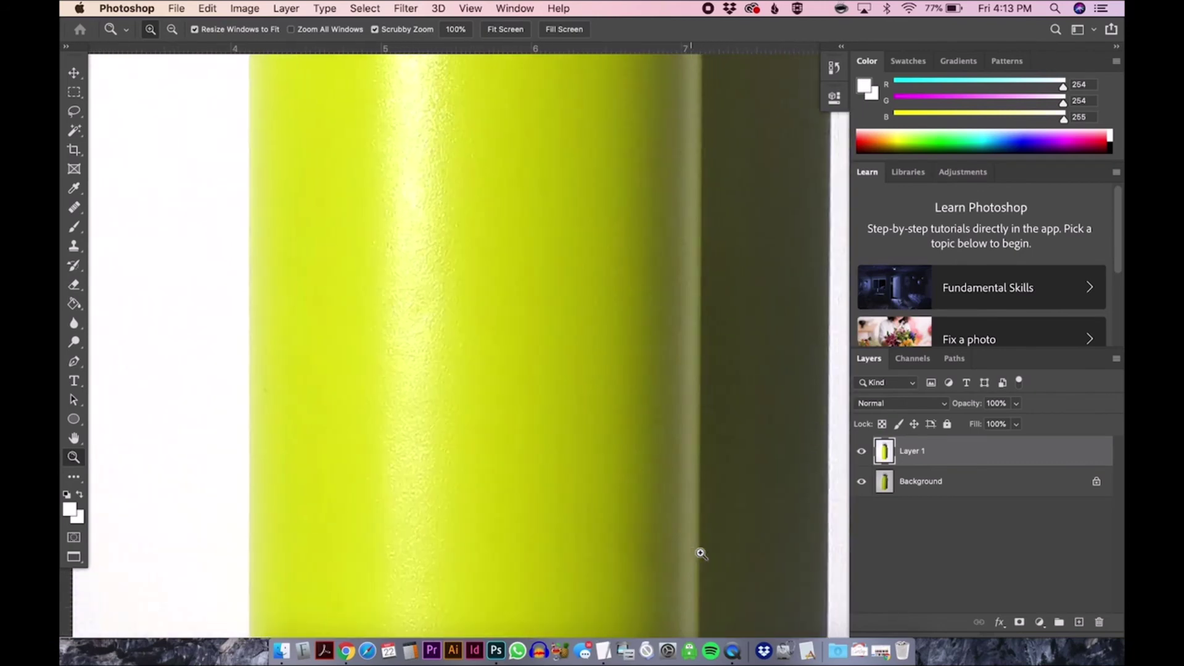
scroll(701, 553, "right", 2)
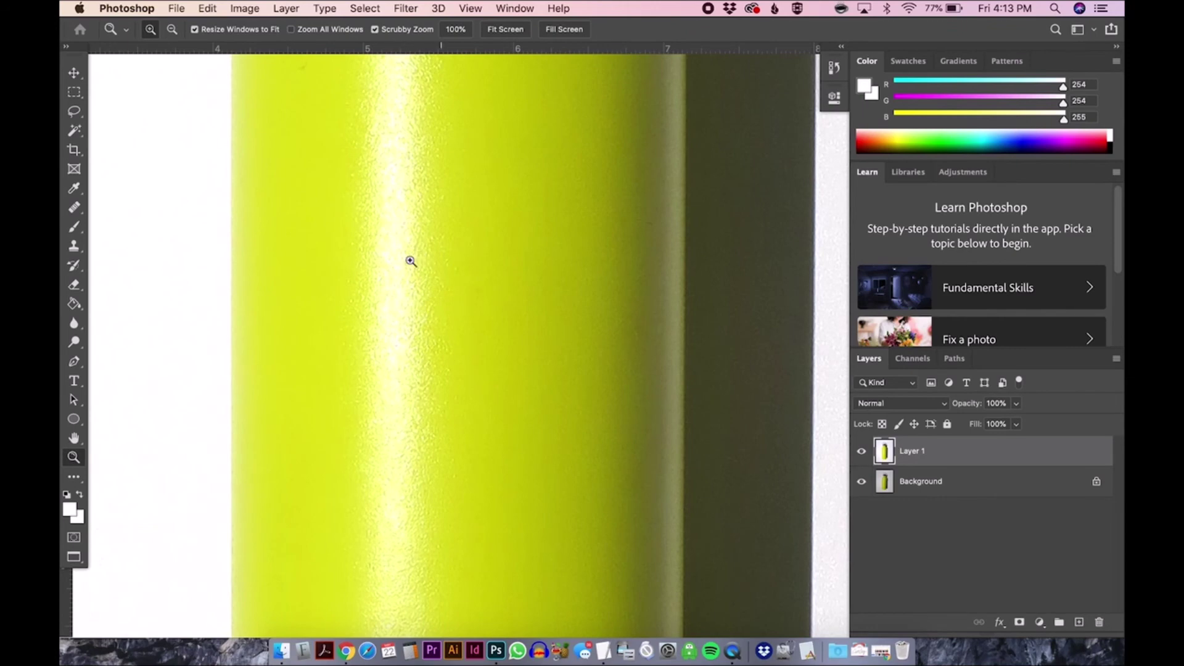
scroll(425, 266, "right", 2)
scroll(425, 268, "up", 10)
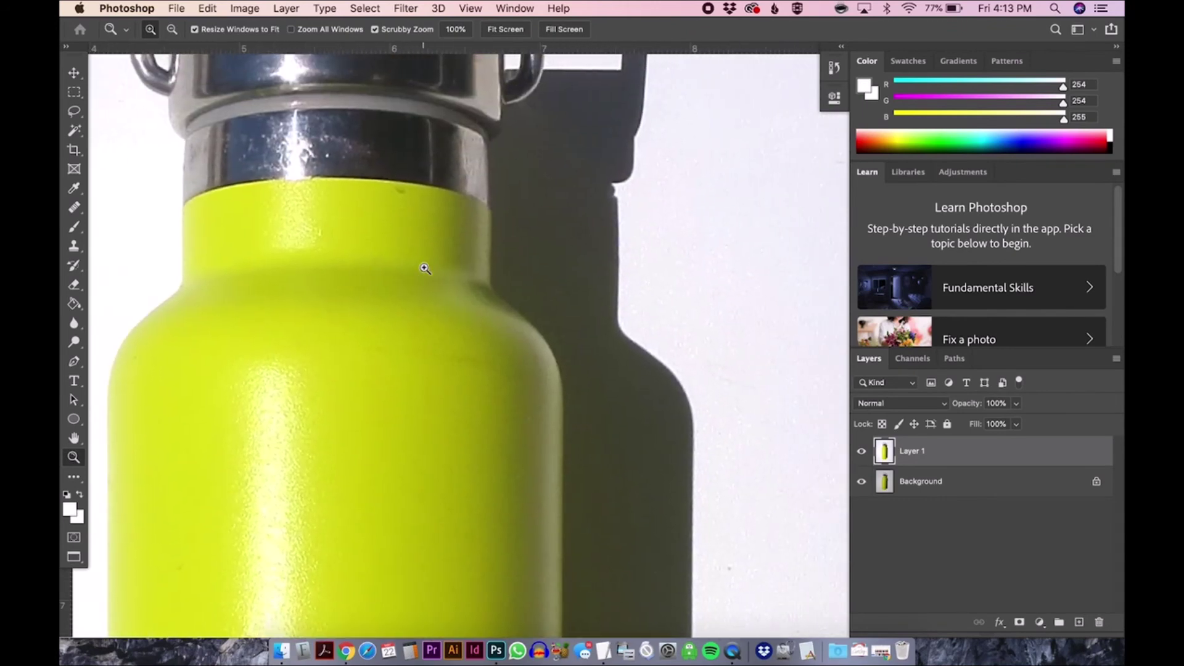
scroll(425, 268, "right", 4)
Step: Remove the dark mark just below the neck's metal ring by cloning nearby yellow paint with a 30 px Clone Stamp brush
left_click_drag(388, 232, 447, 252)
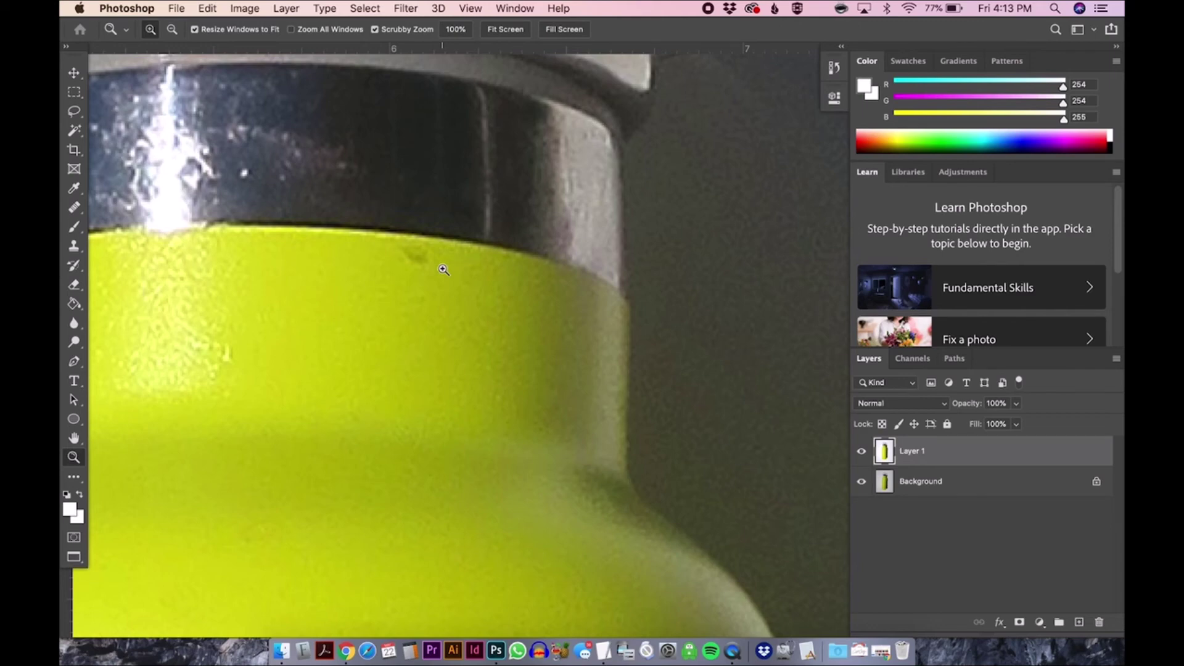
key("s")
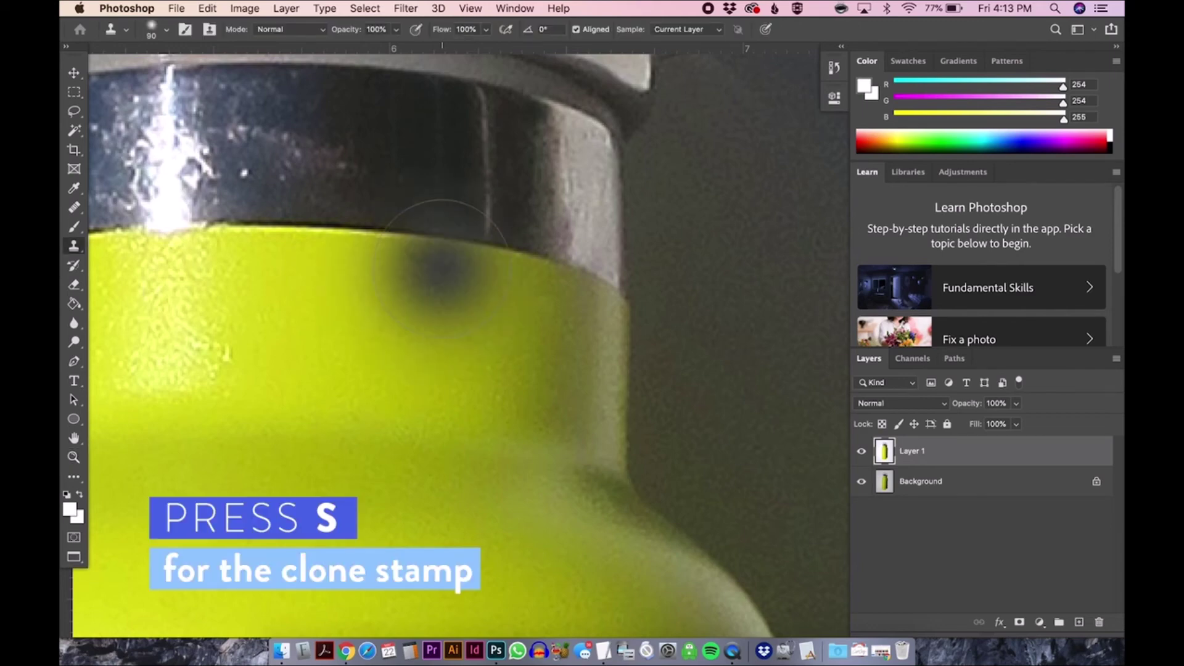
key("bracketleft")
key("bracketleft")
key("bracketleft")
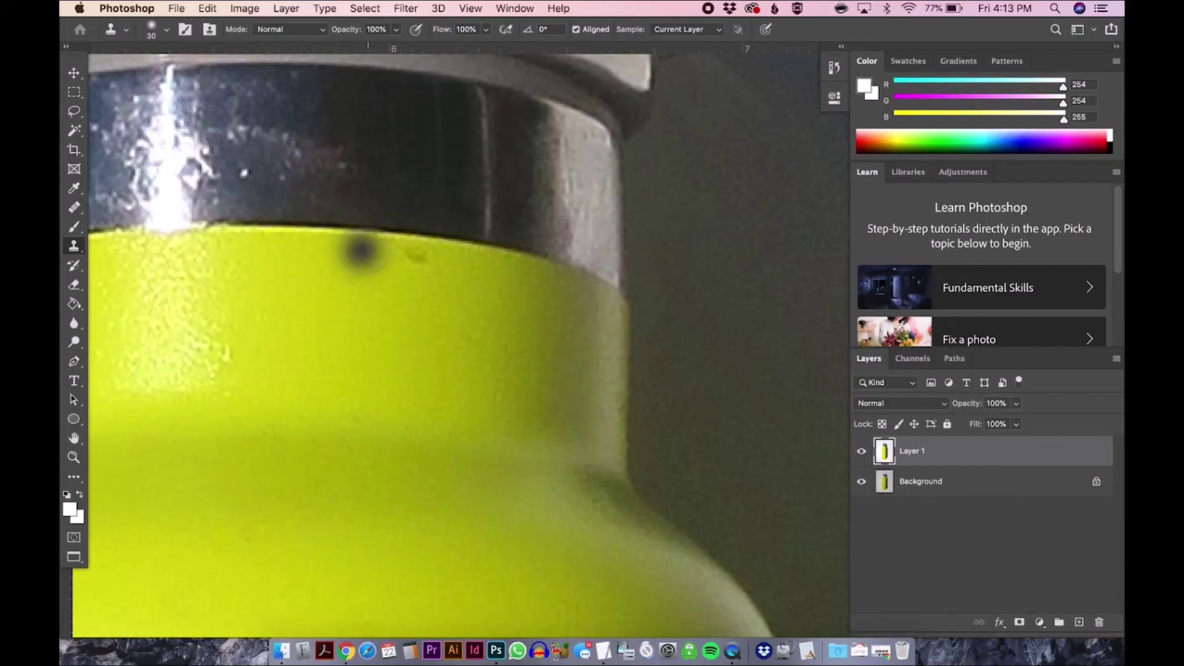
left_click(359, 254)
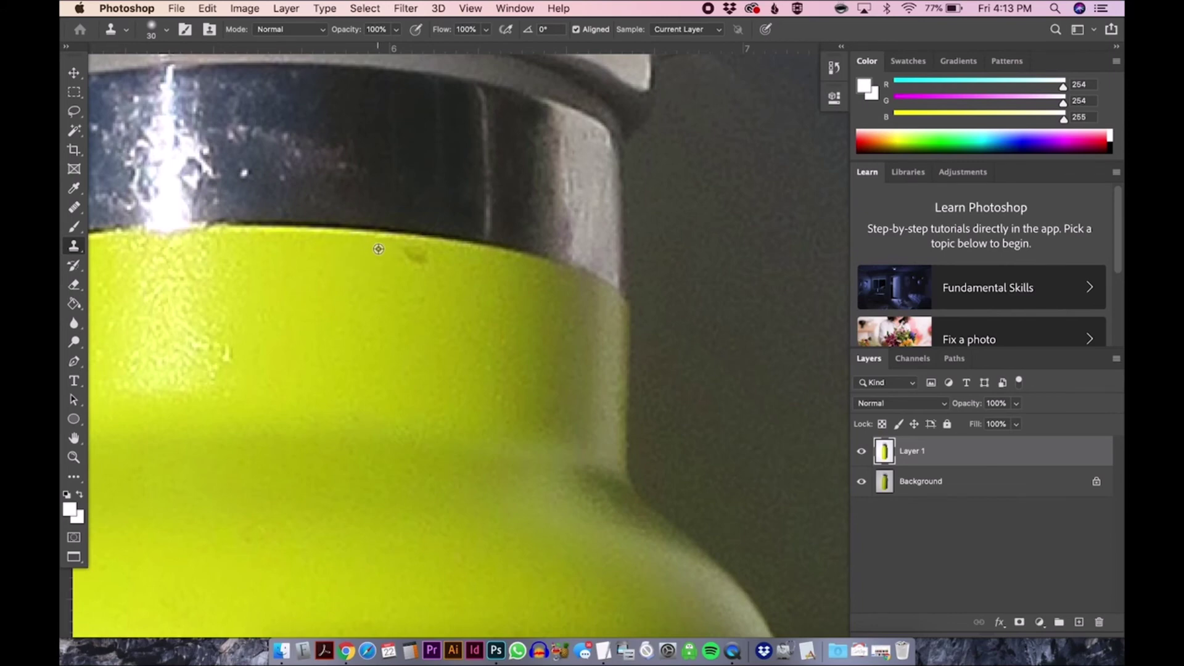
left_click(378, 249, "alt")
left_click(415, 253)
left_click_drag(416, 254, 417, 254)
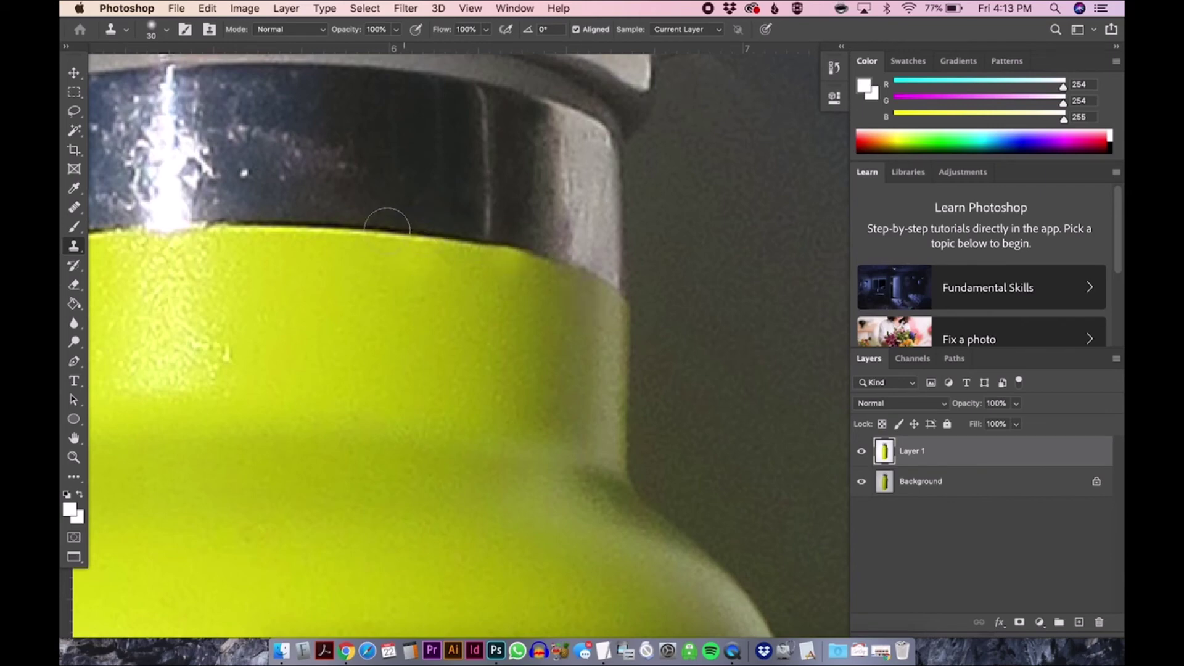
Step: Compare the whole retouched bottle photo with the original beneath it
scroll(479, 320, "left", 3)
key("super+0")
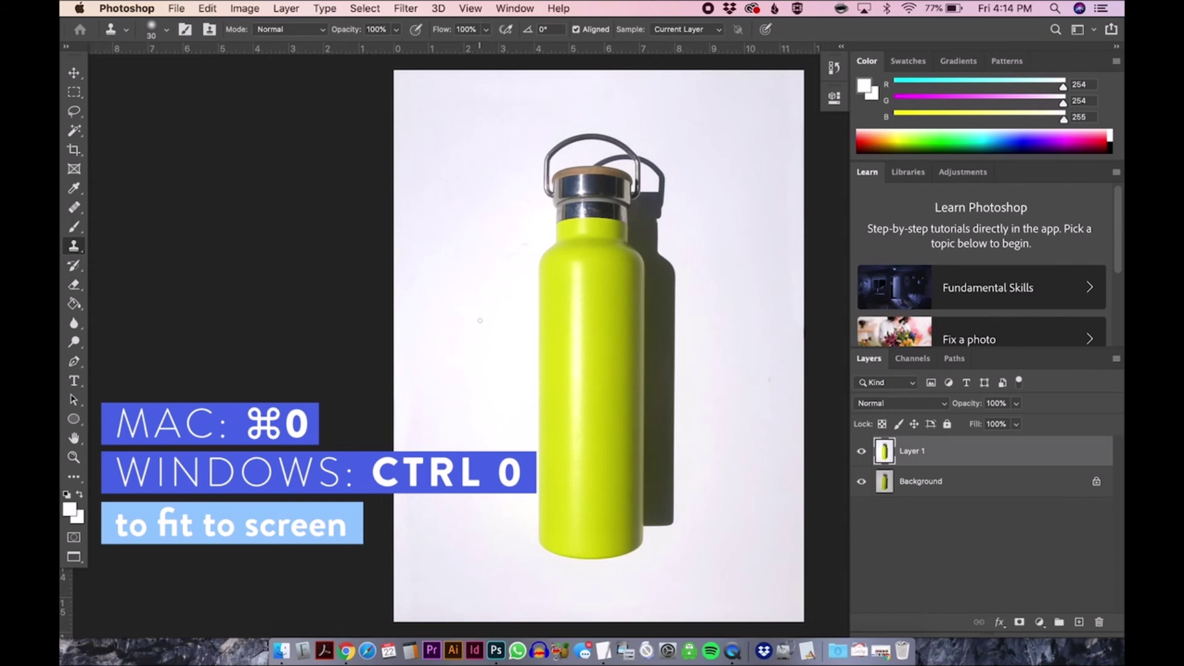
left_click(862, 454)
left_click(861, 454)
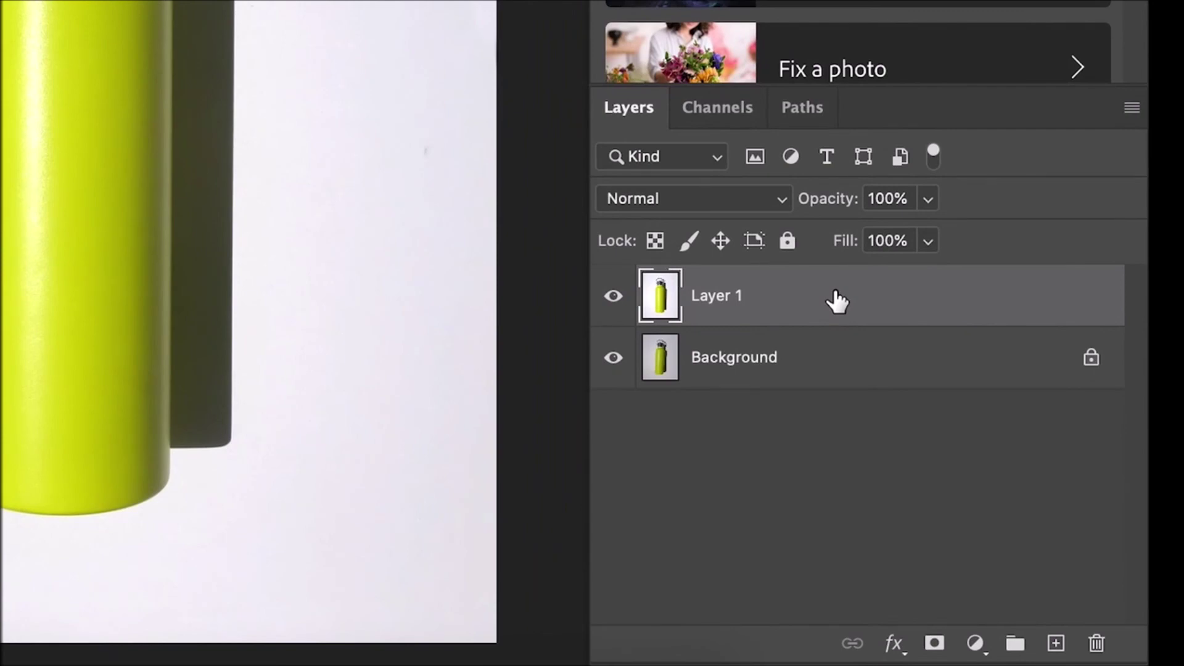
Step: Rename the retouched layer Yellow, and duplicate it as a layer named Blue
double_click(719, 296)
type("Yellow")
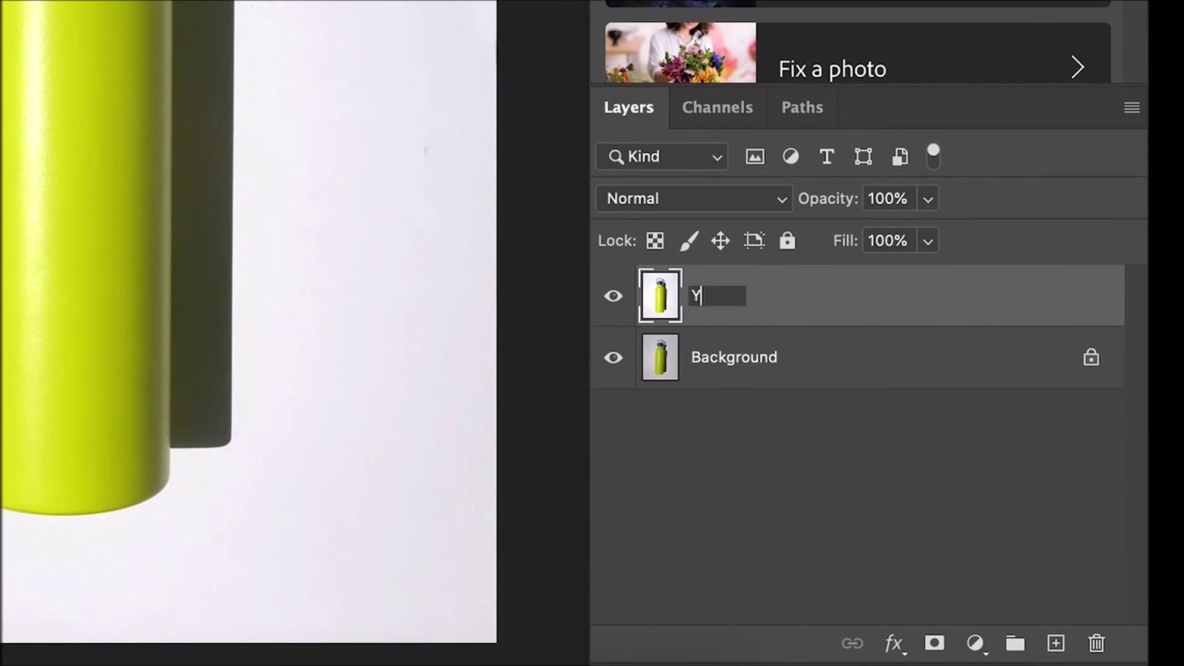
key("Return")
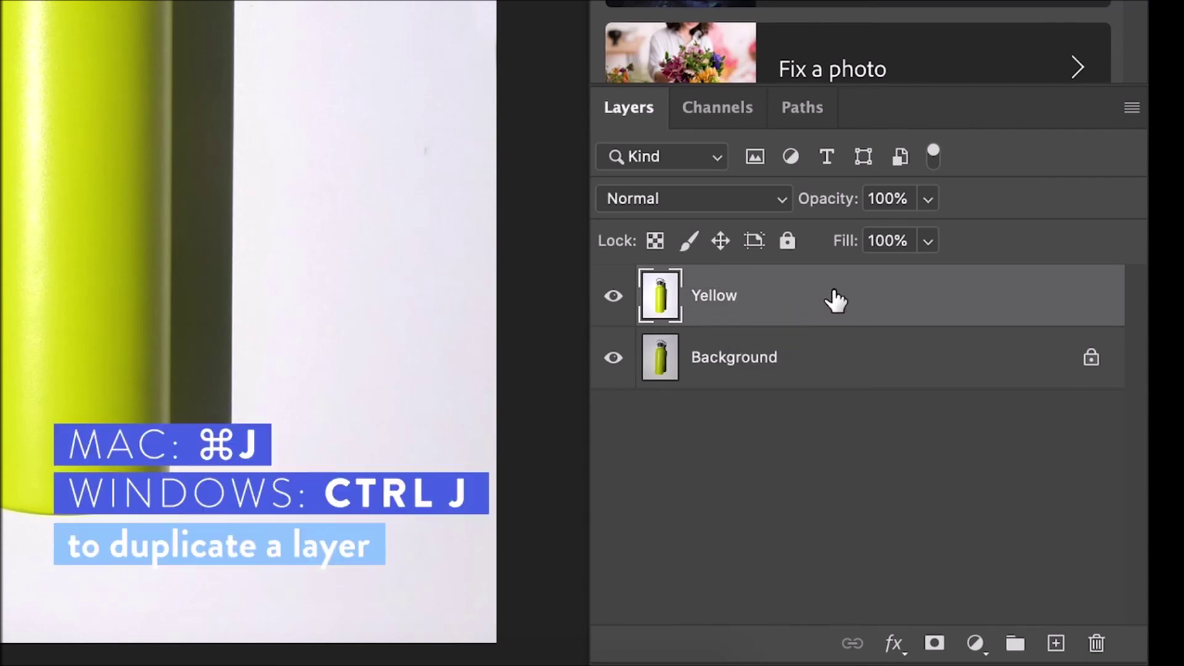
key("super+j")
double_click(729, 295)
type("Blue")
key("Return")
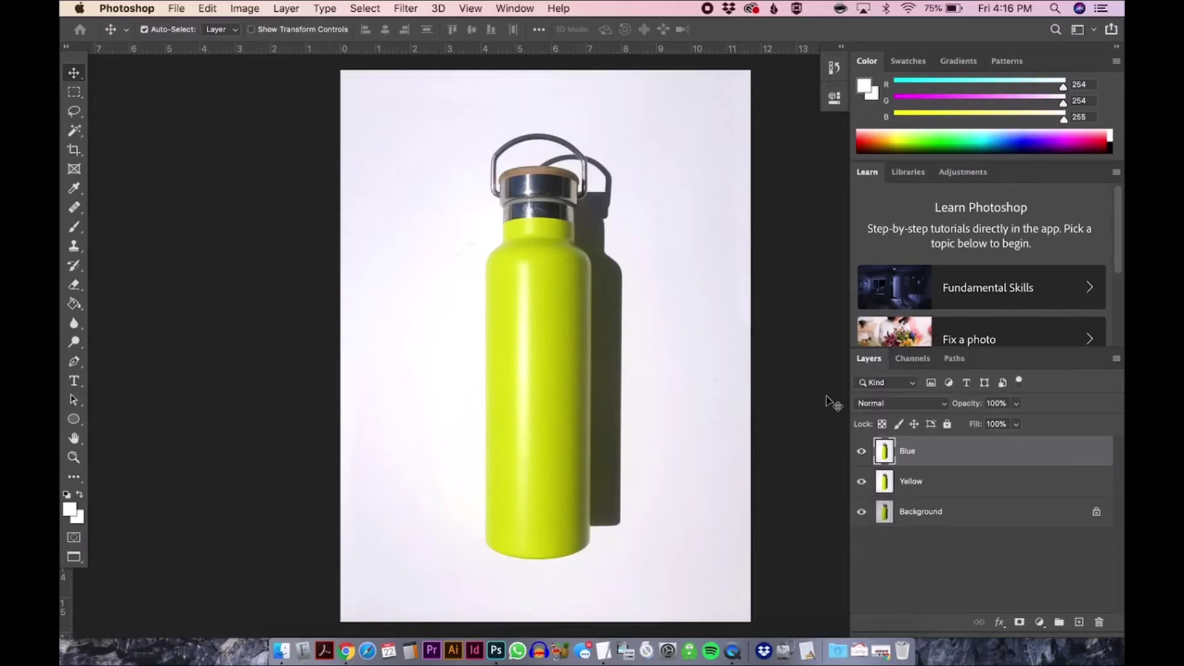
key("w")
left_click(580, 383)
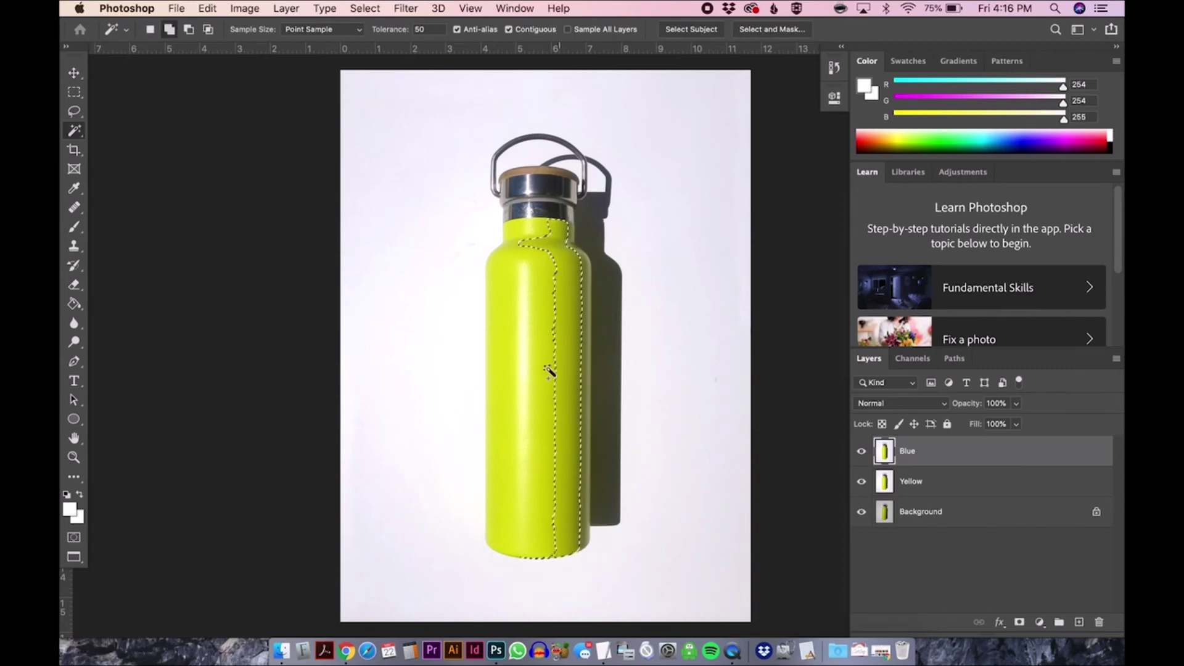
left_click(519, 373, "shift")
key("super+u")
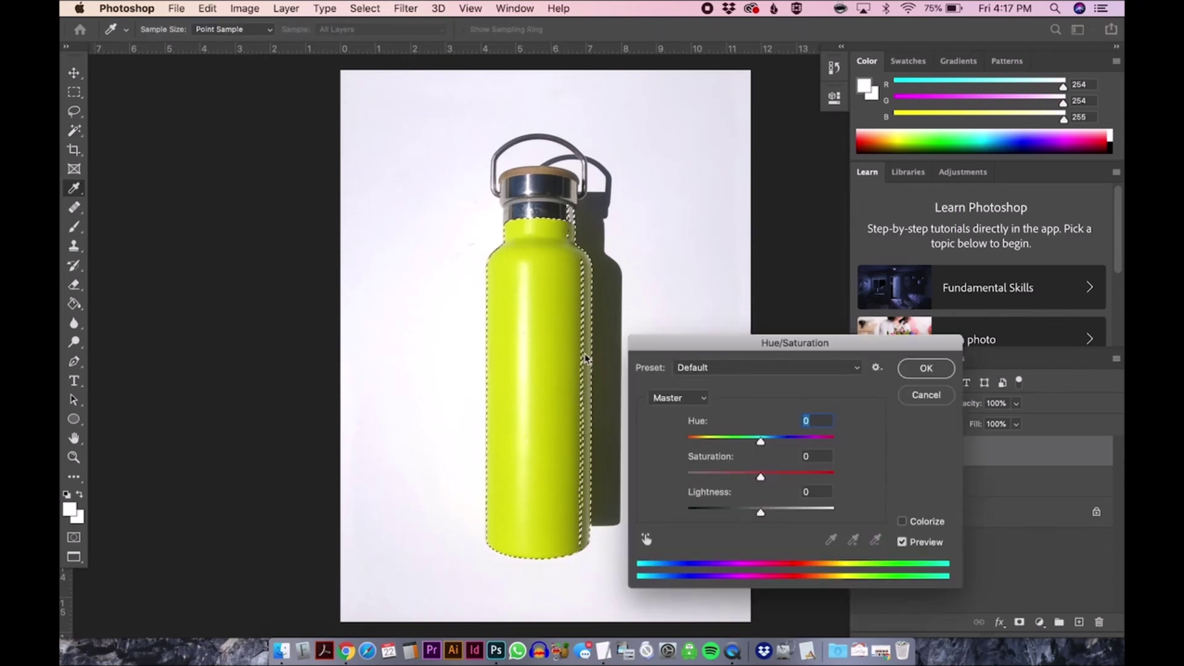
left_click_drag(764, 443, 791, 442)
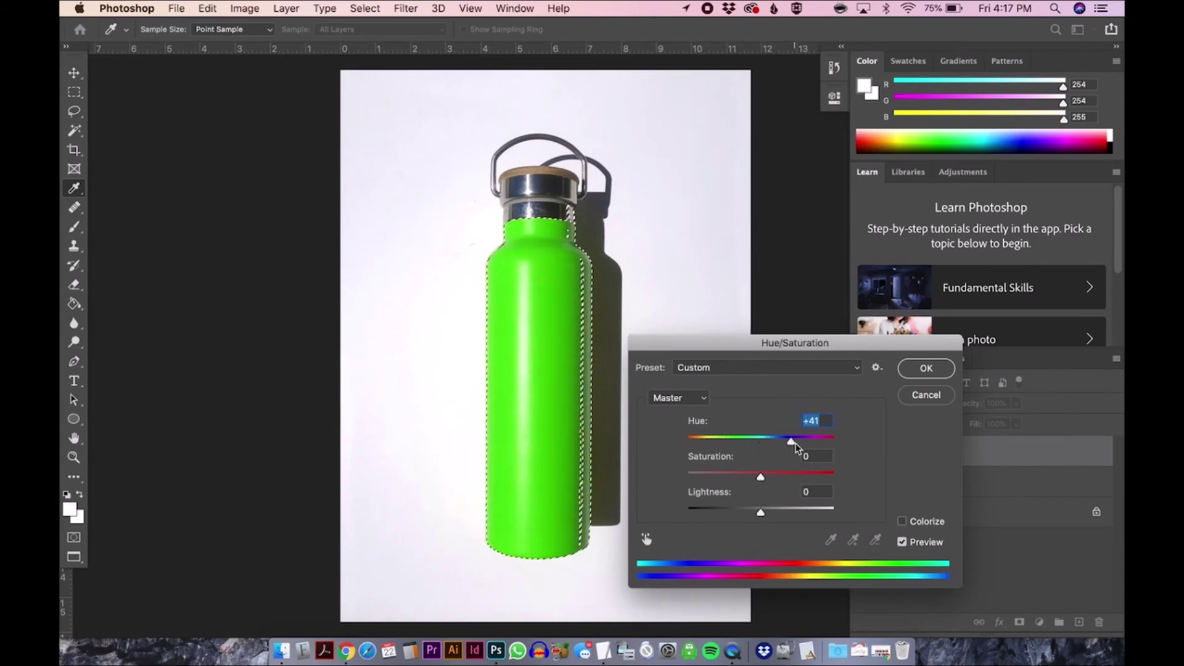
left_click(917, 395)
key("super+d")
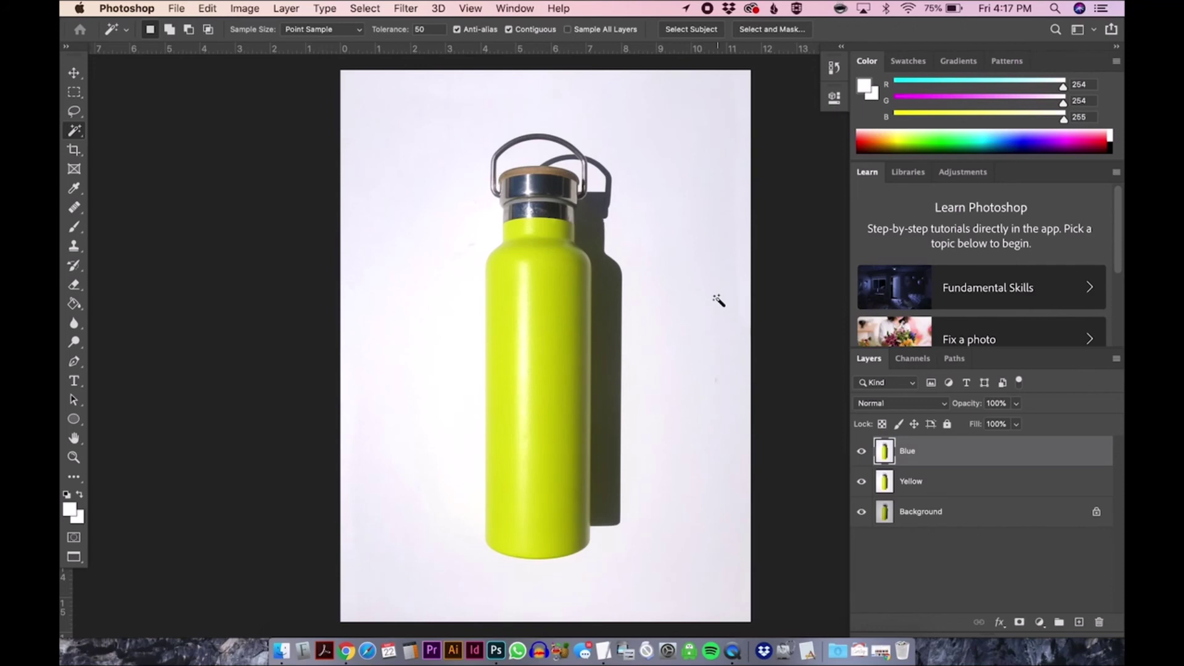
Step: Add a Hue/Saturation adjustment layer above the Blue layer, and try a master hue of +37, undoing that shift
left_click(286, 8)
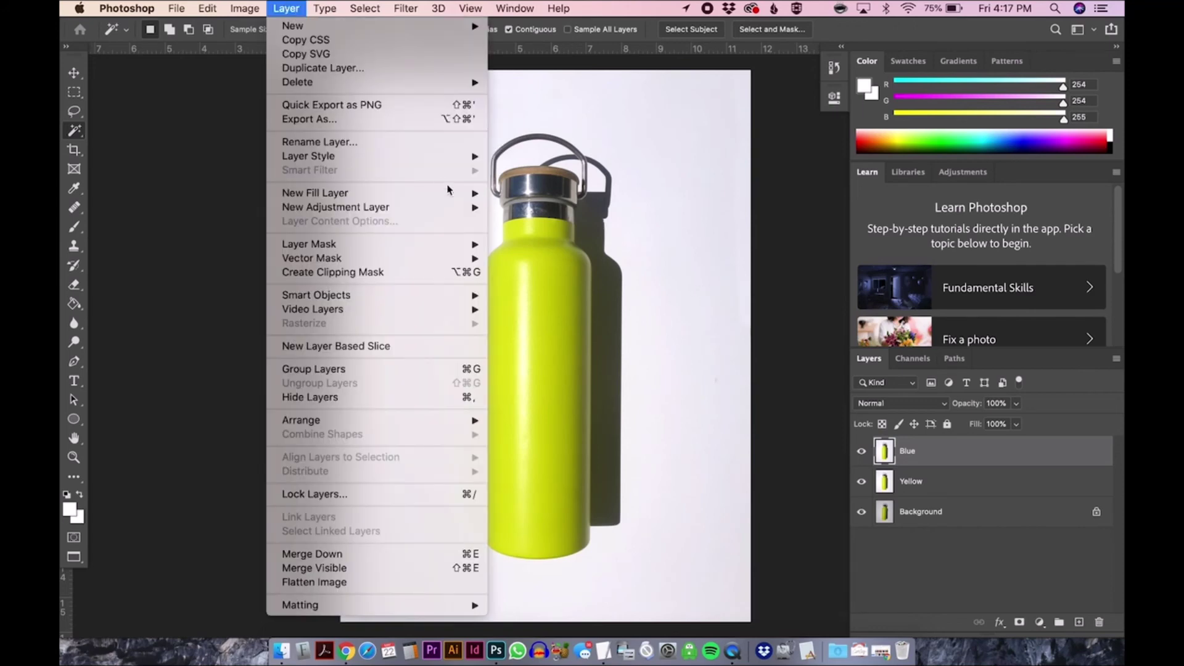
mouse_move(462, 208)
left_click(581, 287)
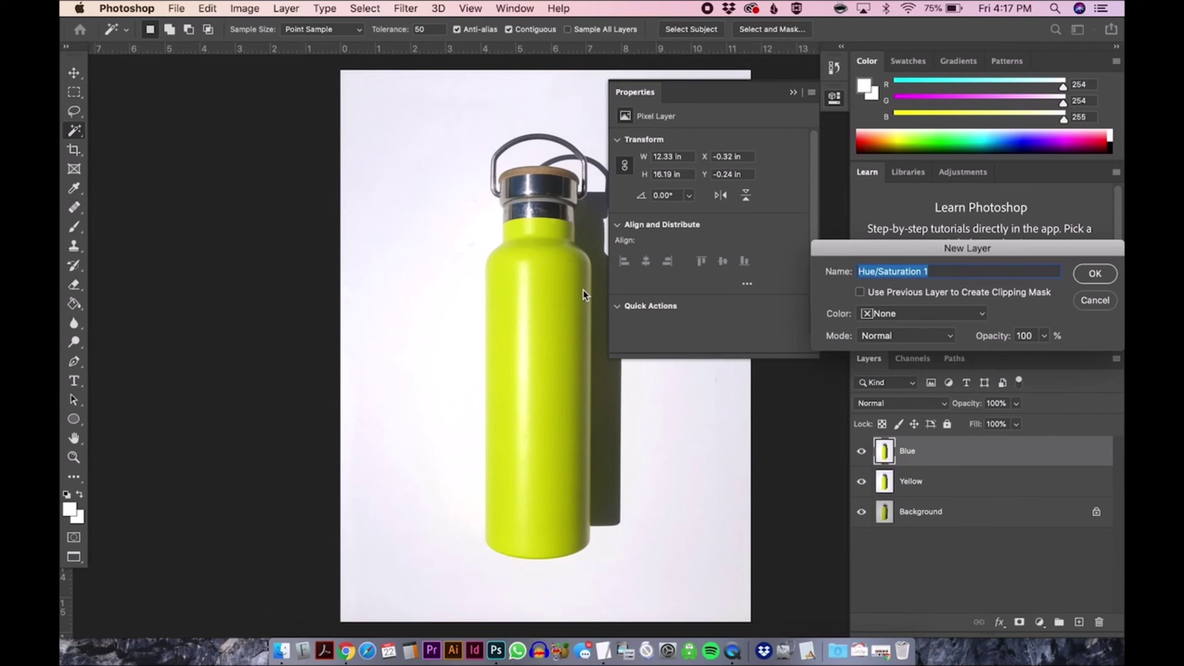
key("Return")
left_click_drag(708, 197, 740, 197)
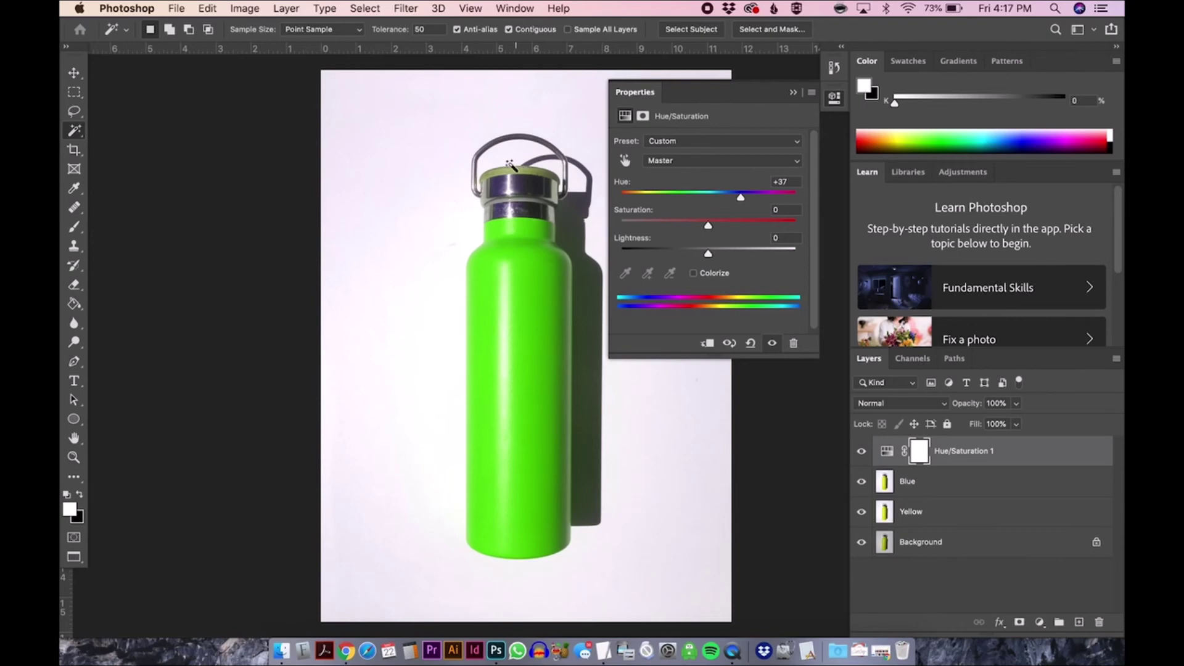
key("super+z")
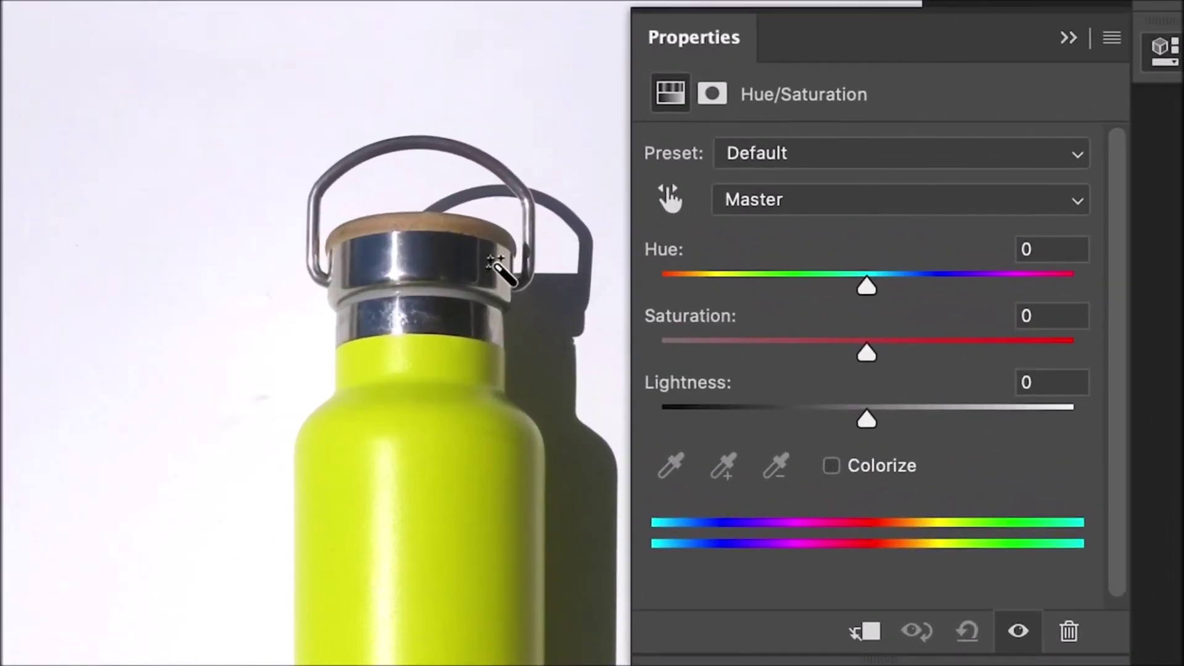
Step: Set the hue of the Yellows range to +139 with saturation at 0, and return to the Master range
left_click(913, 217)
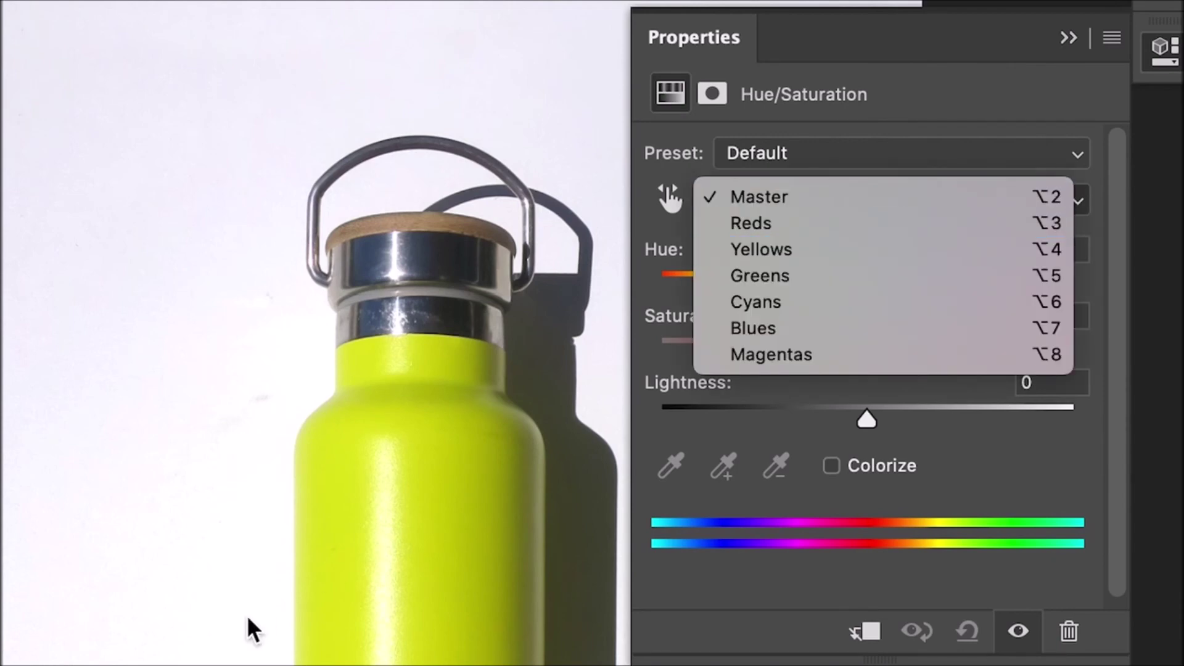
left_click(882, 249)
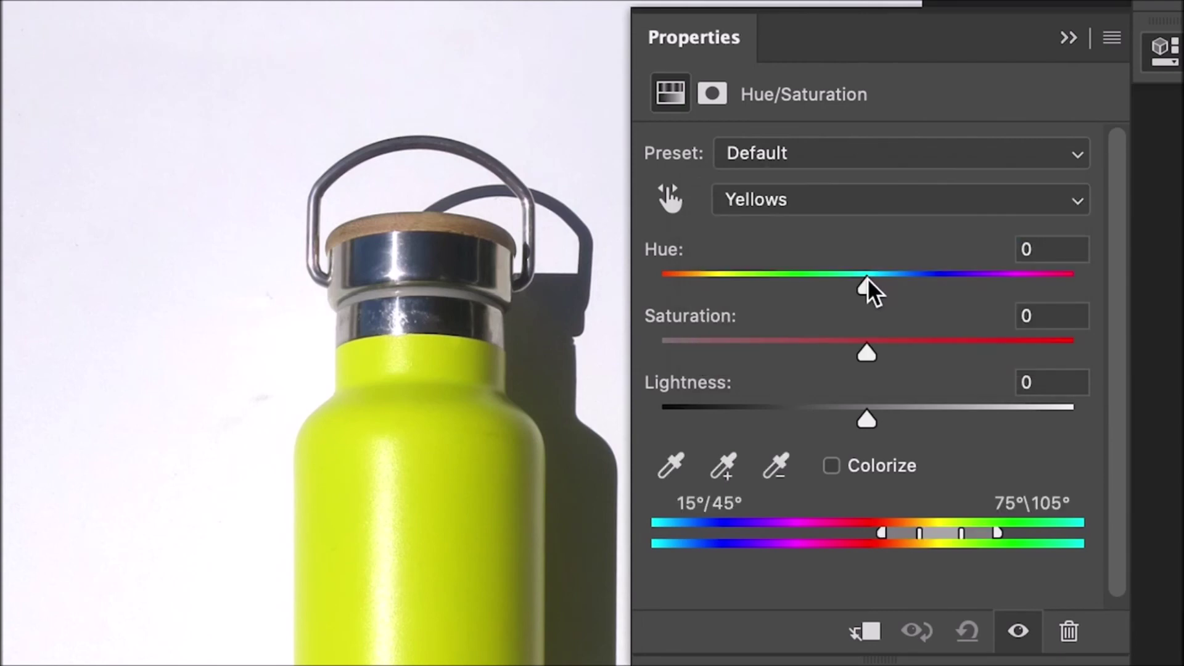
mouse_move(873, 290)
left_mouse_down()
mouse_move(741, 290)
mouse_move(970, 299)
mouse_move(887, 299)
left_mouse_up()
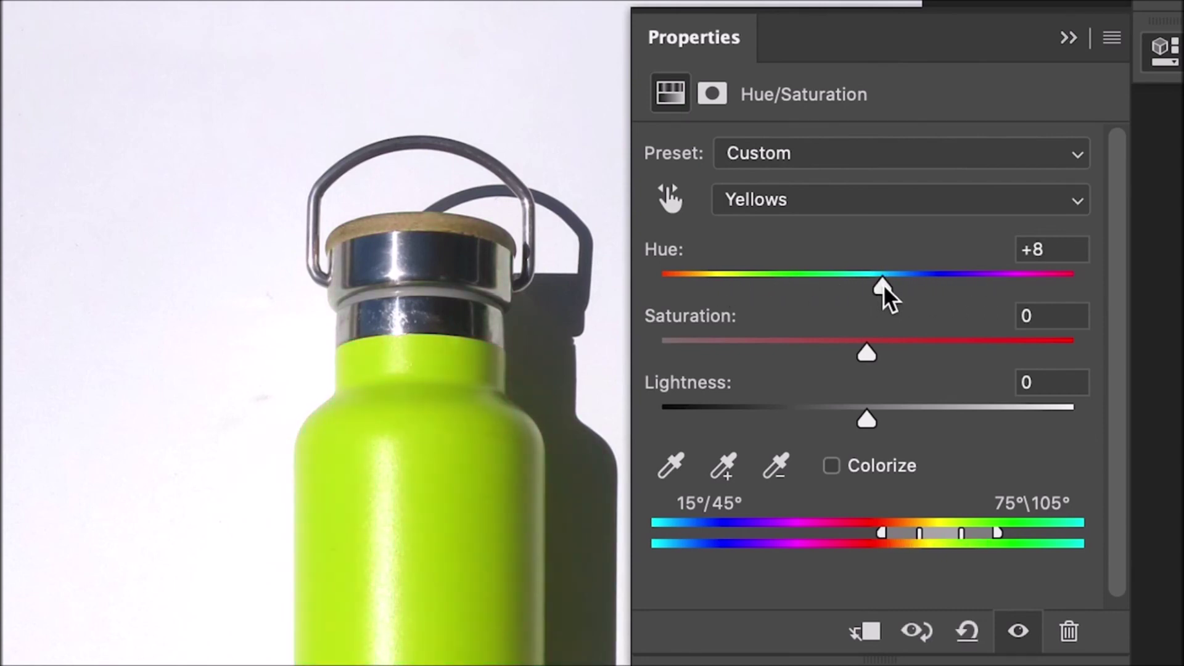
left_click_drag(888, 298, 1047, 301)
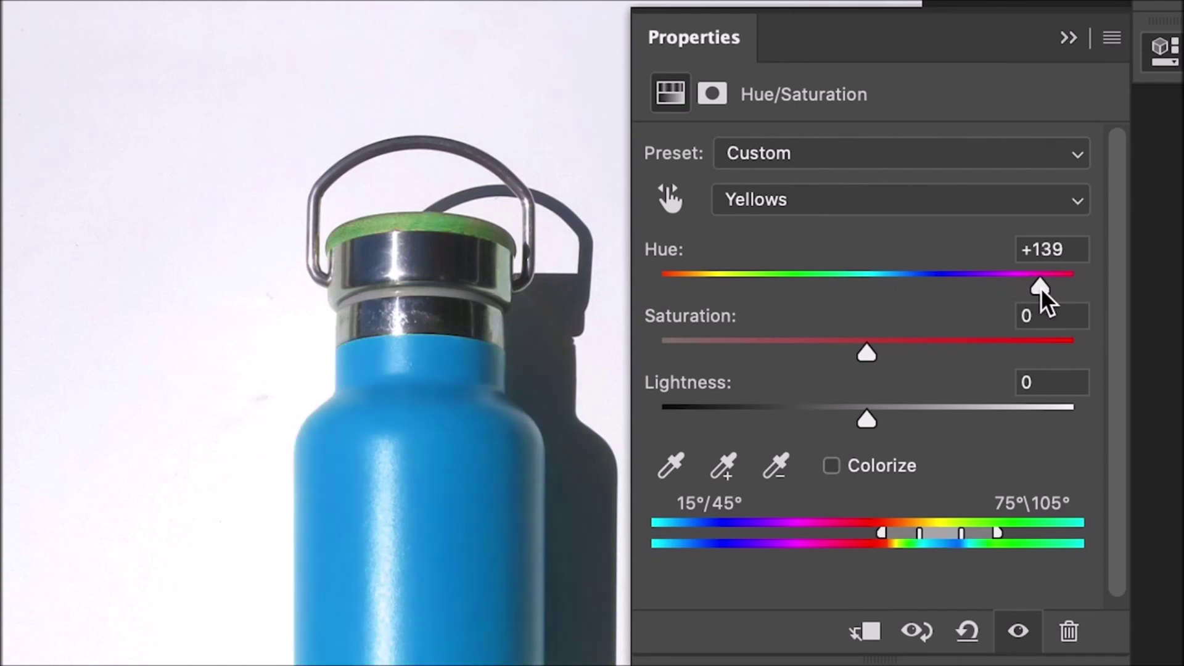
left_click(896, 345)
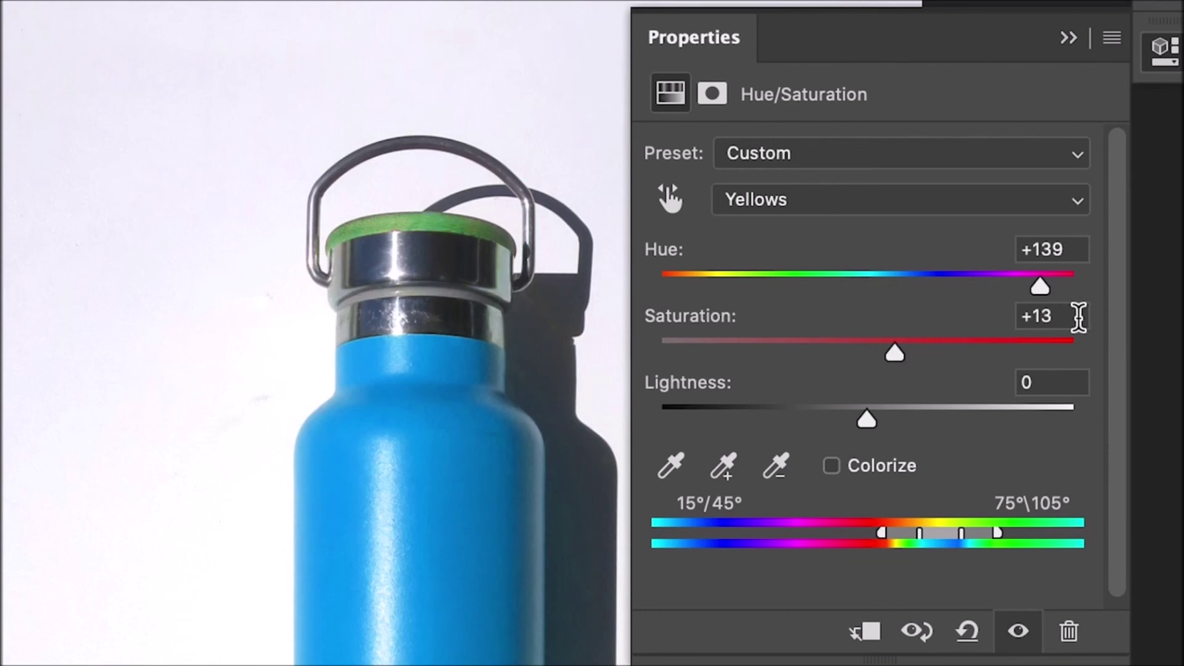
left_click(1078, 316)
type("0")
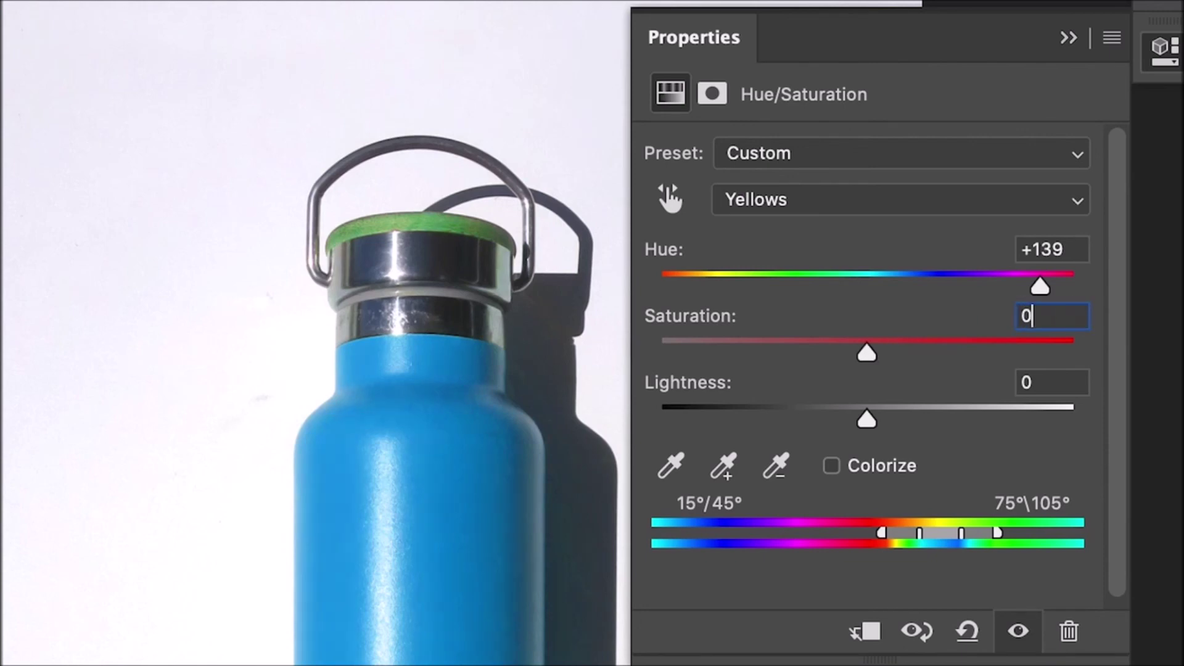
key("alt+2")
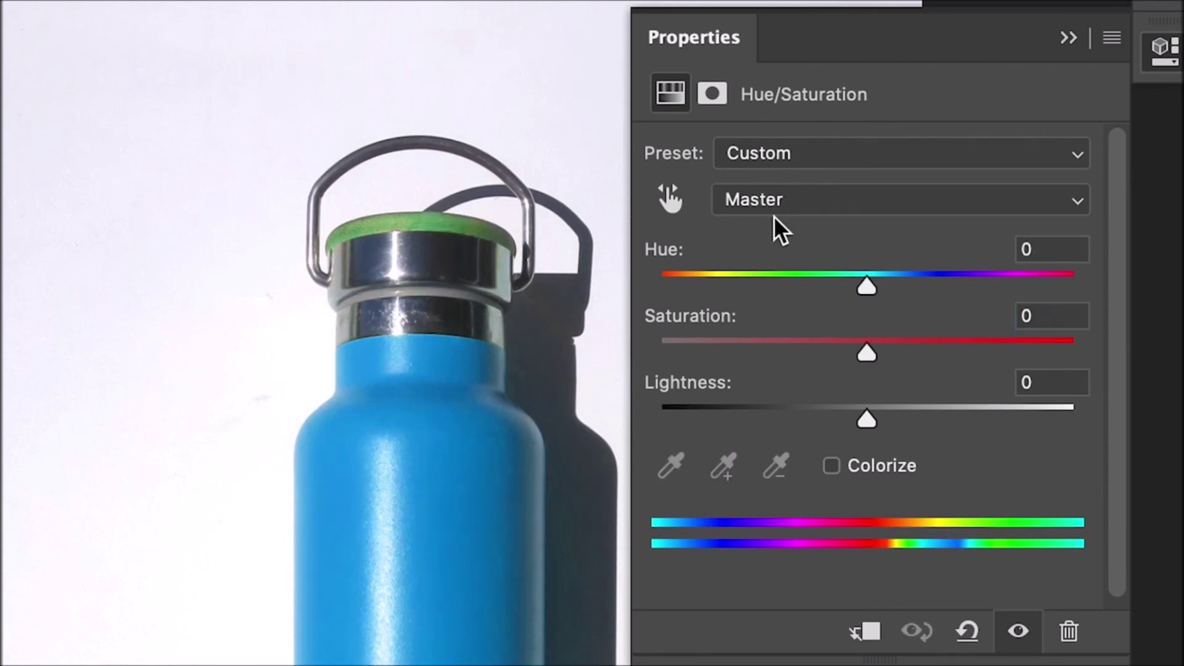
Step: Compare the bottle's wooden lid up close with and without the Hue/Saturation adjustment
left_click_drag(405, 206, 660, 333)
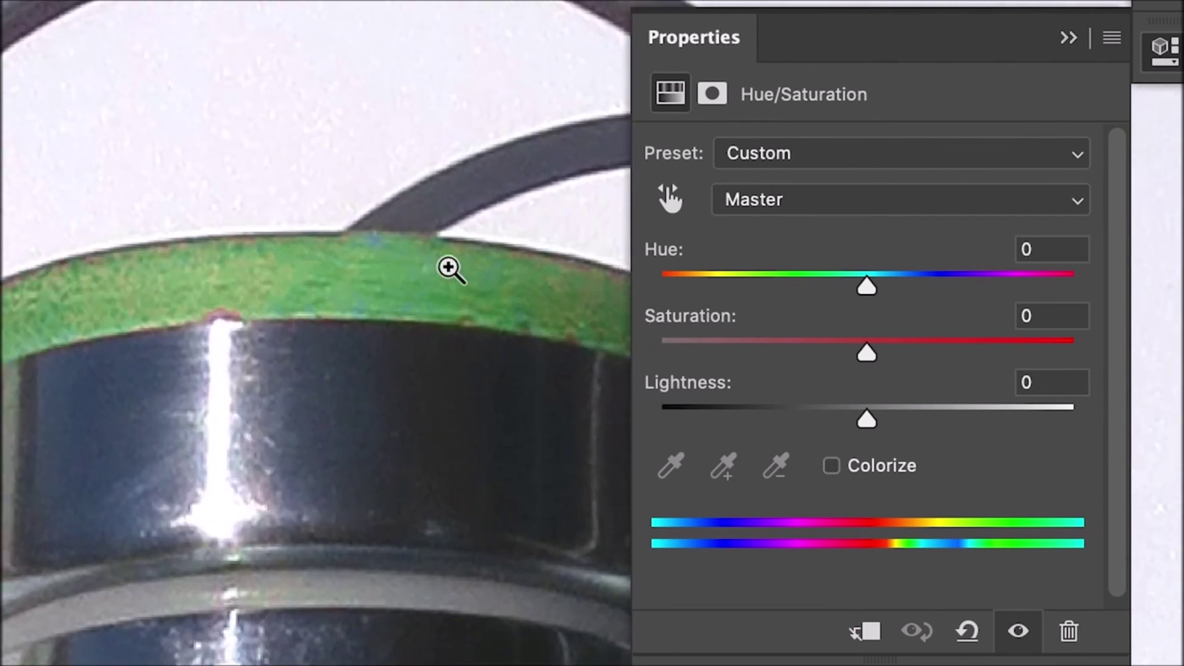
key("super+comma")
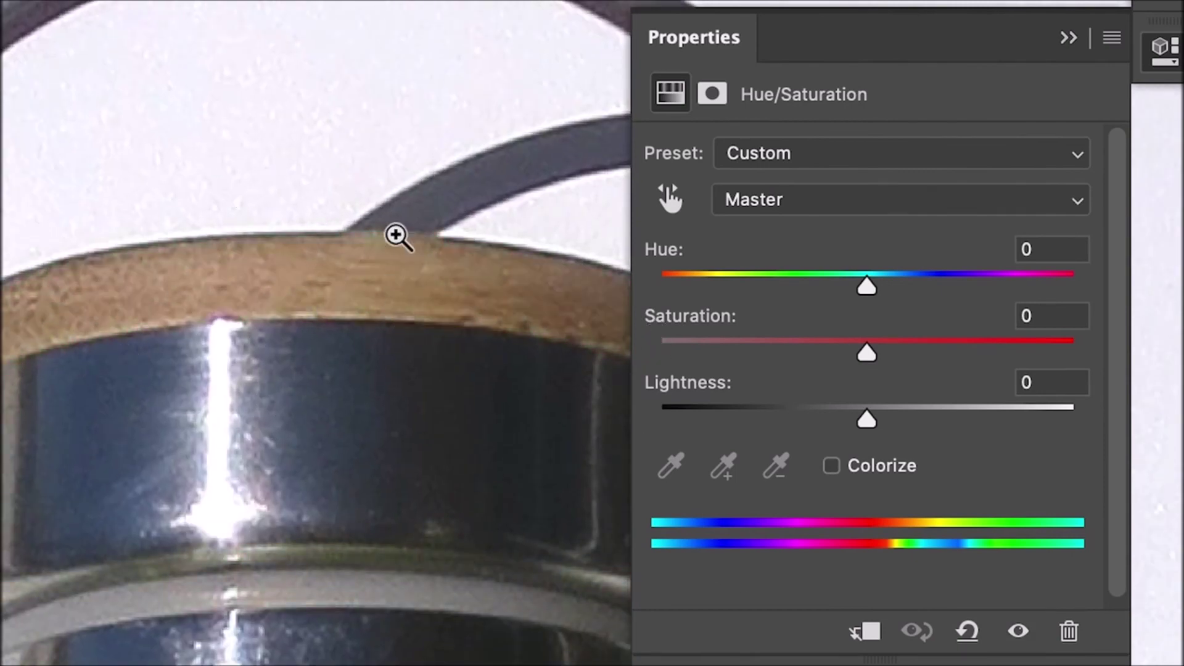
key("super+comma")
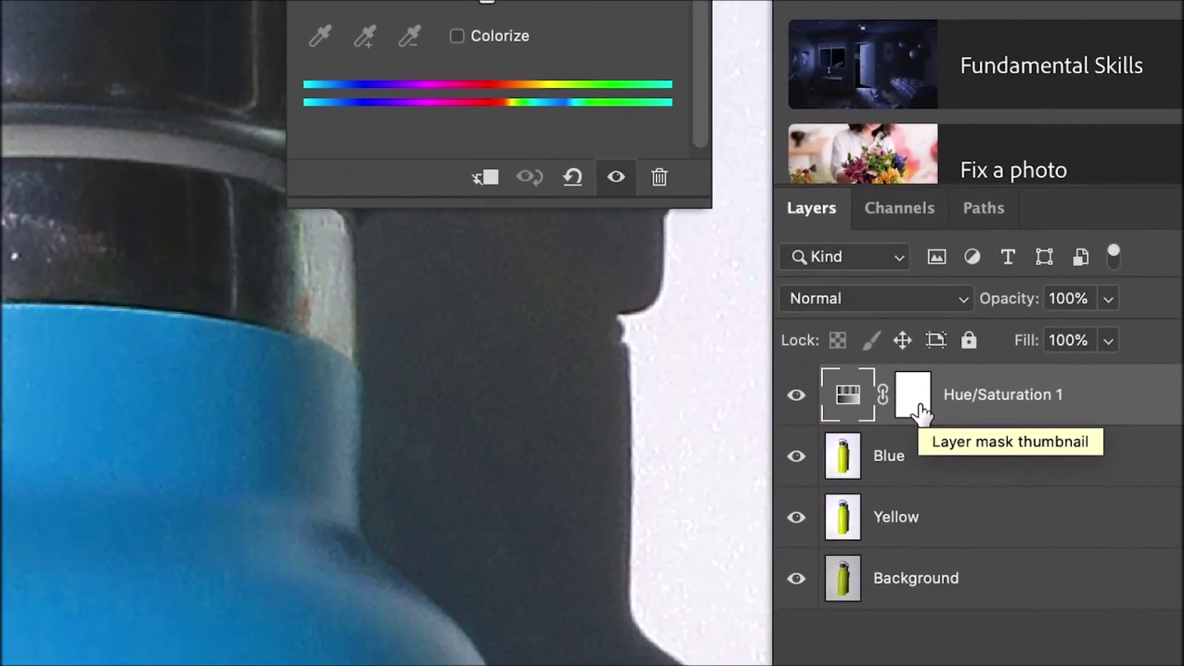
Step: Paint black with a 200 px soft brush on the Hue/Saturation layer mask over the wooden lid to hide the hue shift there
left_click(922, 412)
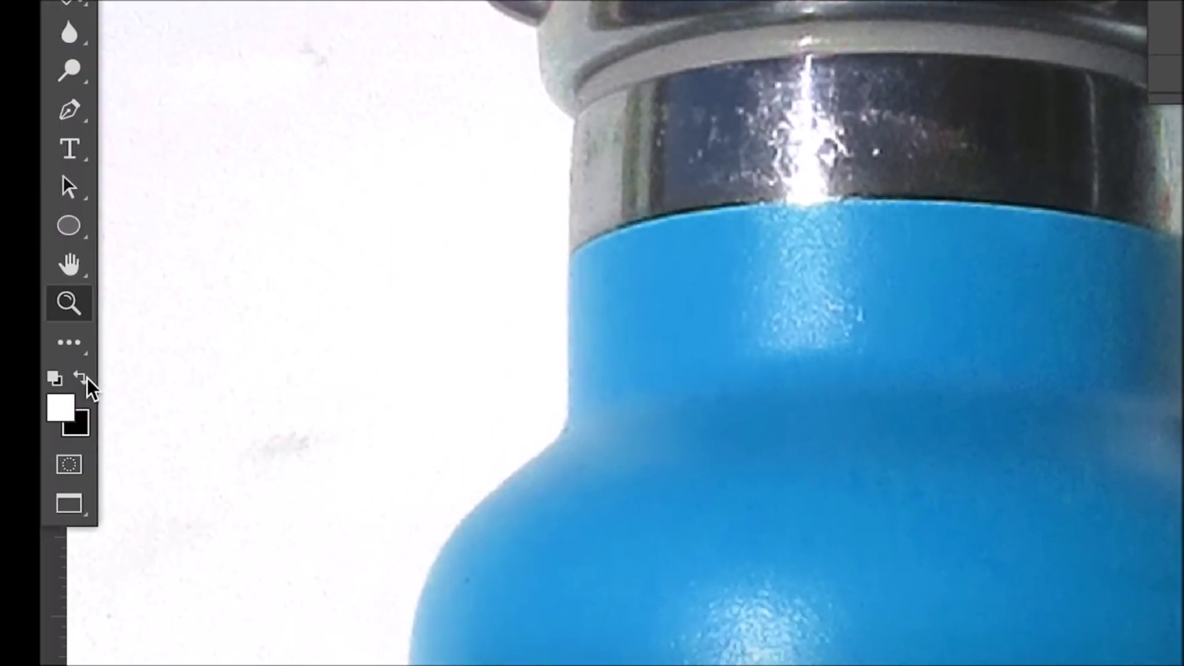
left_click(83, 378)
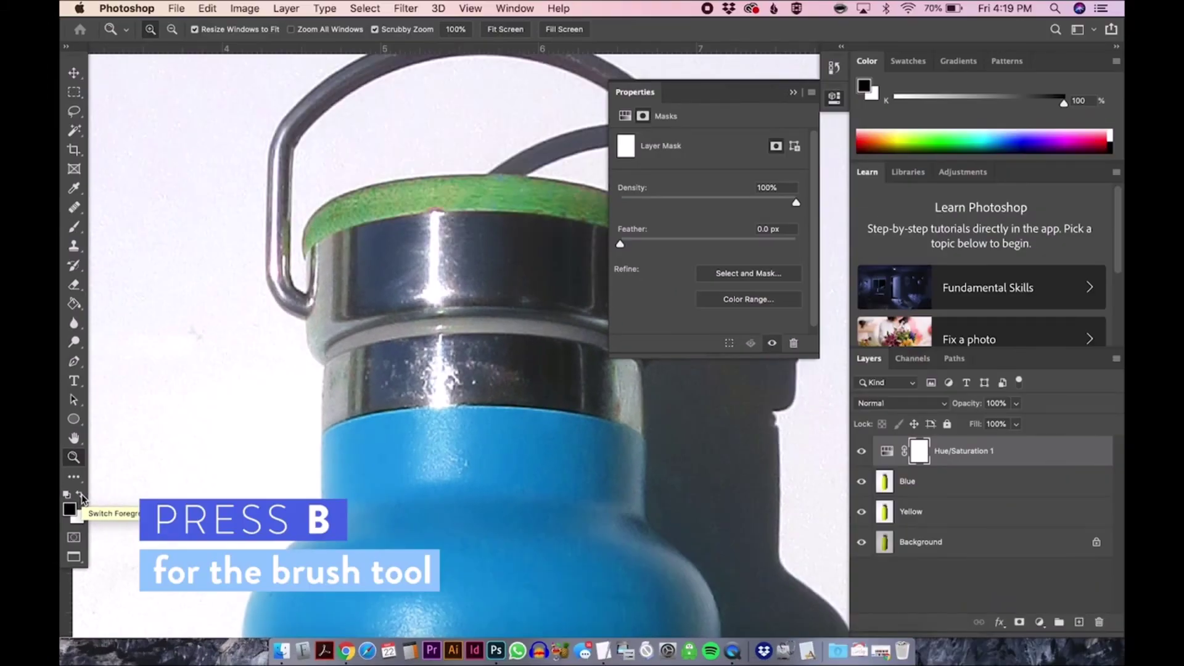
key("b")
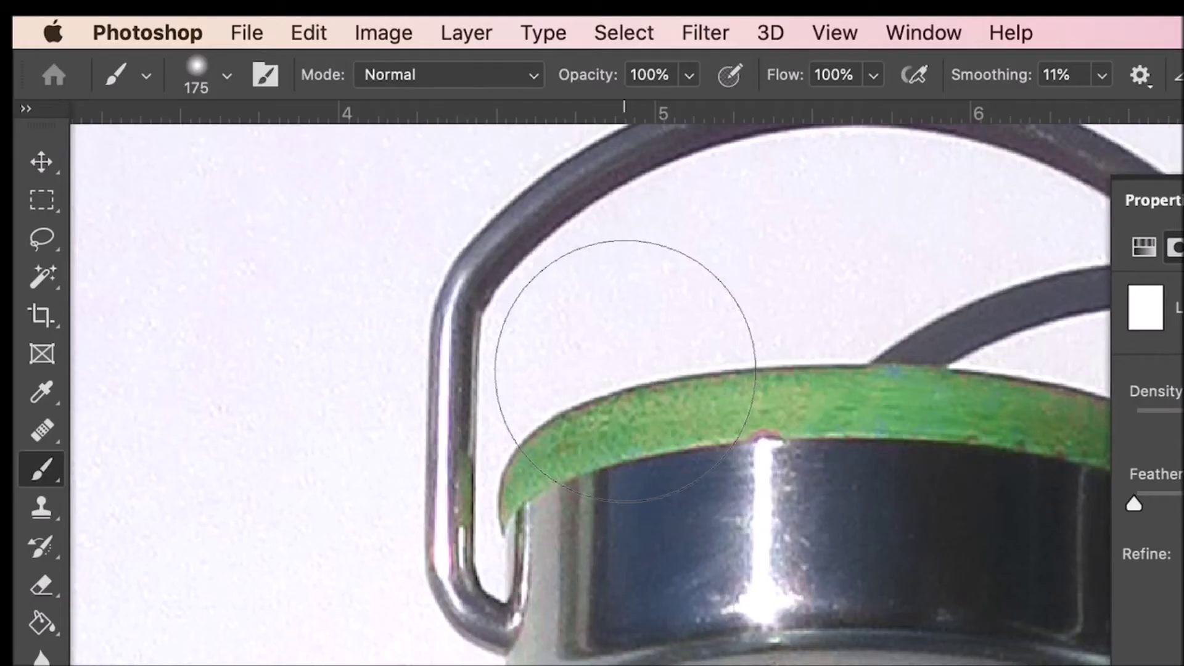
key("bracketright")
scroll(625, 370, "right", 5)
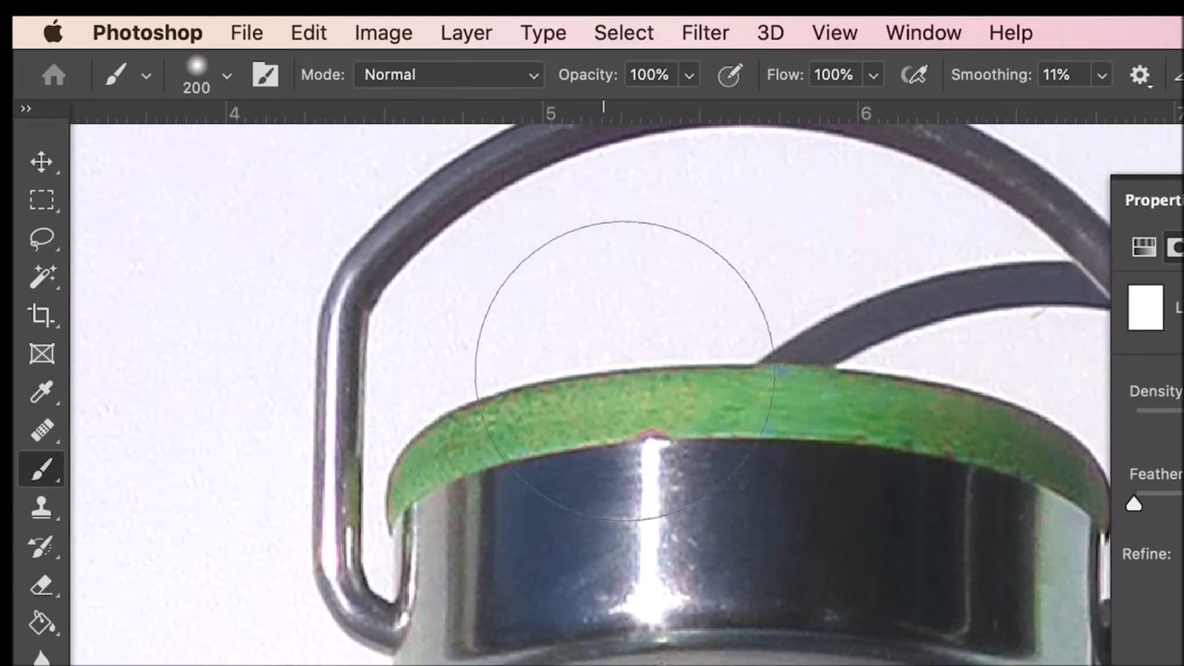
mouse_move(613, 344)
left_mouse_down()
mouse_move(545, 424)
mouse_move(409, 445)
left_mouse_up()
left_click_drag(713, 436, 727, 370)
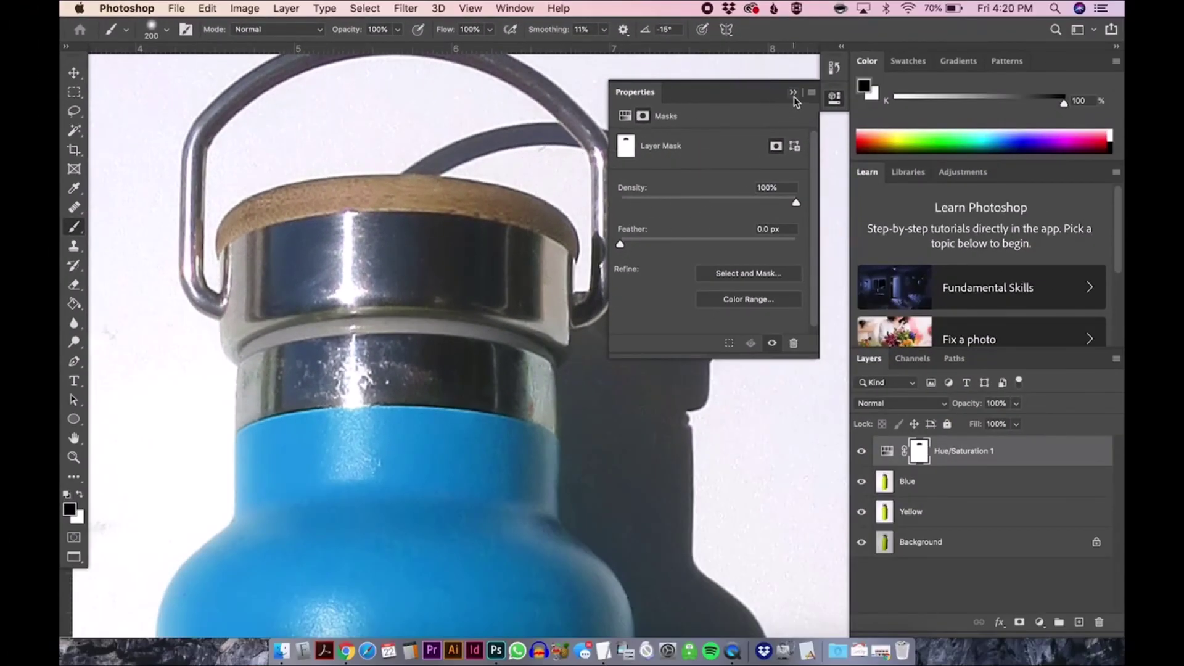
left_click(793, 94)
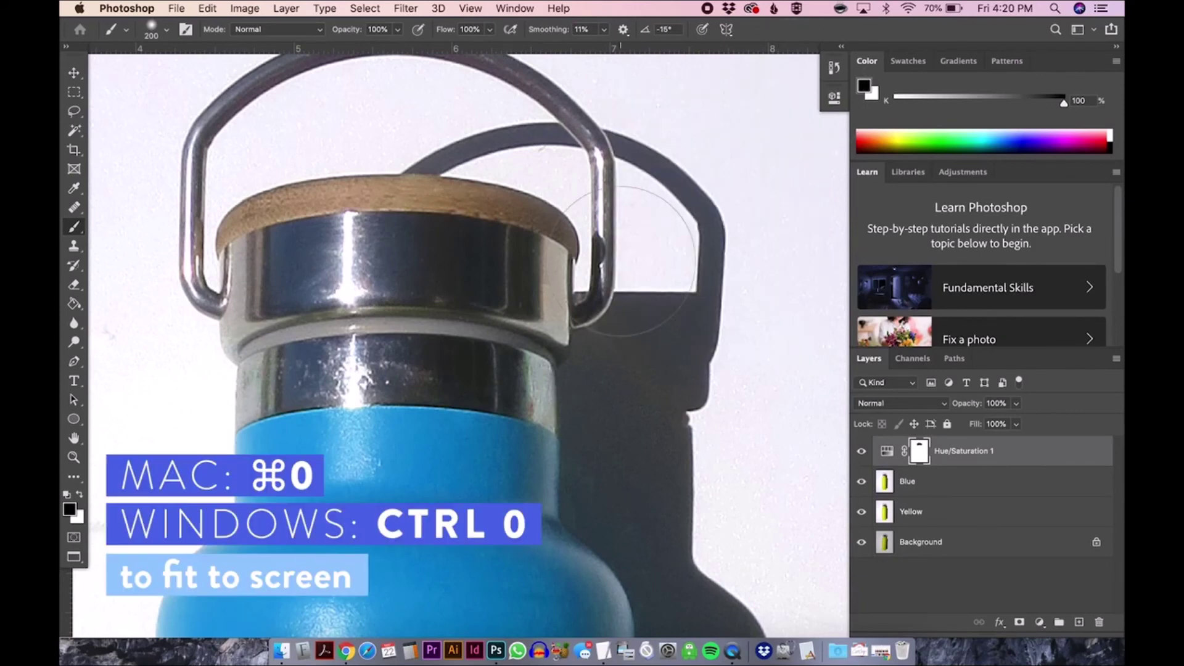
key("super+0")
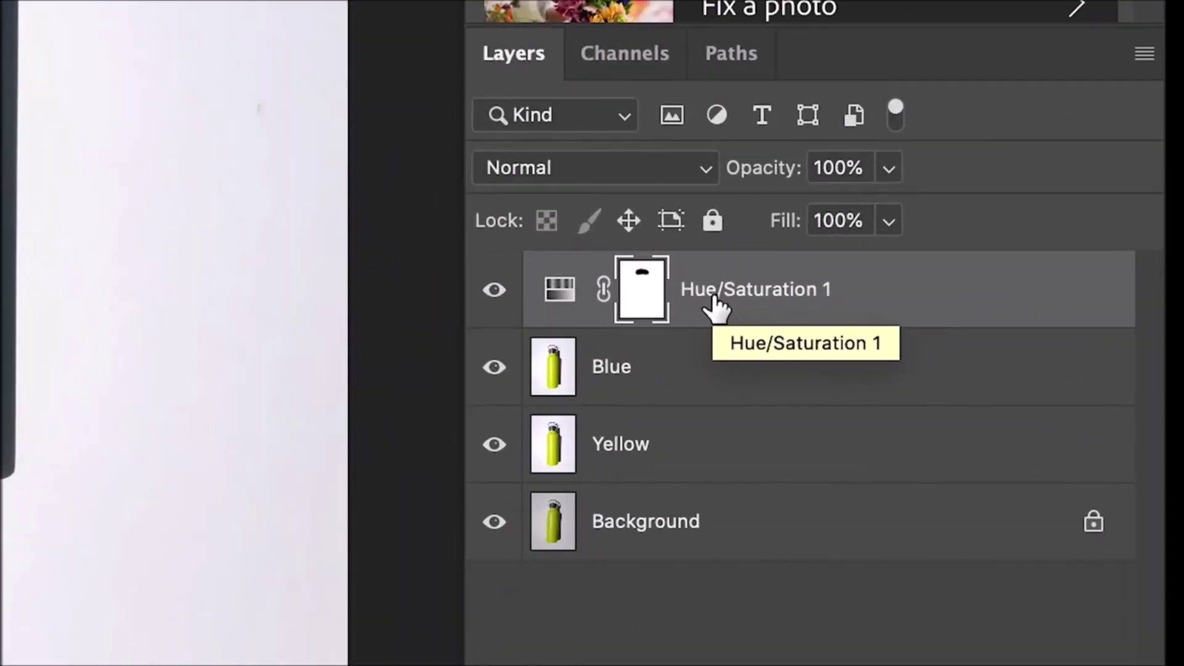
Step: Group the Hue/Saturation 1 and Blue layers, name the group Blue, and check the bottle with the group hidden and shown
left_click(776, 299)
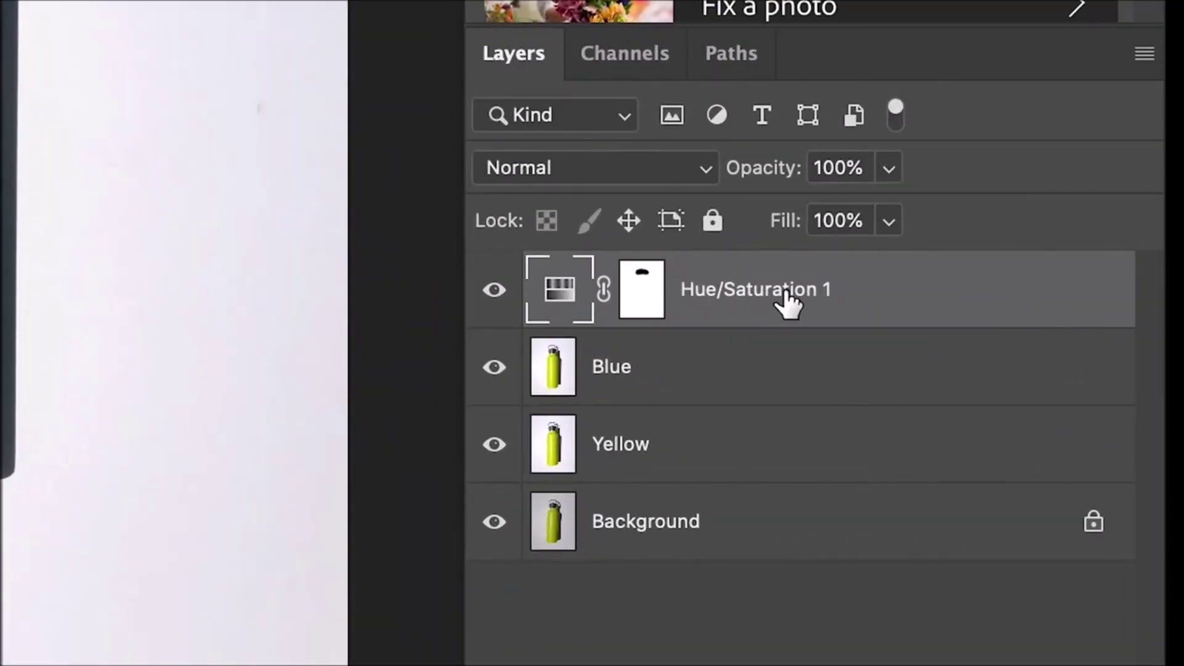
left_click(729, 387, "shift")
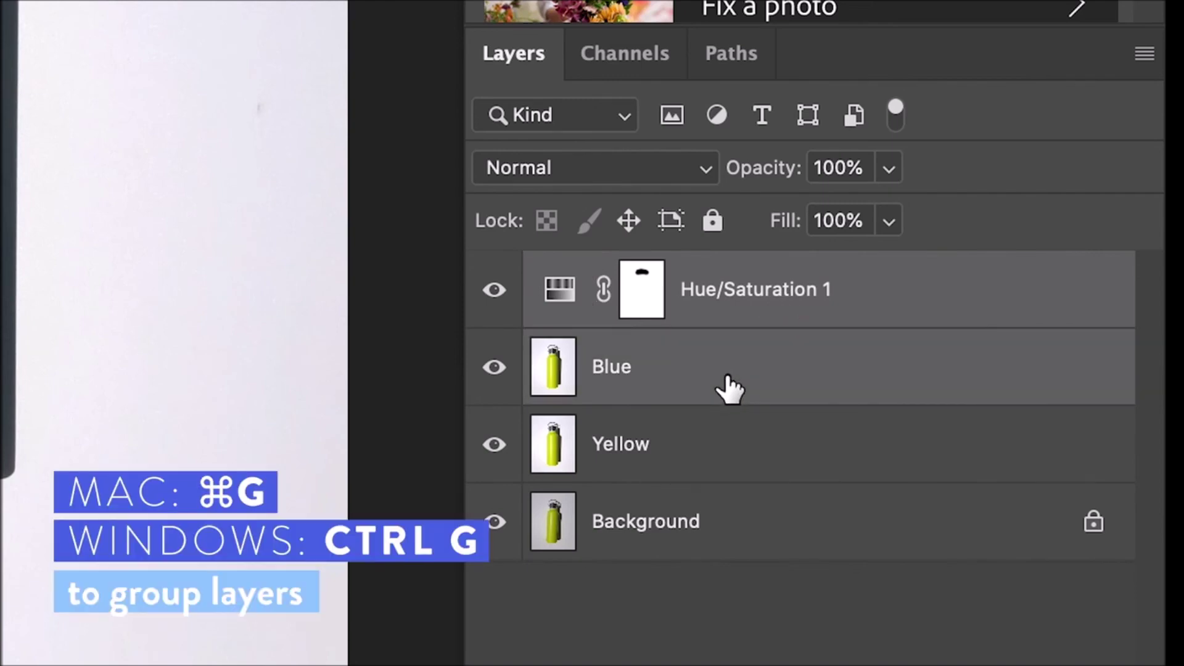
key("super+g")
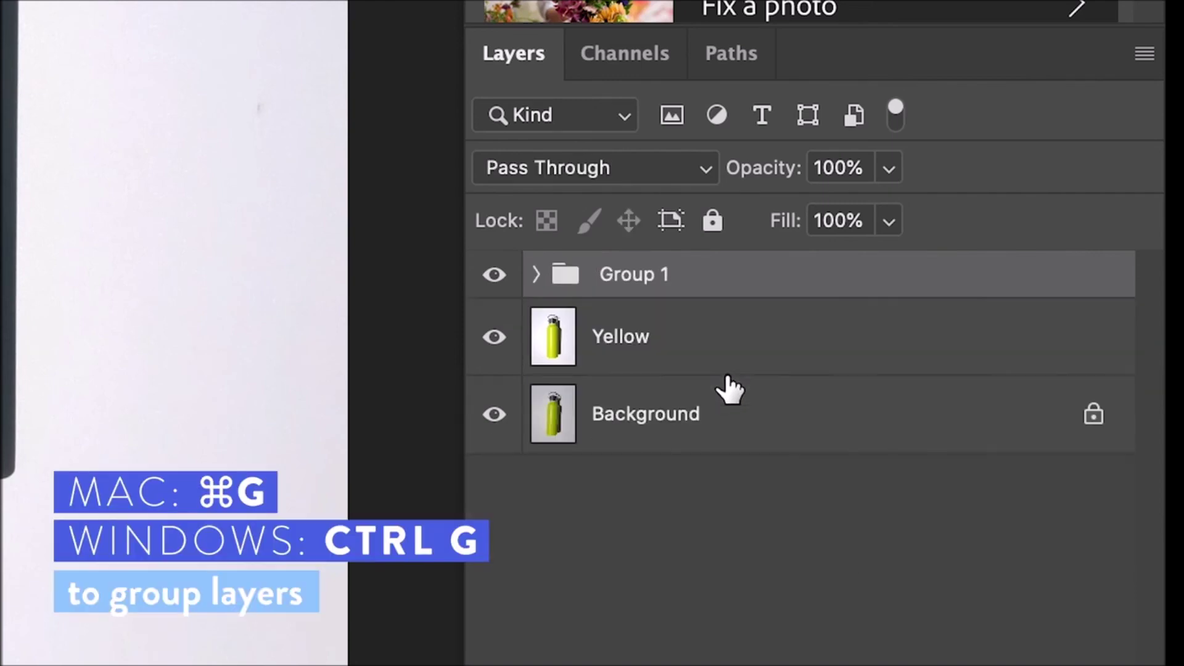
double_click(628, 276)
type("Blue")
key("Return")
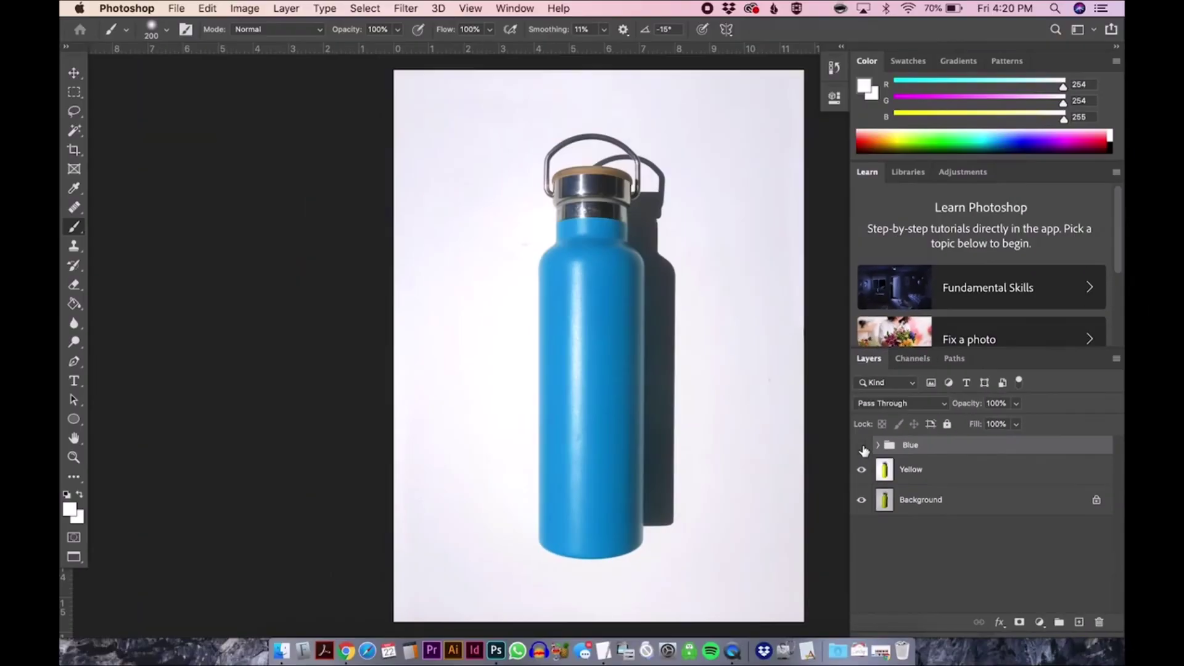
left_click(494, 275)
left_click(862, 448)
Step: Save the layered document as Product-Edit.psd in the Edited folder, in Photoshop format
key("super+shift+s")
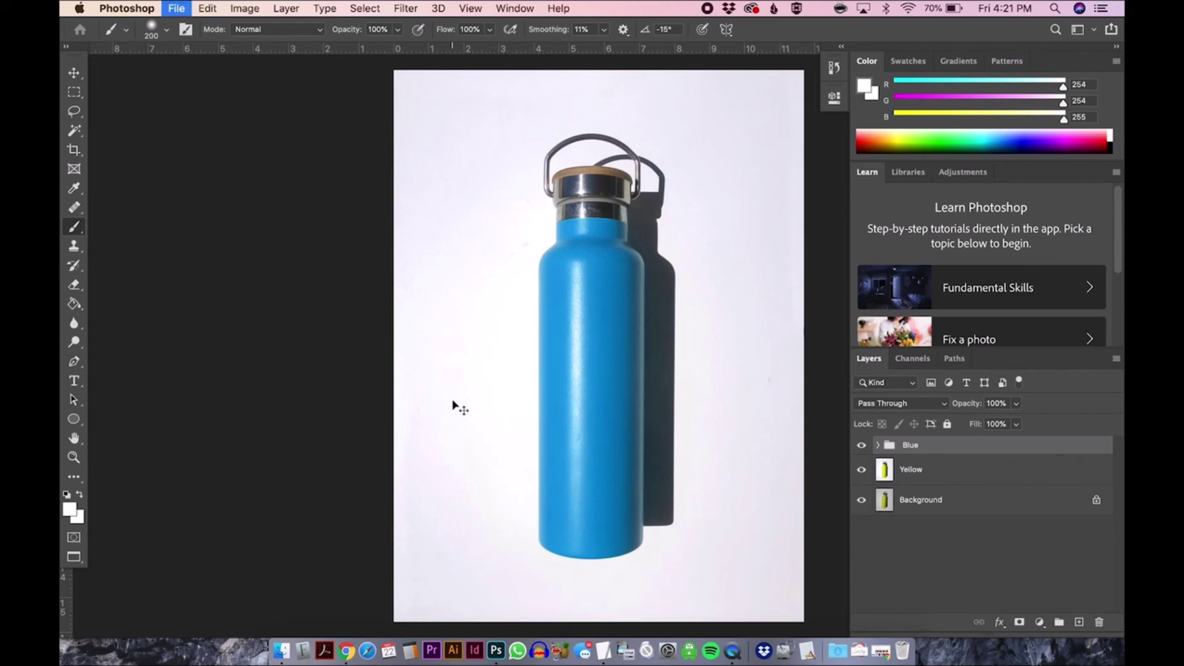
left_click(503, 207)
type("-Edit")
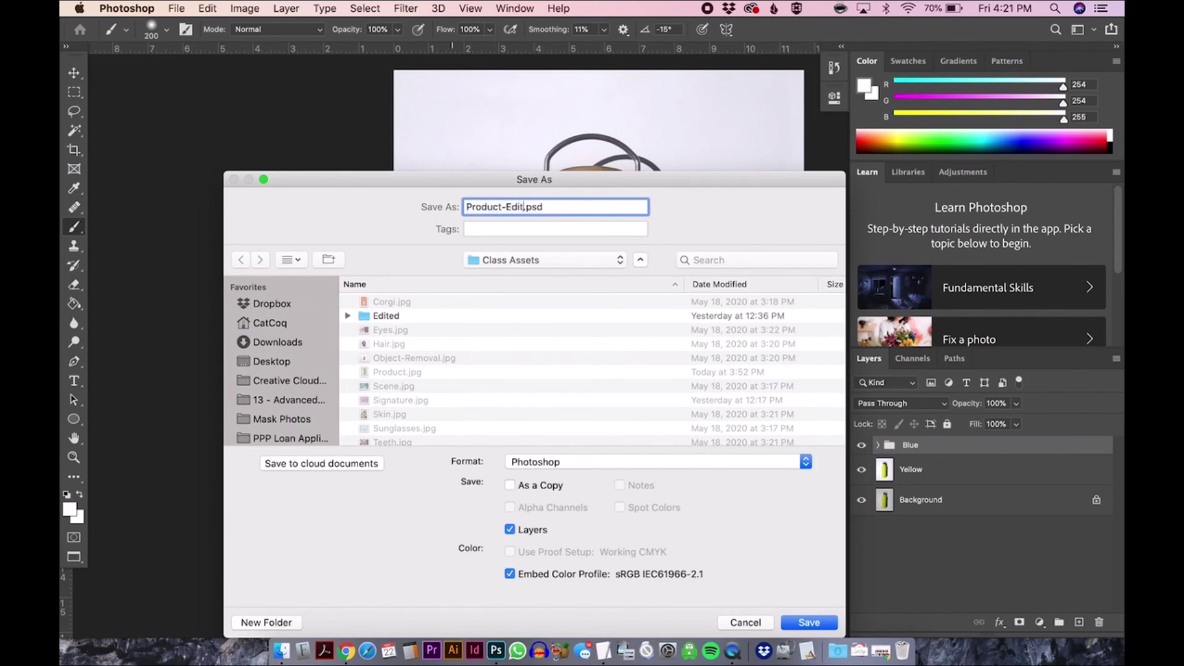
left_click(381, 316)
double_click(381, 316)
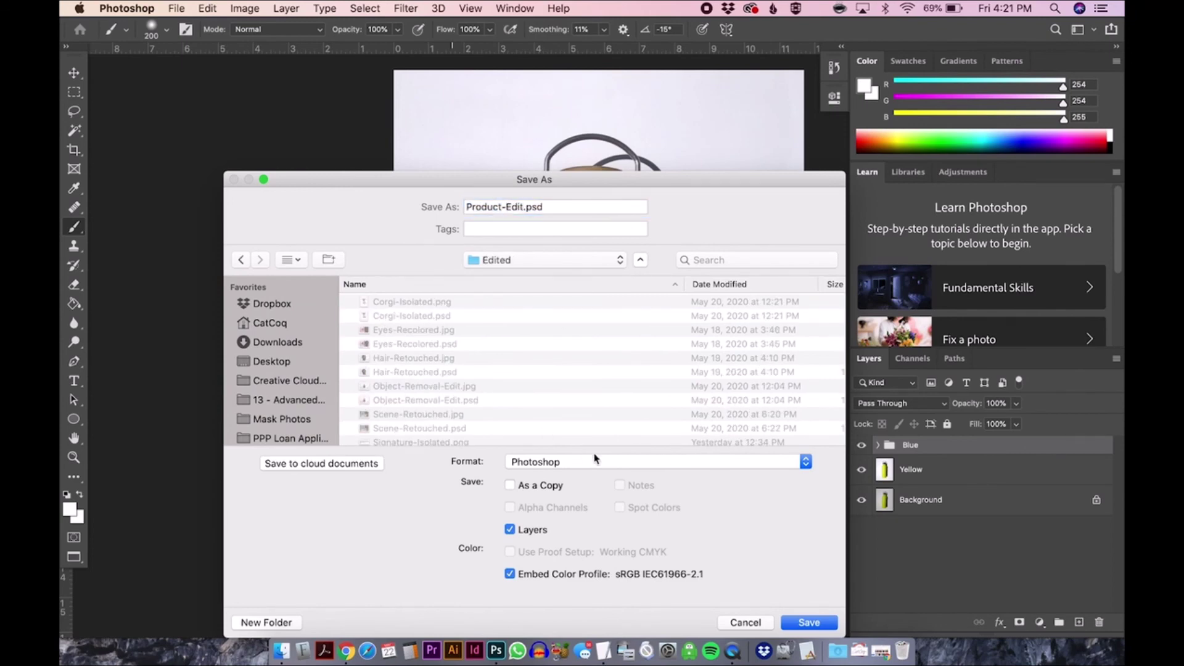
left_click(821, 624)
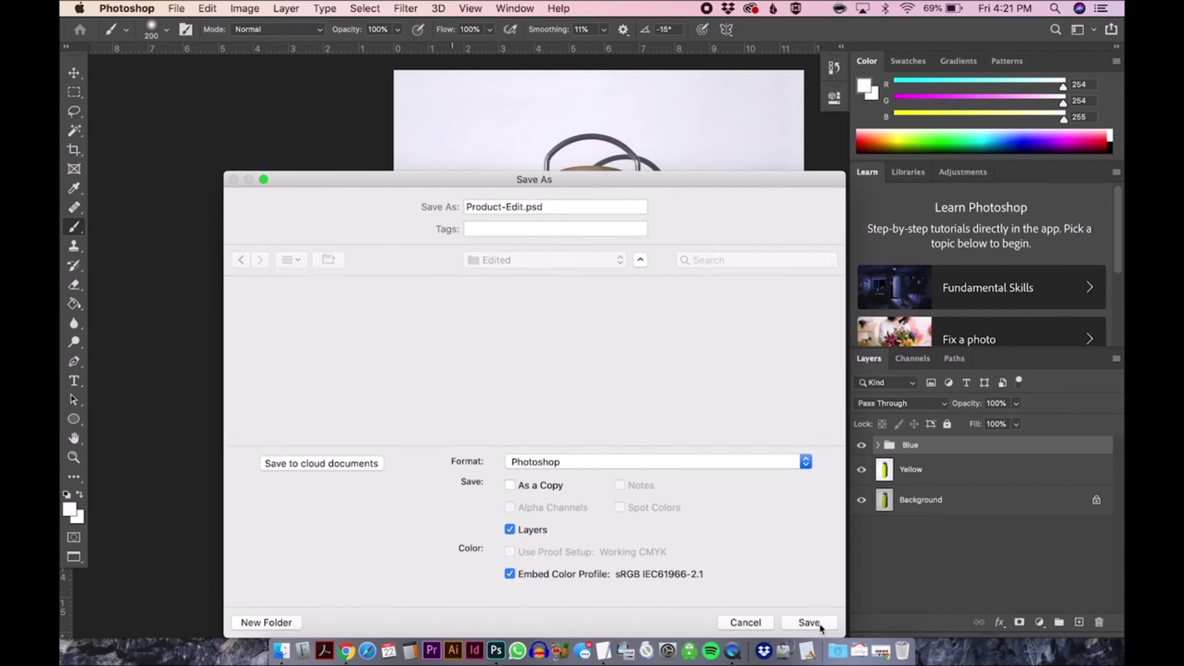
key("Return")
Step: Save a JPEG copy of the blue bottle as Product-Edit-Blue.jpg in the Edited folder
key("super+shift+s")
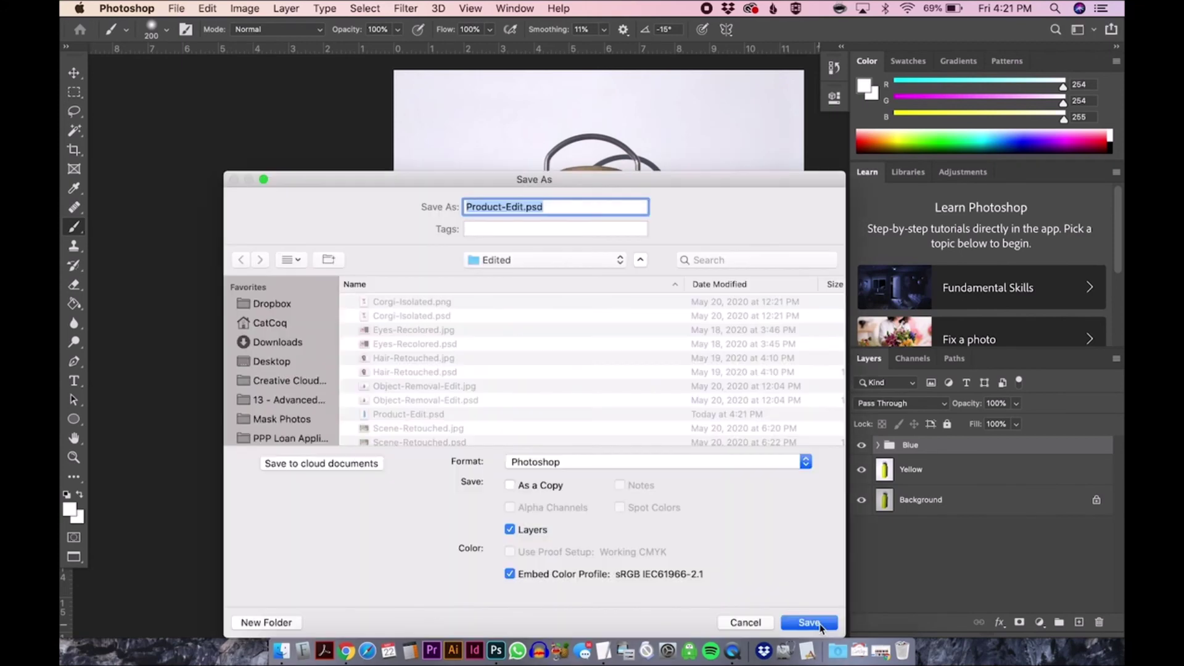
left_click(526, 207)
type("-B")
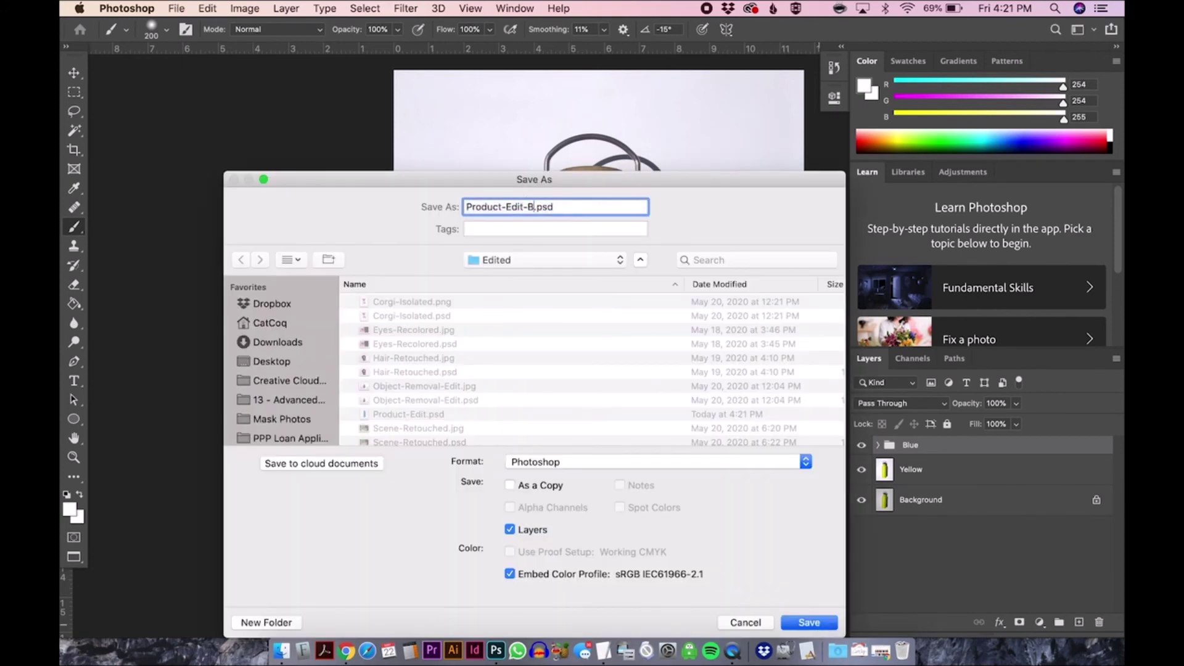
type("lue")
left_click(559, 472)
left_click(536, 555)
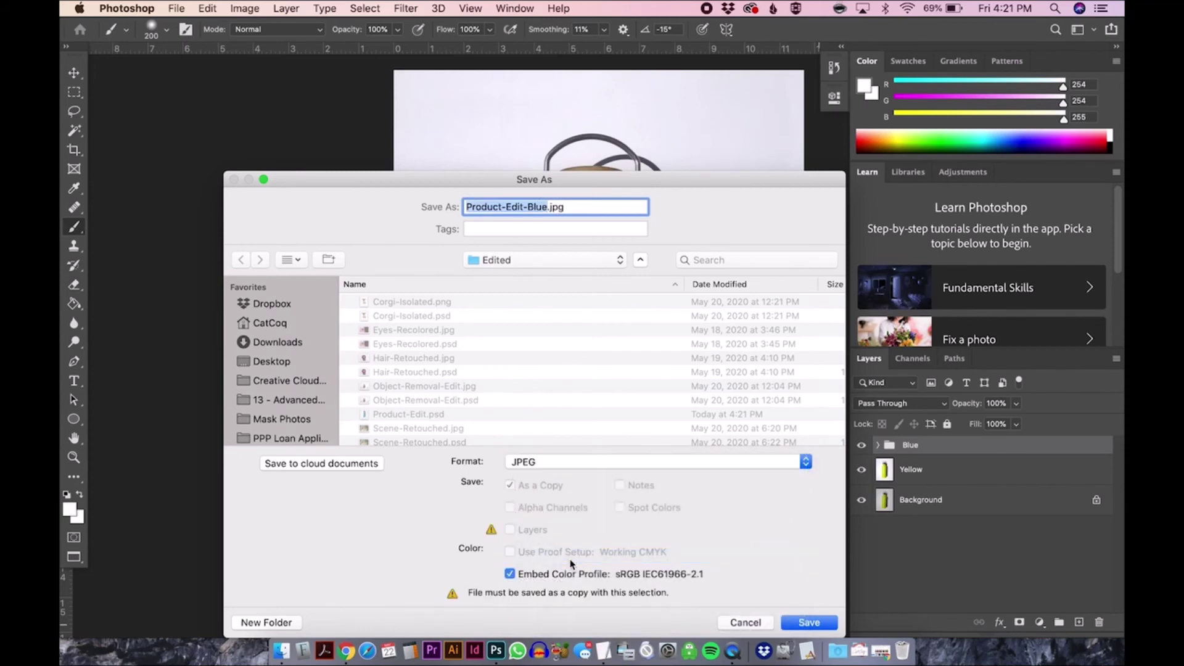
key("Return")
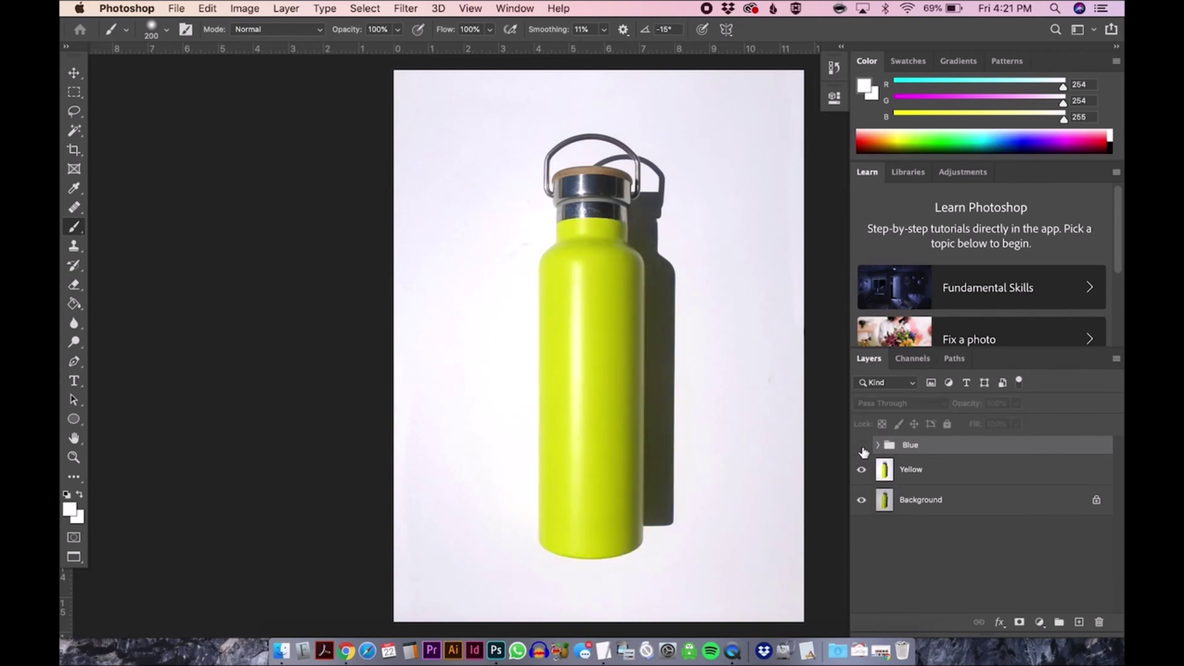
Step: With the Blue group hidden, save a JPEG copy as Product-Edit-Yellow.jpg in the Edited folder, and switch to the Move tool
key("super+shift+s")
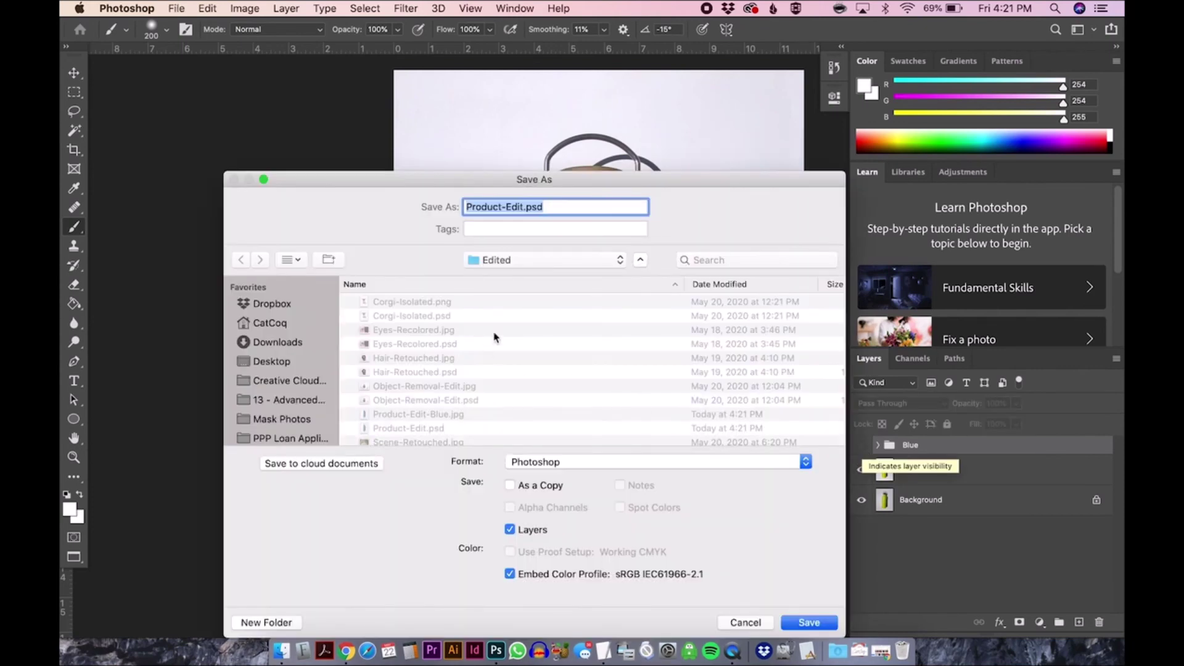
left_click(439, 415)
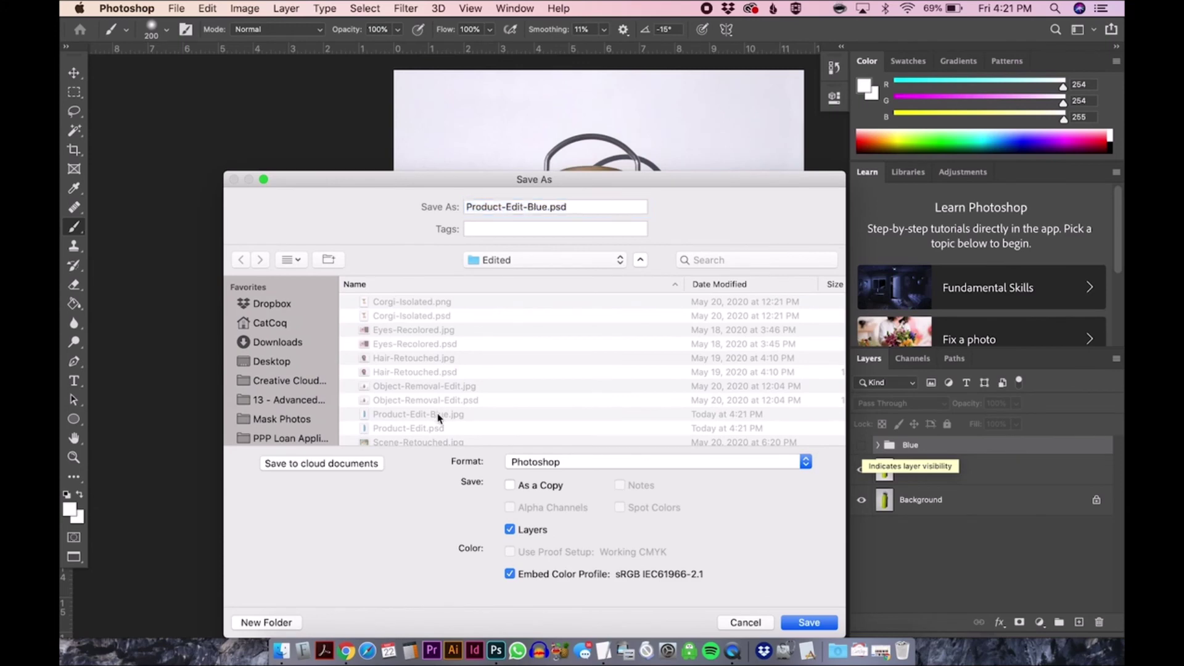
double_click(535, 206)
type("Yell")
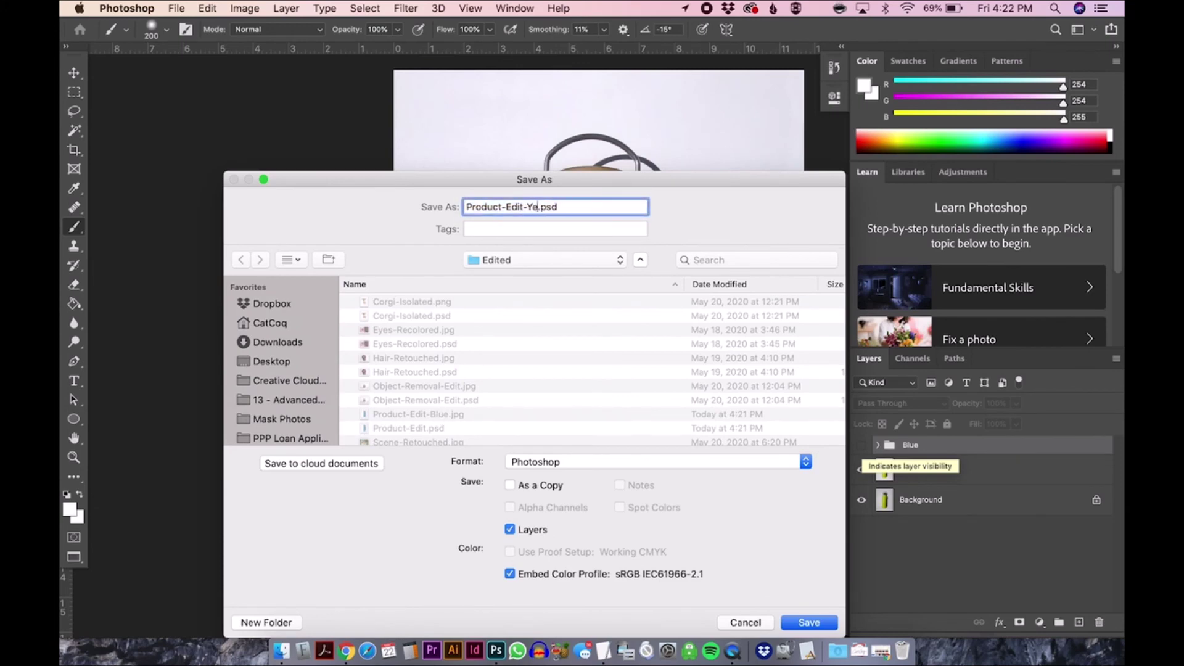
type("ow")
left_click(564, 461)
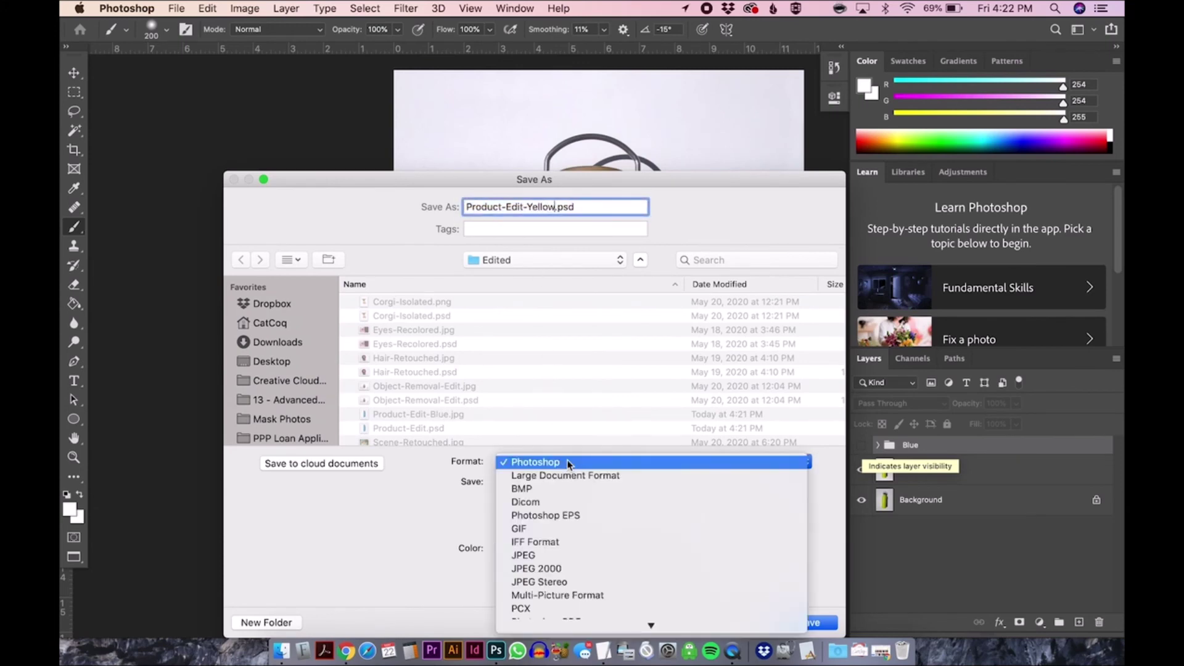
left_click(611, 557)
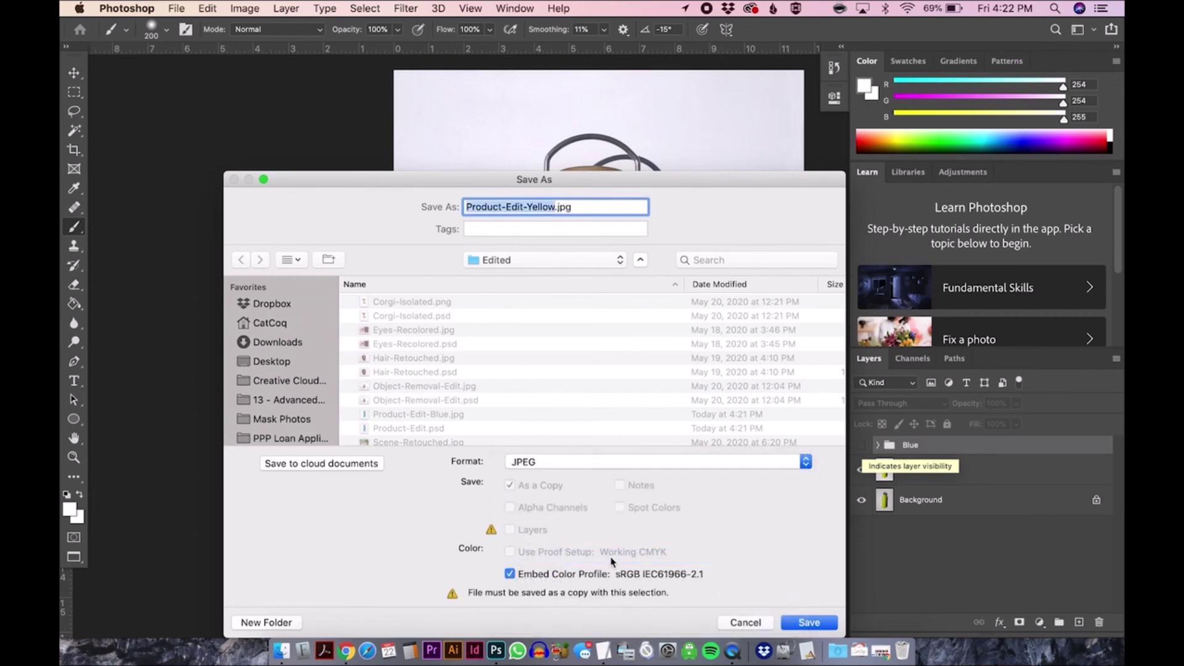
key("Return")
key("Return")
key("v")
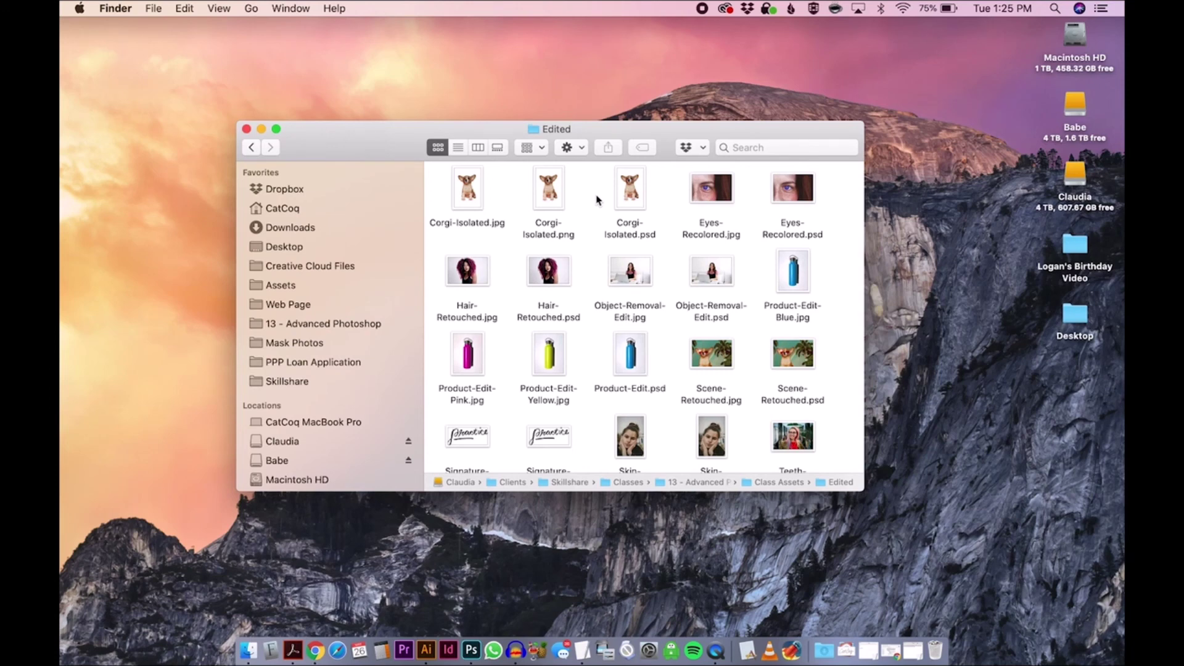
Step: In Finder's Edited folder, open Product-Edit.psd and Product-Edit-Blue.jpg, and look through the other saved files, including Signature-Isolated.png
left_click(637, 356)
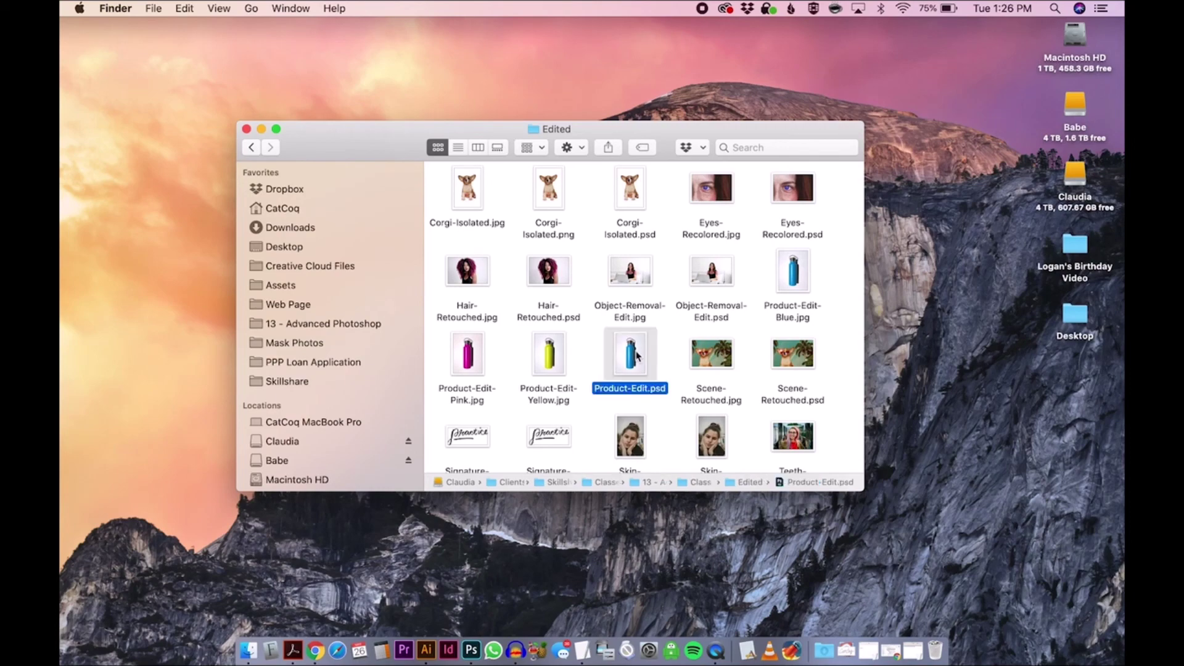
double_click(638, 356)
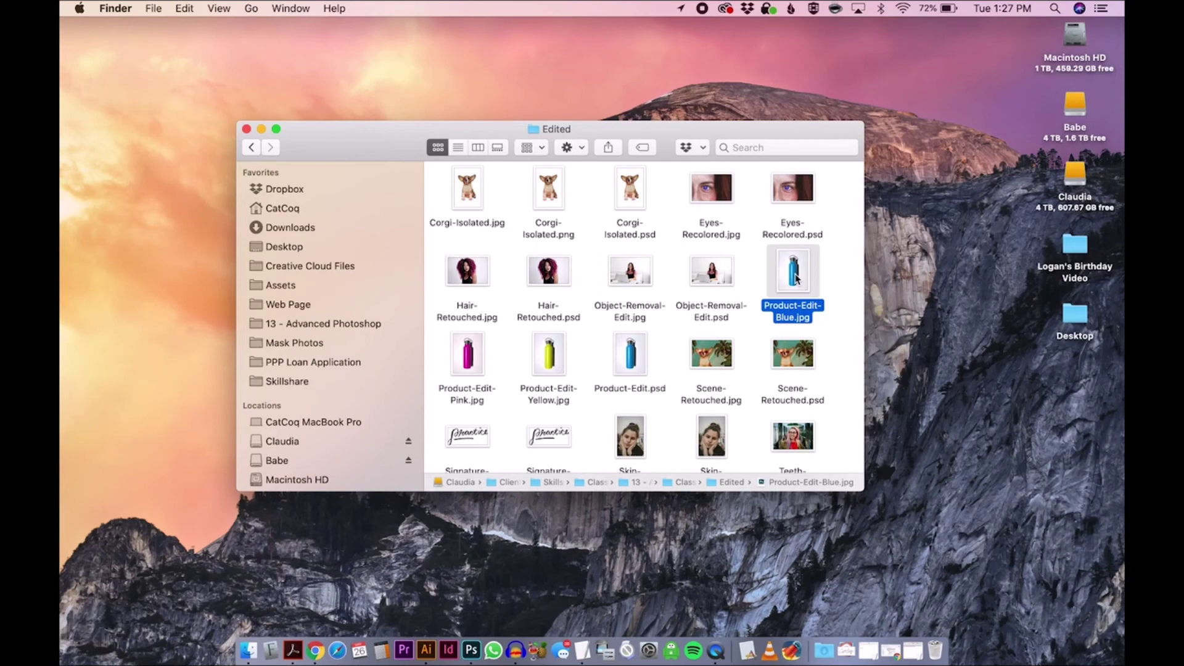
double_click(796, 279)
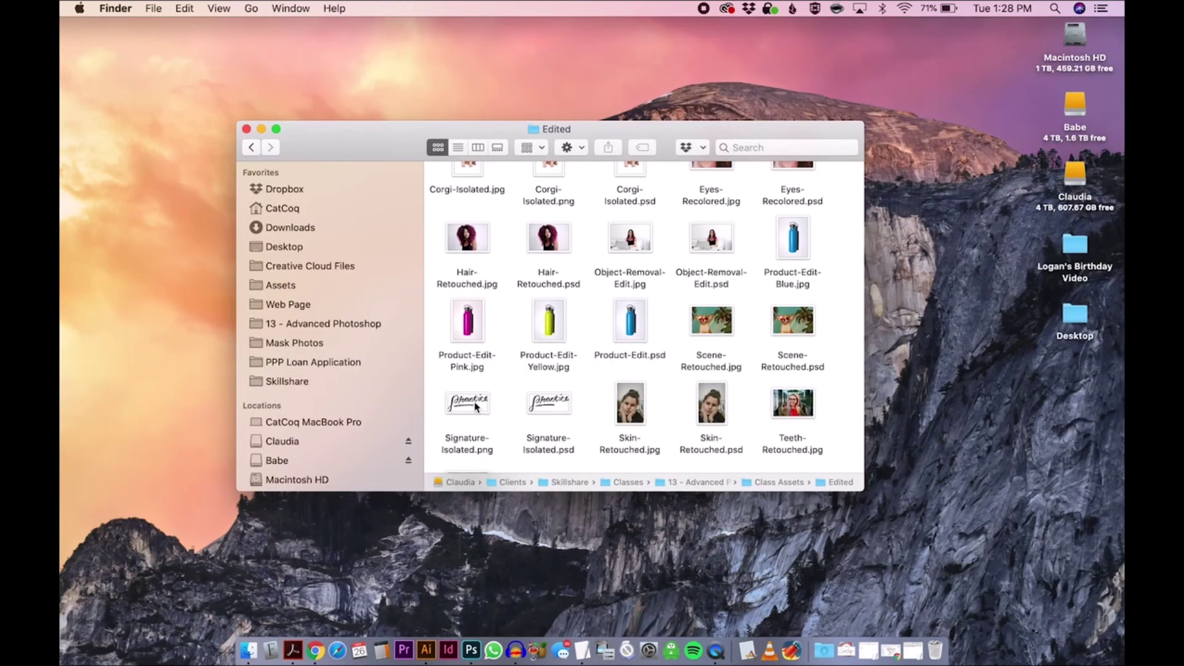
left_click(476, 406)
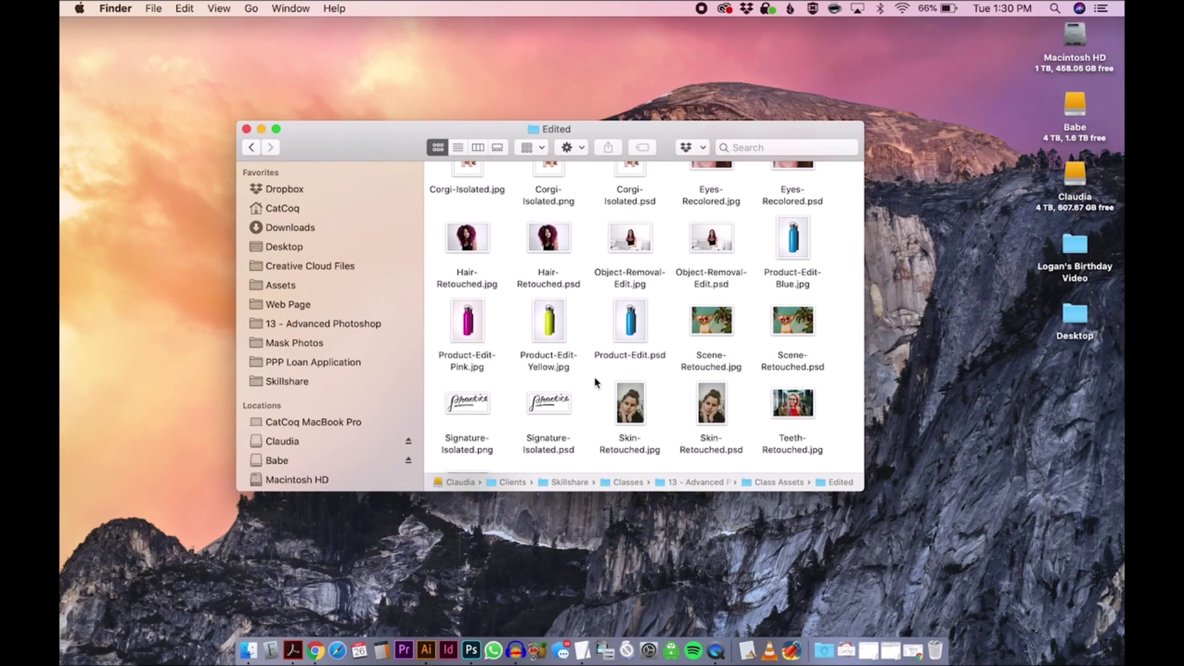
scroll(596, 382, "down", 2)
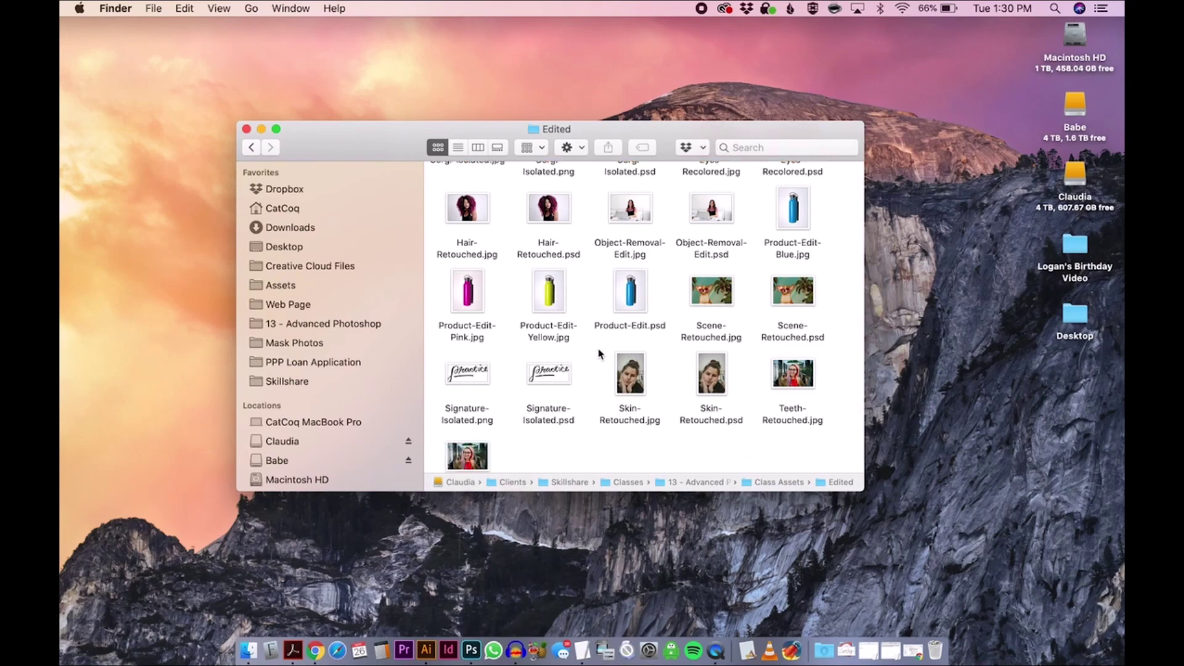
Step: Switch to Photoshop and start a new document 820 pixels wide and 312 pixels high
key("super+Tab")
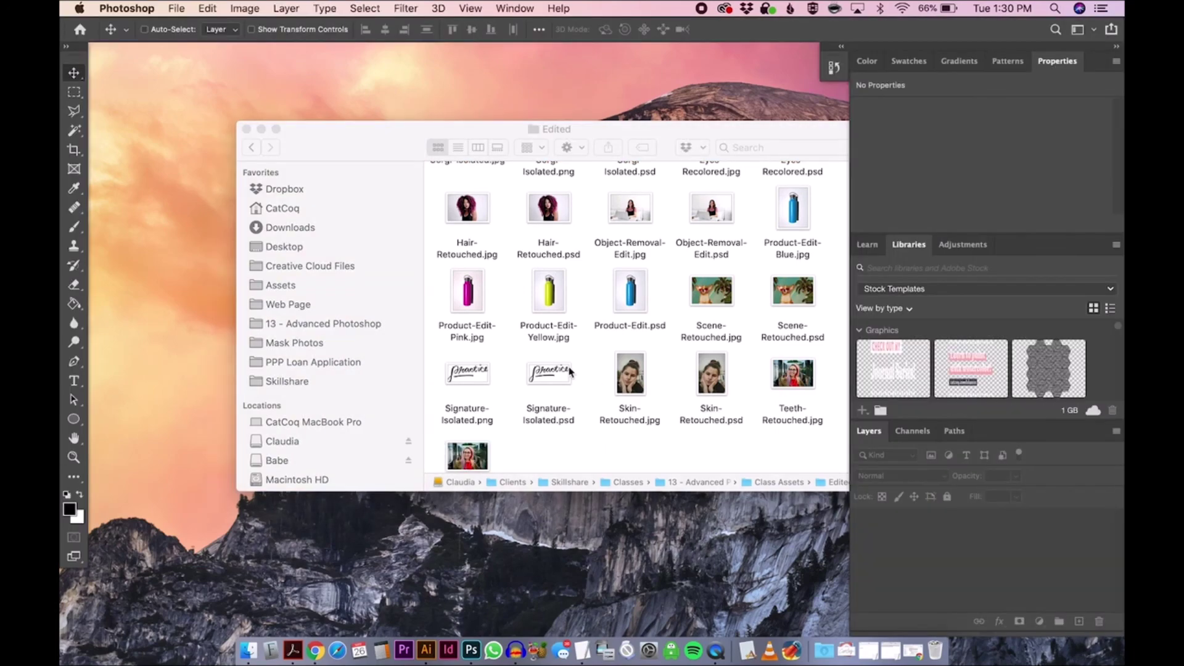
key("super+n")
left_click(822, 199)
double_click(821, 199)
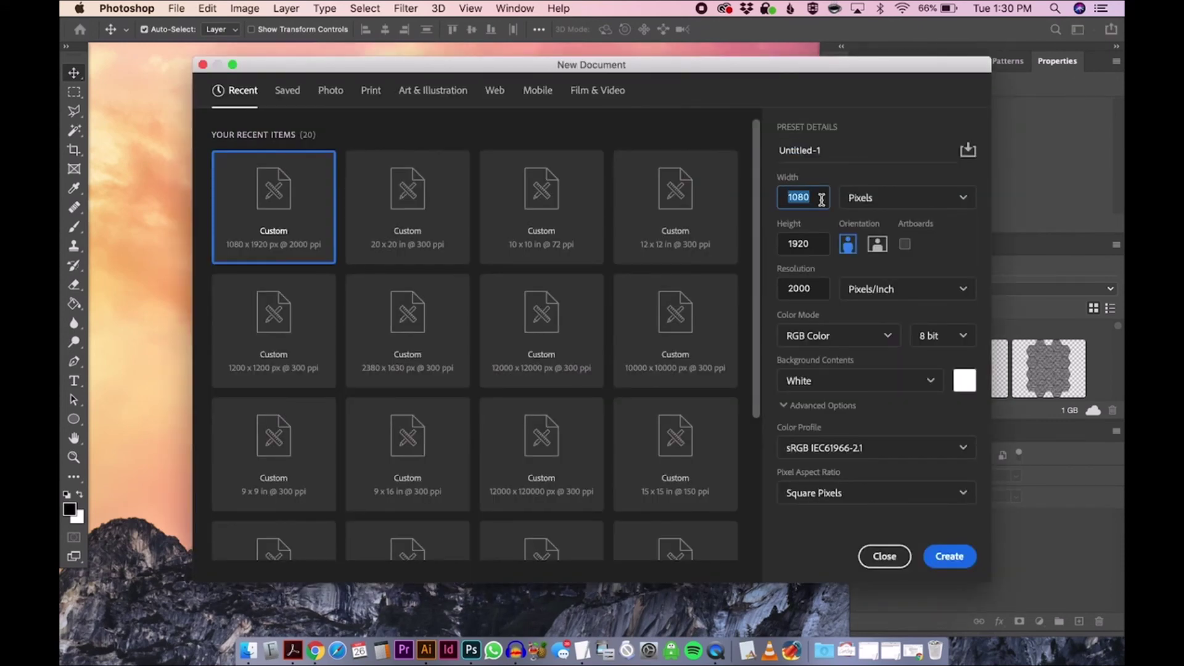
key("BackSpace")
type("820")
key("Tab")
type("312")
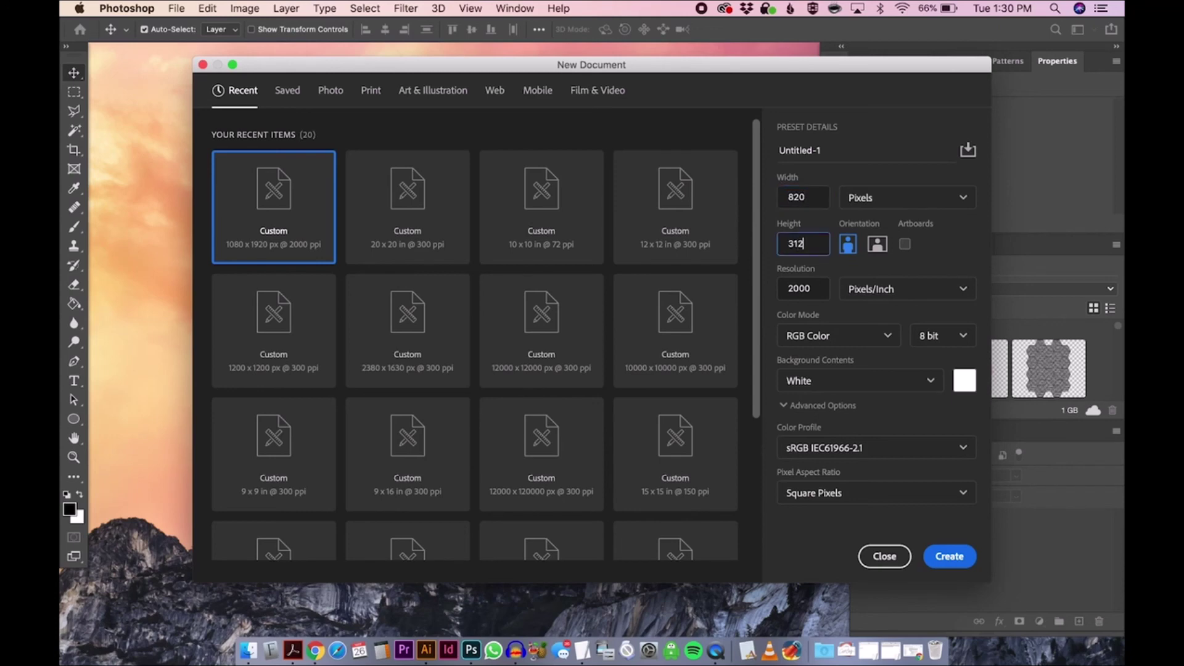
Step: Set the new document's resolution to 150 Pixels/Inch and create it
key("Tab")
type("150")
left_click(931, 291)
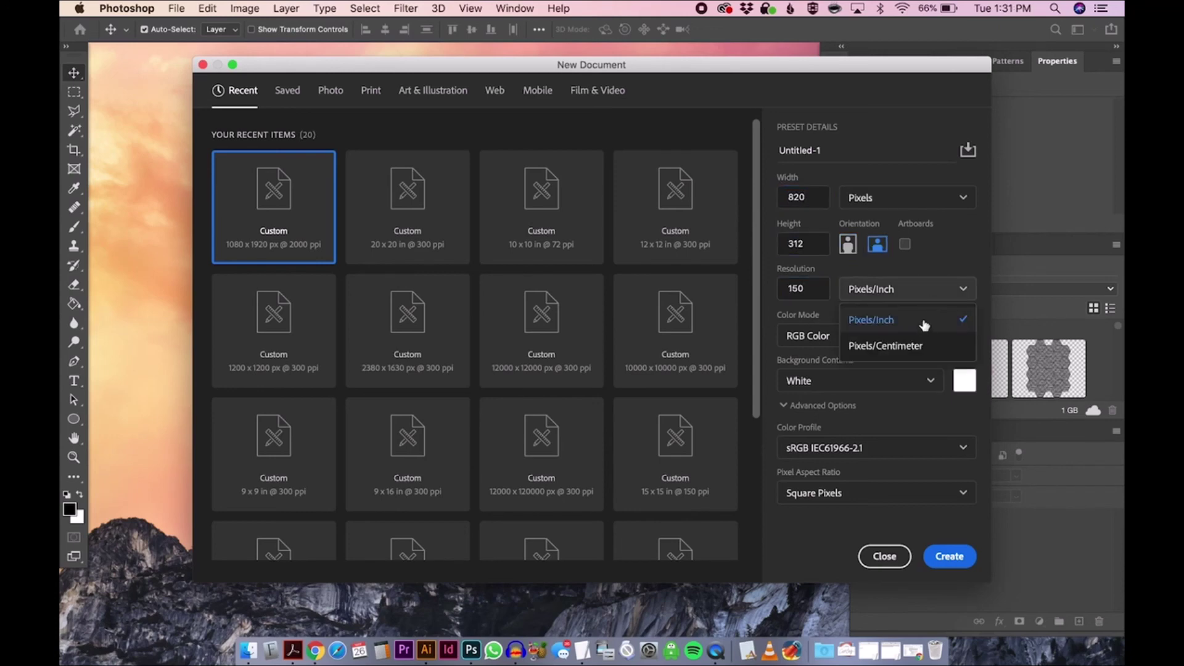
left_click(922, 320)
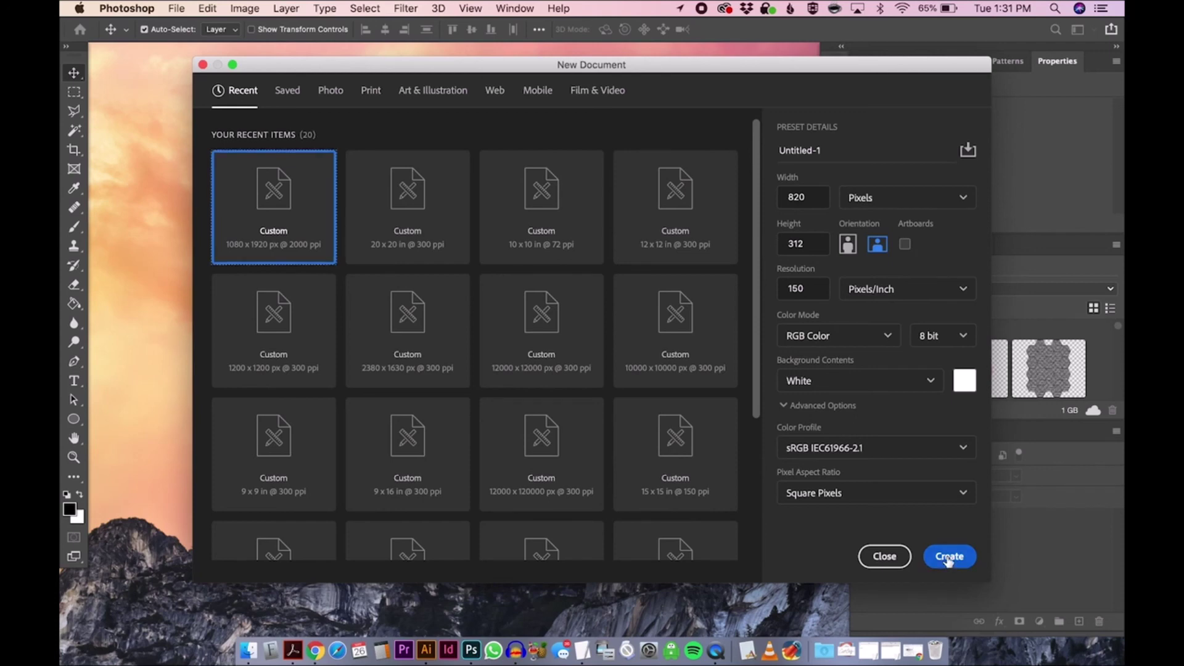
left_click(949, 557)
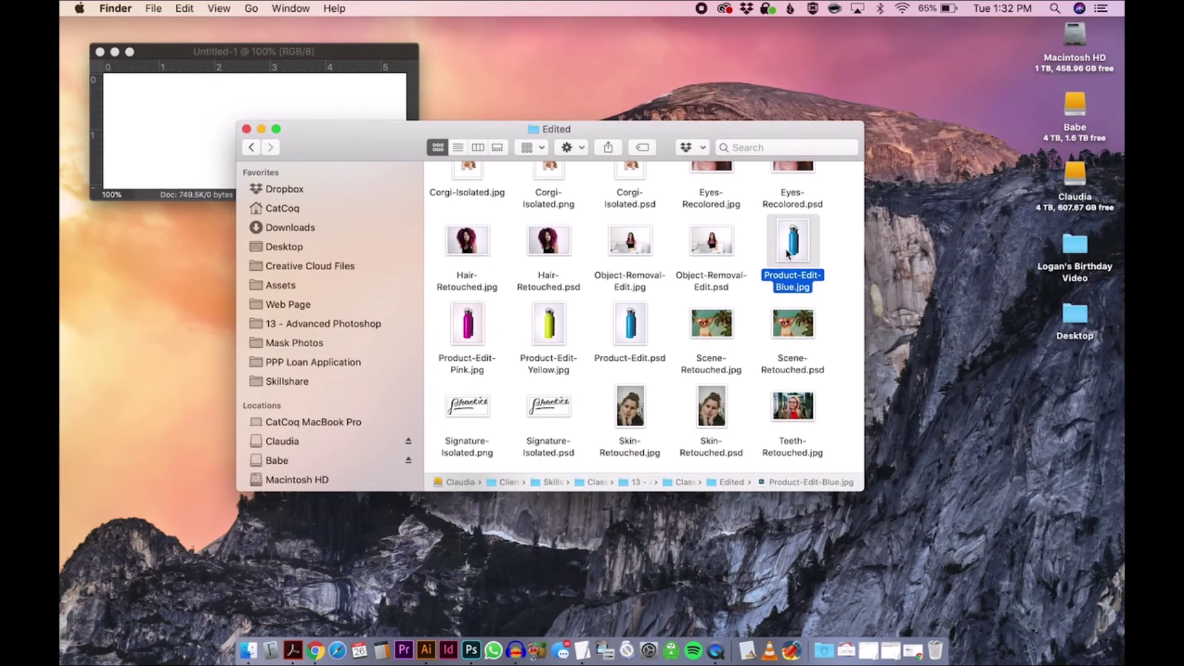
Step: Place Product-Edit-Blue.jpg from Finder's Edited folder into the new document, rotate it 90°, and scale it about its centre to about 37.6% to fill the canvas
left_click_drag(788, 253, 238, 90)
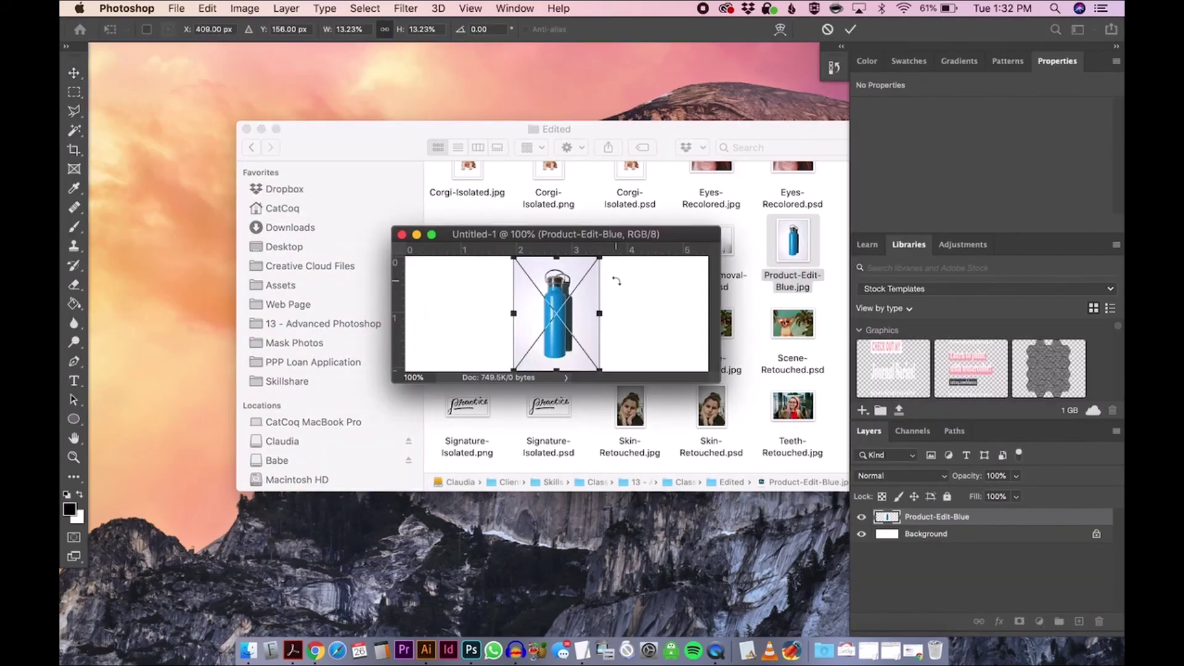
left_click_drag(617, 281, 586, 358)
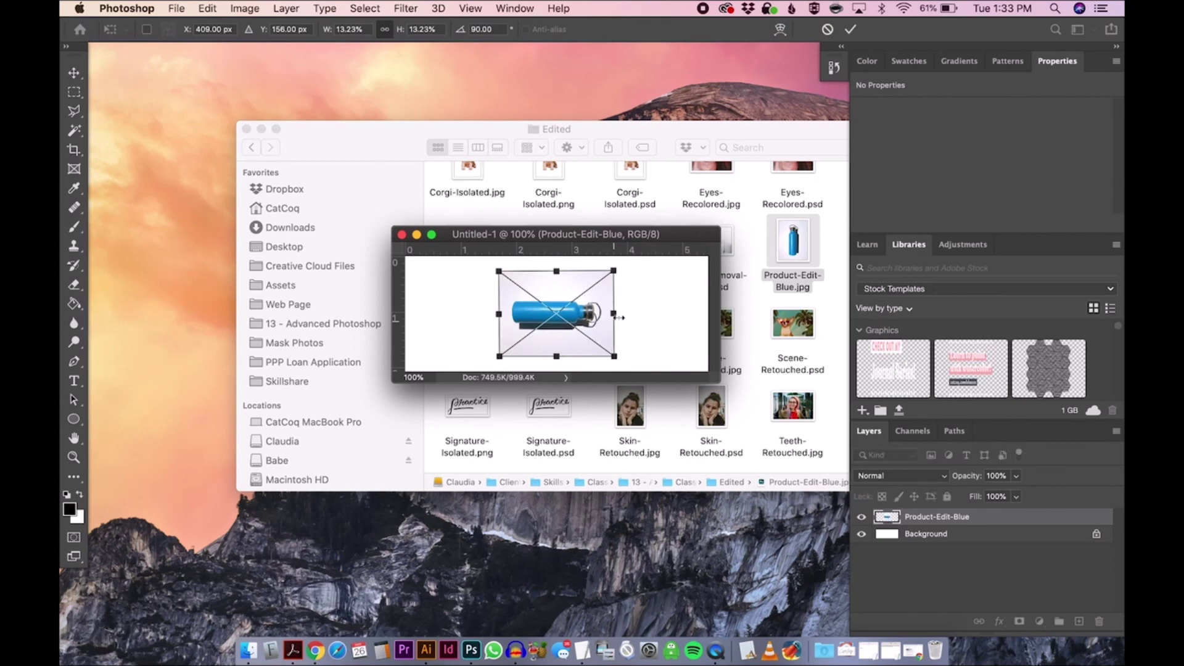
left_click_drag(614, 313, 720, 312)
key("alt")
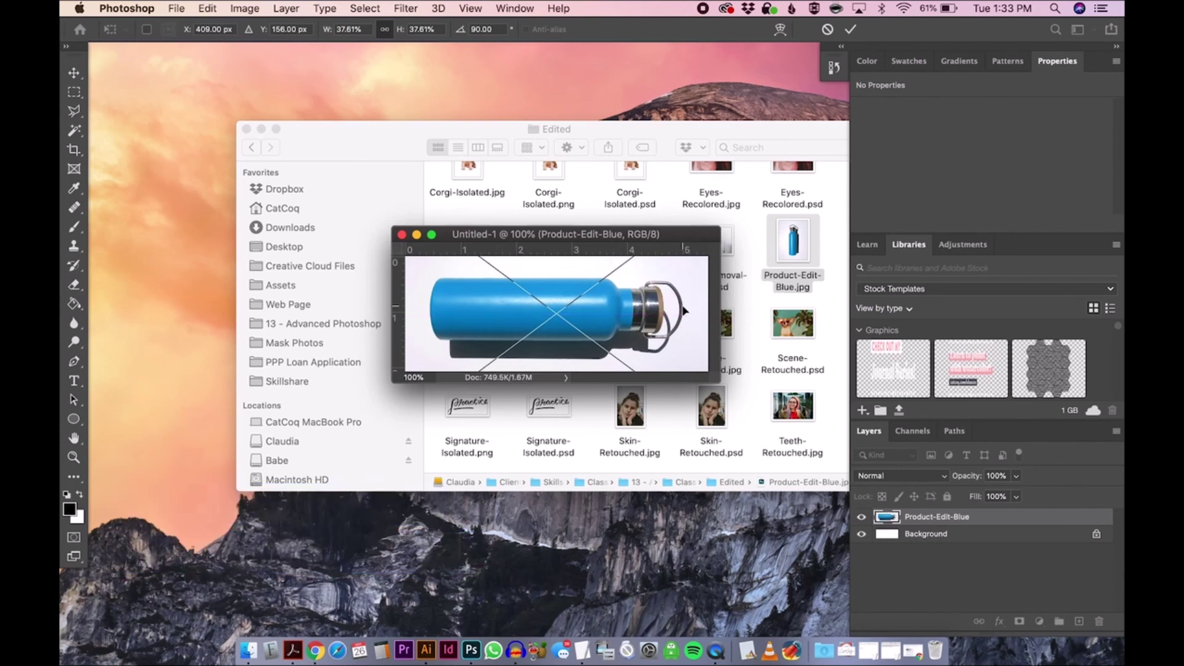
key("Return")
Step: Save the blue bottle banner as a JPEG named Product-Edit-Blue-FacebookHeader in the Edited folder
key("f")
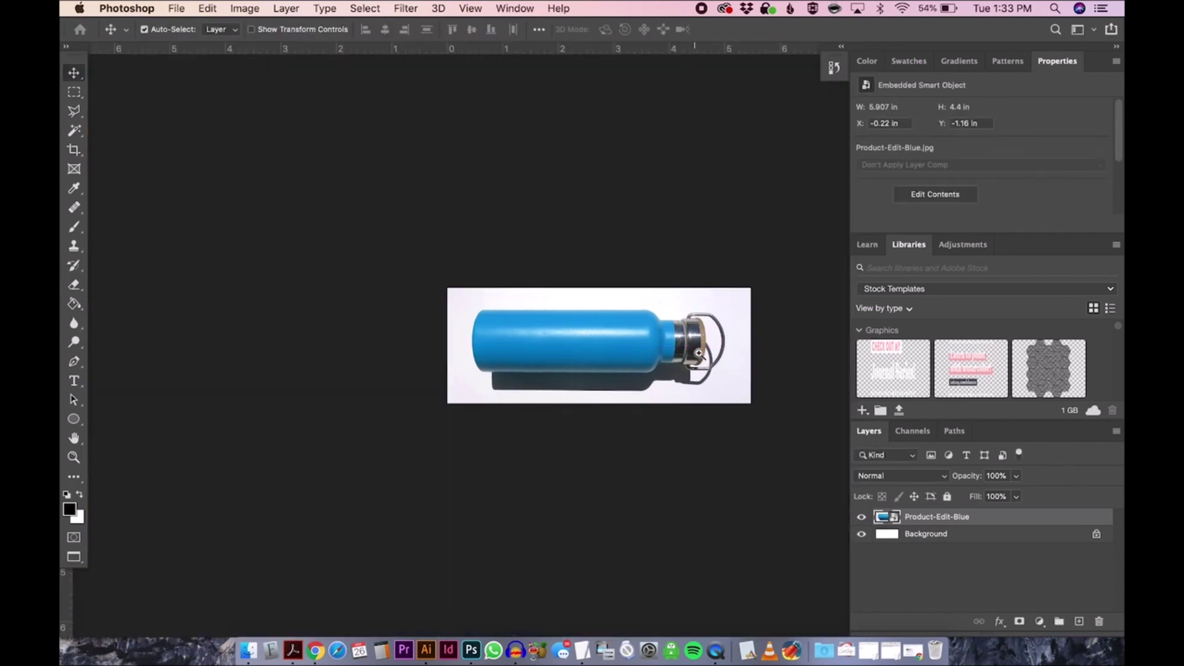
key("z")
left_click(719, 365)
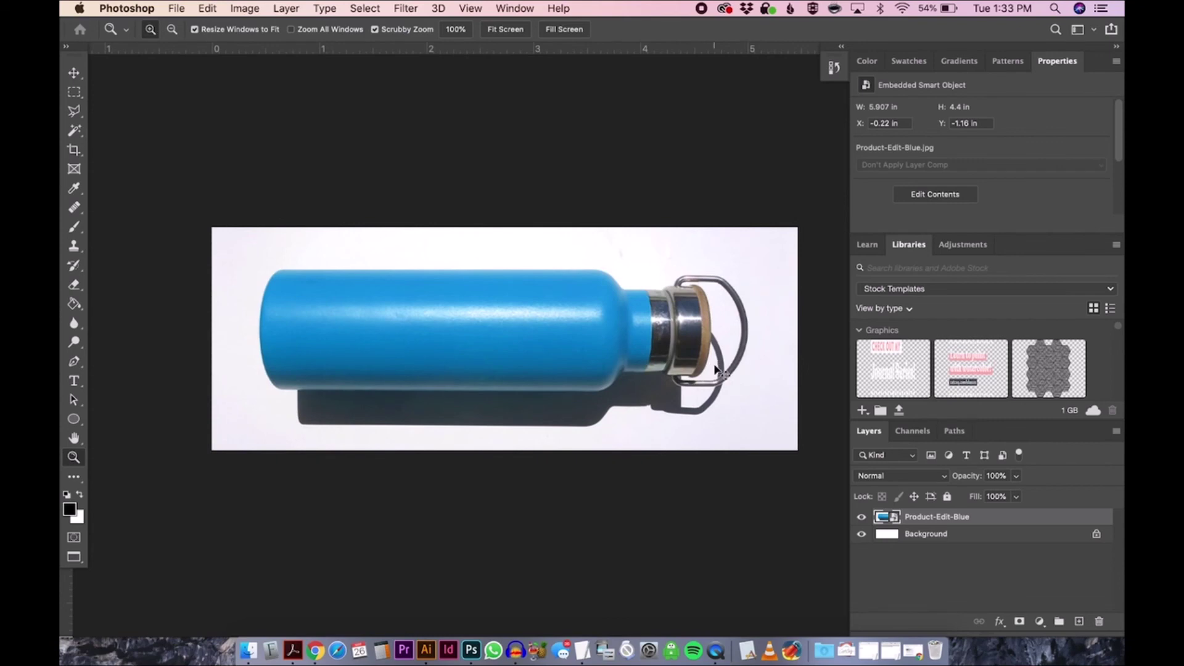
key("super+shift+s")
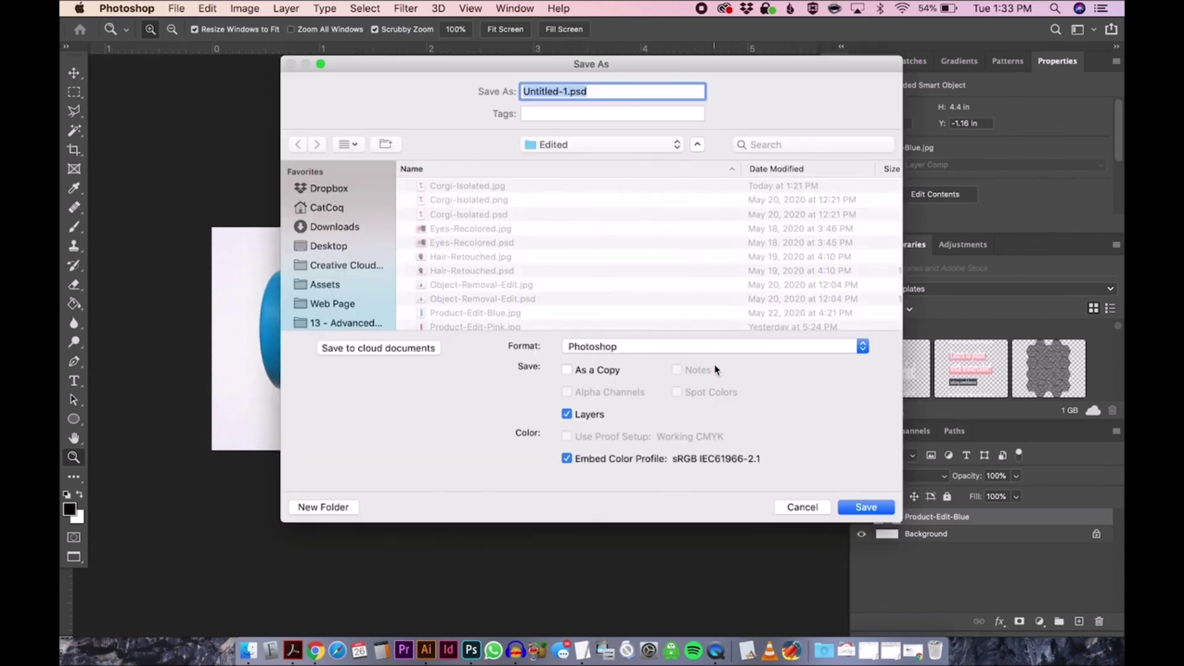
left_click(471, 313)
left_click(603, 92)
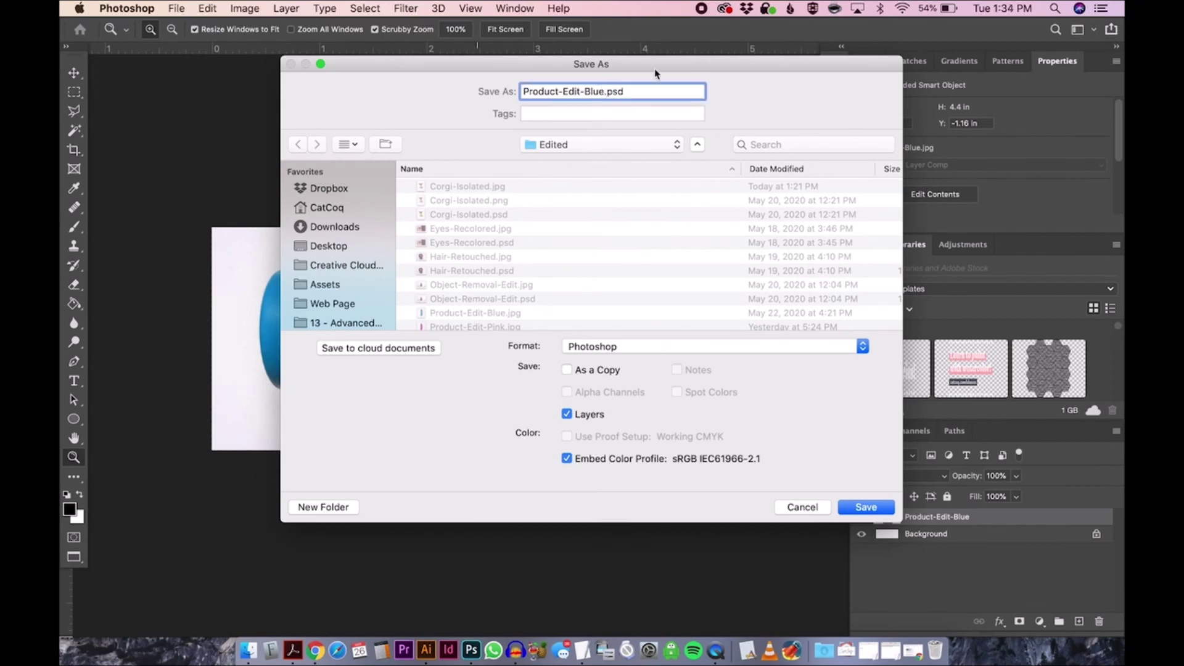
type("-Facebook")
type("eader")
left_click(622, 346)
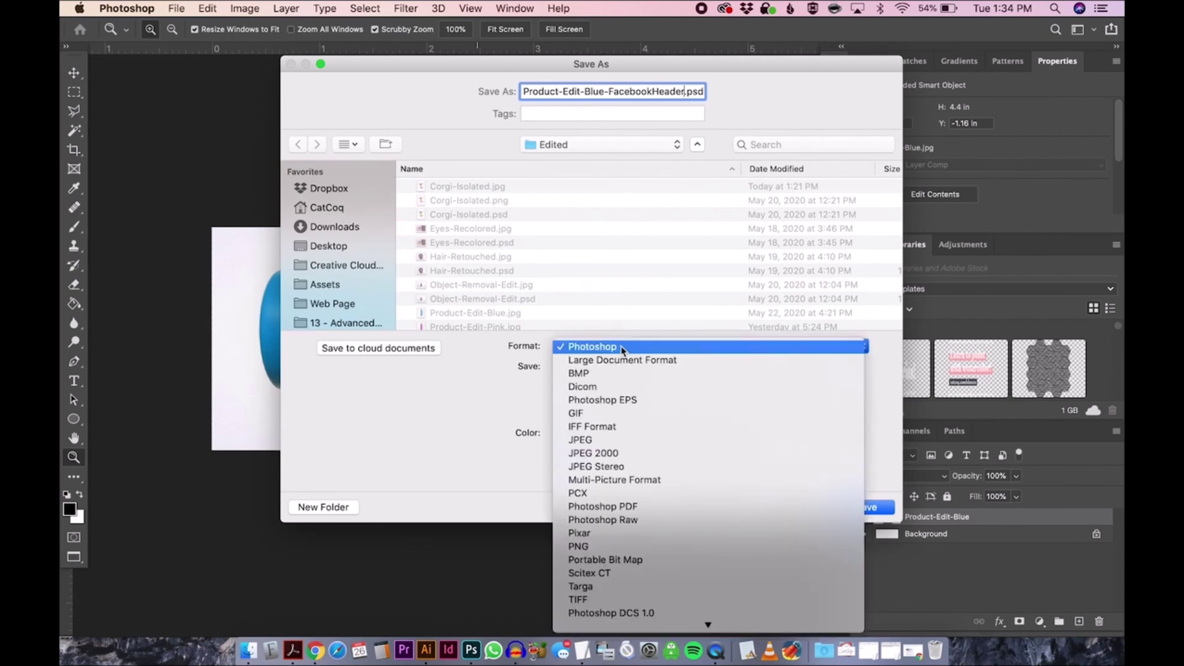
left_click(624, 442)
key("Return")
key("Return")
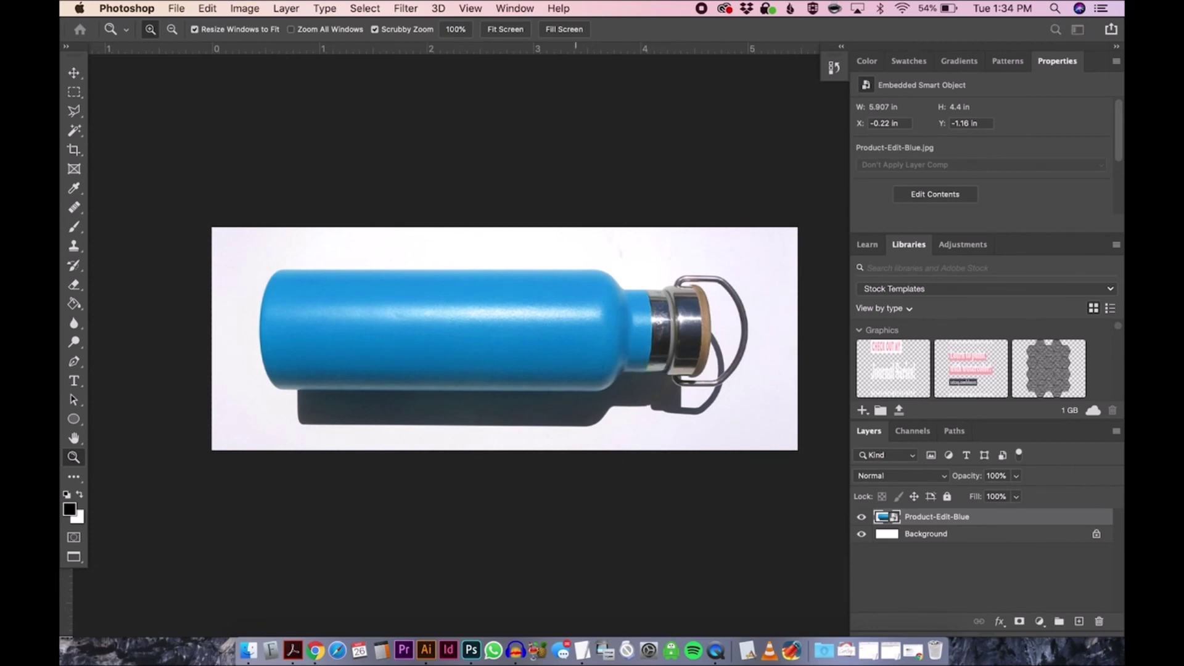
Step: Create a new 1080 × 1920 px document at 150 pixels per inch with a white background
key("super+n")
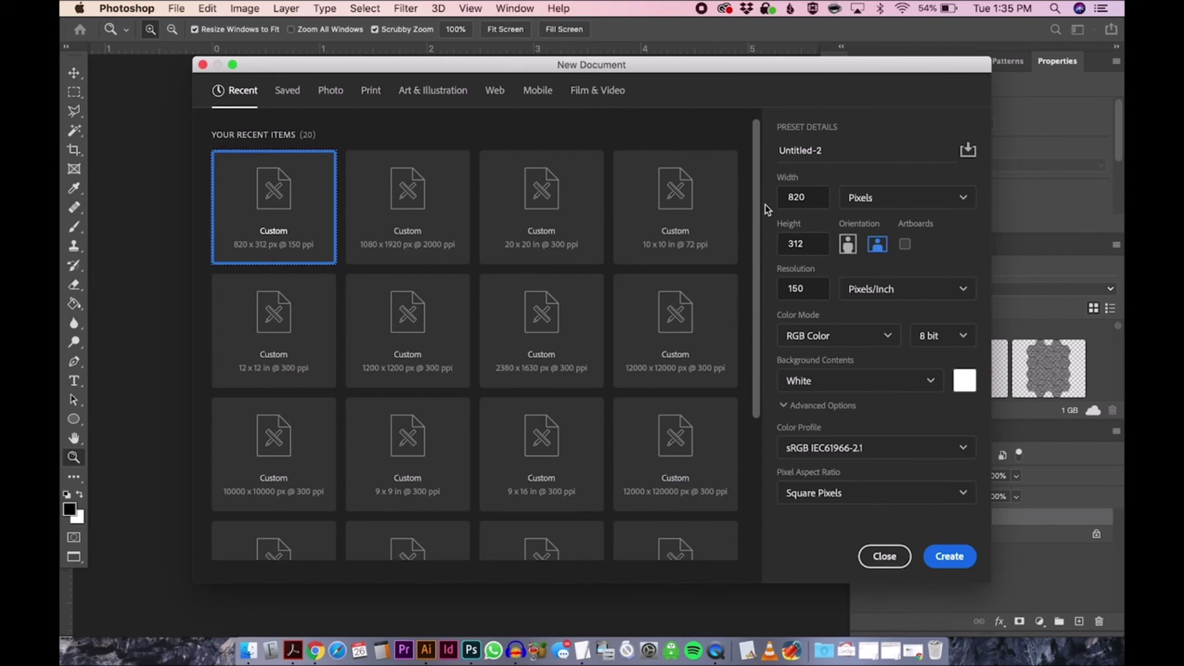
left_click(884, 556)
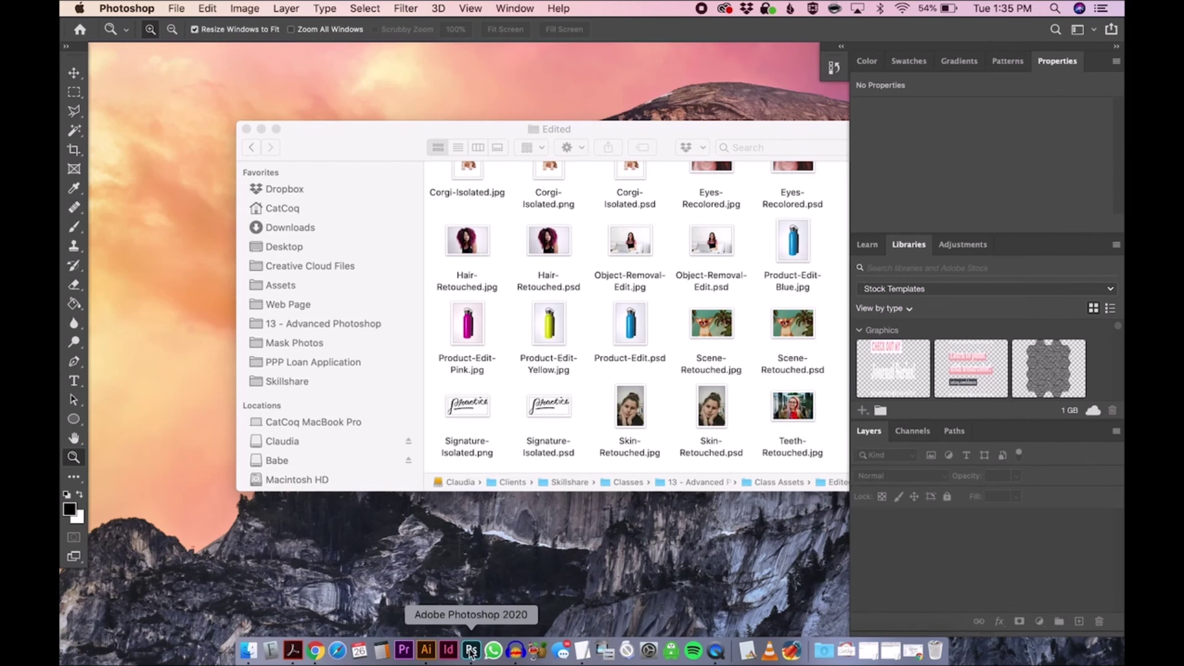
left_click(471, 652)
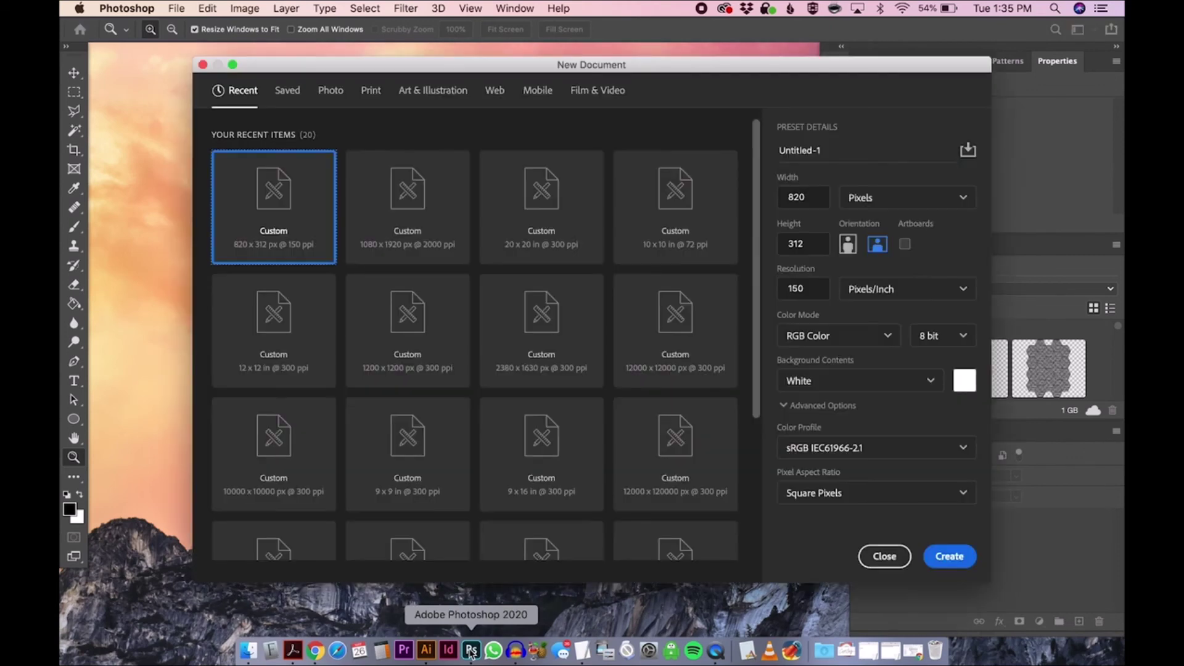
double_click(808, 199)
type("1080")
key("Tab")
type("1920")
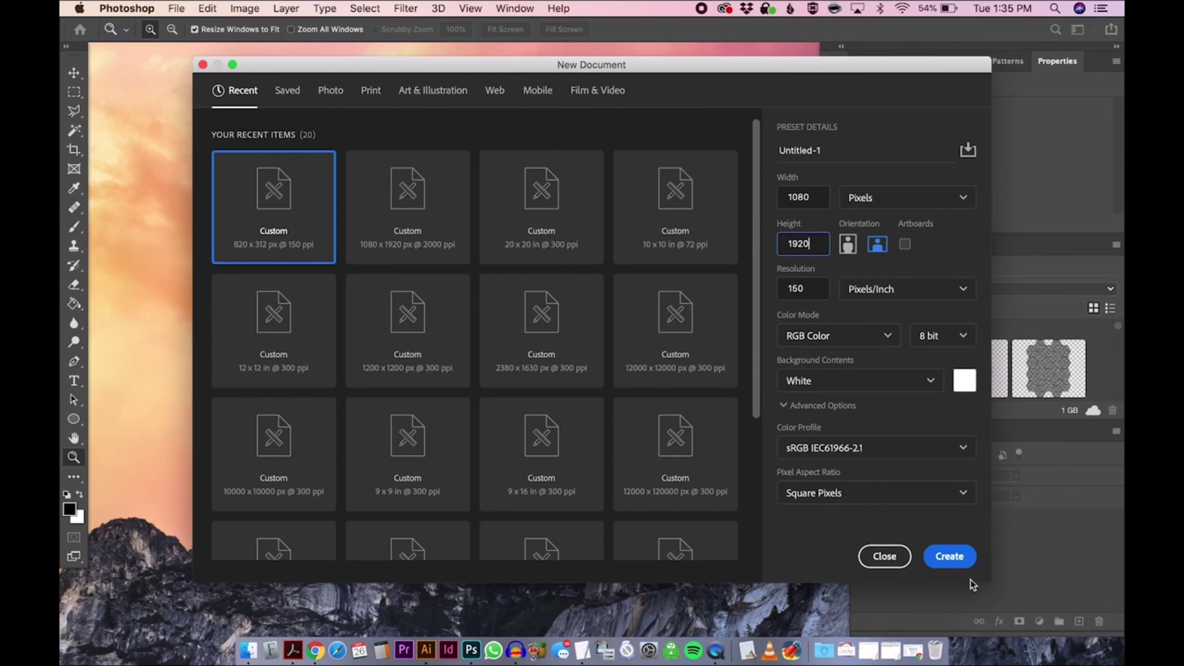
left_click(952, 560)
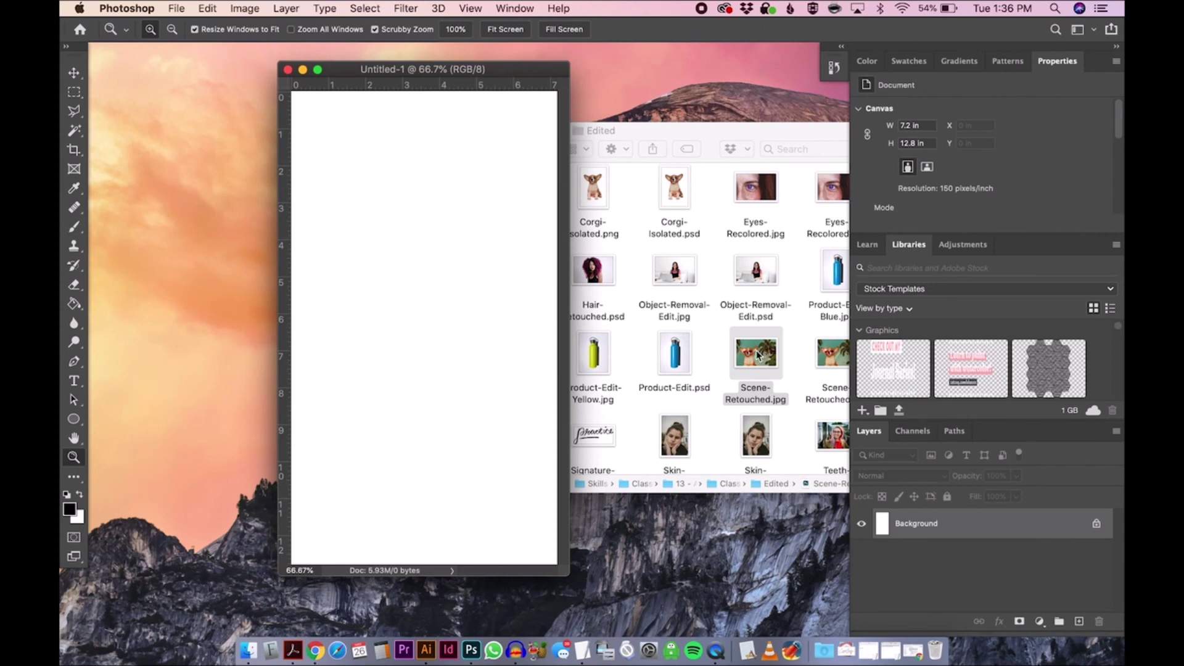
Step: Place Scene-Retouched.jpg from the Edited folder into the tall document, enlarge it to cover the canvas, and shift it sideways to centre the dog
left_click_drag(757, 356, 402, 328)
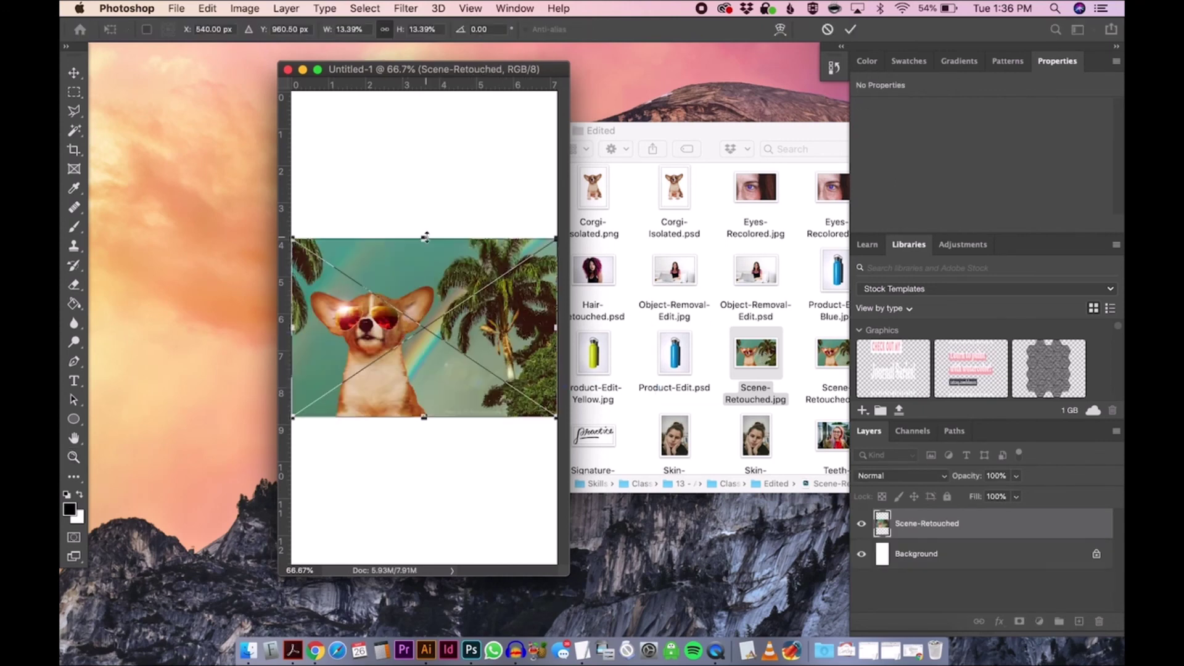
left_click_drag(425, 237, 418, 86)
left_click_drag(368, 174, 502, 164)
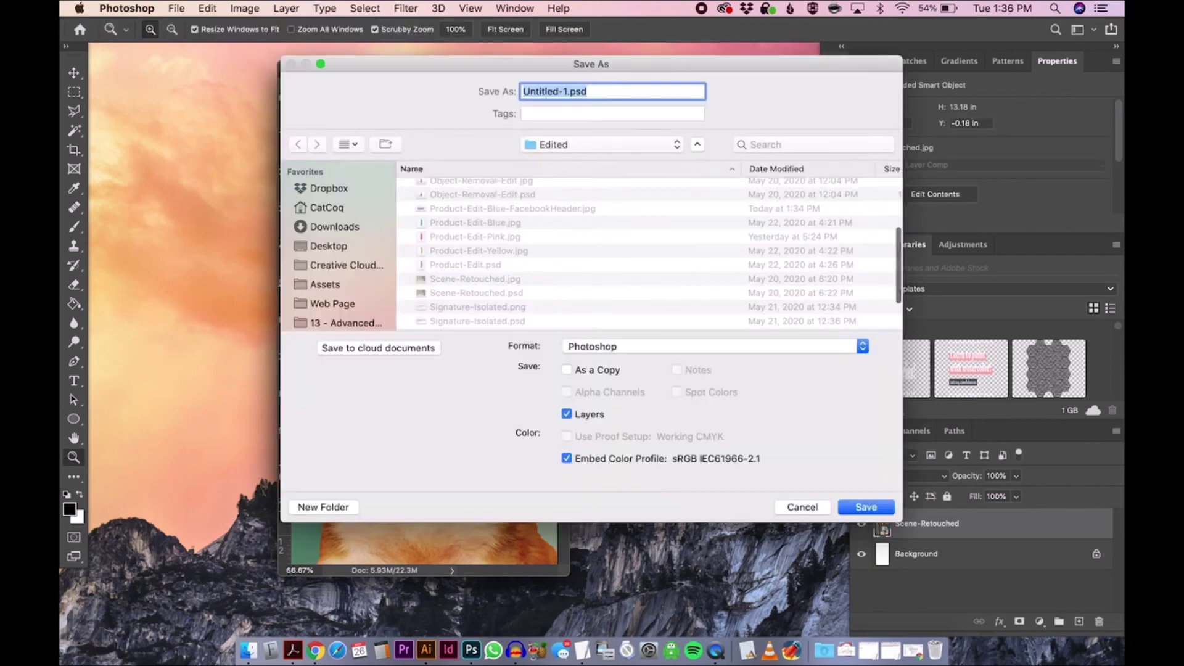
Step: Save a copy of the dog story image as Scene-Retouched-IGStory in the Edited folder
key("Escape")
key("super+shift+s")
scroll(461, 296, "down", 3)
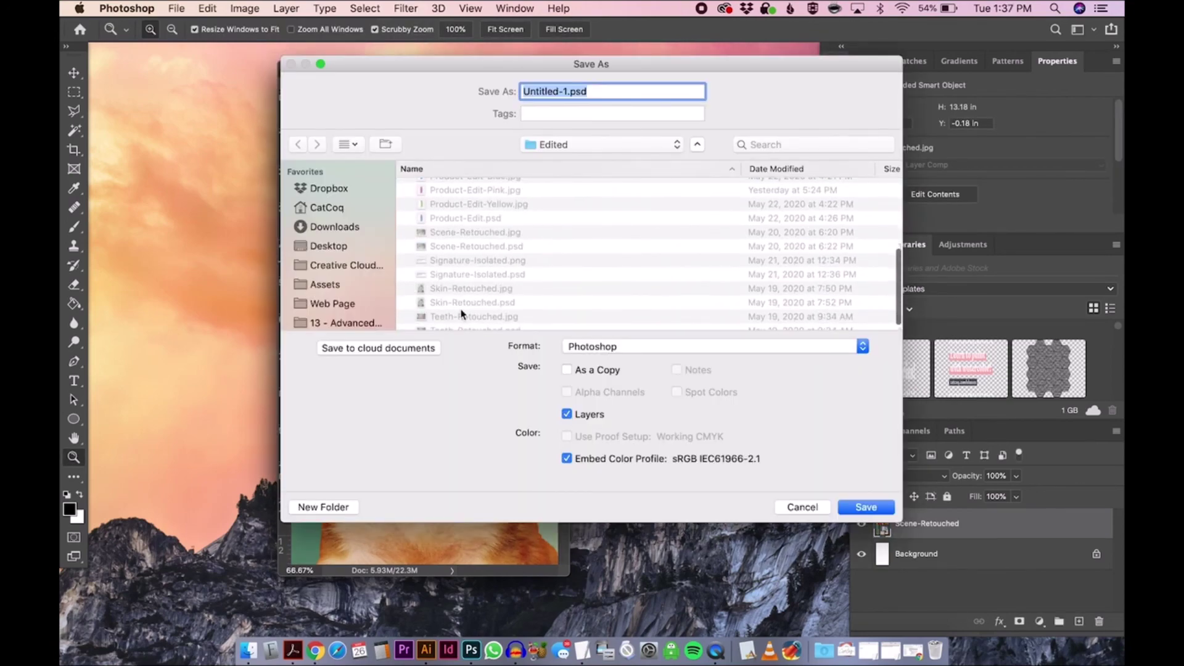
scroll(462, 271, "down", 3)
left_click(465, 227)
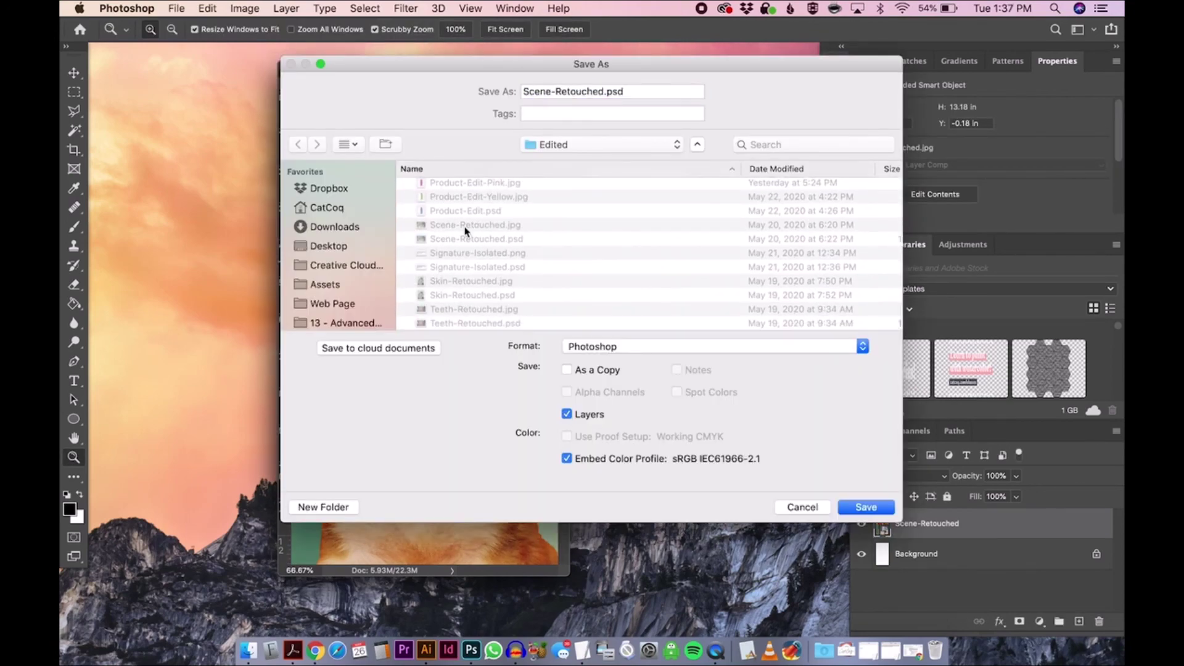
left_click(605, 92)
type("-IGStory")
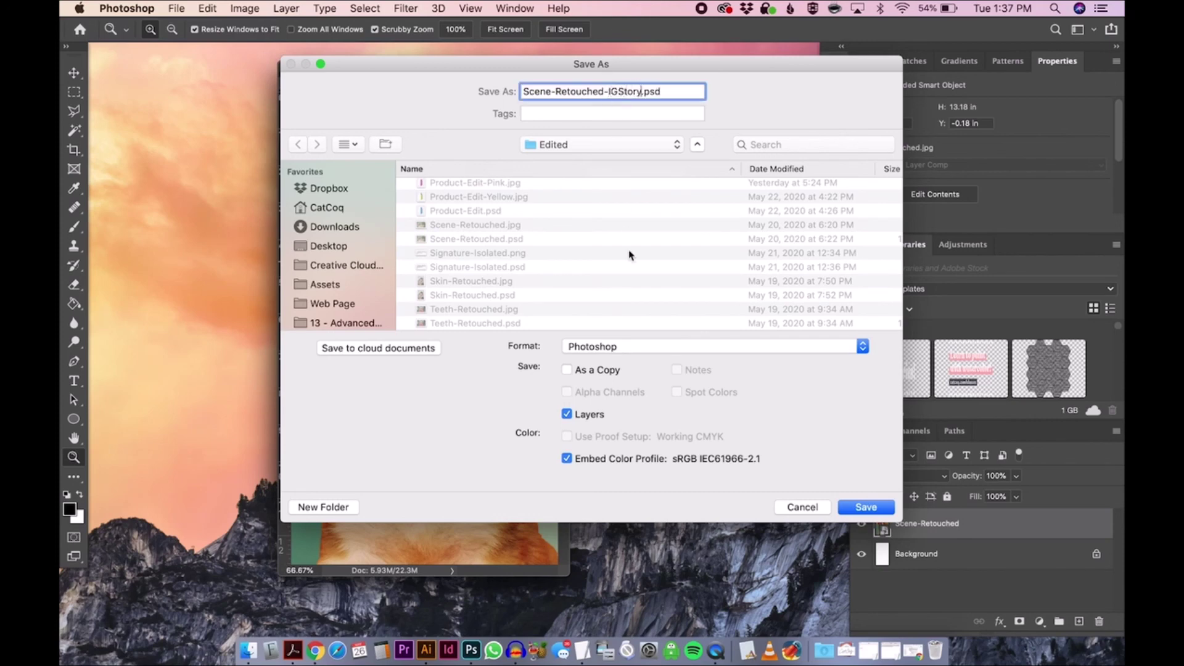
left_click(591, 347)
left_click(843, 507)
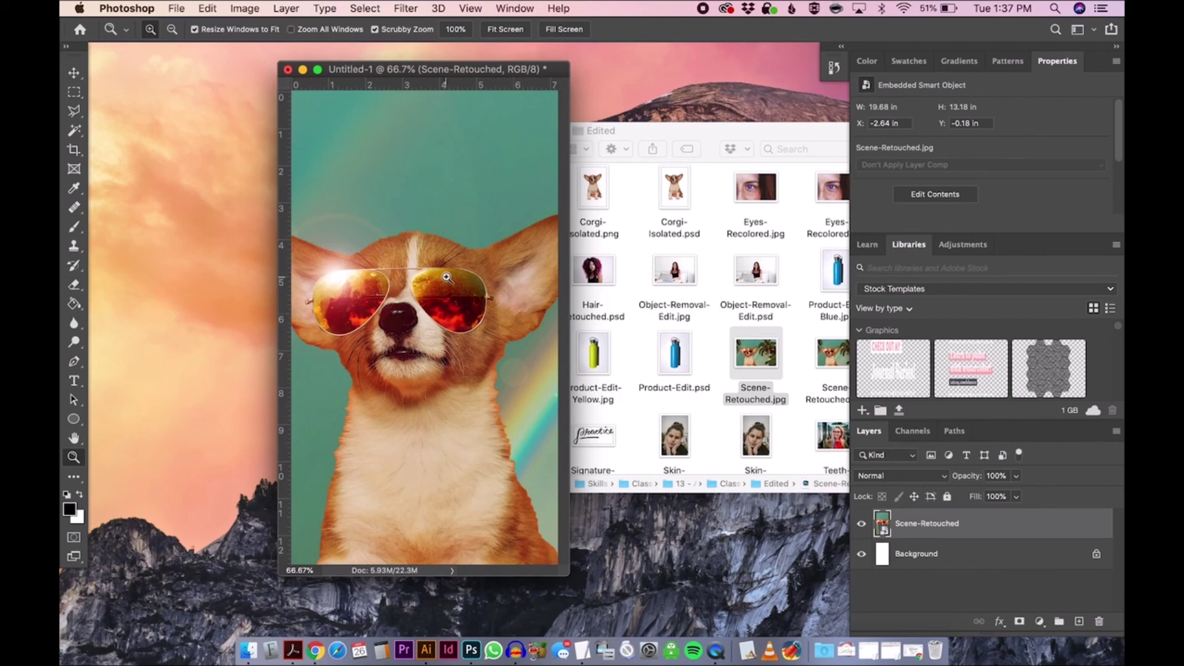
Step: Check the recent presets for a new document, dismiss them, and switch to Finder's Edited folder
key("super+n")
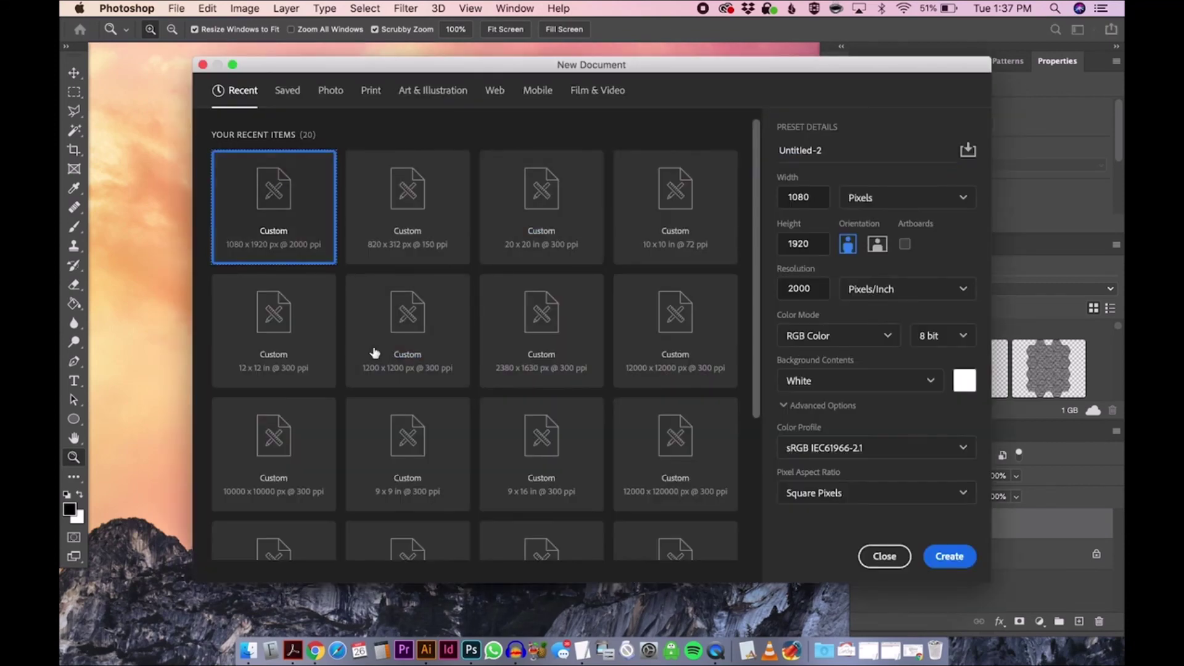
left_click(885, 556)
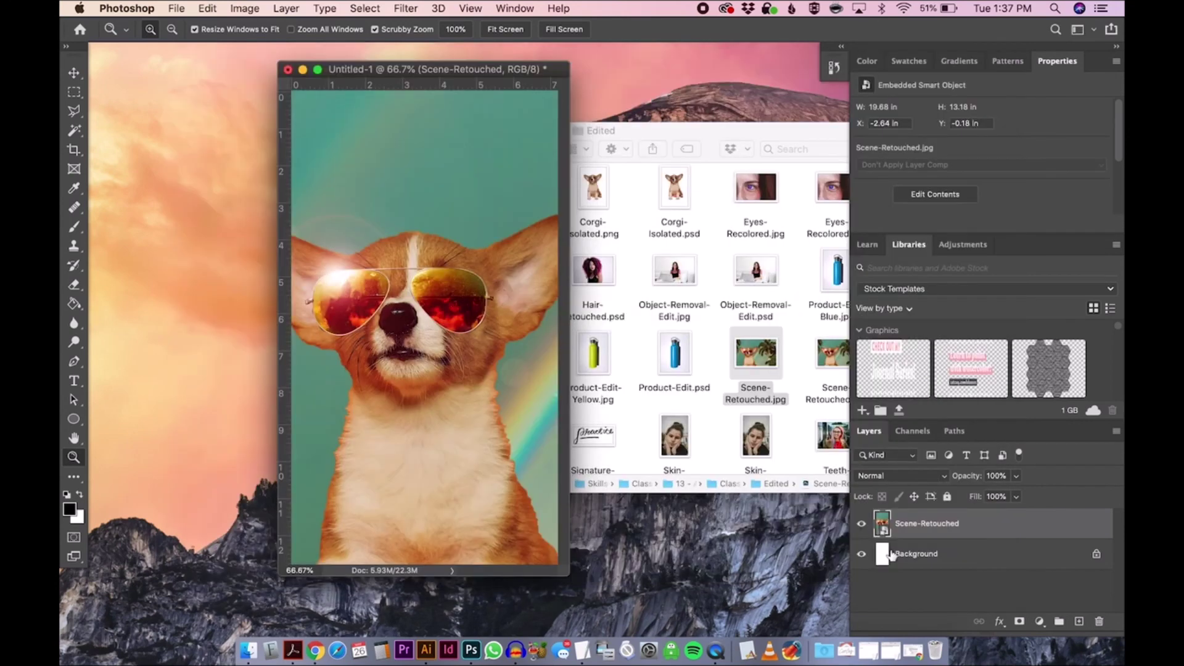
left_click(703, 333)
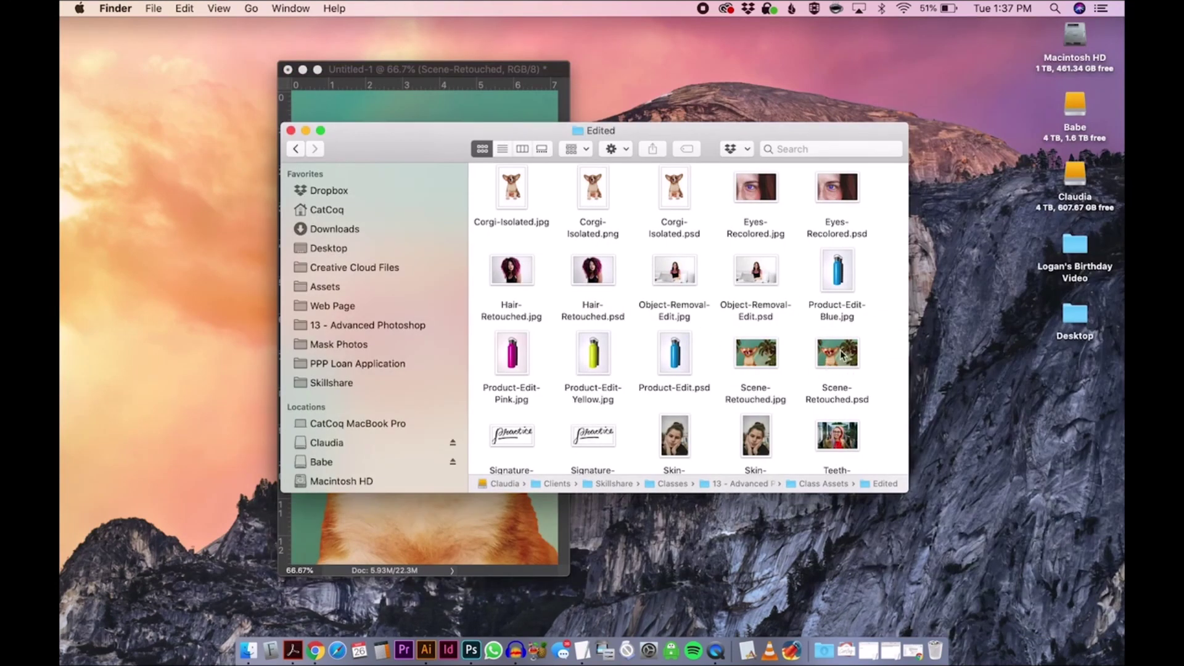